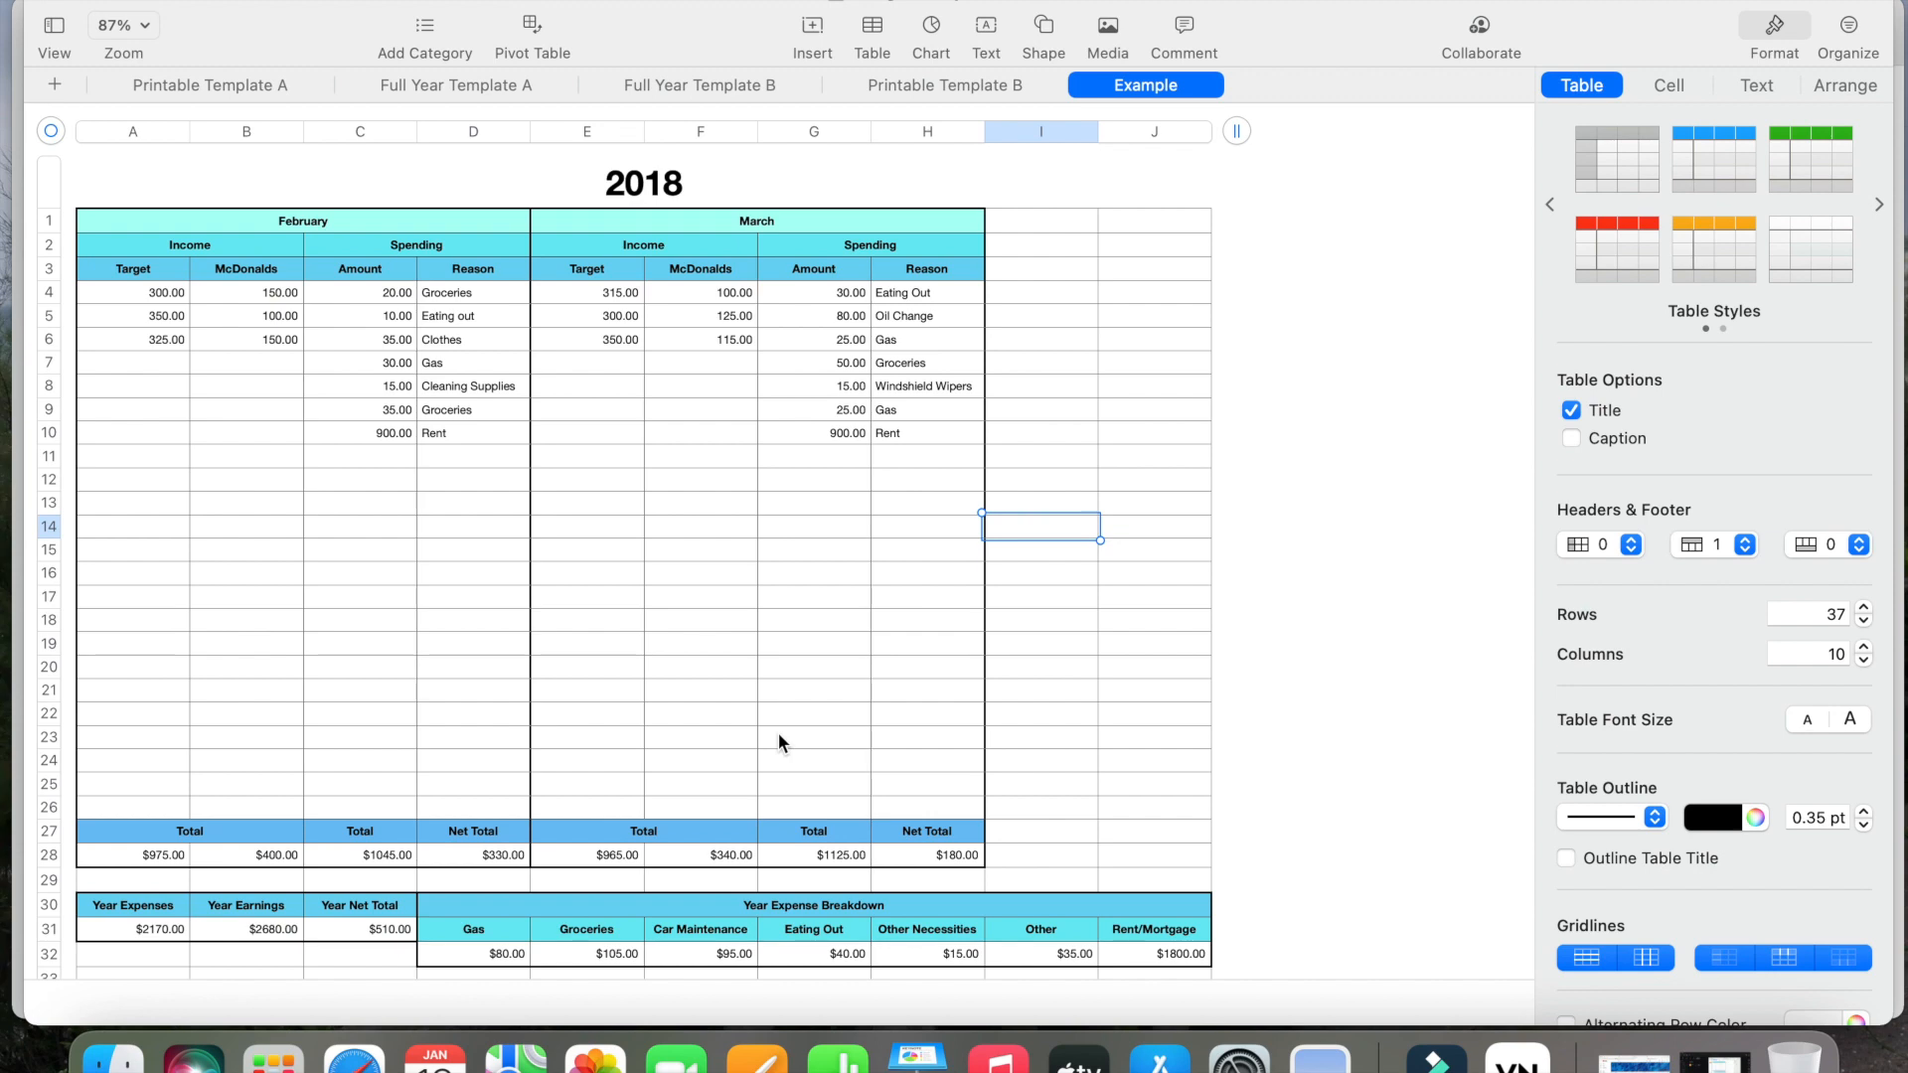
- Examine the February income column headings for Target and McDonalds in the 2018 table of the Example sheet
{"action": "scroll", "coordinate": [780, 740], "scroll_direction": "down", "scroll_amount": 1}
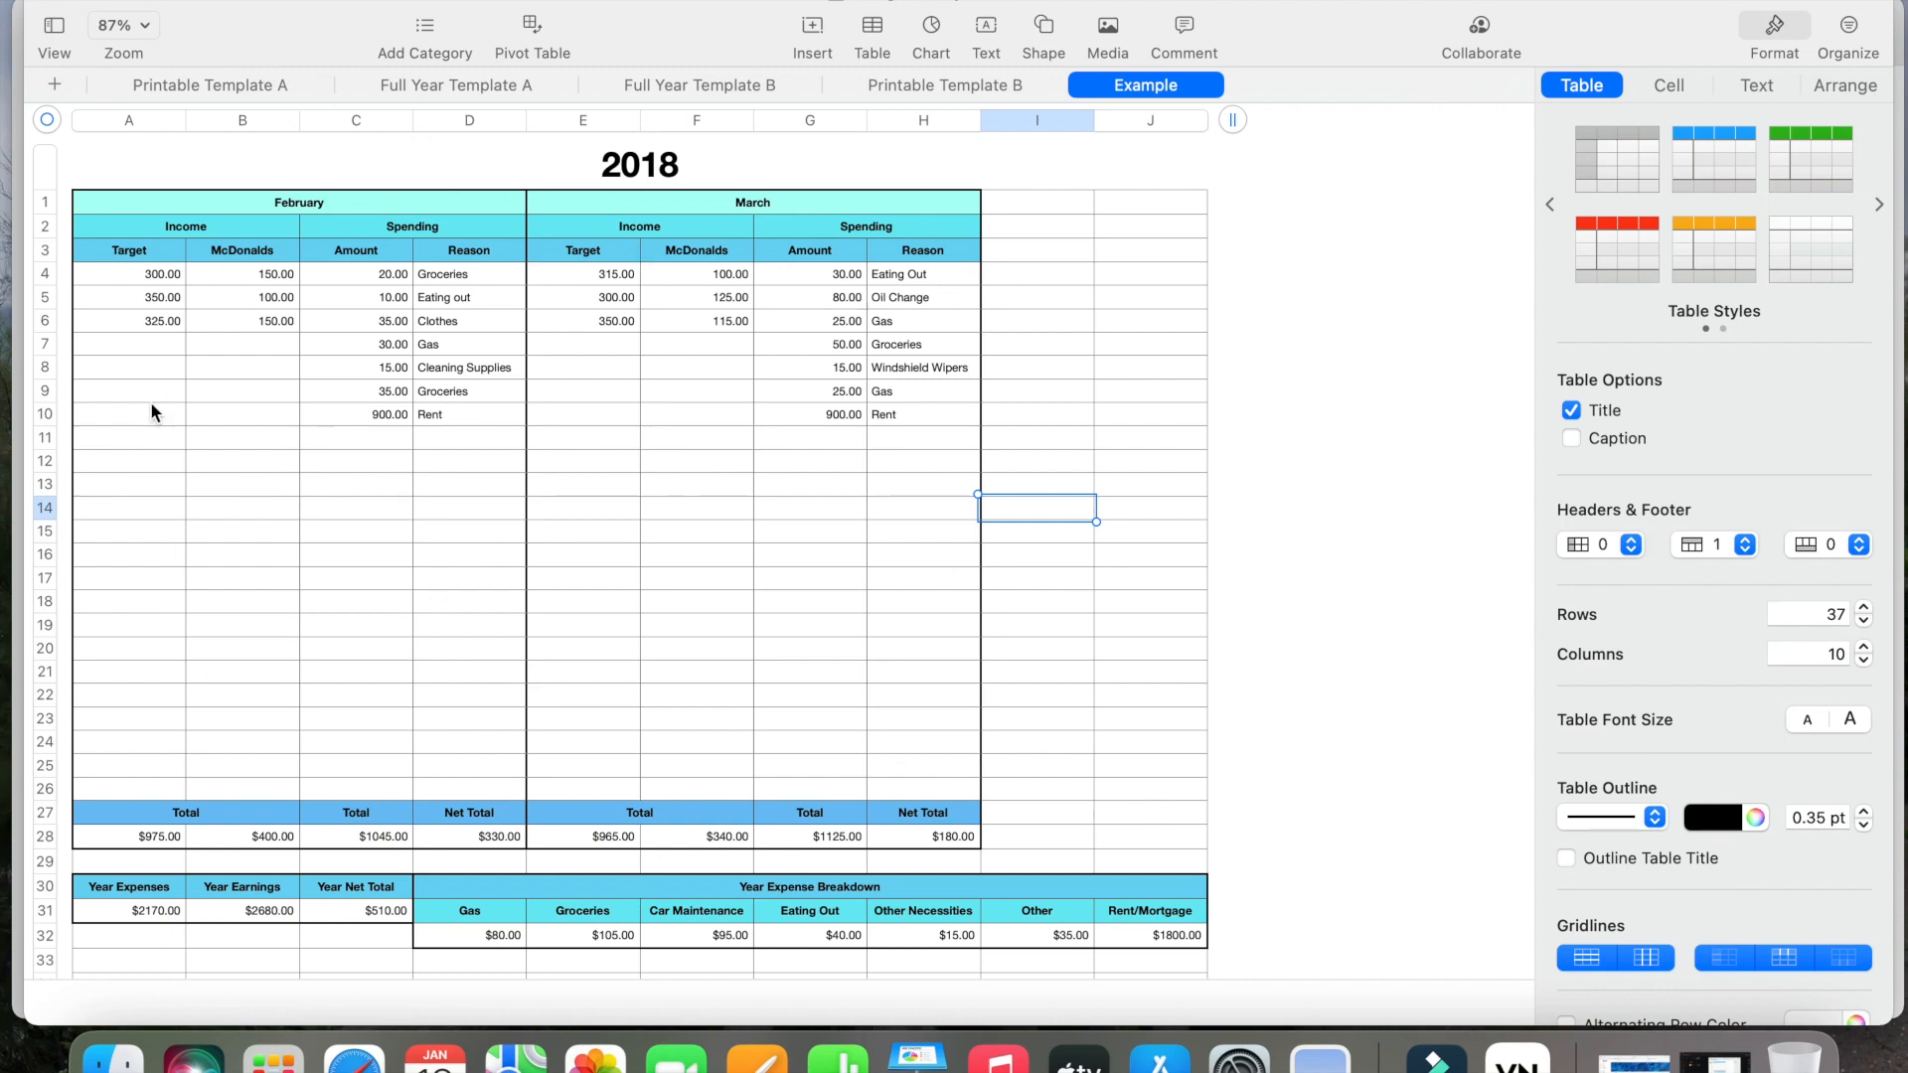
{"action": "key", "text": "super+0"}
{"action": "scroll", "coordinate": [151, 401], "scroll_direction": "down", "scroll_amount": 1}
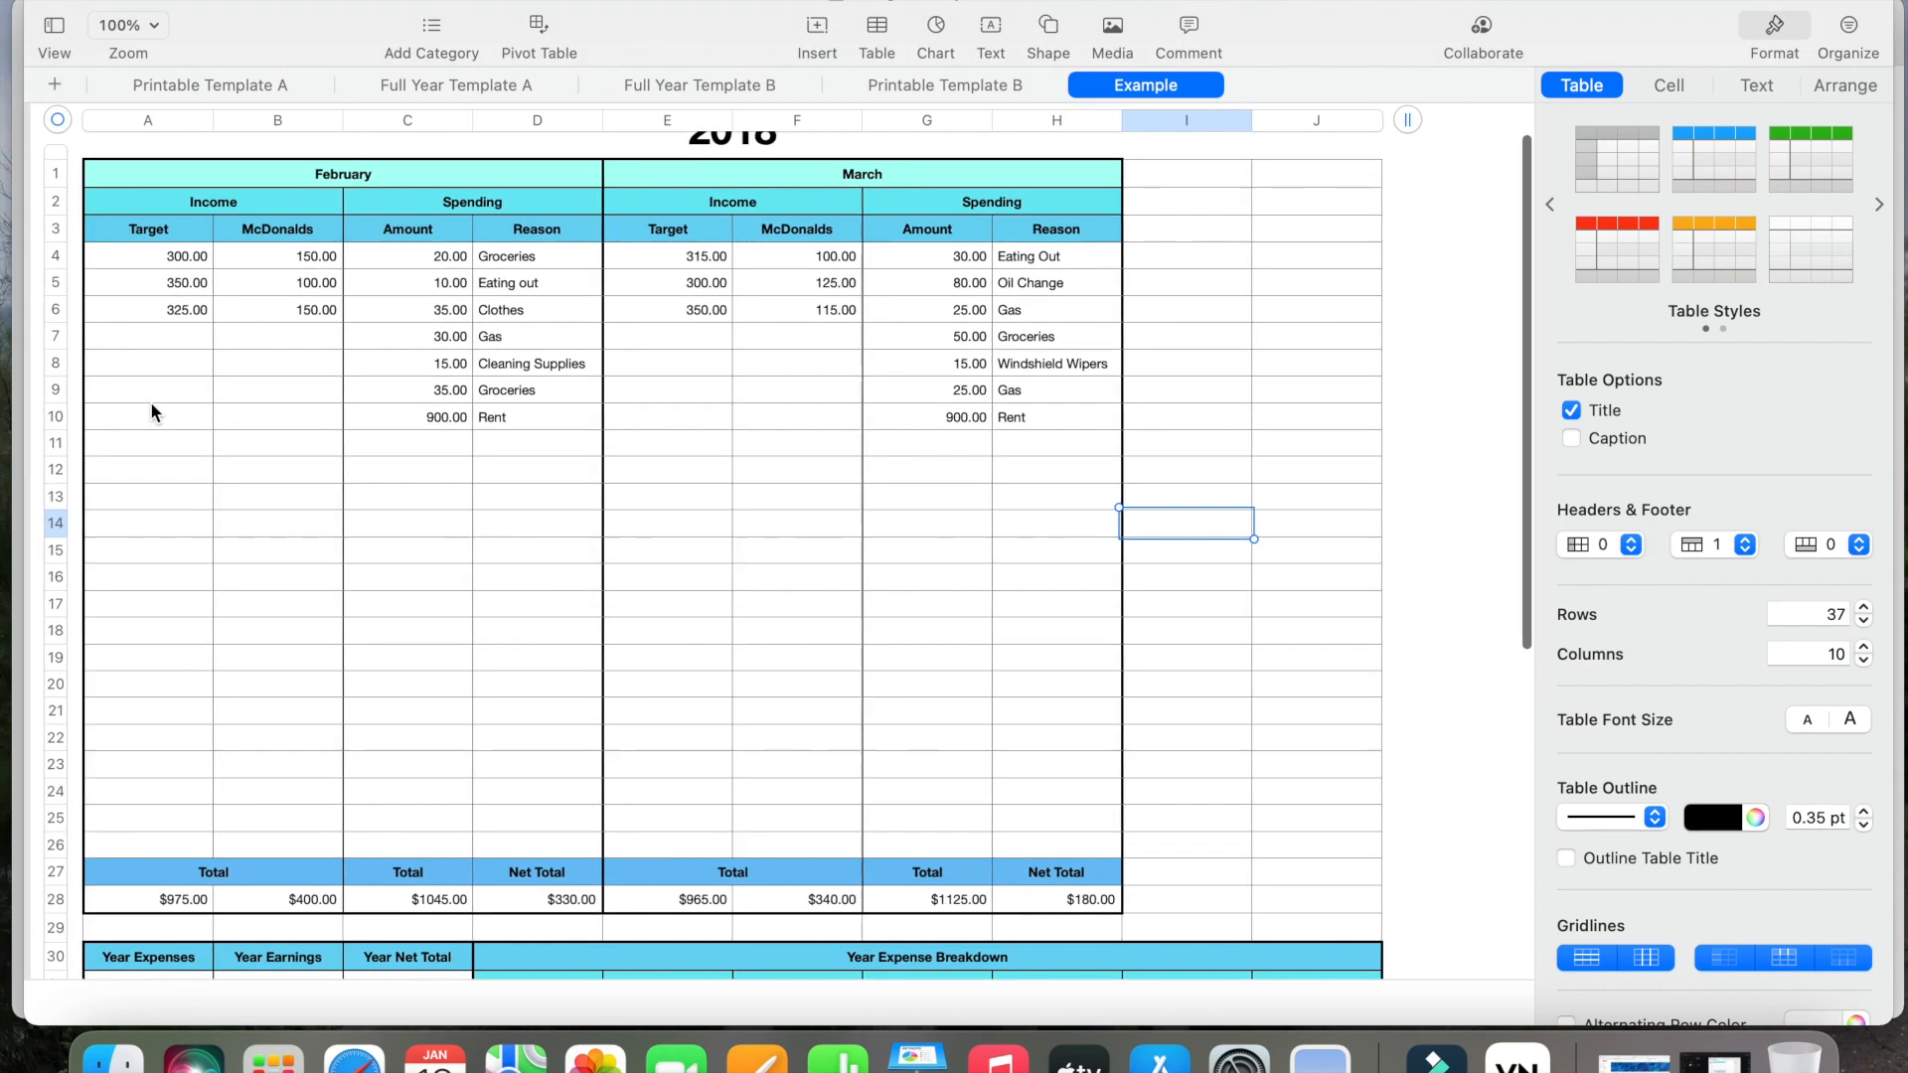
{"action": "scroll", "coordinate": [151, 401], "scroll_direction": "right", "scroll_amount": 1}
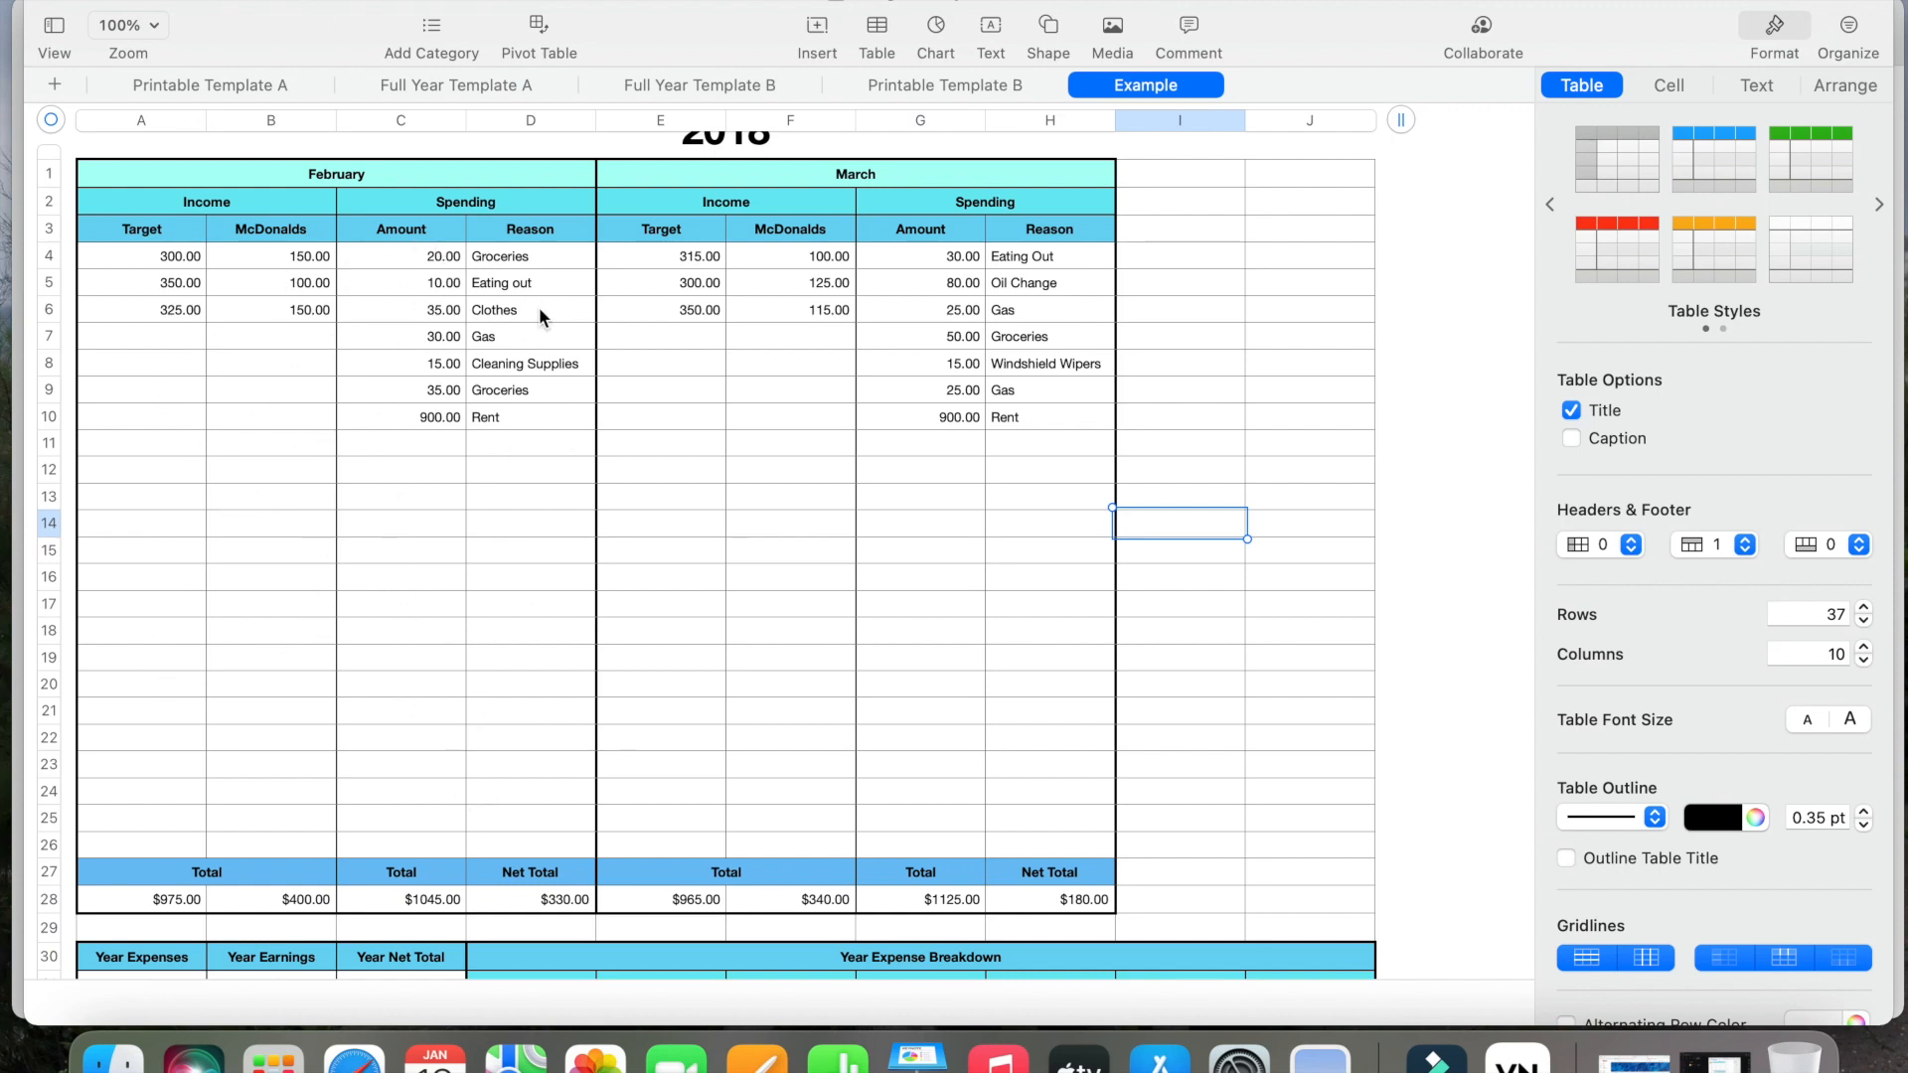
{"action": "left_click", "coordinate": [165, 229]}
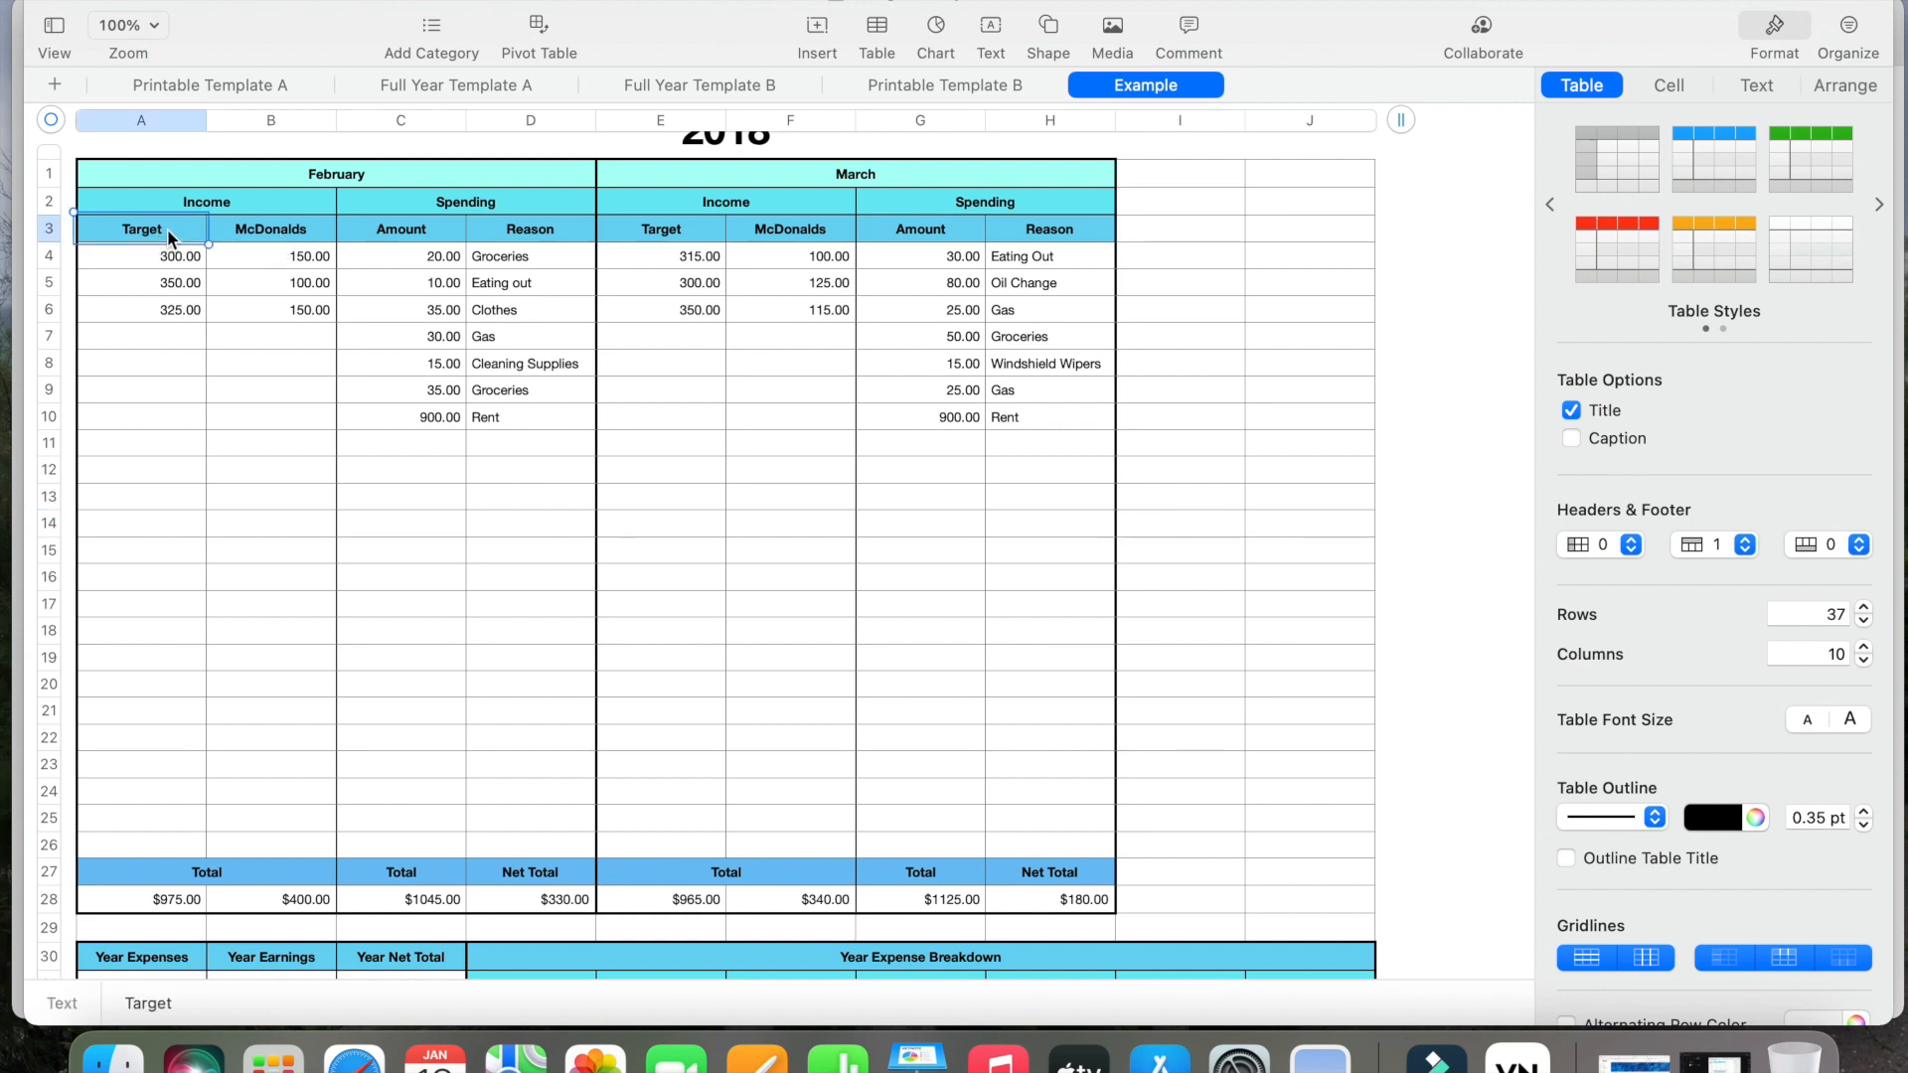
{"action": "left_click", "coordinate": [260, 231]}
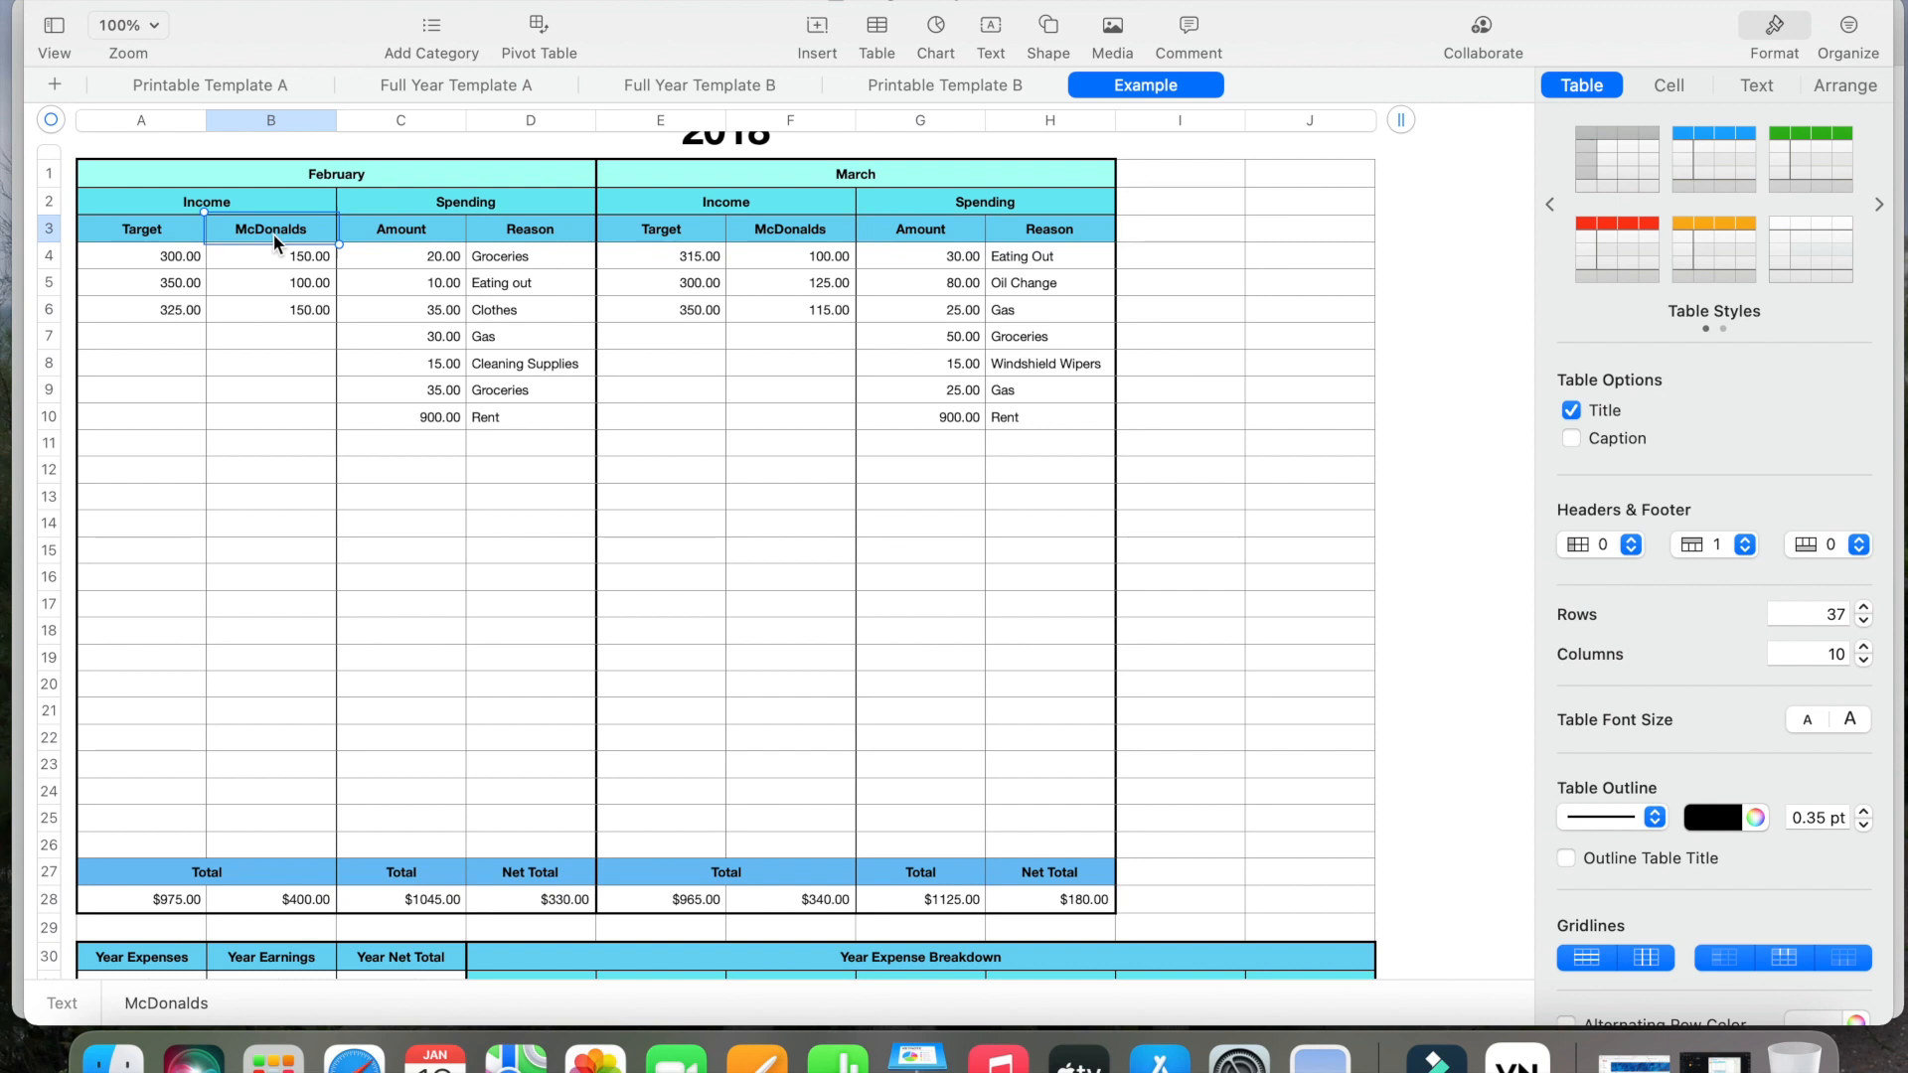
{"action": "left_click", "coordinate": [179, 226]}
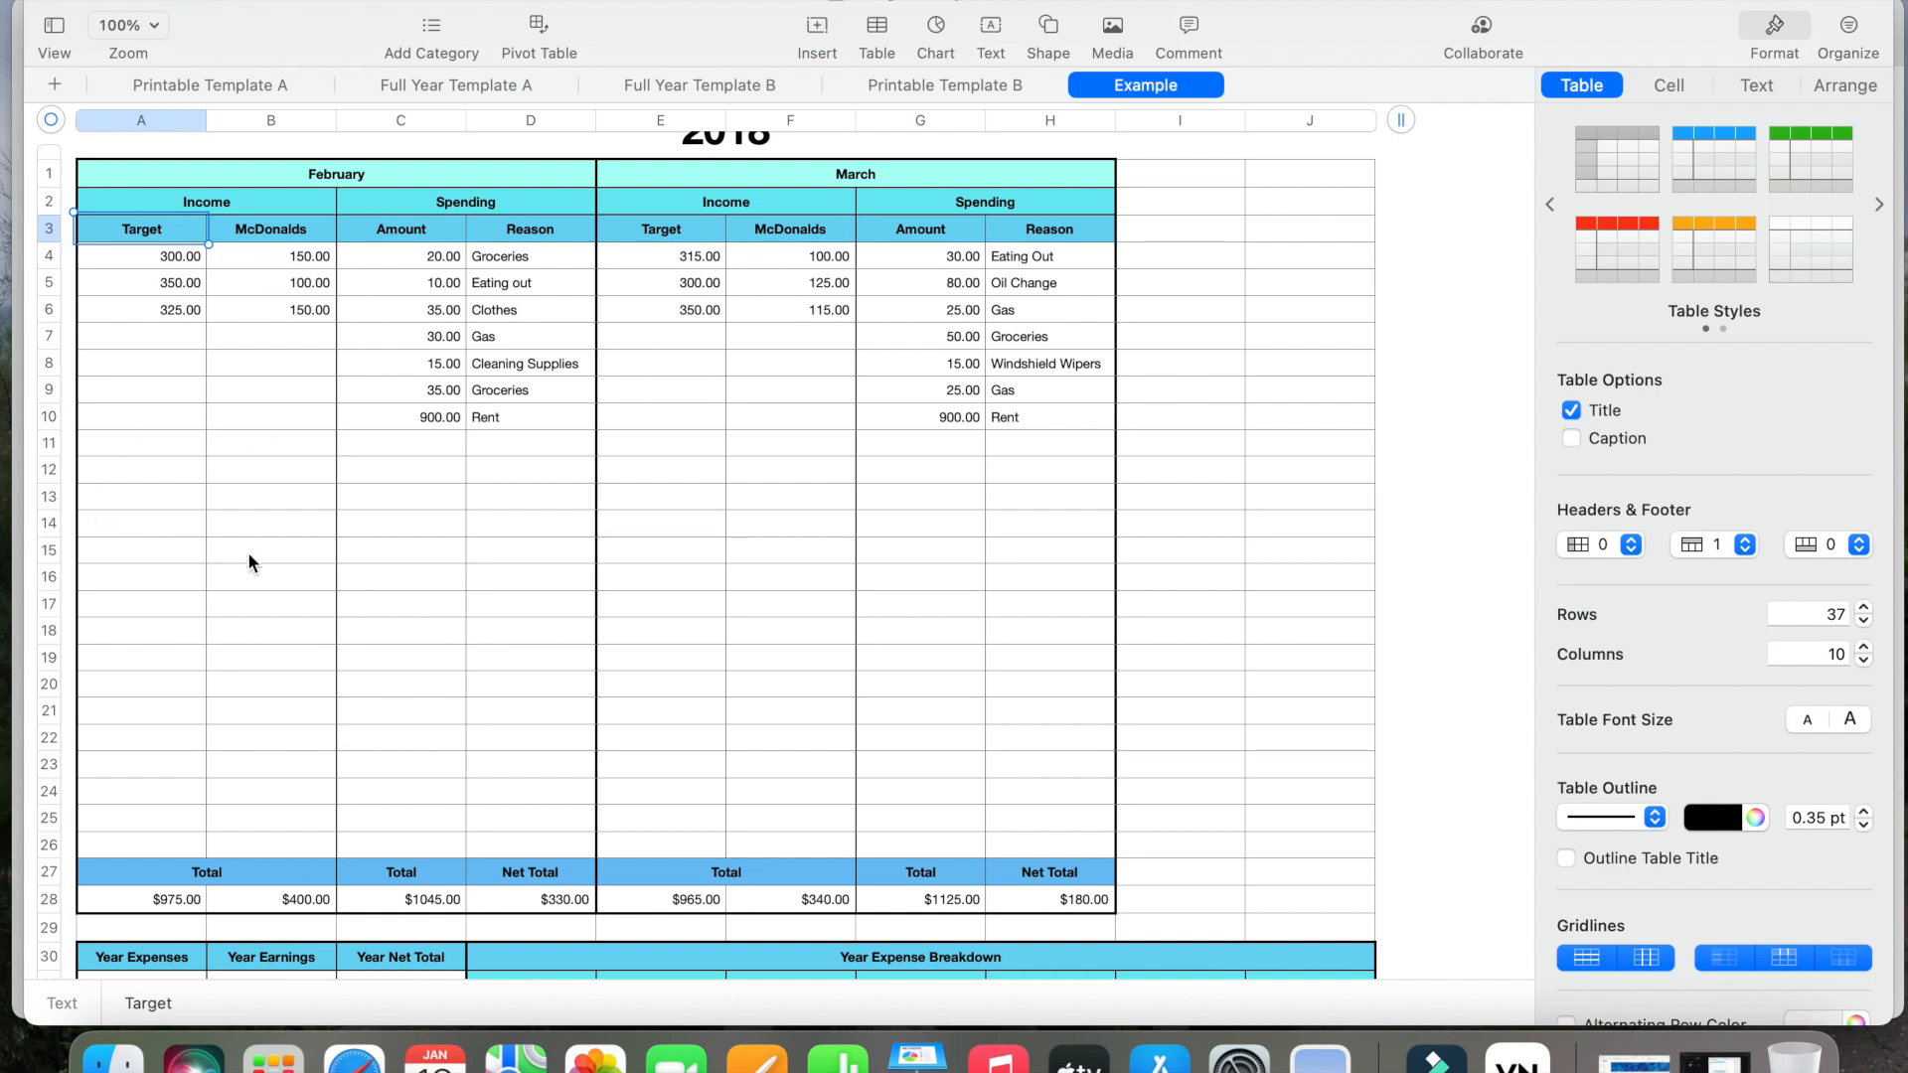
- Inspect the February pay entries in rows 4 to 6 under Target and McDonalds and the formulas of both column totals
{"action": "left_click", "coordinate": [186, 255]}
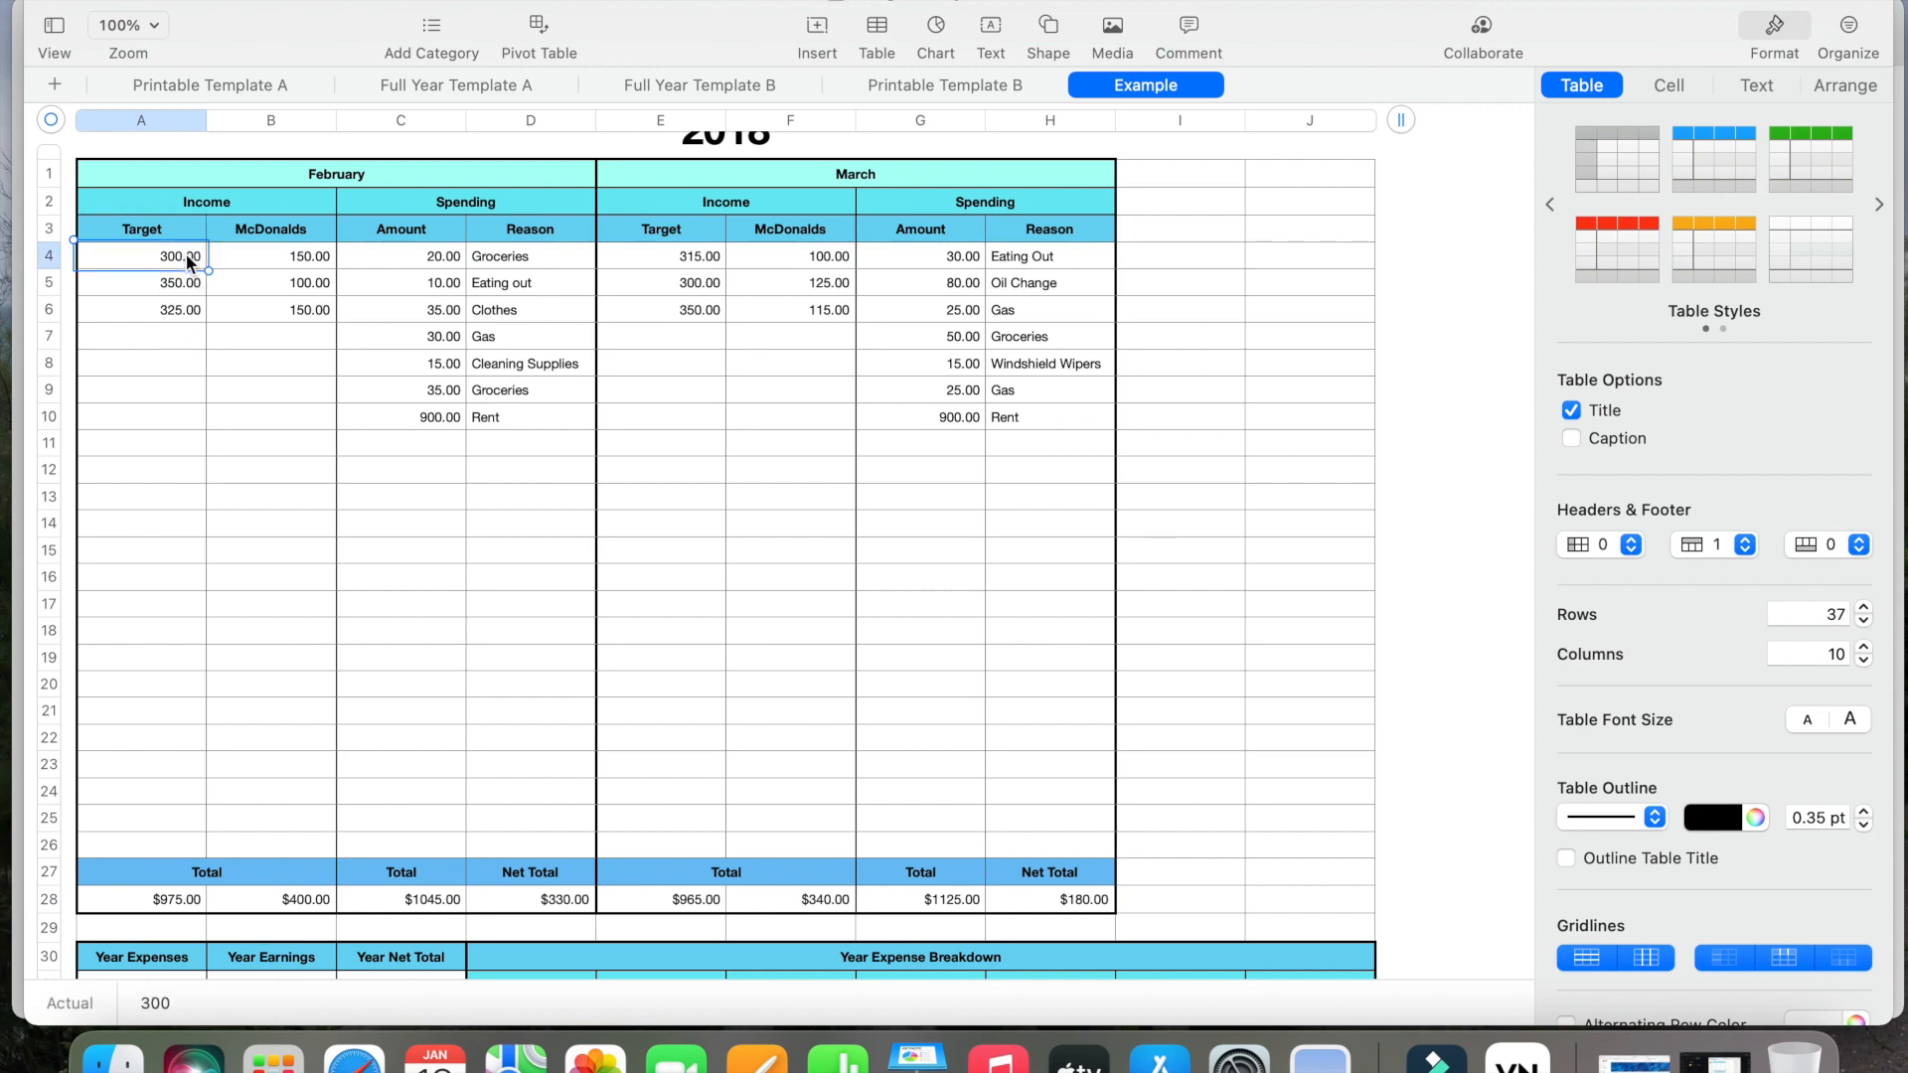
{"action": "left_click", "coordinate": [186, 287]}
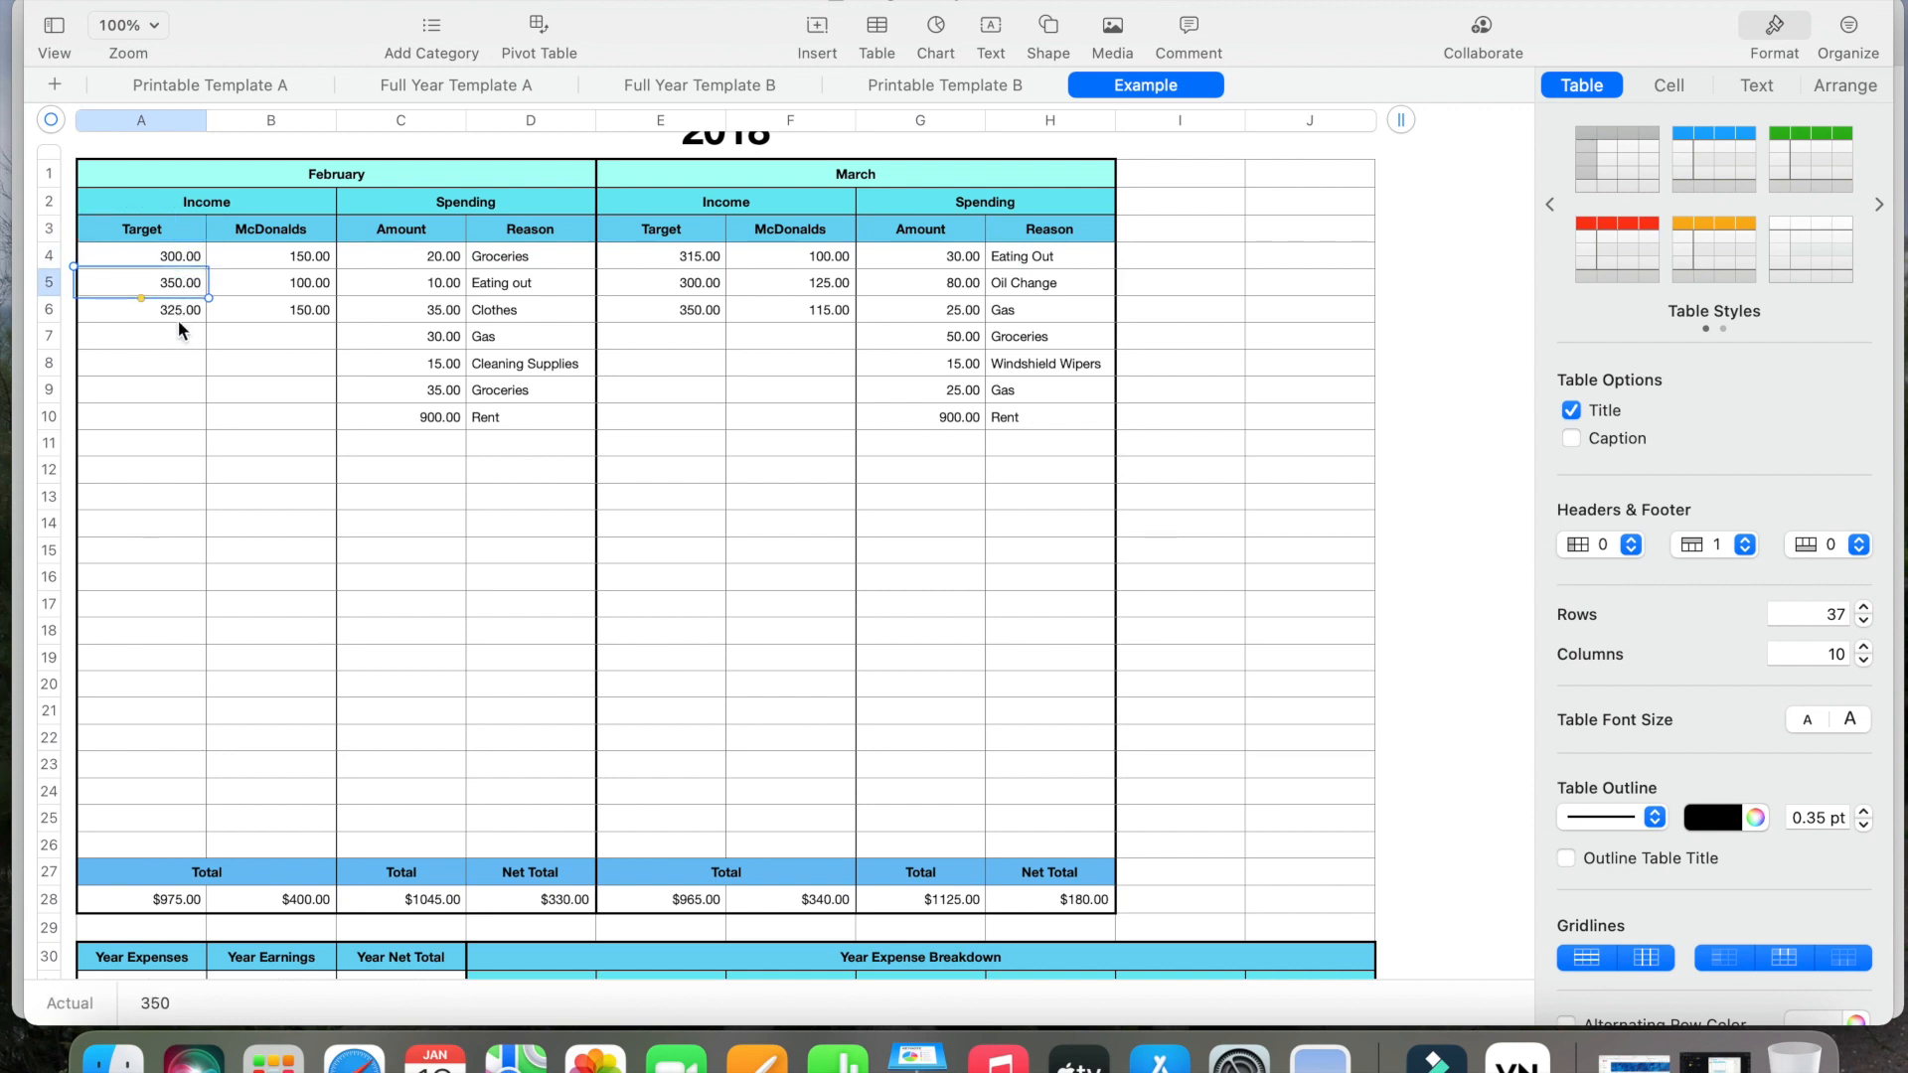
{"action": "left_click", "coordinate": [181, 313]}
{"action": "left_click", "coordinate": [310, 257]}
{"action": "left_click", "coordinate": [307, 286]}
{"action": "left_click", "coordinate": [305, 315]}
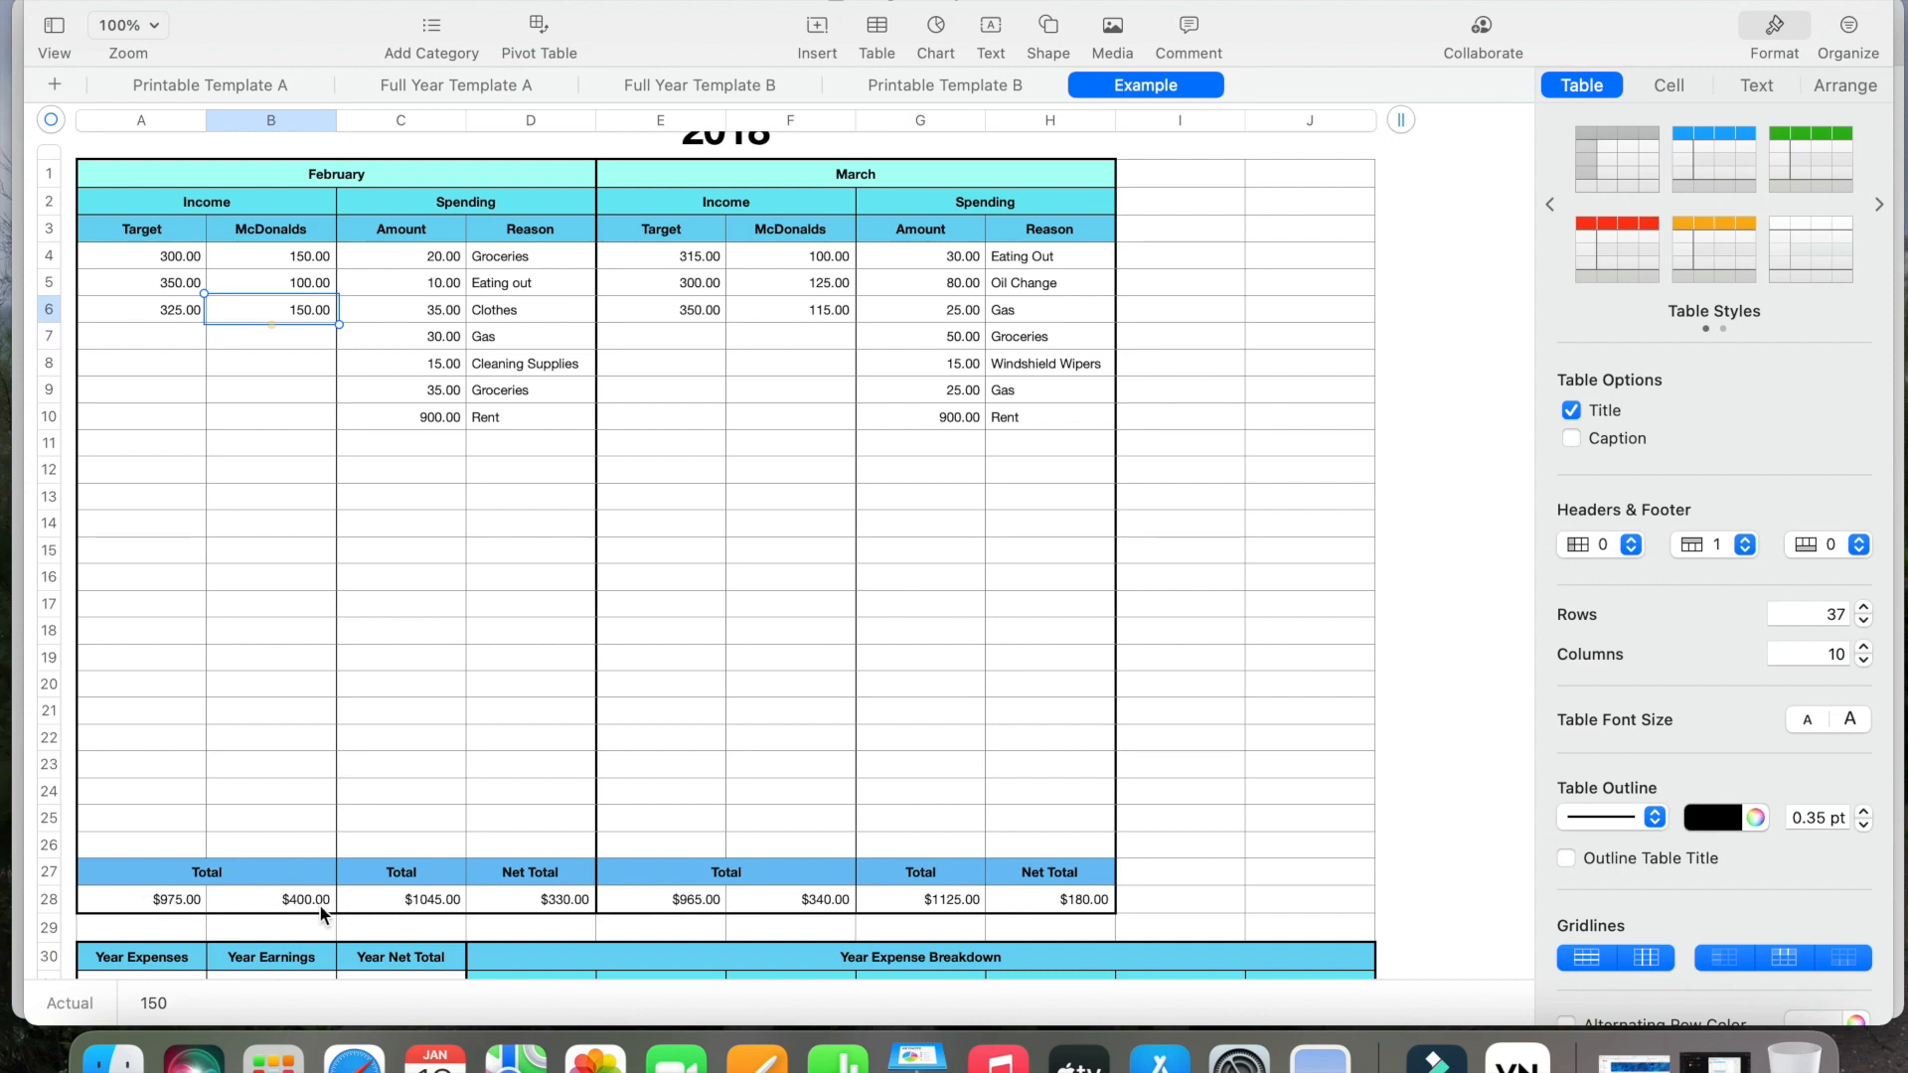
{"action": "left_click", "coordinate": [167, 911]}
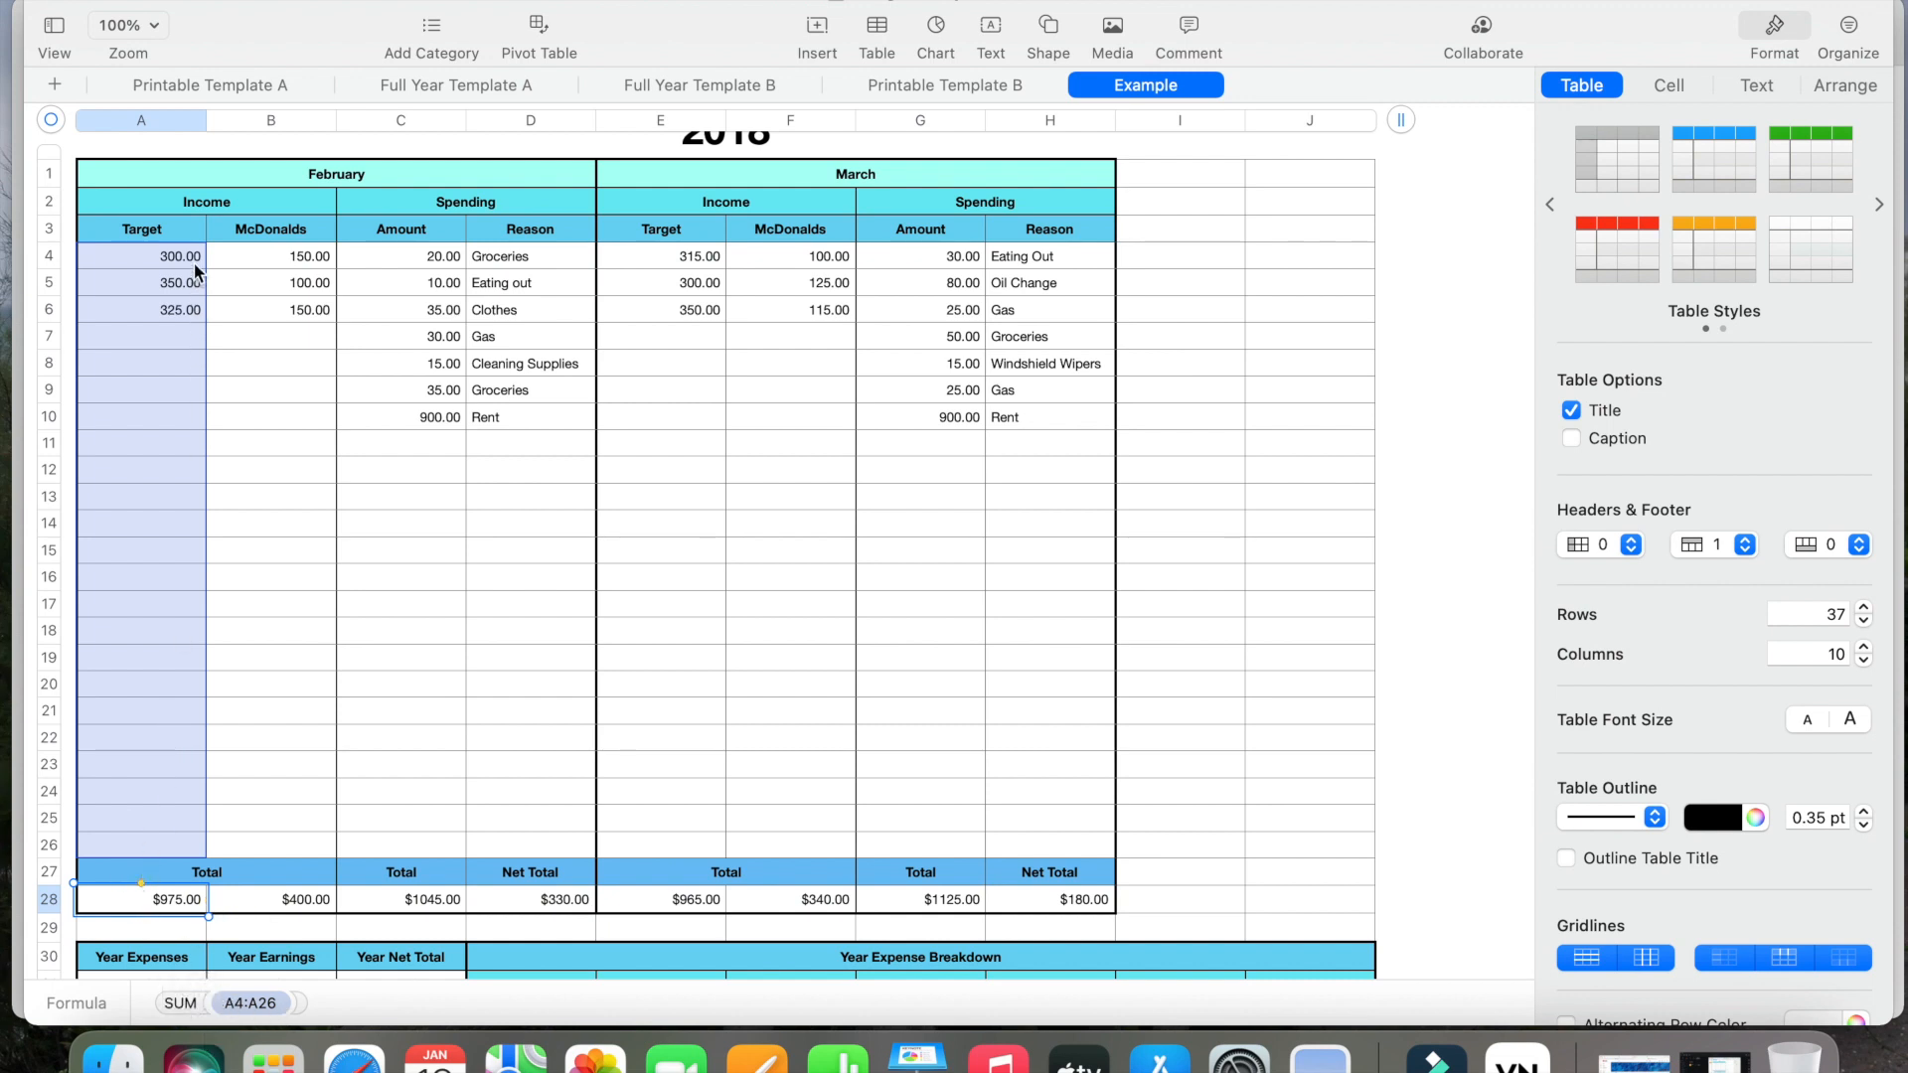
{"action": "left_click", "coordinate": [263, 900]}
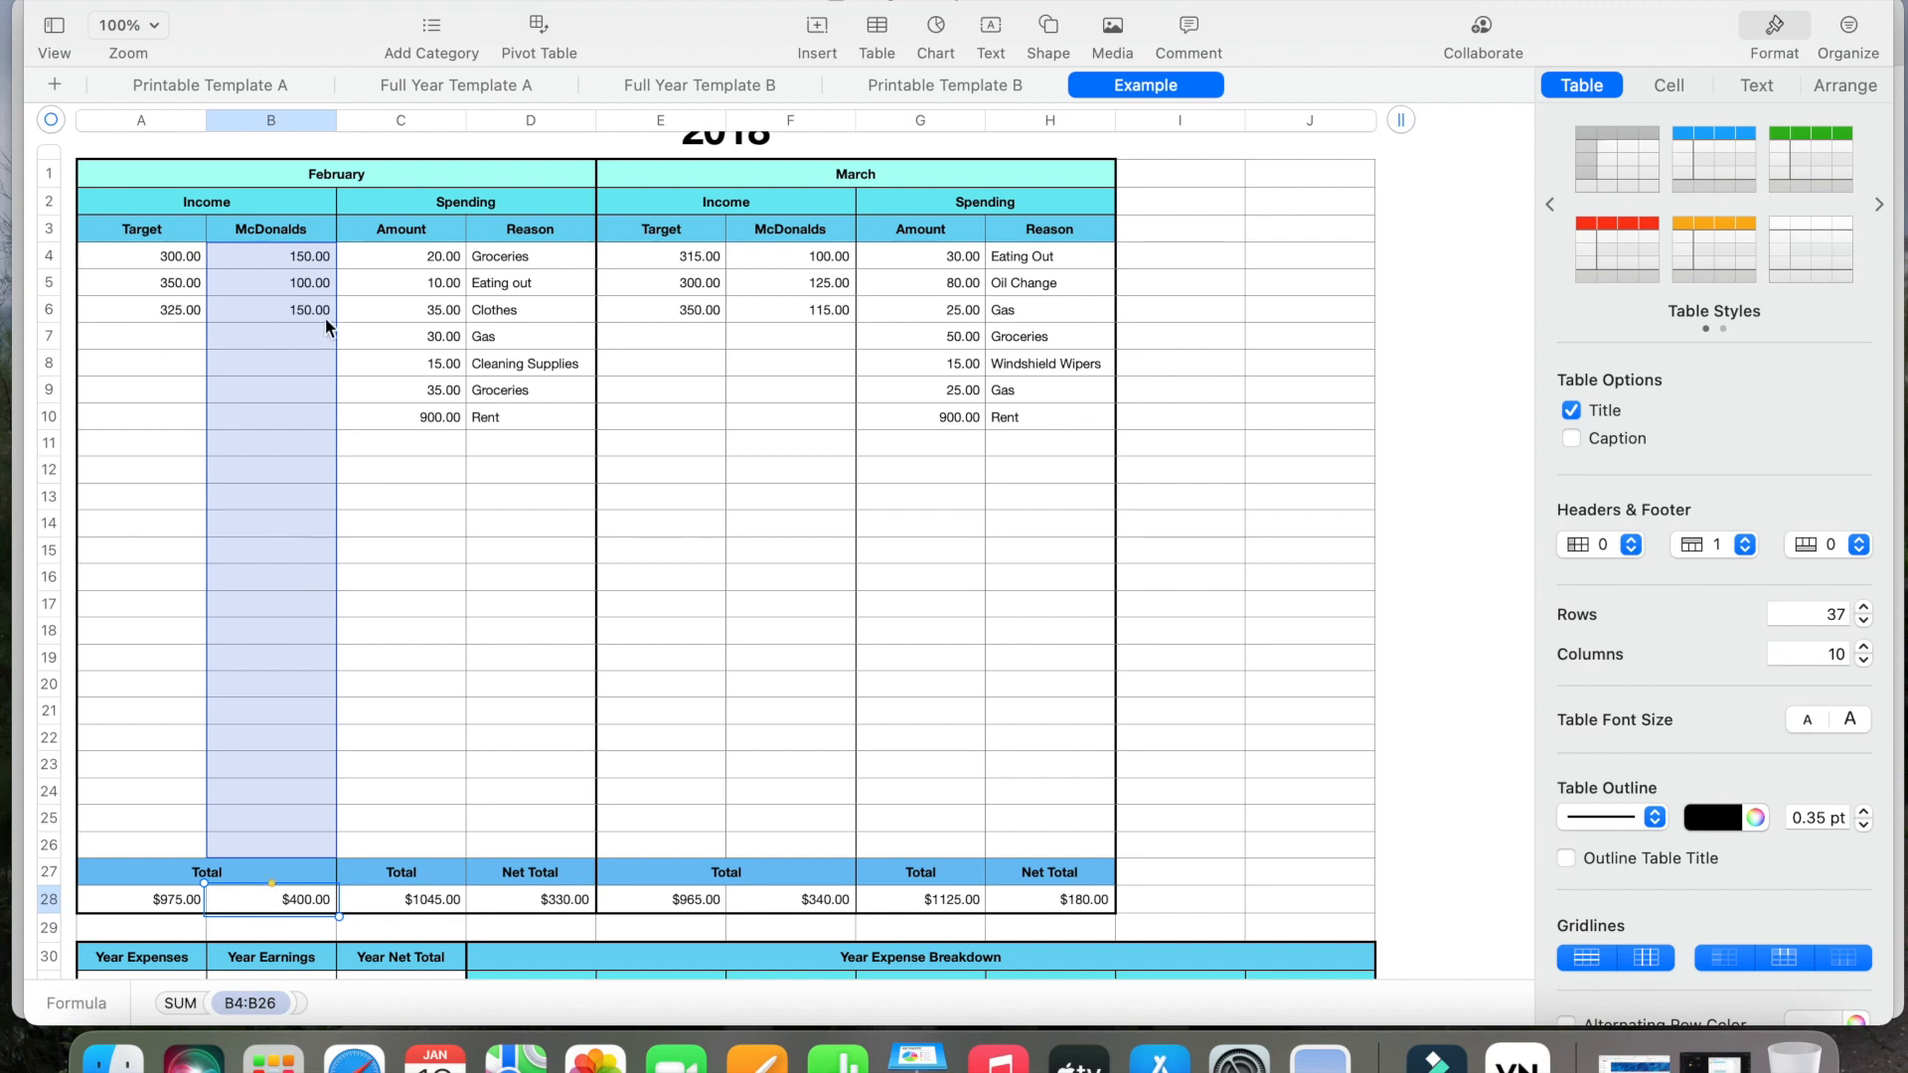
- Inspect the February spending amounts and the reasons listed beside them
{"action": "left_click", "coordinate": [370, 408]}
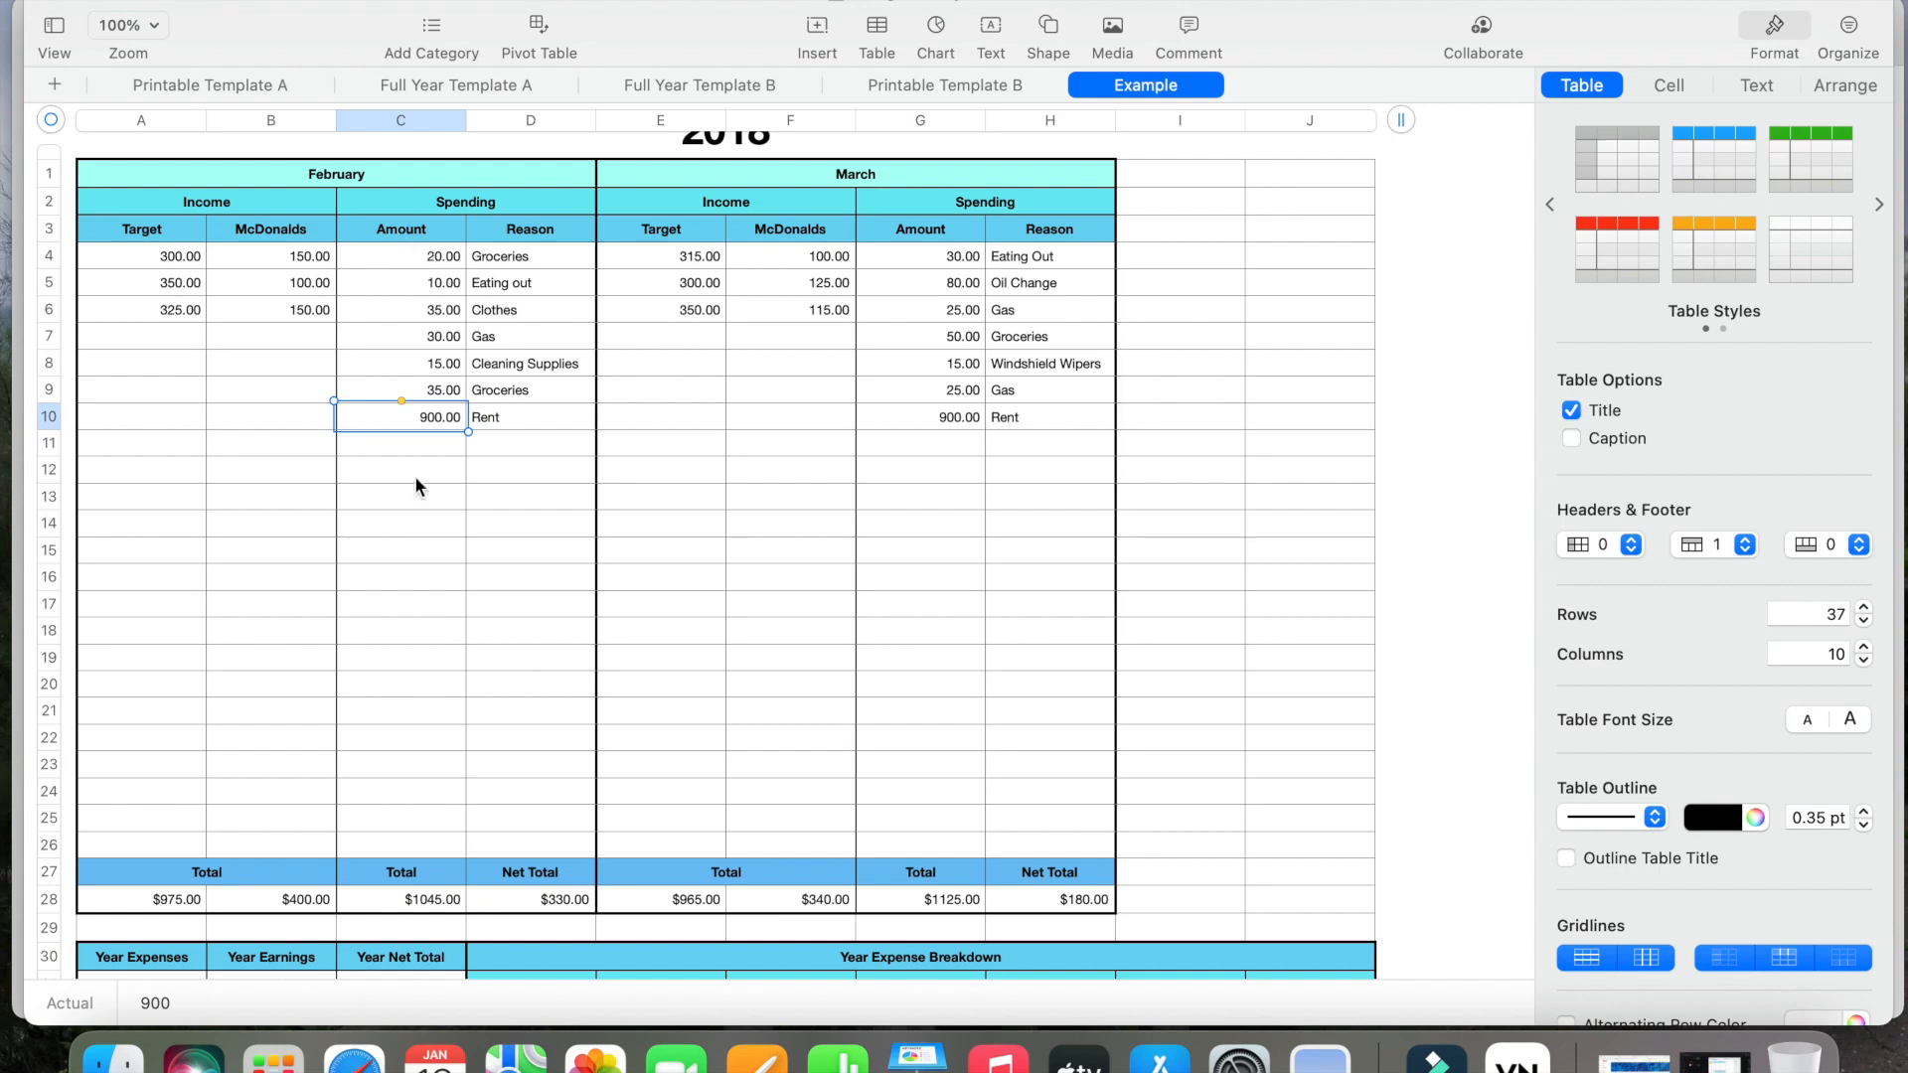
{"action": "left_click", "coordinate": [426, 282]}
{"action": "left_click", "coordinate": [428, 342]}
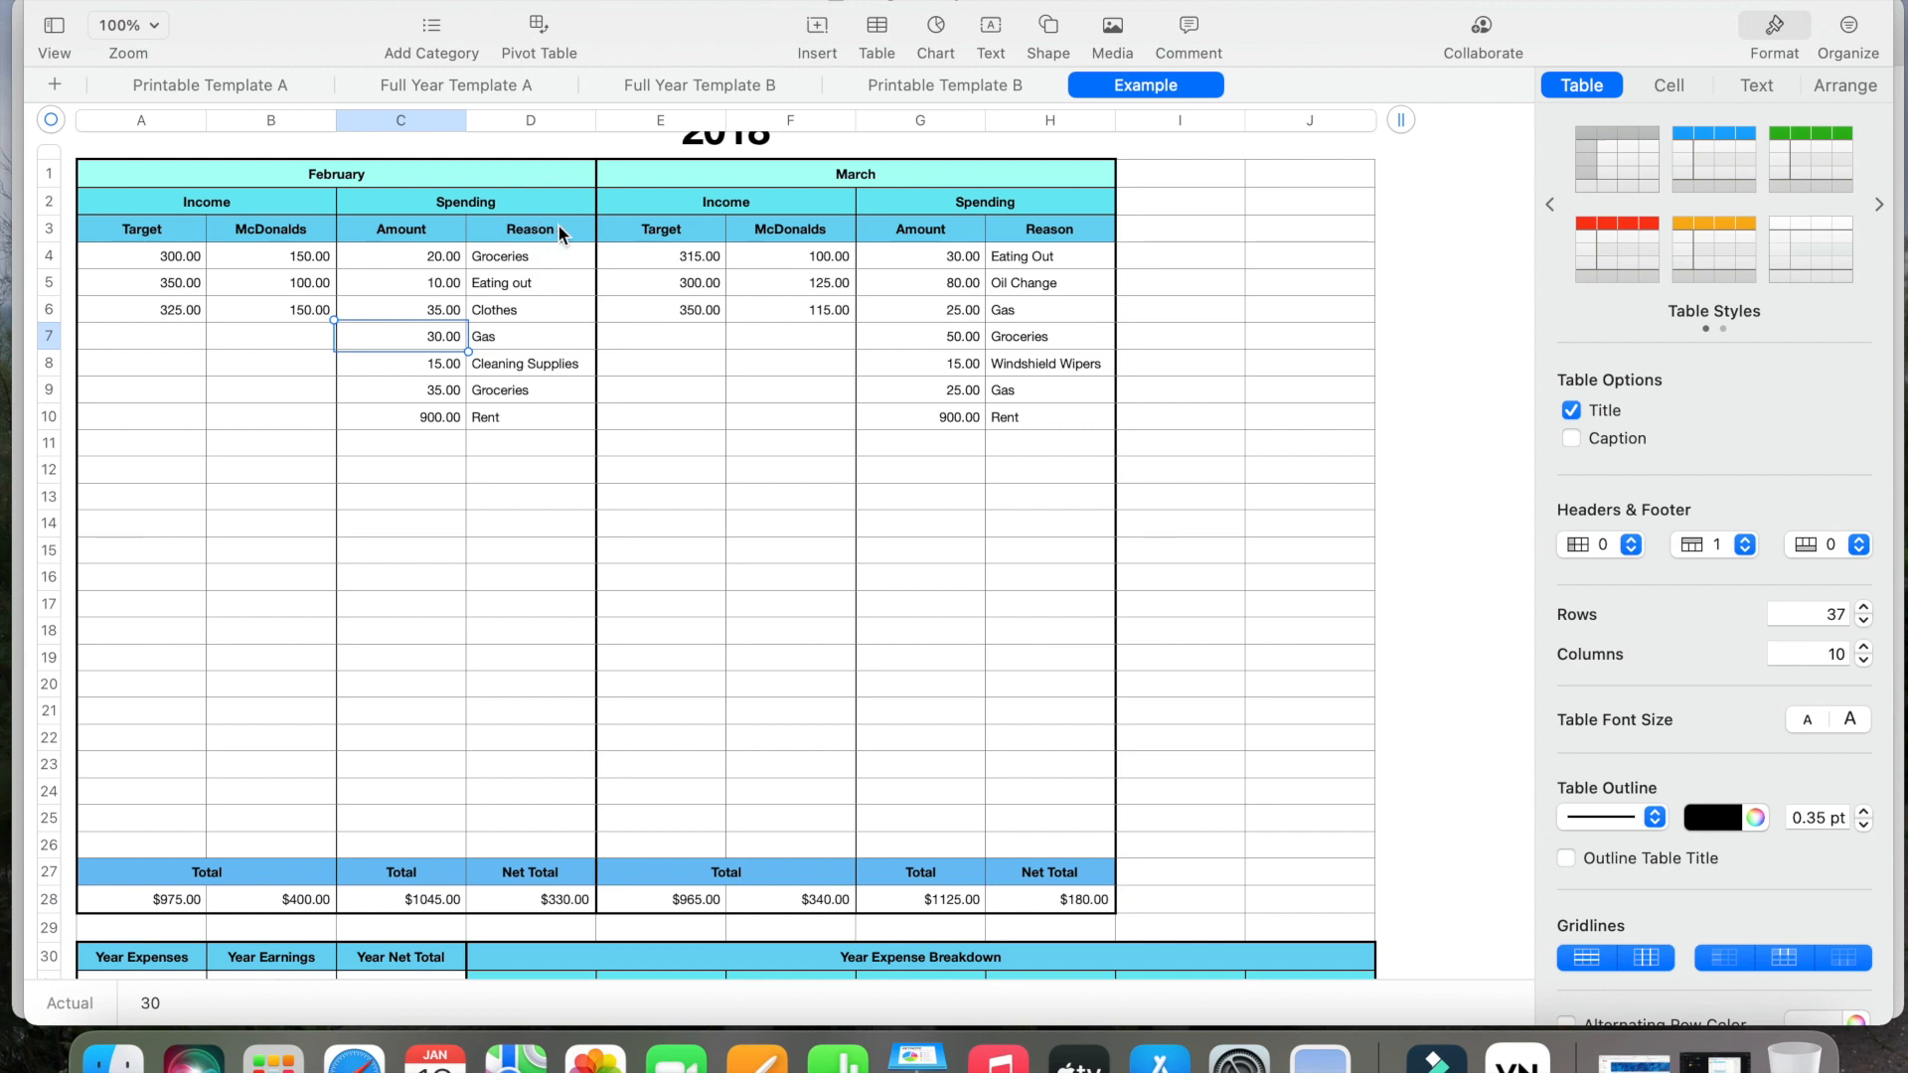
{"action": "left_click_drag", "start_coordinate": [544, 259], "coordinate": [544, 475]}
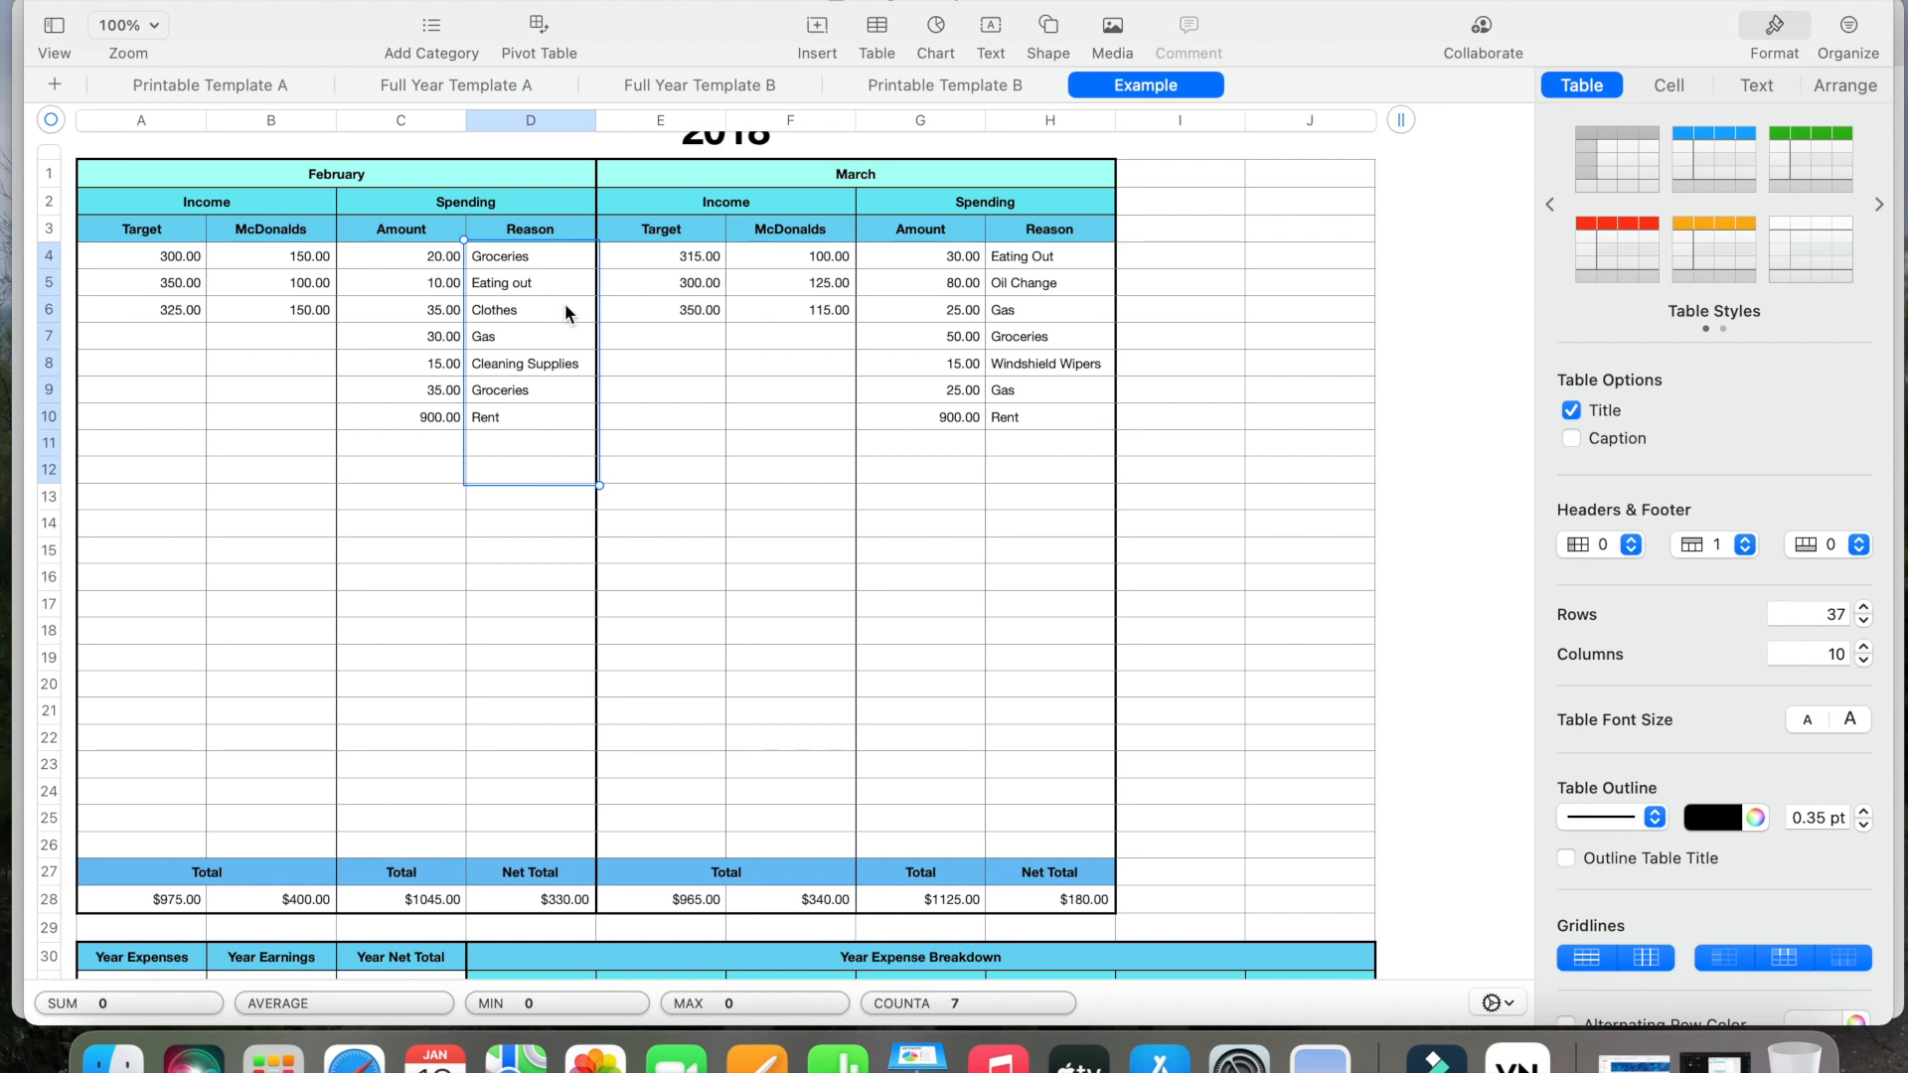
{"action": "left_click", "coordinate": [499, 258]}
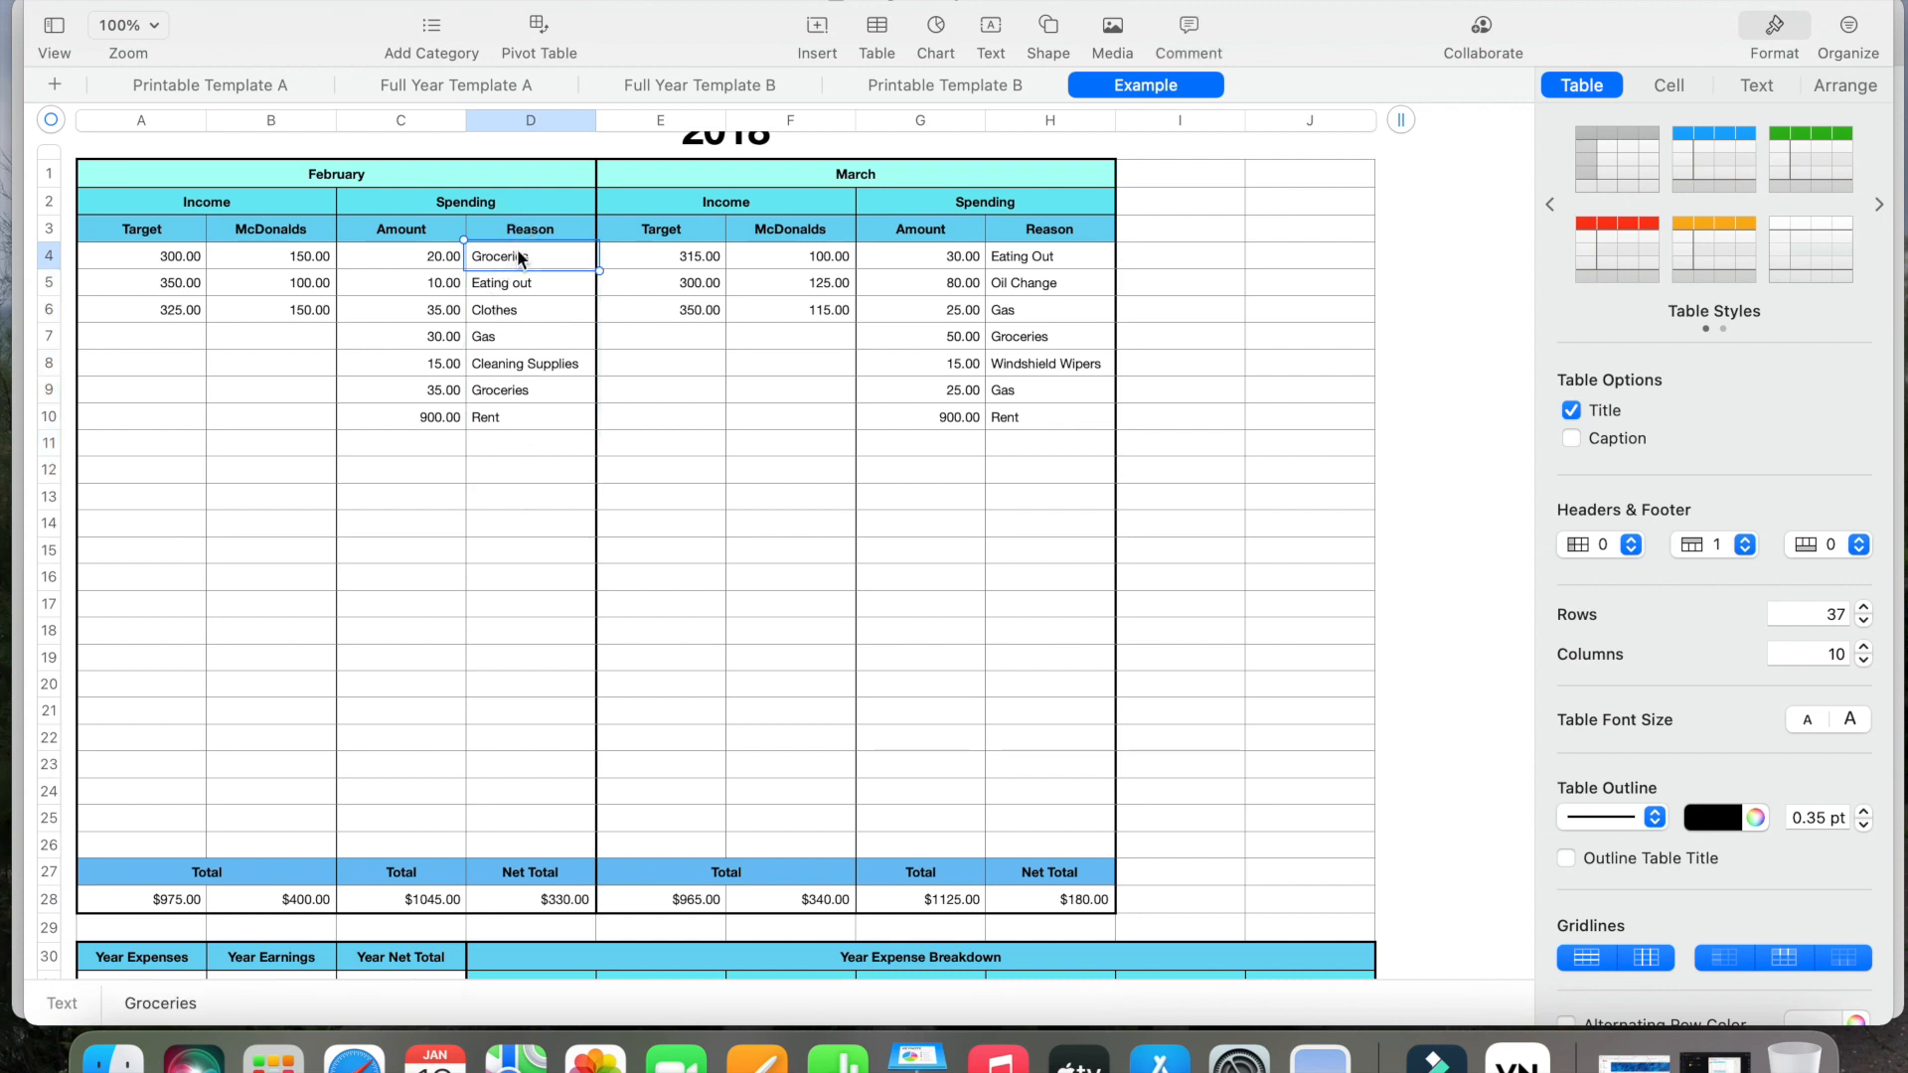
{"action": "left_click", "coordinate": [527, 286]}
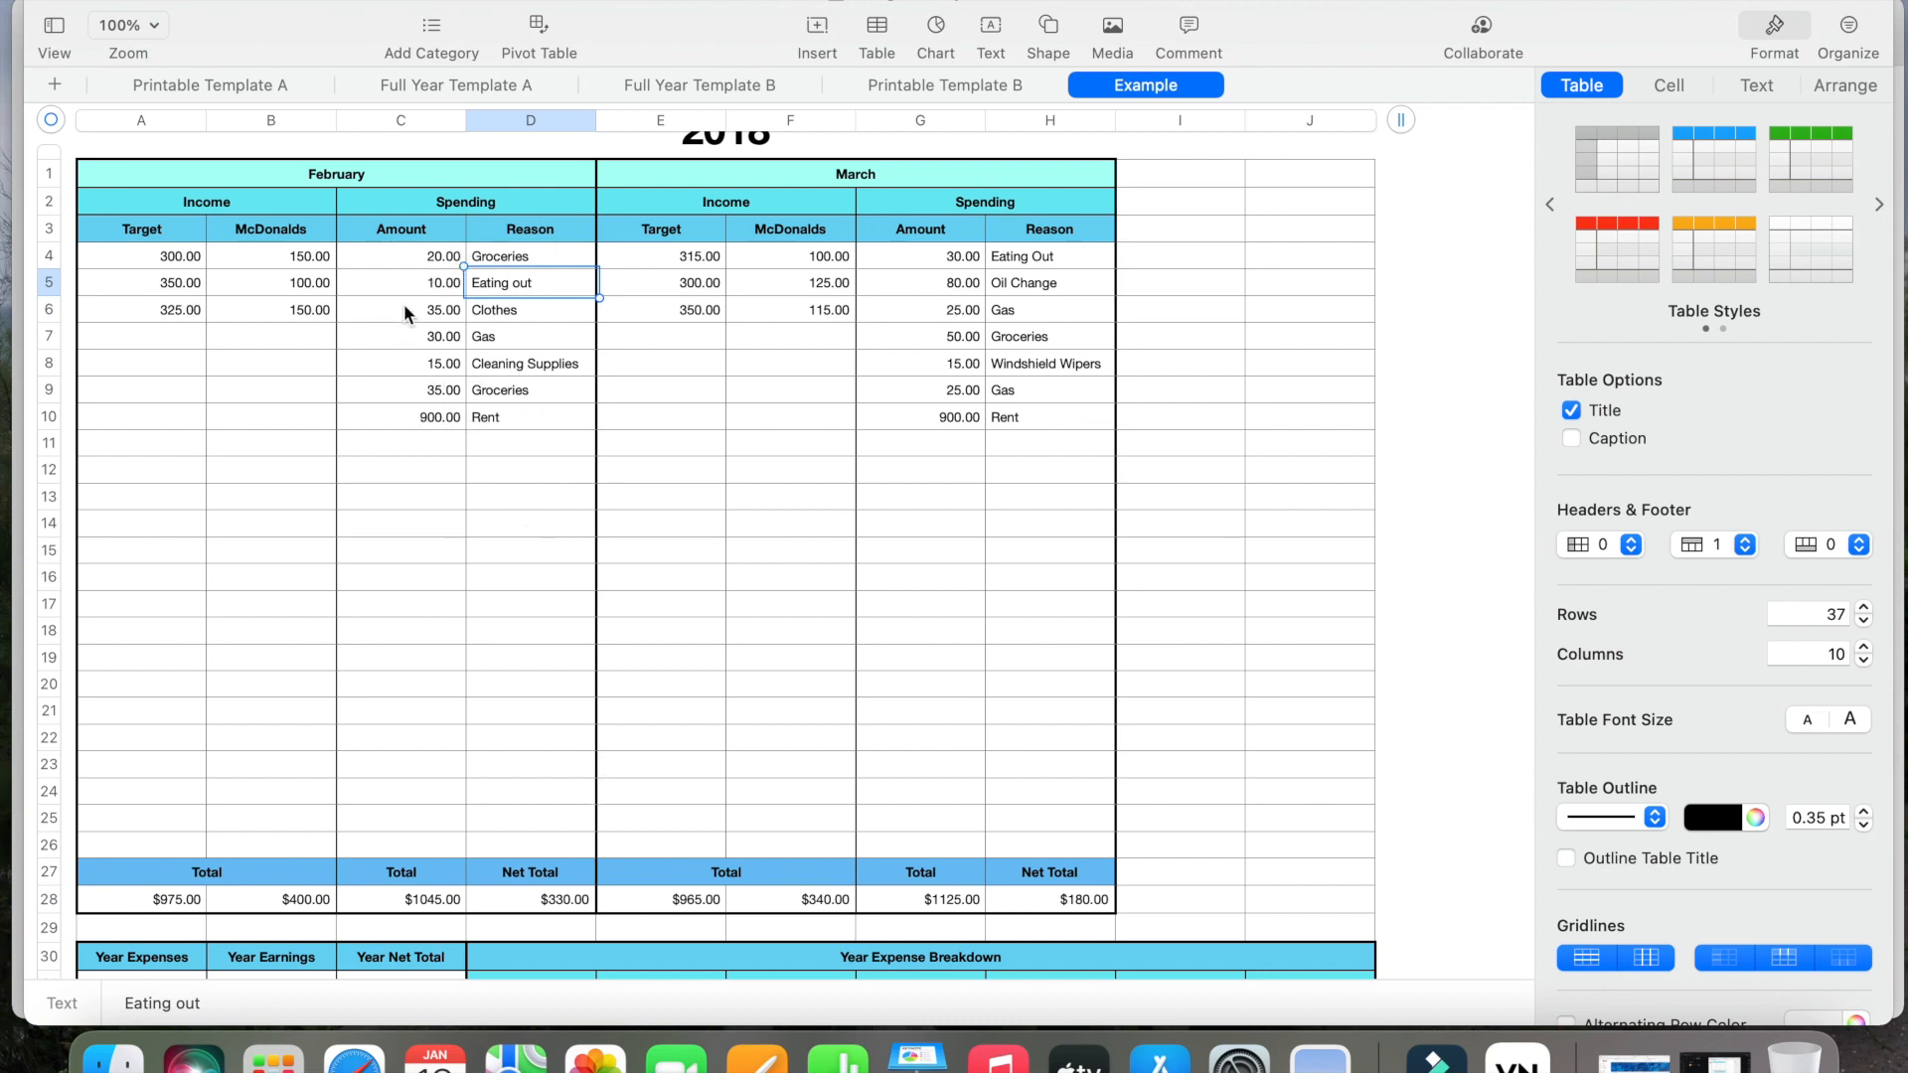
- Check the formulas behind the February spending total and net total, and the matching March total and net total
{"action": "left_click", "coordinate": [433, 902]}
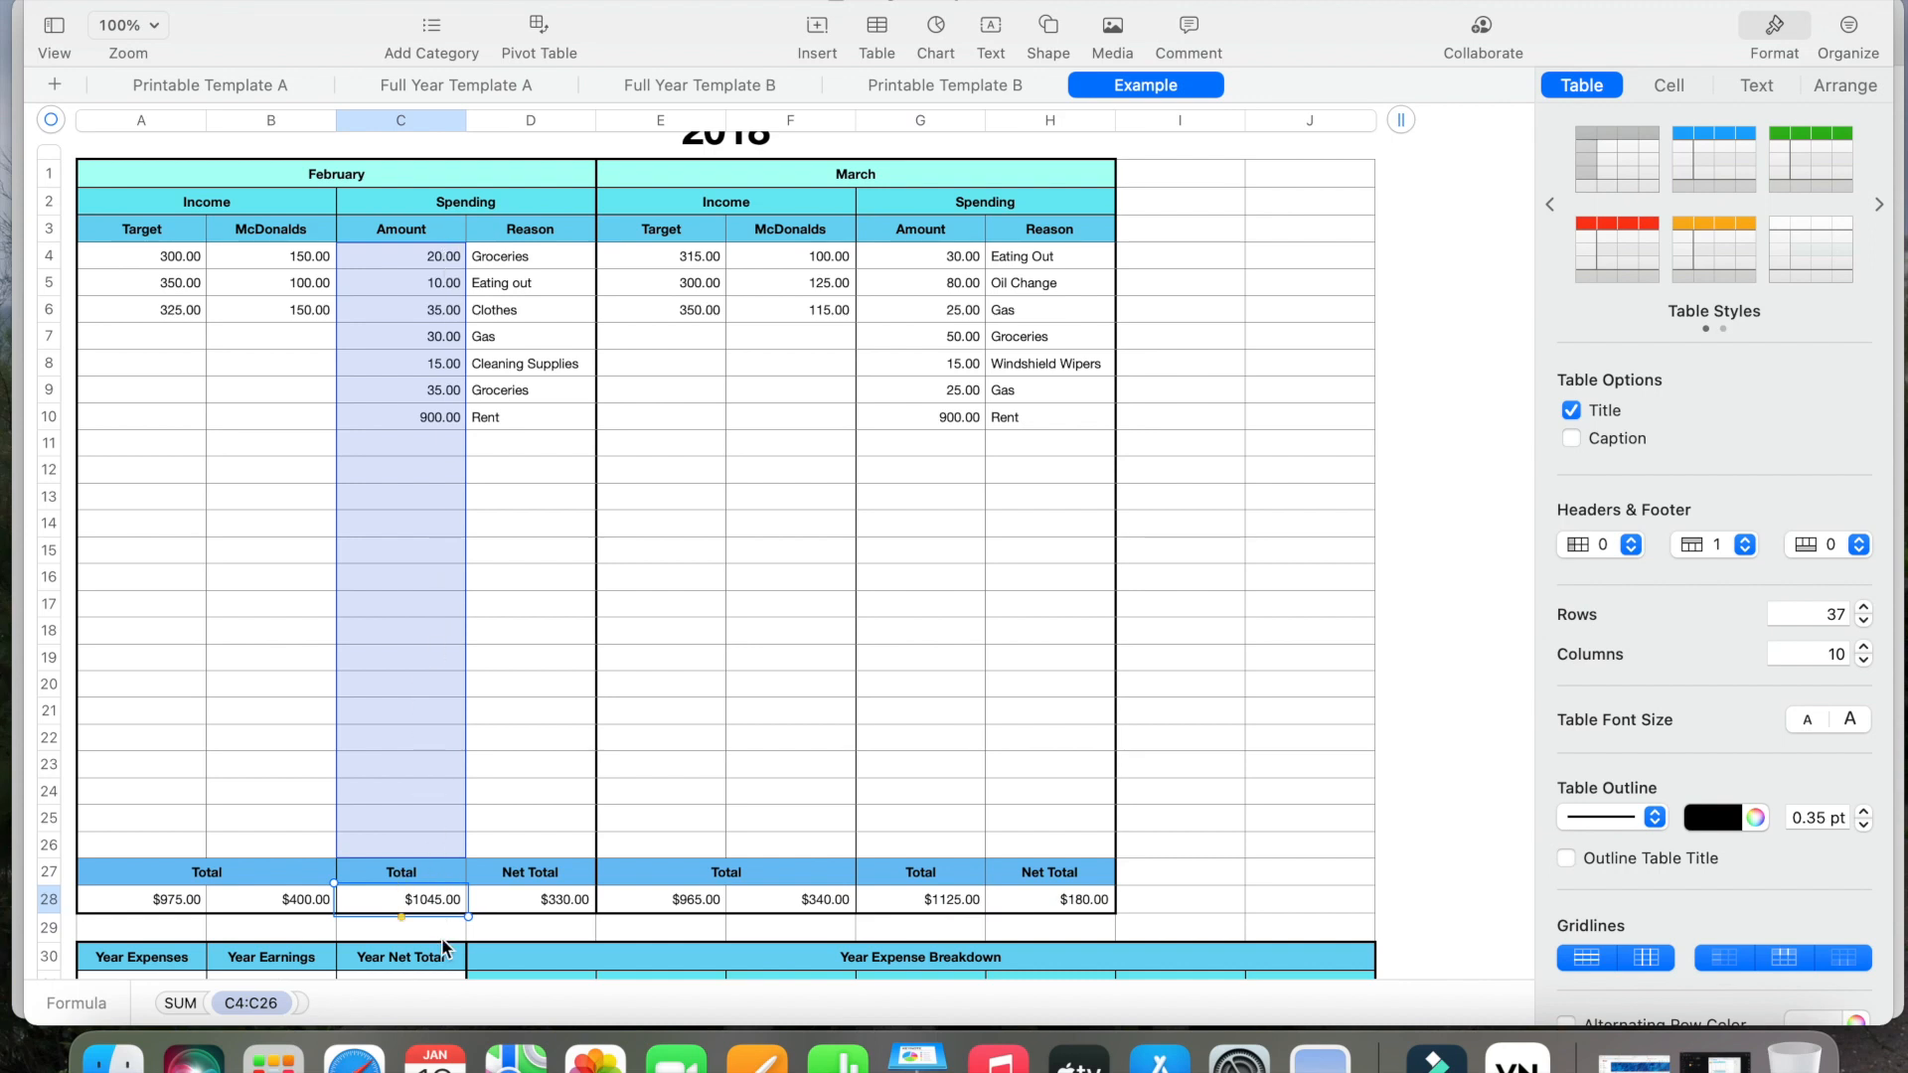
{"action": "left_click", "coordinate": [547, 899]}
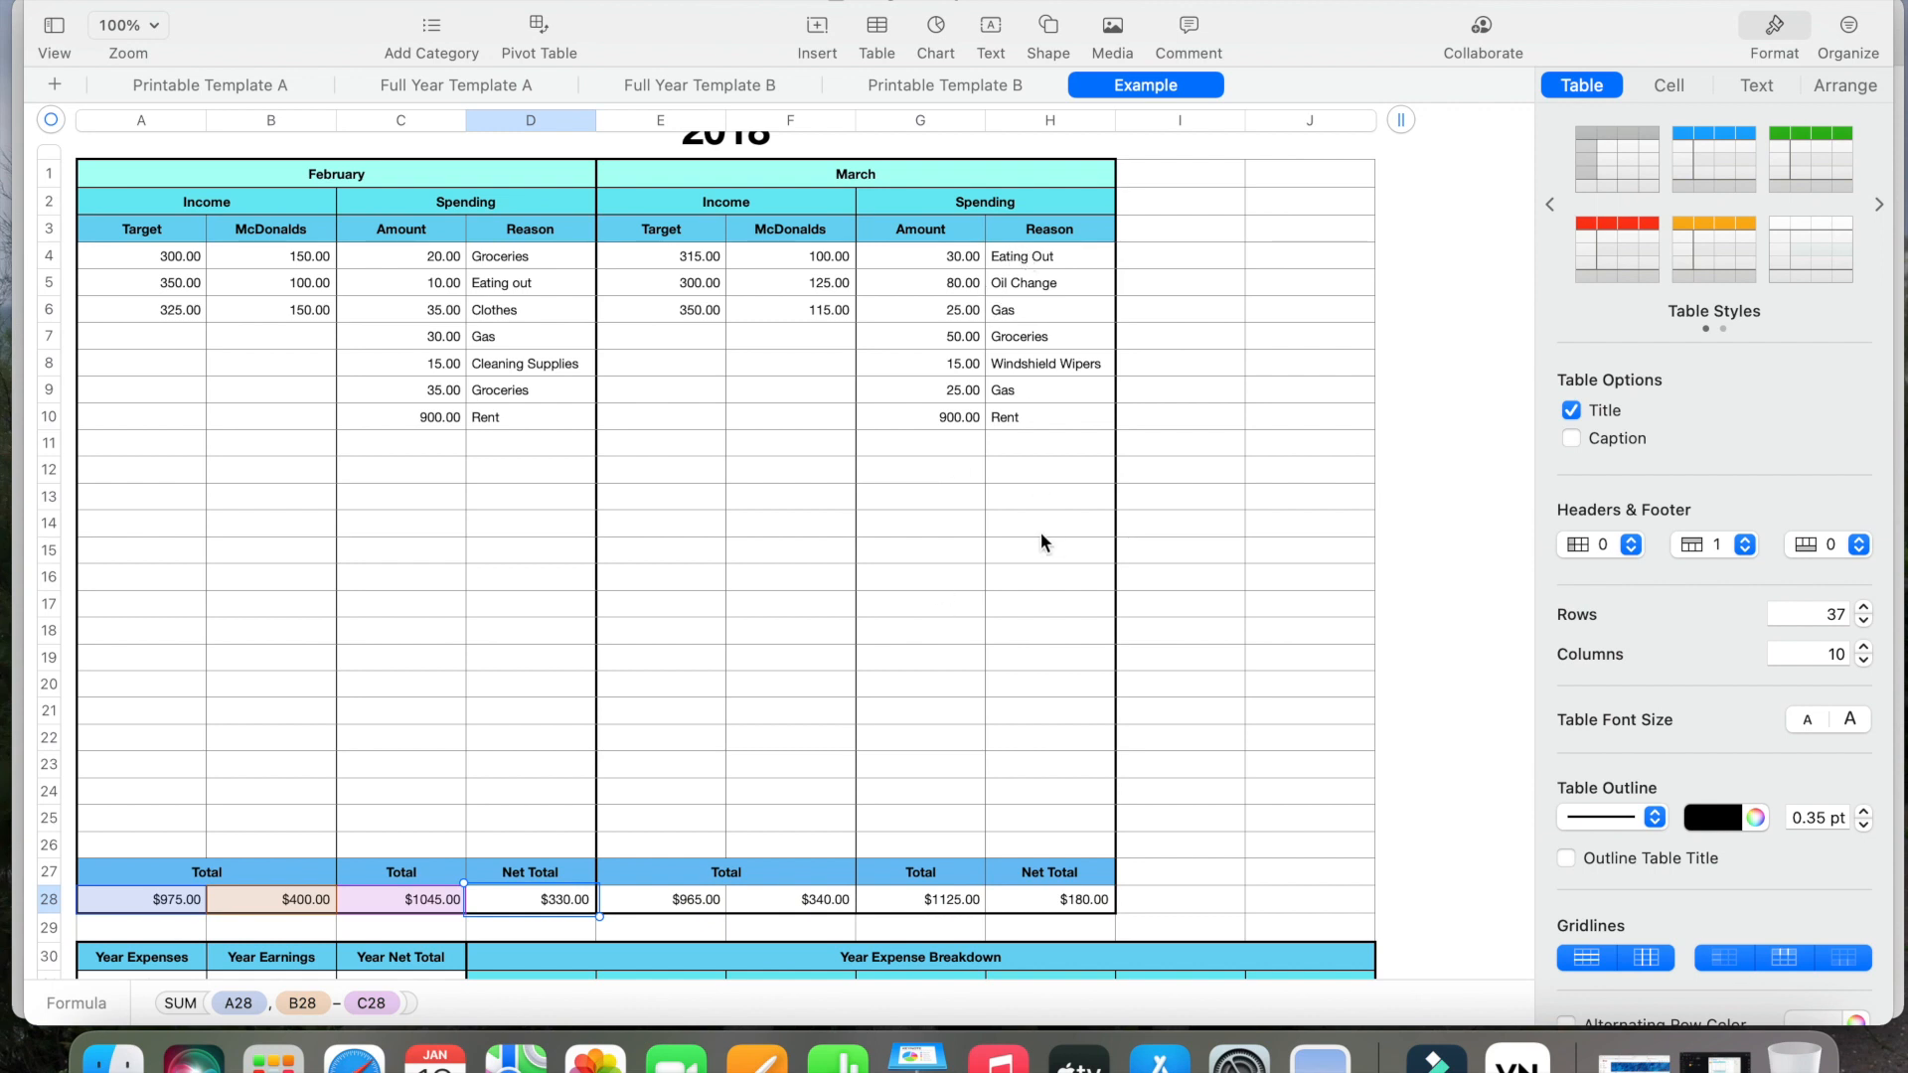
{"action": "left_click", "coordinate": [933, 908]}
{"action": "left_click", "coordinate": [1081, 903]}
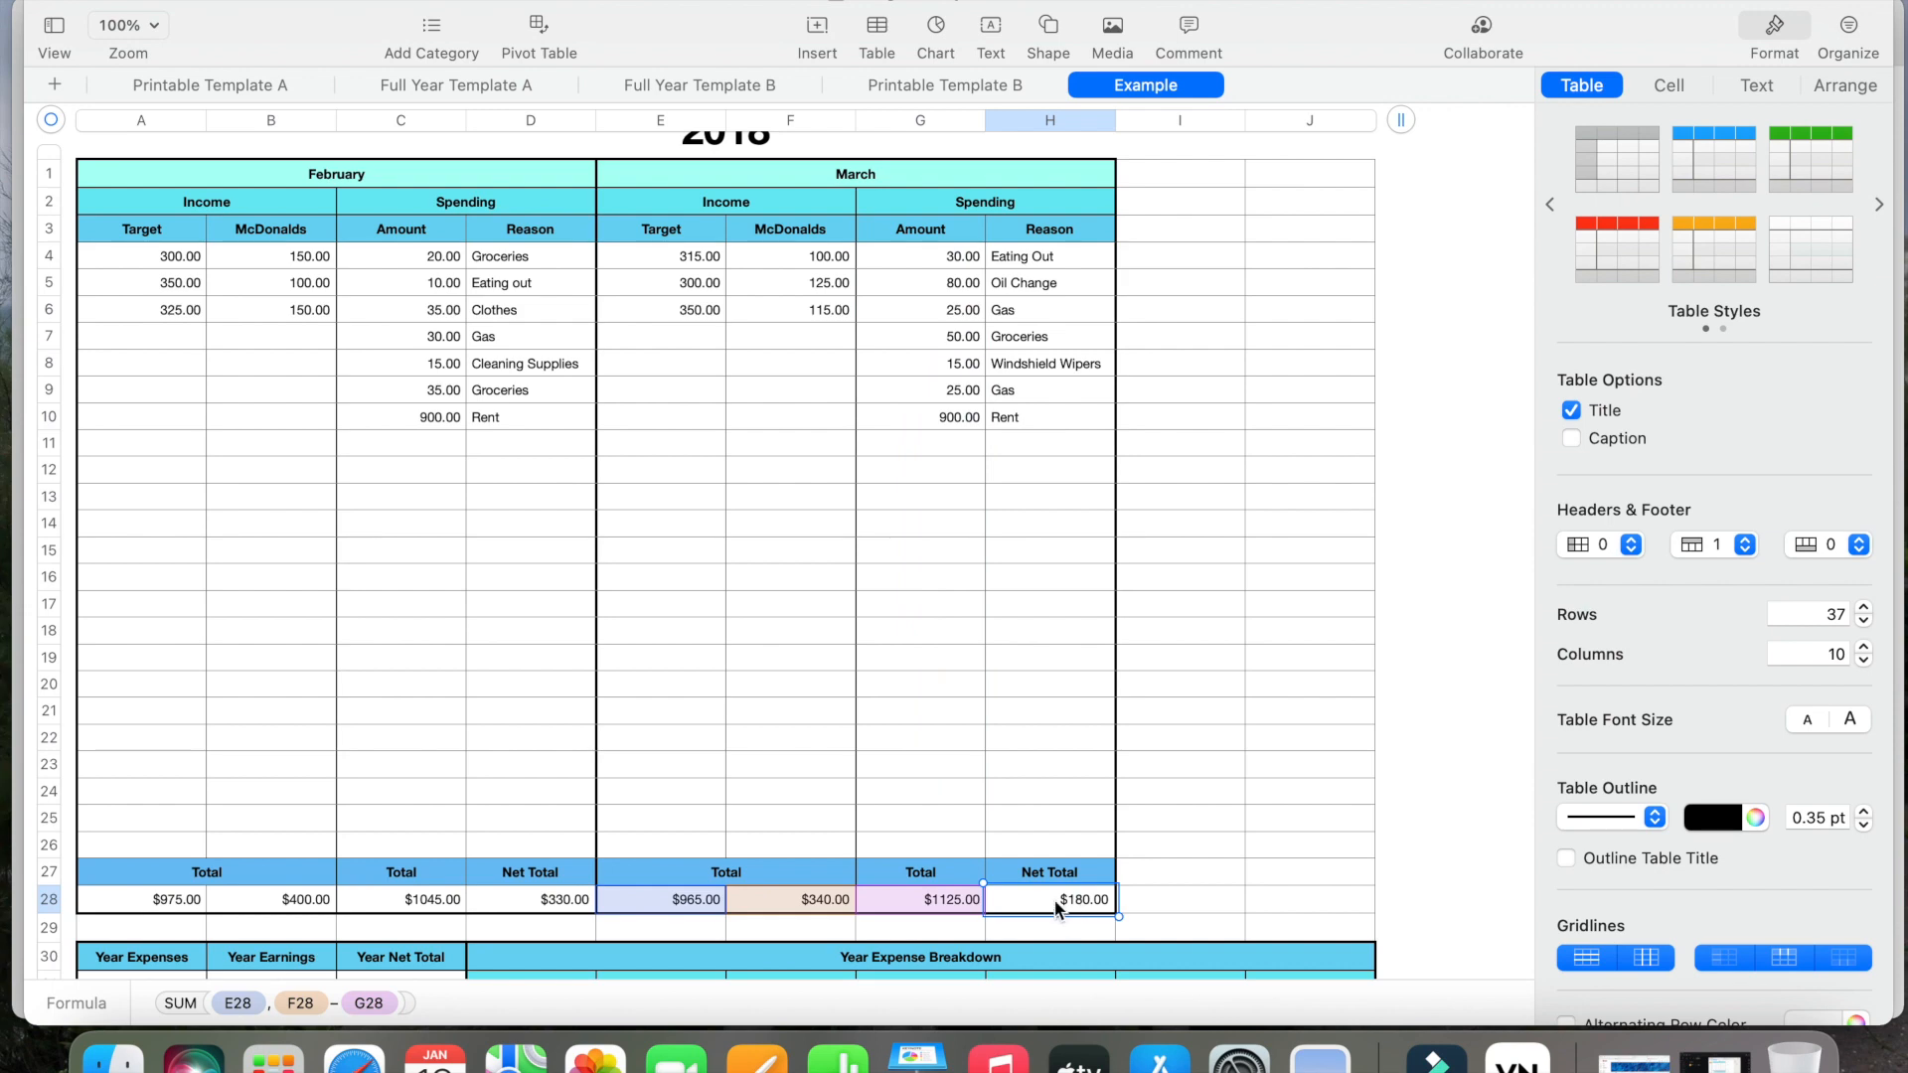
- Examine the formulas of Year Expenses, Year Earnings and Year Net Total below the monthly tables
{"action": "left_click", "coordinate": [1151, 878]}
{"action": "scroll", "coordinate": [1150, 878], "scroll_direction": "down", "scroll_amount": 5}
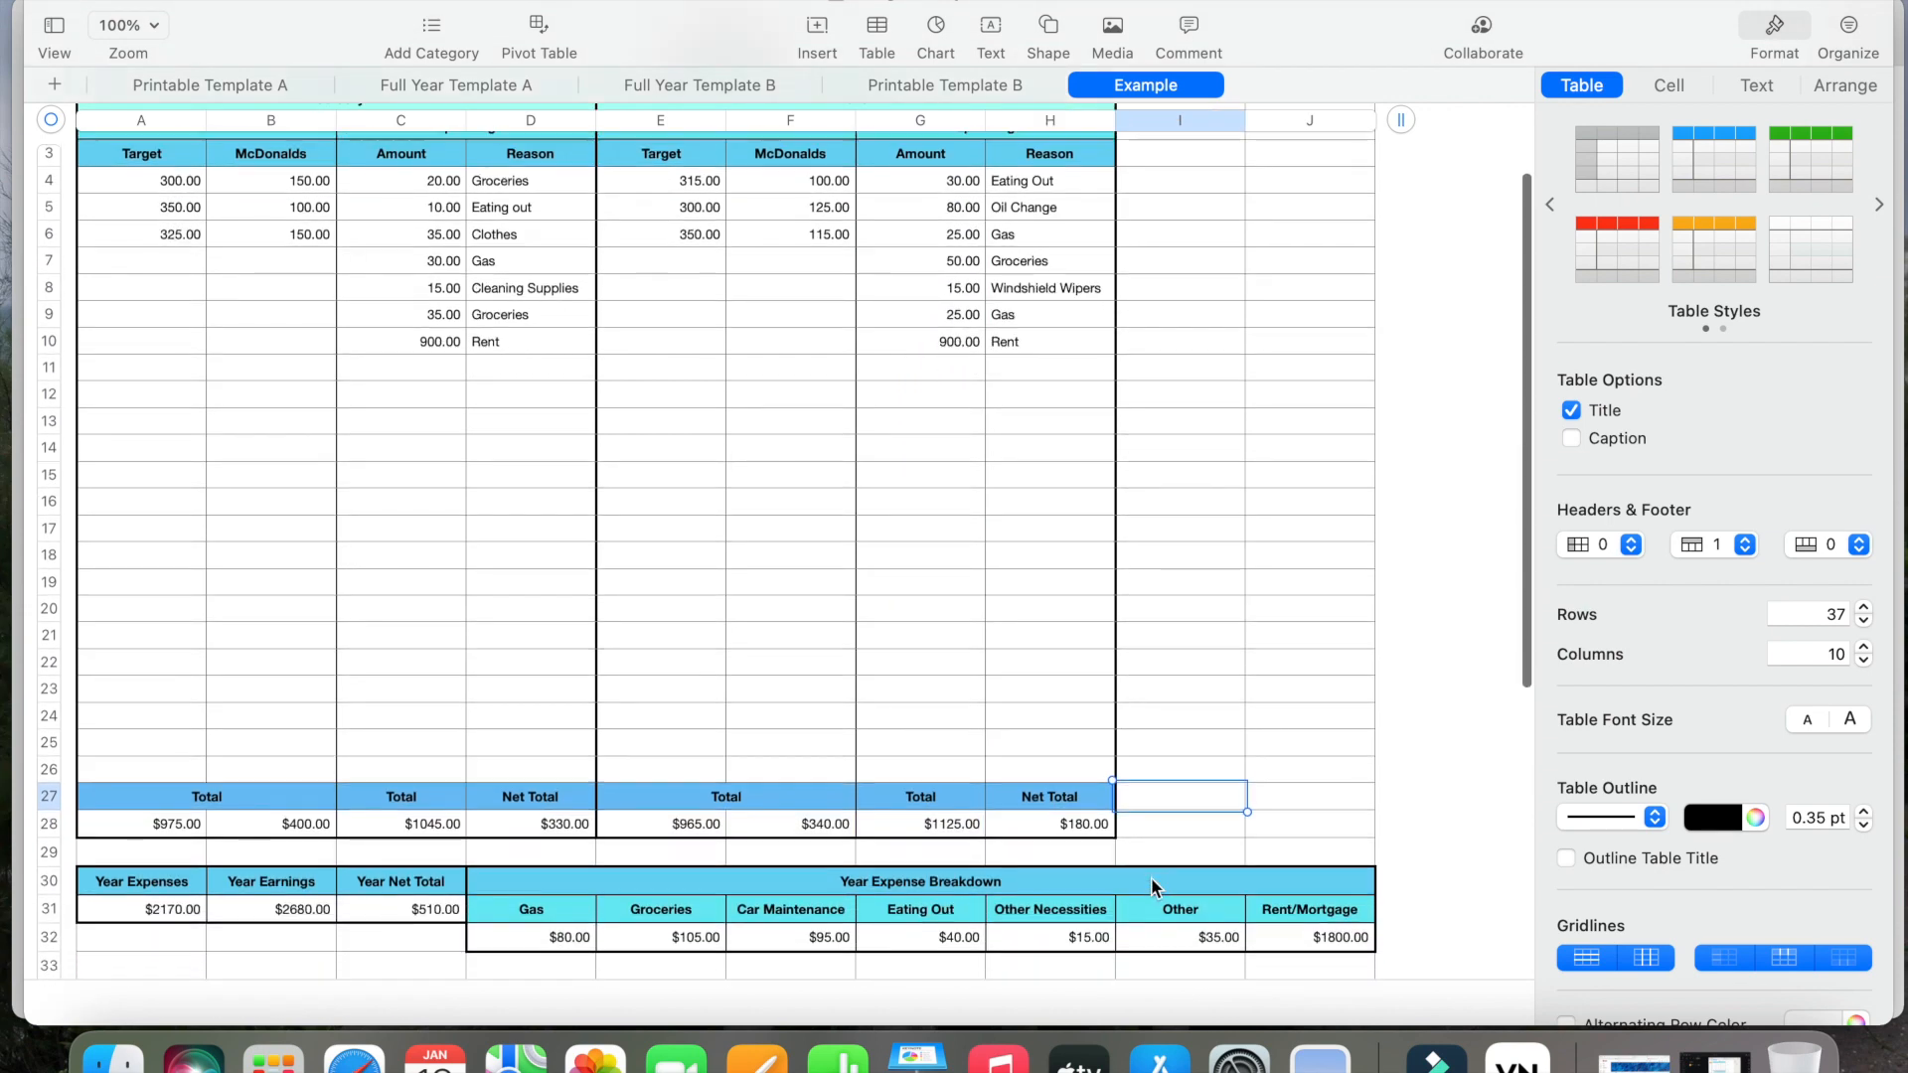
{"action": "scroll", "coordinate": [1151, 878], "scroll_direction": "down", "scroll_amount": 1}
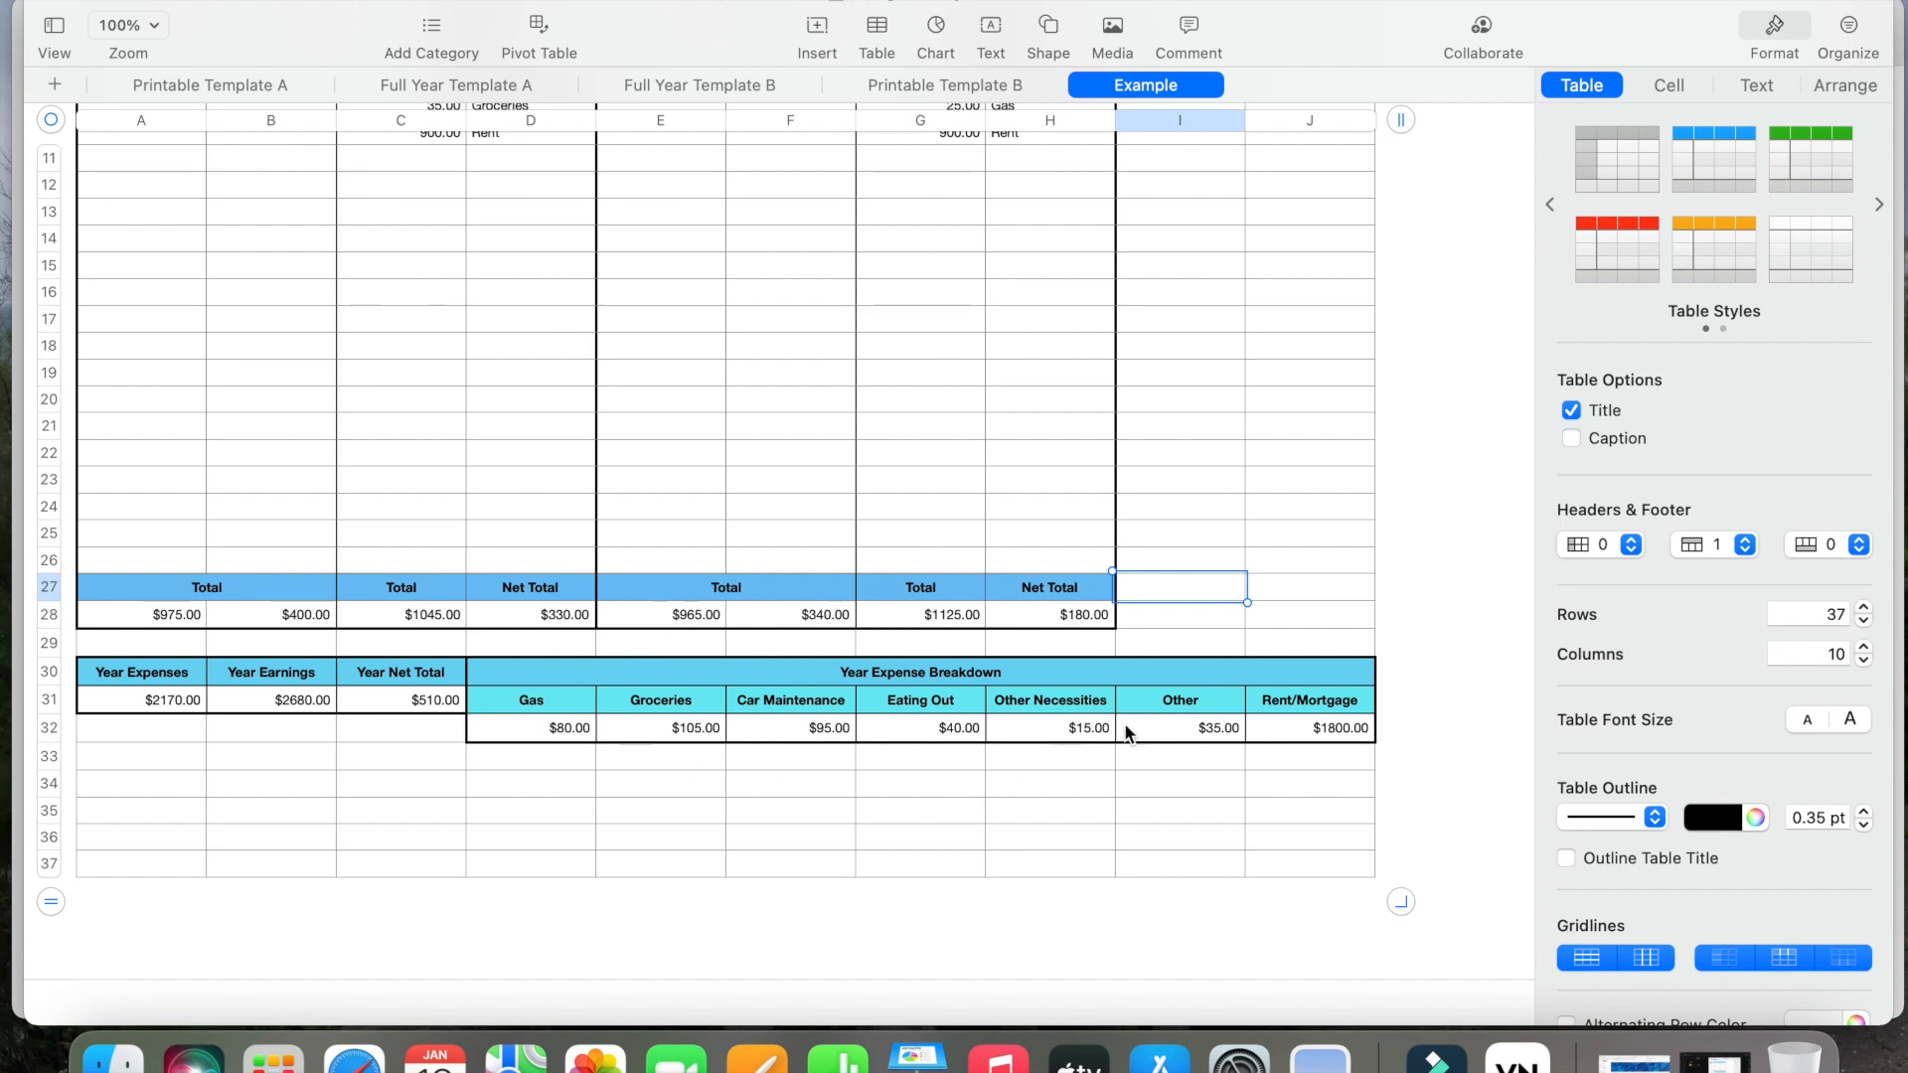
{"action": "left_click", "coordinate": [163, 702]}
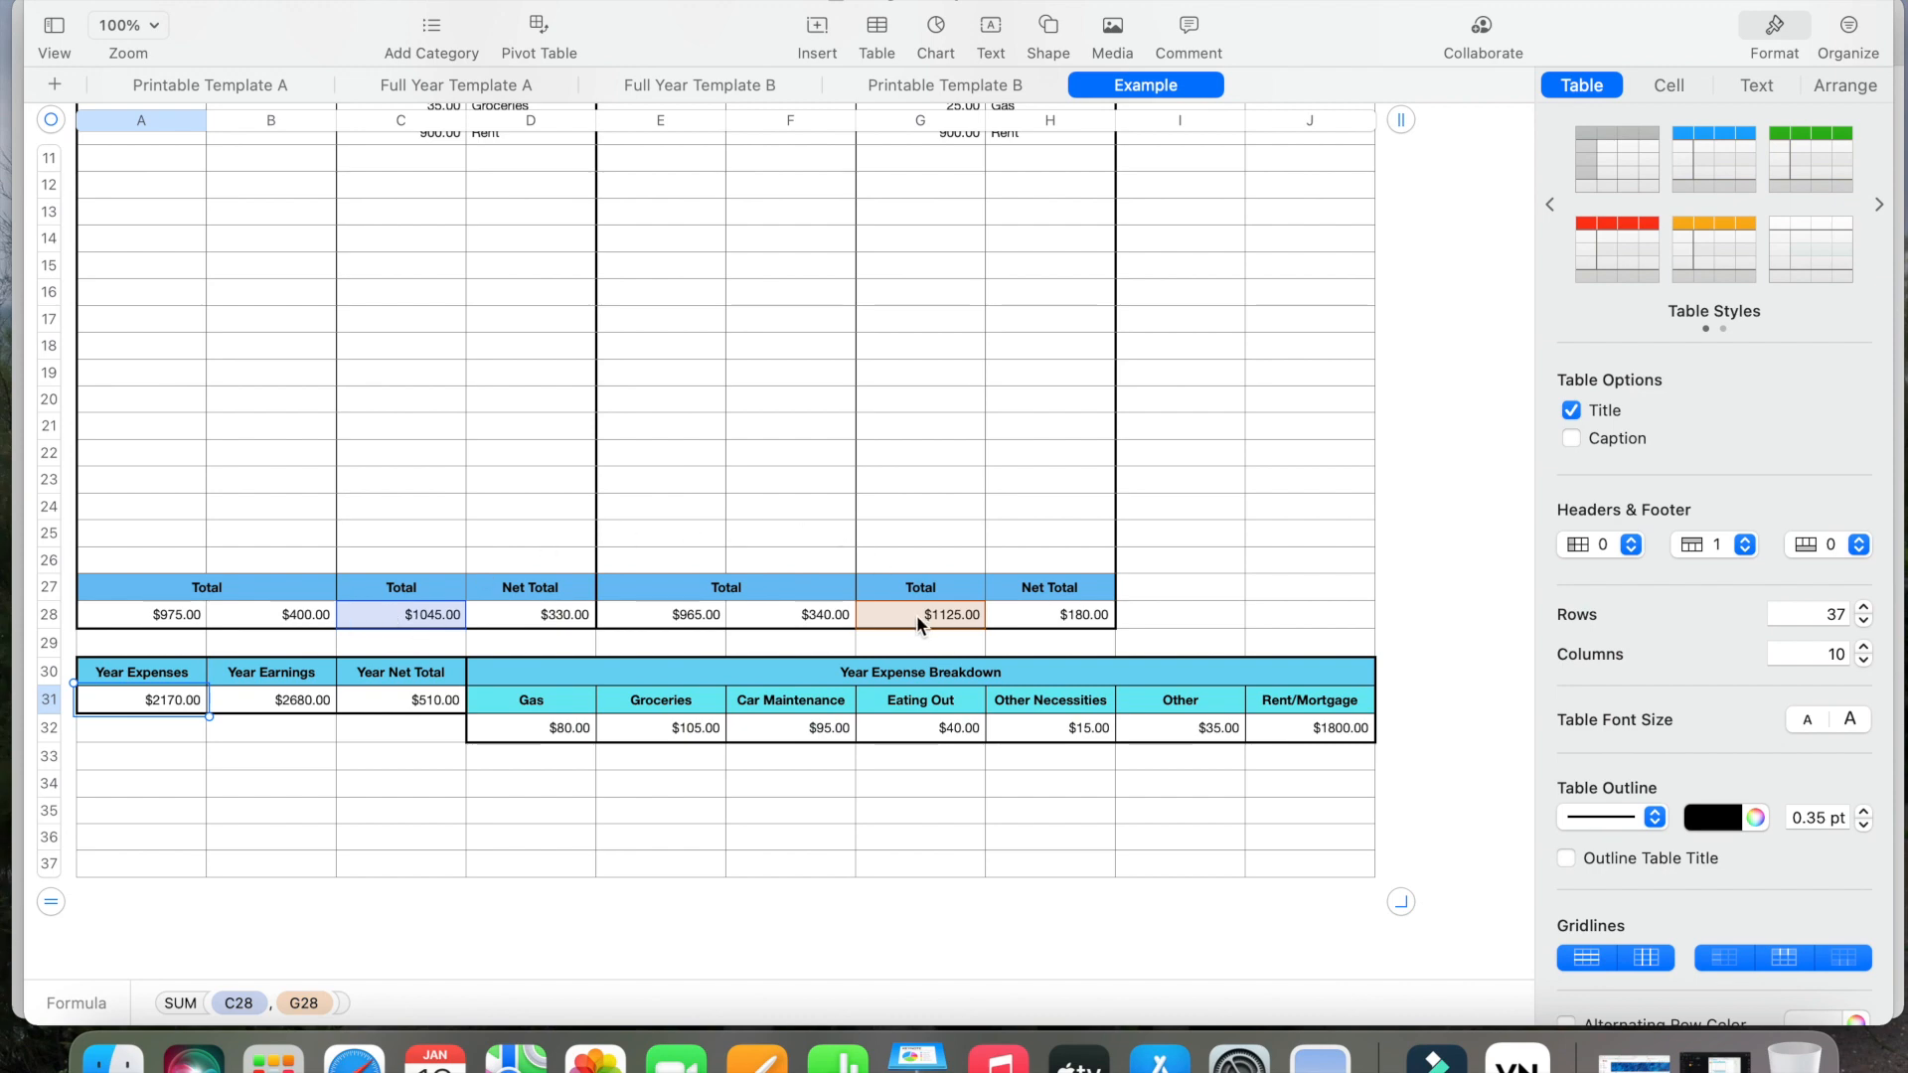
{"action": "scroll", "coordinate": [916, 614], "scroll_direction": "up", "scroll_amount": 10}
{"action": "scroll", "coordinate": [916, 616], "scroll_direction": "down", "scroll_amount": 8}
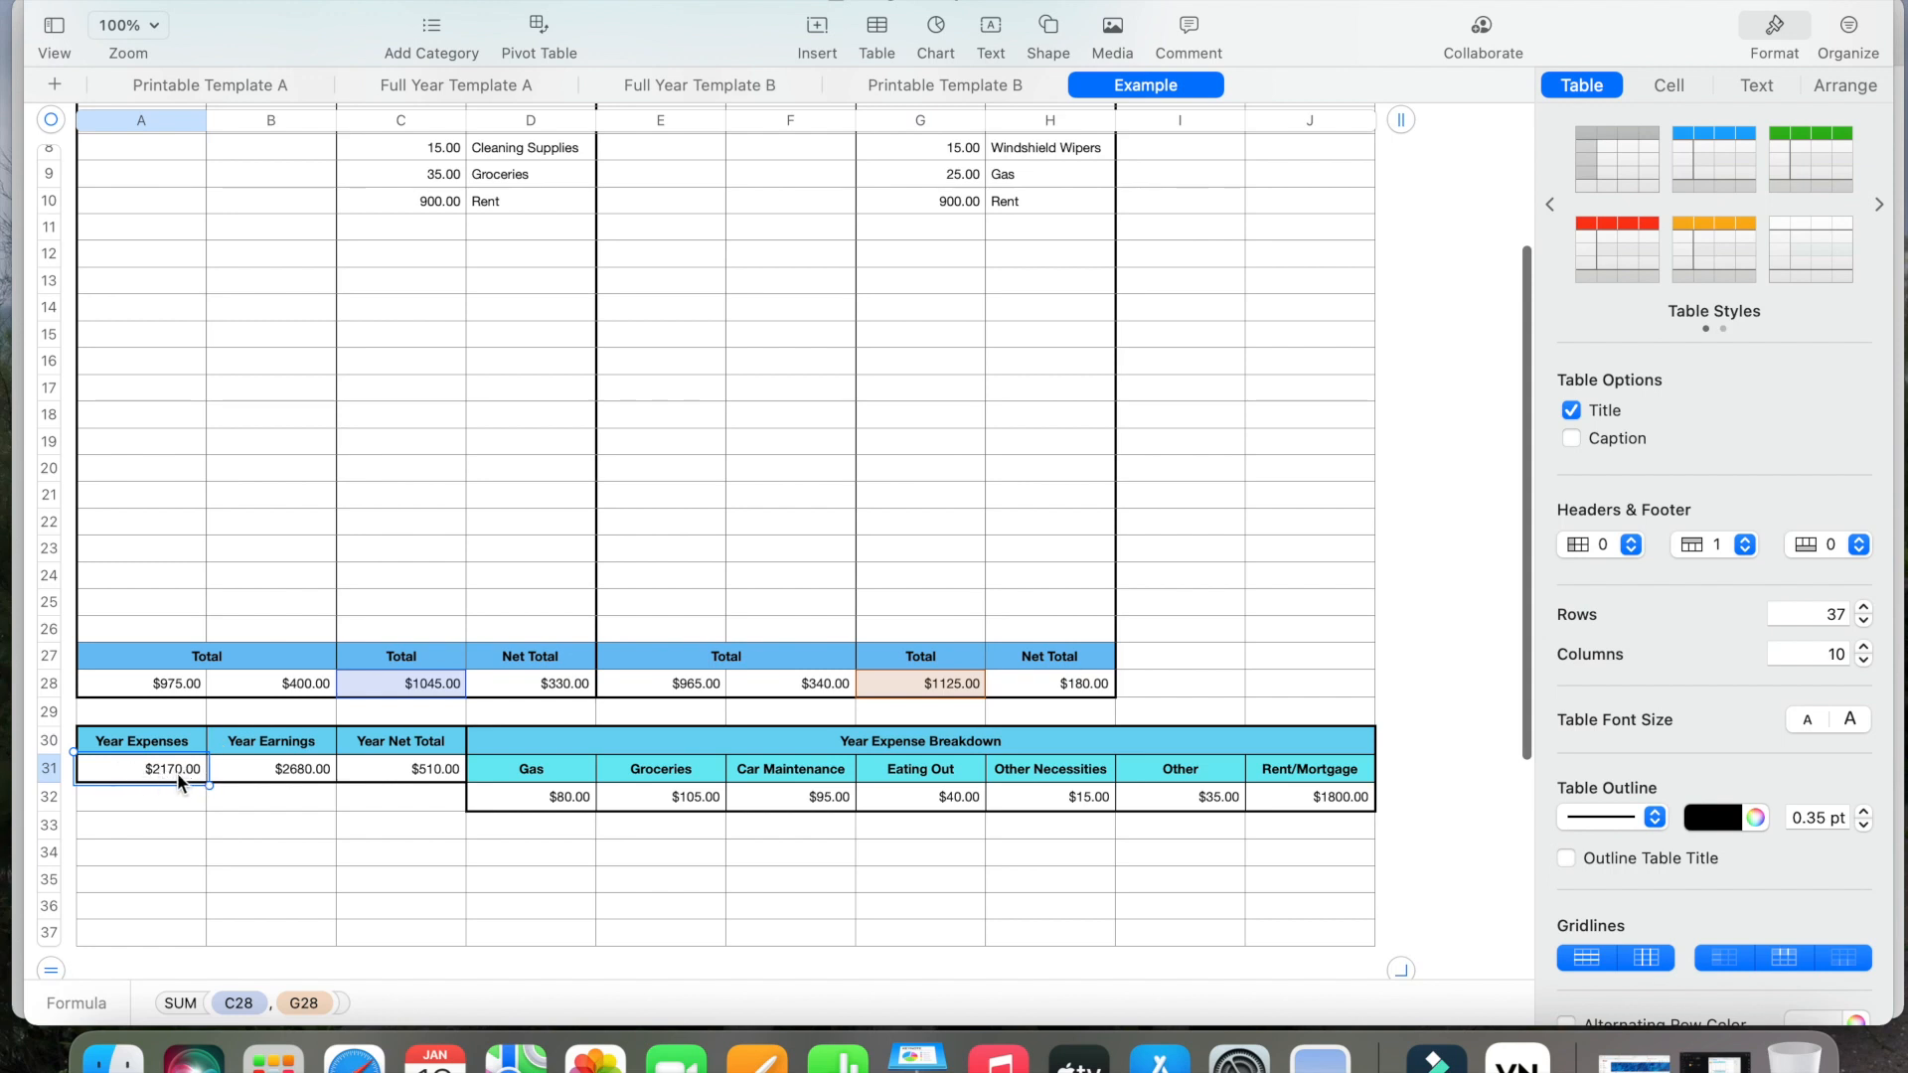
{"action": "left_click", "coordinate": [301, 775]}
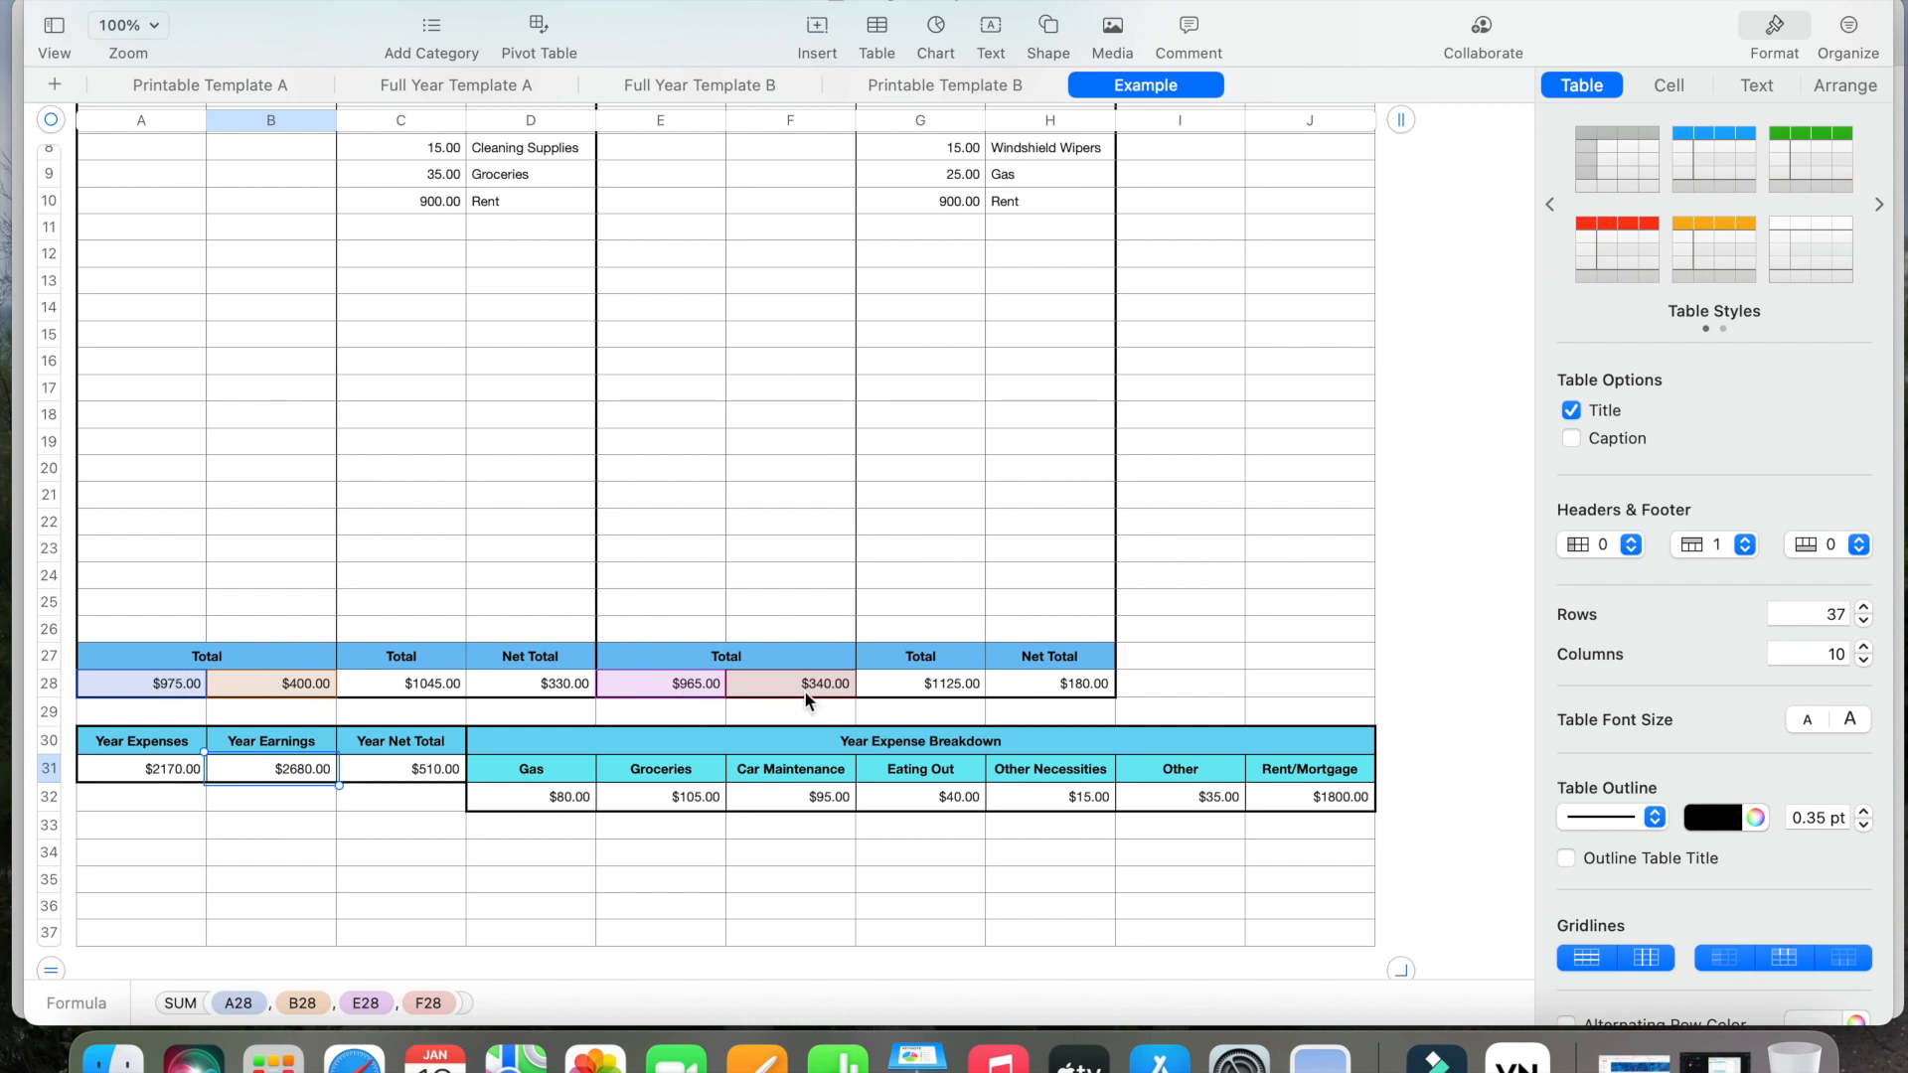
{"action": "left_click", "coordinate": [438, 773]}
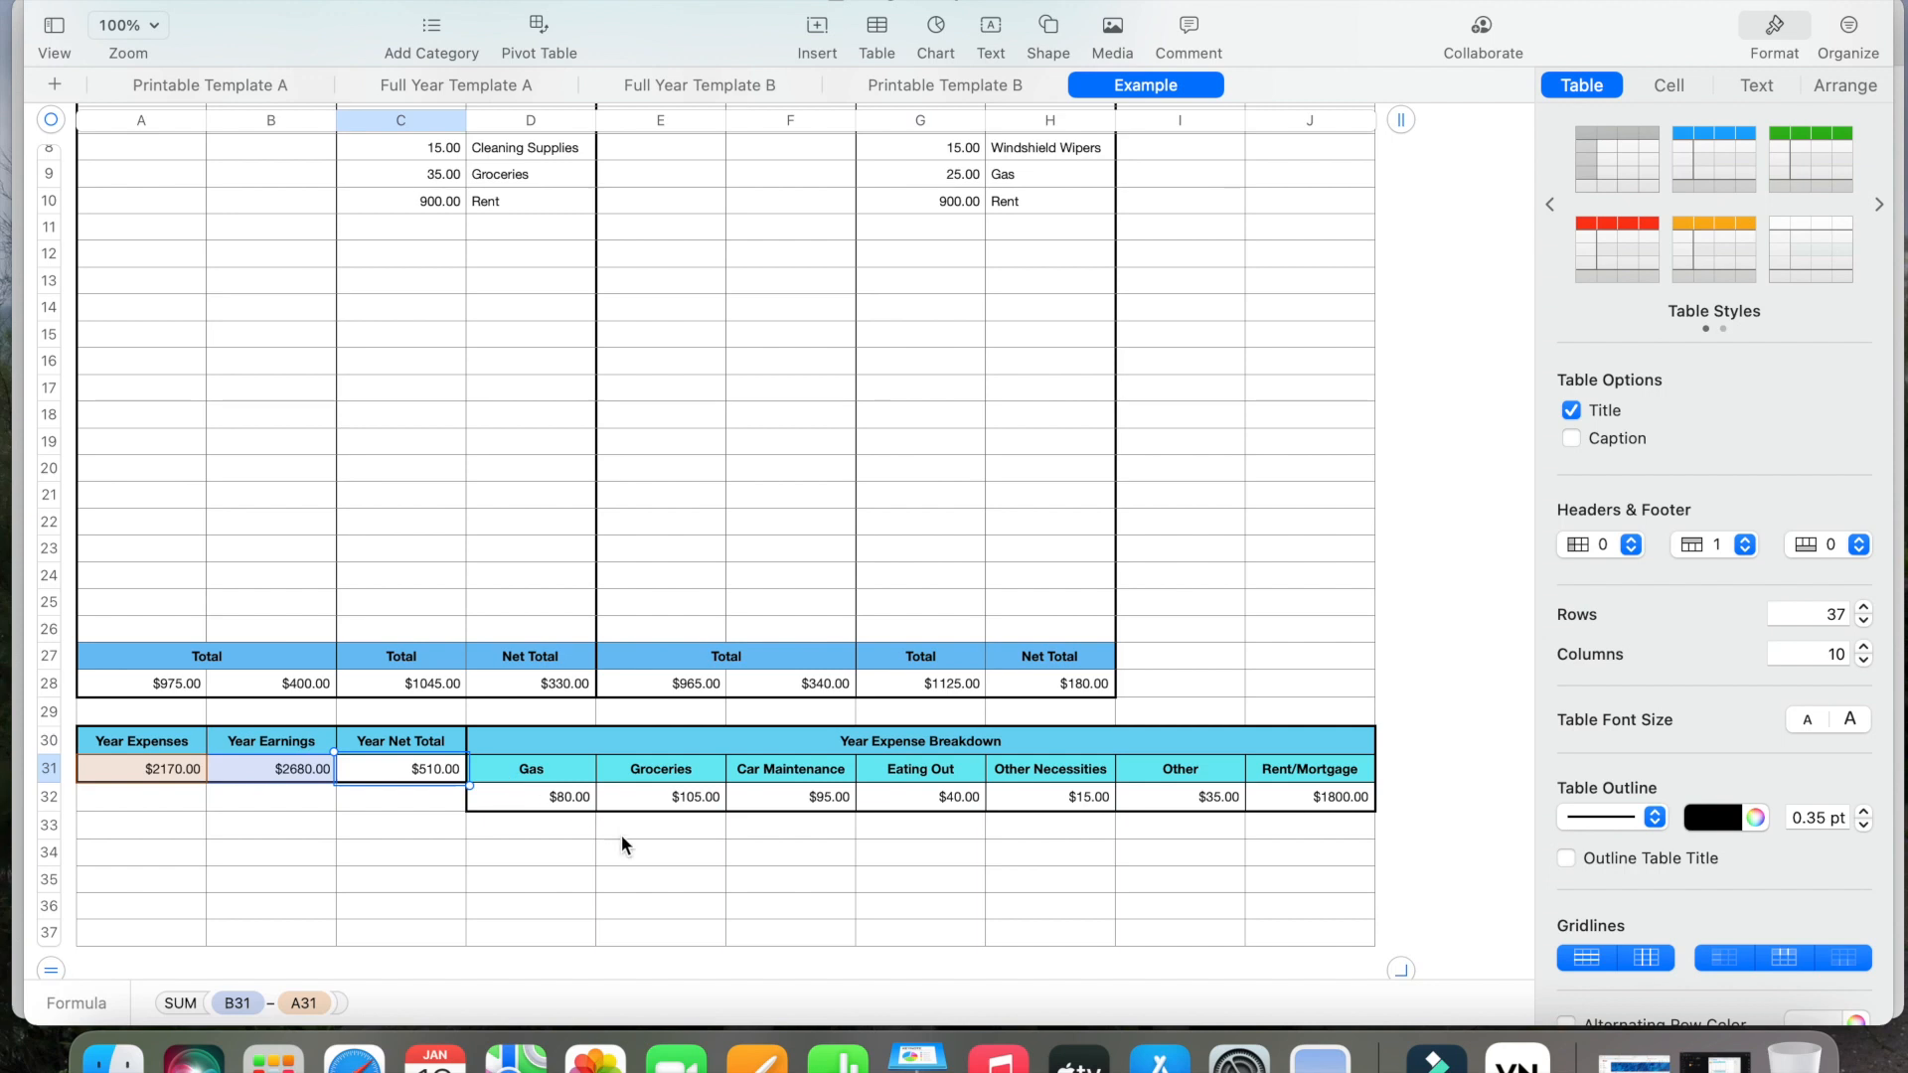
- Examine which spending cells feed the Gas and Groceries formulas in the Year Expense Breakdown, leaving both formulas as they are
{"action": "scroll", "coordinate": [723, 831], "scroll_direction": "down", "scroll_amount": 1}
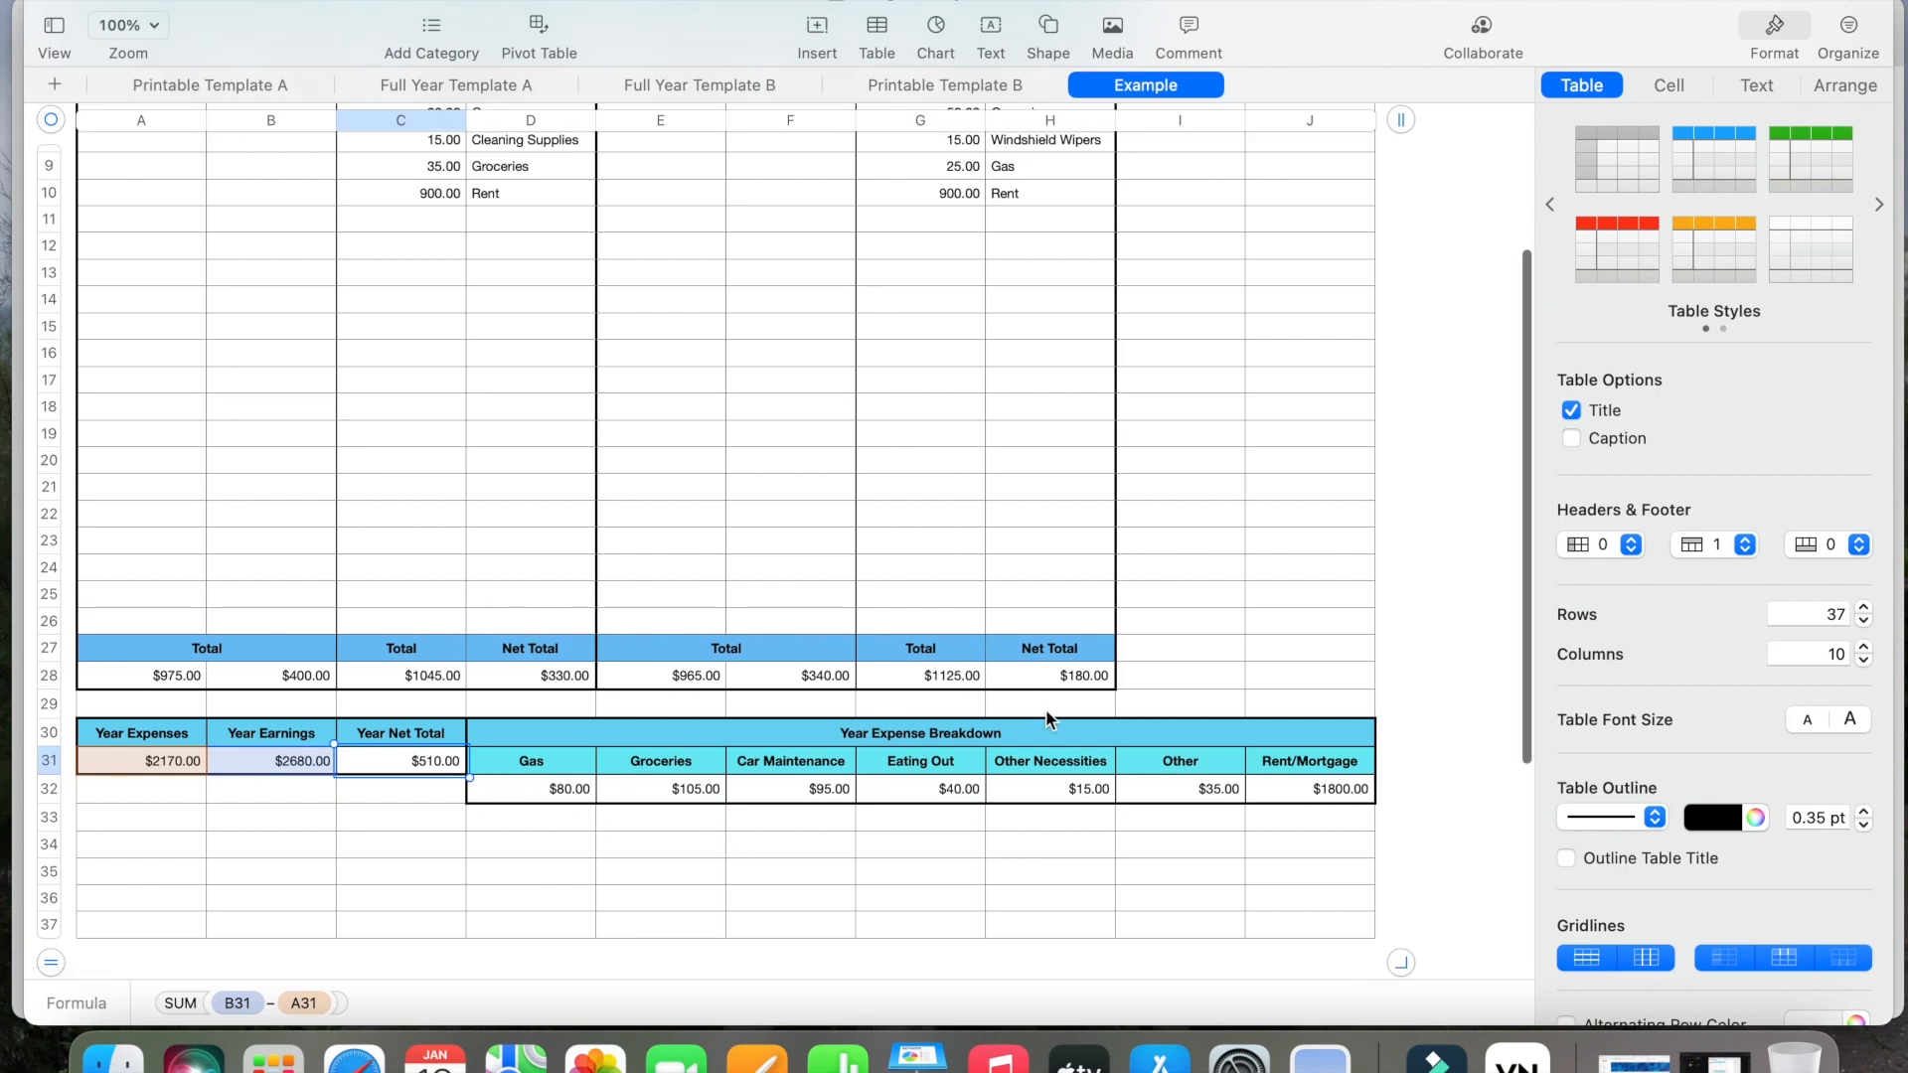
{"action": "left_click", "coordinate": [570, 789]}
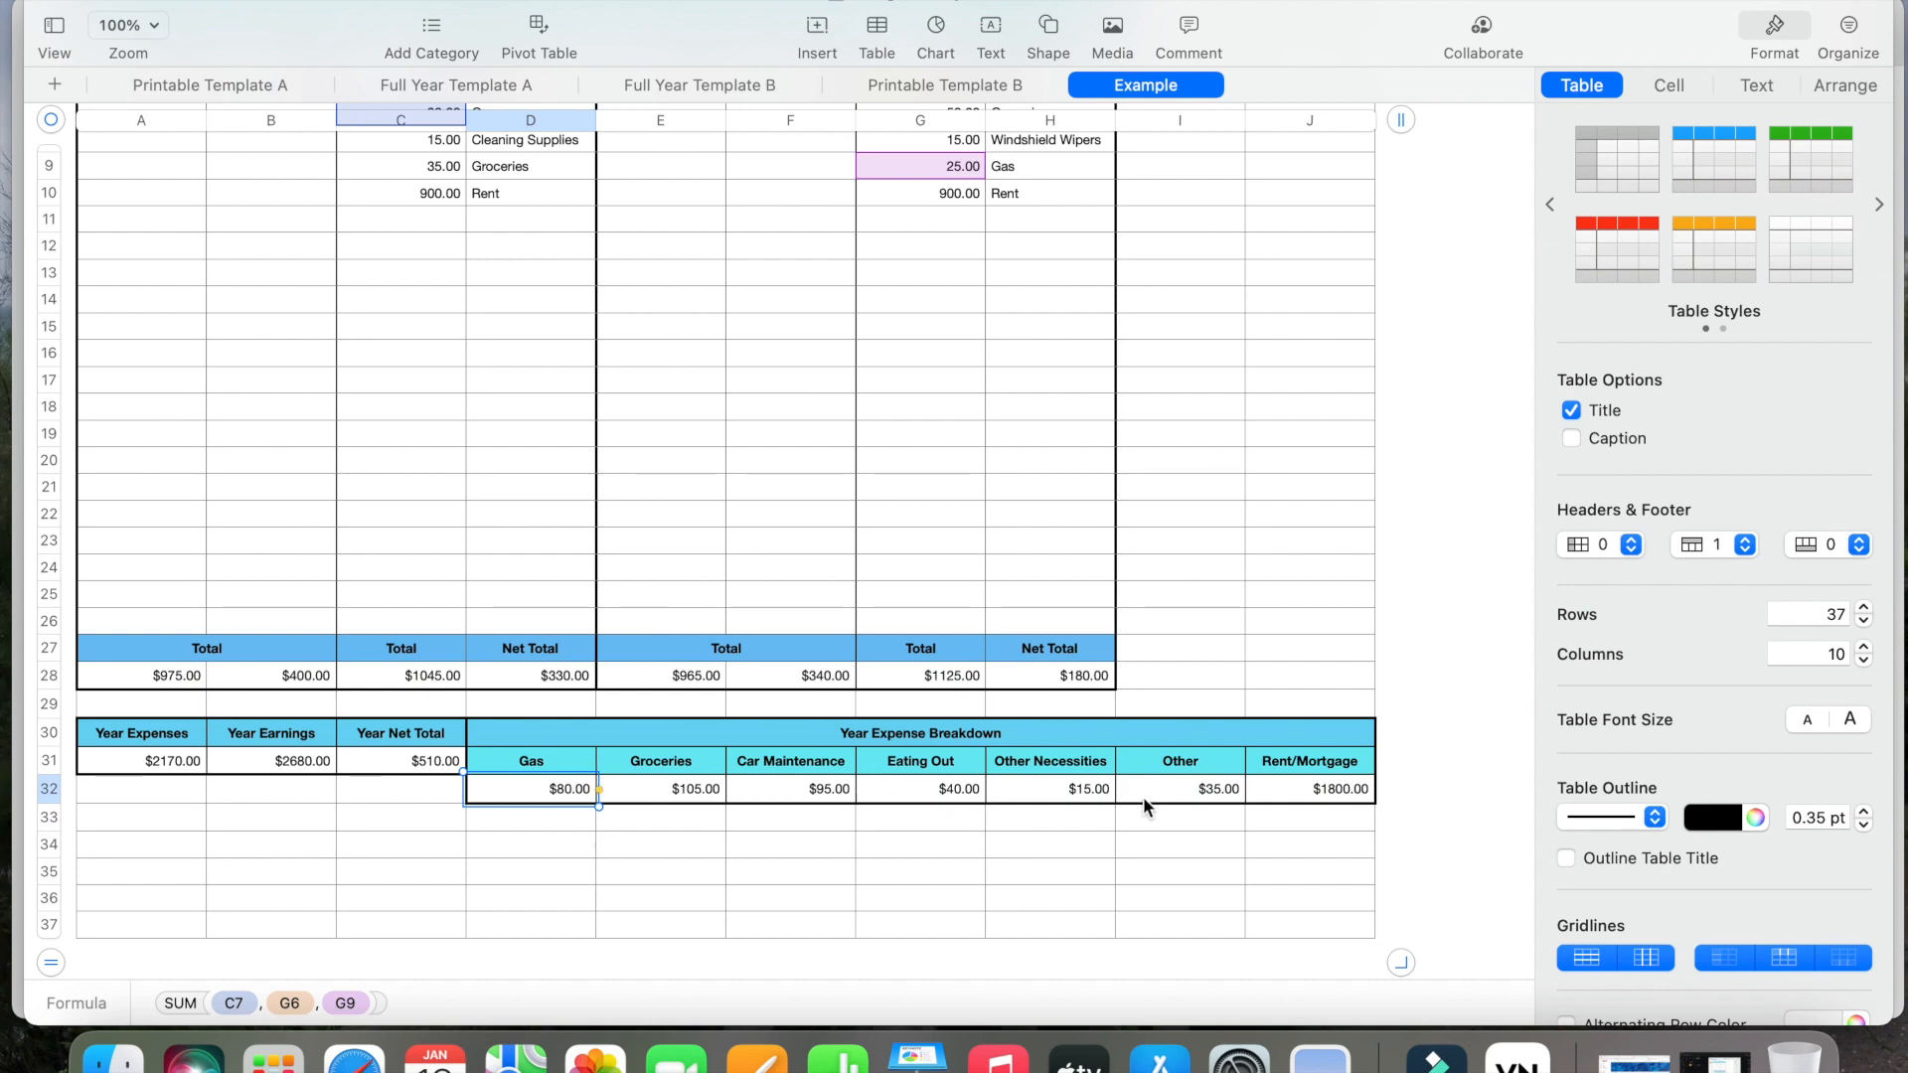
{"action": "scroll", "coordinate": [1137, 789], "scroll_direction": "up", "scroll_amount": 3}
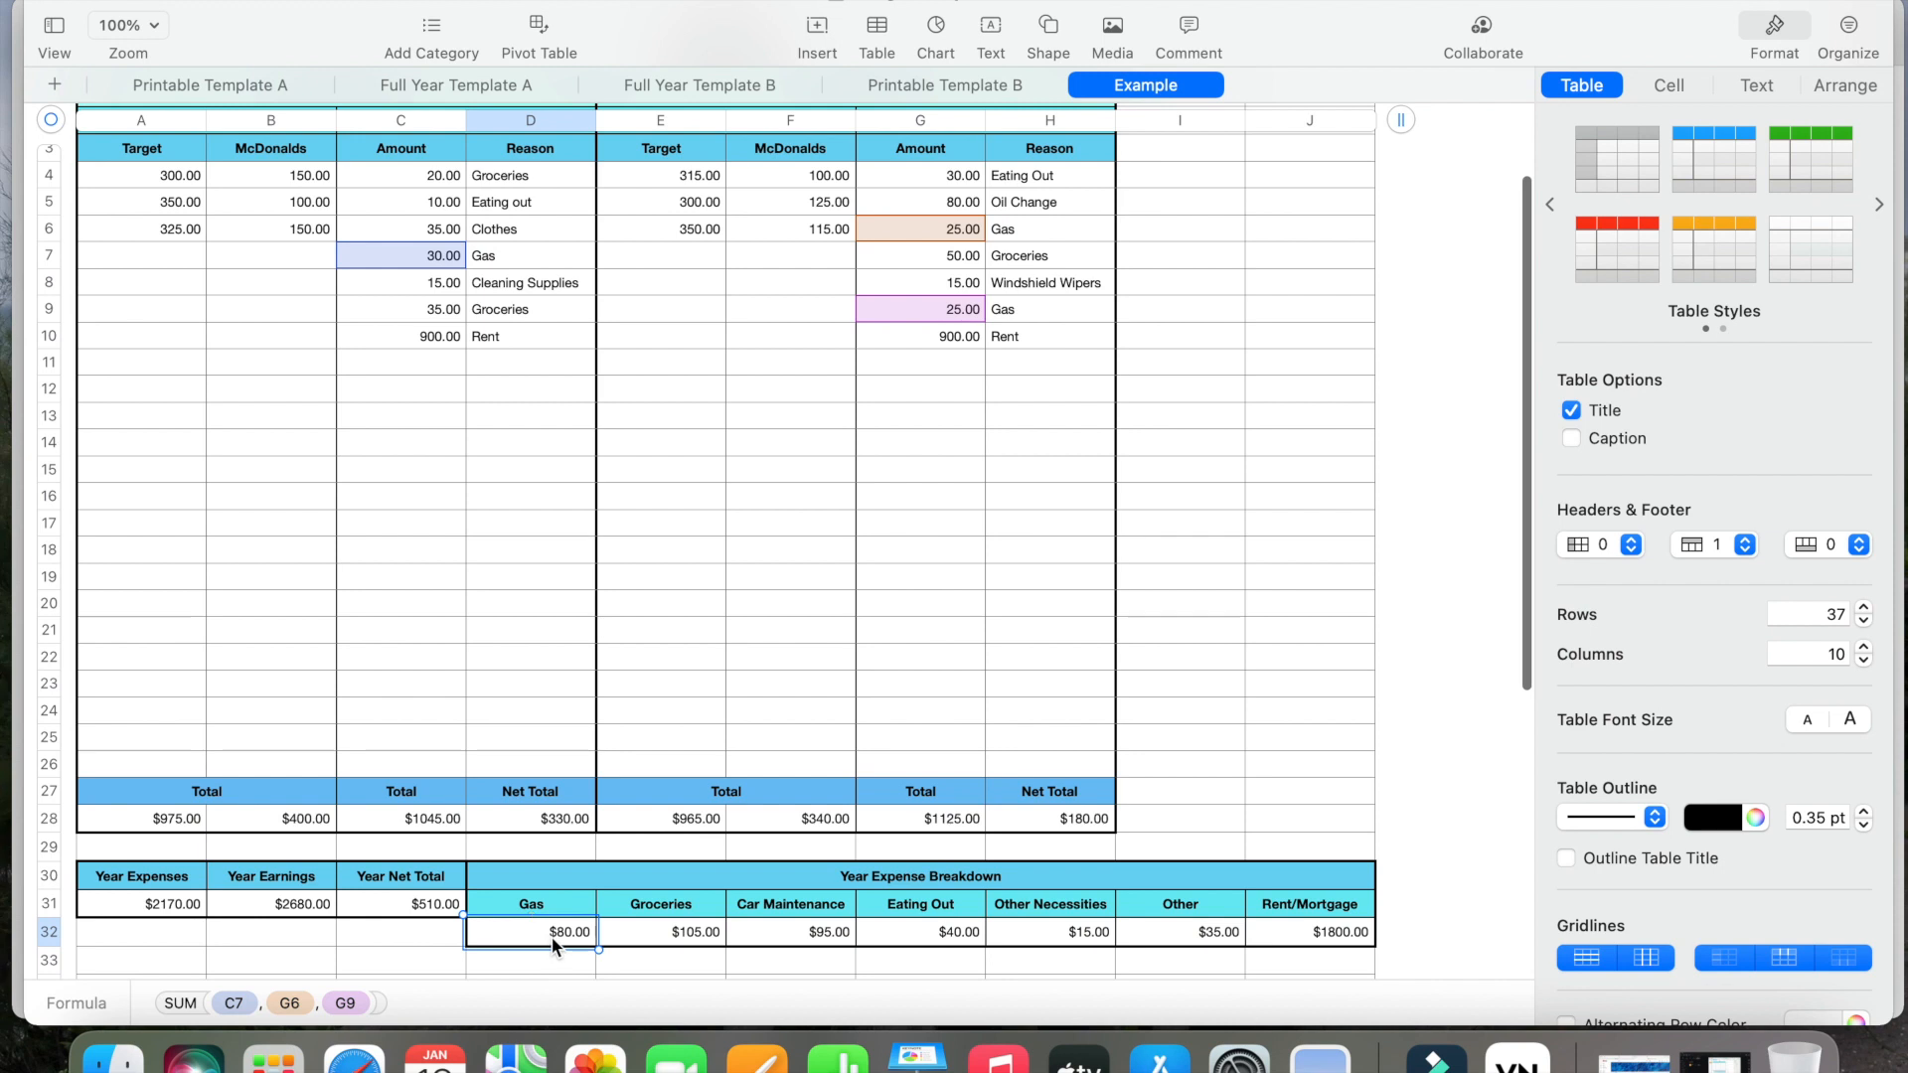
{"action": "double_click", "coordinate": [558, 942]}
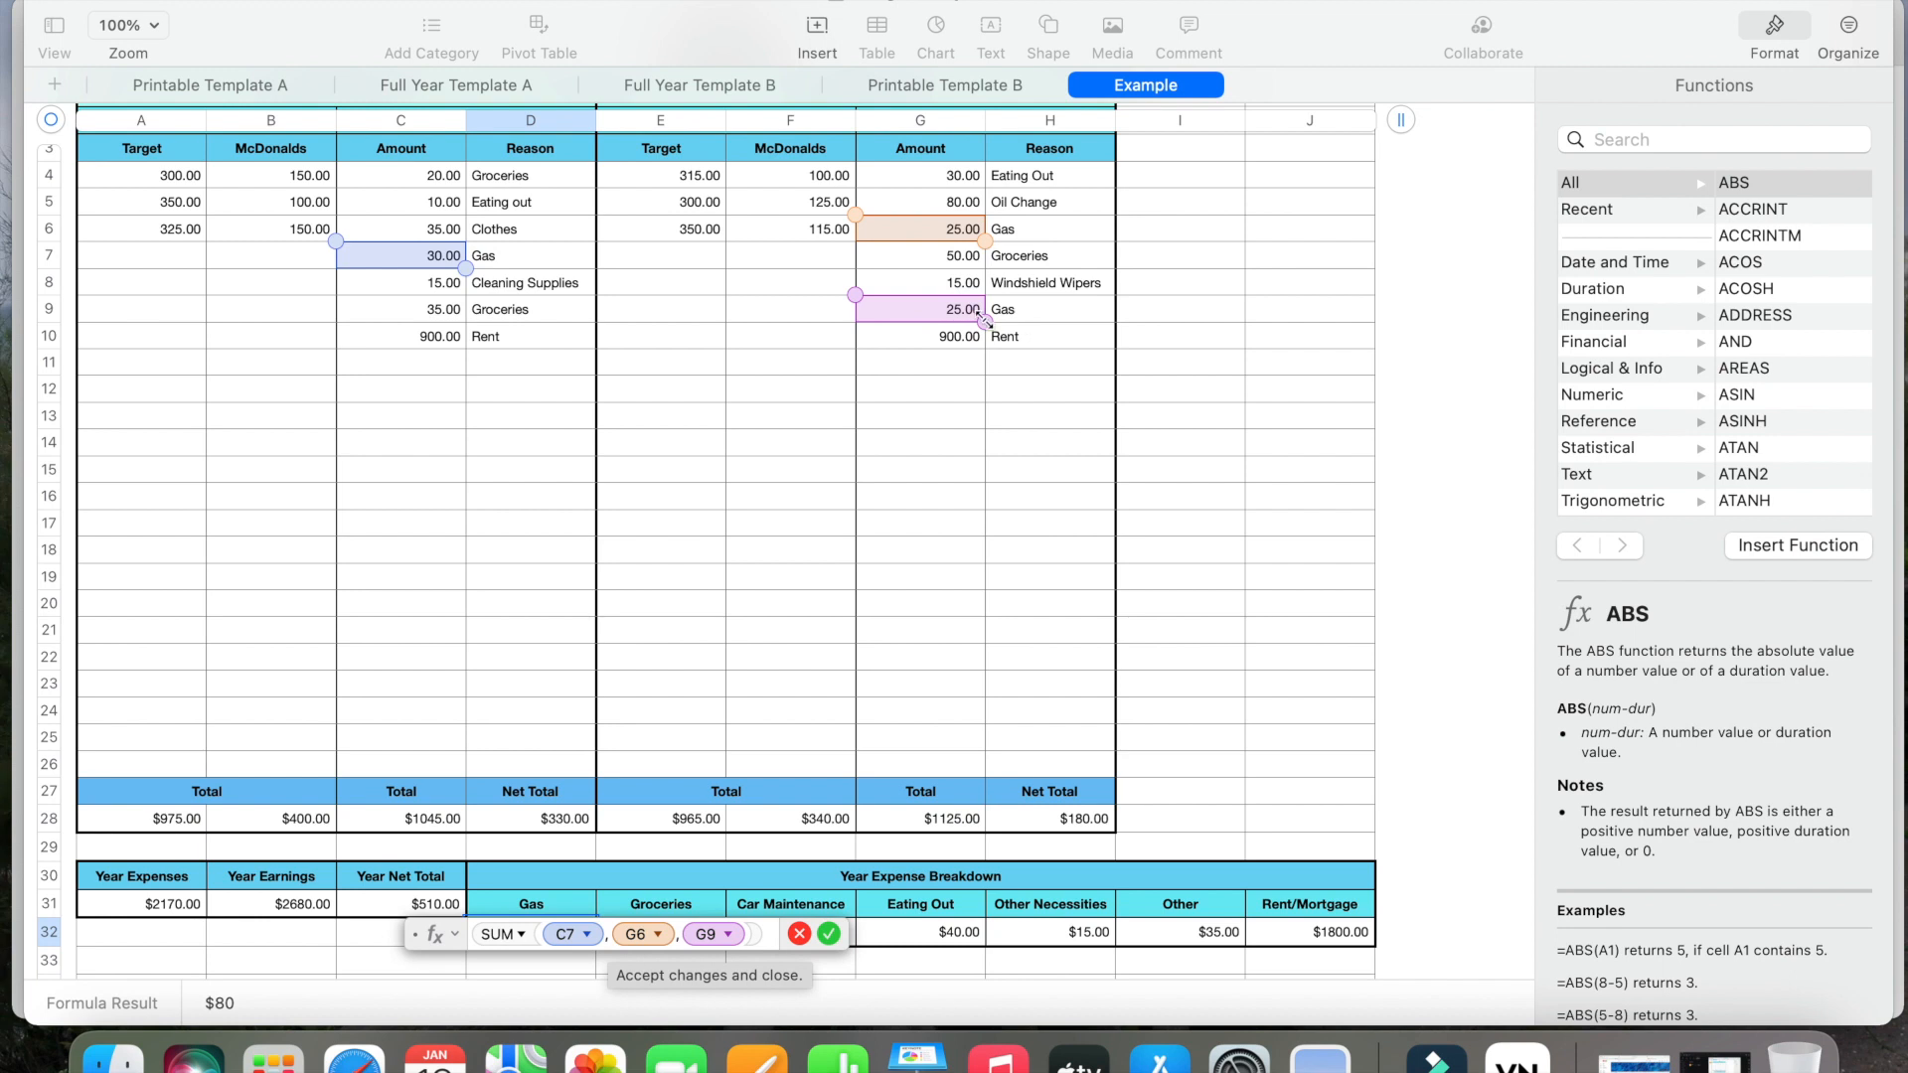
{"action": "left_click", "coordinate": [828, 934]}
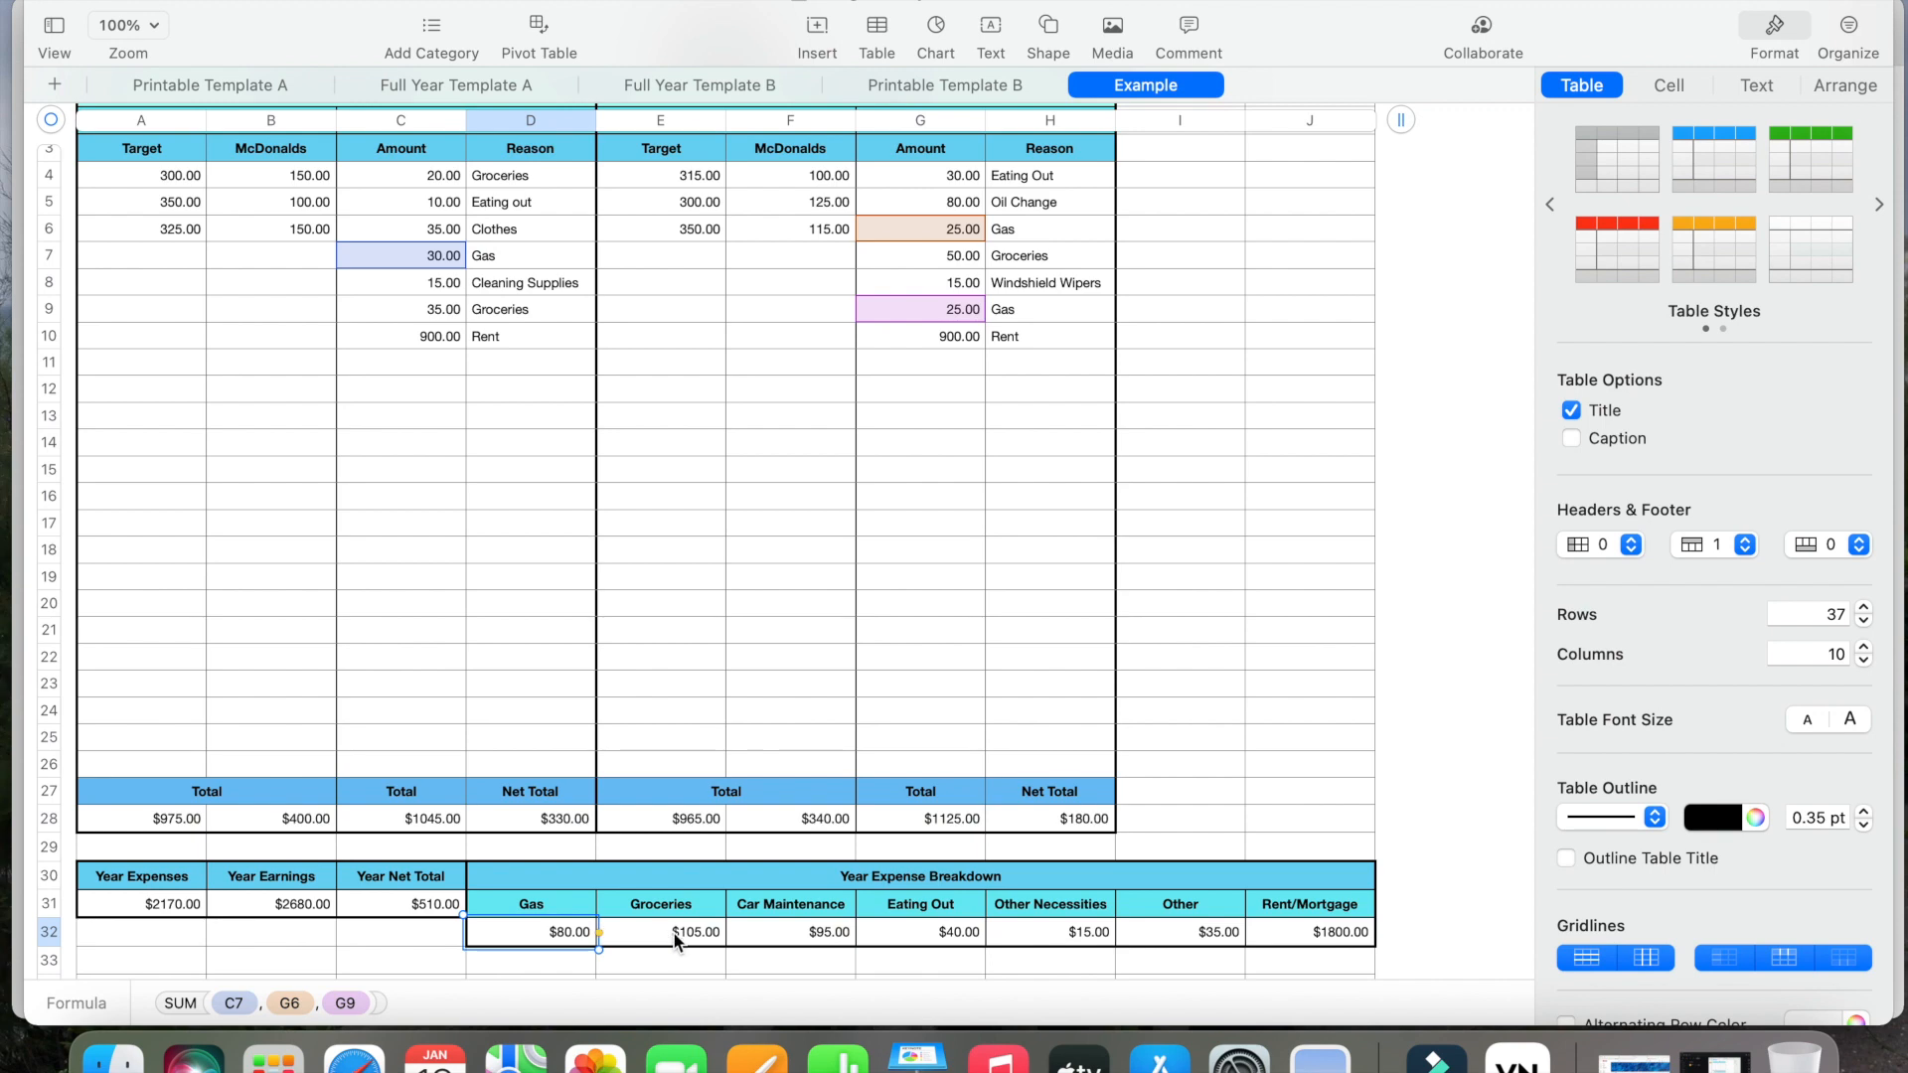
{"action": "scroll", "coordinate": [832, 926], "scroll_direction": "up", "scroll_amount": 1}
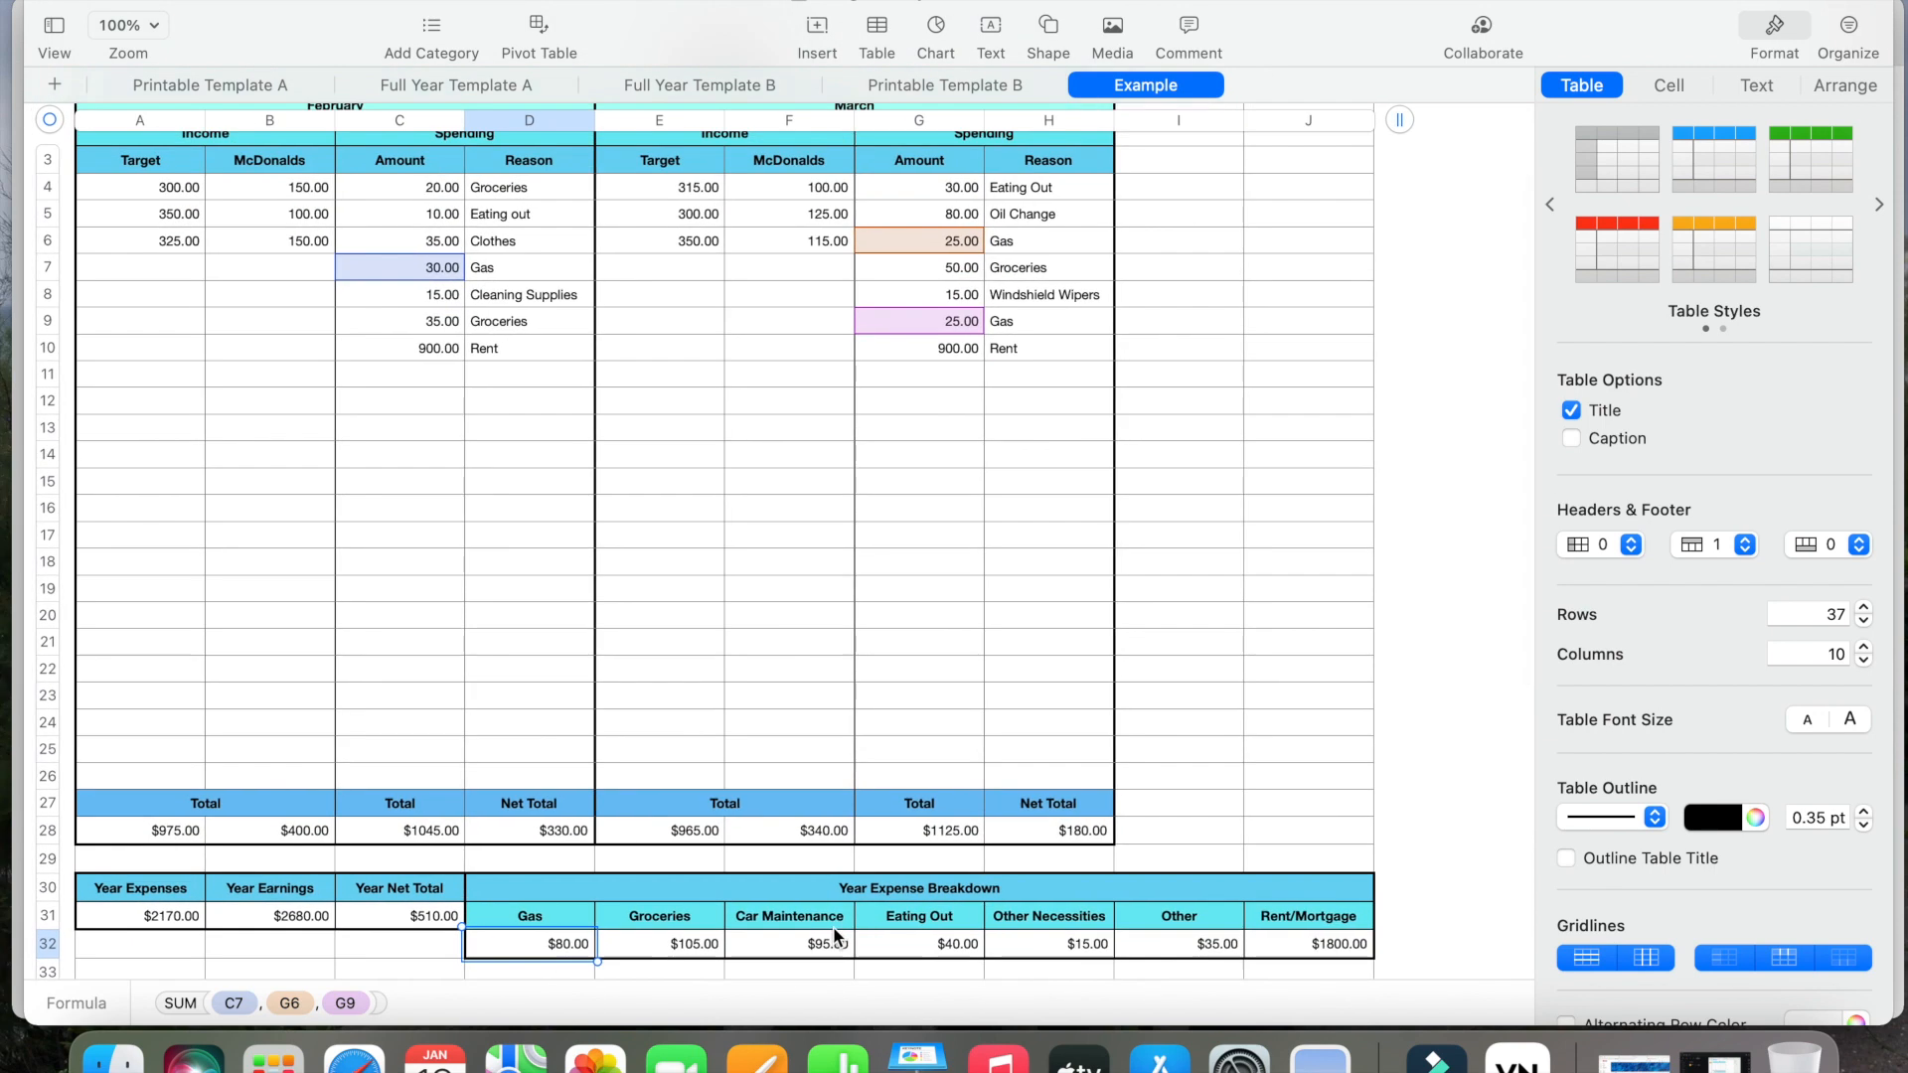
{"action": "left_click", "coordinate": [660, 946]}
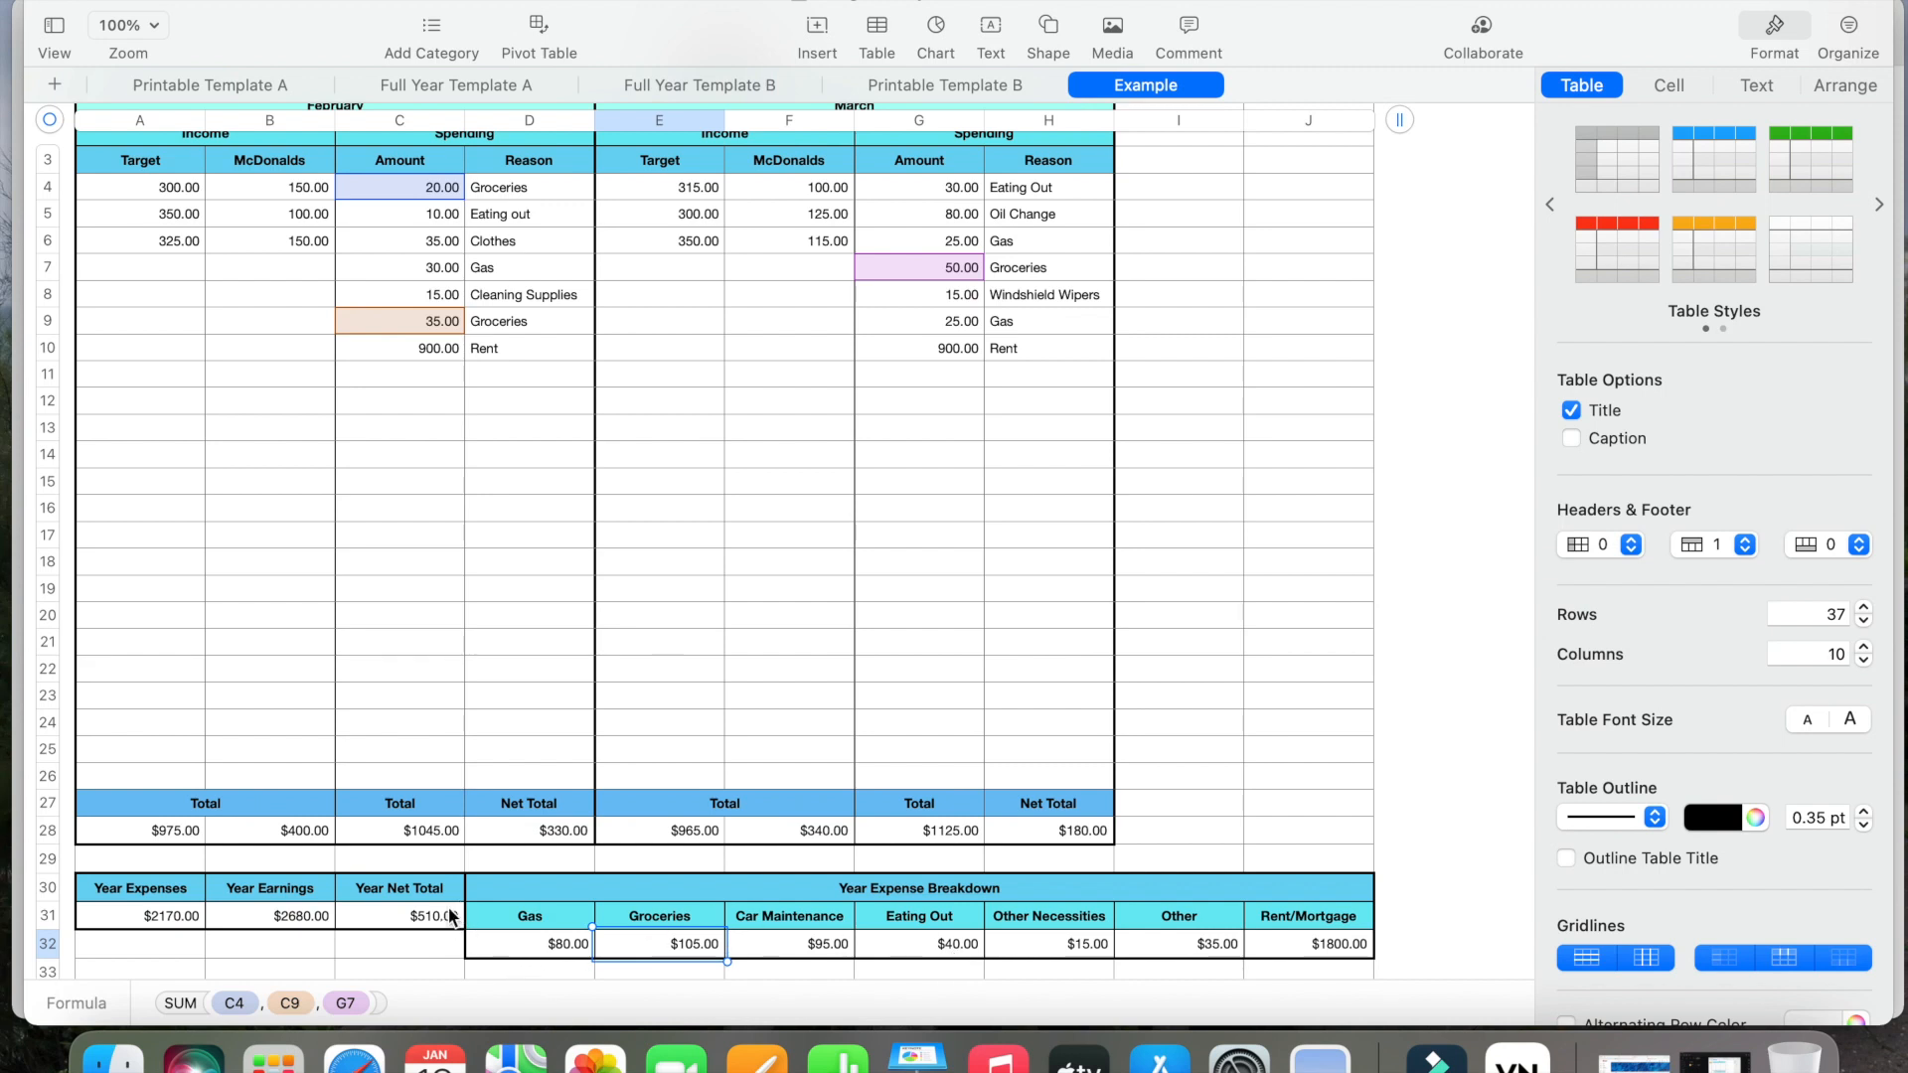
- Review the February net total and the Year Net Total formula, and view the complete 2018 table with no formula cell selected
{"action": "left_click", "coordinate": [556, 829]}
{"action": "left_click", "coordinate": [425, 926]}
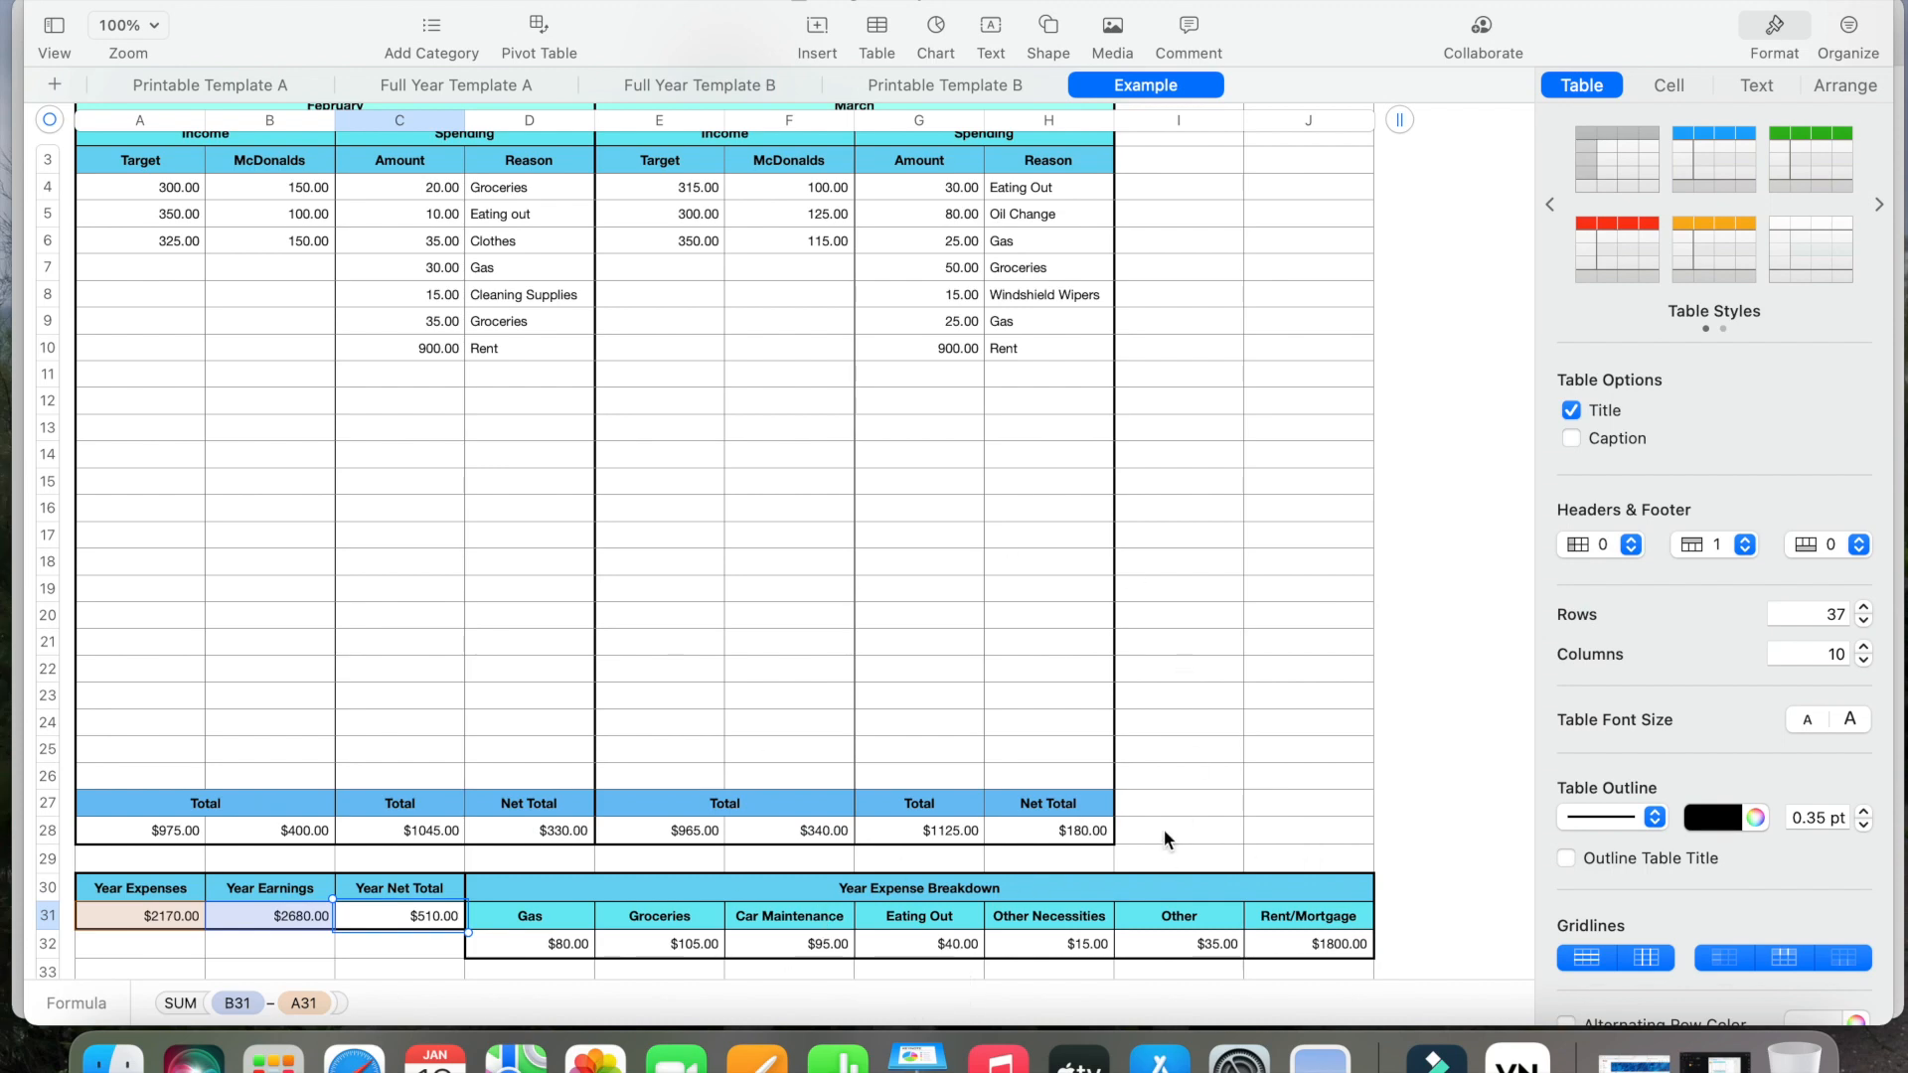
{"action": "scroll", "coordinate": [1164, 831], "scroll_direction": "up", "scroll_amount": 3}
{"action": "scroll", "coordinate": [1165, 831], "scroll_direction": "down", "scroll_amount": 3}
{"action": "scroll", "coordinate": [1165, 831], "scroll_direction": "down", "scroll_amount": 5}
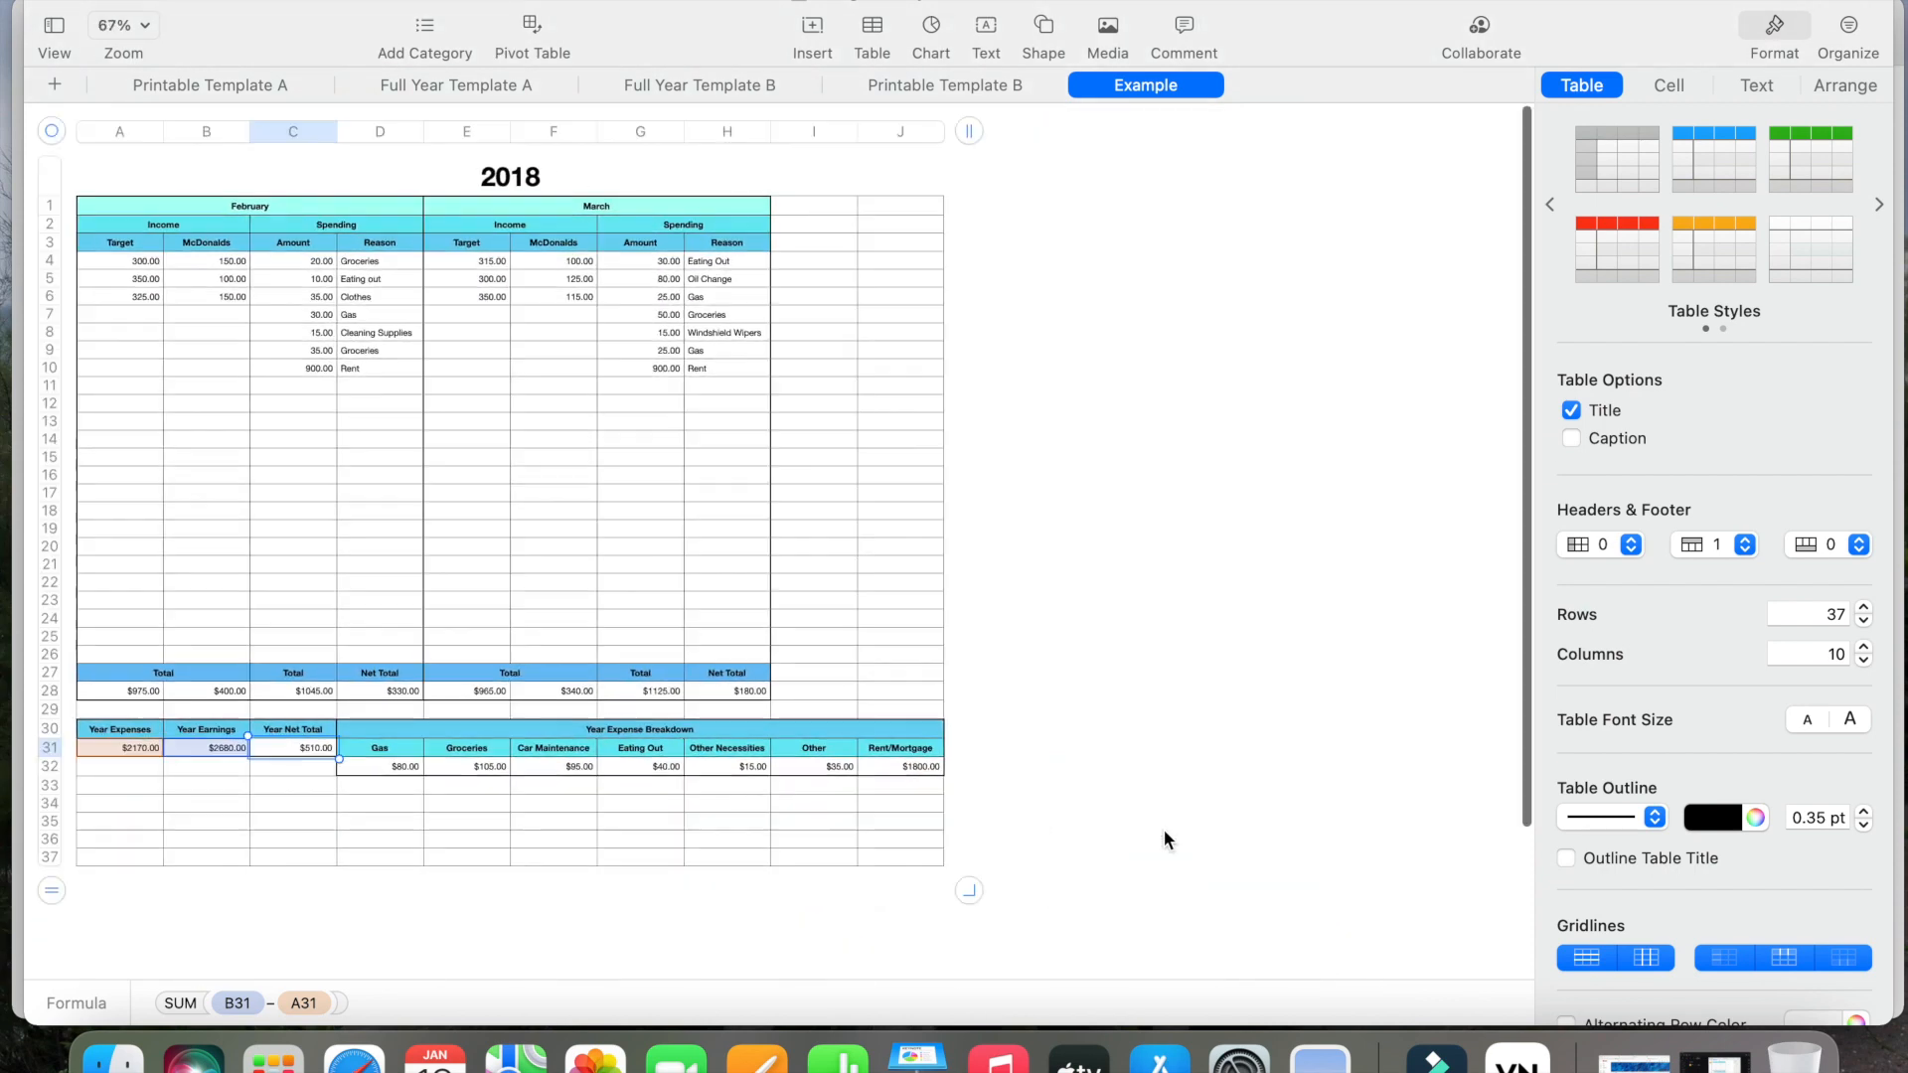
{"action": "left_click", "coordinate": [822, 512]}
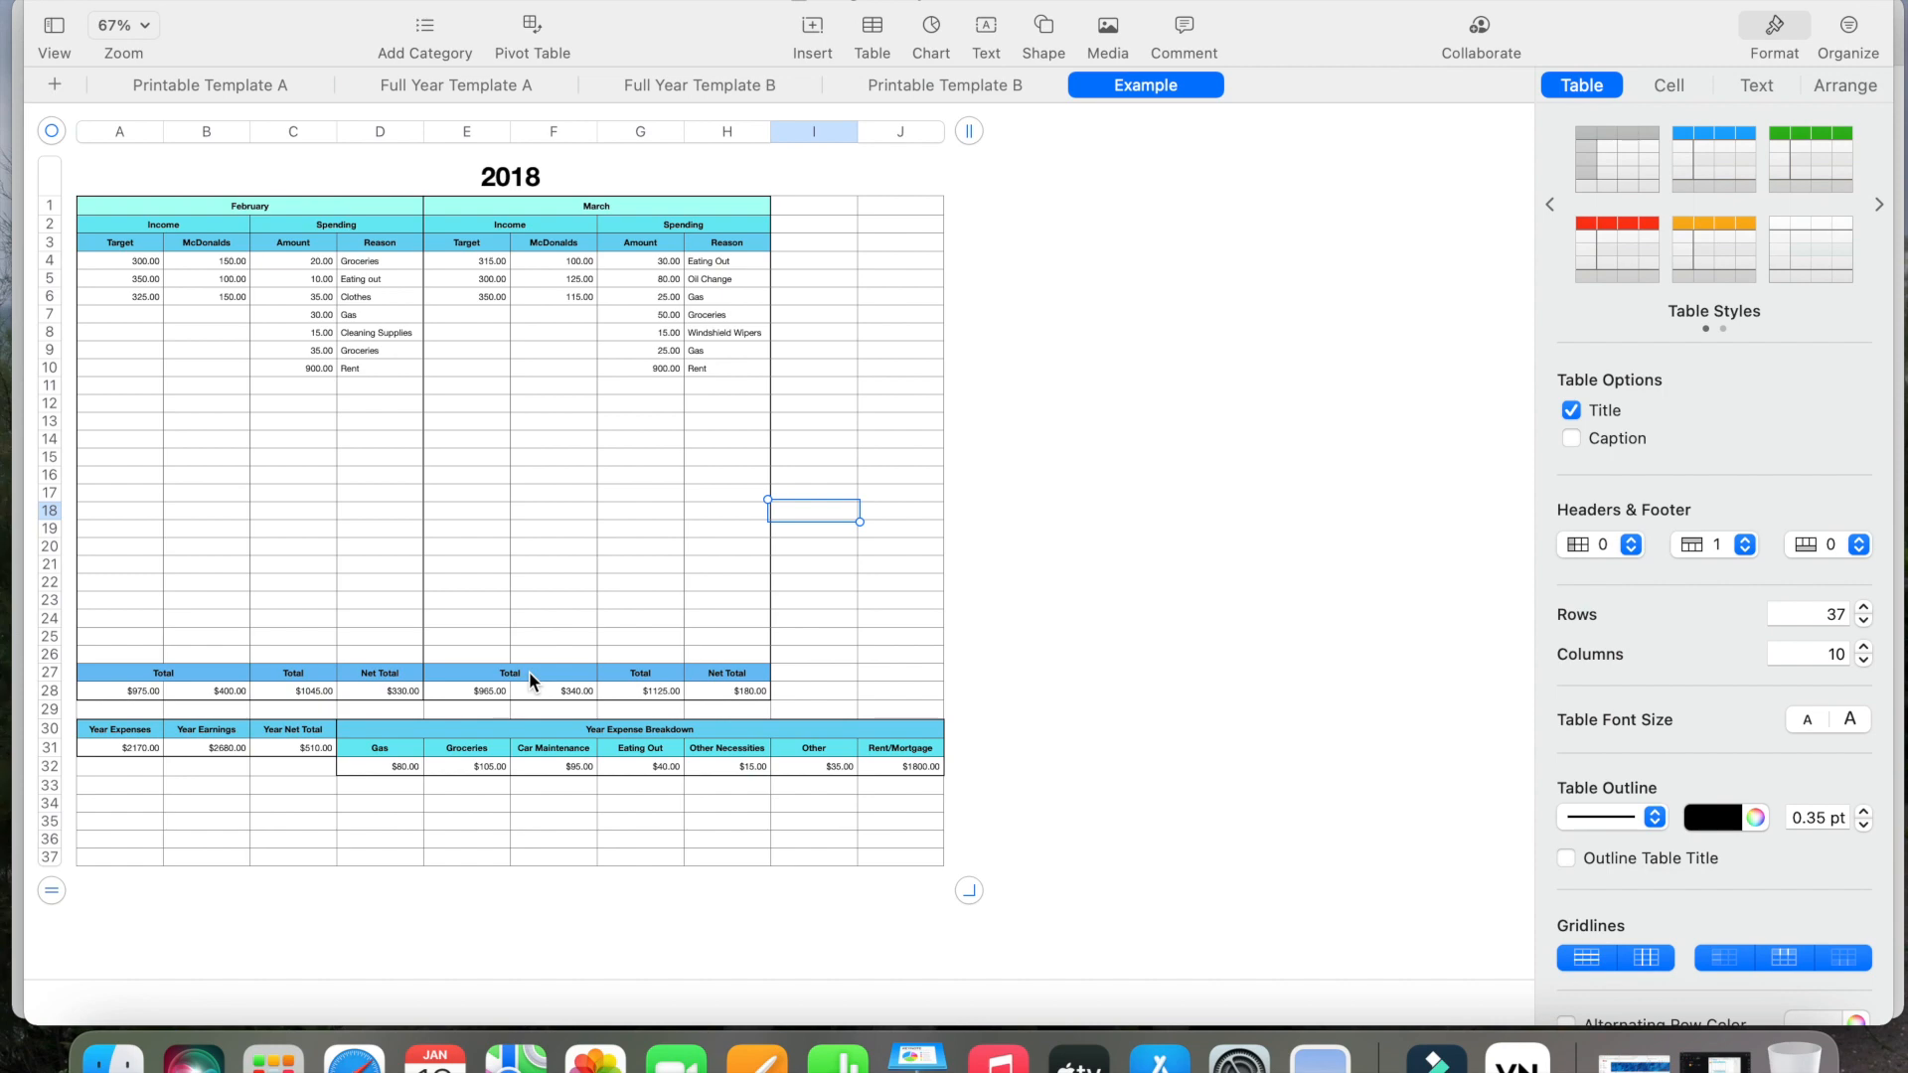
- Compare the Full Year Template A and Full Year Template B sheets, and return to the Example sheet
{"action": "scroll", "coordinate": [805, 489], "scroll_direction": "up", "scroll_amount": 2}
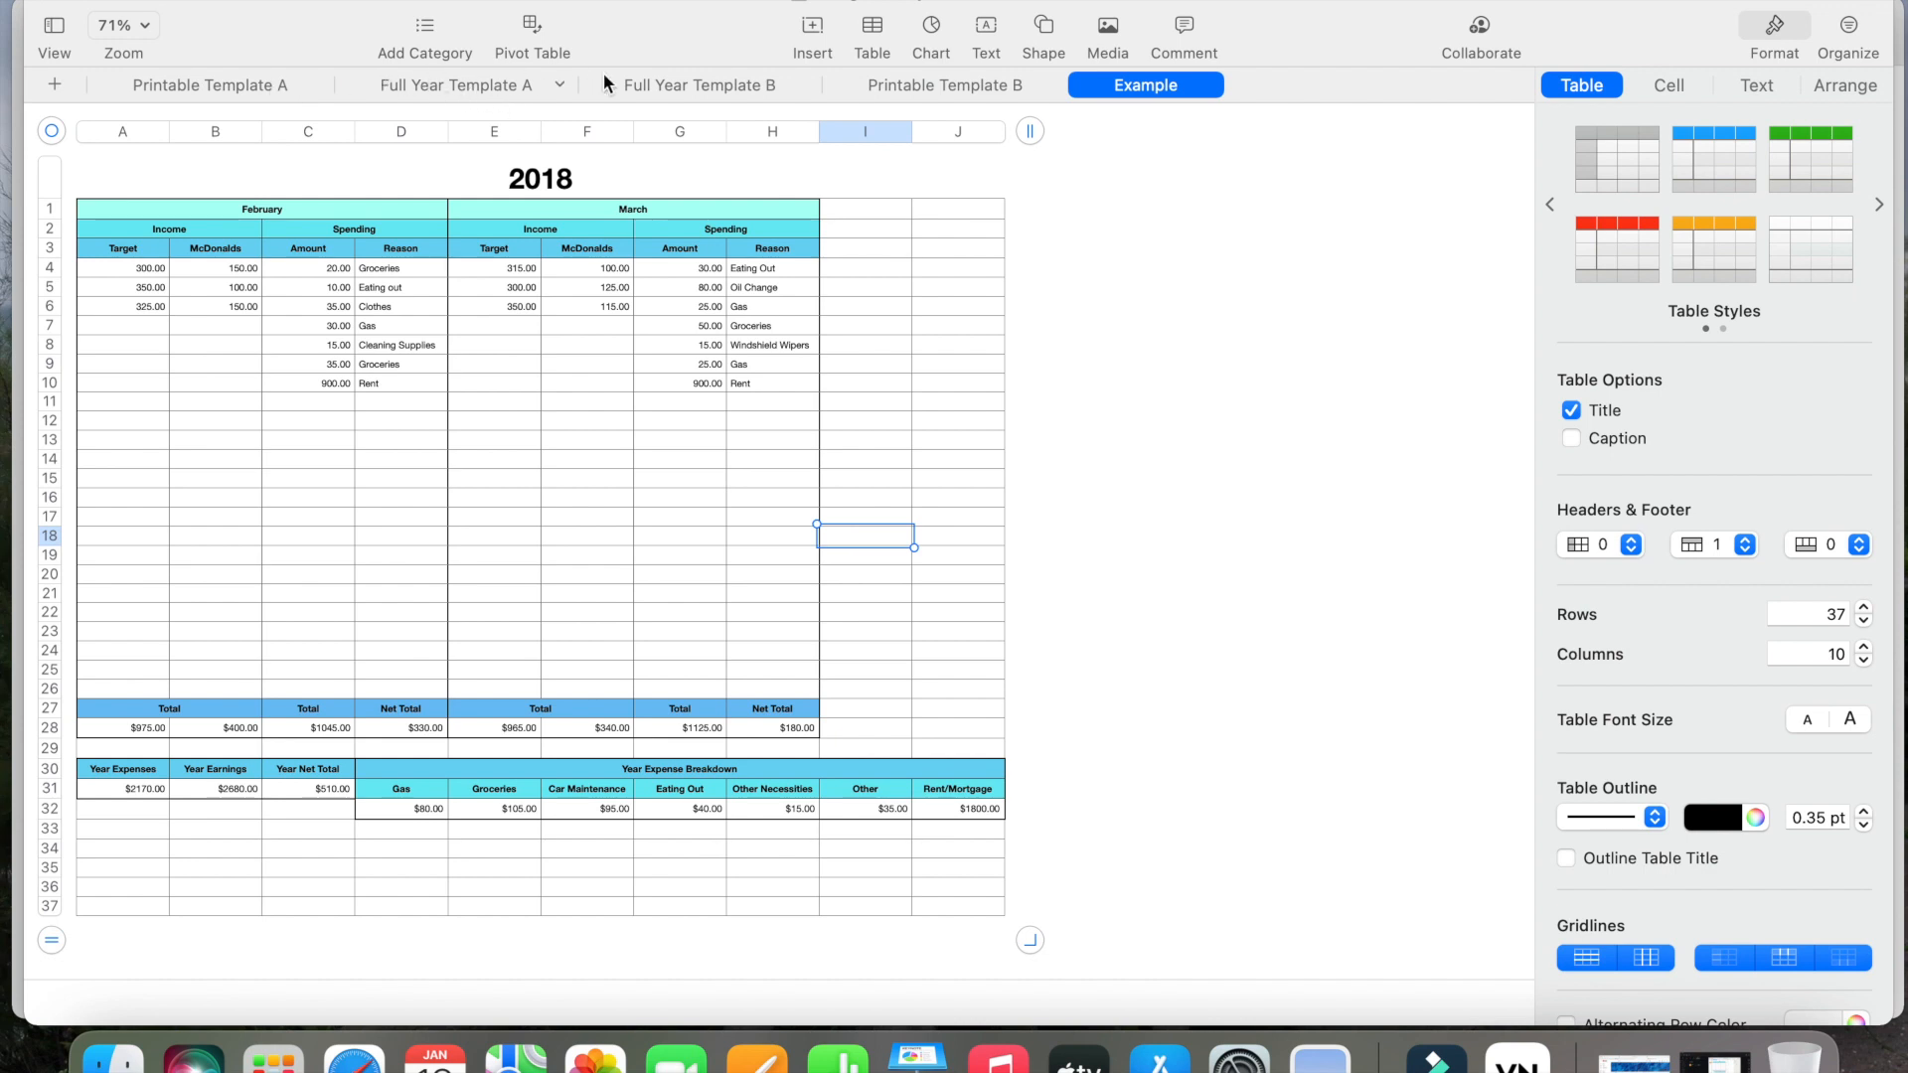
{"action": "left_click", "coordinate": [471, 85]}
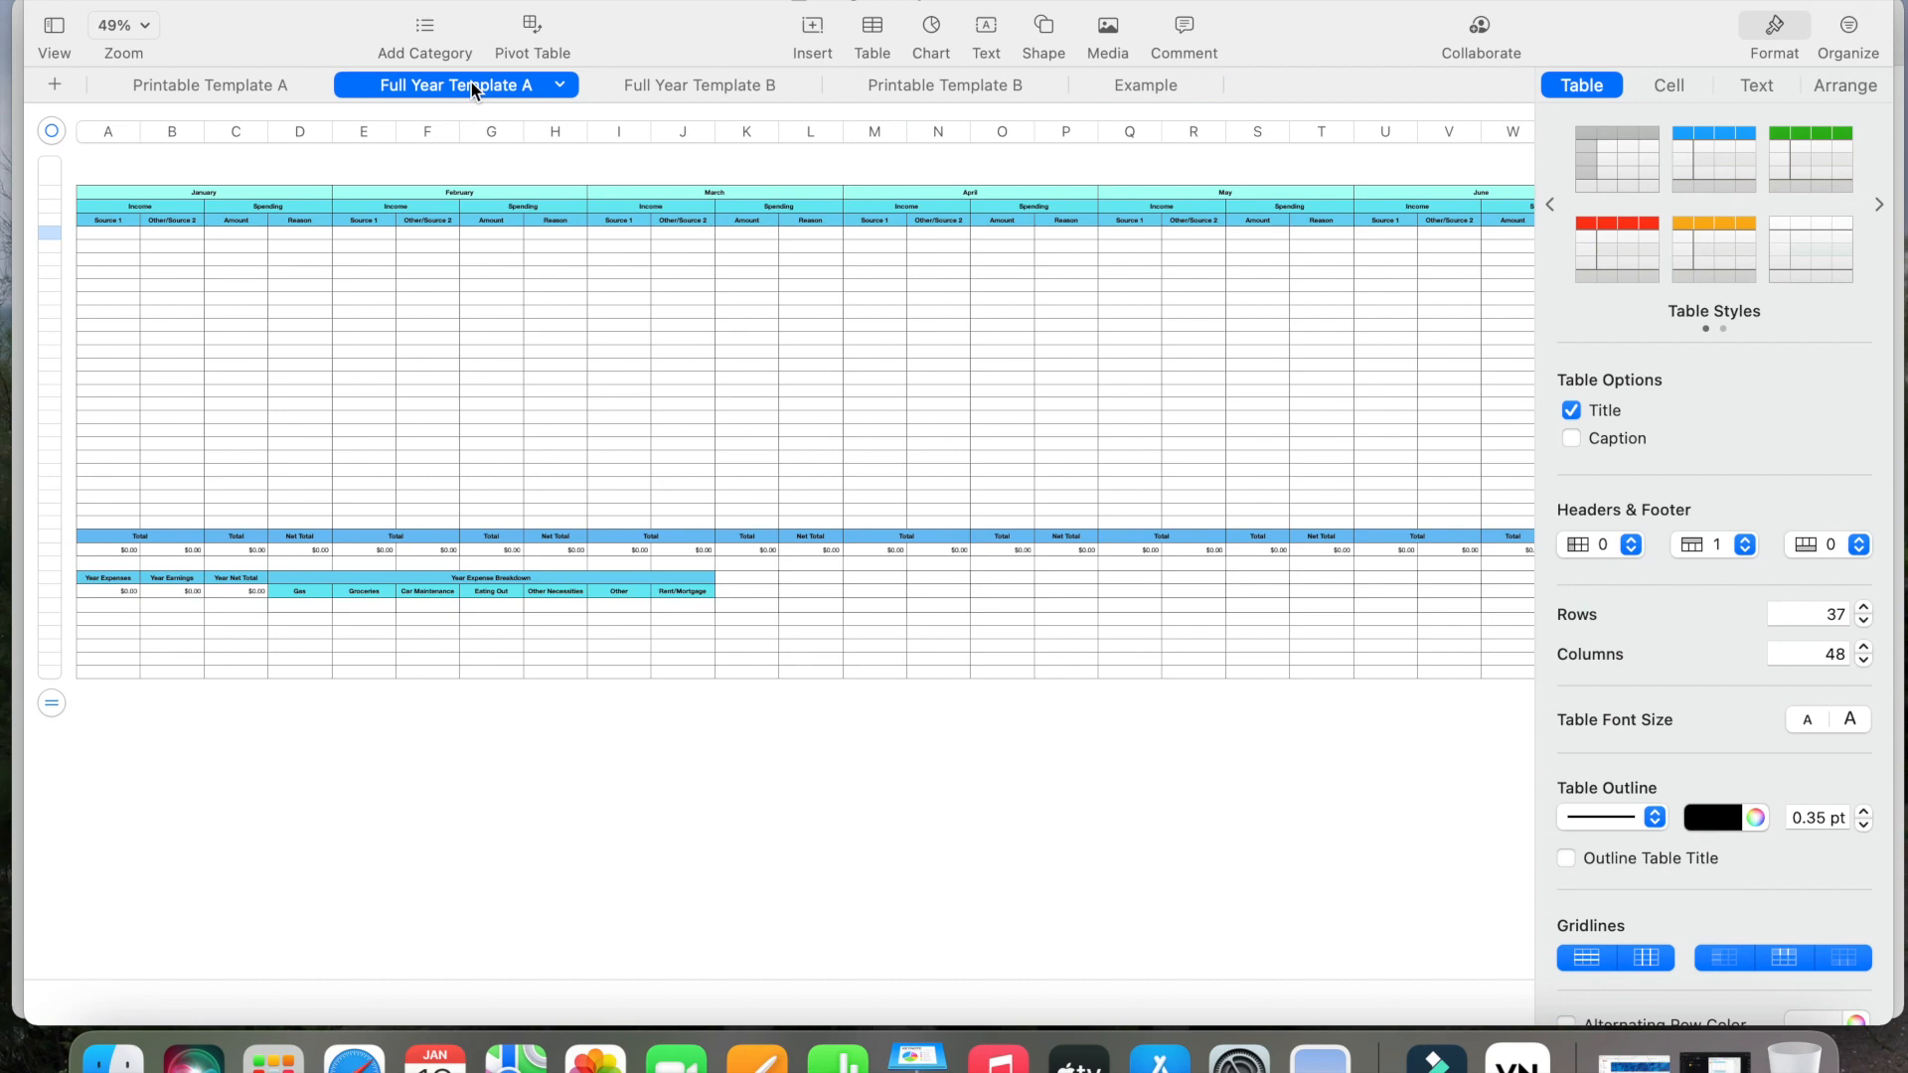
{"action": "left_click", "coordinate": [753, 87]}
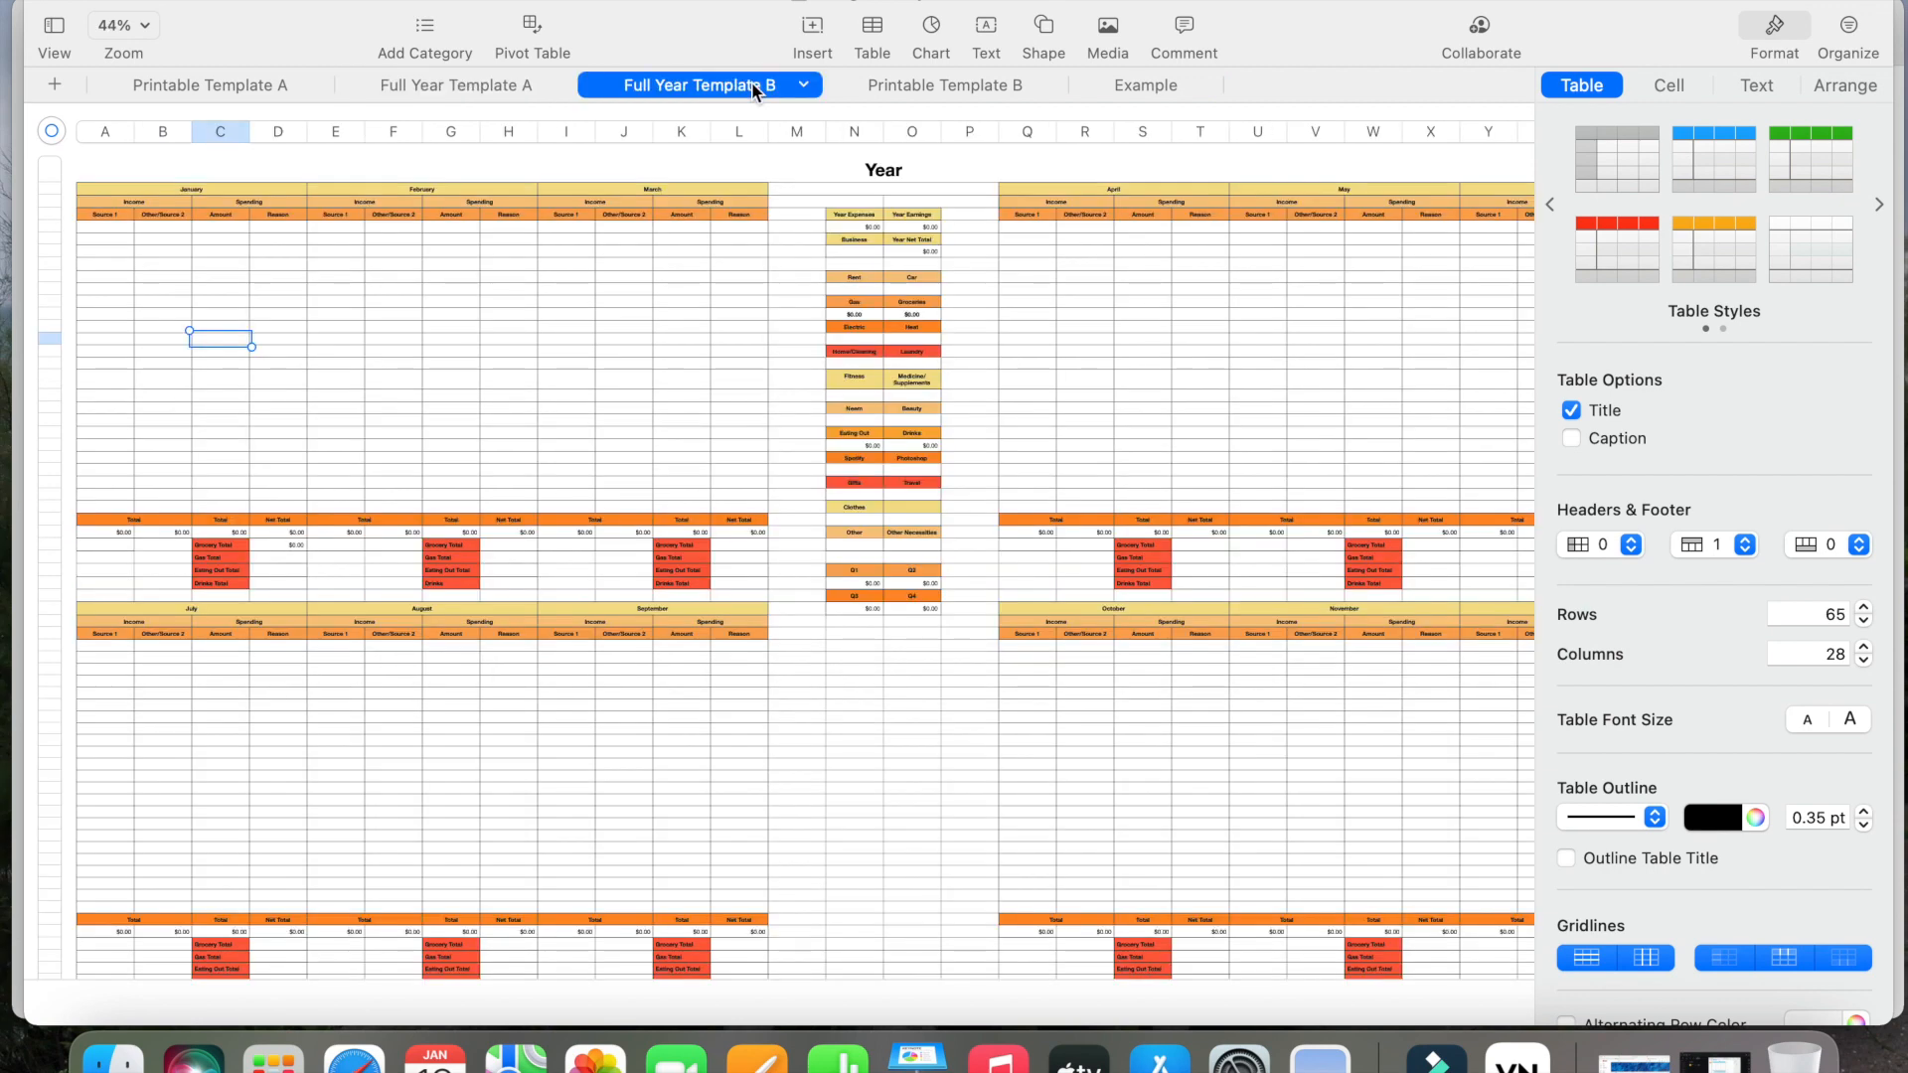
{"action": "left_click", "coordinate": [458, 85]}
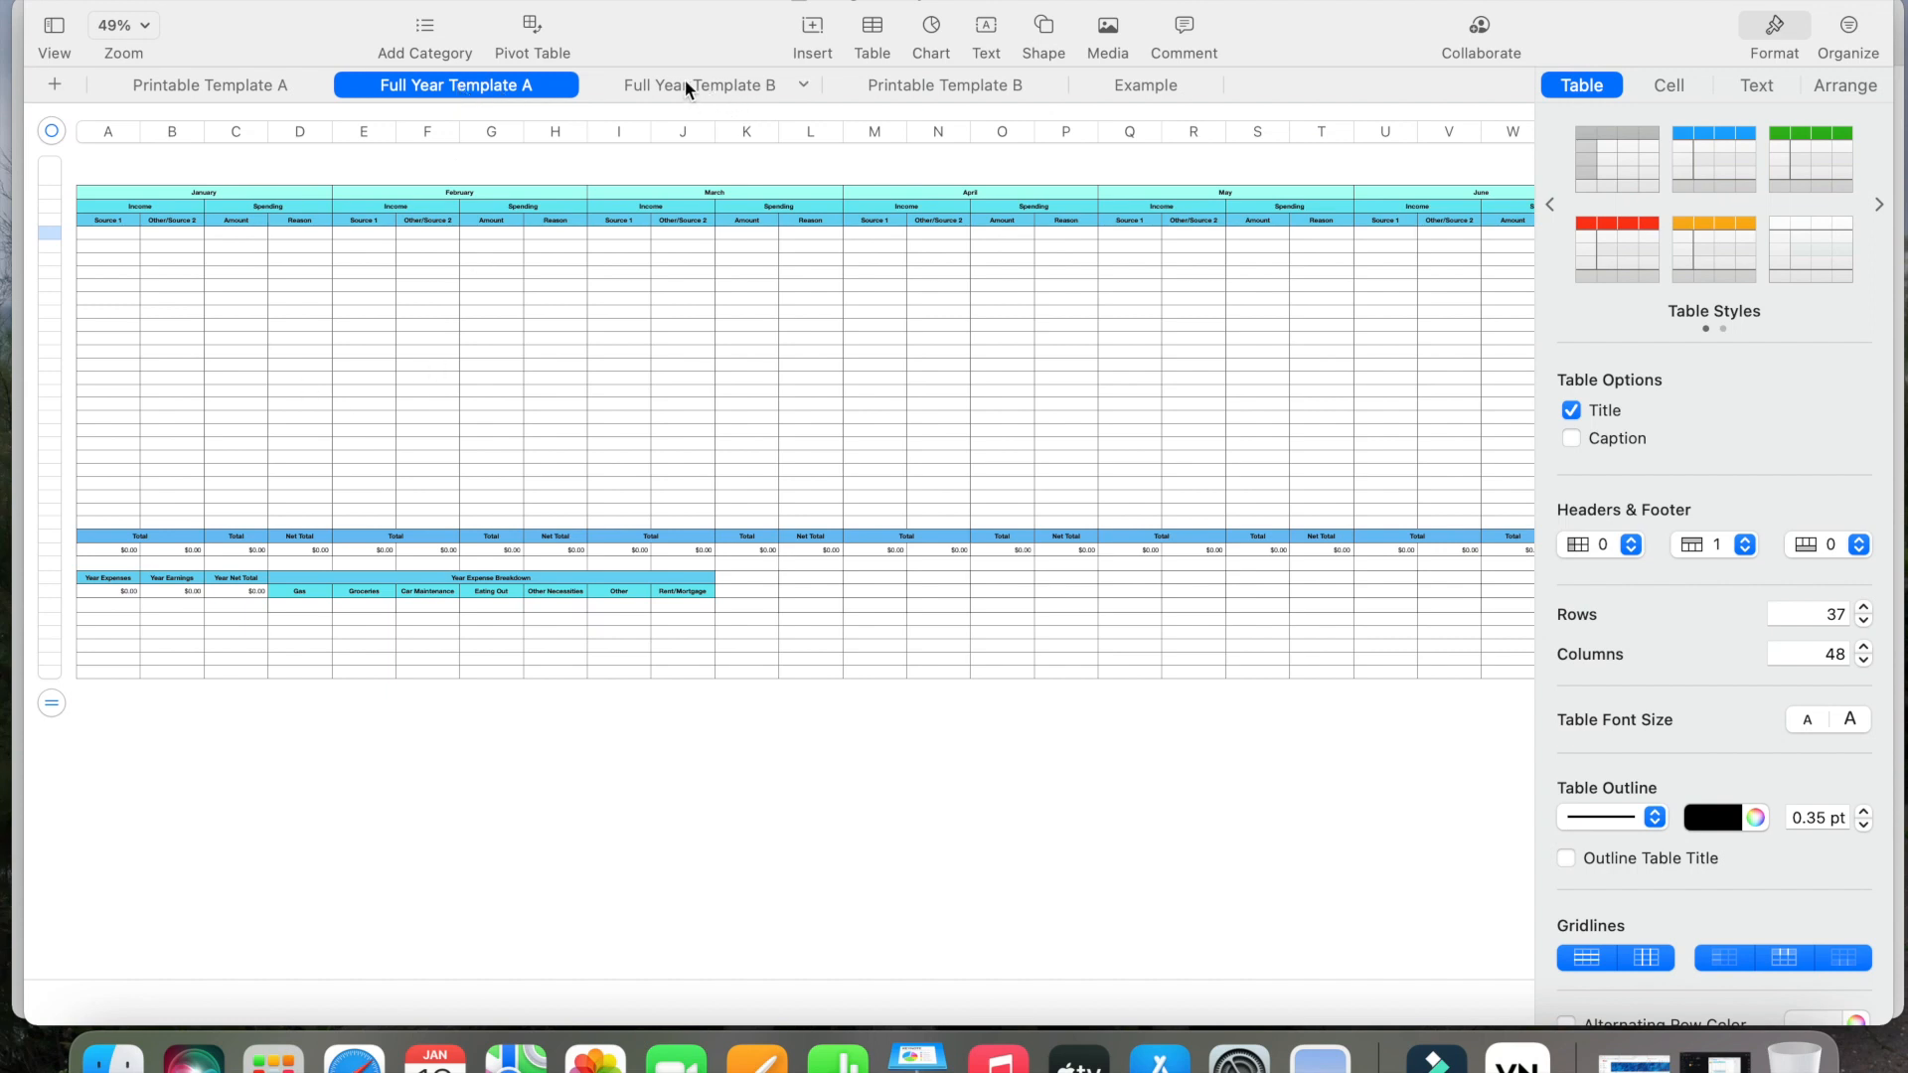
{"action": "left_click", "coordinate": [1145, 88]}
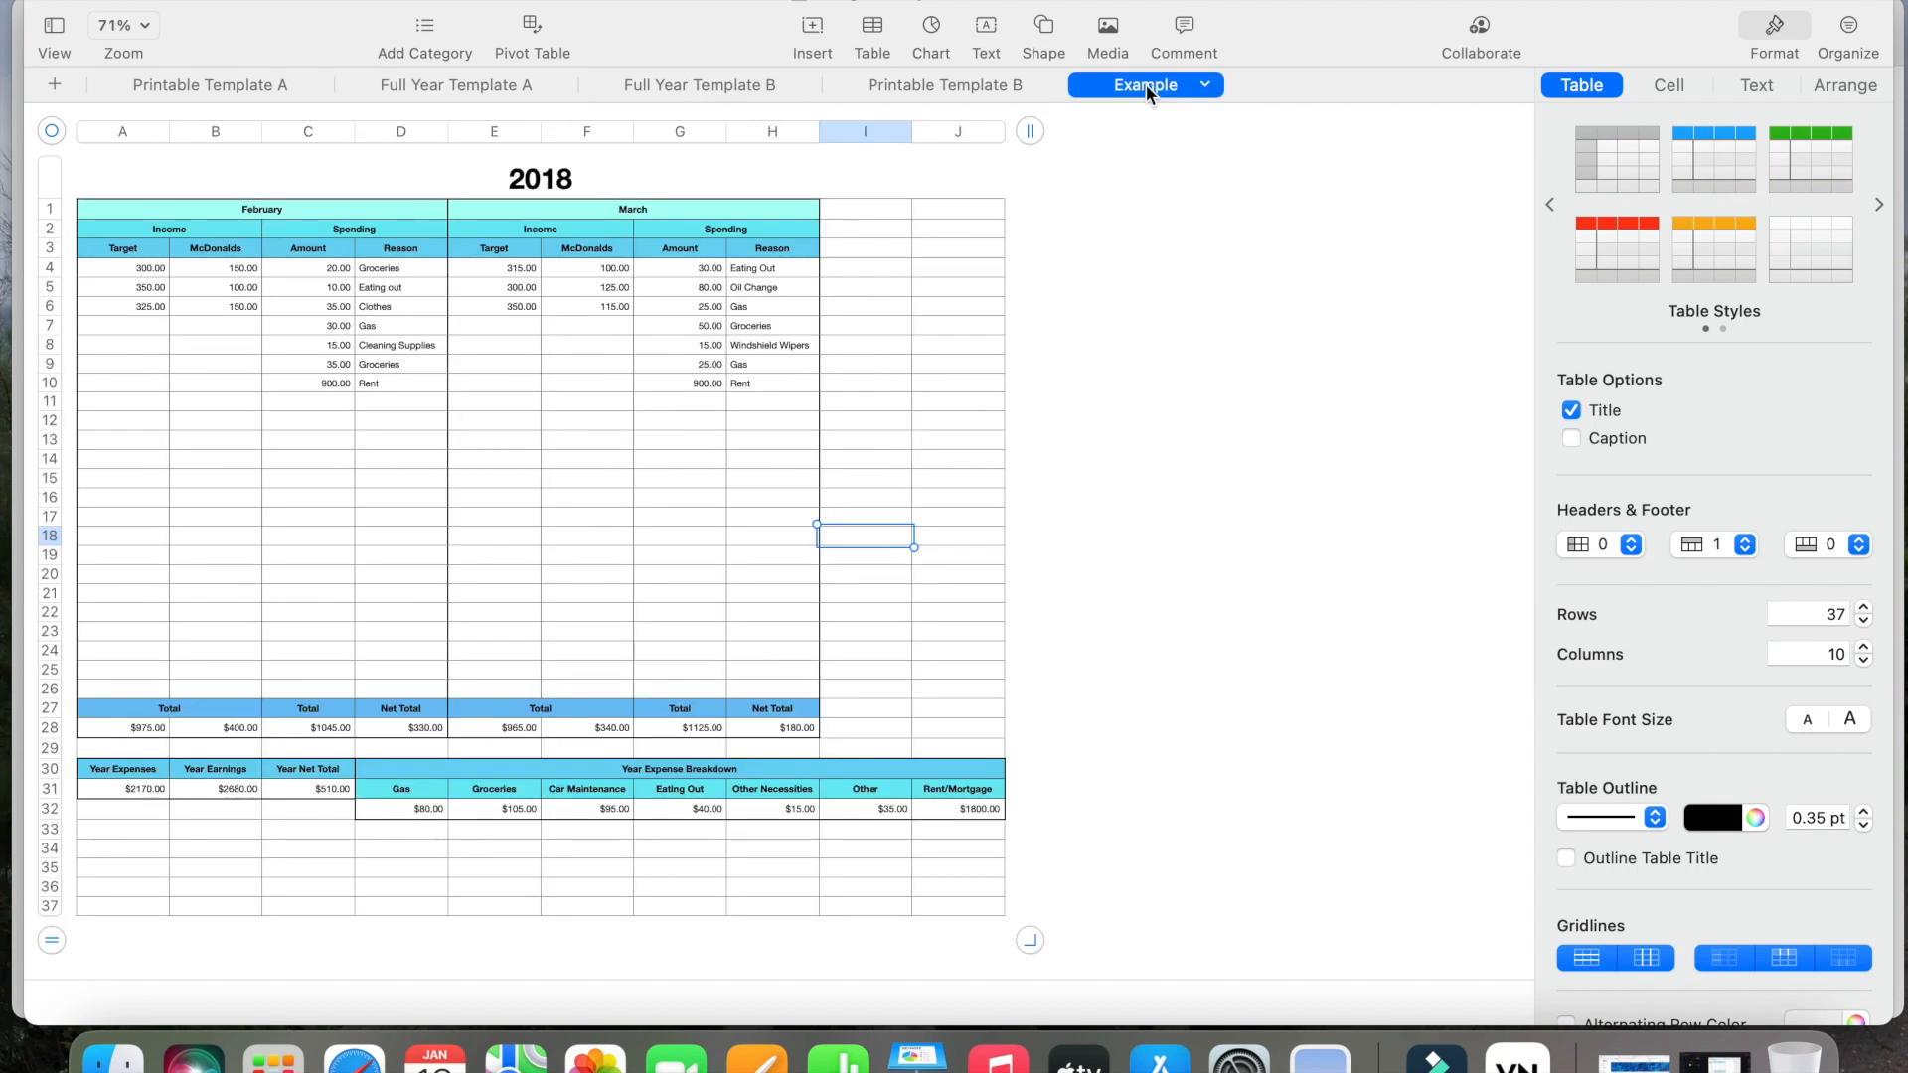
- Clear the Gas total formula from cell D32 in the Year Expense Breakdown
{"action": "scroll", "coordinate": [522, 383], "scroll_direction": "up", "scroll_amount": 3}
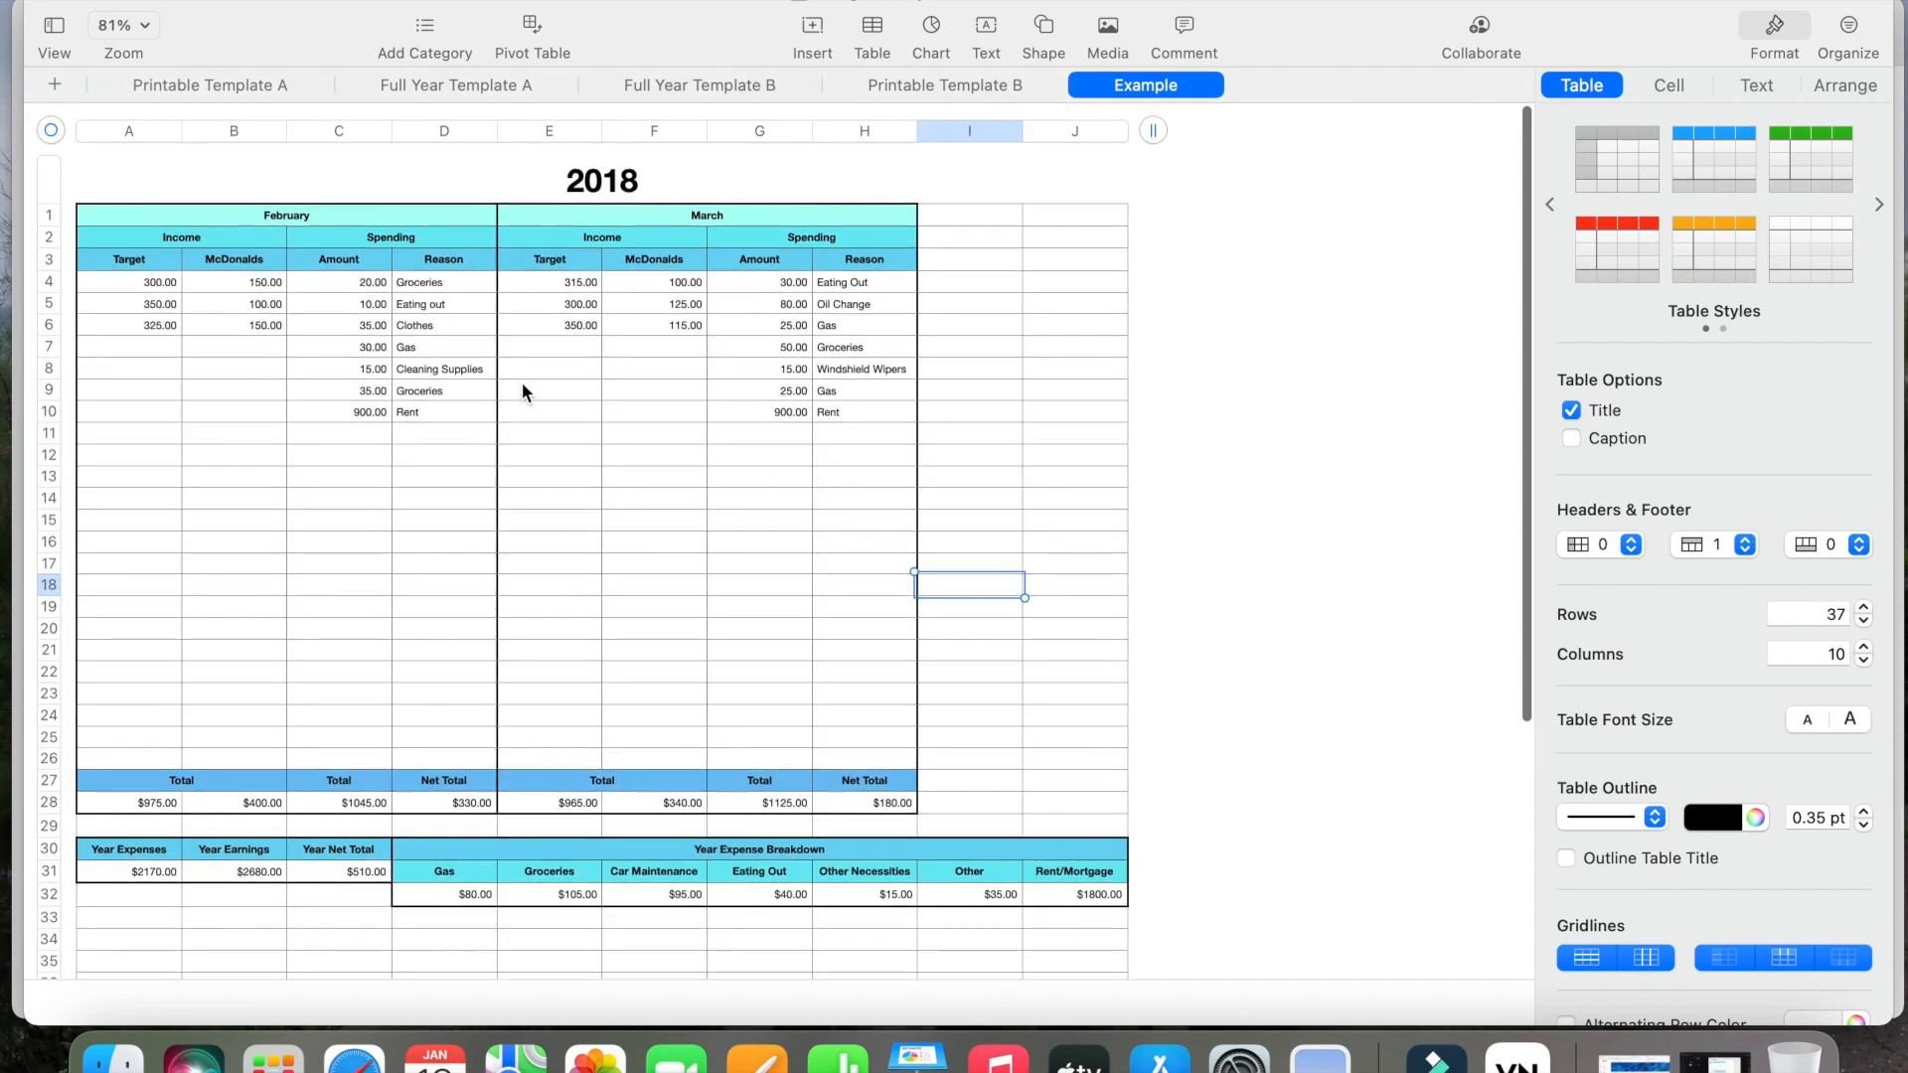
{"action": "left_click", "coordinate": [469, 893]}
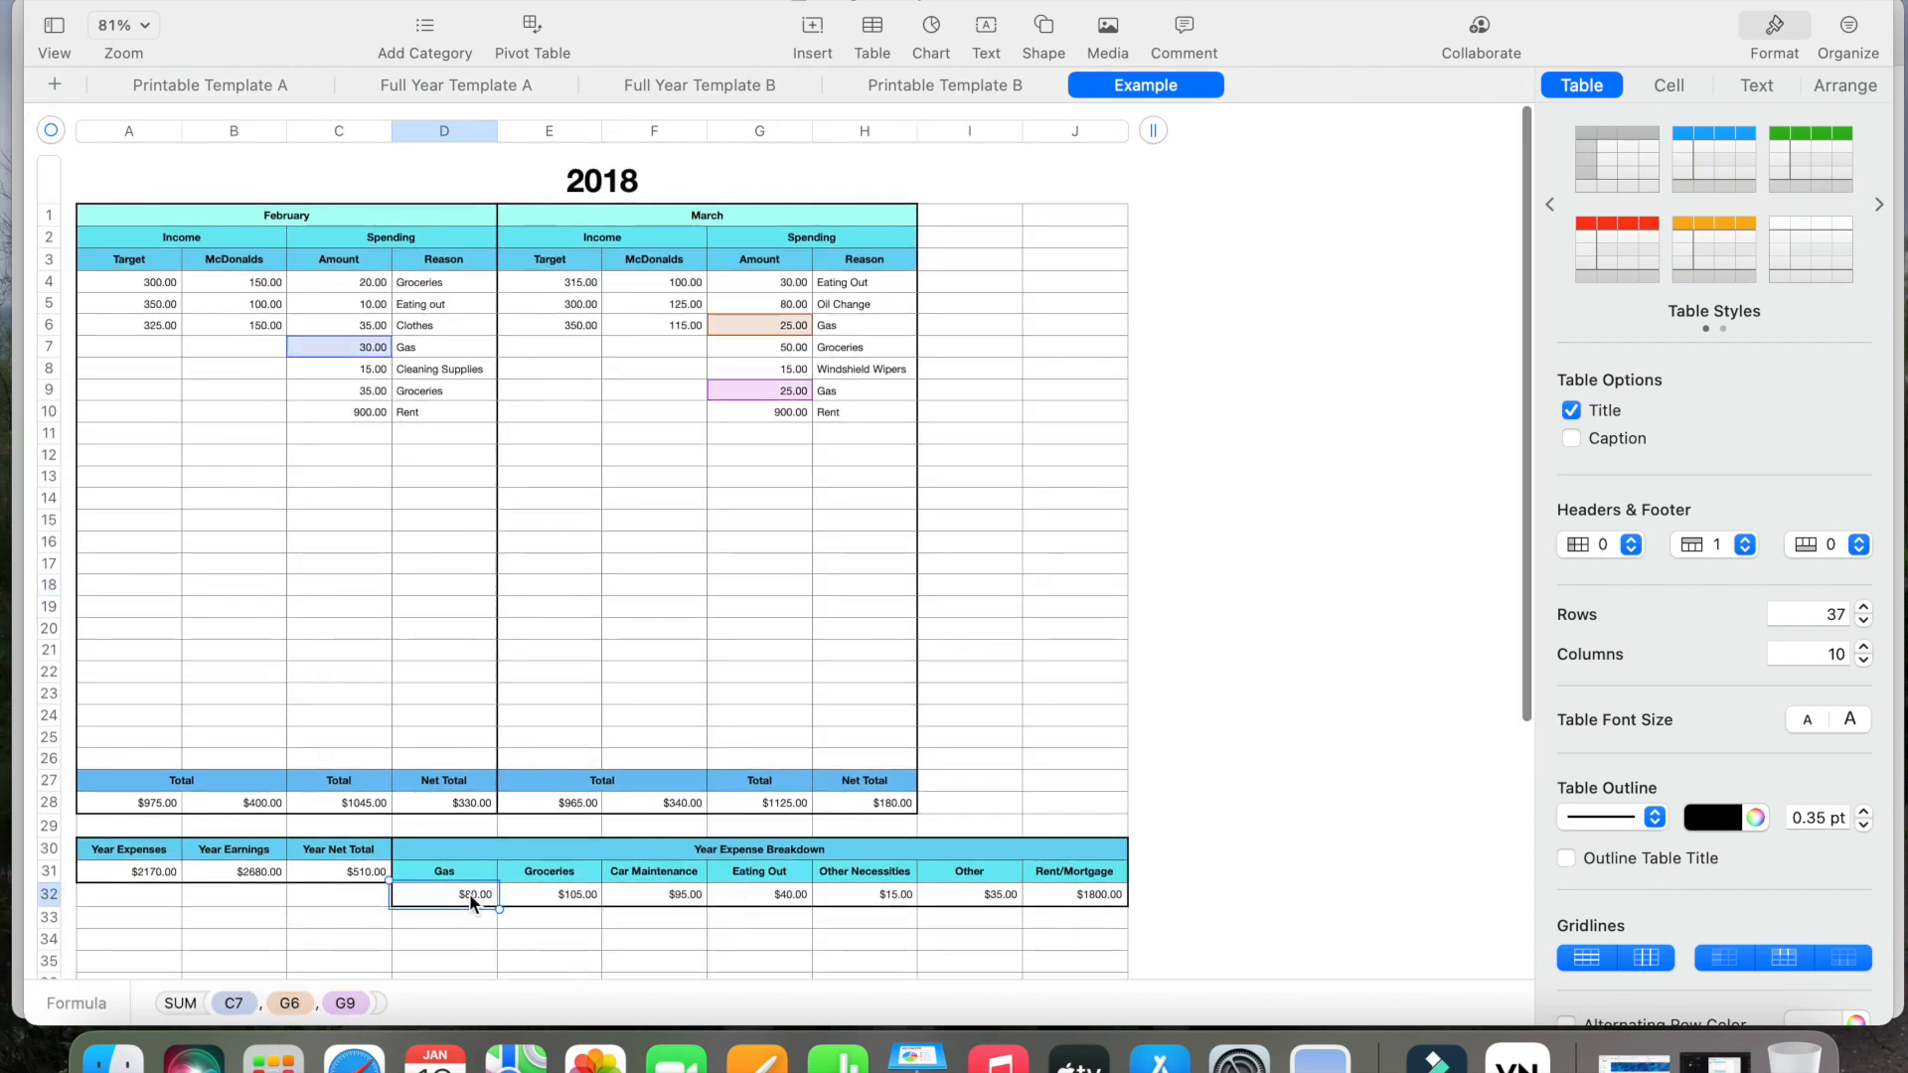
{"action": "key", "text": "BackSpace"}
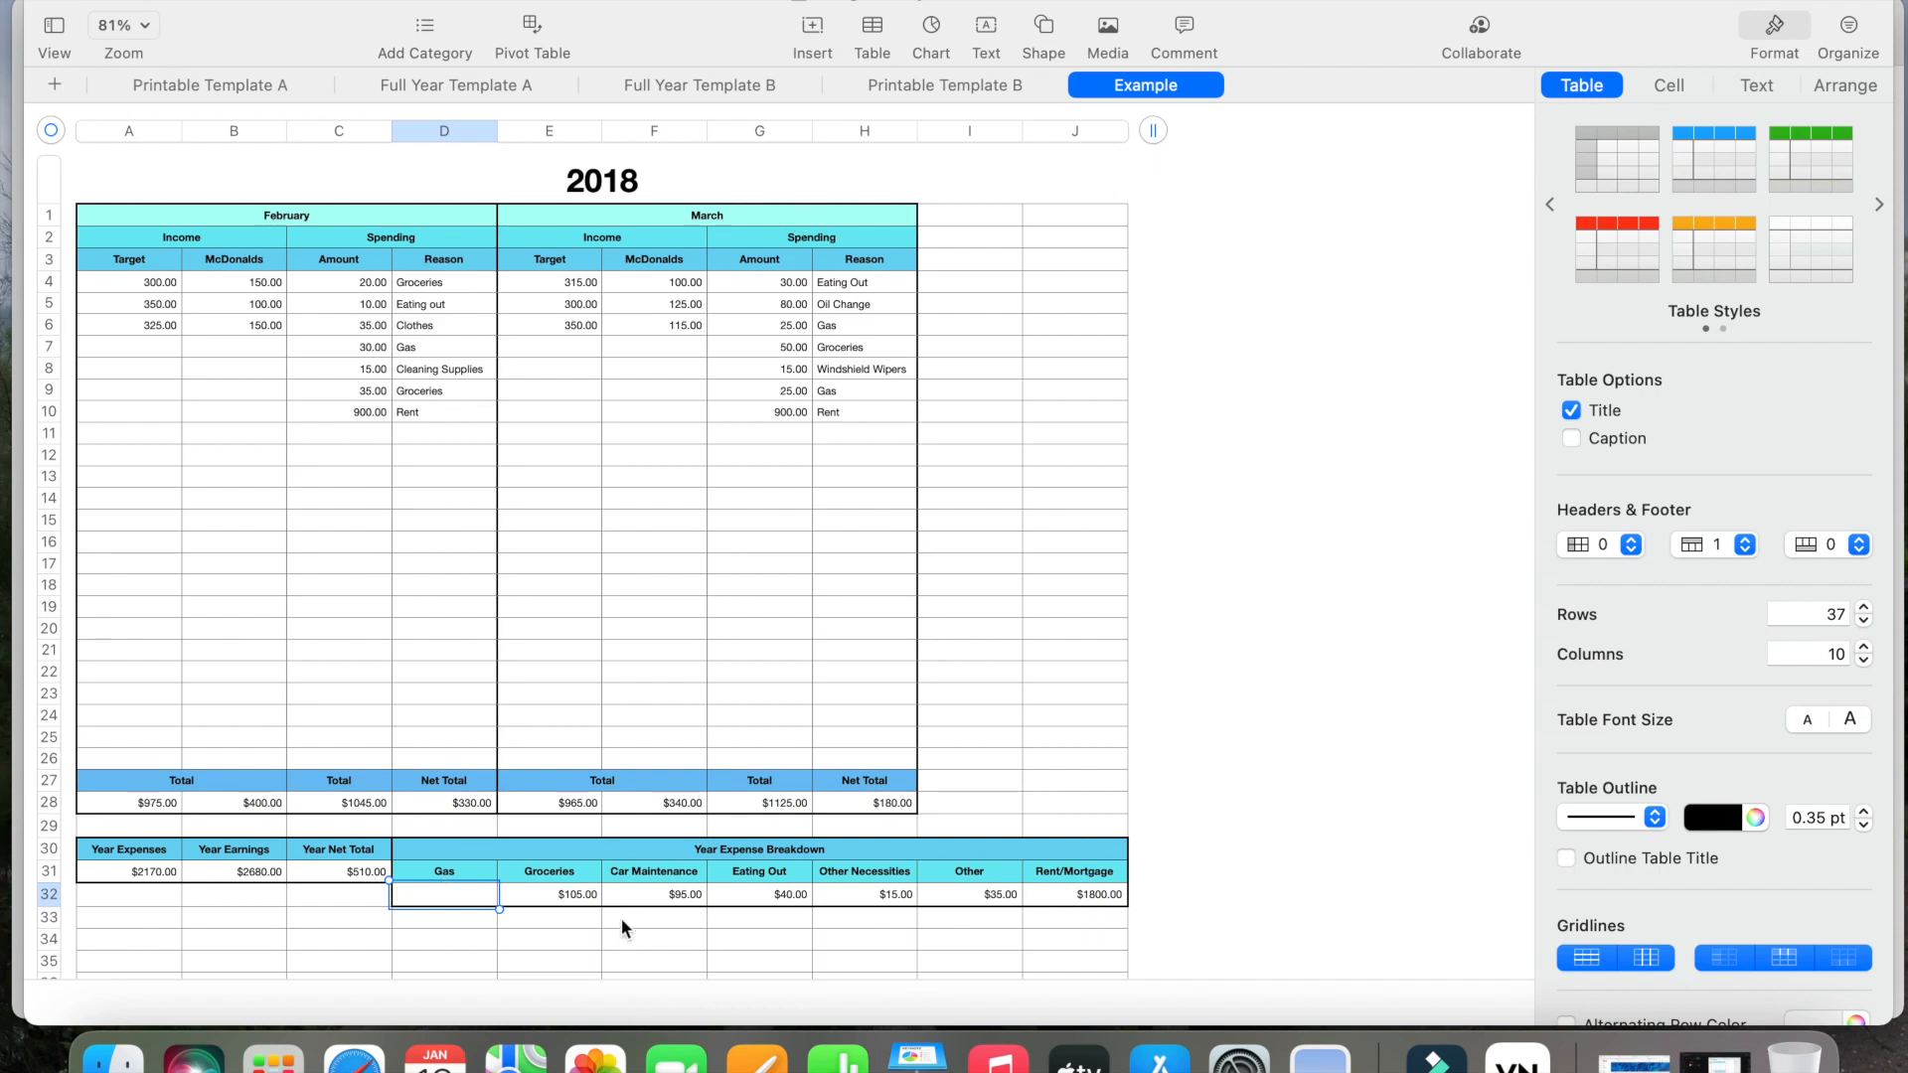
{"action": "left_click", "coordinate": [556, 941]}
- Enter a new SUM formula for the Gas total in D32 adding cells C7, G6 and G9, and check its references
{"action": "left_click", "coordinate": [467, 893]}
{"action": "left_click", "coordinate": [815, 30]}
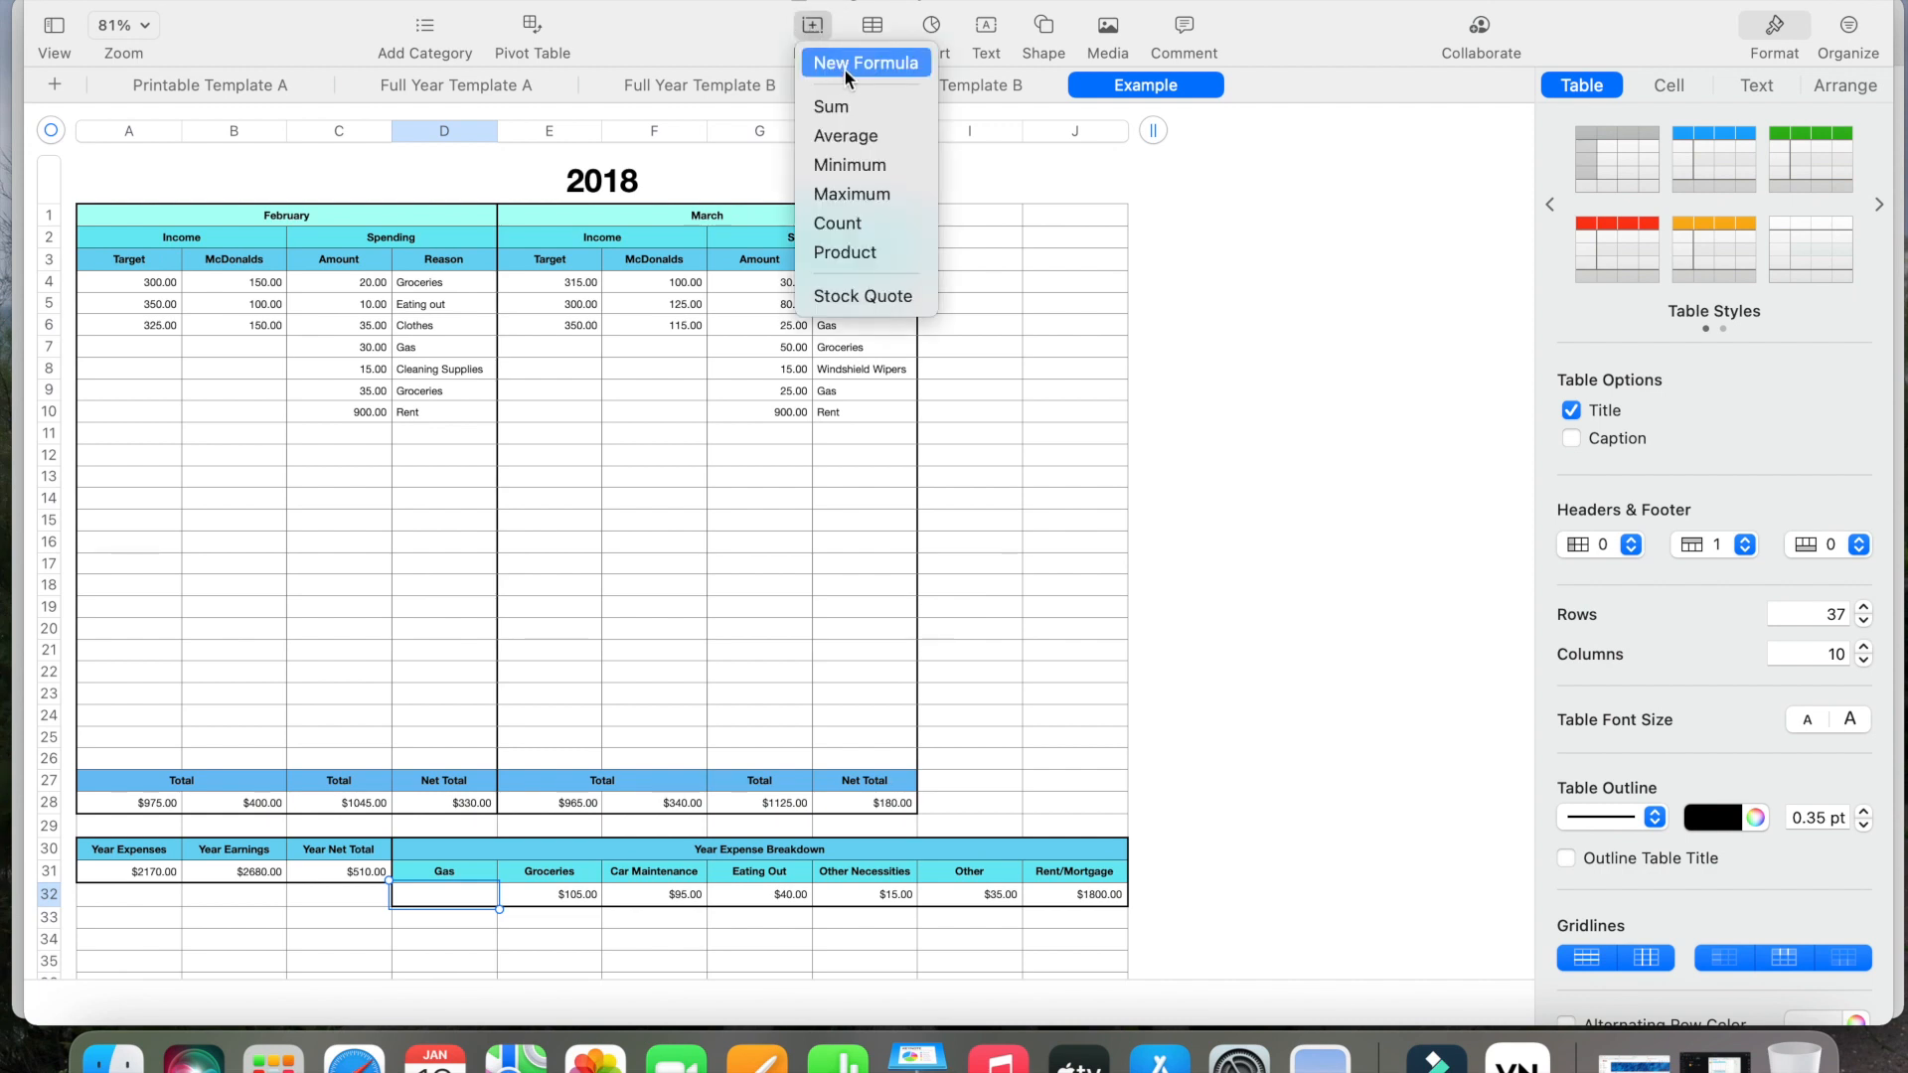
{"action": "left_click", "coordinate": [844, 63]}
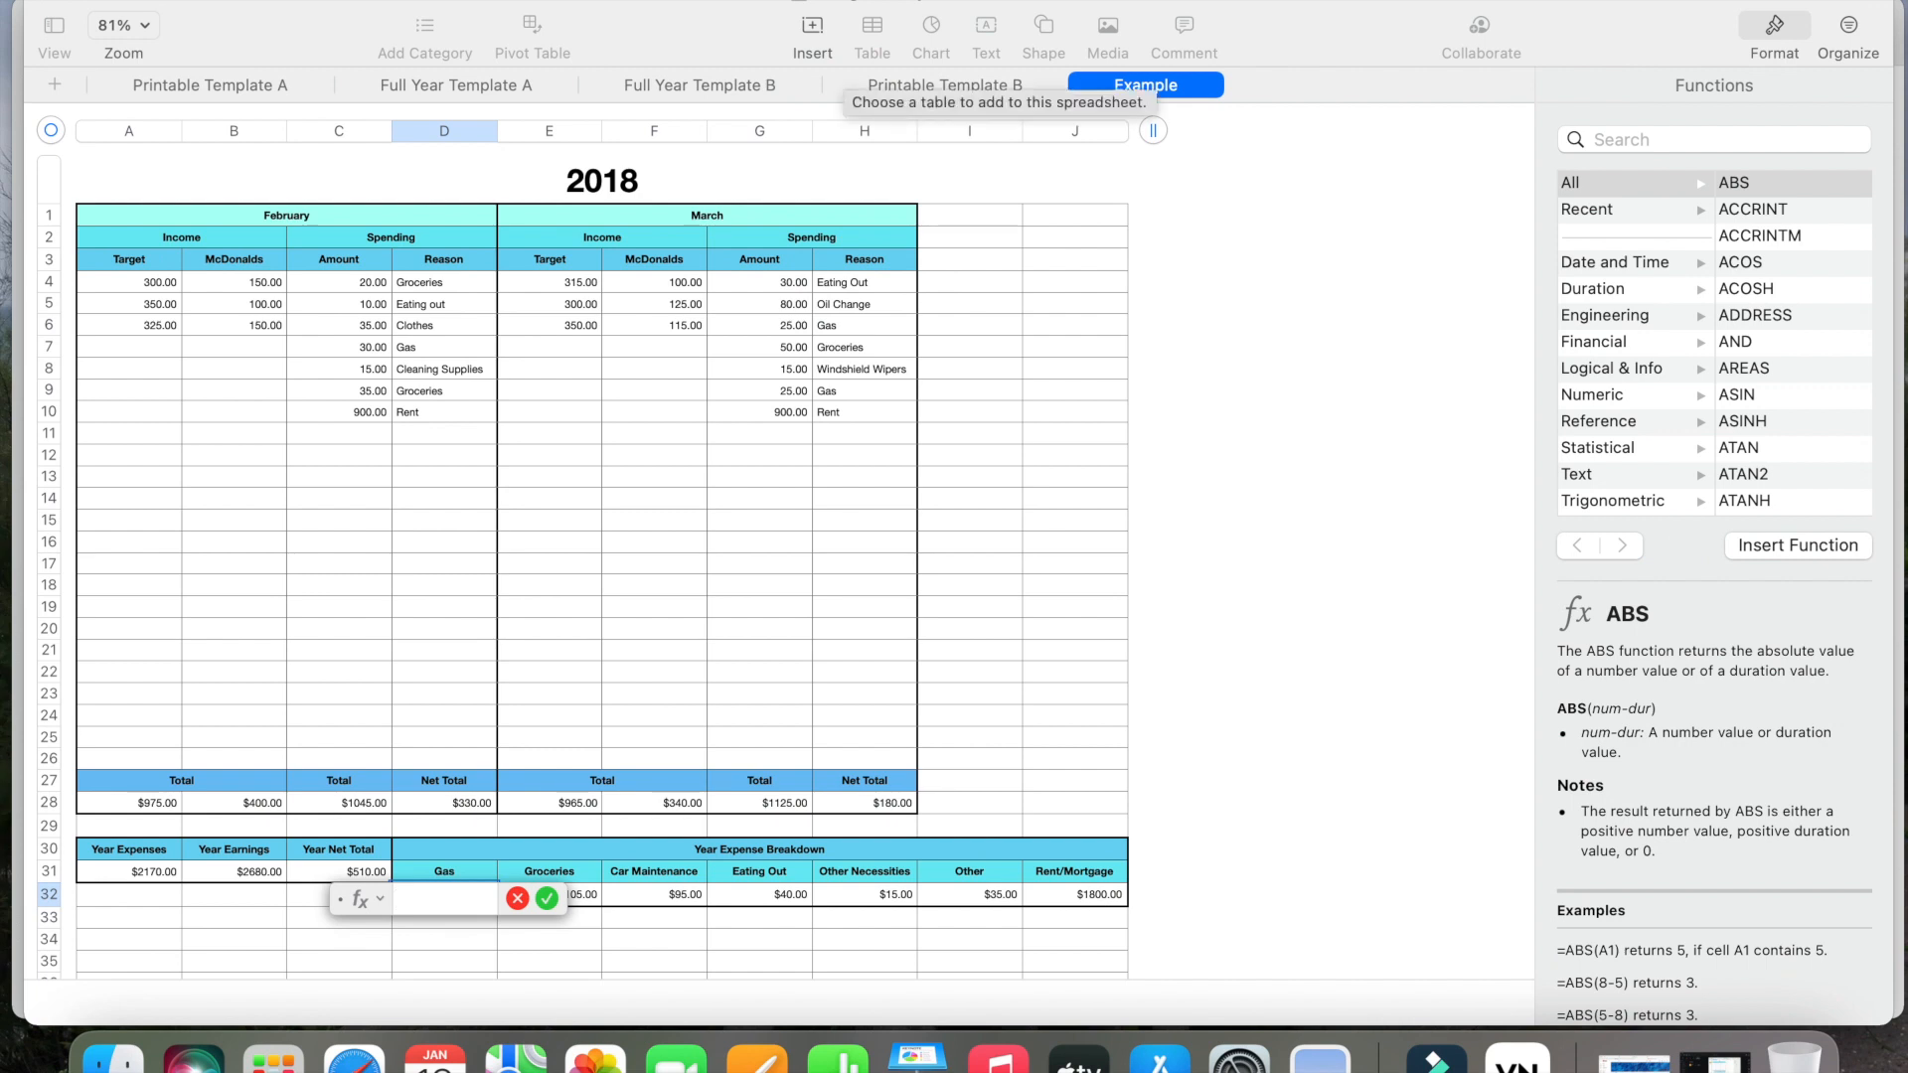
{"action": "type", "text": "sum"}
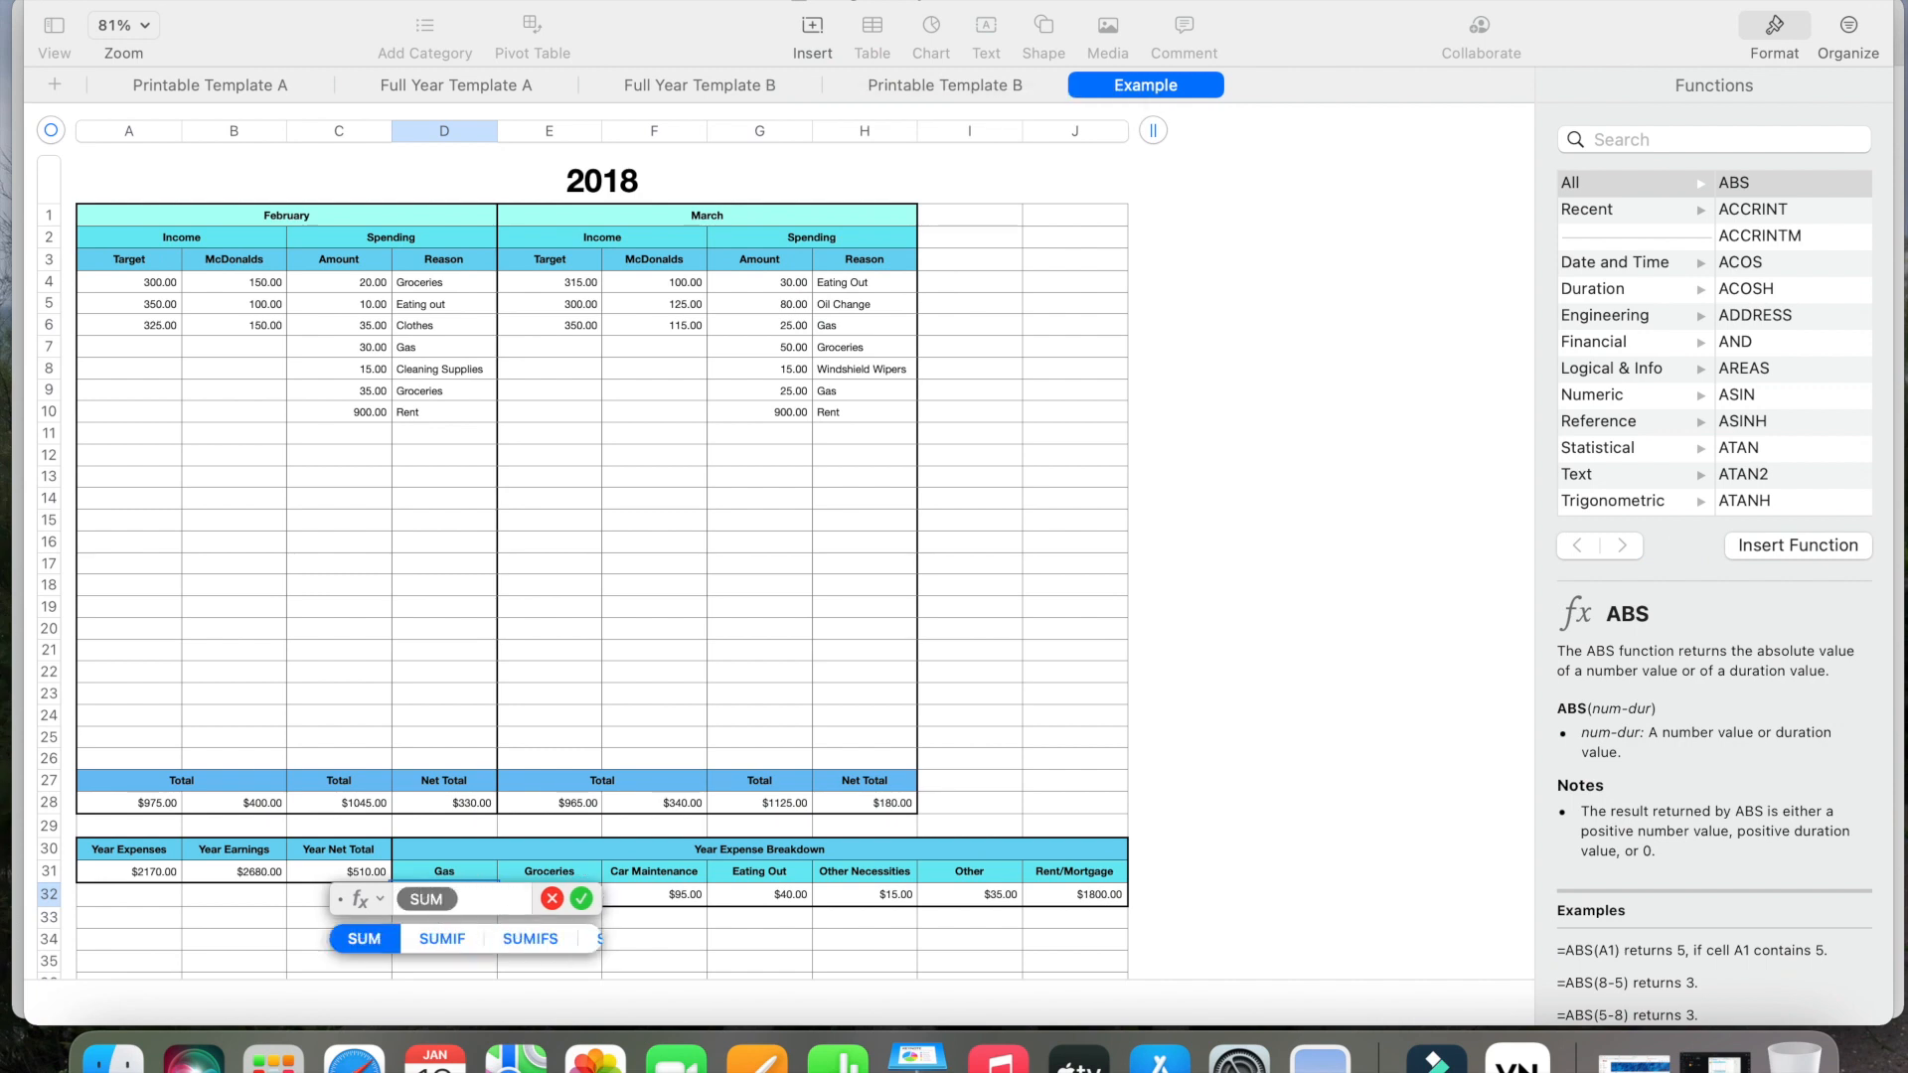
{"action": "key", "text": "Return"}
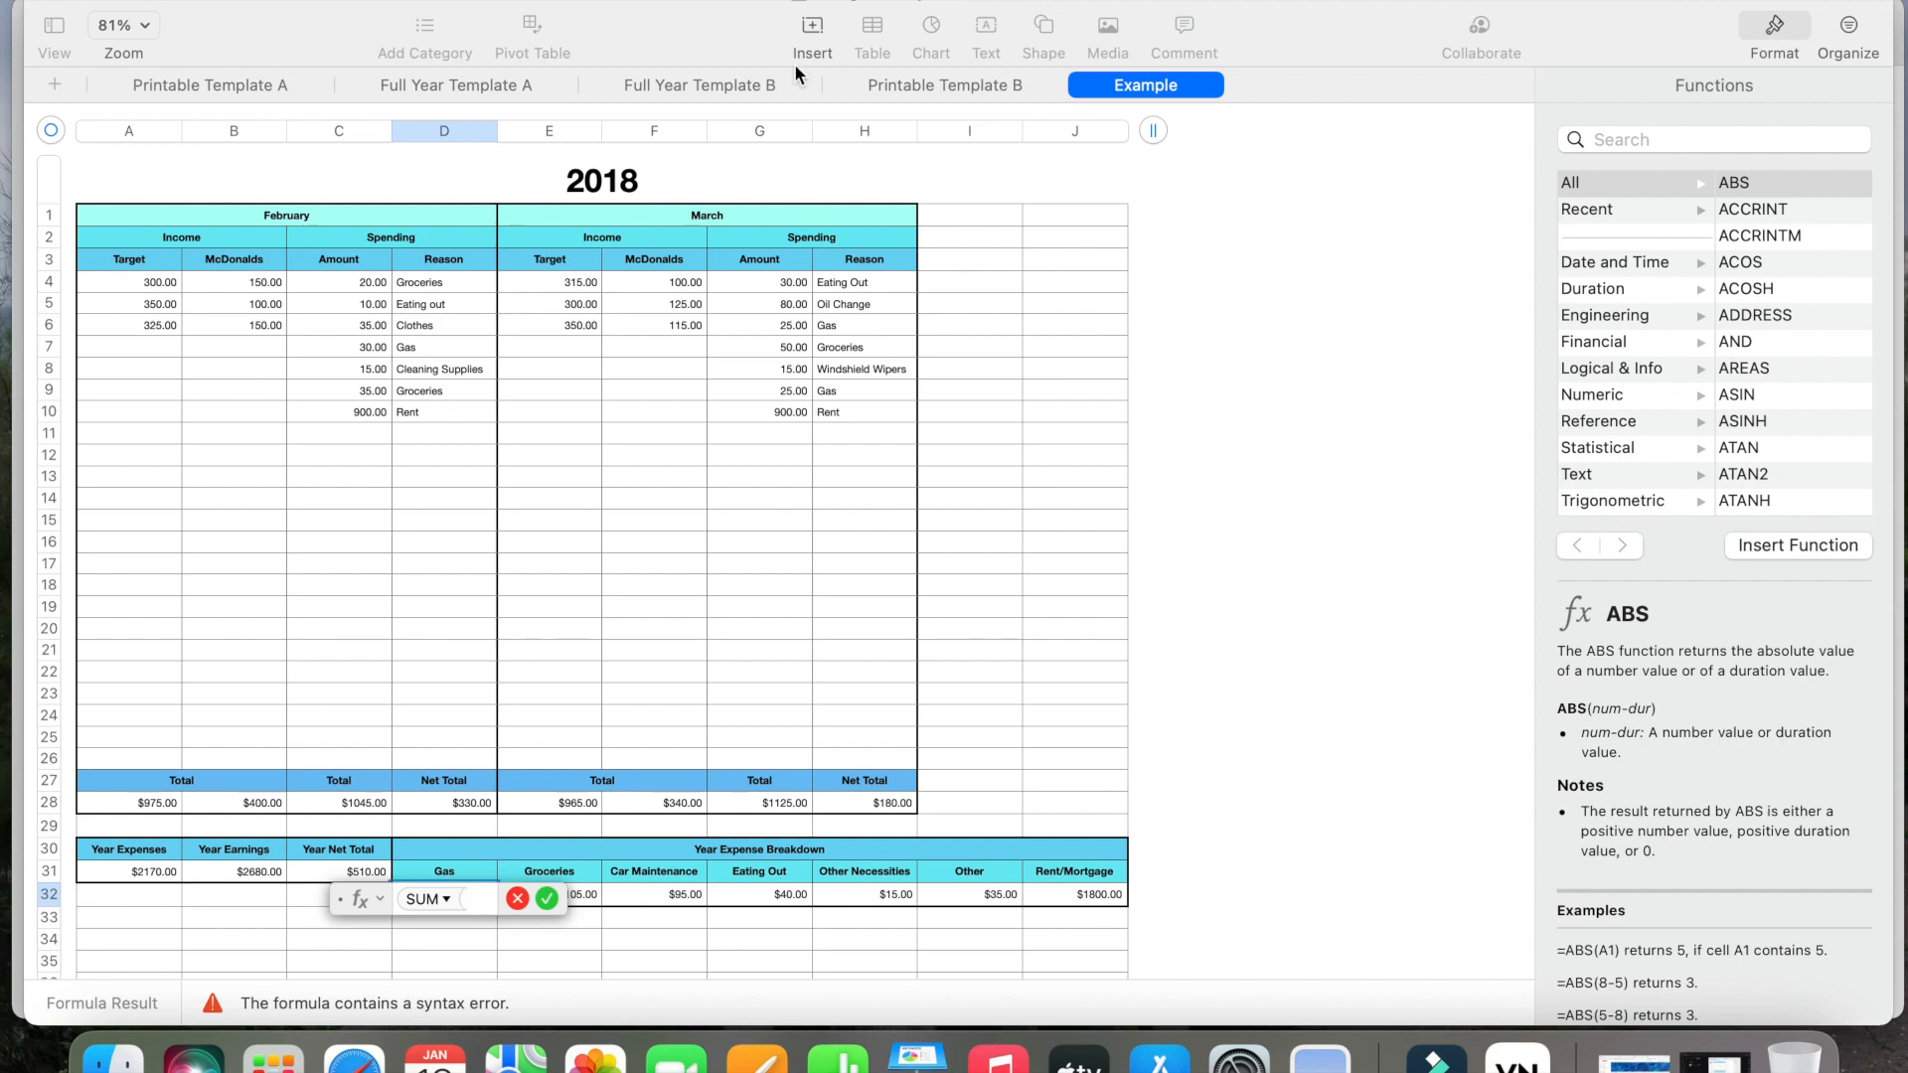
{"action": "left_click", "coordinate": [370, 353]}
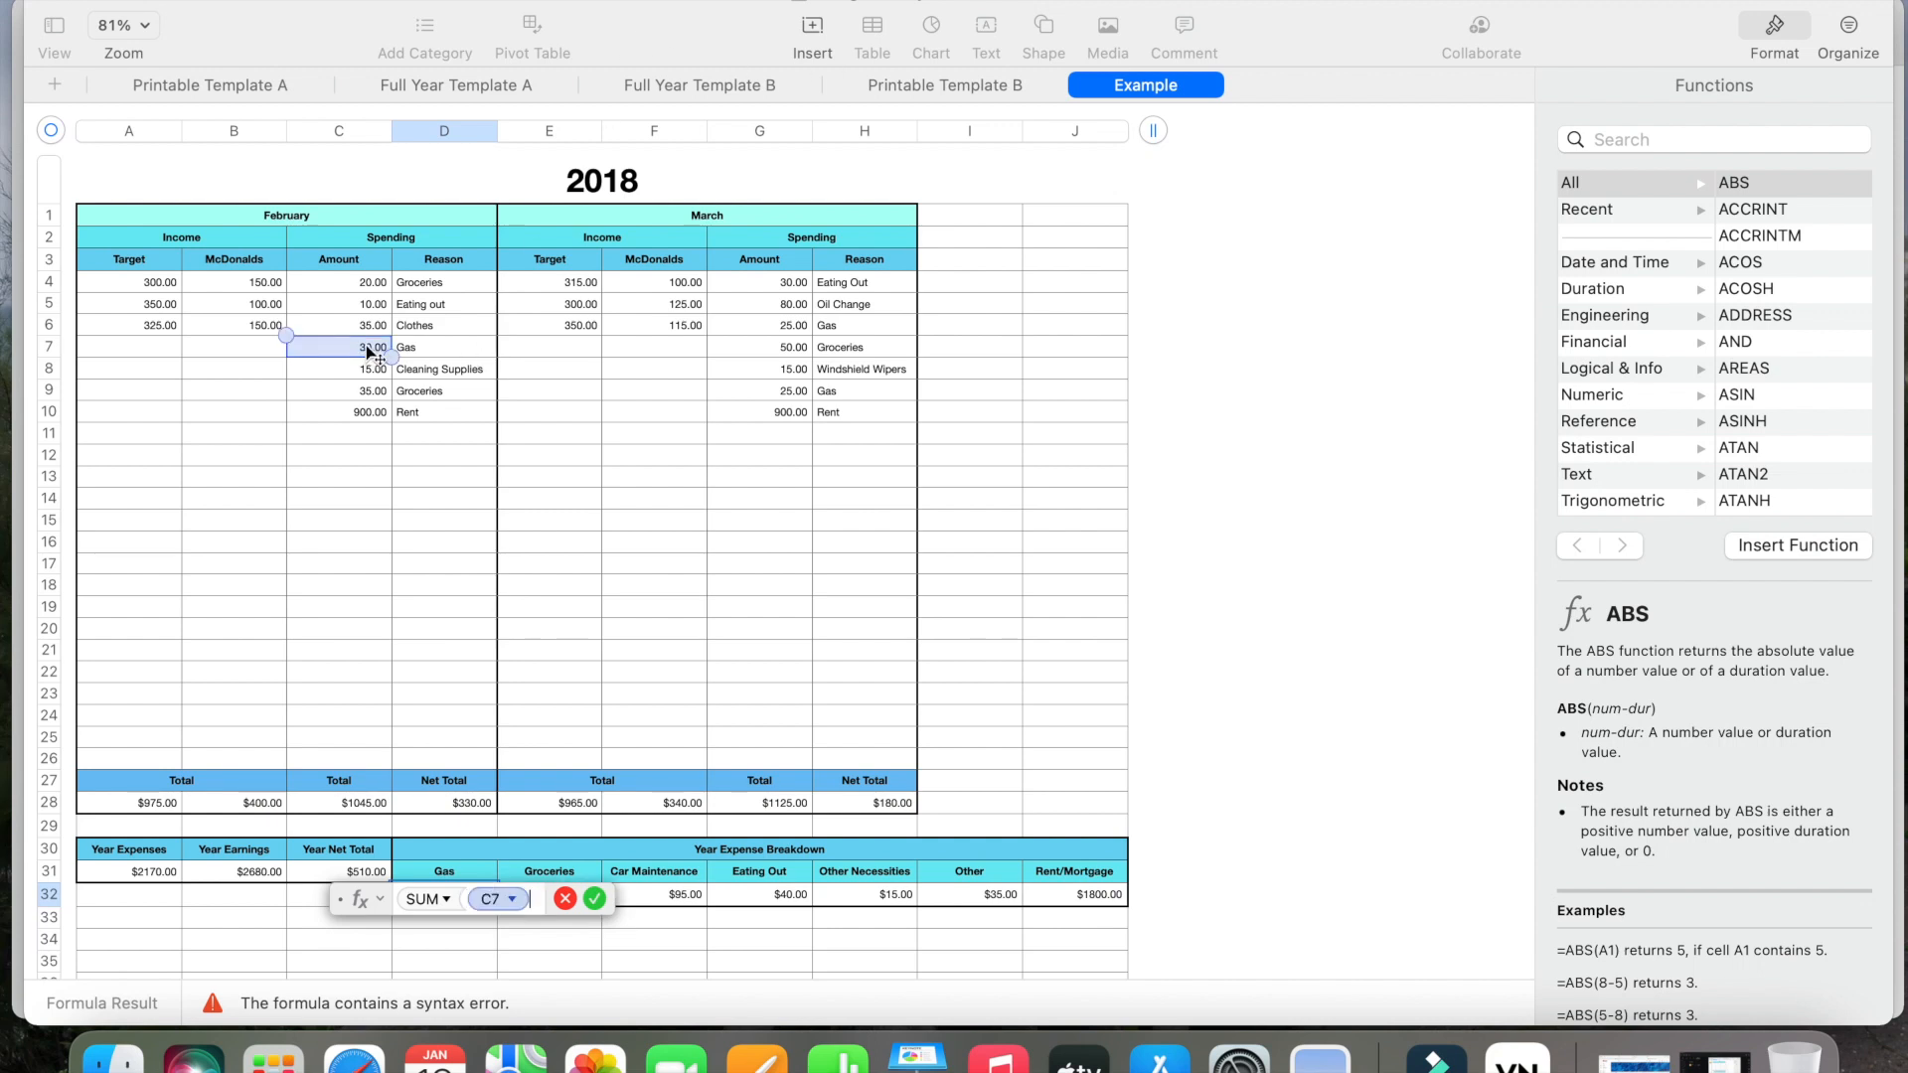
{"action": "left_click", "coordinate": [784, 328]}
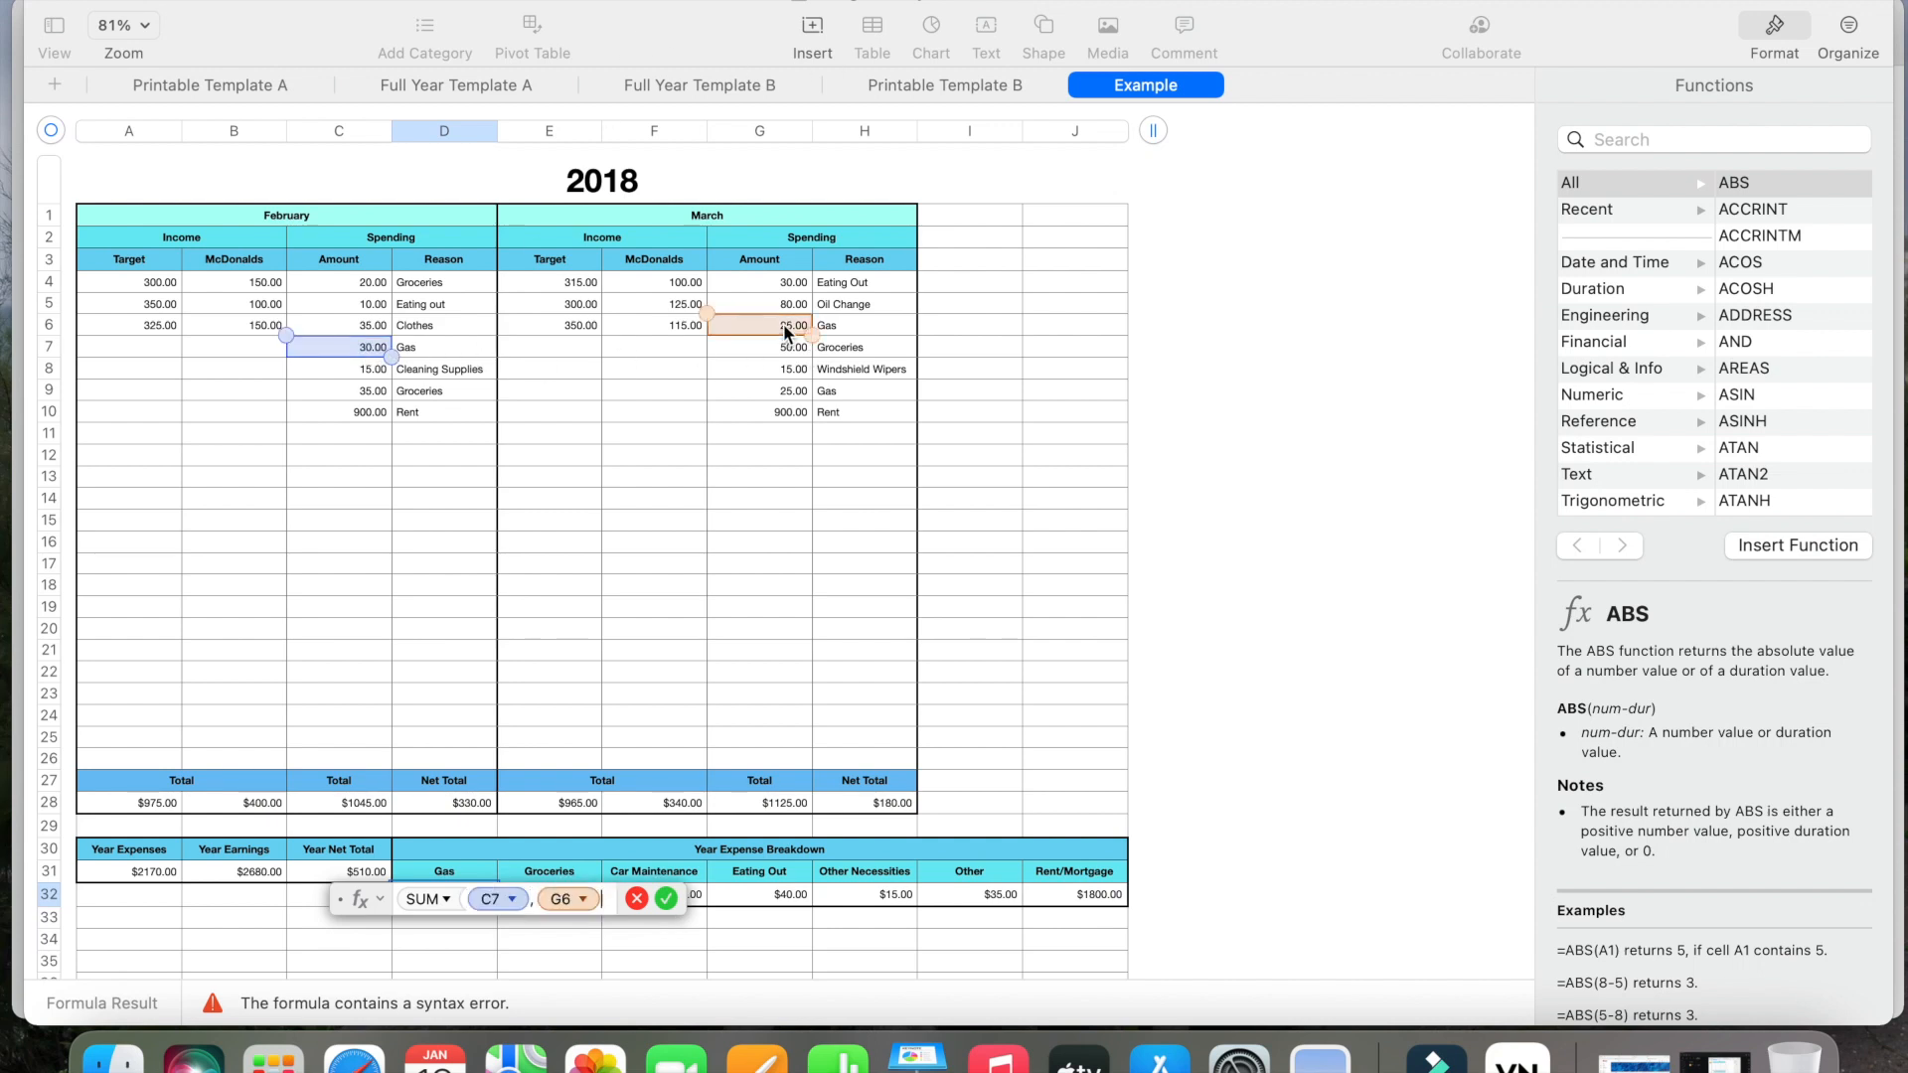
{"action": "left_click", "coordinate": [791, 394]}
{"action": "type", "text": ")"}
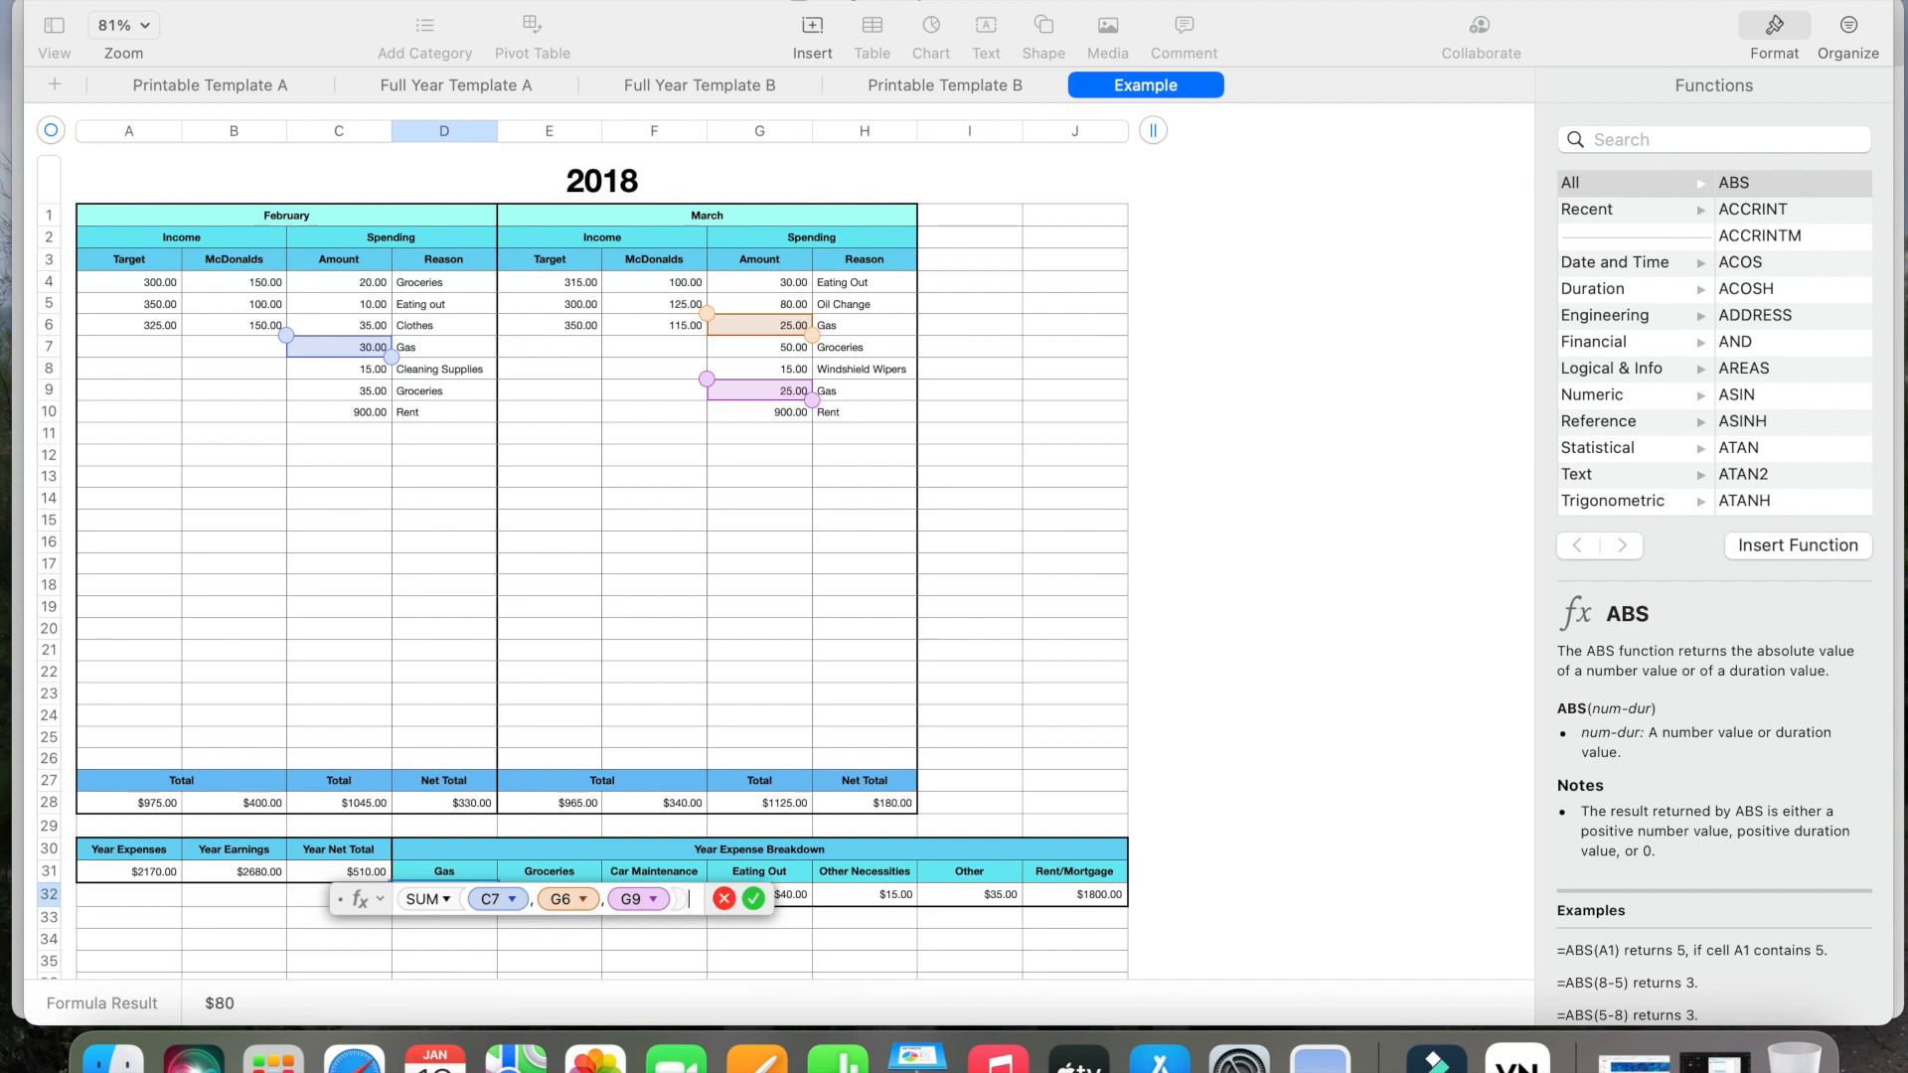
{"action": "key", "text": "Return"}
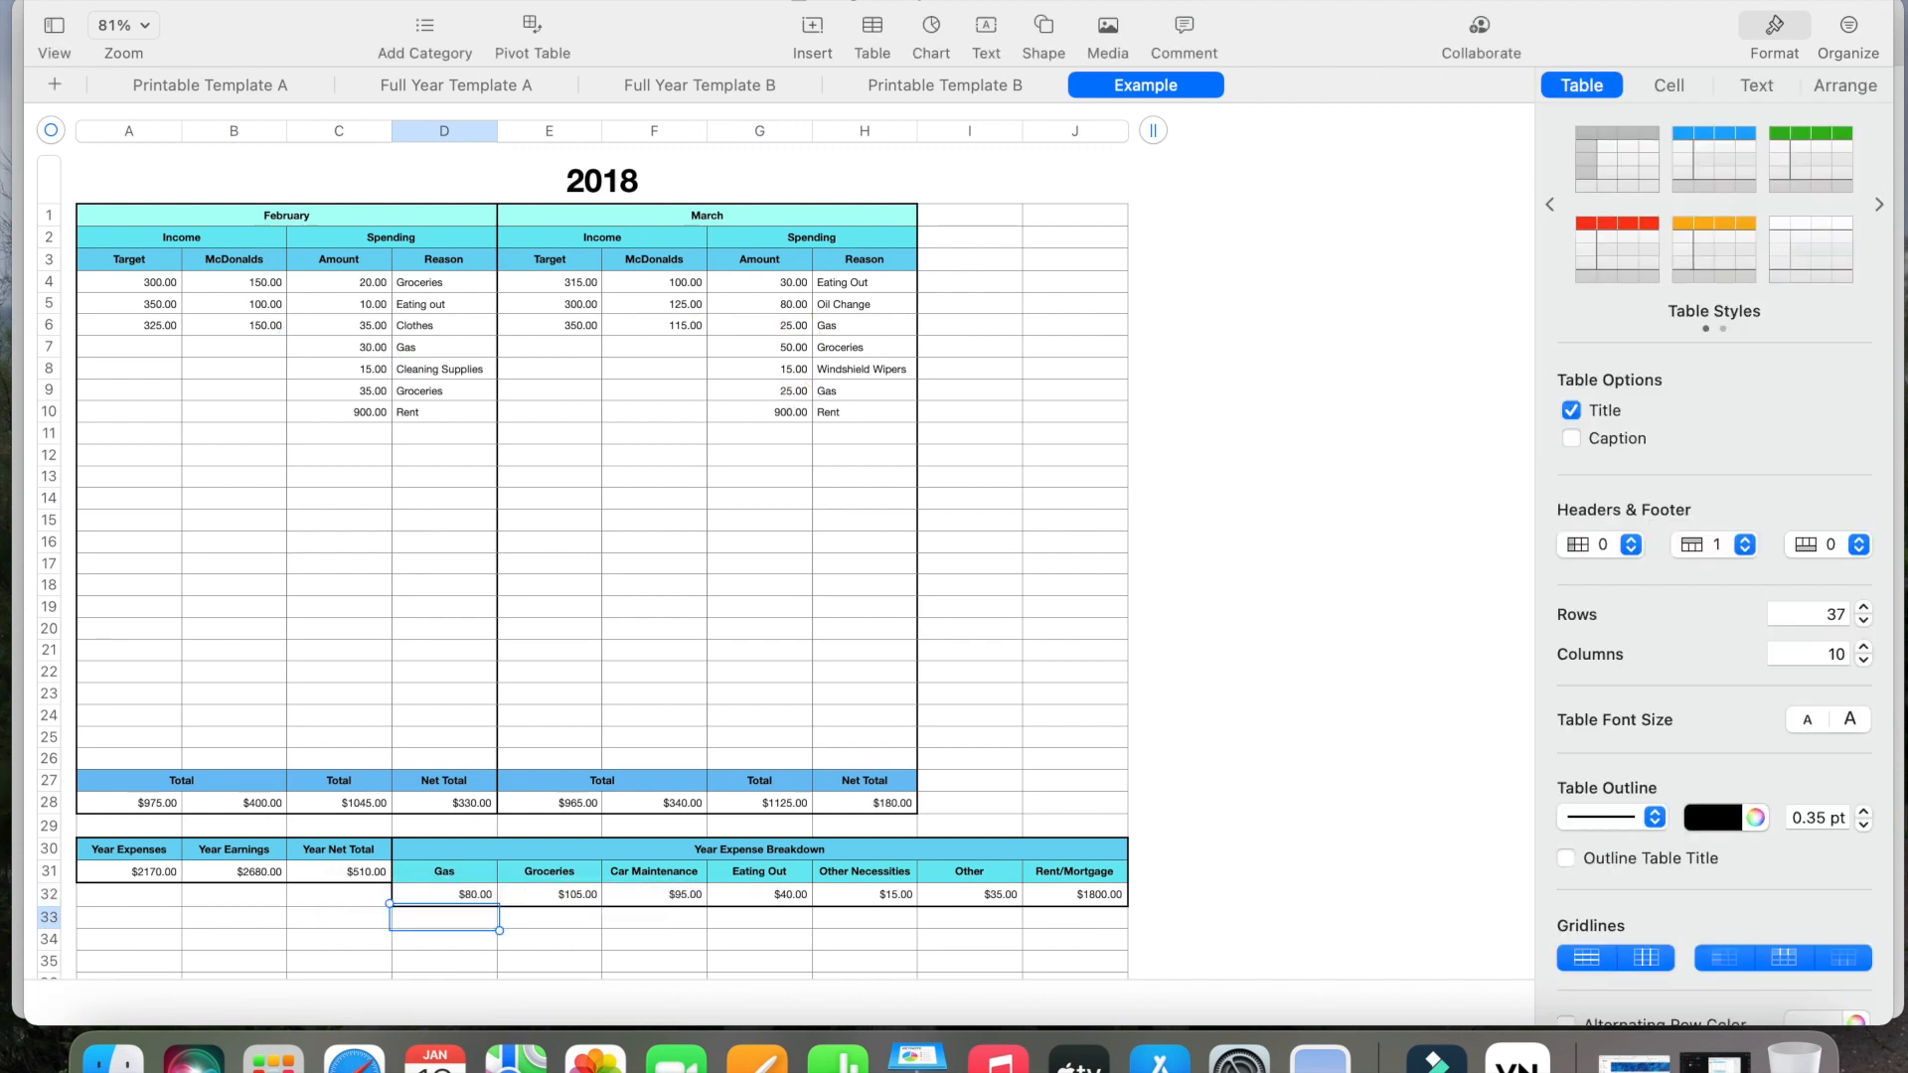
{"action": "left_click", "coordinate": [461, 897]}
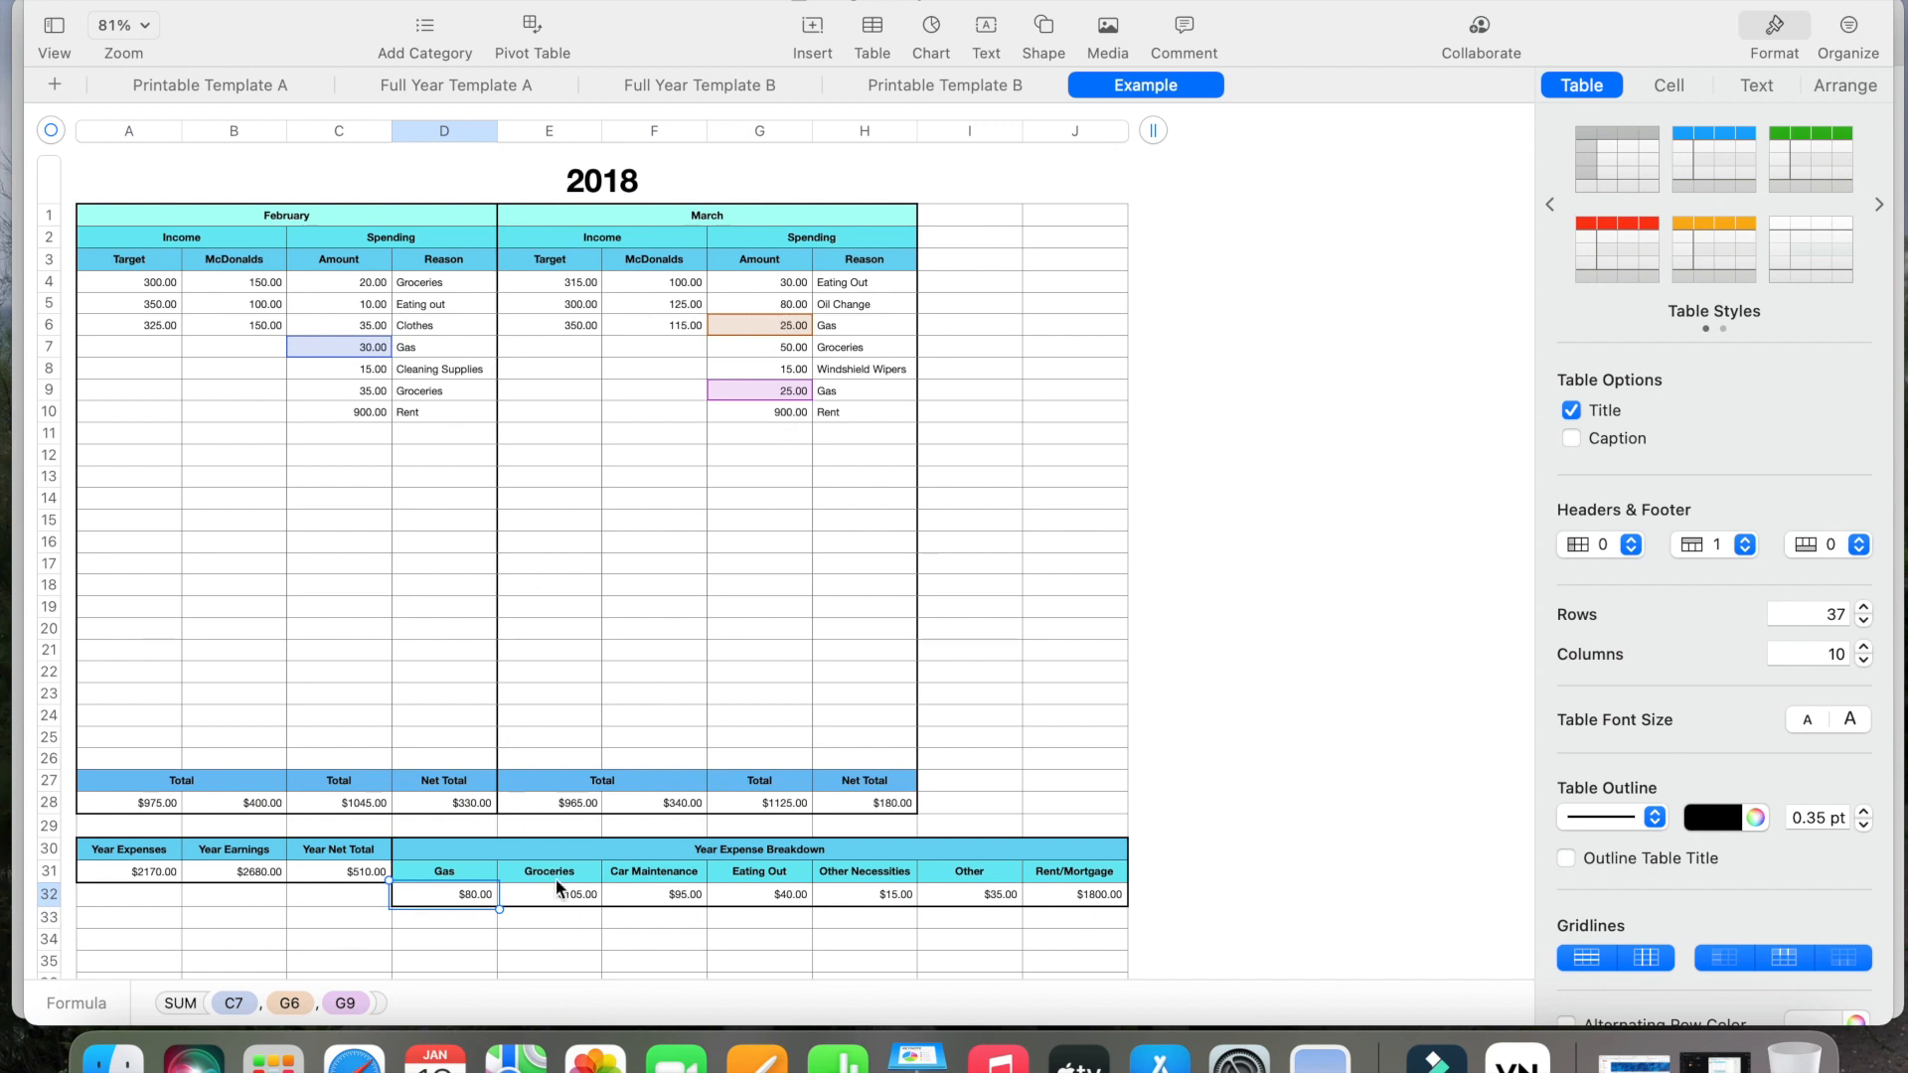
{"action": "left_click", "coordinate": [648, 940]}
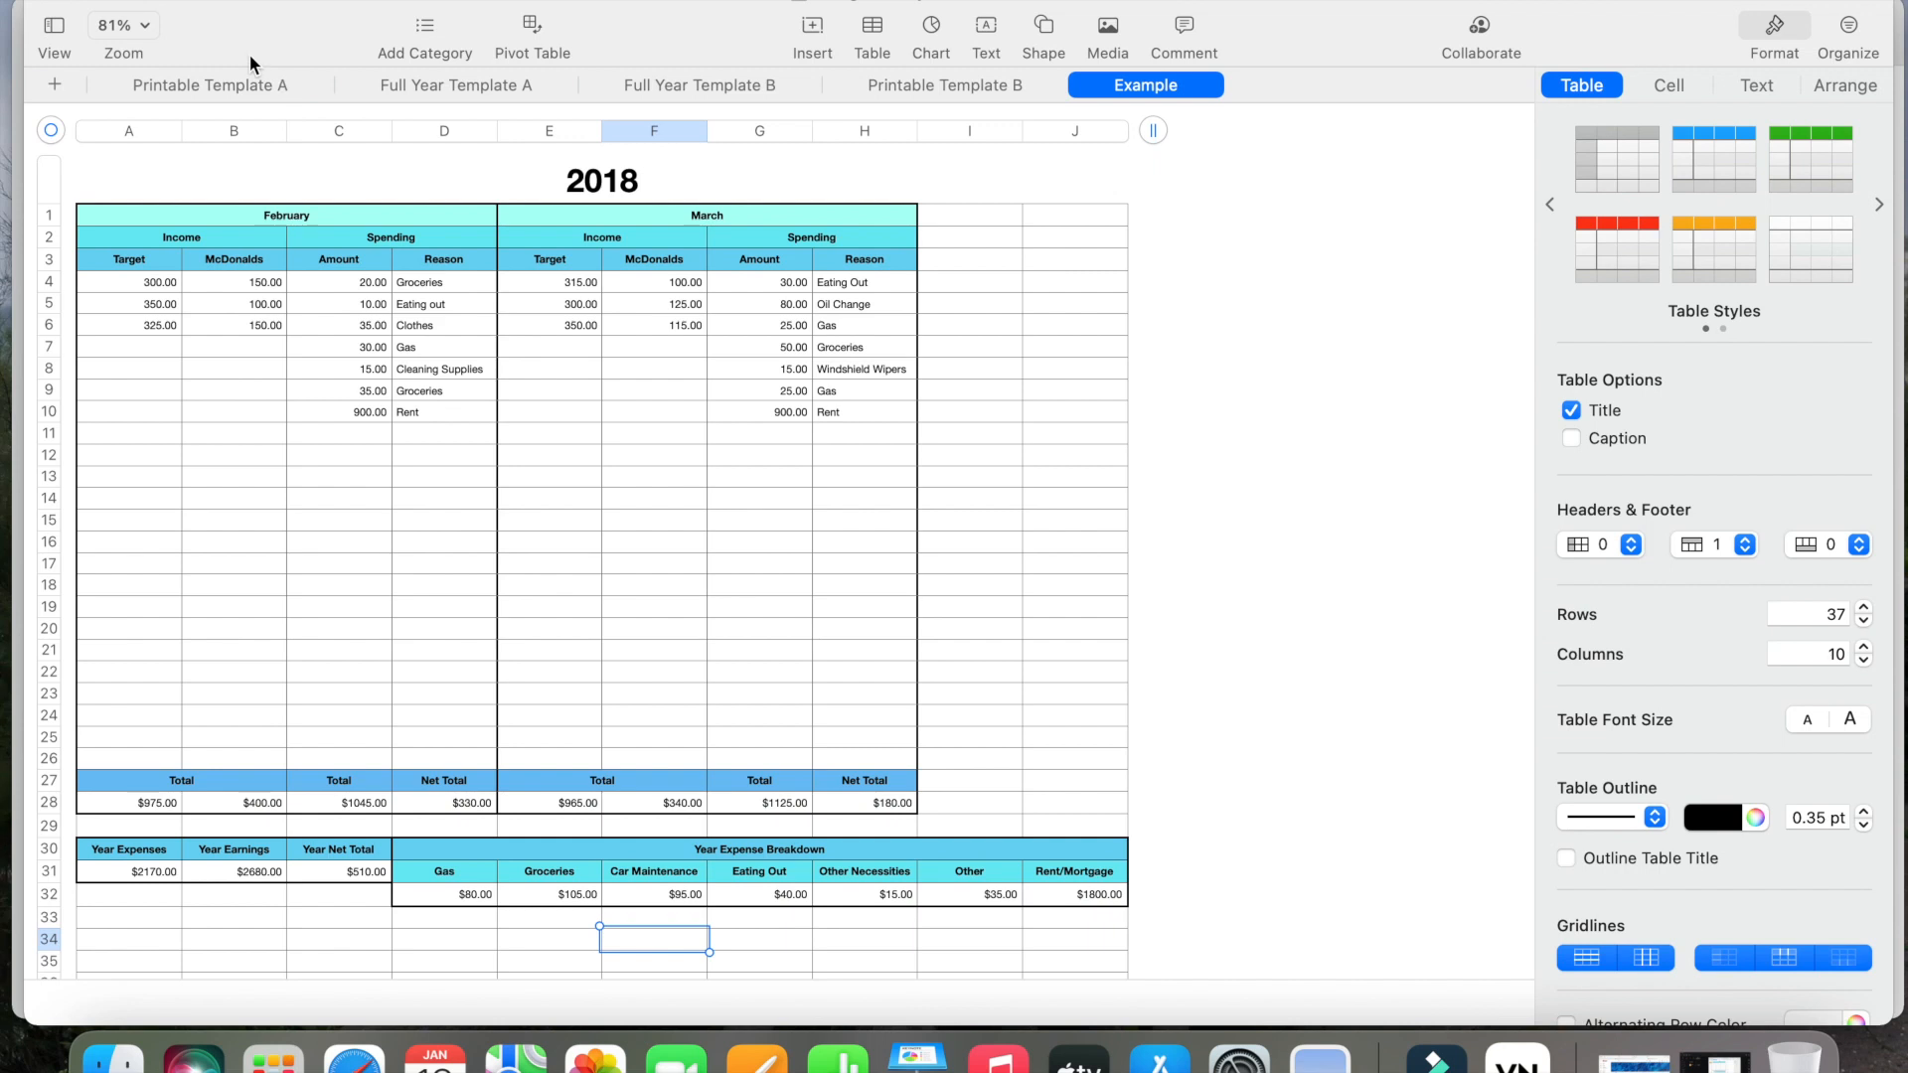
- View Full Year Template A across its months, followed by Full Year Template B, Printable Template A and Printable Template B
{"action": "left_click", "coordinate": [443, 87]}
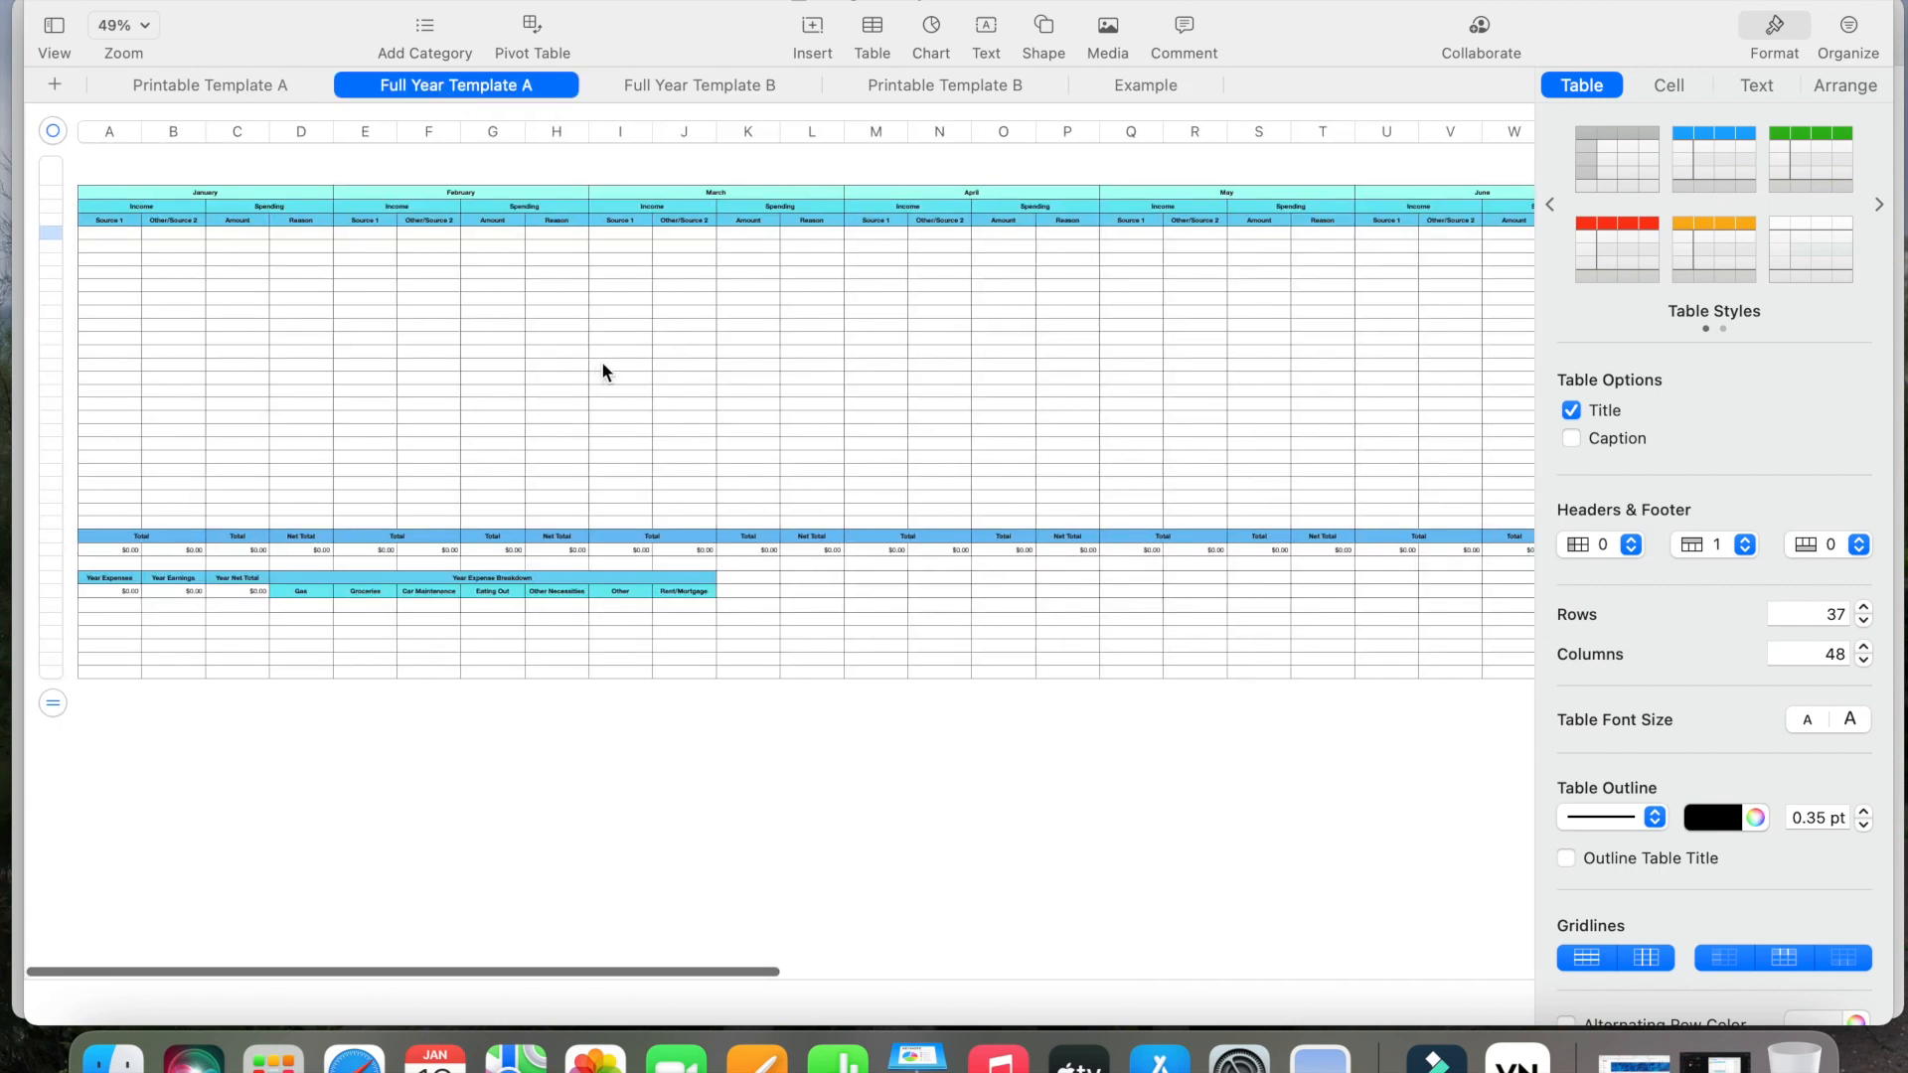
{"action": "scroll", "coordinate": [603, 373], "scroll_direction": "right", "scroll_amount": 10}
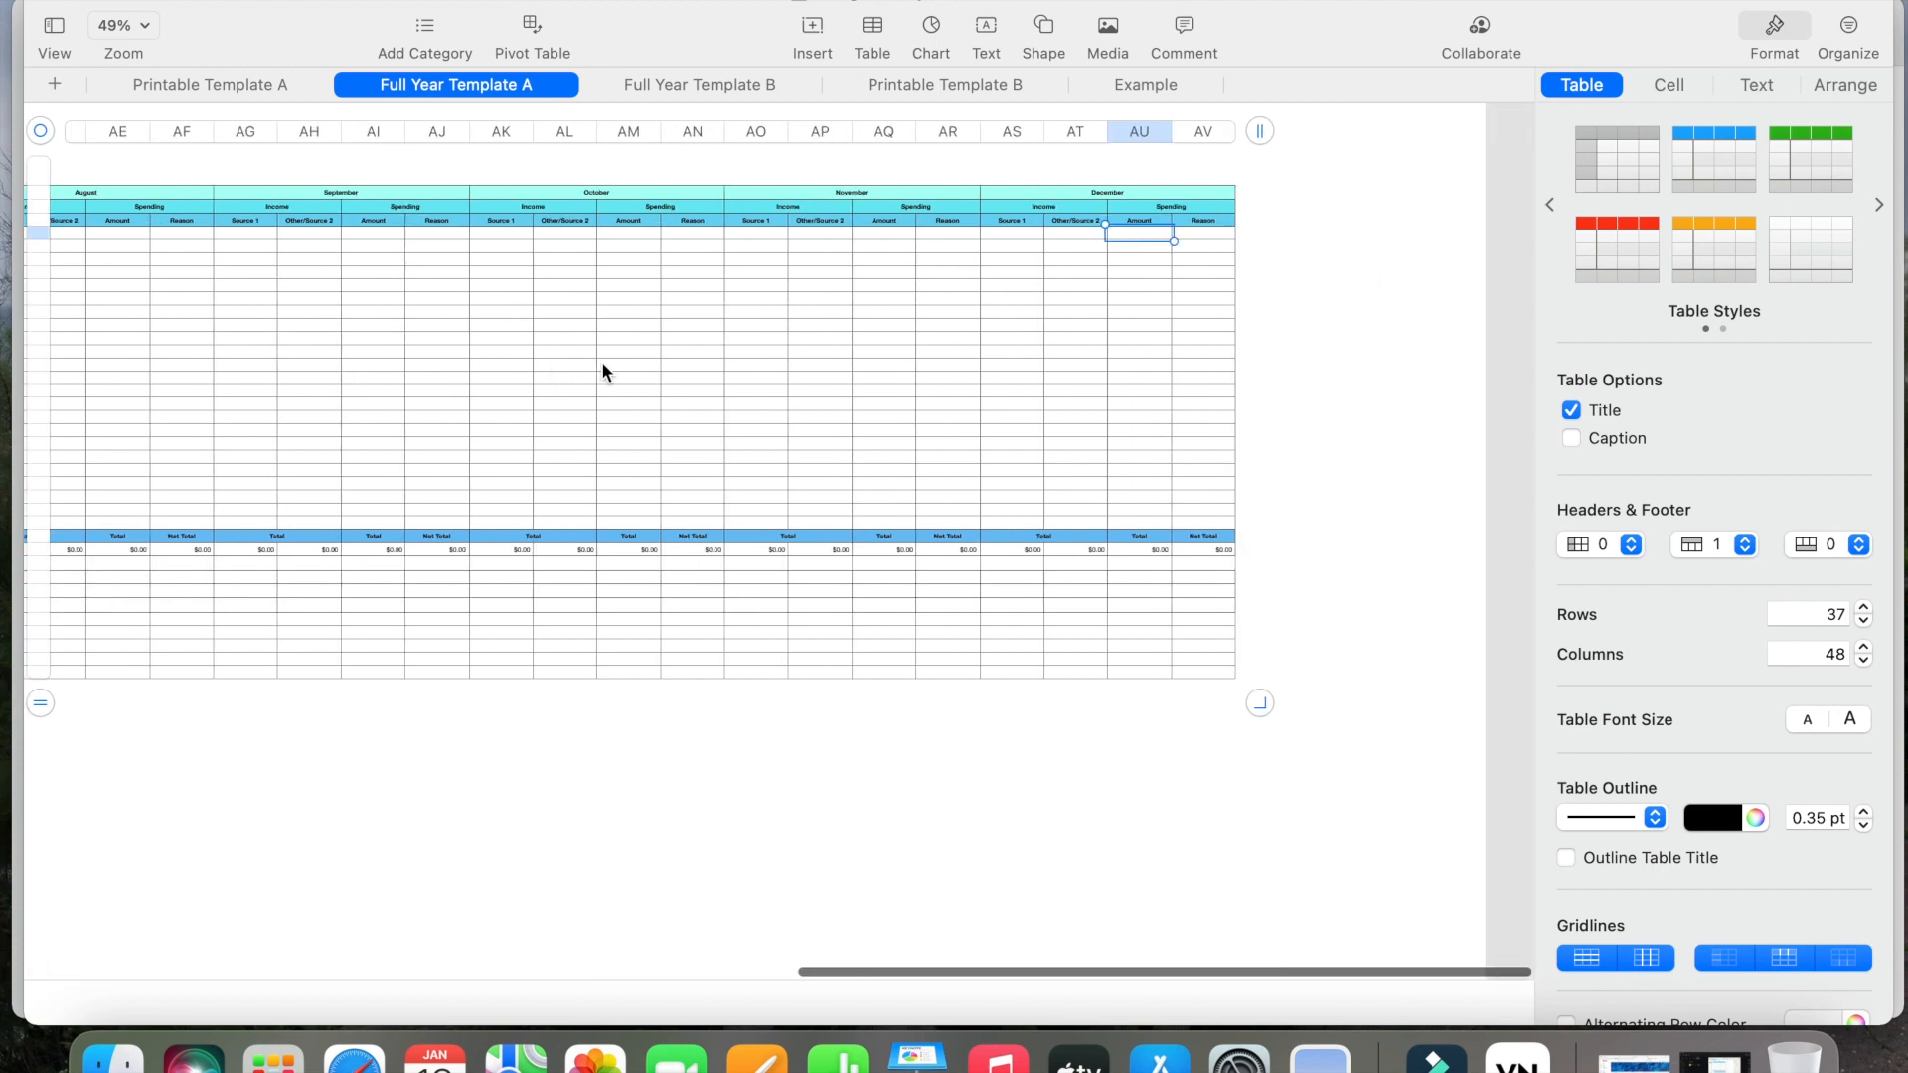
{"action": "scroll", "coordinate": [603, 372], "scroll_direction": "left", "scroll_amount": 10}
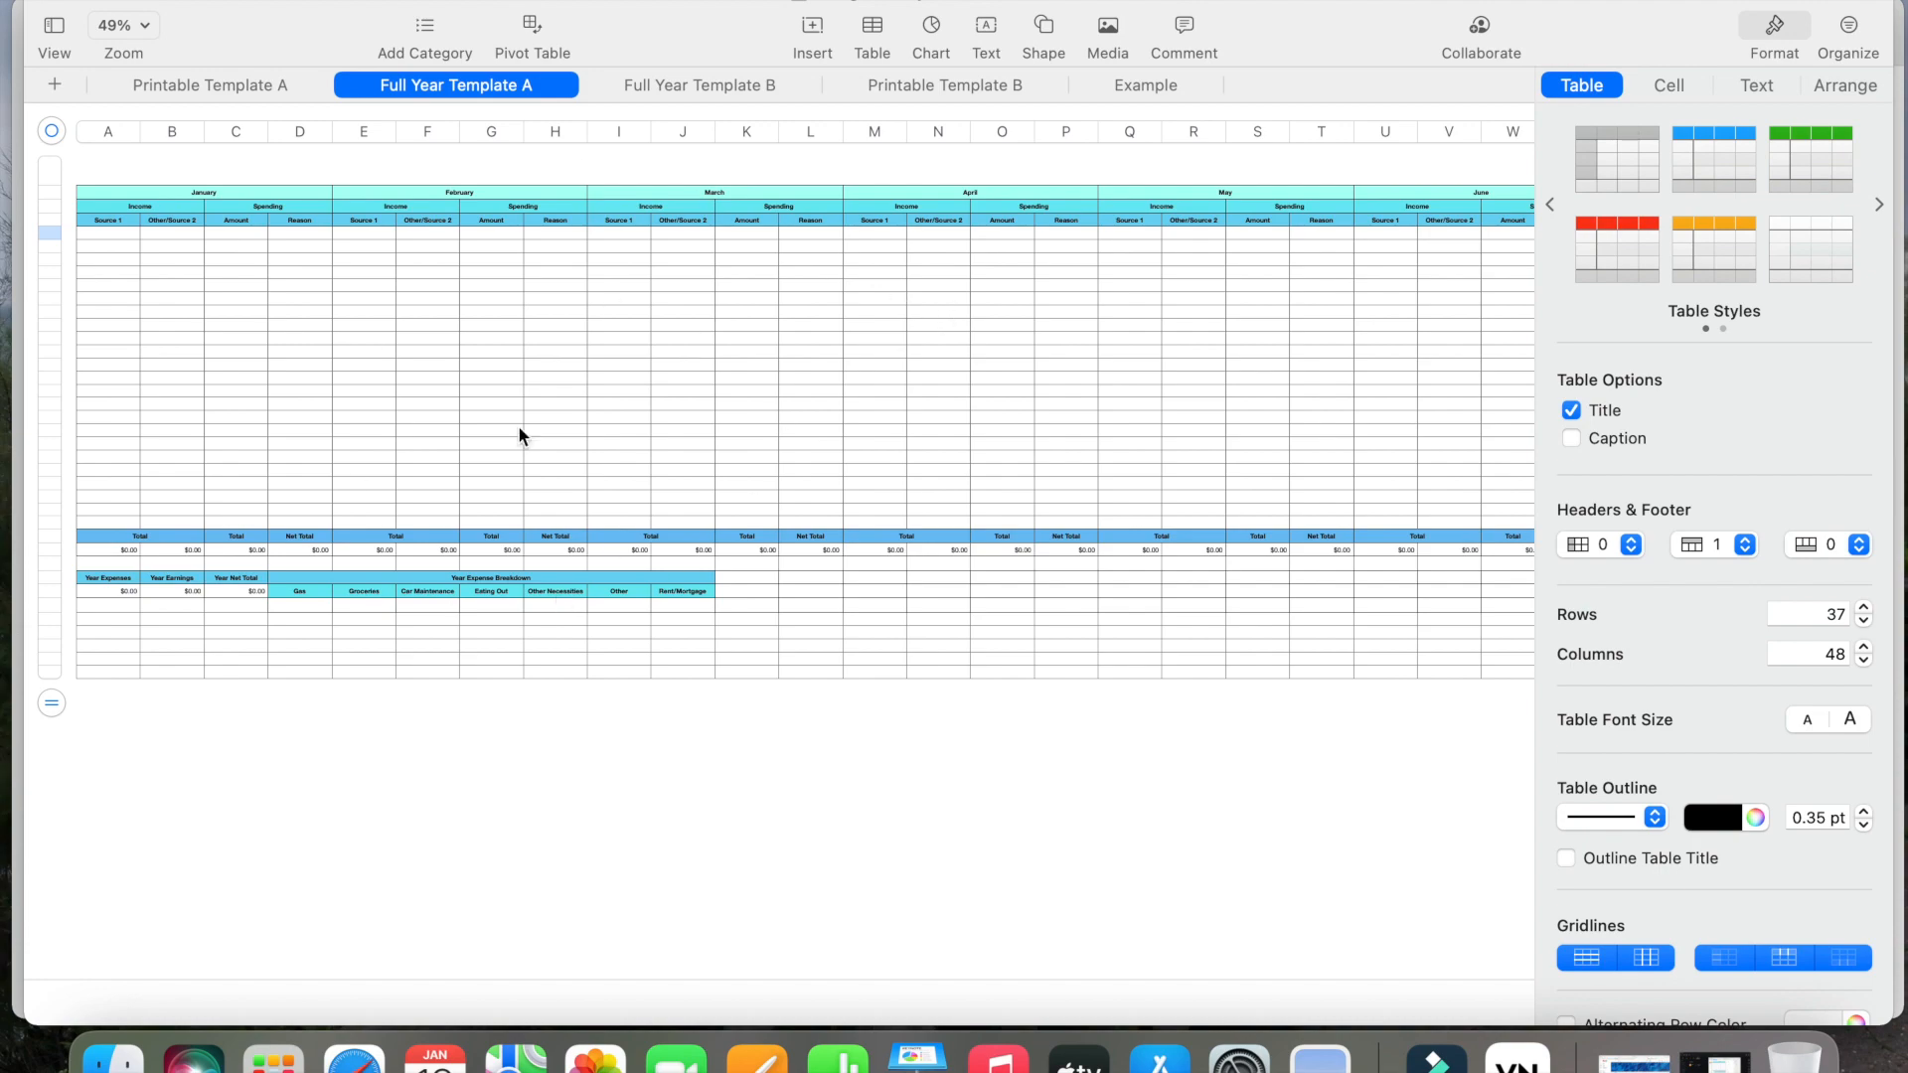
{"action": "left_click", "coordinate": [759, 85]}
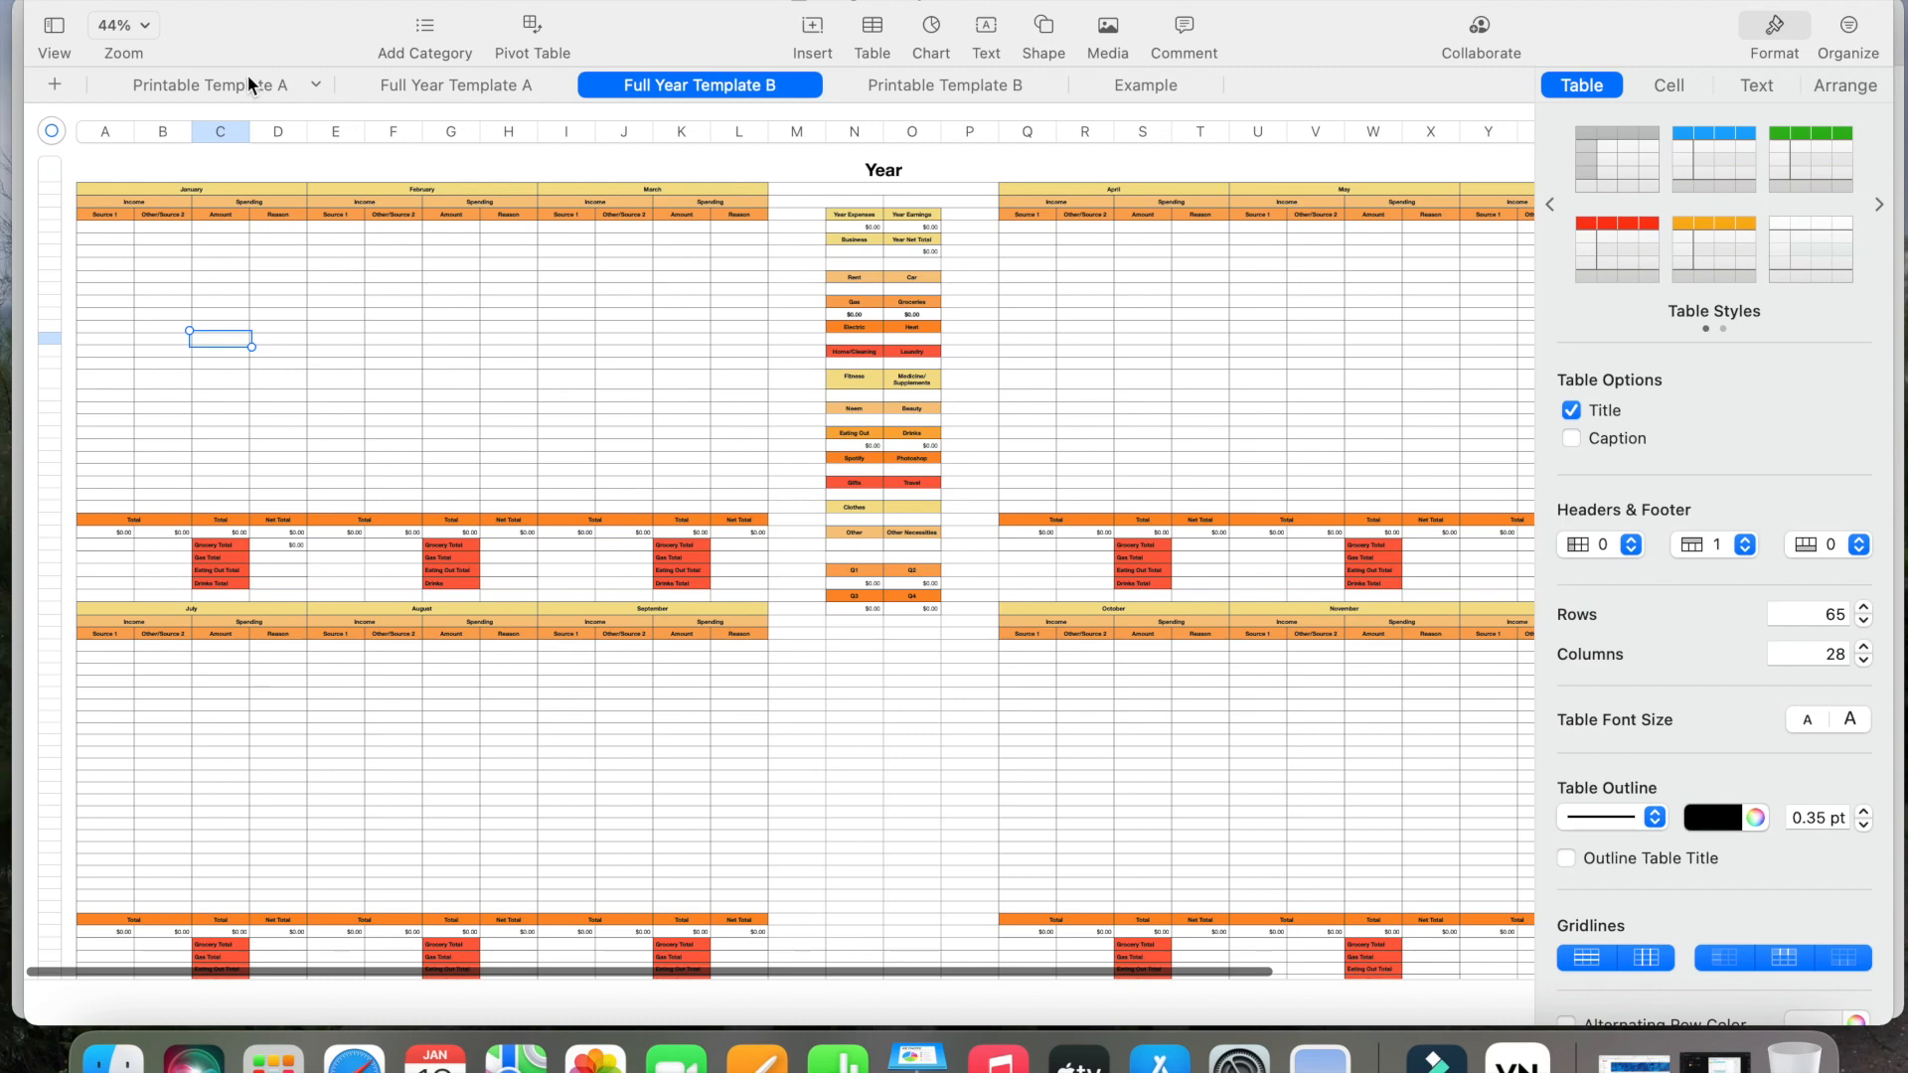
{"action": "left_click", "coordinate": [247, 76]}
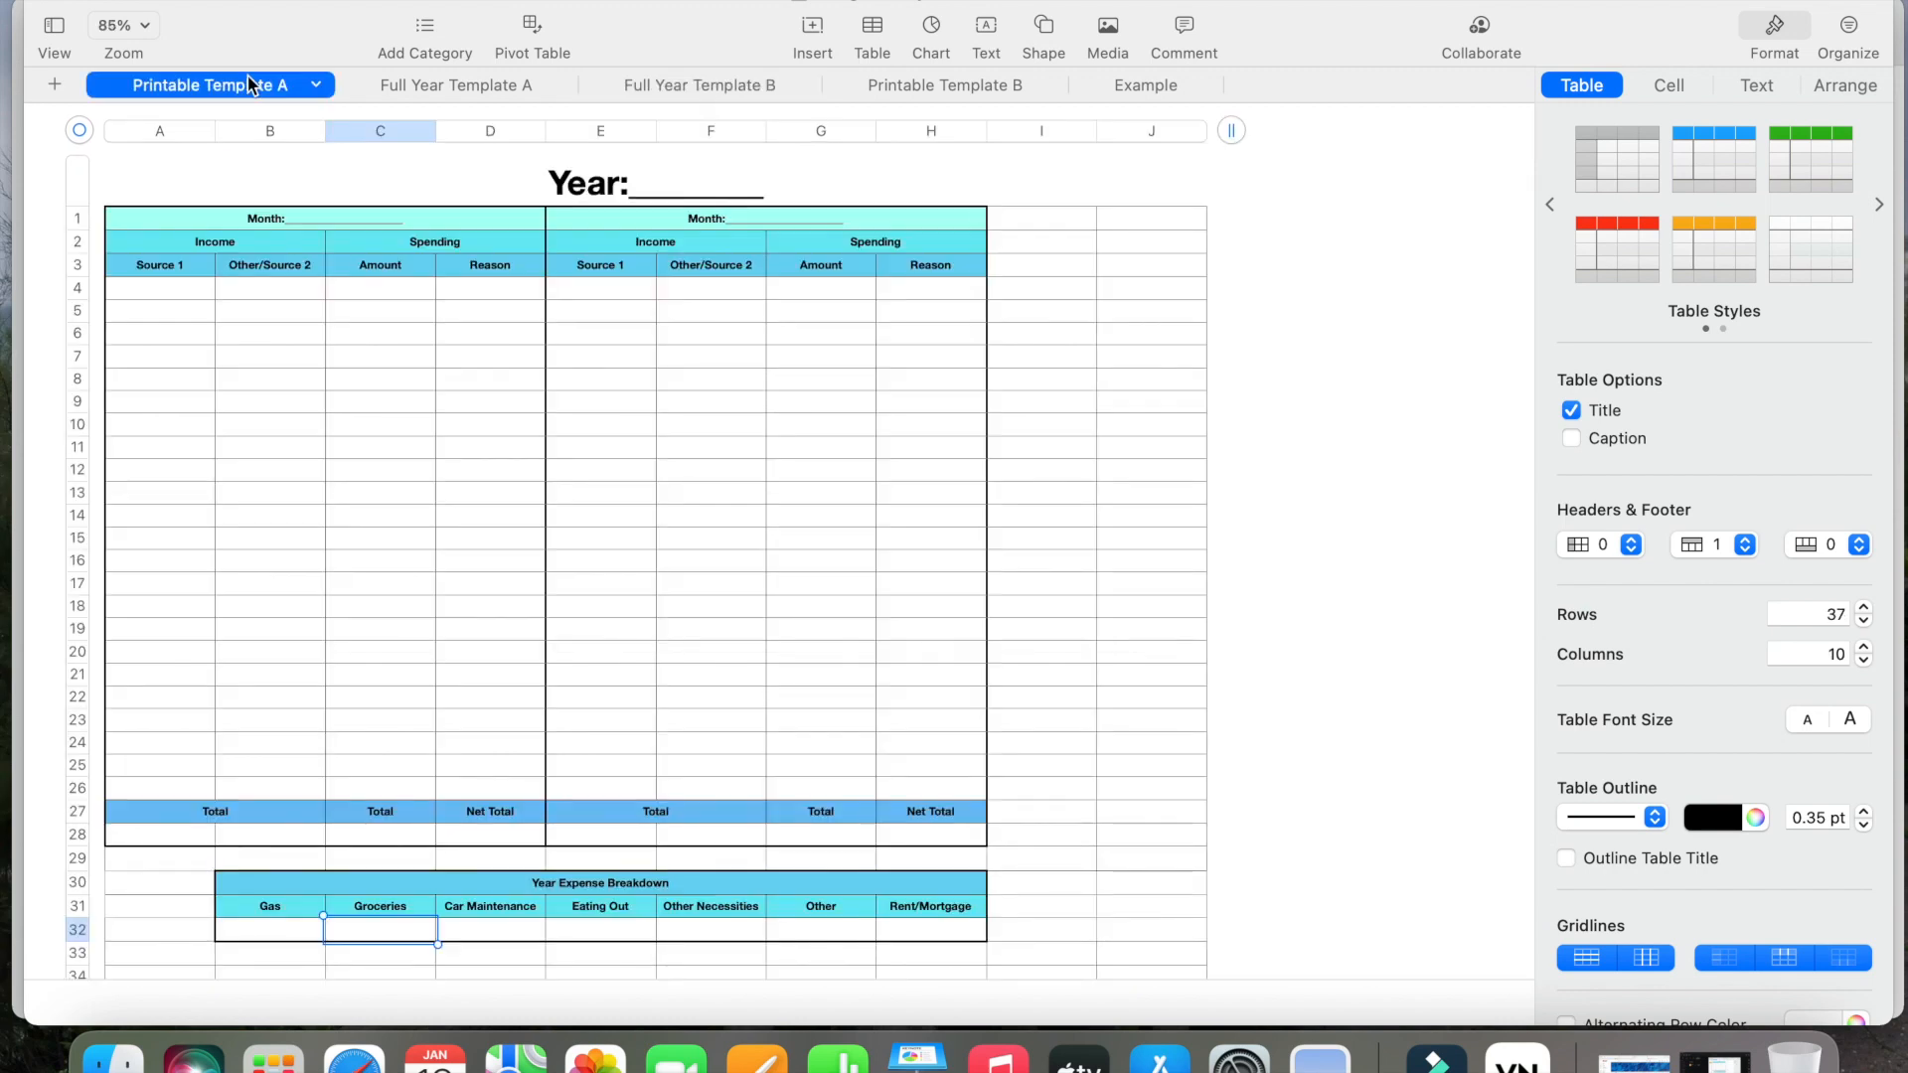
{"action": "left_click", "coordinate": [924, 84]}
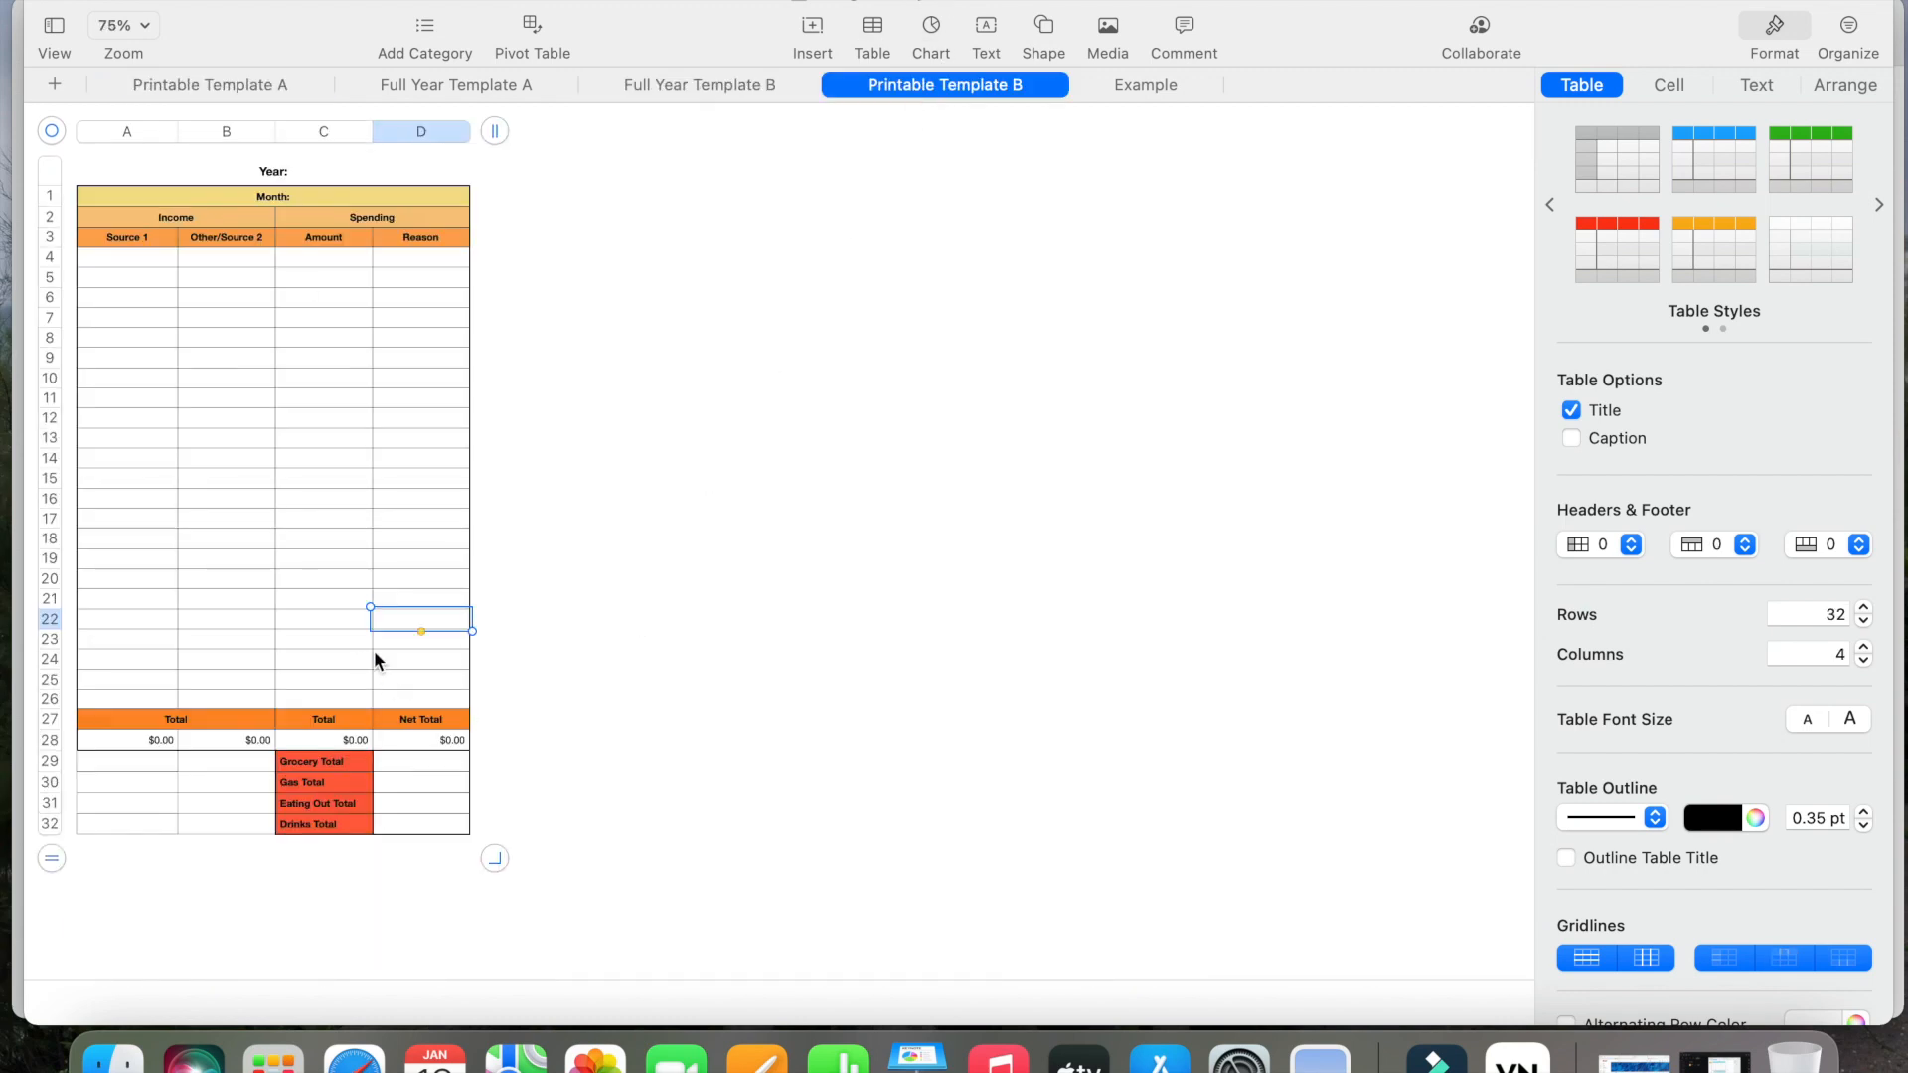
- Open Full Year Template A and review its monthly tables from January through December
{"action": "left_click", "coordinate": [468, 82]}
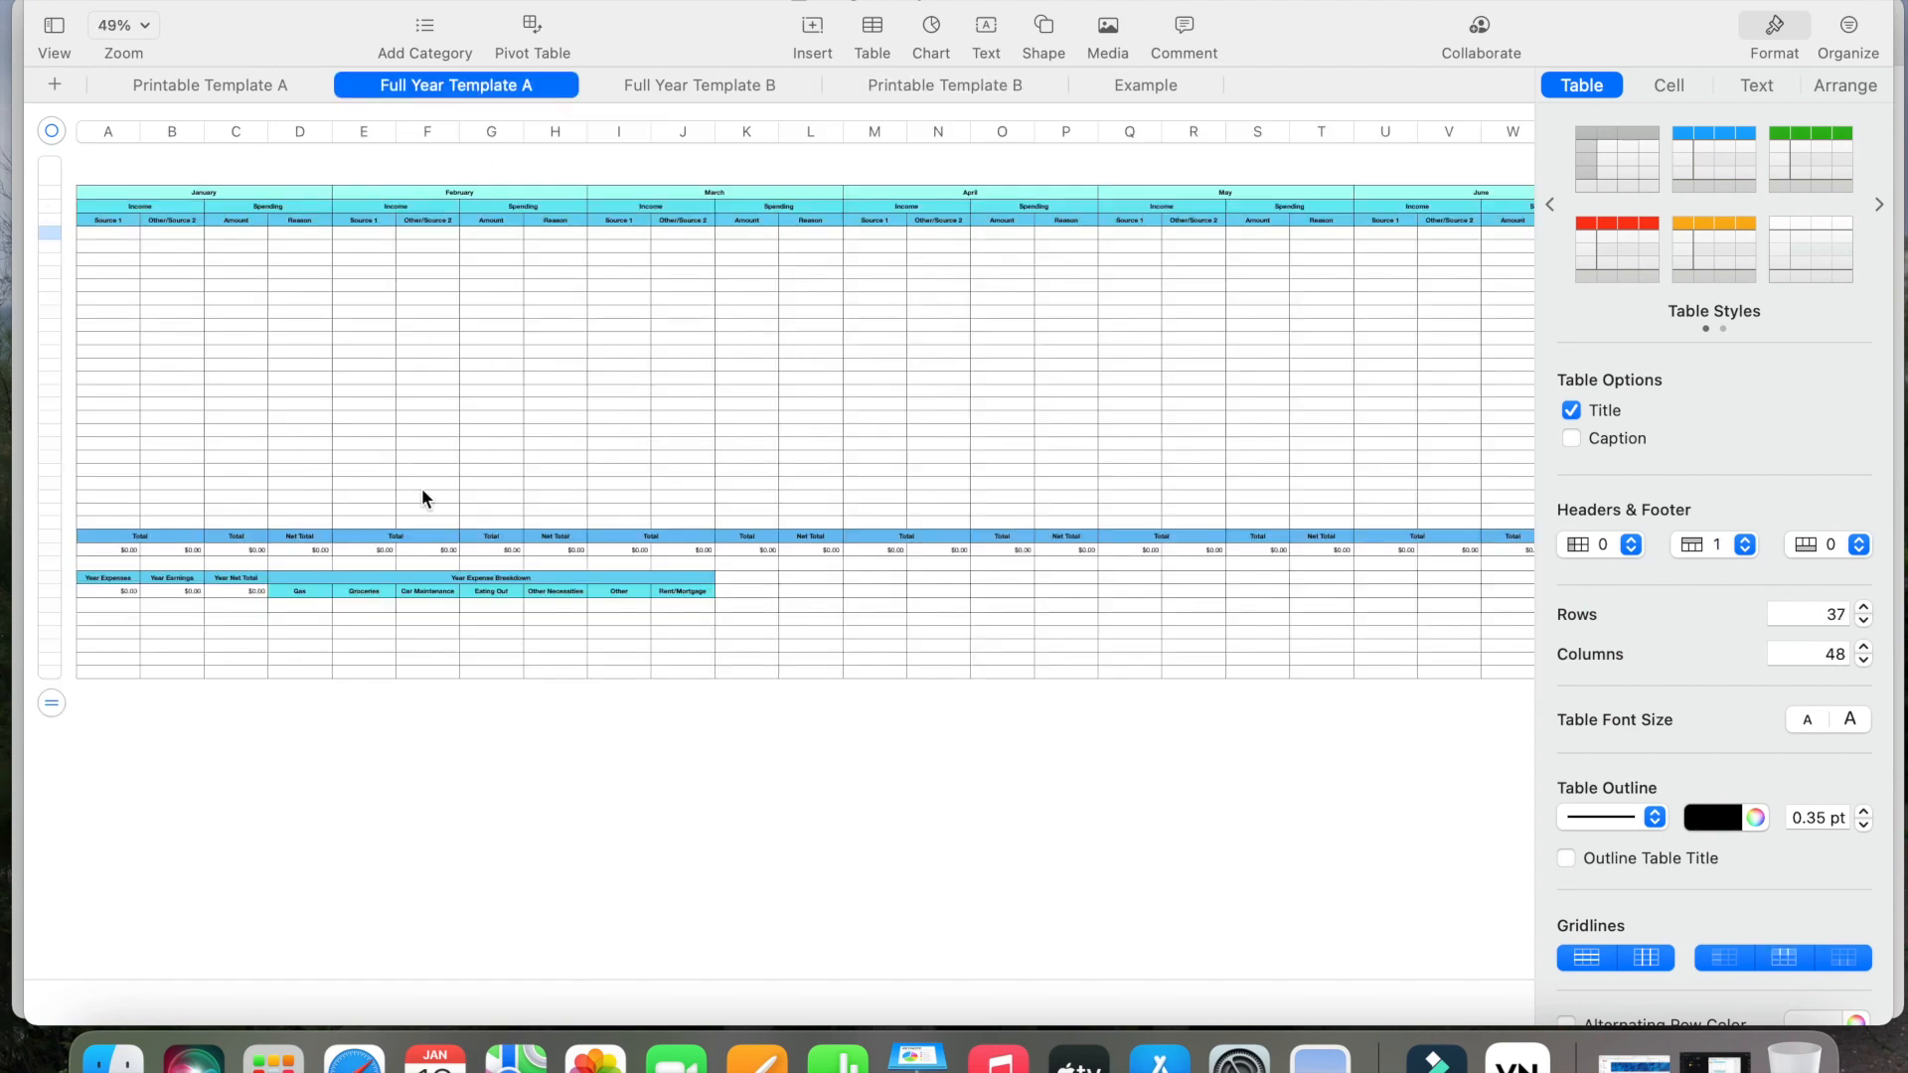
{"action": "scroll", "coordinate": [902, 421], "scroll_direction": "right", "scroll_amount": 5}
{"action": "scroll", "coordinate": [902, 421], "scroll_direction": "left", "scroll_amount": 5}
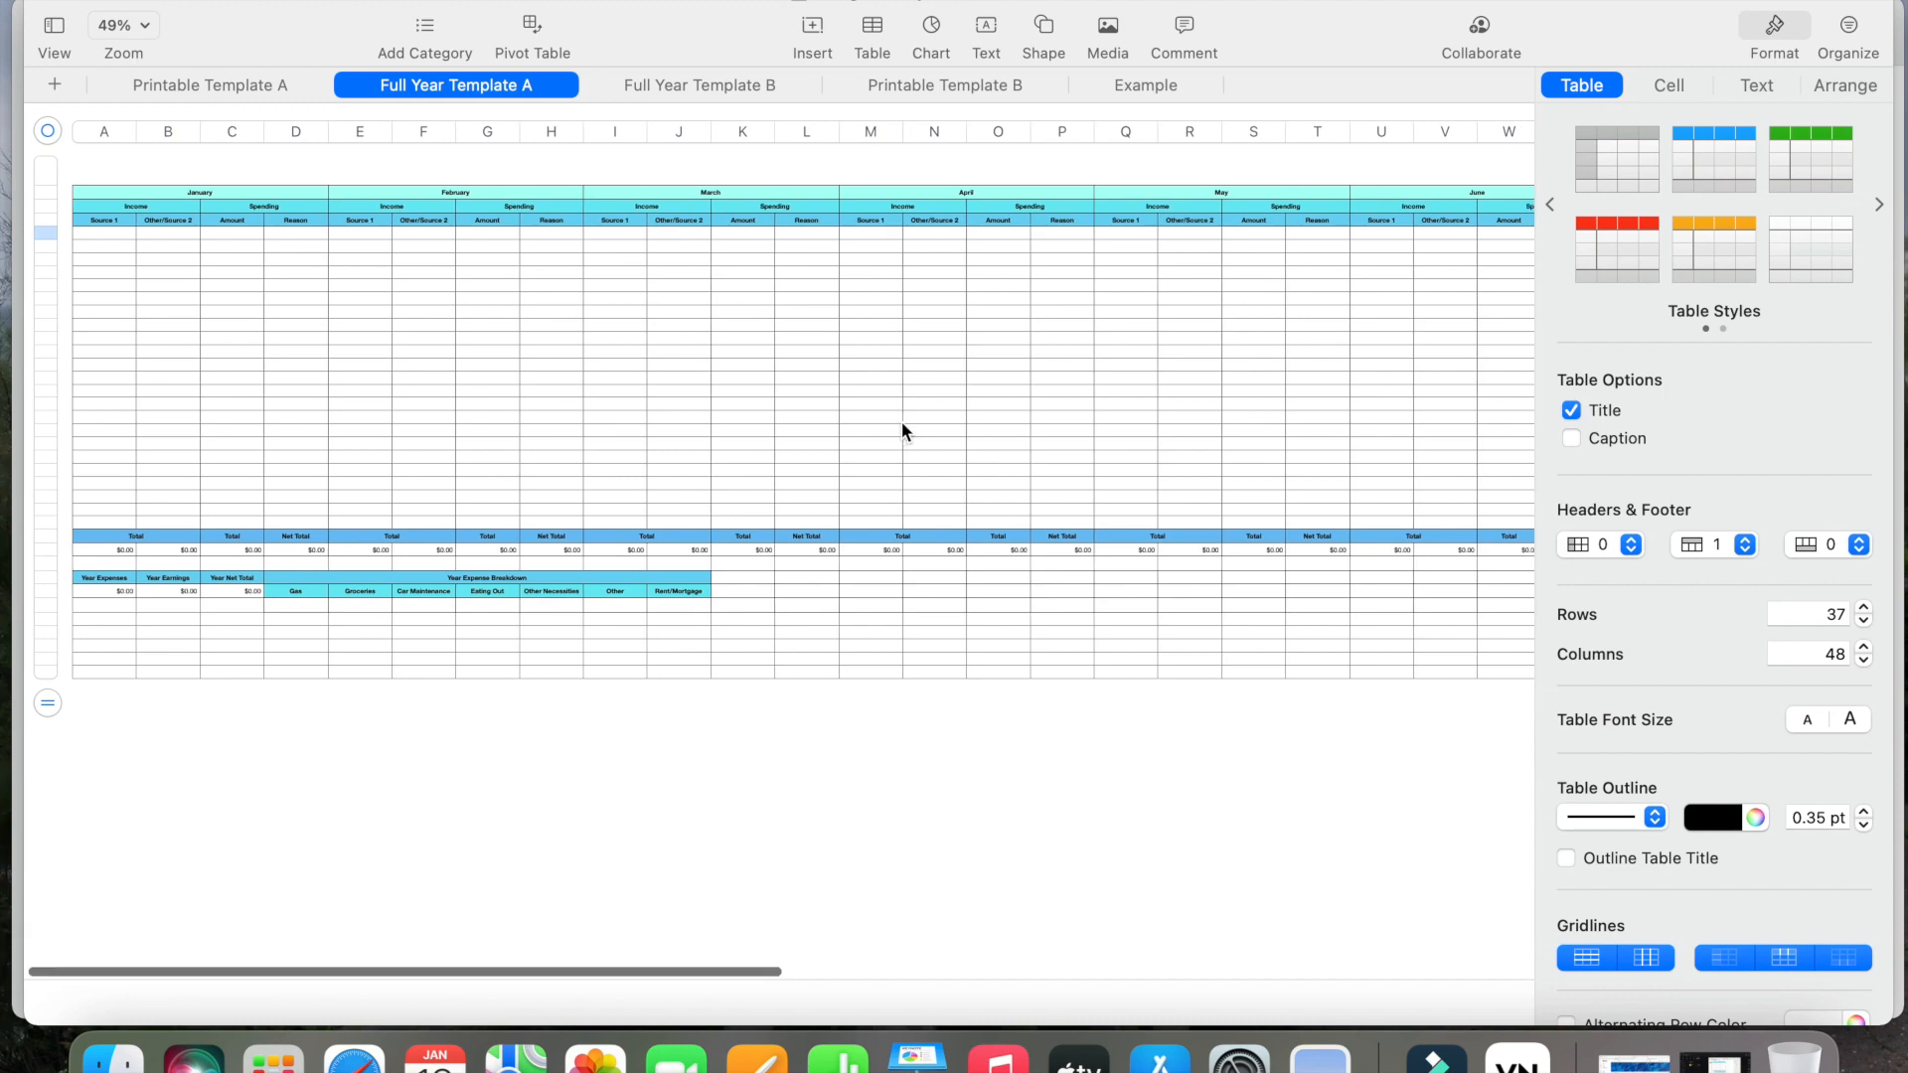
{"action": "scroll", "coordinate": [902, 422], "scroll_direction": "right", "scroll_amount": 10}
{"action": "scroll", "coordinate": [901, 431], "scroll_direction": "left", "scroll_amount": 8}
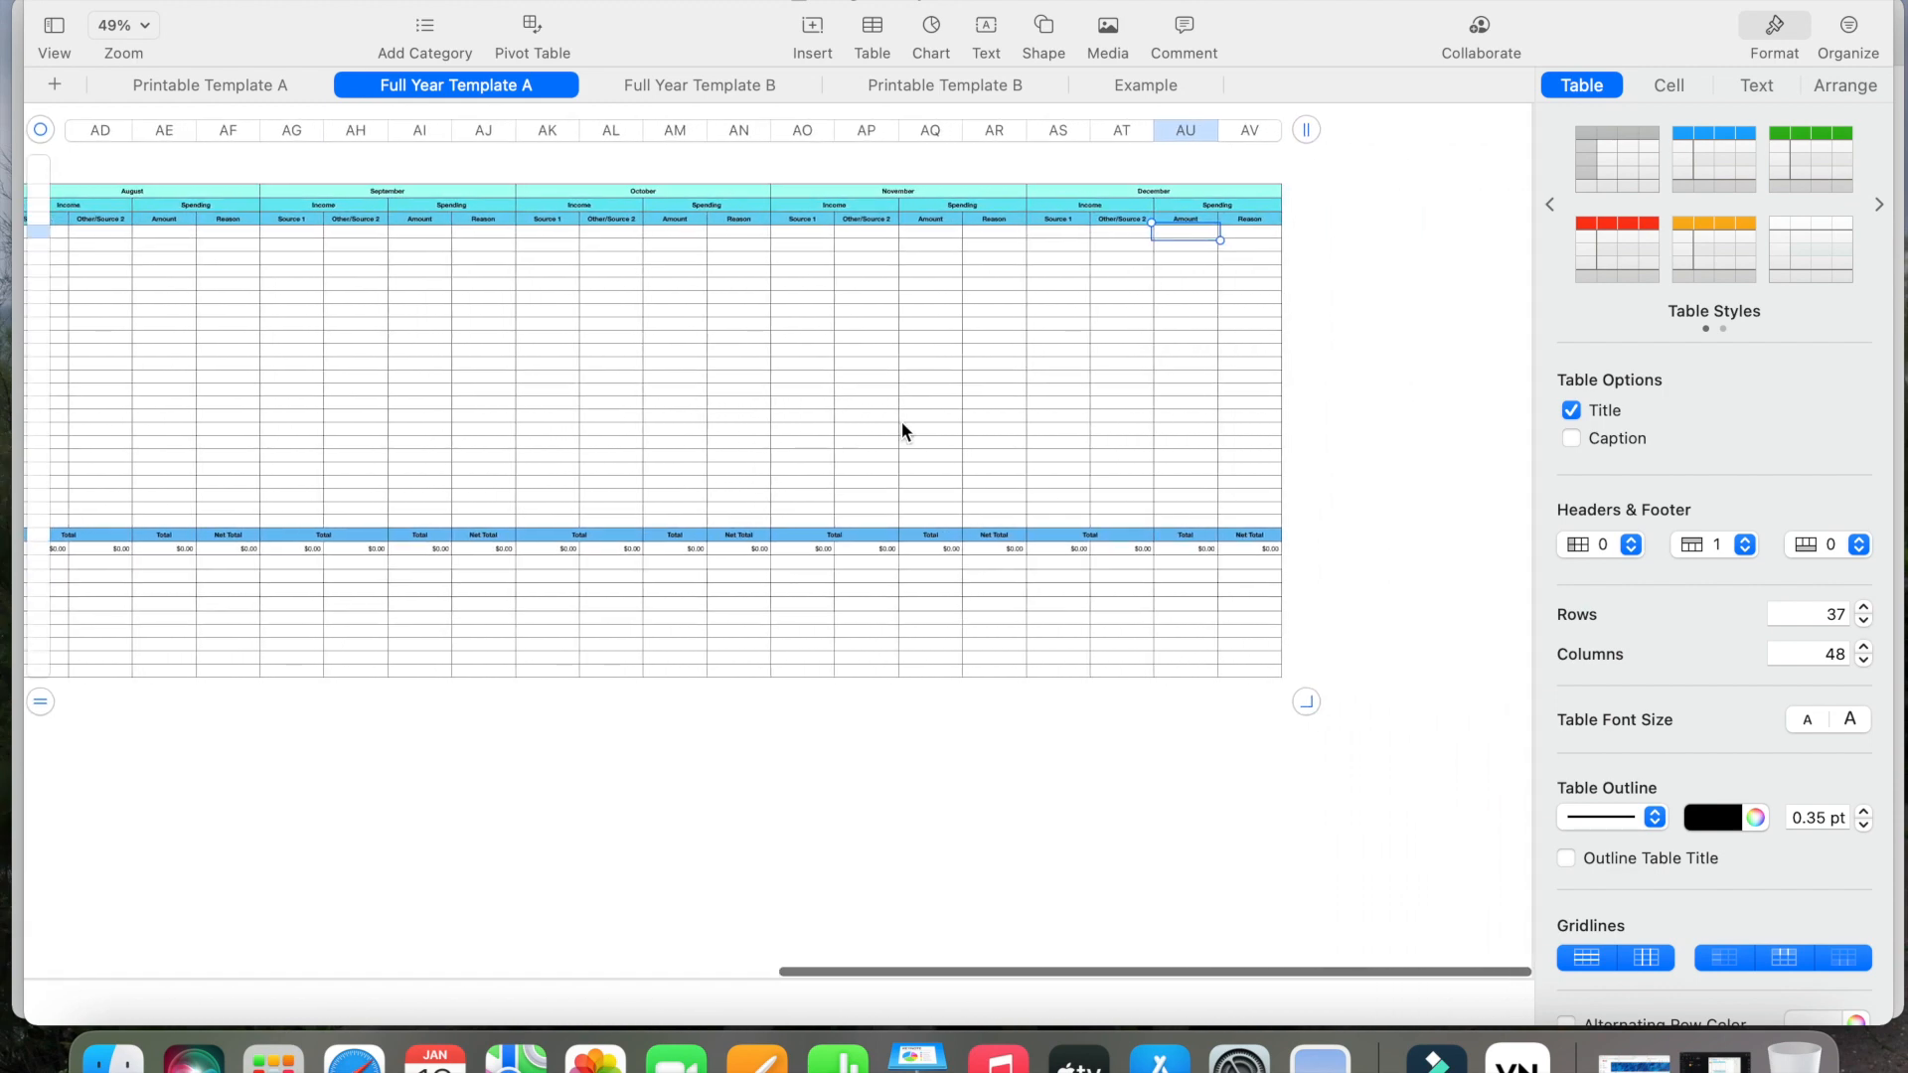
{"action": "scroll", "coordinate": [902, 426], "scroll_direction": "left", "scroll_amount": 5}
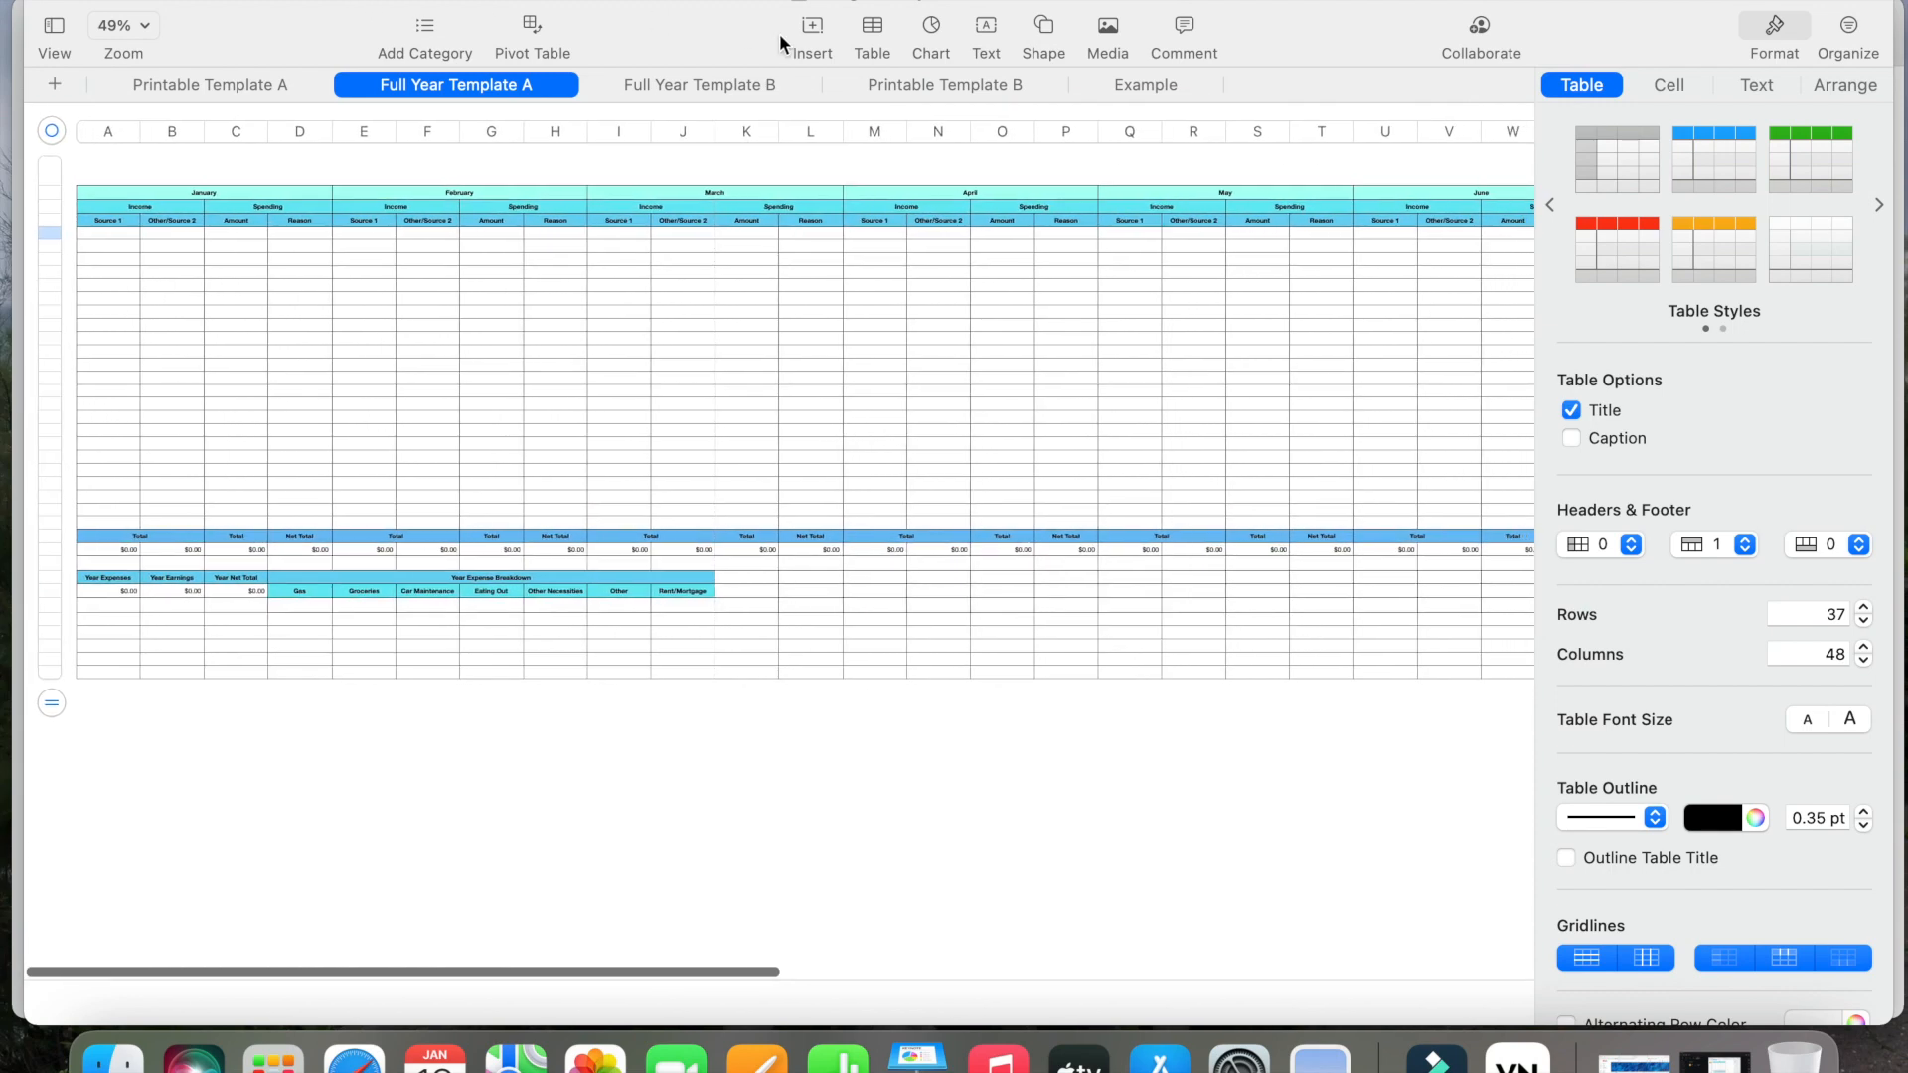
- Open Full Year Template B and look over all its monthly tables and the central yearly breakdown
{"action": "left_click", "coordinate": [716, 87]}
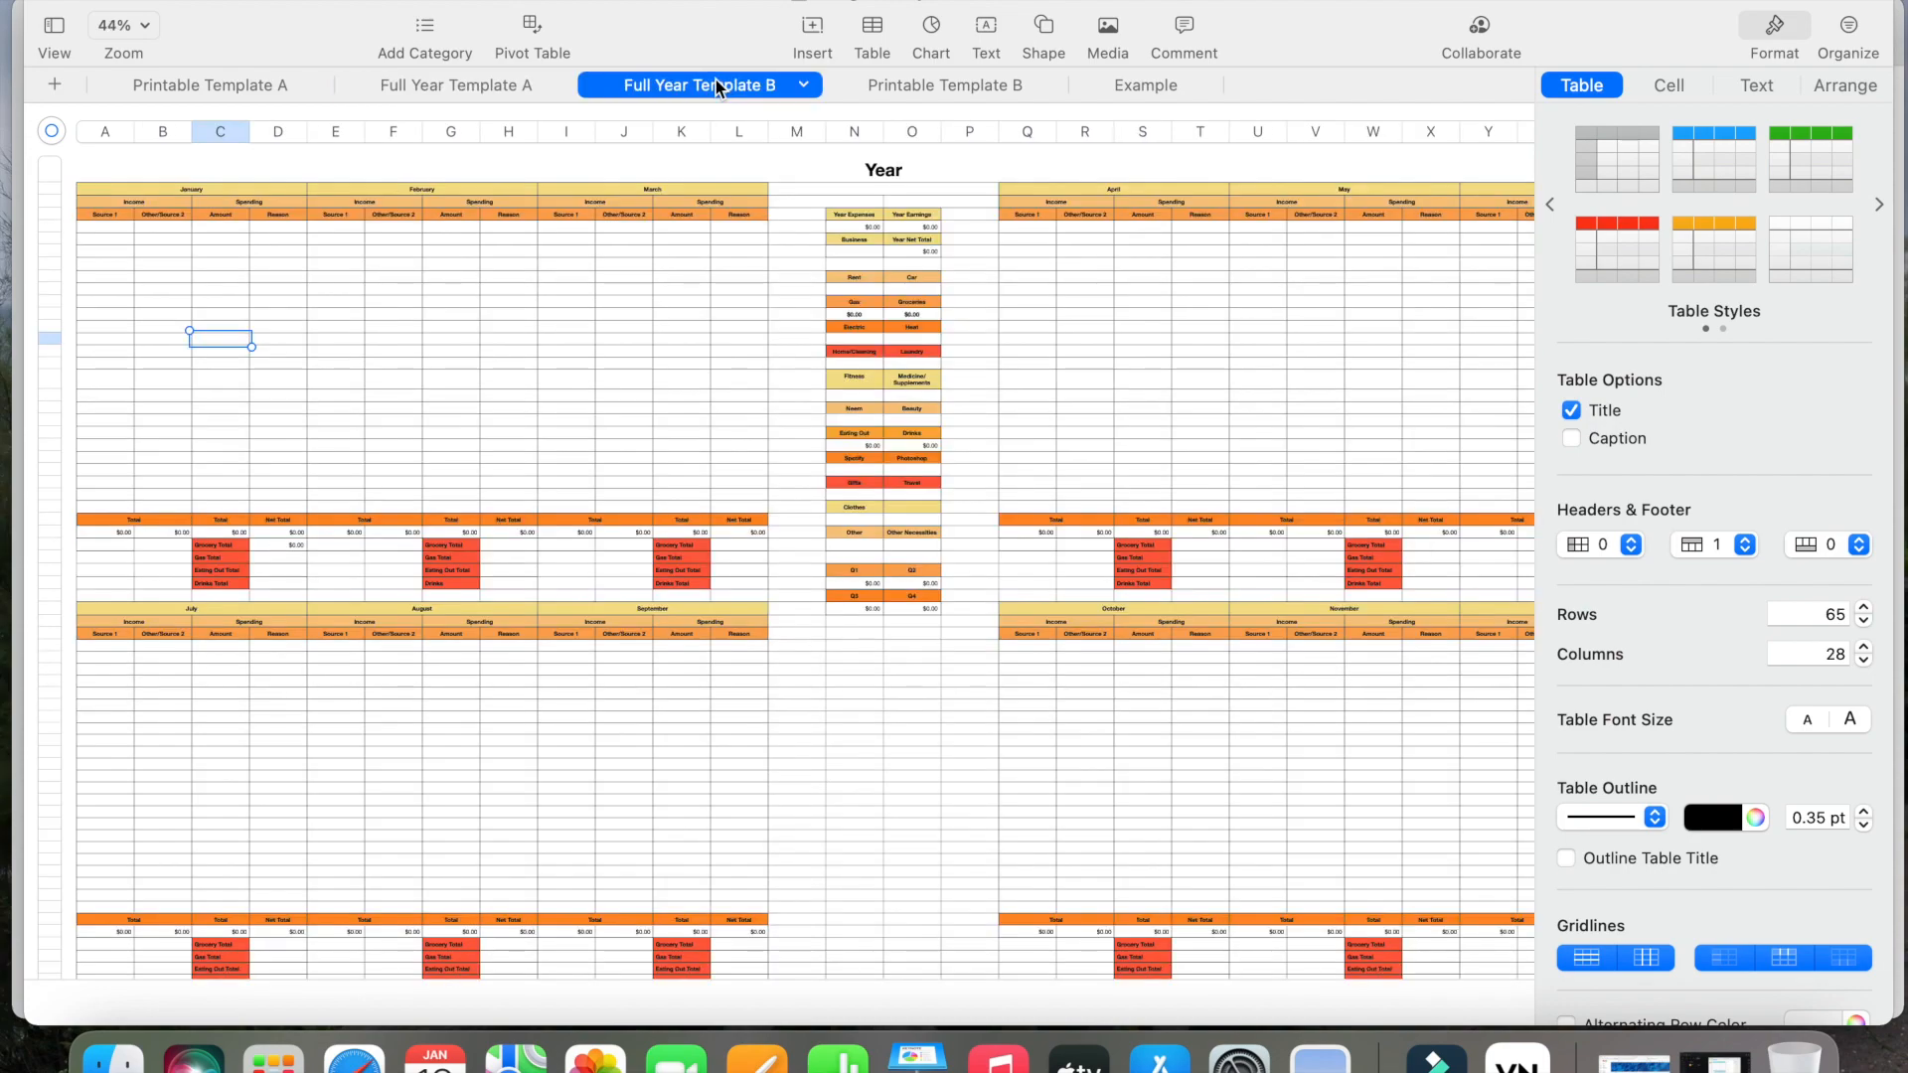
{"action": "scroll", "coordinate": [999, 618], "scroll_direction": "right", "scroll_amount": 7}
{"action": "scroll", "coordinate": [1000, 619], "scroll_direction": "down", "scroll_amount": 1}
{"action": "scroll", "coordinate": [999, 618], "scroll_direction": "left", "scroll_amount": 7}
{"action": "scroll", "coordinate": [1000, 618], "scroll_direction": "up", "scroll_amount": 1}
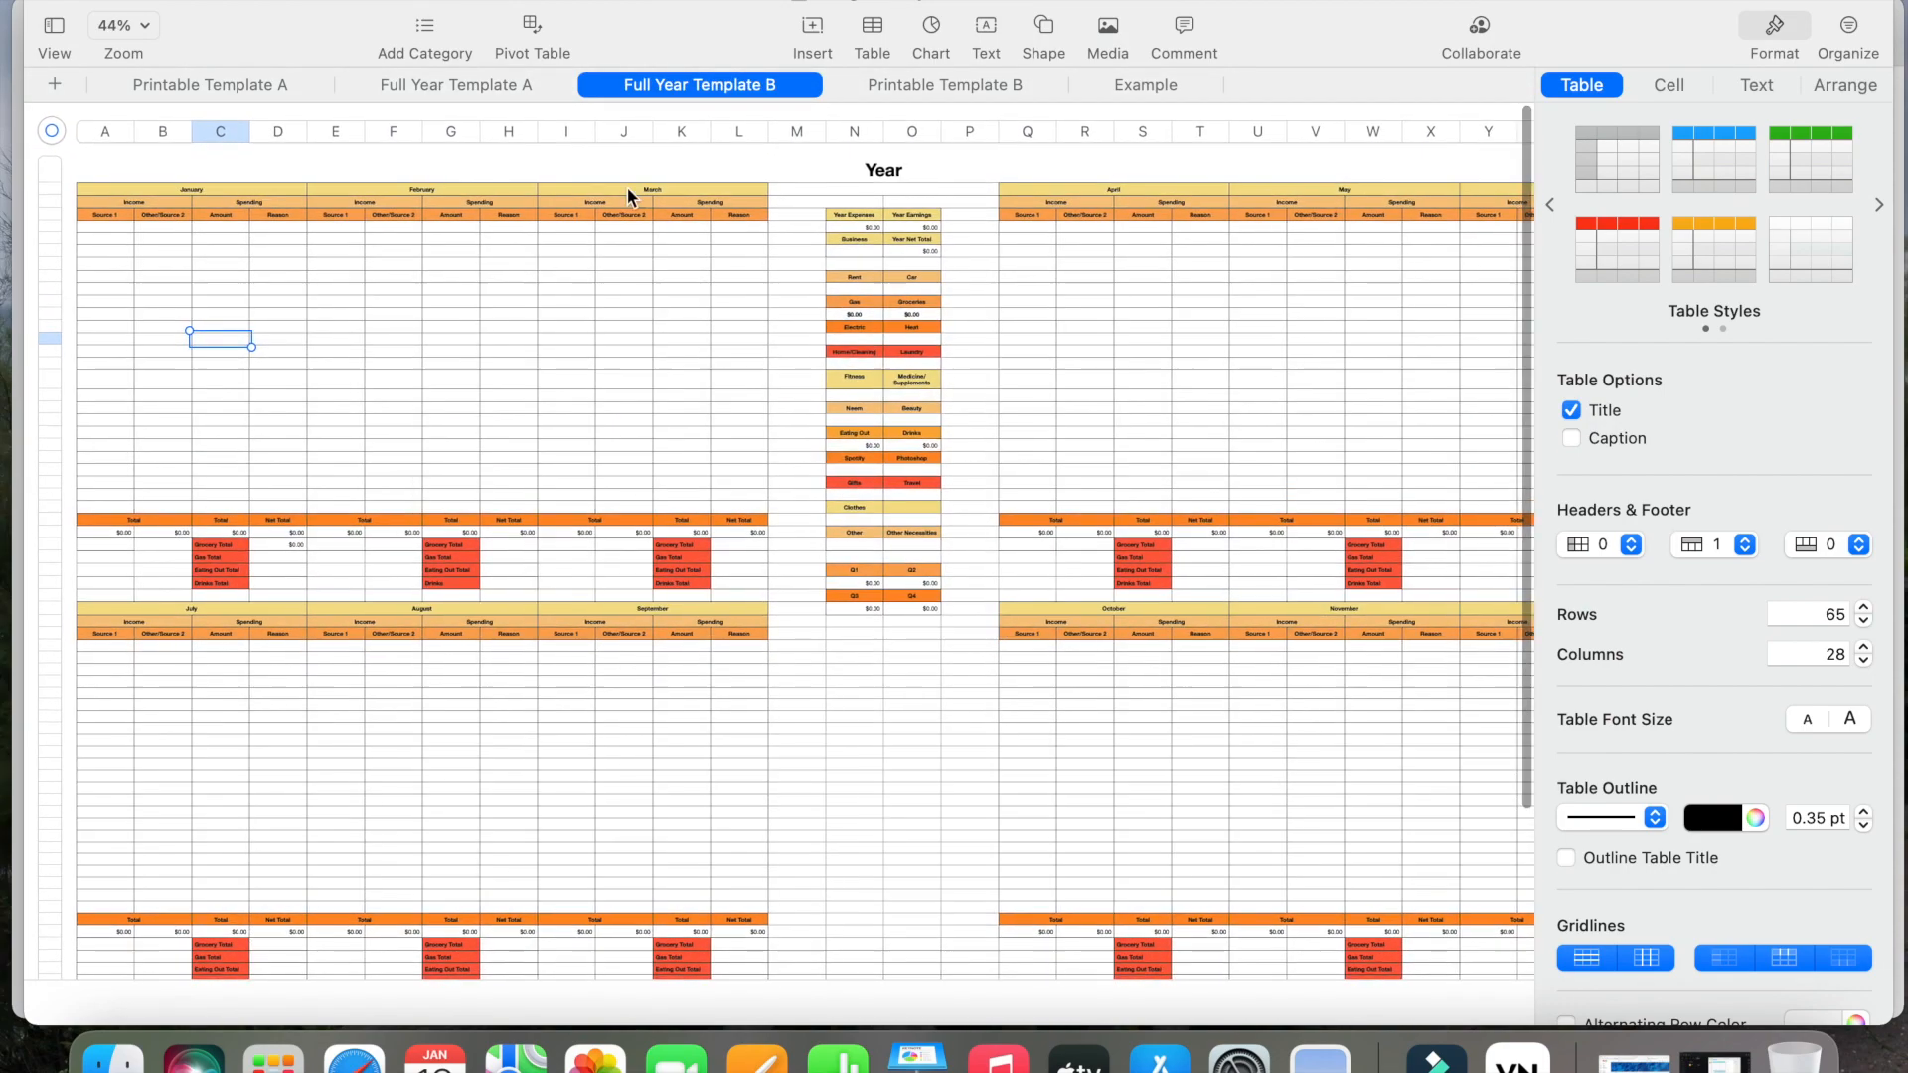
- Switch back to Full Year Template A and examine the December columns, returning to the yearly breakdown below January
{"action": "left_click", "coordinate": [439, 84]}
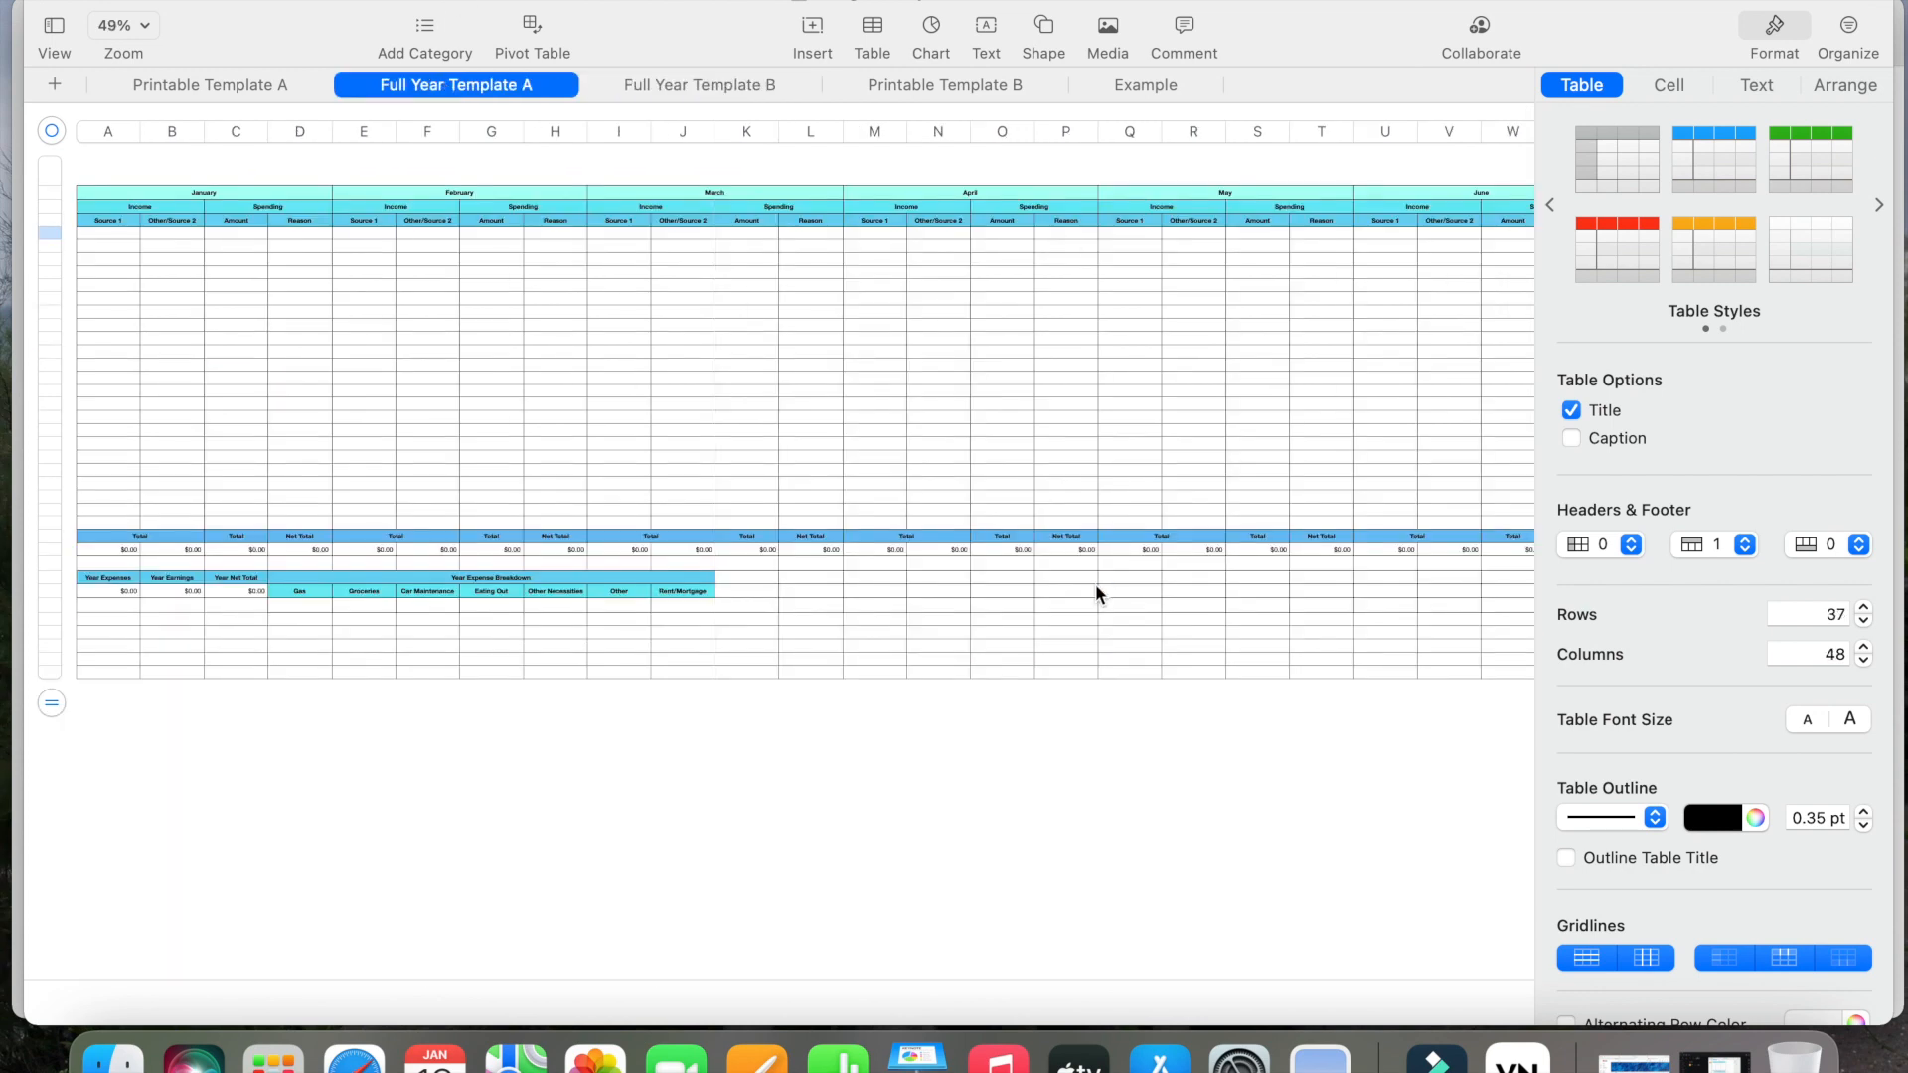
{"action": "scroll", "coordinate": [1167, 388], "scroll_direction": "right", "scroll_amount": 15}
{"action": "scroll", "coordinate": [1169, 388], "scroll_direction": "left", "scroll_amount": 15}
{"action": "scroll", "coordinate": [1168, 387], "scroll_direction": "right", "scroll_amount": 16}
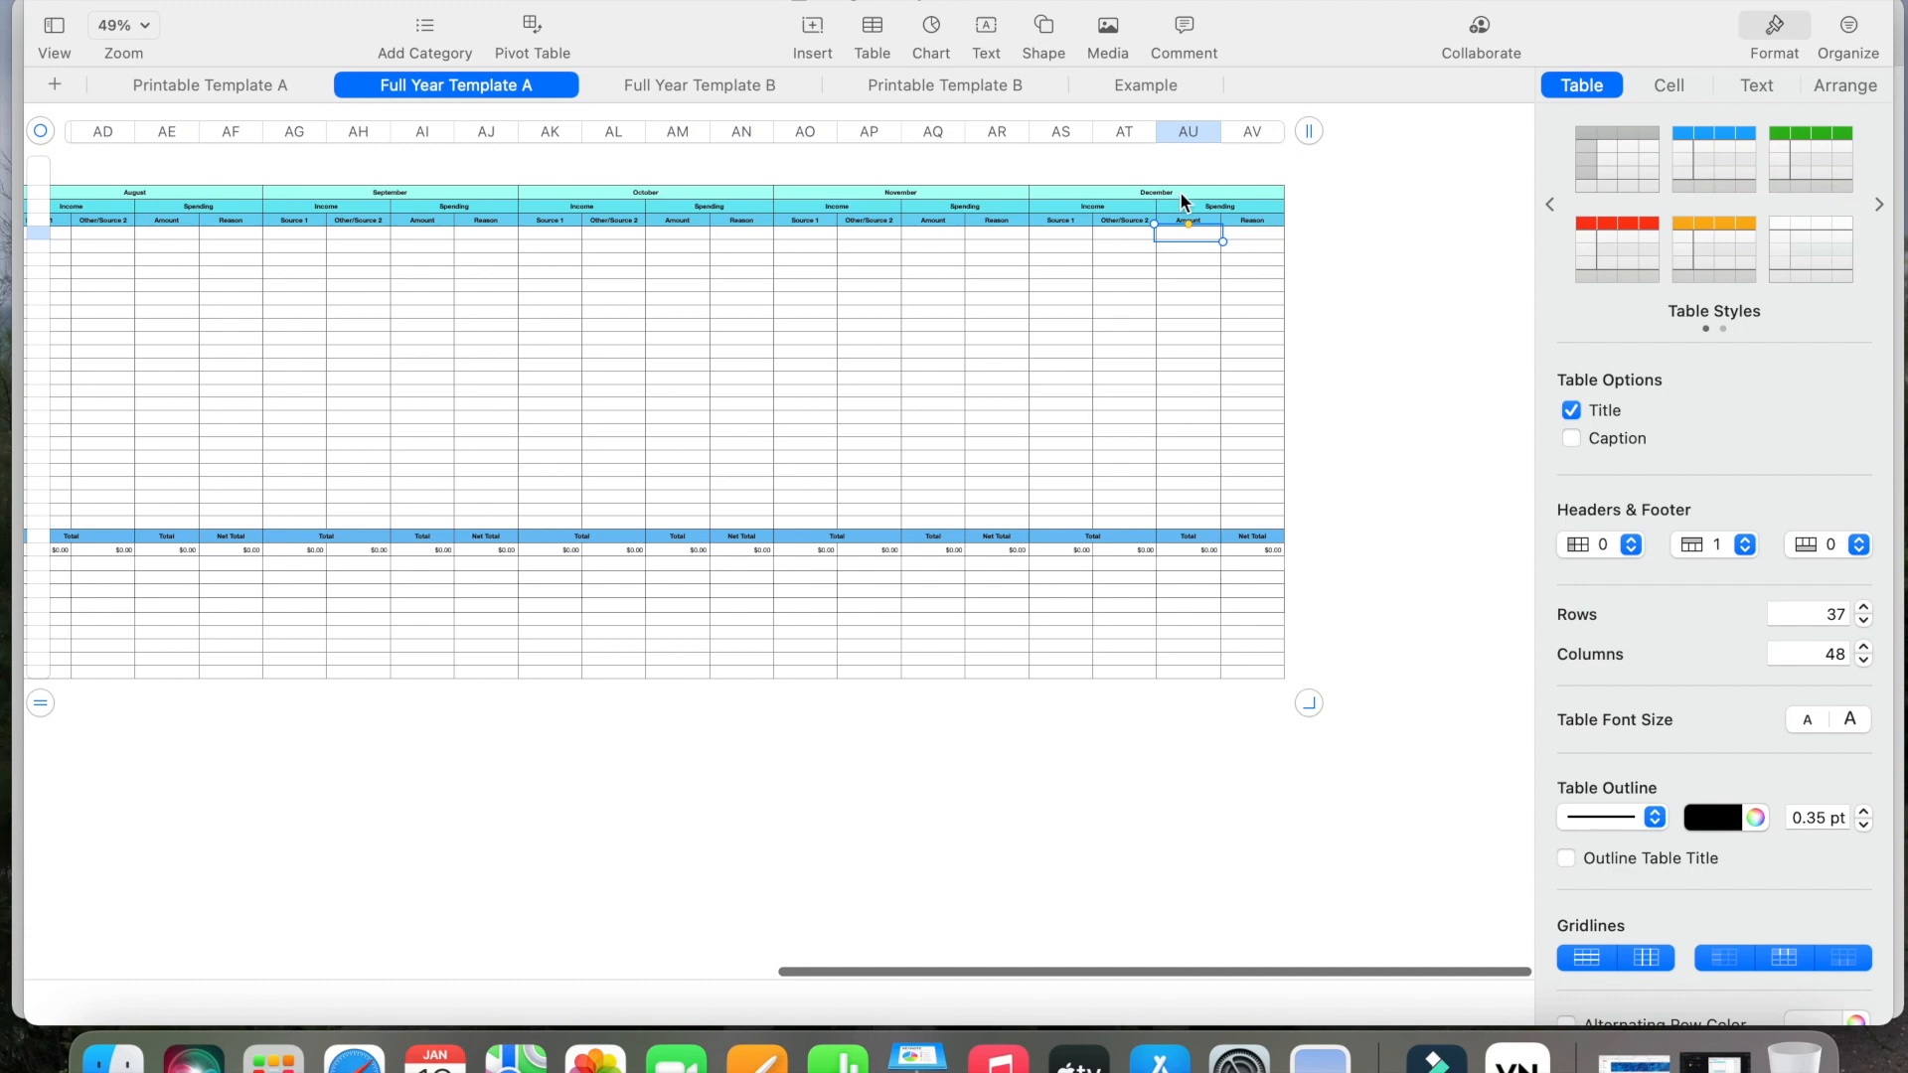
{"action": "left_click", "coordinate": [1151, 385]}
{"action": "scroll", "coordinate": [1151, 385], "scroll_direction": "left", "scroll_amount": 2}
{"action": "scroll", "coordinate": [1093, 396], "scroll_direction": "left", "scroll_amount": 15}
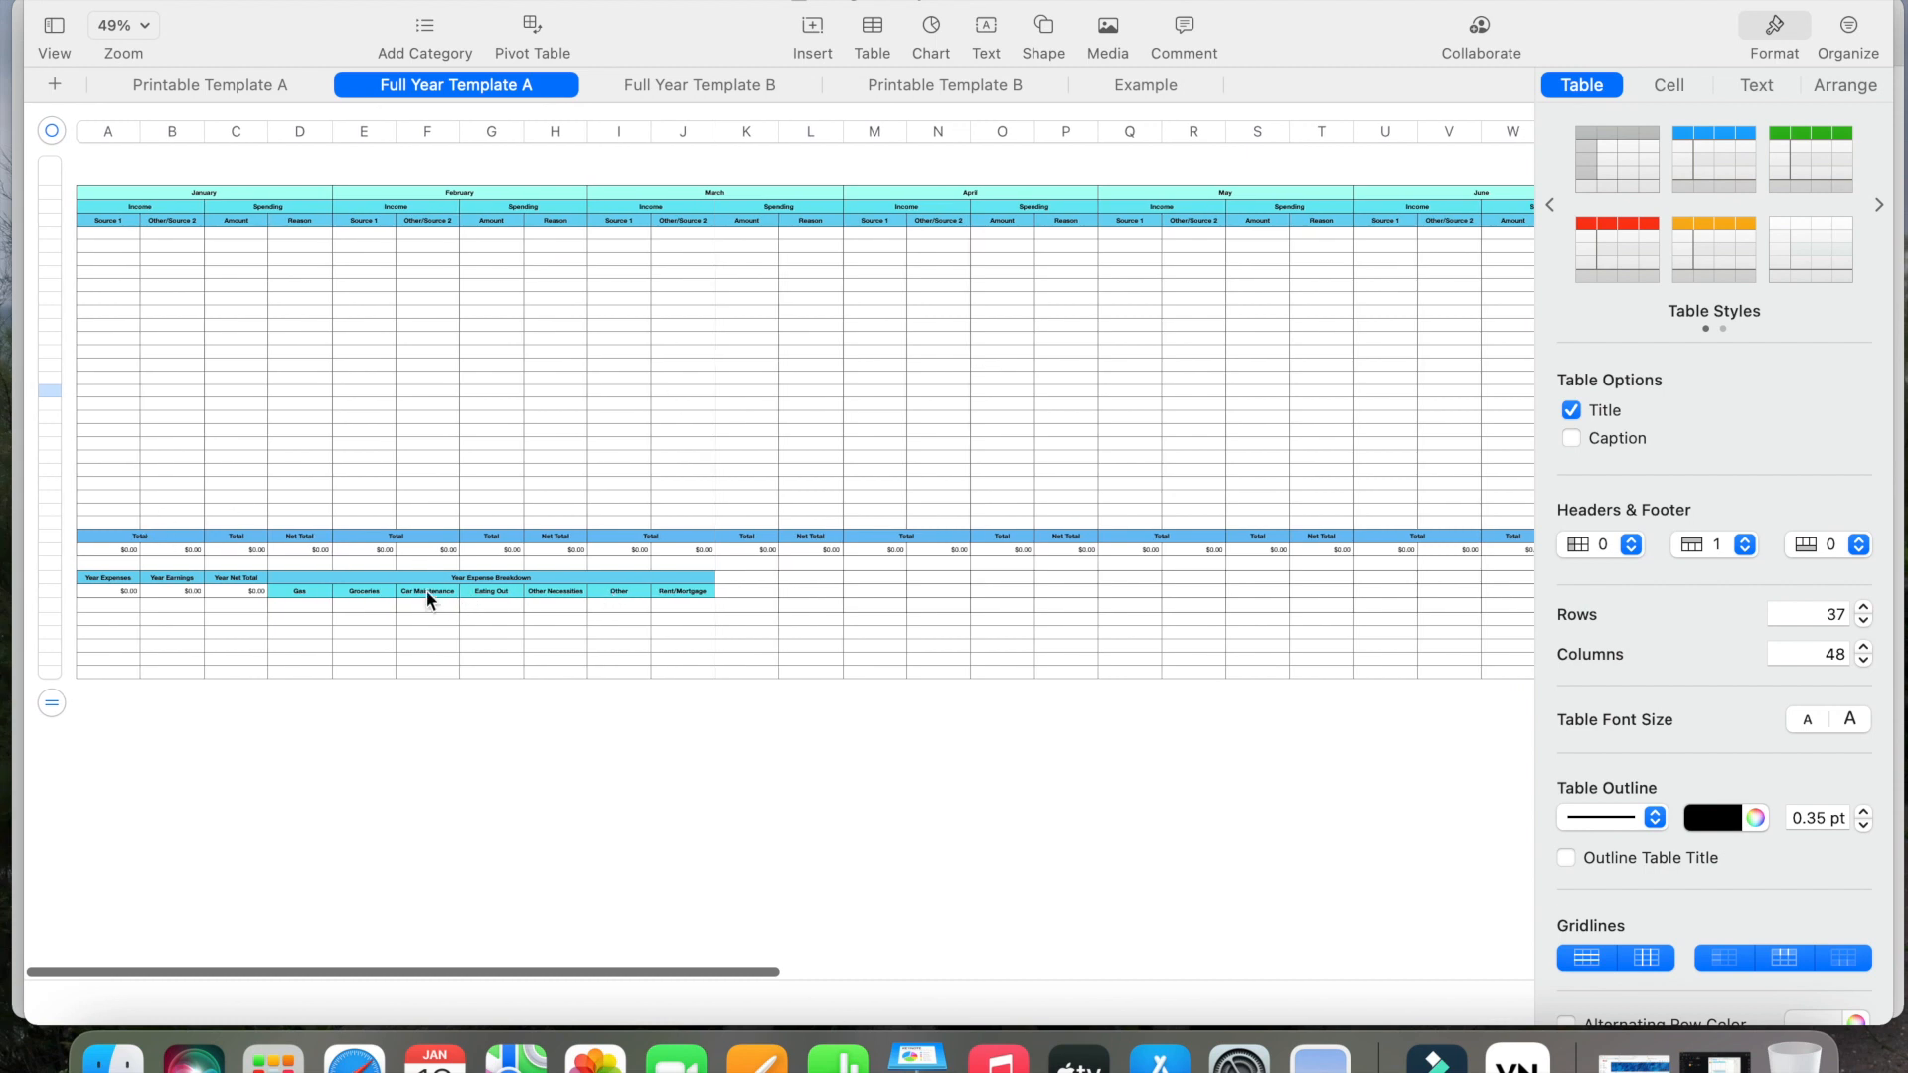
- Deselect the table in Full Year Template A and view its last months up to December
{"action": "mouse_move", "coordinate": [337, 598]}
{"action": "left_mouse_down"}
{"action": "mouse_move", "coordinate": [672, 614]}
{"action": "mouse_move", "coordinate": [319, 608]}
{"action": "left_mouse_up"}
{"action": "left_click", "coordinate": [1095, 681]}
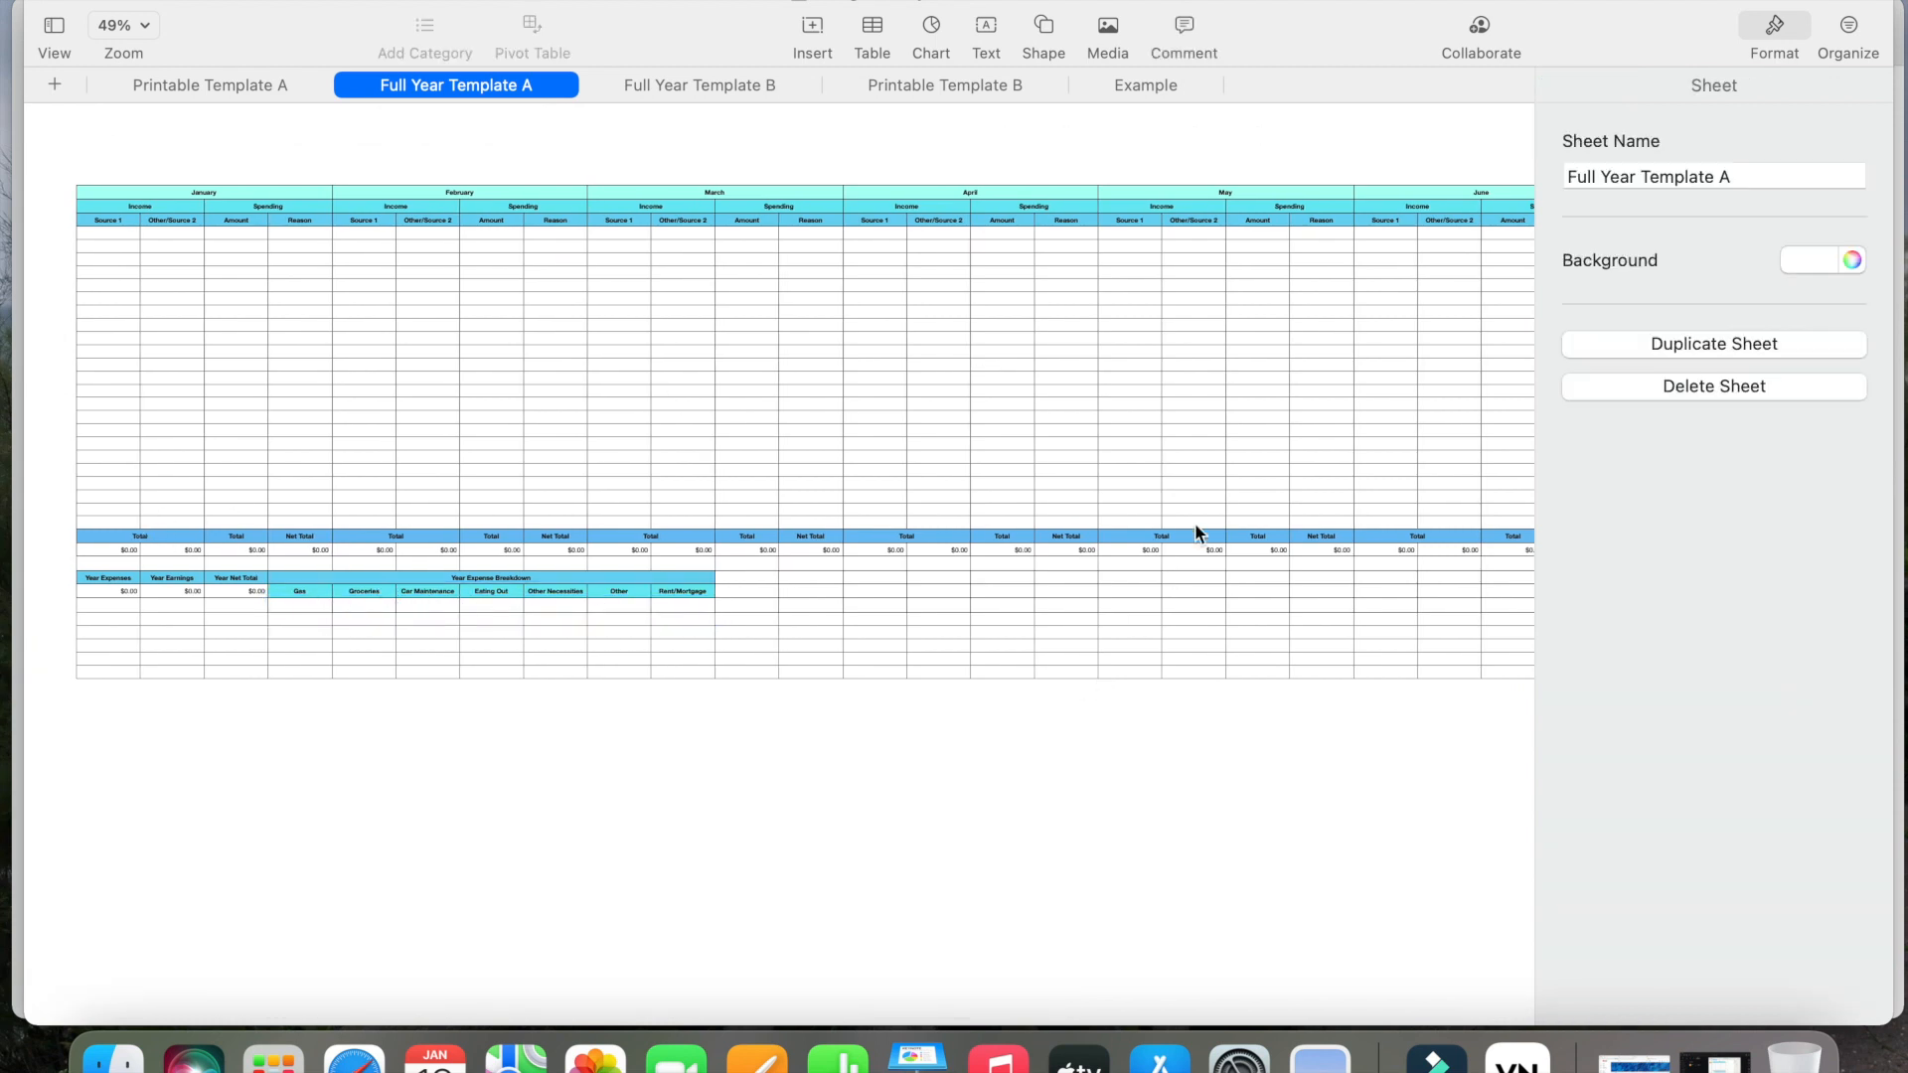
{"action": "scroll", "coordinate": [1194, 533], "scroll_direction": "right", "scroll_amount": 10}
{"action": "scroll", "coordinate": [1196, 526], "scroll_direction": "right", "scroll_amount": 8}
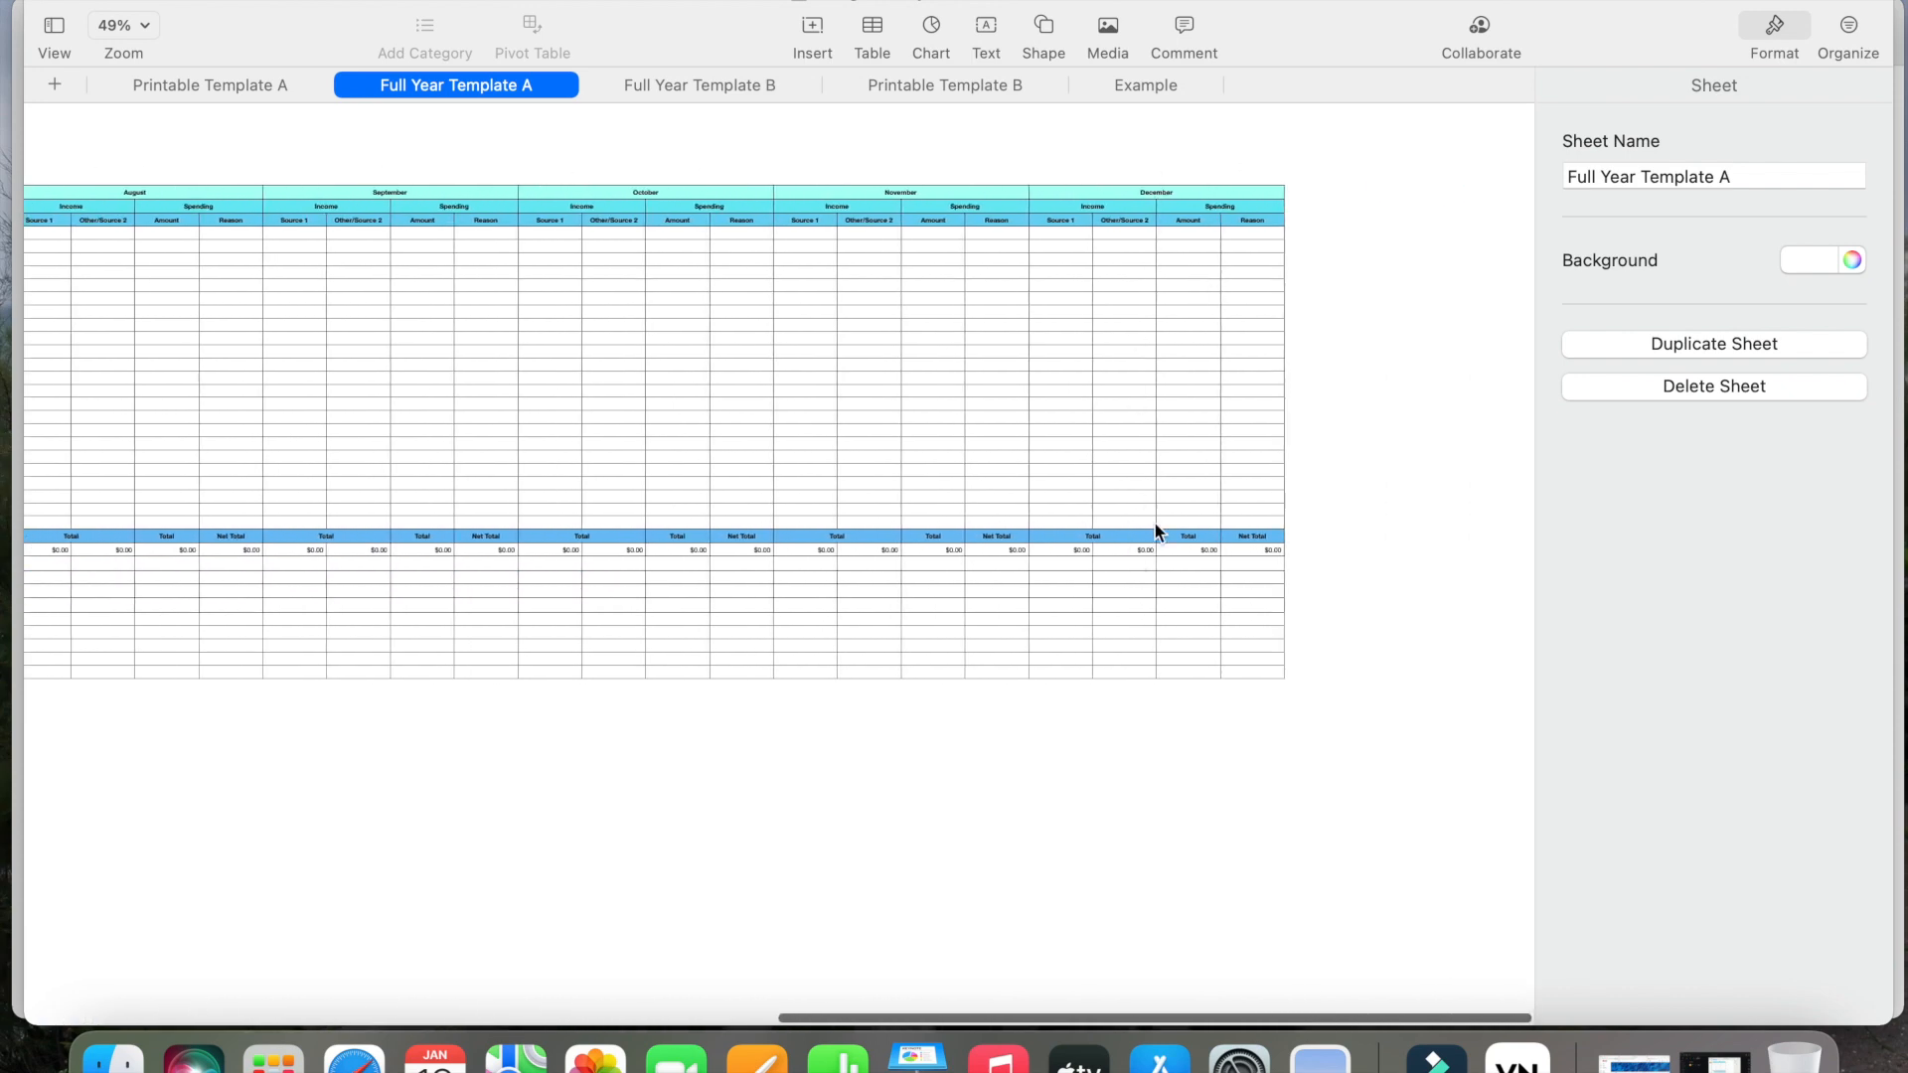
- Return to January in Full Year Template A, and compare its layout with the month blocks and central yearly breakdown in Full Year Template B
{"action": "scroll", "coordinate": [1156, 531], "scroll_direction": "left", "scroll_amount": 15}
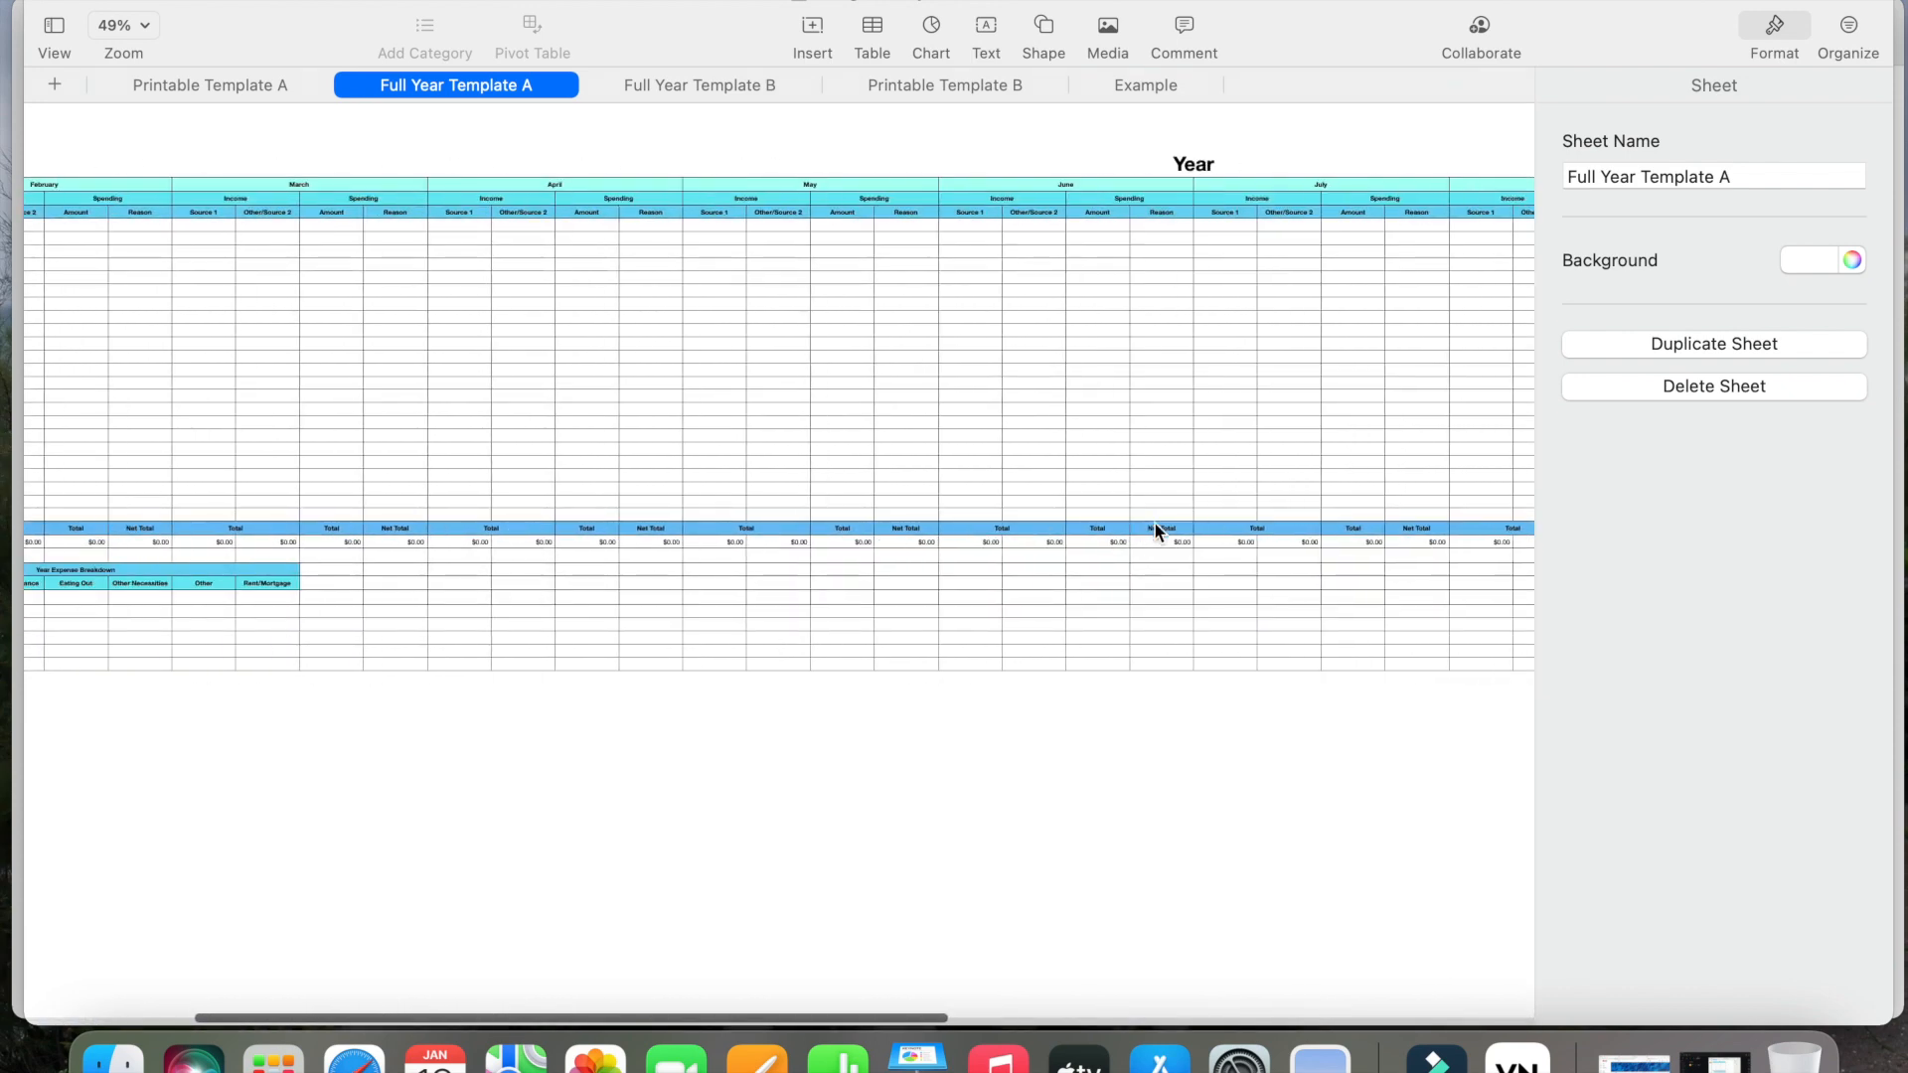
{"action": "scroll", "coordinate": [789, 600], "scroll_direction": "left", "scroll_amount": 5}
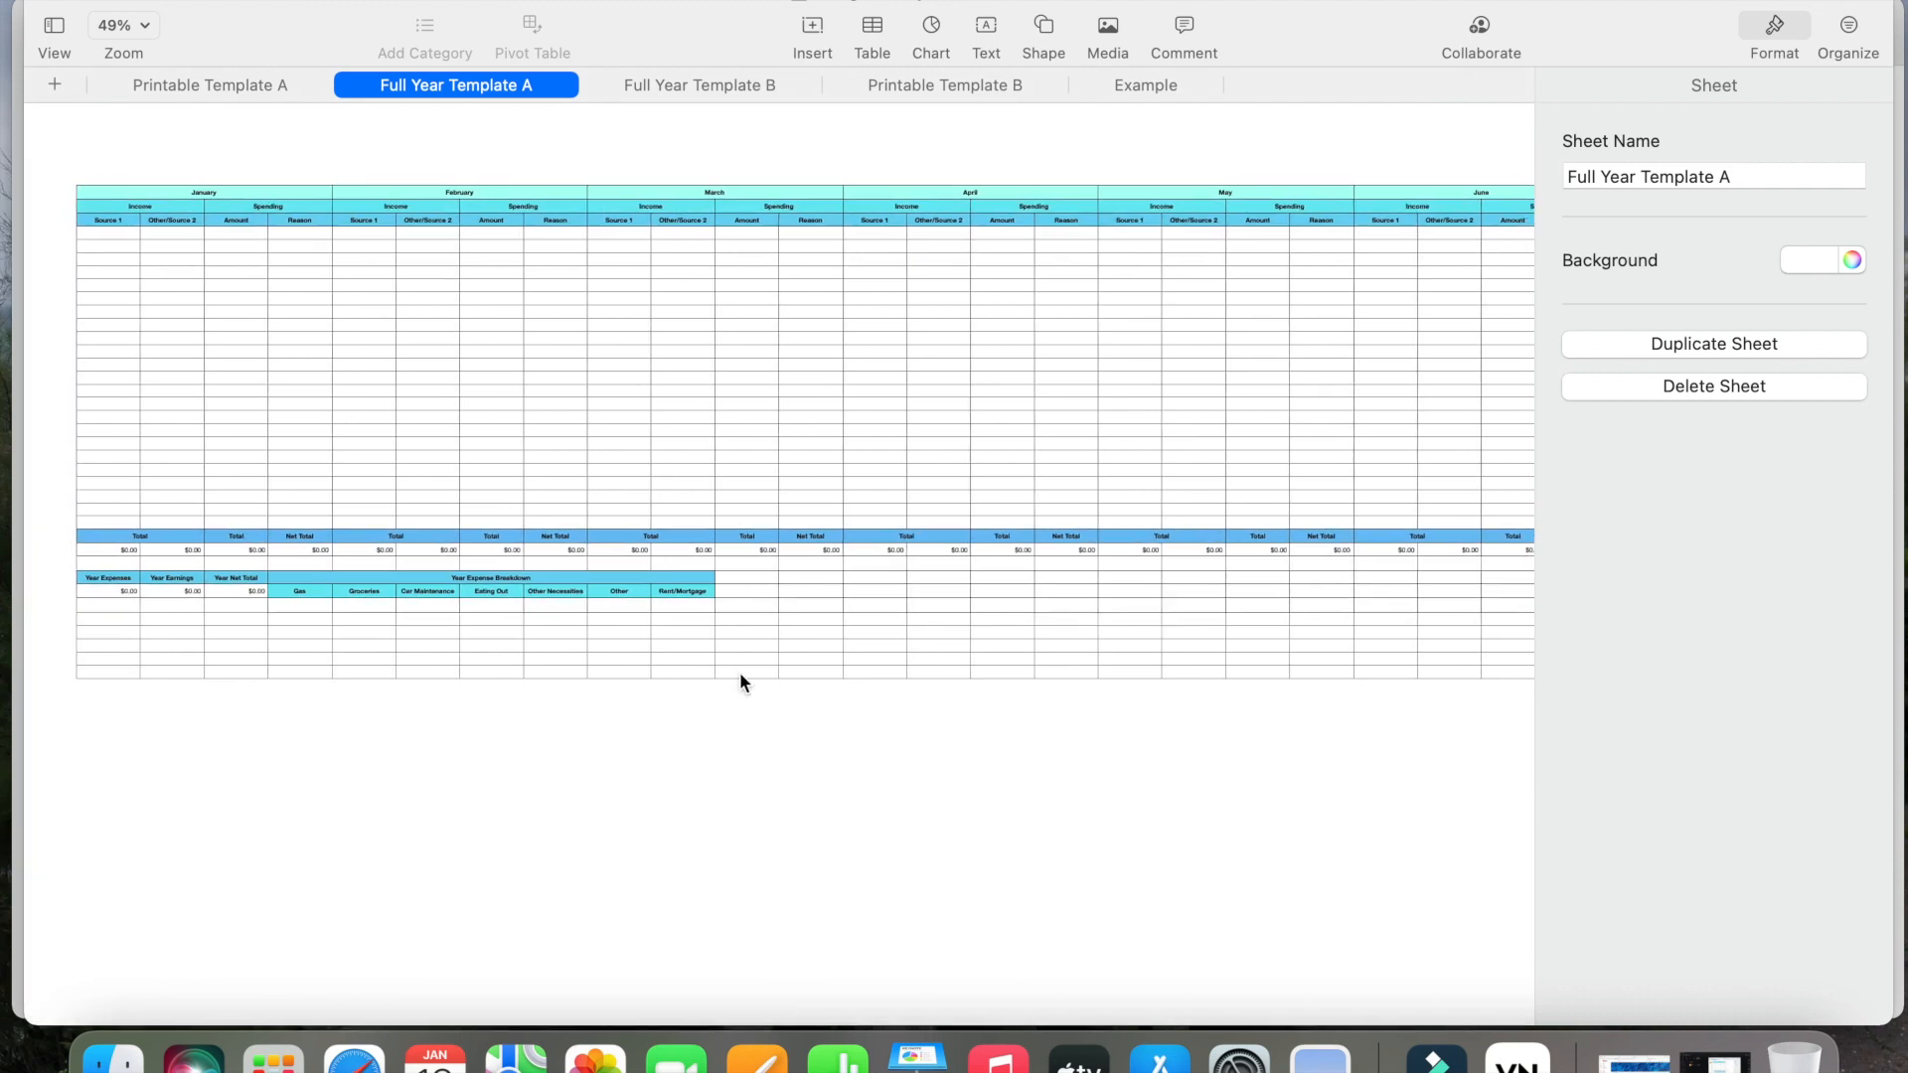
{"action": "left_click", "coordinate": [703, 80]}
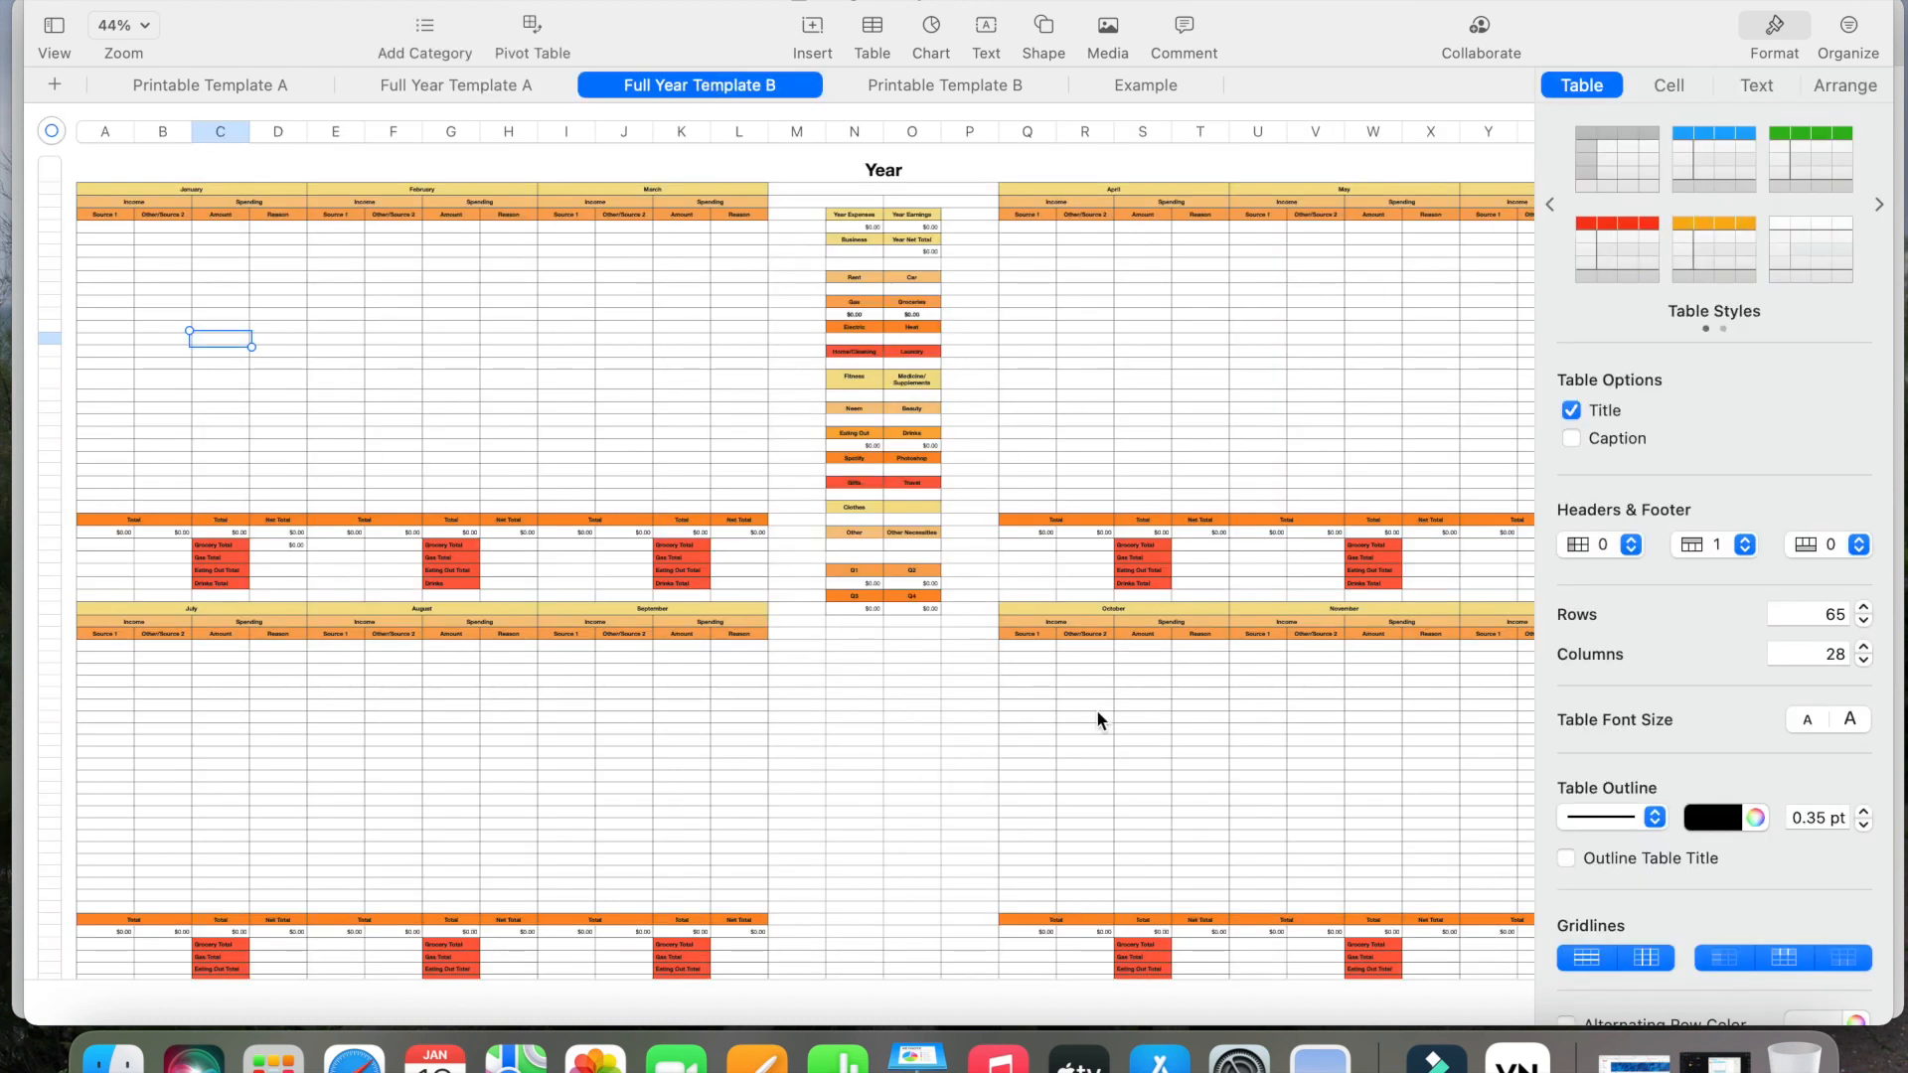
{"action": "scroll", "coordinate": [1095, 710], "scroll_direction": "right", "scroll_amount": 2}
{"action": "scroll", "coordinate": [1095, 709], "scroll_direction": "left", "scroll_amount": 2}
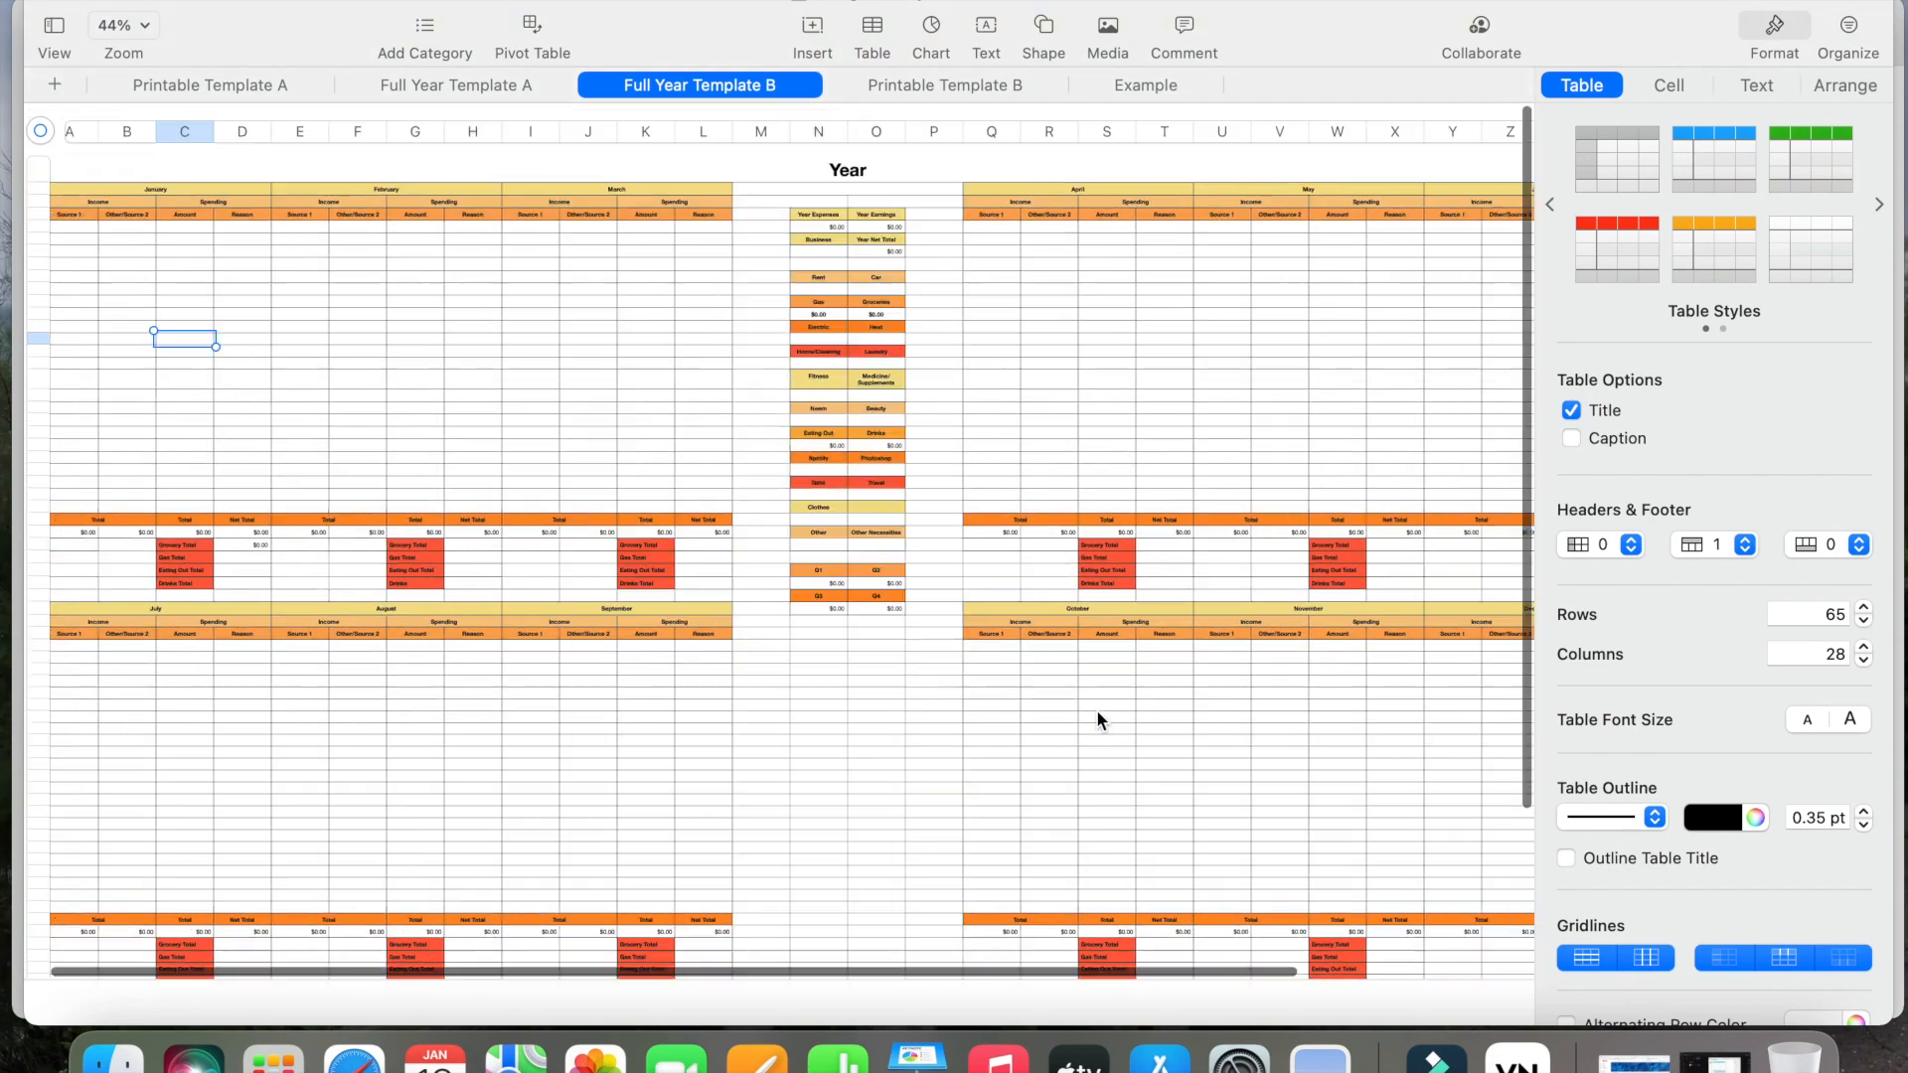
{"action": "scroll", "coordinate": [374, 300], "scroll_direction": "up", "scroll_amount": 5}
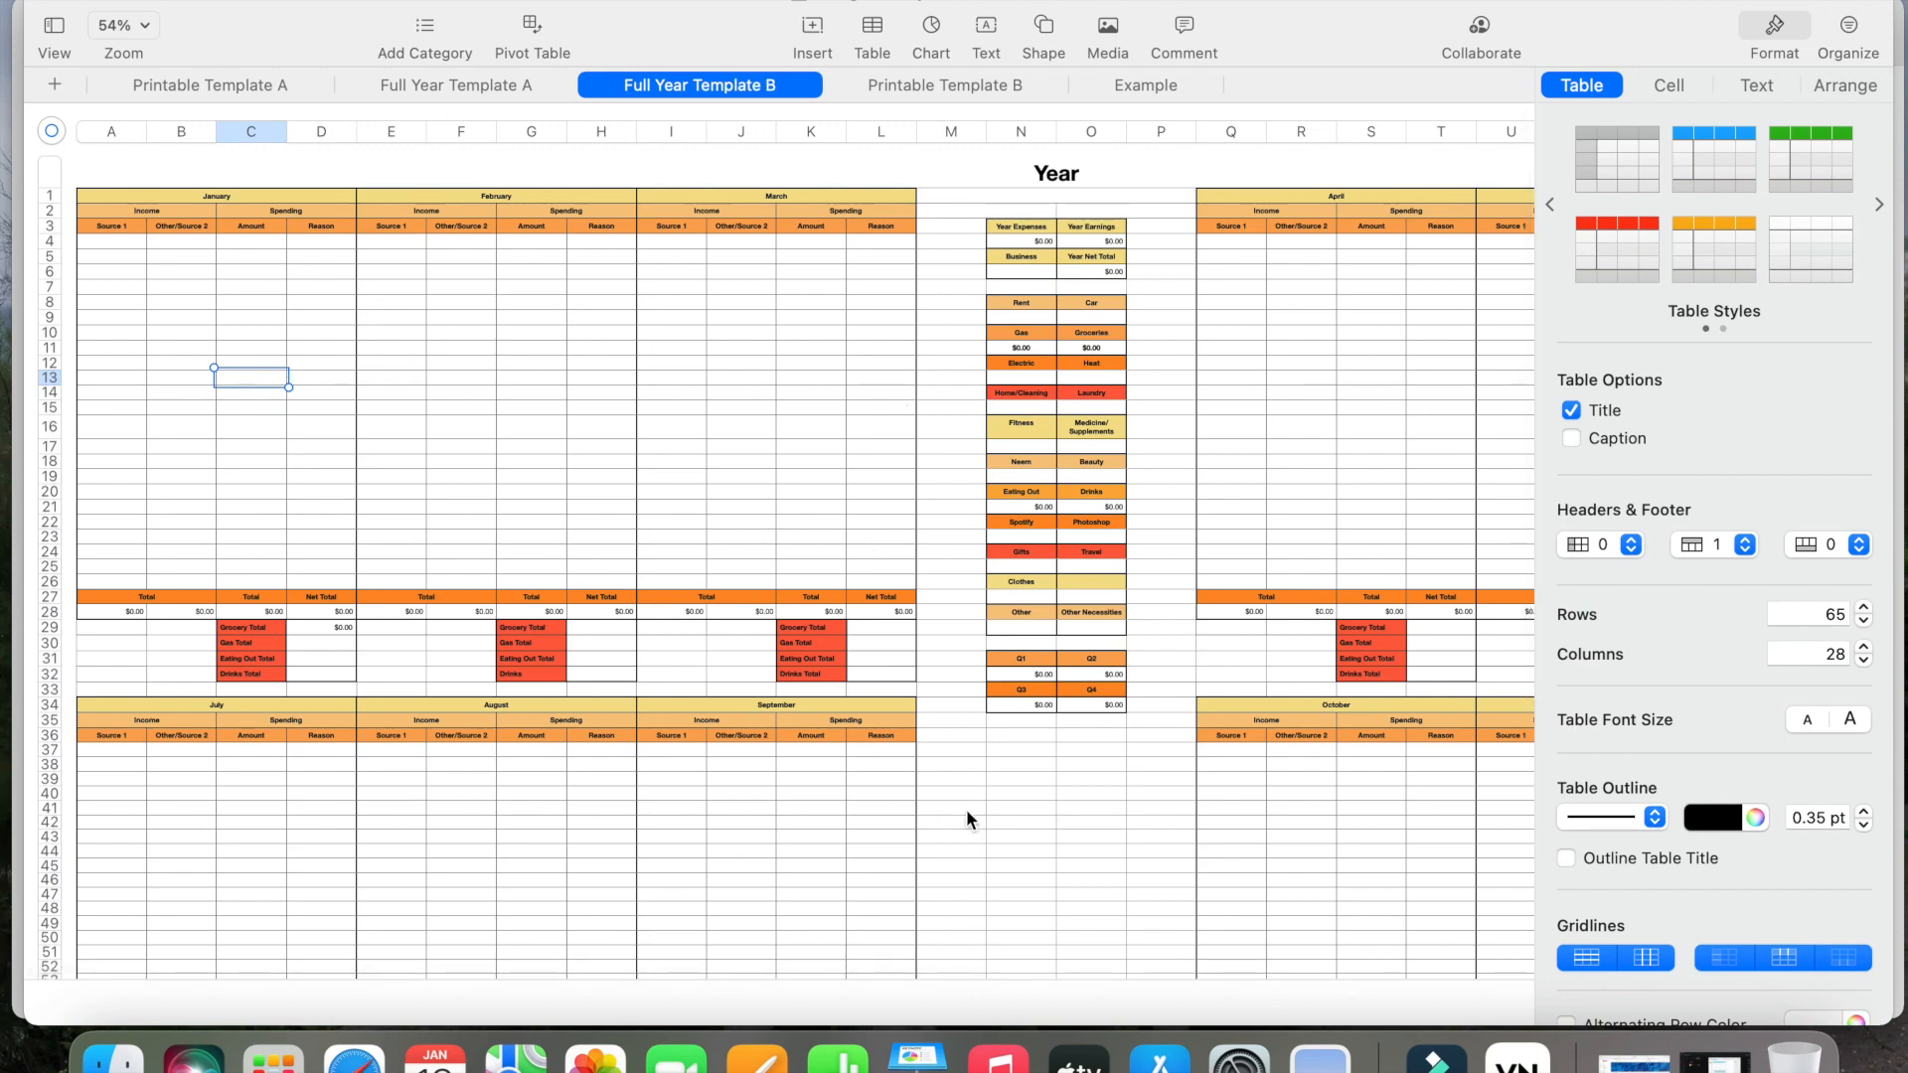
{"action": "scroll", "coordinate": [1496, 831], "scroll_direction": "down", "scroll_amount": 1}
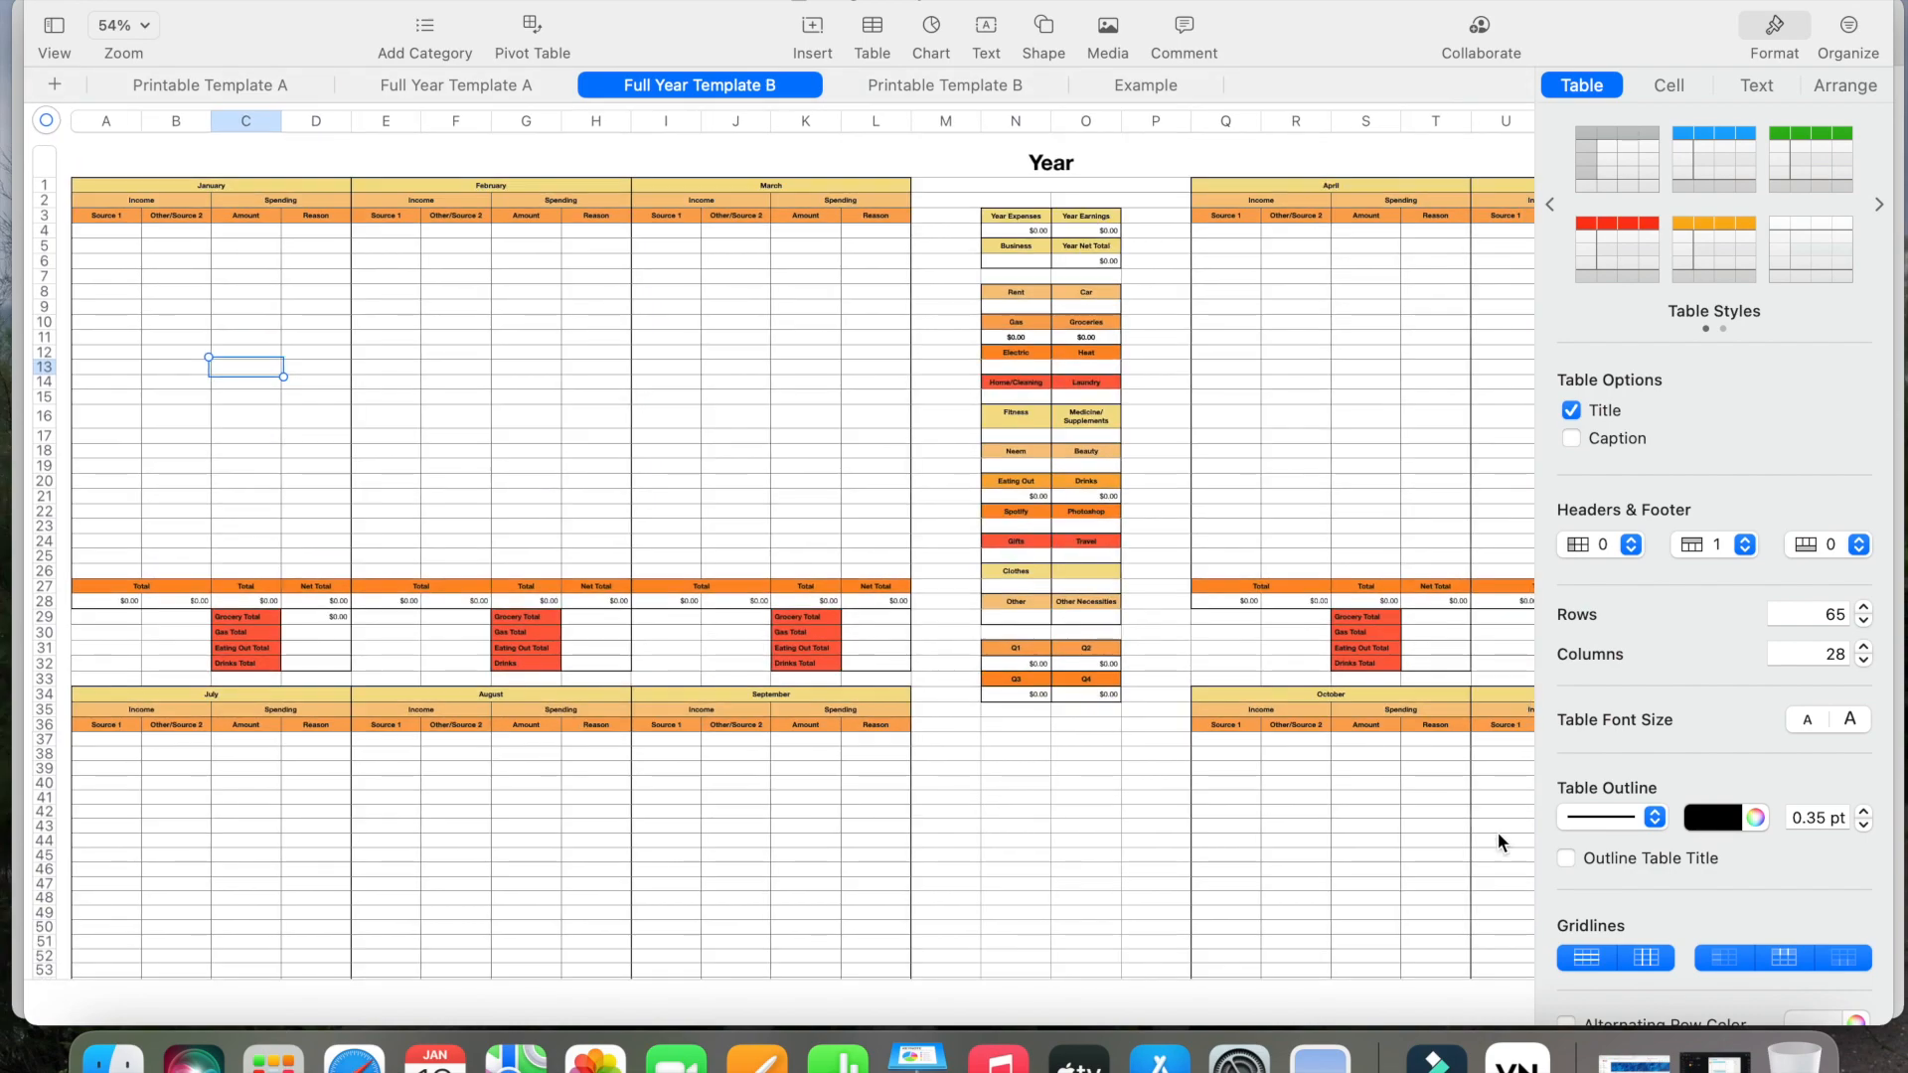
{"action": "scroll", "coordinate": [945, 613], "scroll_direction": "down", "scroll_amount": 5}
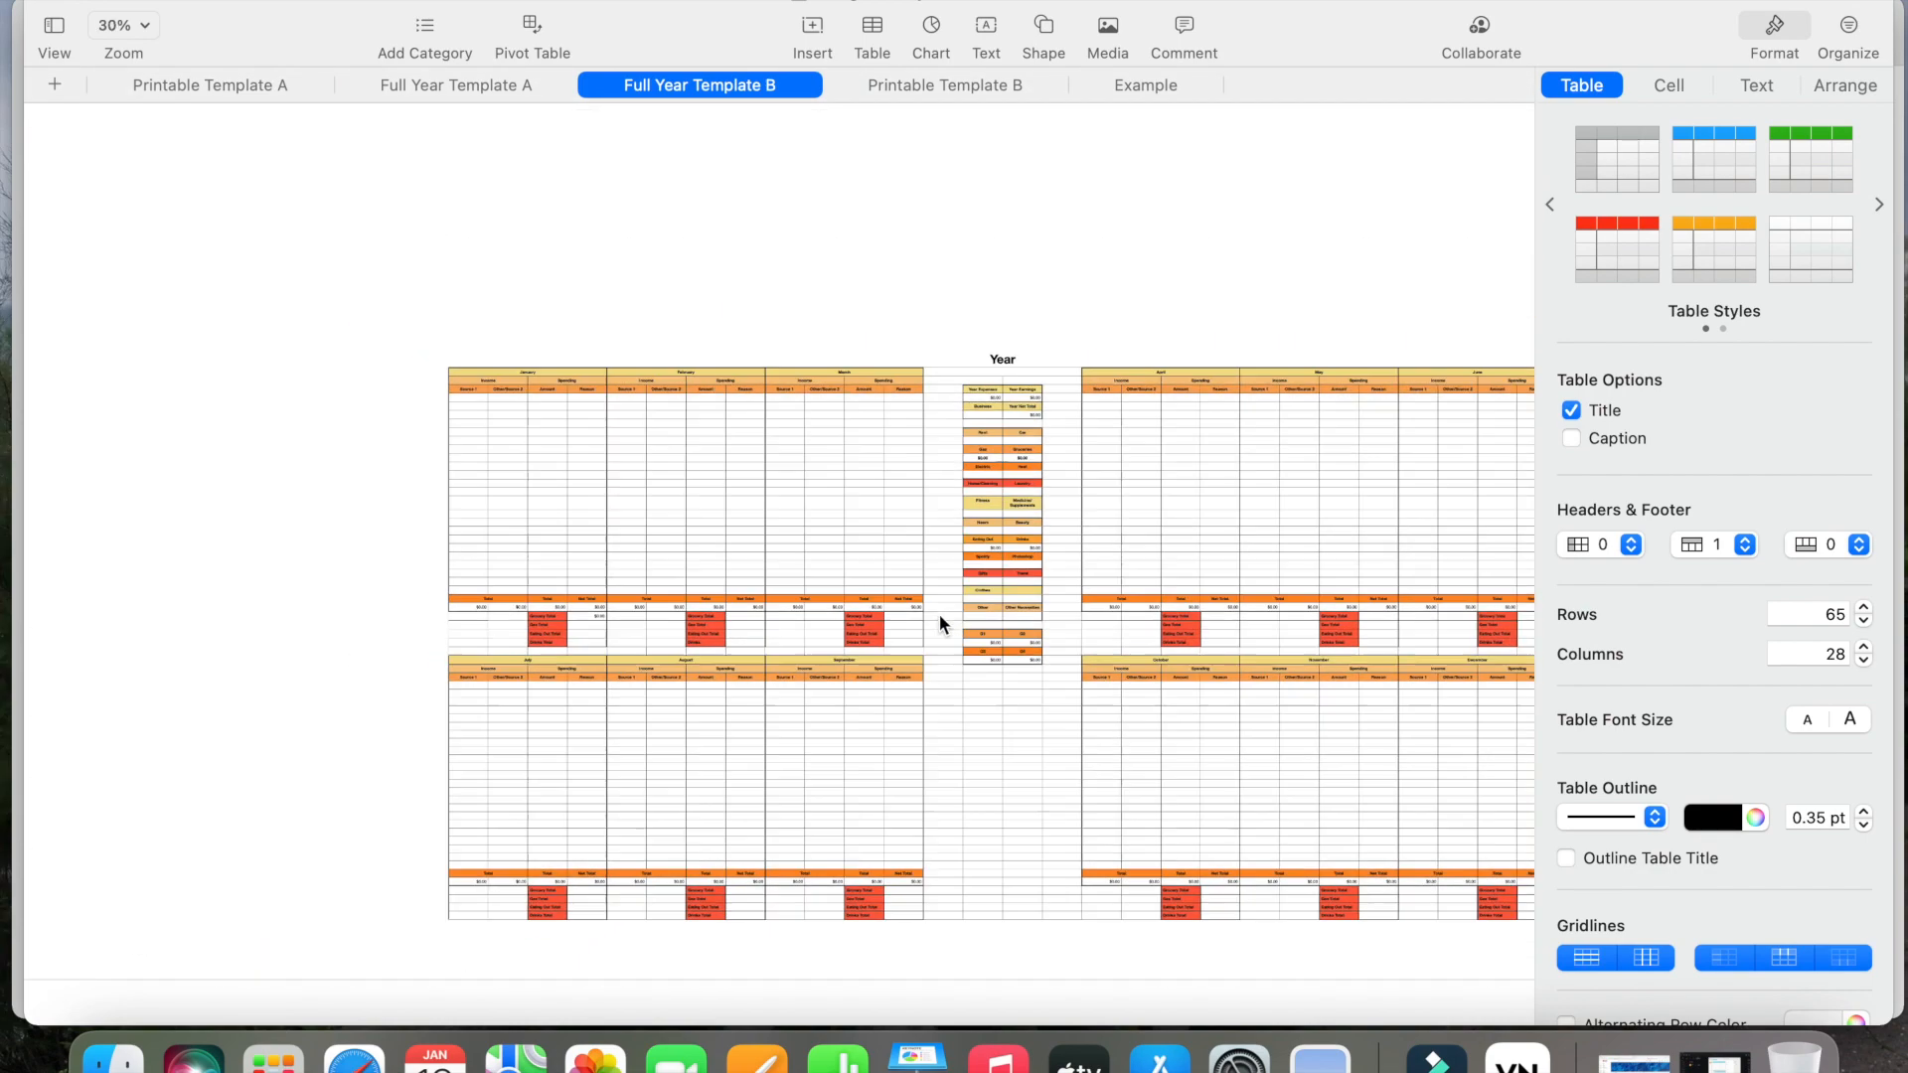
{"action": "scroll", "coordinate": [618, 501], "scroll_direction": "up", "scroll_amount": 2}
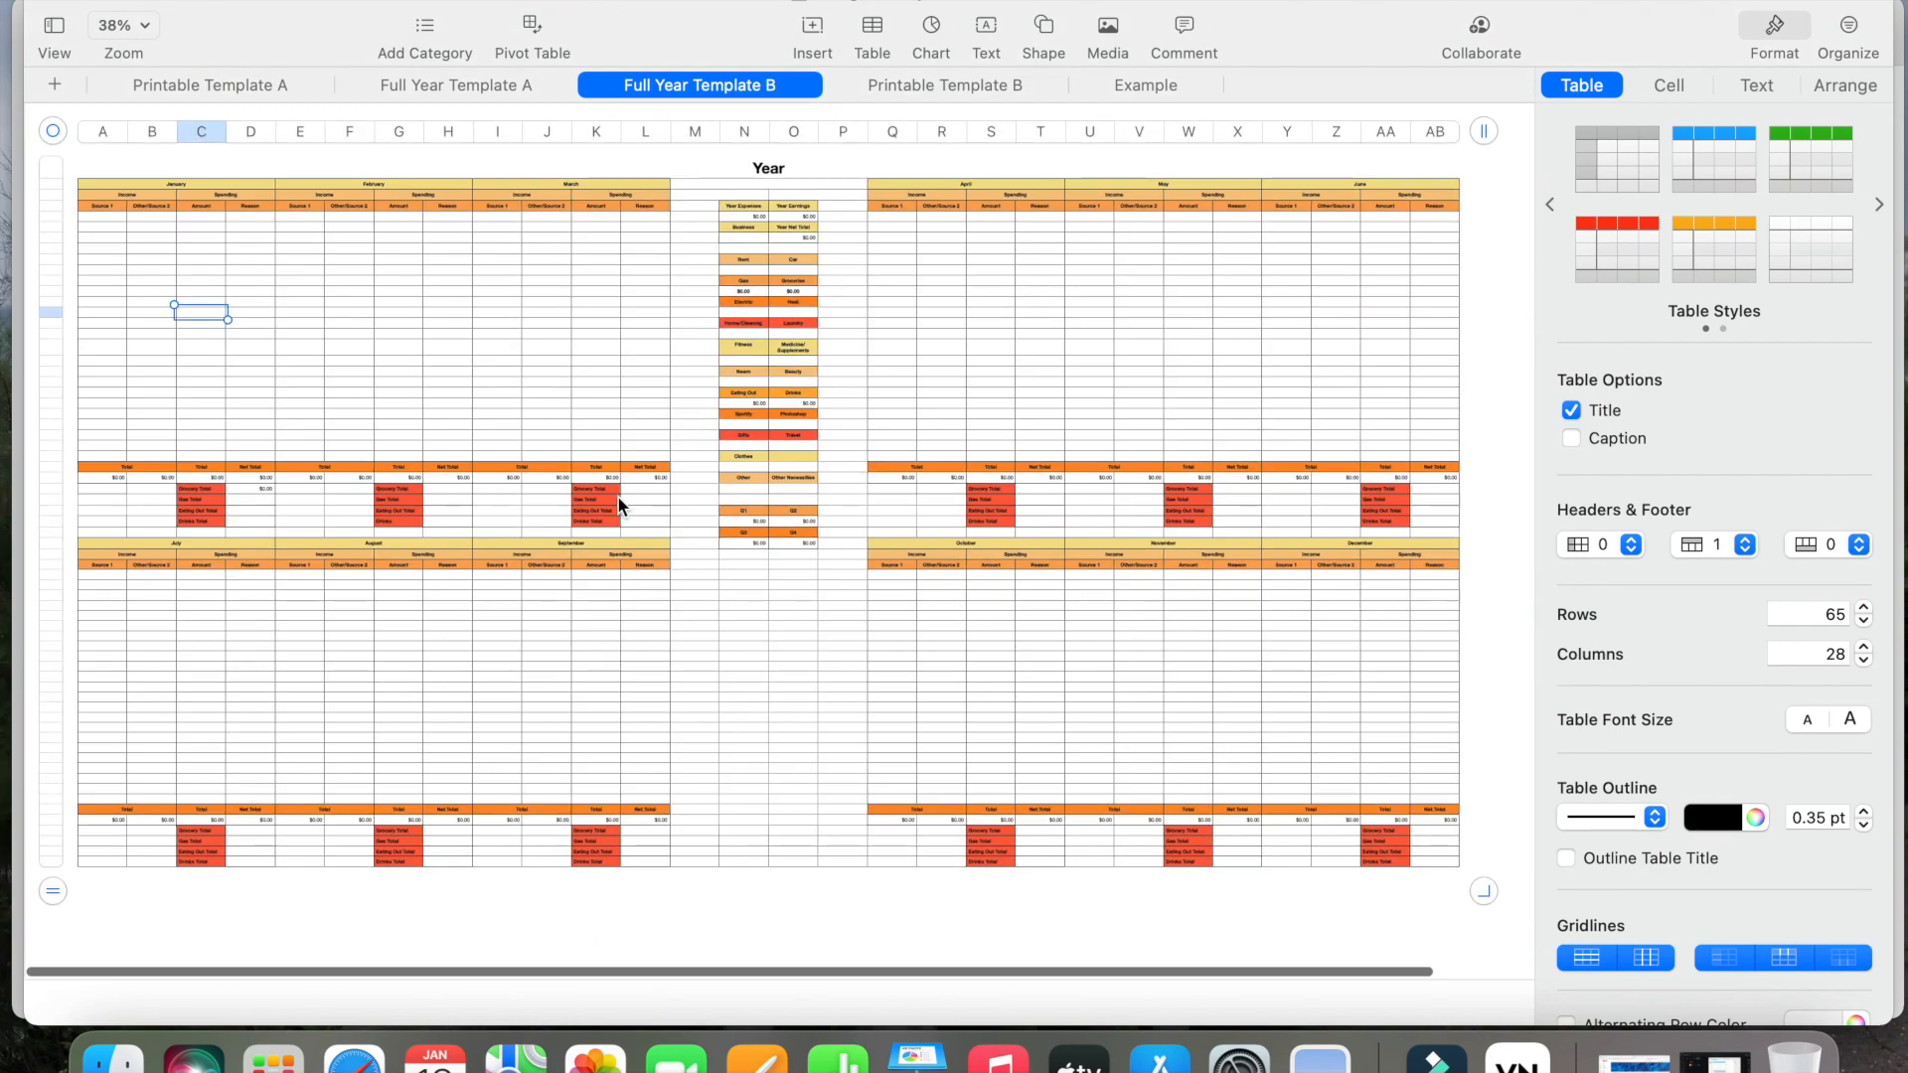
{"action": "scroll", "coordinate": [229, 325], "scroll_direction": "up", "scroll_amount": 3}
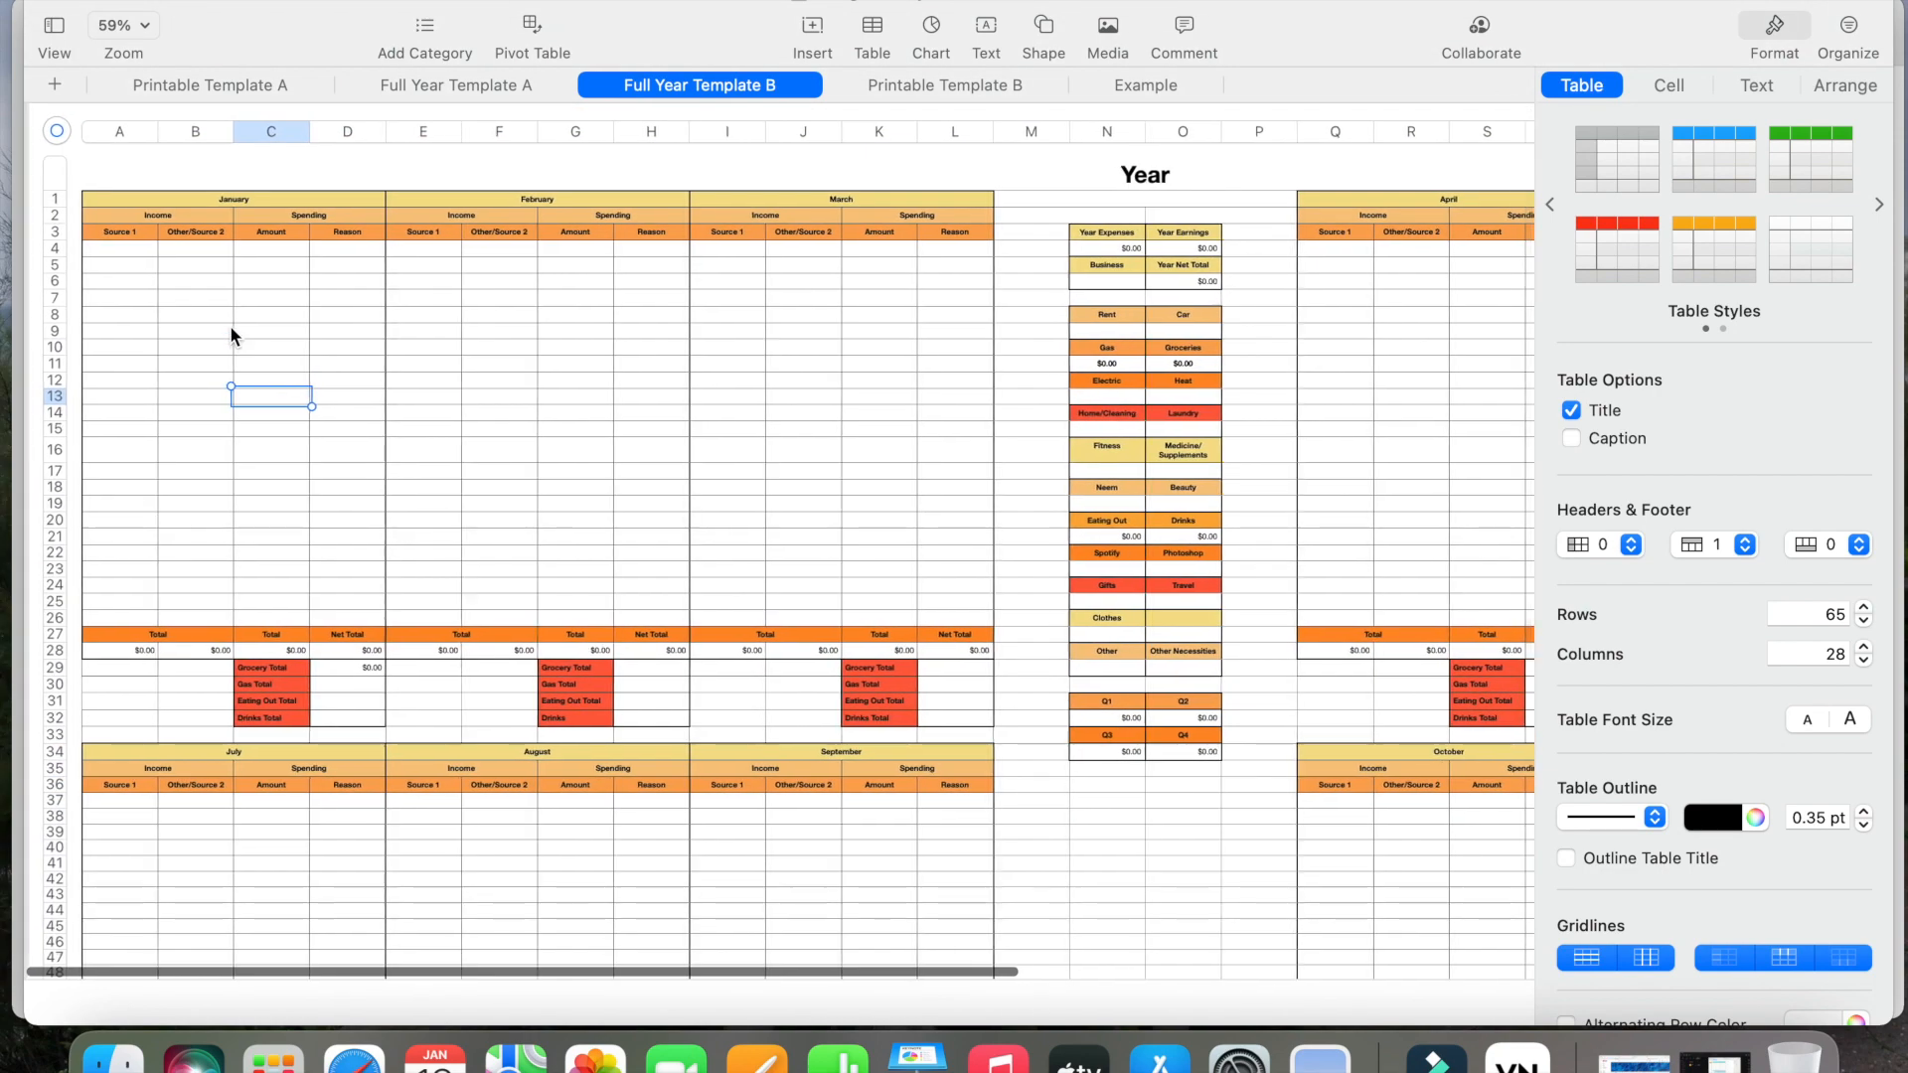
- Reopen Full Year Template A and examine the Year Expense Breakdown, selecting the empty cell K31 beside its Rent/Mortgage heading
{"action": "left_click", "coordinate": [491, 82]}
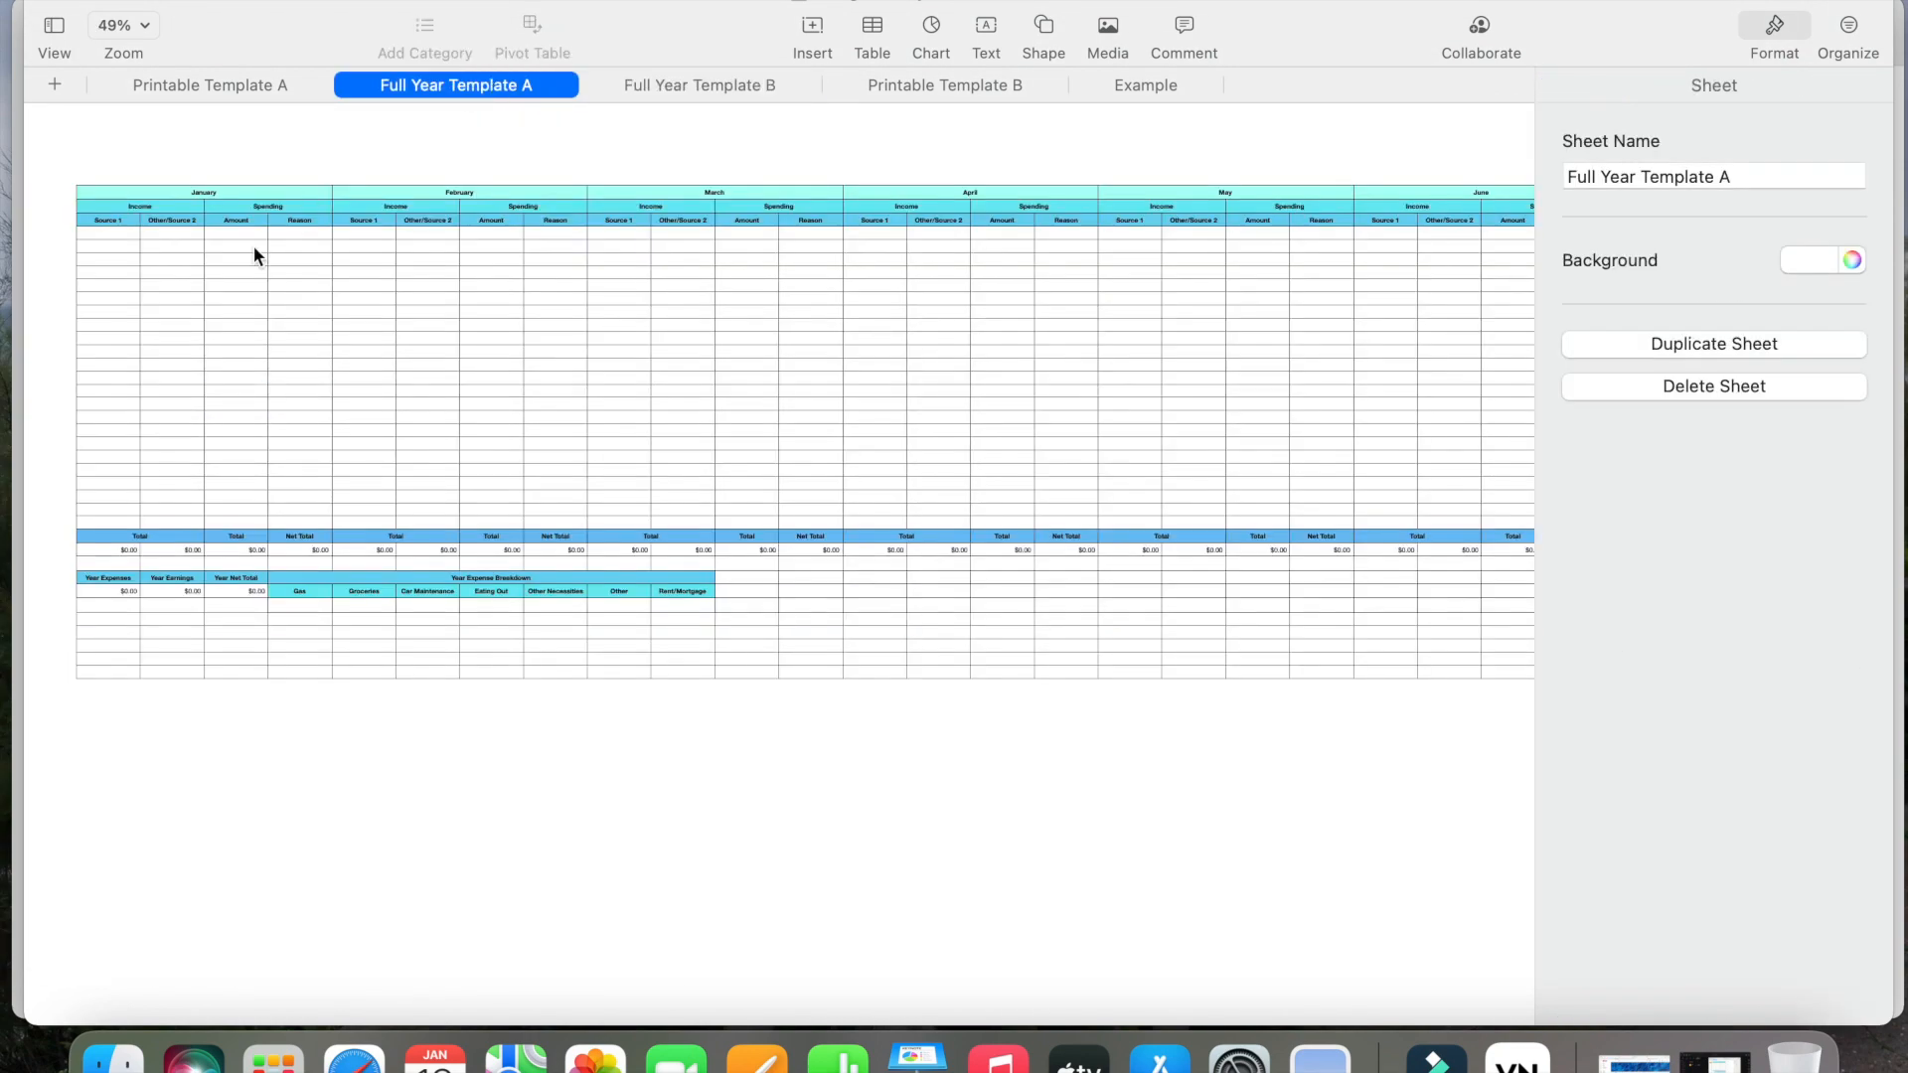
{"action": "scroll", "coordinate": [264, 324], "scroll_direction": "up", "scroll_amount": 3}
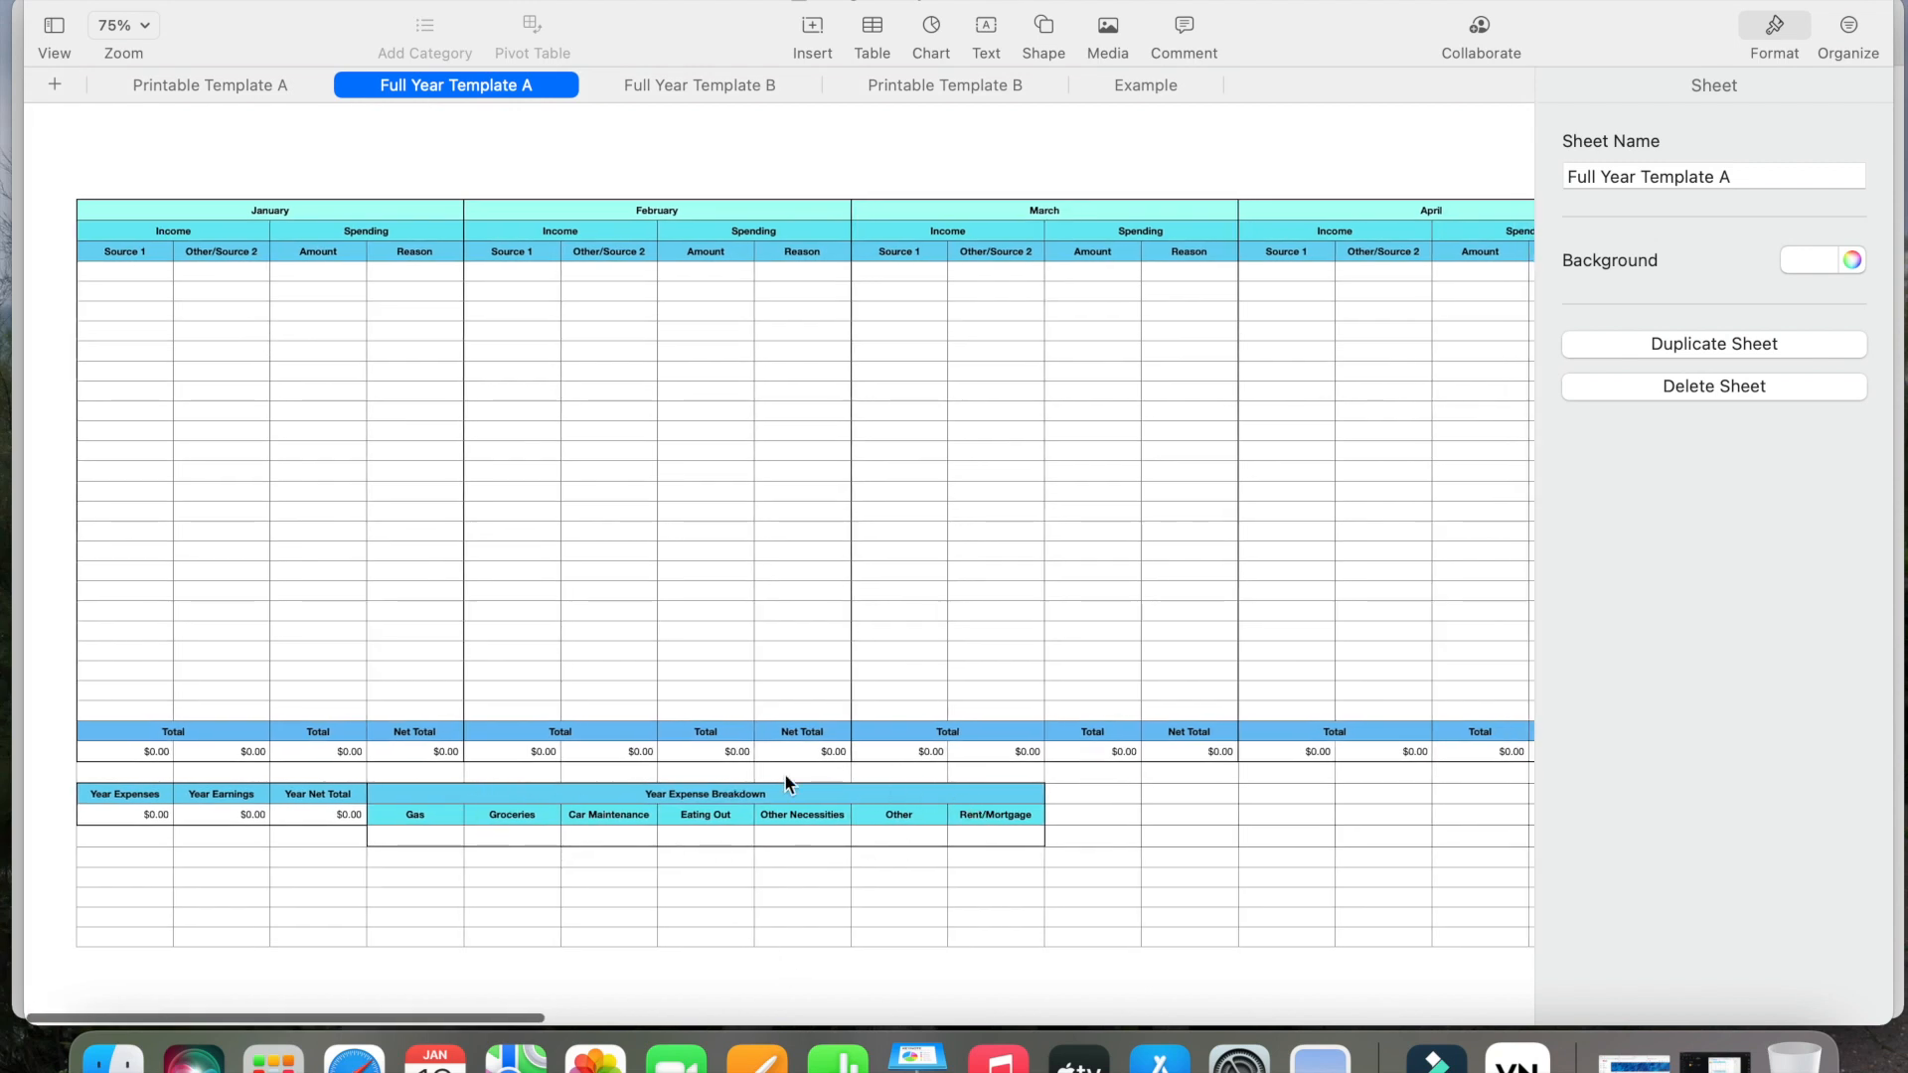
{"action": "left_click", "coordinate": [1064, 811]}
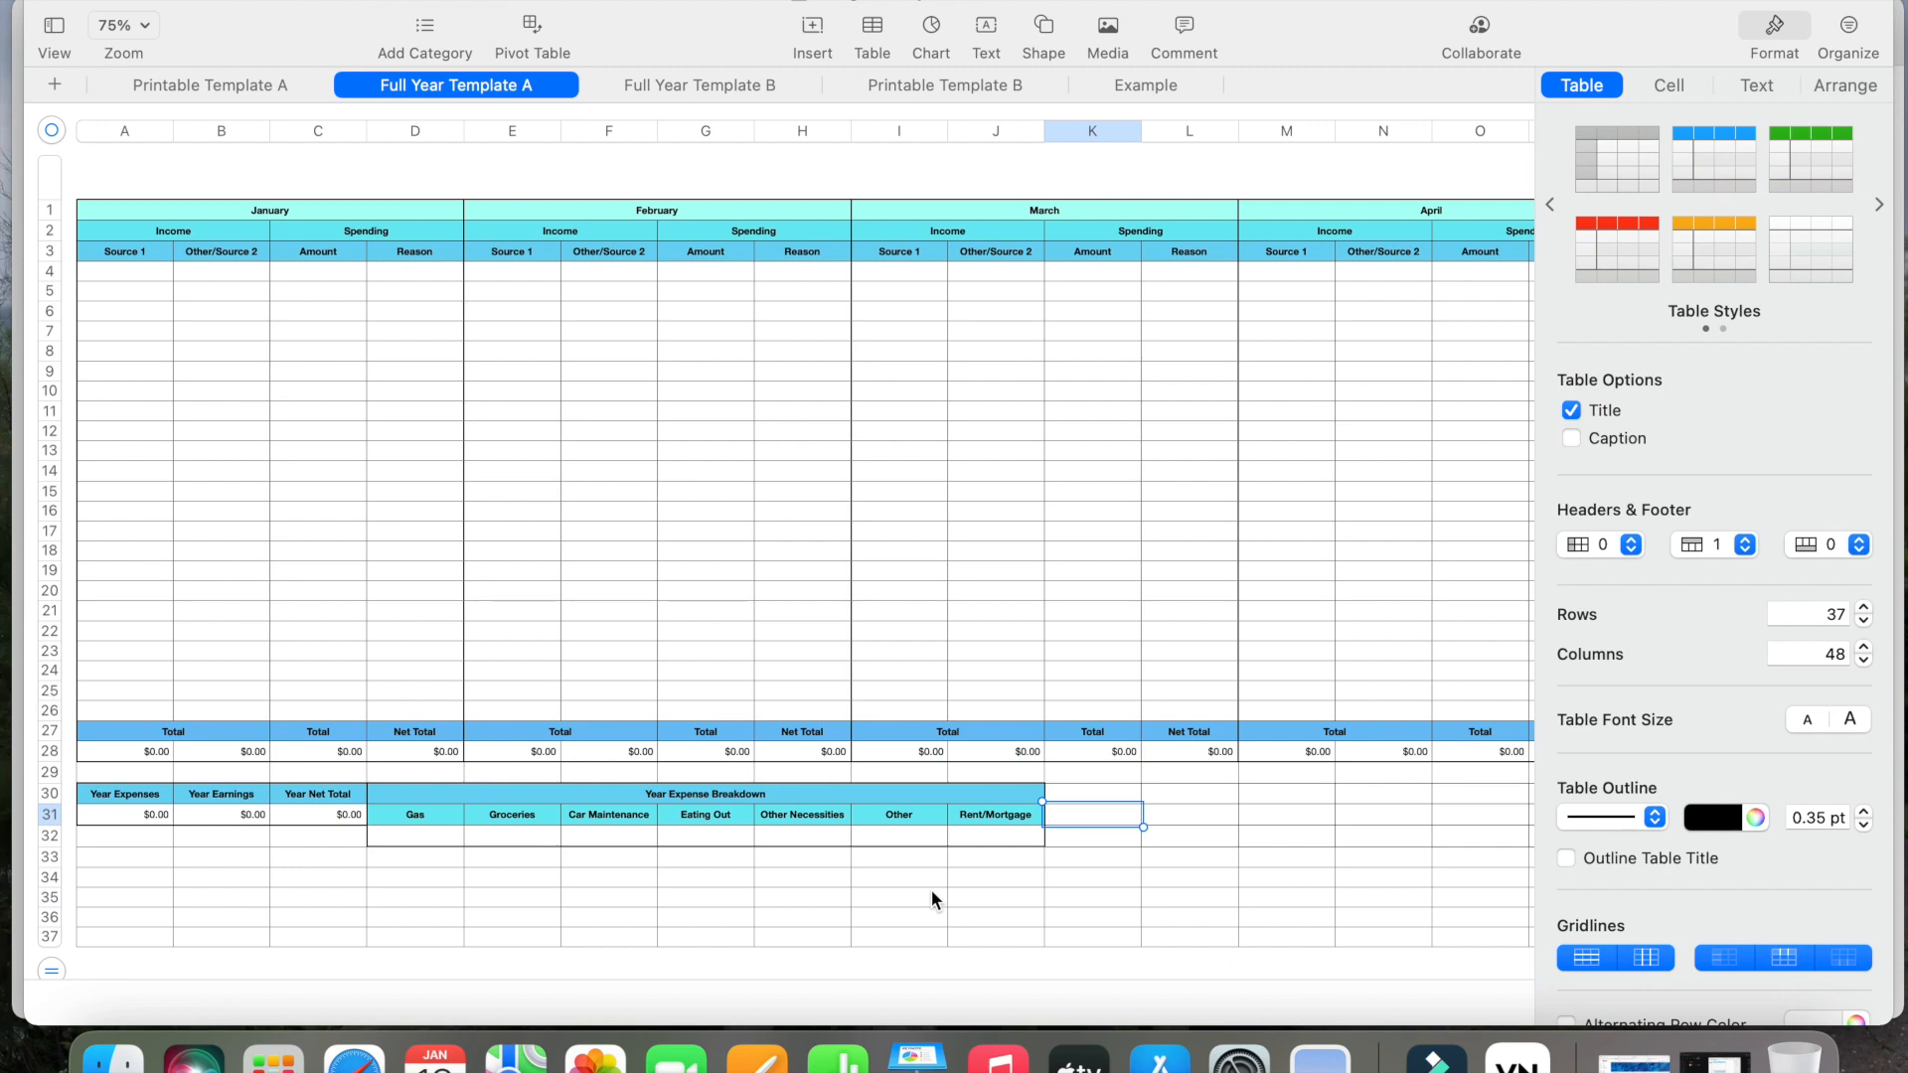
- Switch to Full Year Template B and point out the Grocery, Gas, Eating Out and Drinks total cells under January, February and March
{"action": "left_click", "coordinate": [728, 91]}
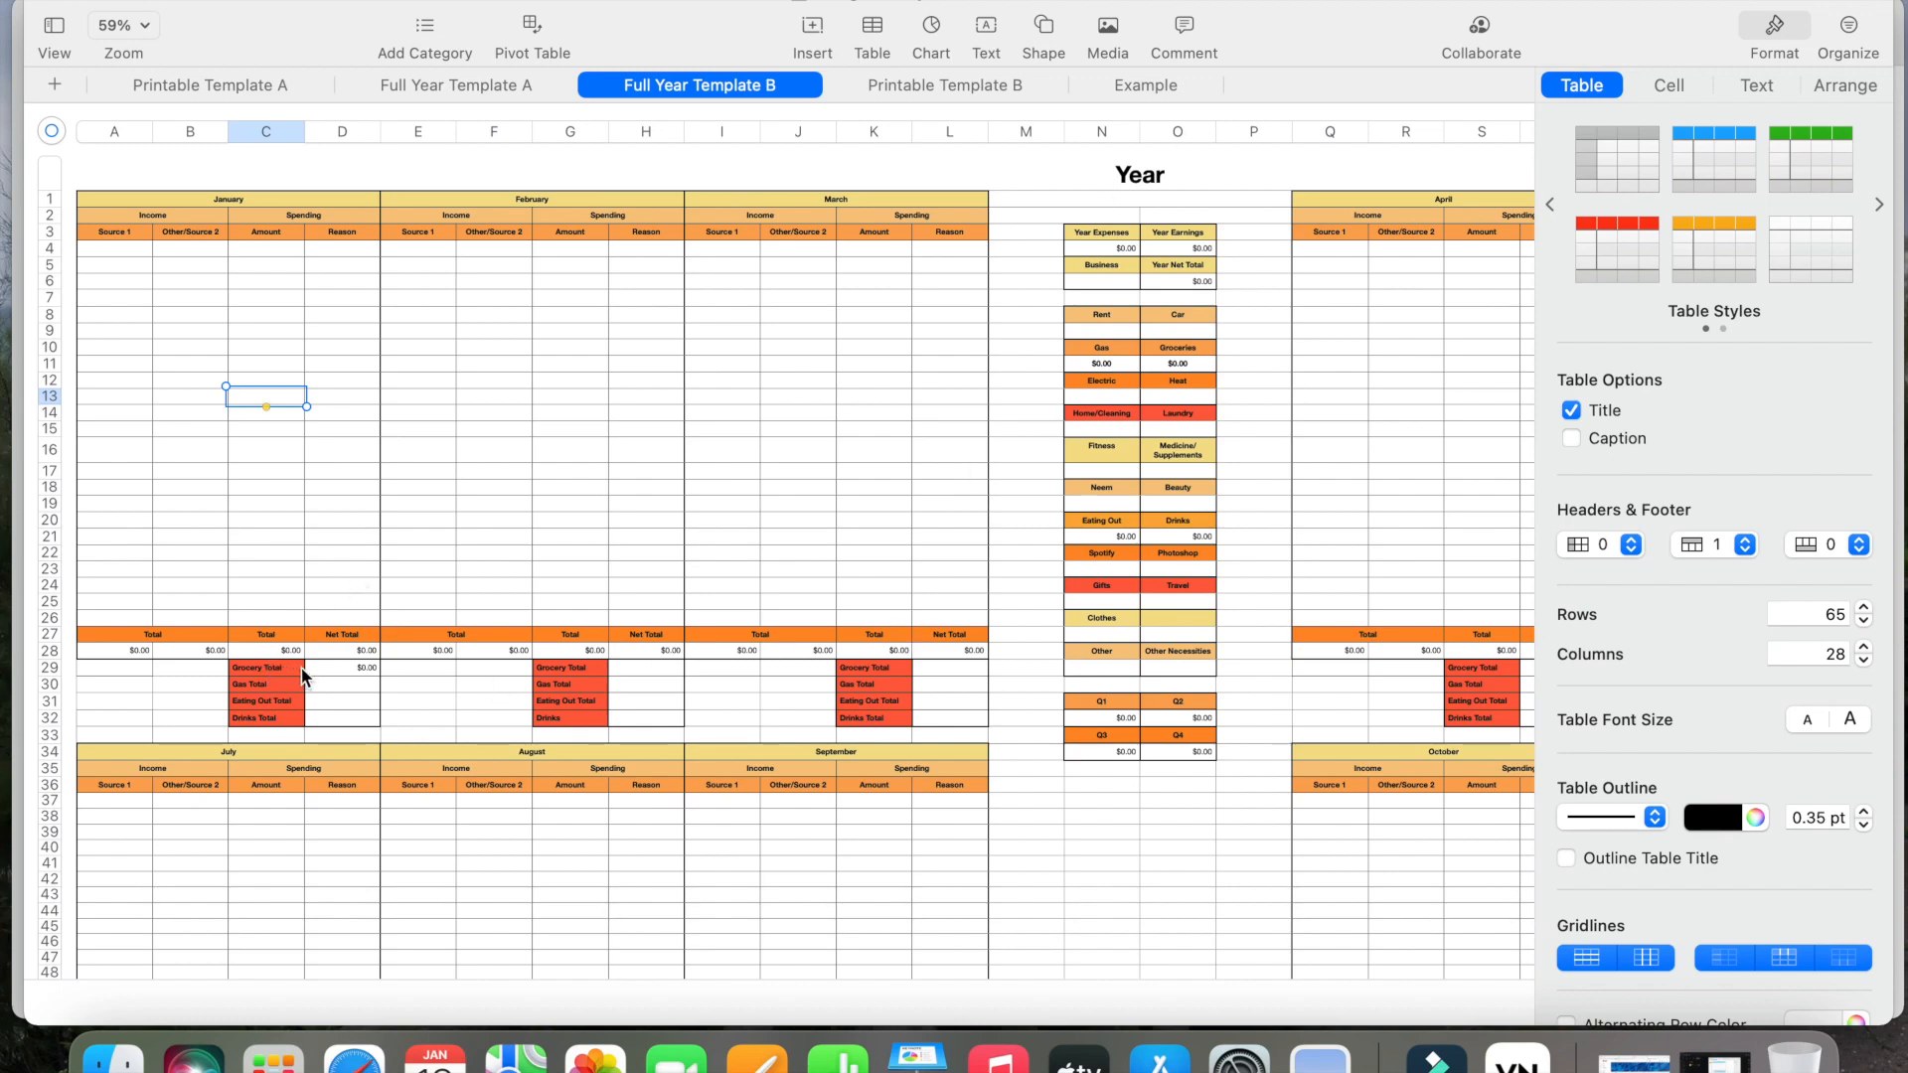
{"action": "left_click_drag", "start_coordinate": [350, 665], "coordinate": [354, 714]}
{"action": "left_click_drag", "start_coordinate": [640, 660], "coordinate": [653, 724]}
{"action": "left_click_drag", "start_coordinate": [934, 666], "coordinate": [939, 721]}
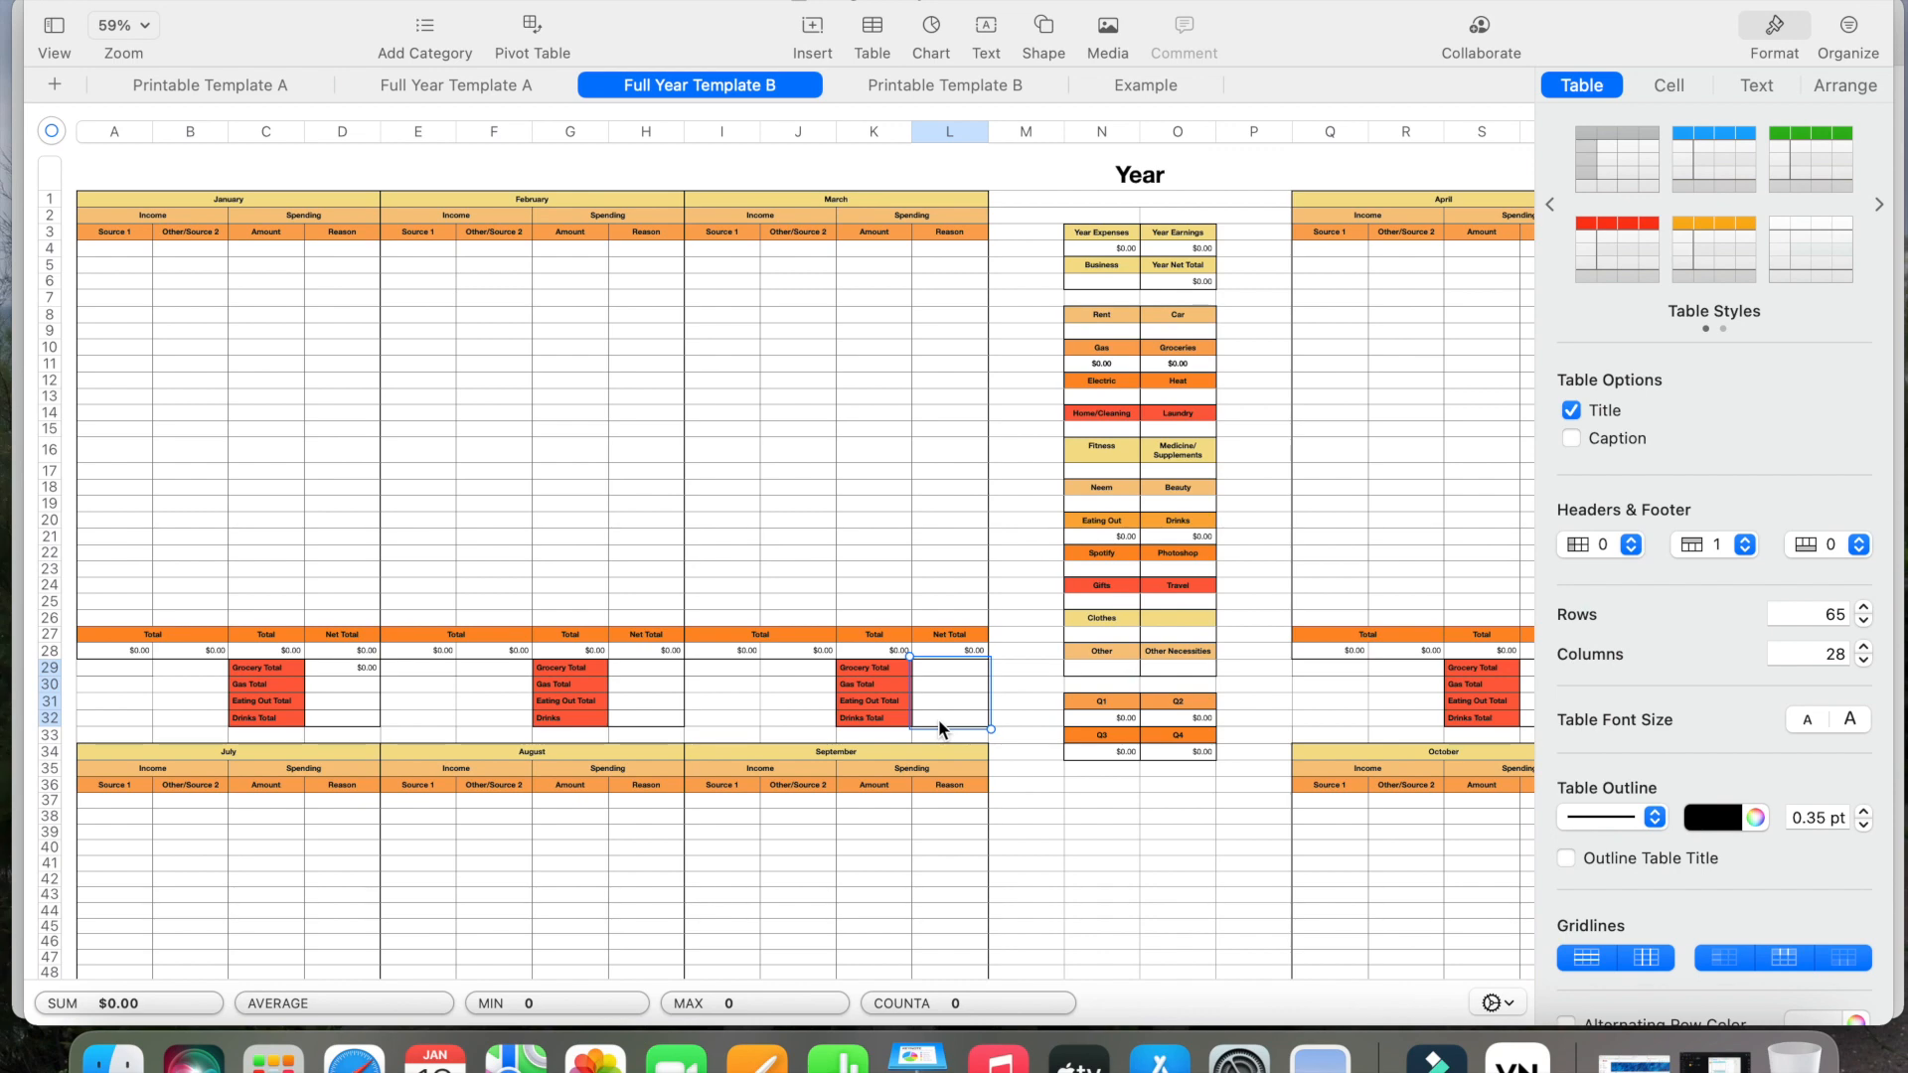
{"action": "left_click", "coordinate": [887, 671]}
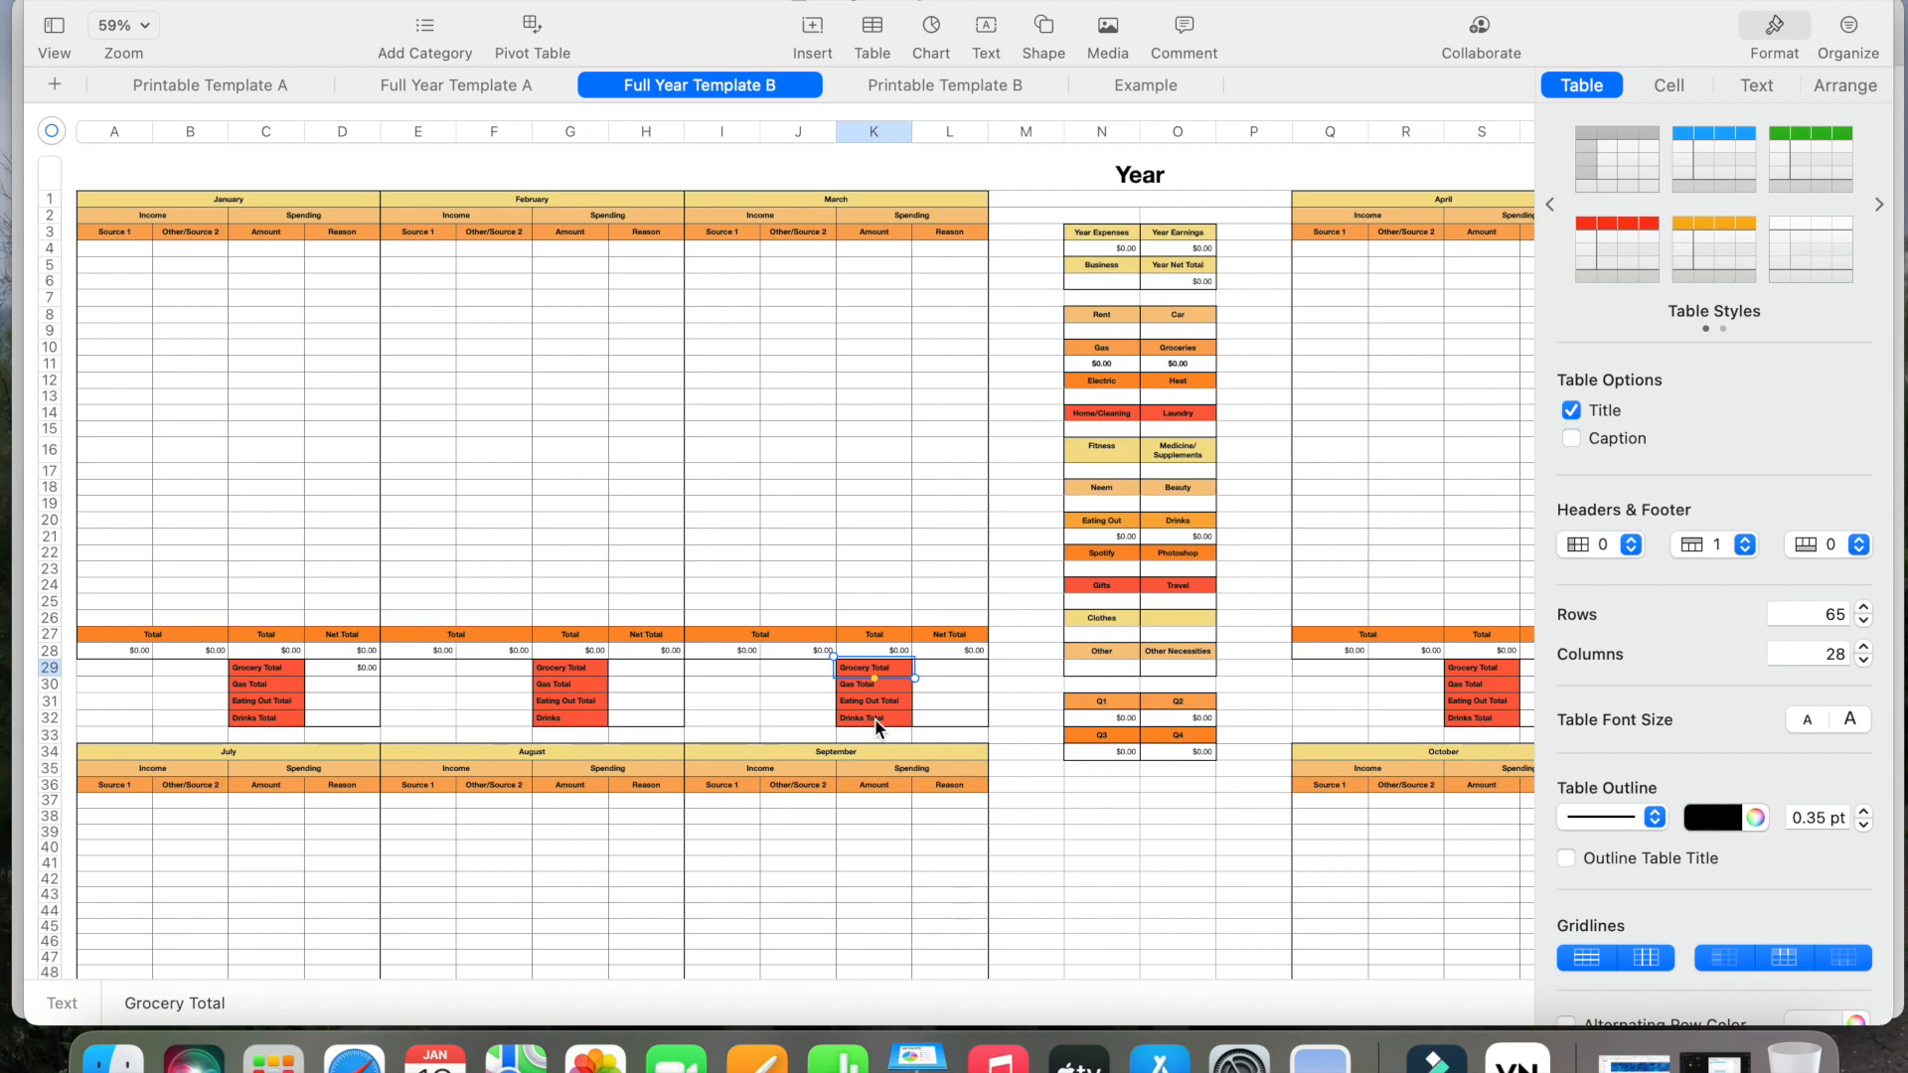
{"action": "left_click", "coordinate": [645, 670]}
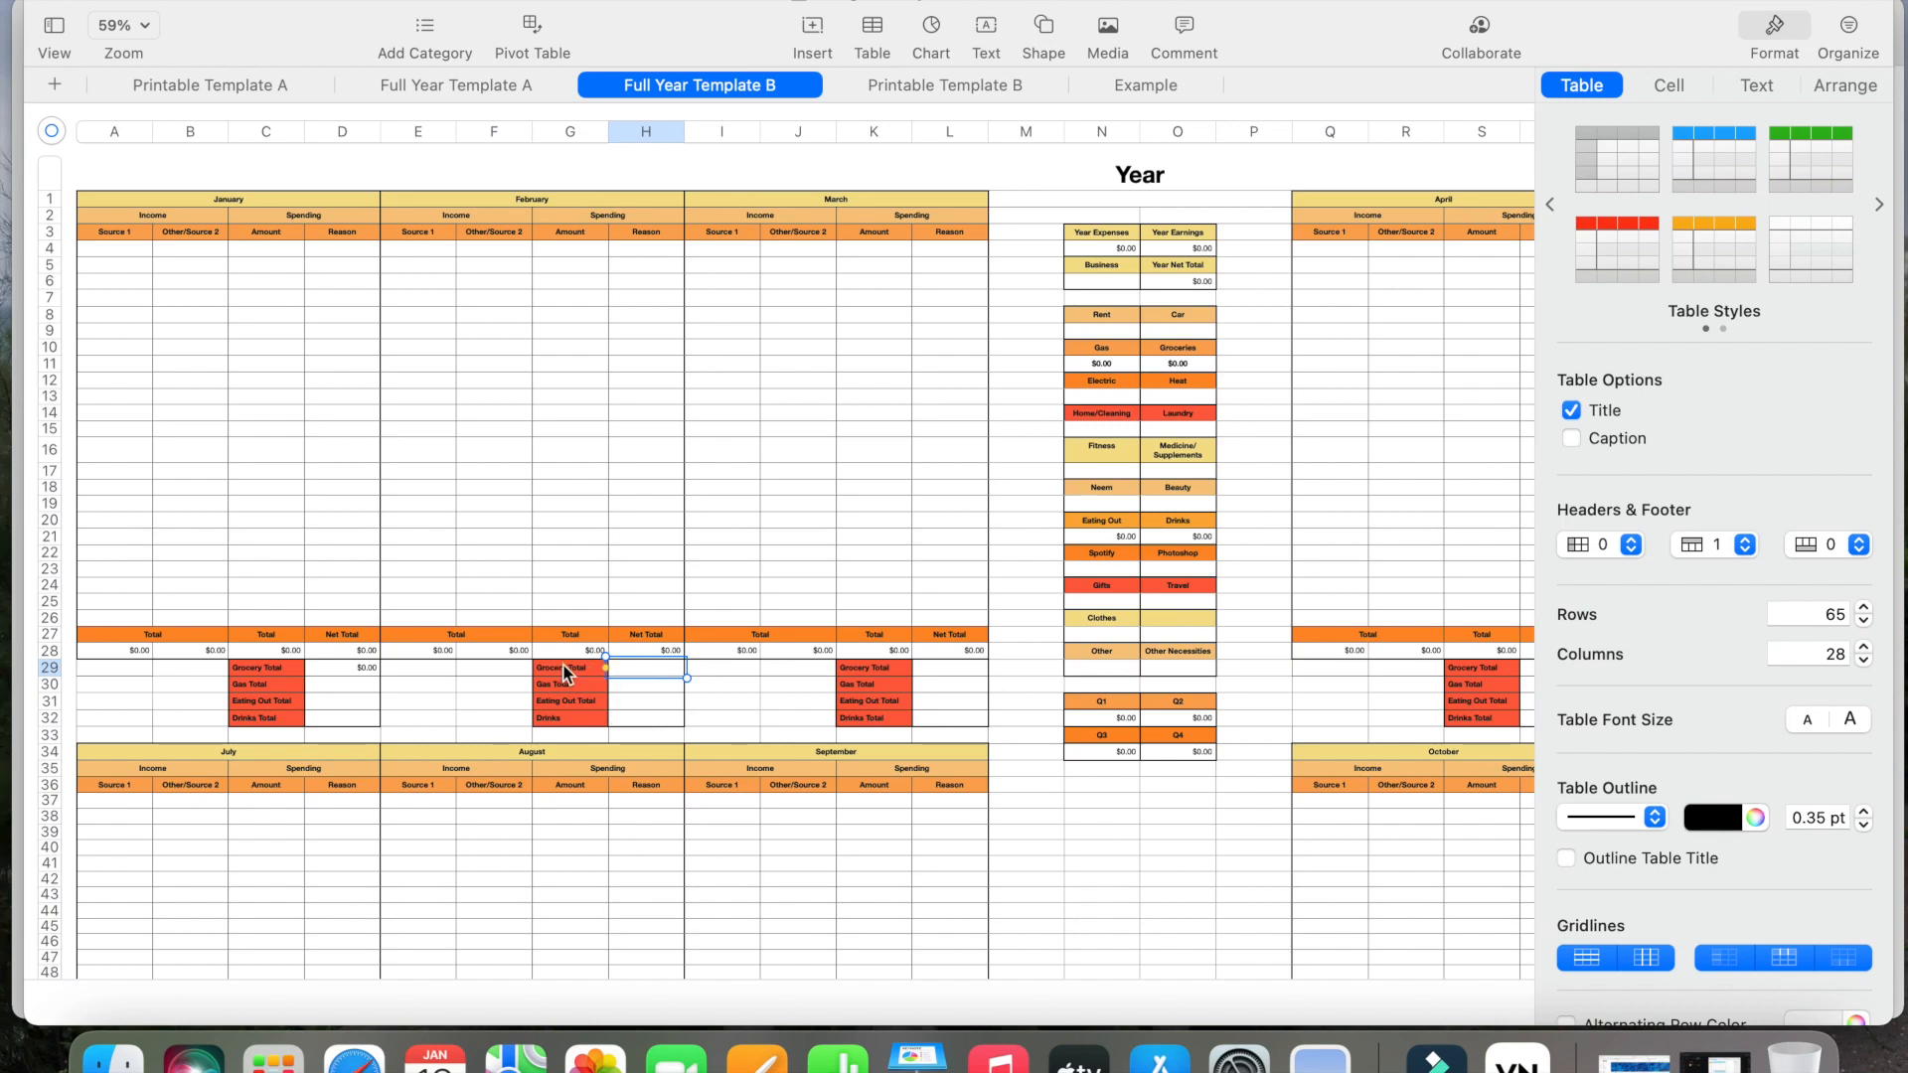
- Clear the Grocery Total amount in January's category totals, cell D29
{"action": "left_click_drag", "start_coordinate": [330, 660], "coordinate": [336, 728]}
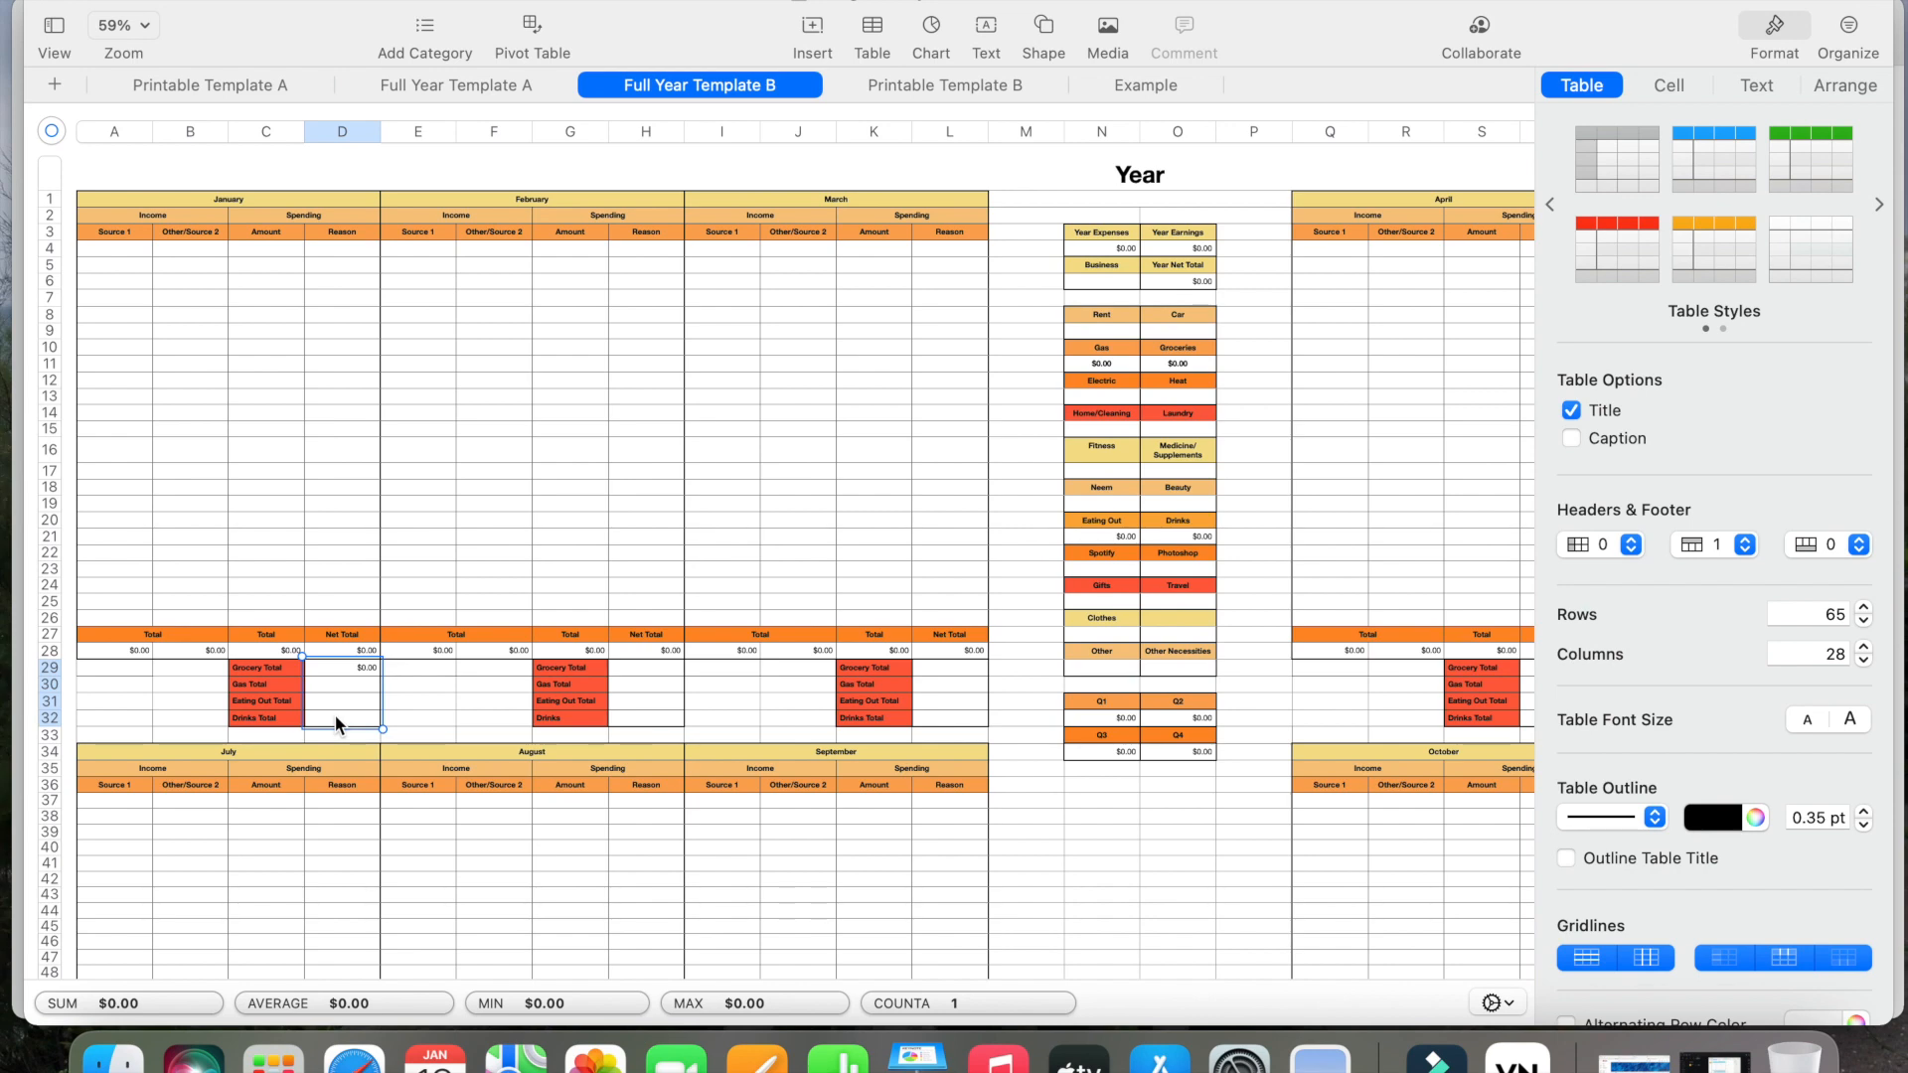
{"action": "double_click", "coordinate": [356, 669]}
{"action": "key", "text": "BackSpace"}
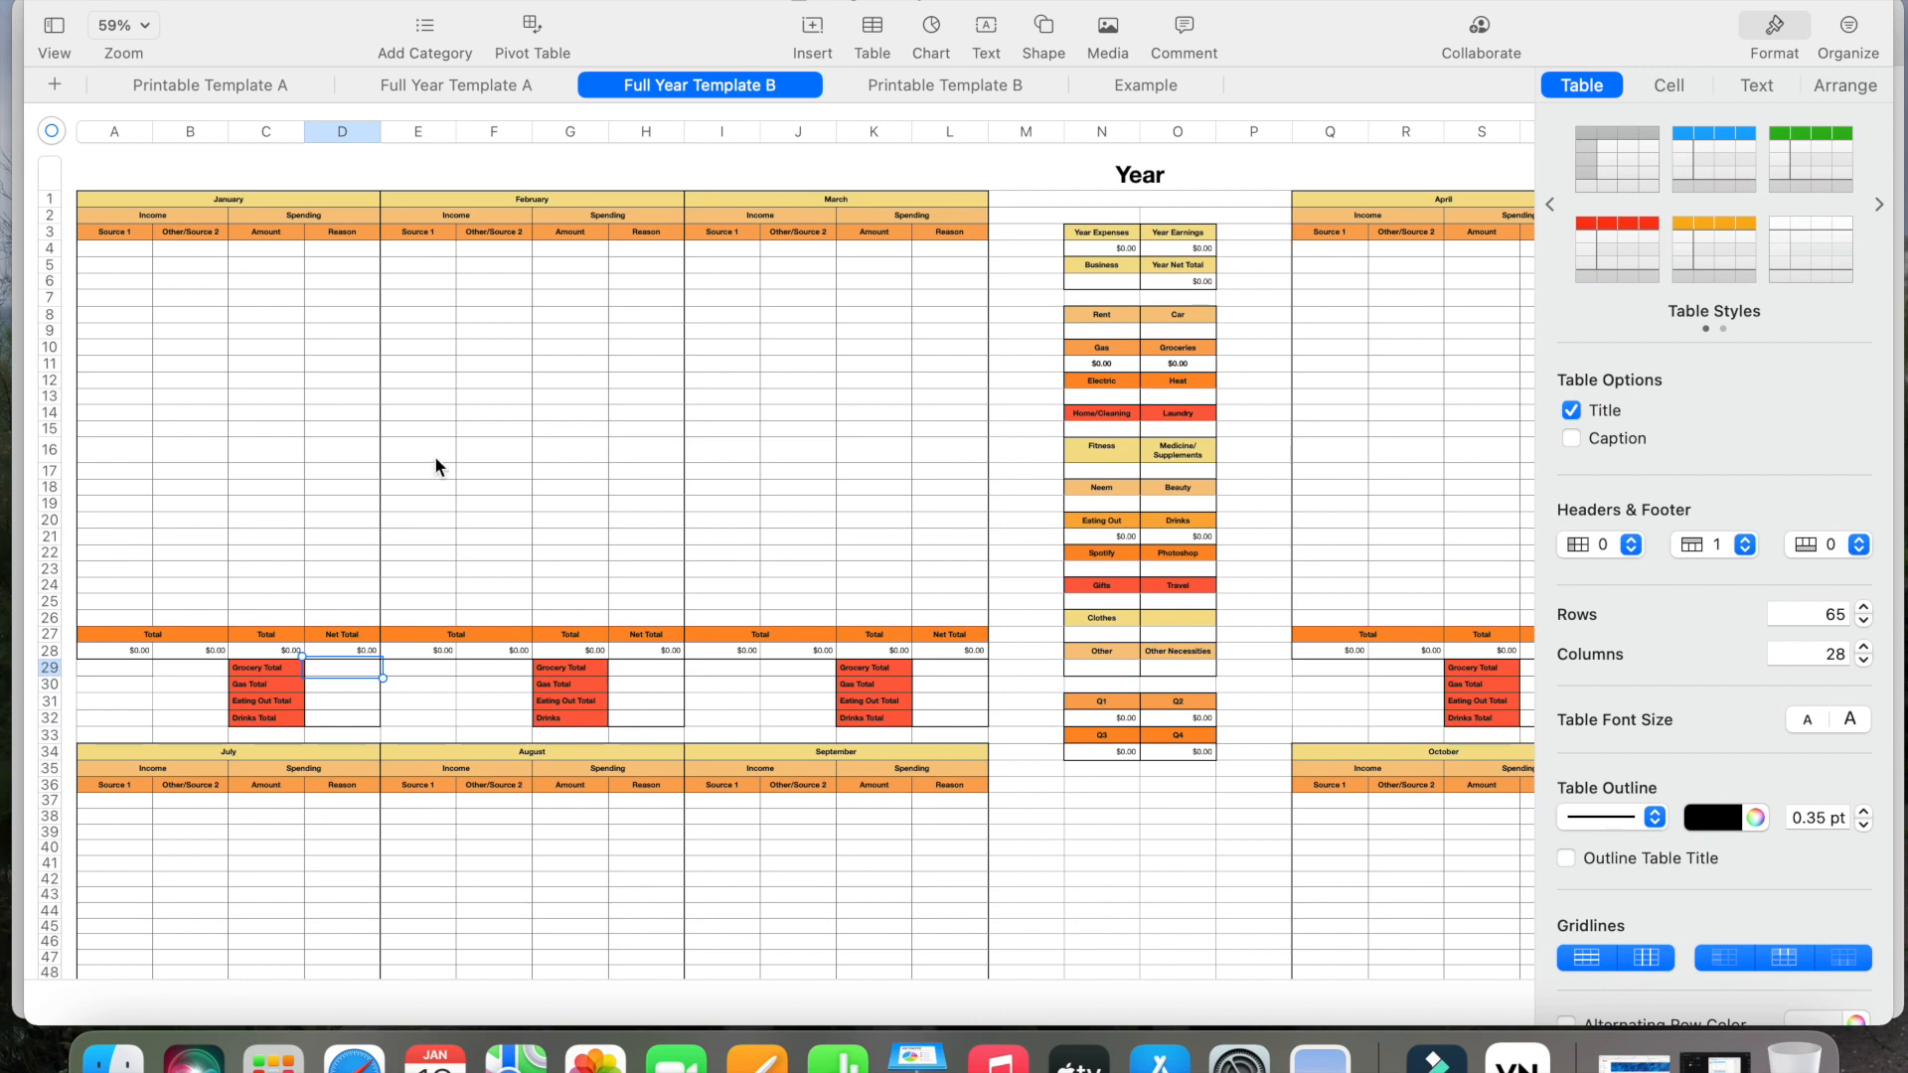
- Examine January's category total cells and the income and spending columns above them at a larger scale
{"action": "left_click", "coordinate": [341, 708]}
{"action": "scroll", "coordinate": [354, 703], "scroll_direction": "up", "scroll_amount": 3}
{"action": "scroll", "coordinate": [354, 703], "scroll_direction": "up", "scroll_amount": 2}
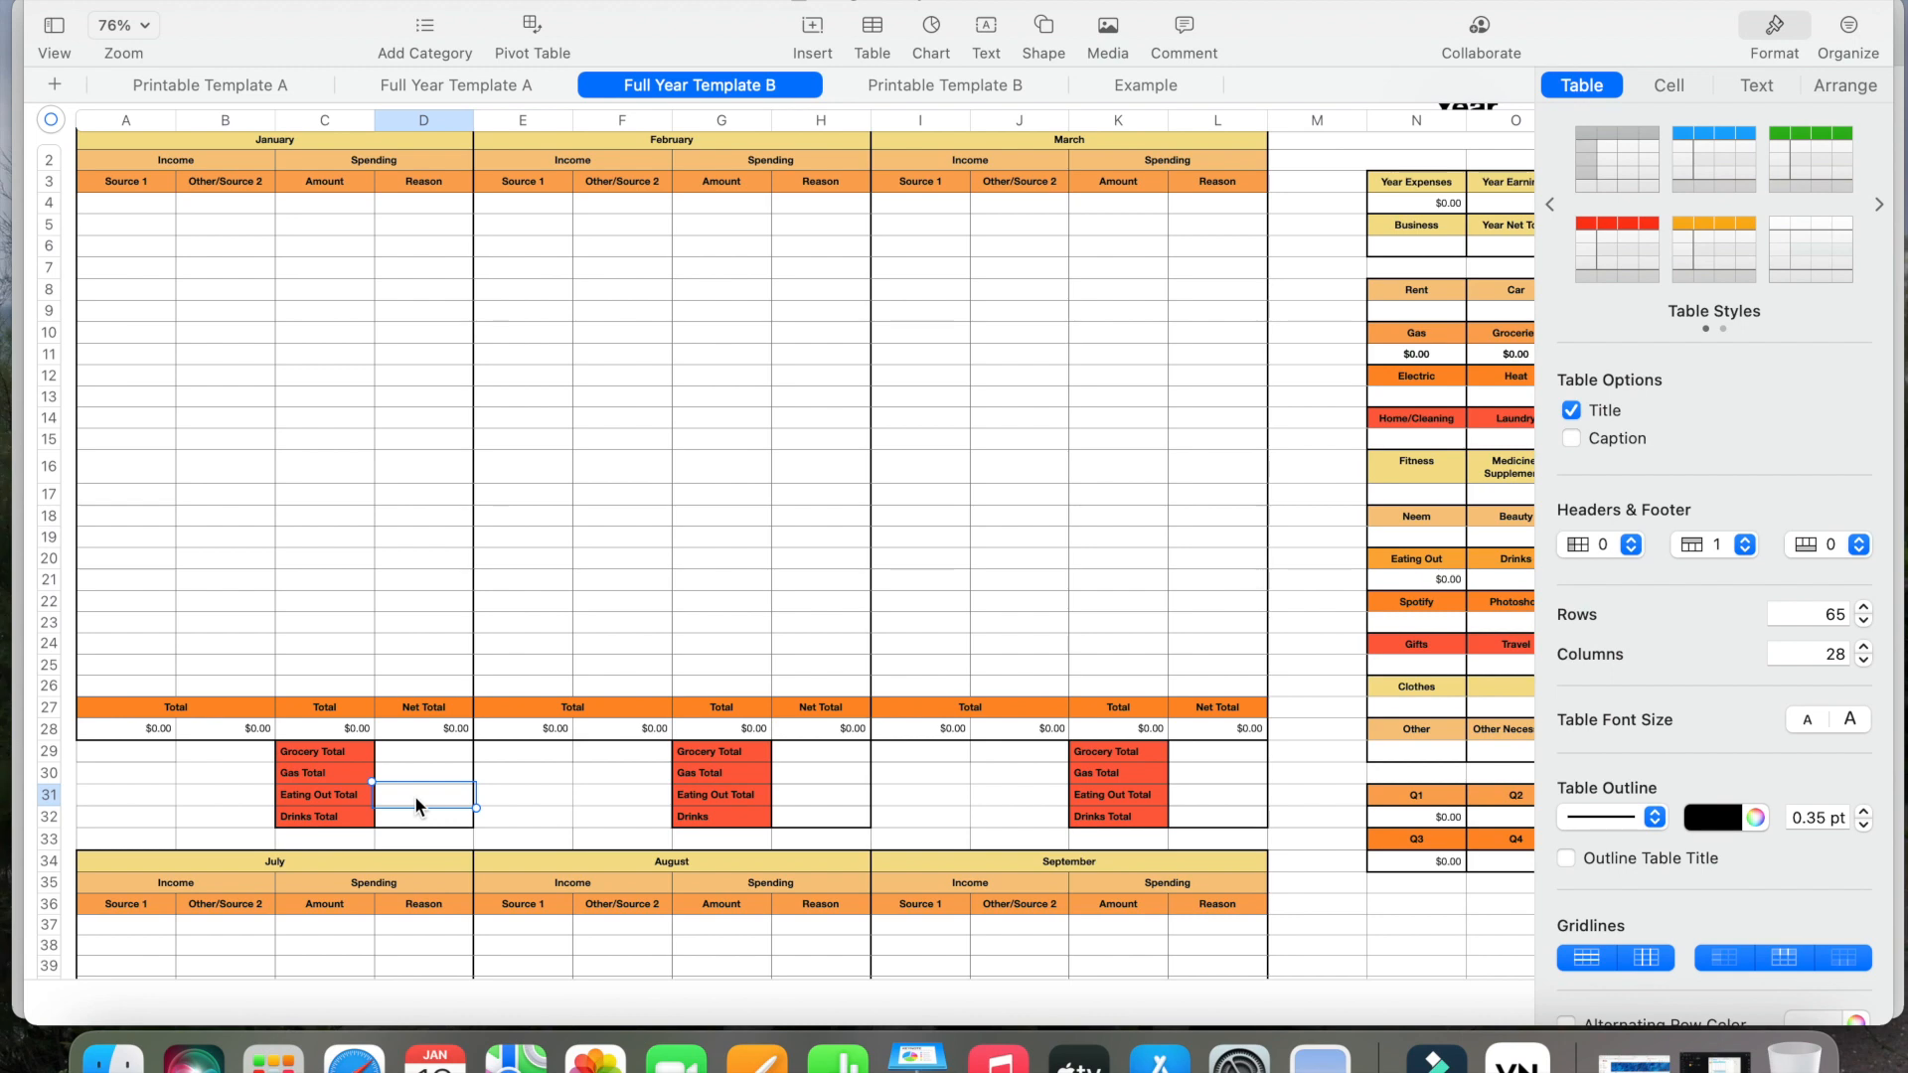
{"action": "scroll", "coordinate": [498, 671], "scroll_direction": "up", "scroll_amount": 2}
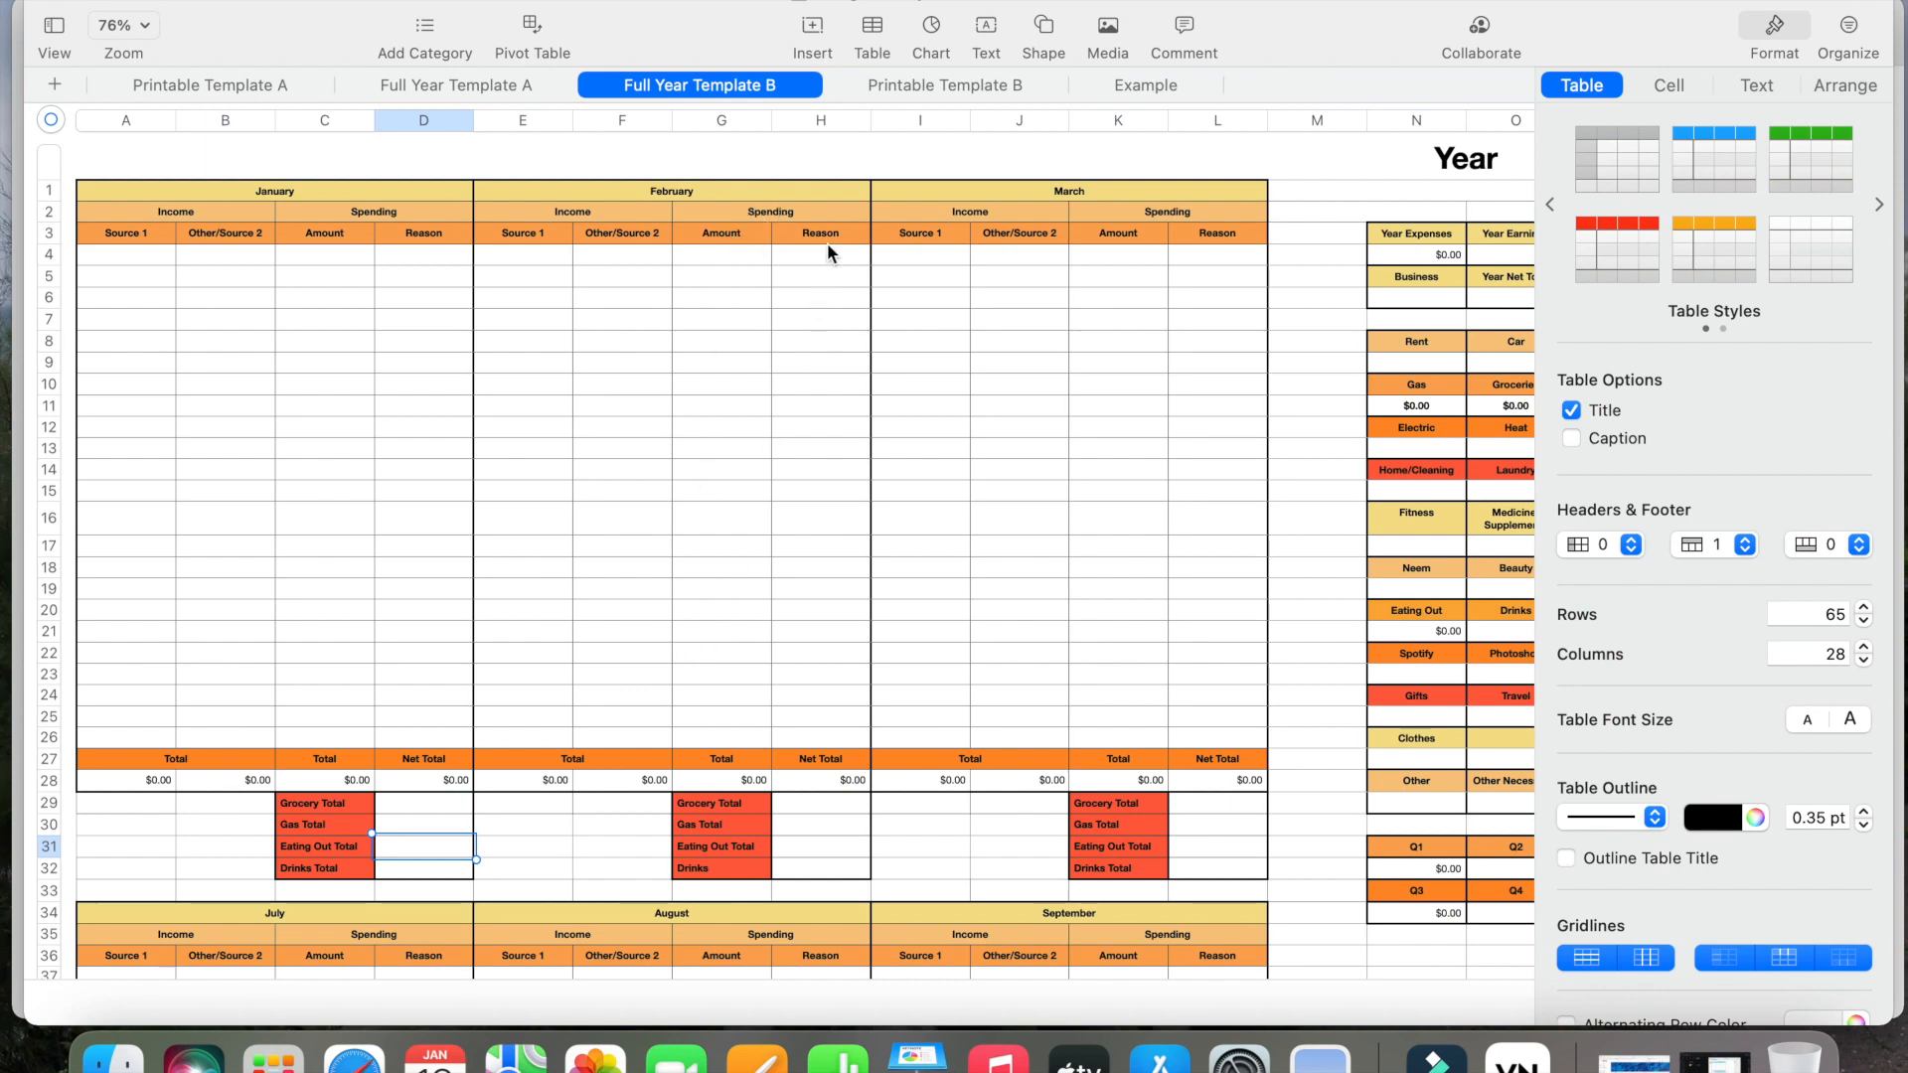
{"action": "scroll", "coordinate": [811, 752], "scroll_direction": "down", "scroll_amount": 2}
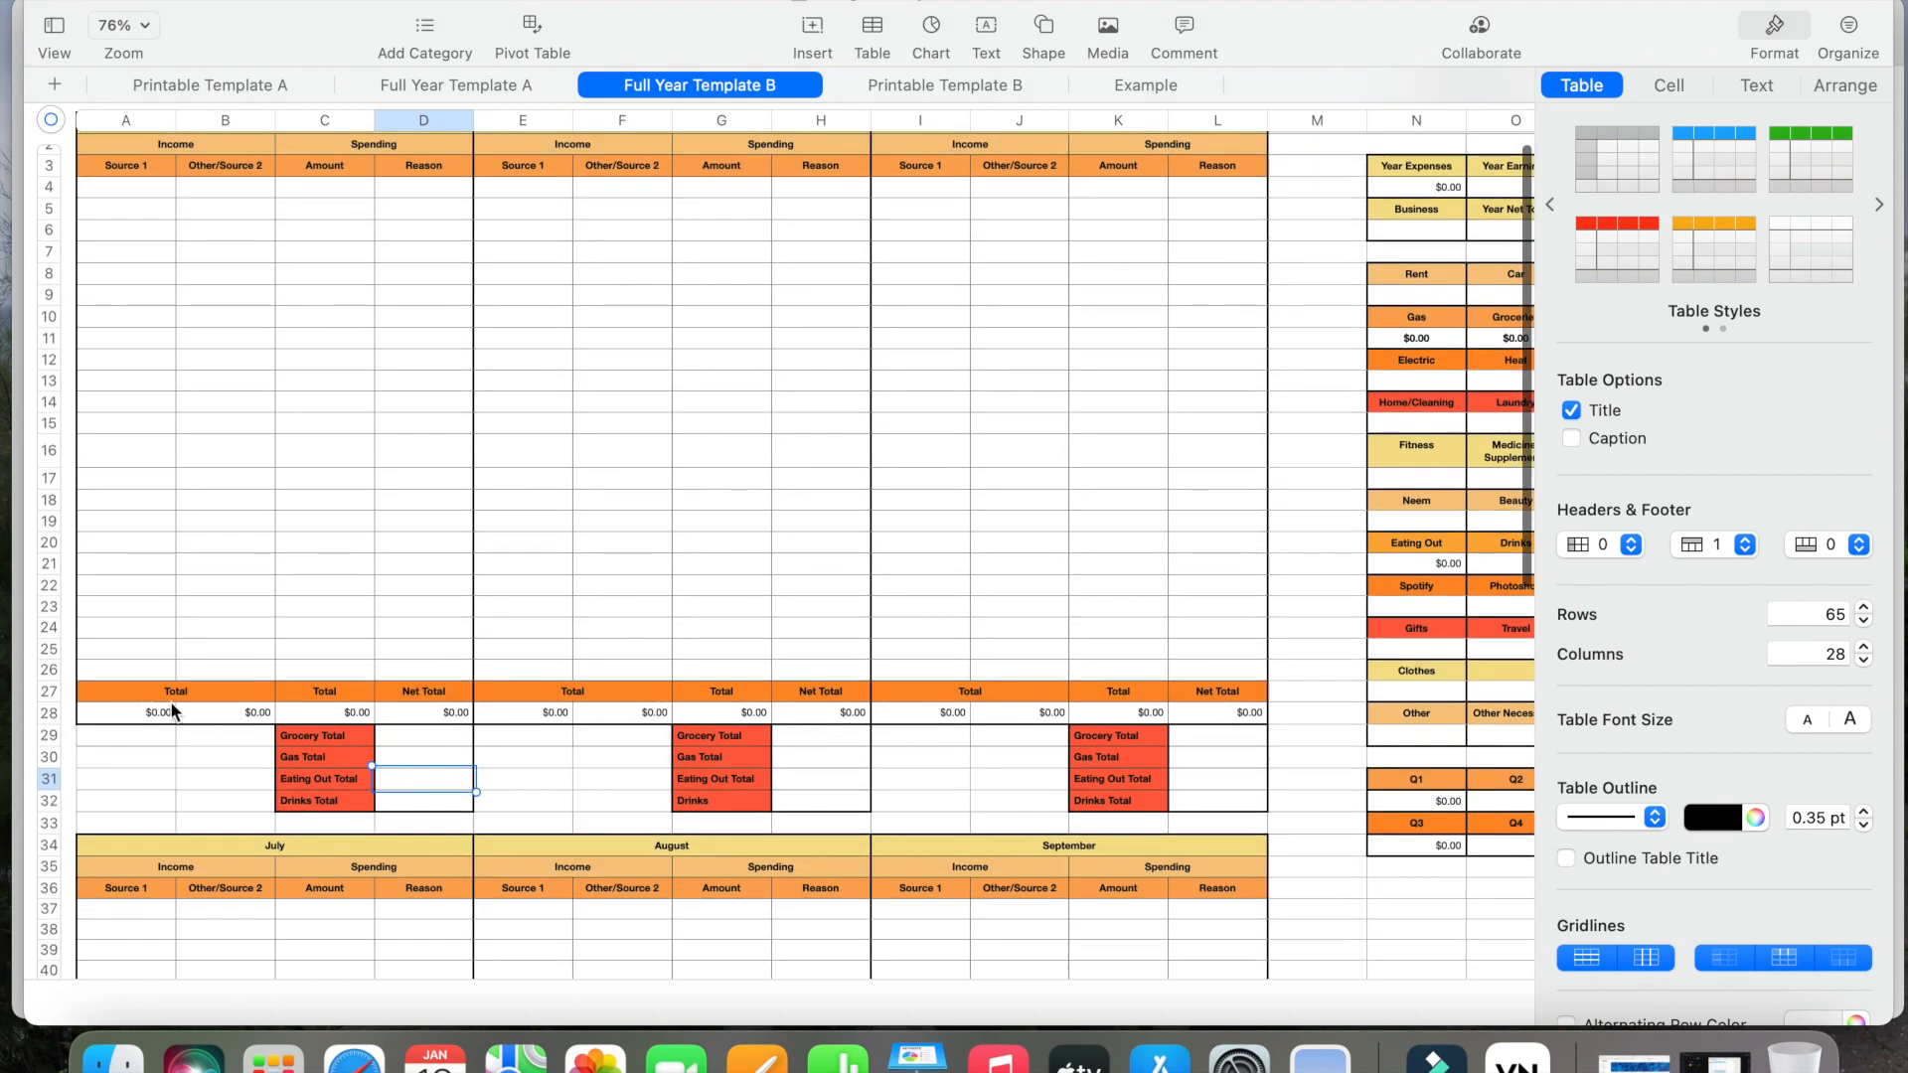
{"action": "scroll", "coordinate": [109, 723], "scroll_direction": "up", "scroll_amount": 1}
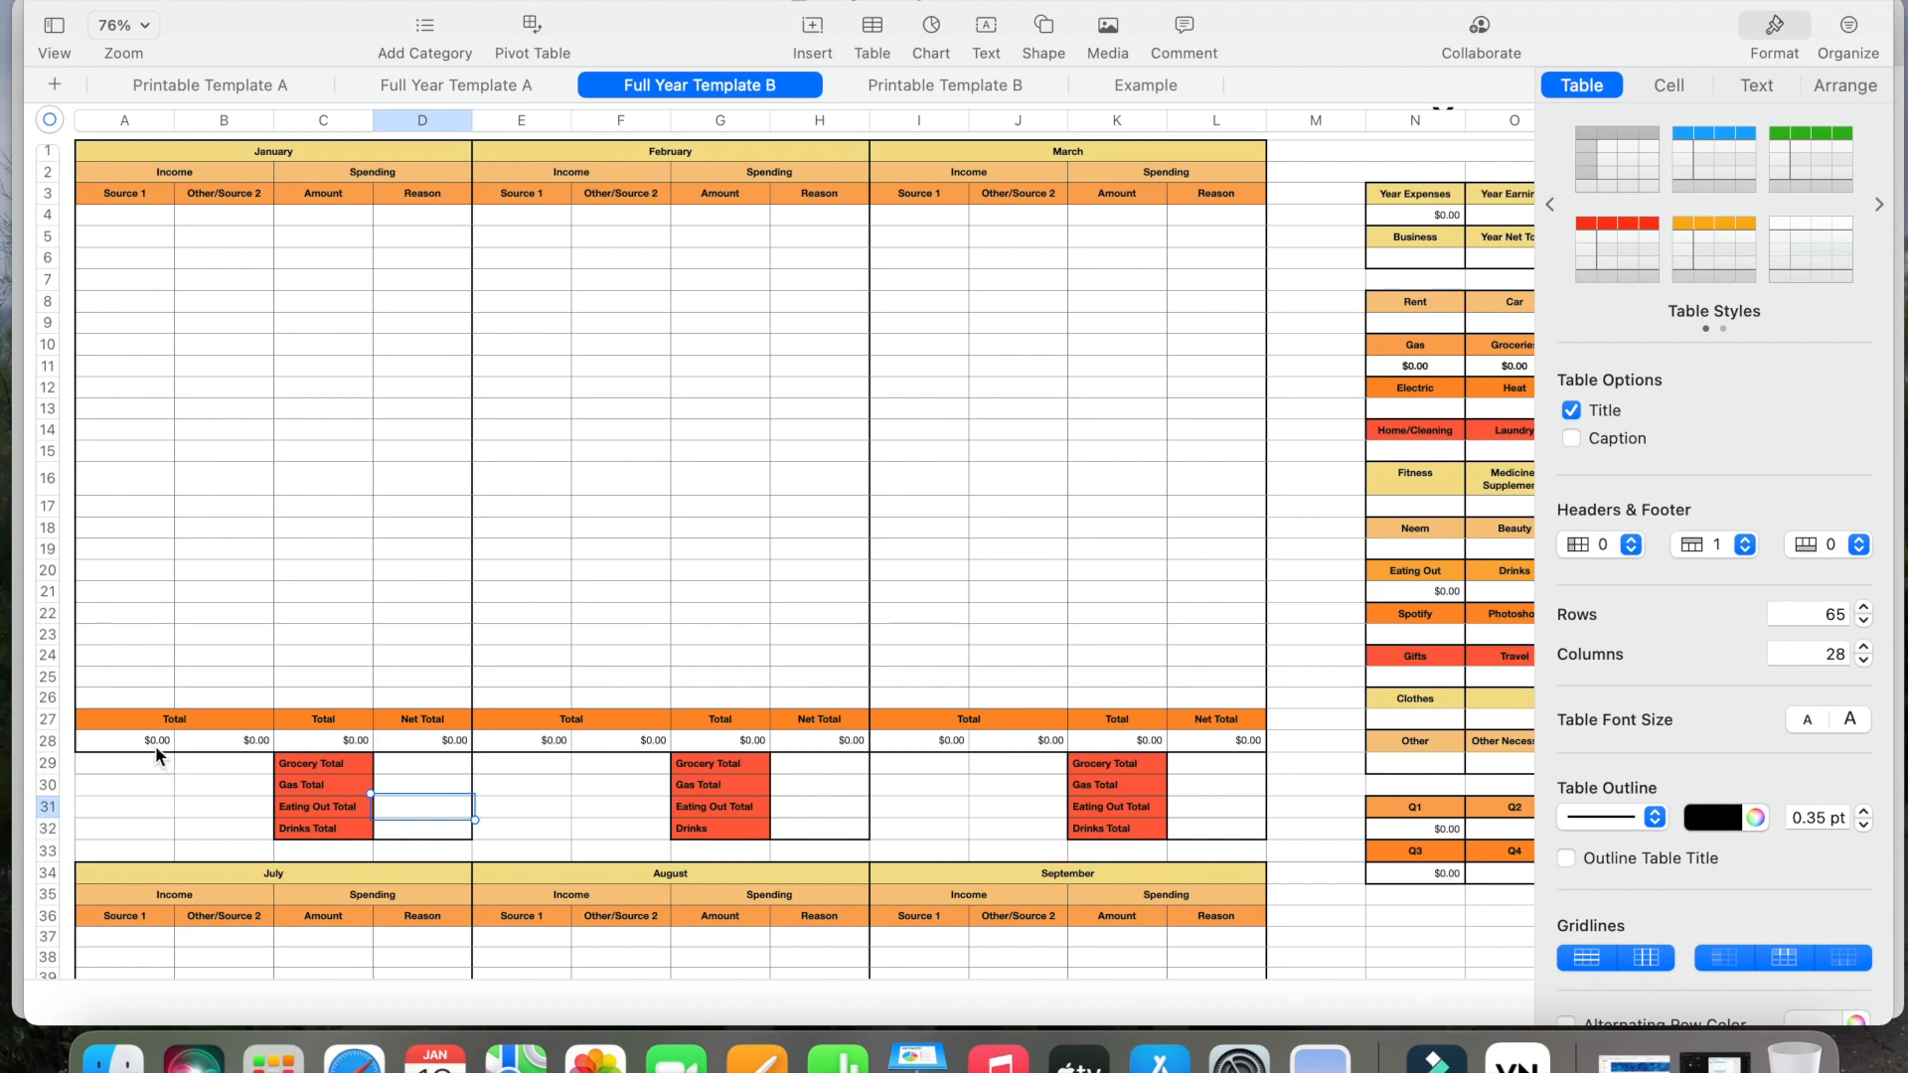
- Inspect the income, spending and net total formulas in row 28 for January and February
{"action": "left_click", "coordinate": [154, 742]}
{"action": "left_click", "coordinate": [221, 739]}
{"action": "left_click", "coordinate": [324, 743]}
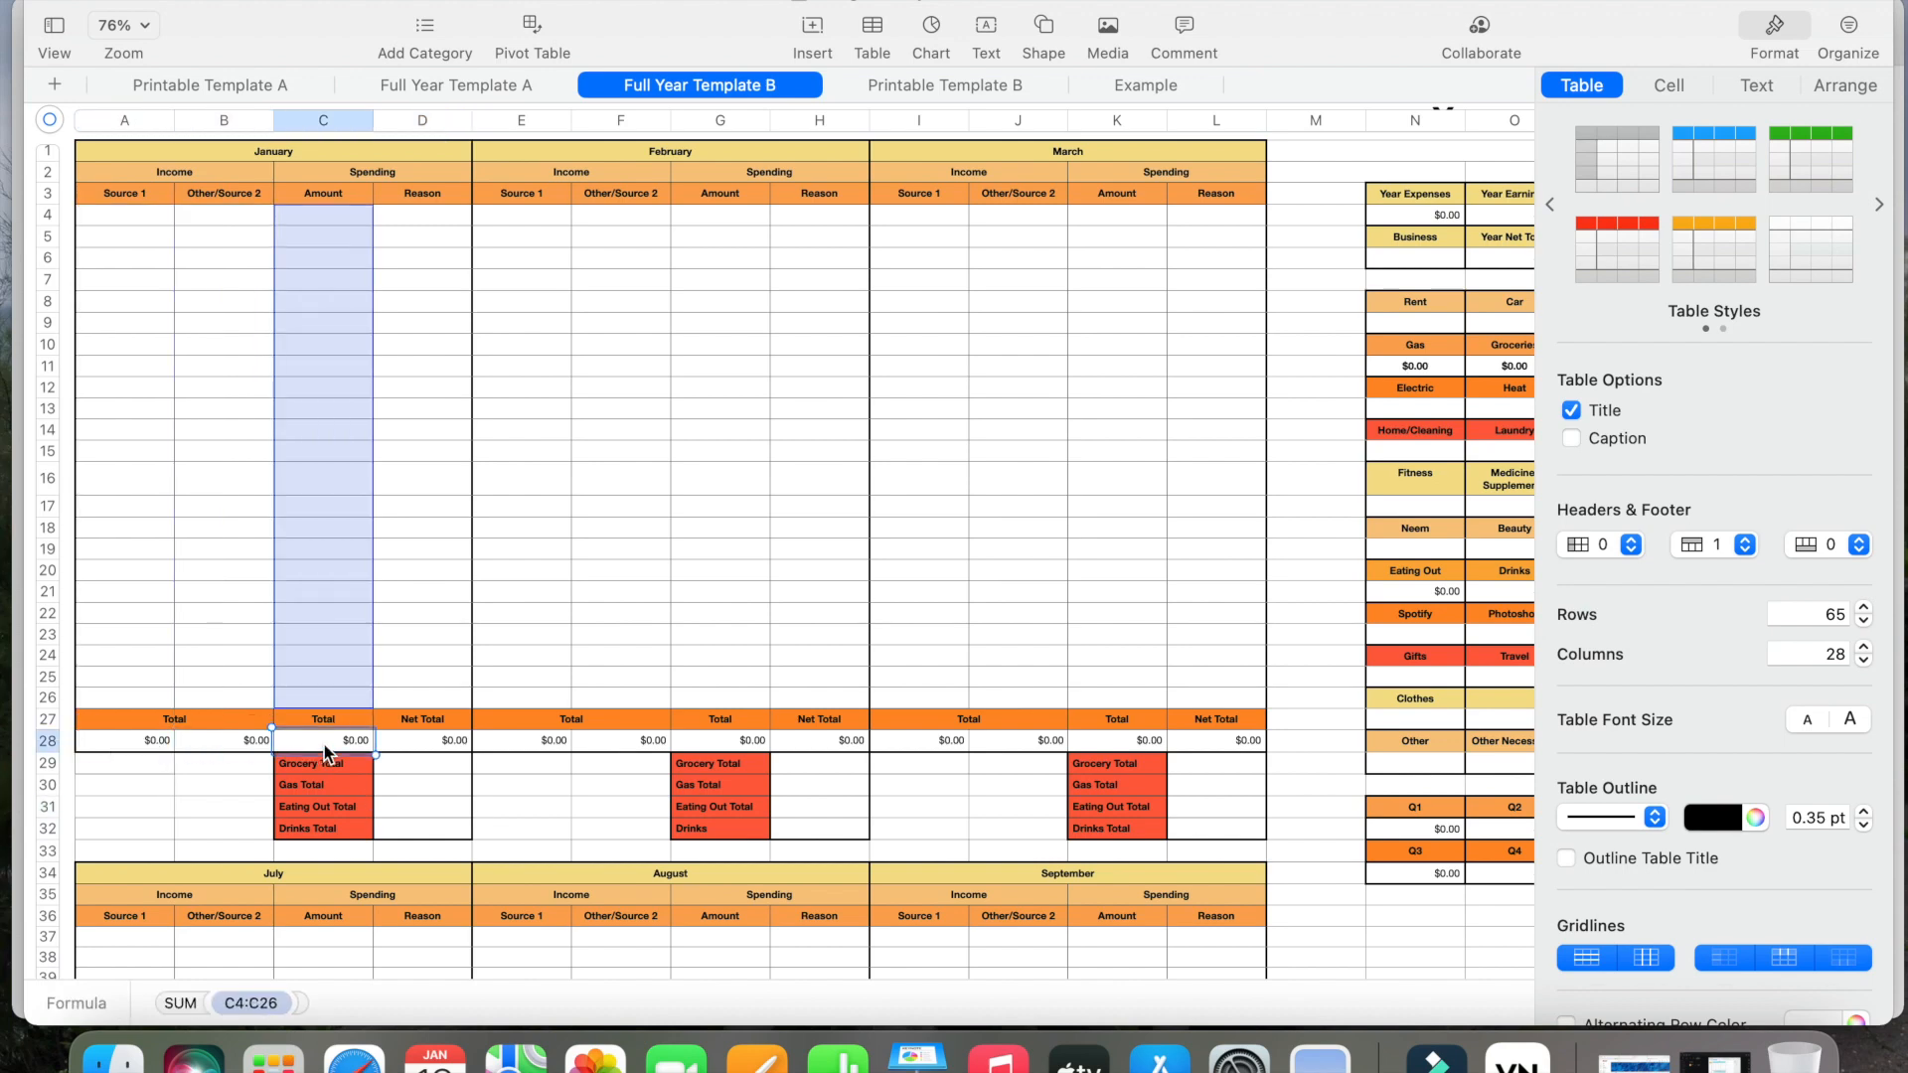
{"action": "left_click", "coordinate": [438, 743]}
{"action": "left_click", "coordinate": [546, 738]}
{"action": "left_click", "coordinate": [608, 738]}
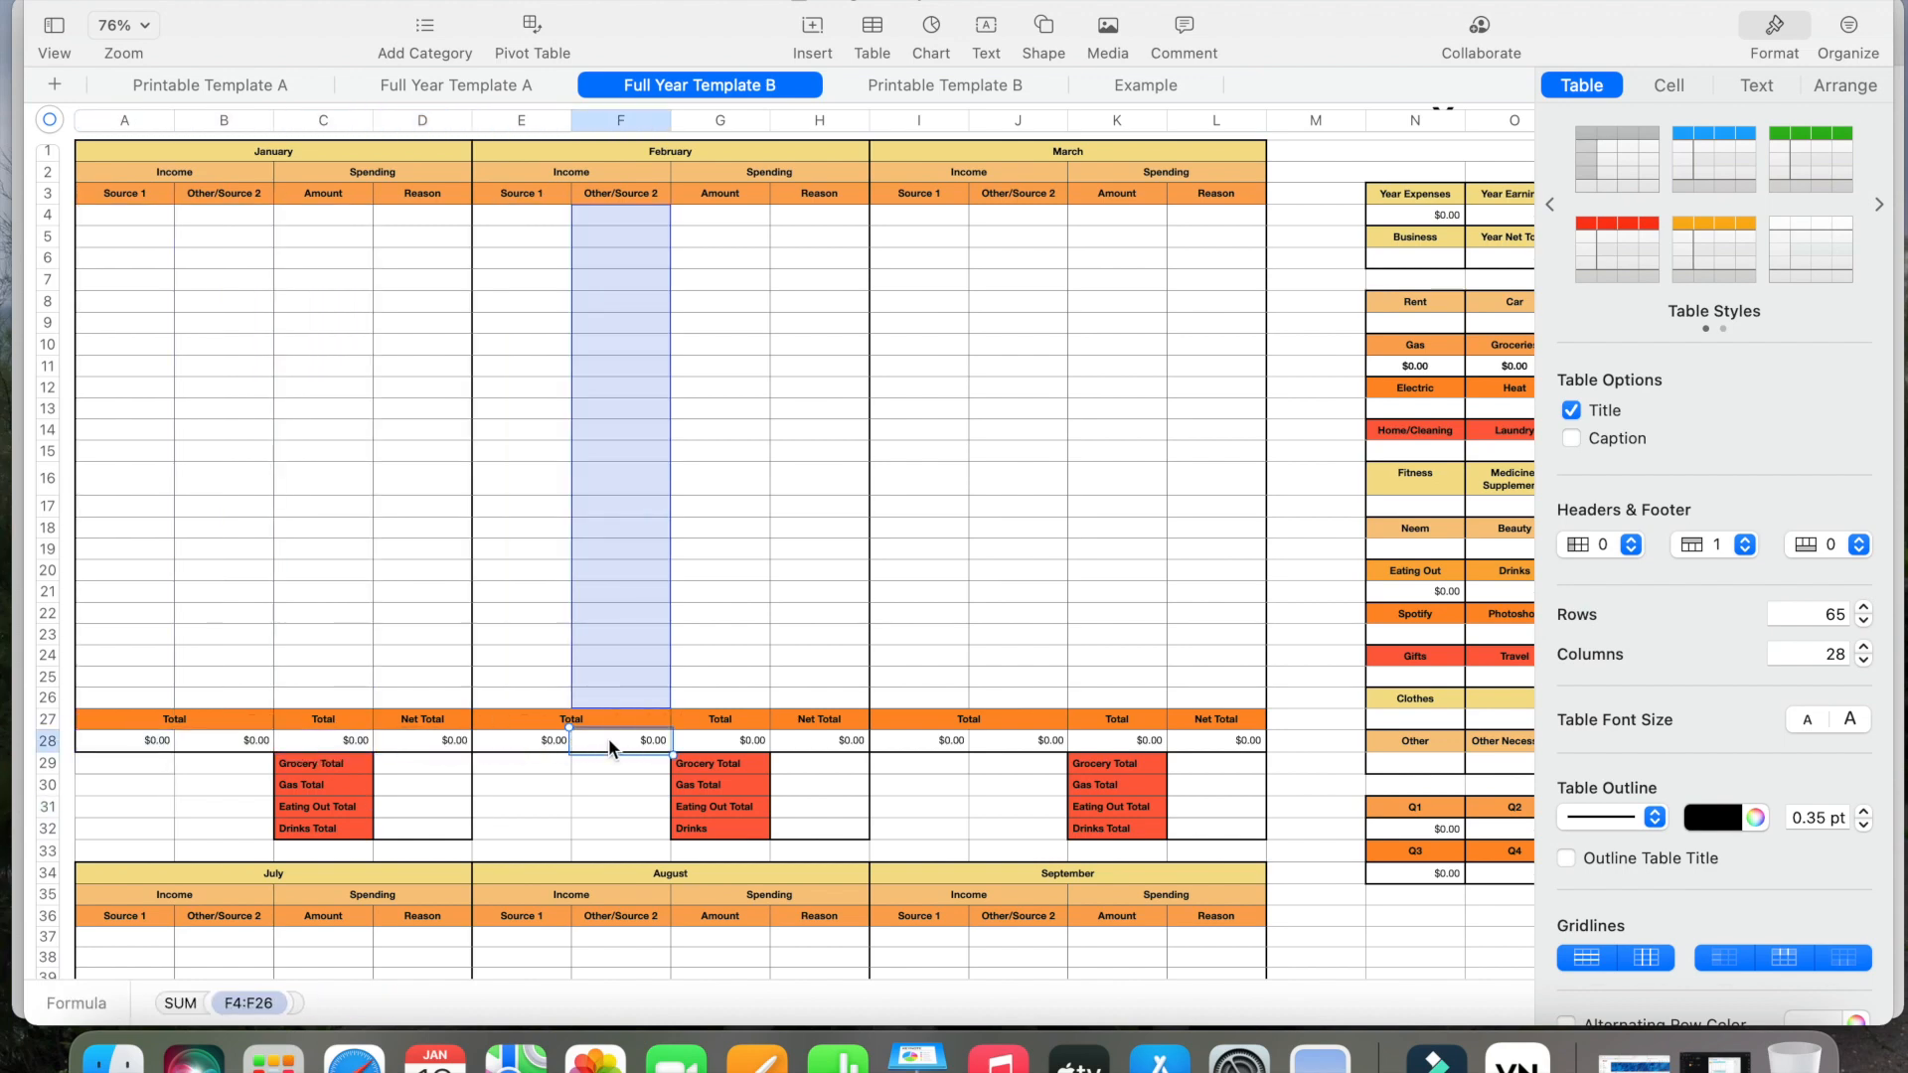
{"action": "left_click", "coordinate": [715, 748]}
{"action": "left_click", "coordinate": [855, 745]}
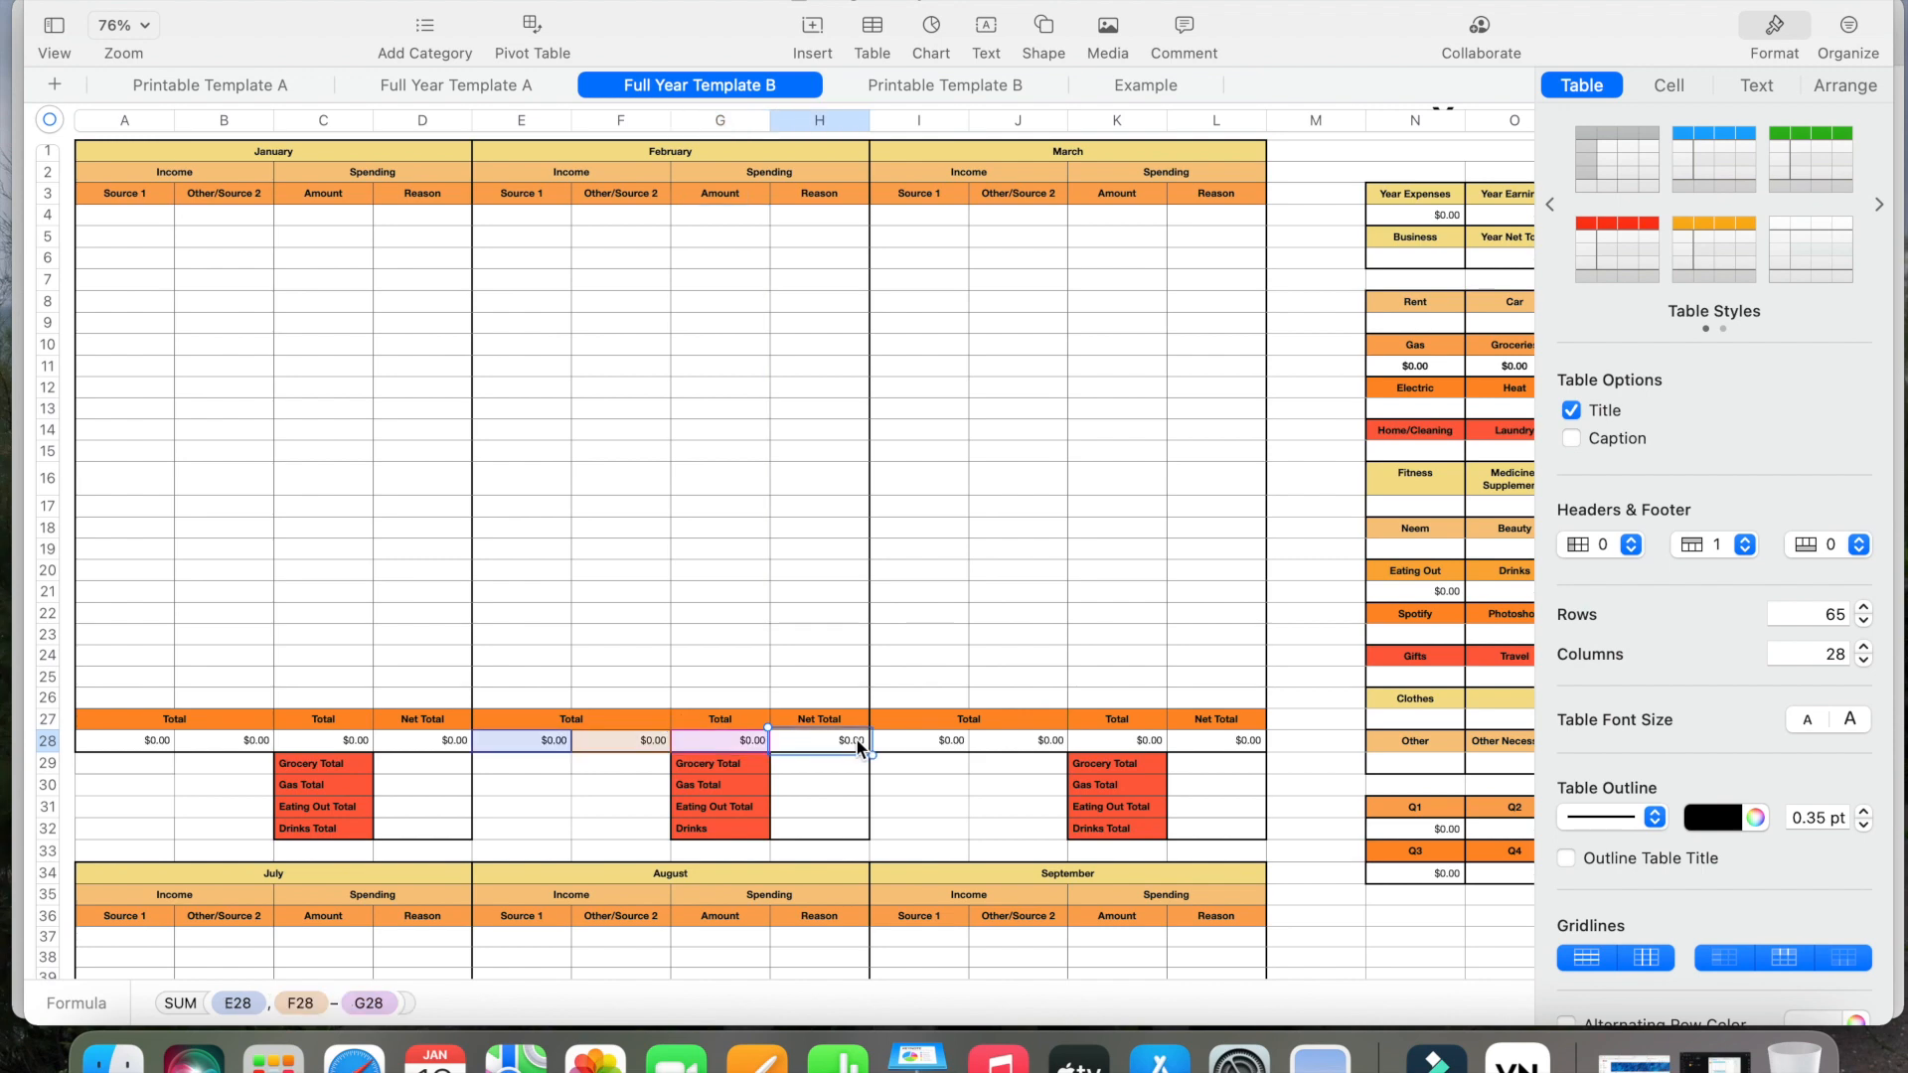
- Review January's empty Grocery Total cell and the Rent, Car, Electric and Heat cells in the central yearly breakdown
{"action": "left_click", "coordinate": [446, 761]}
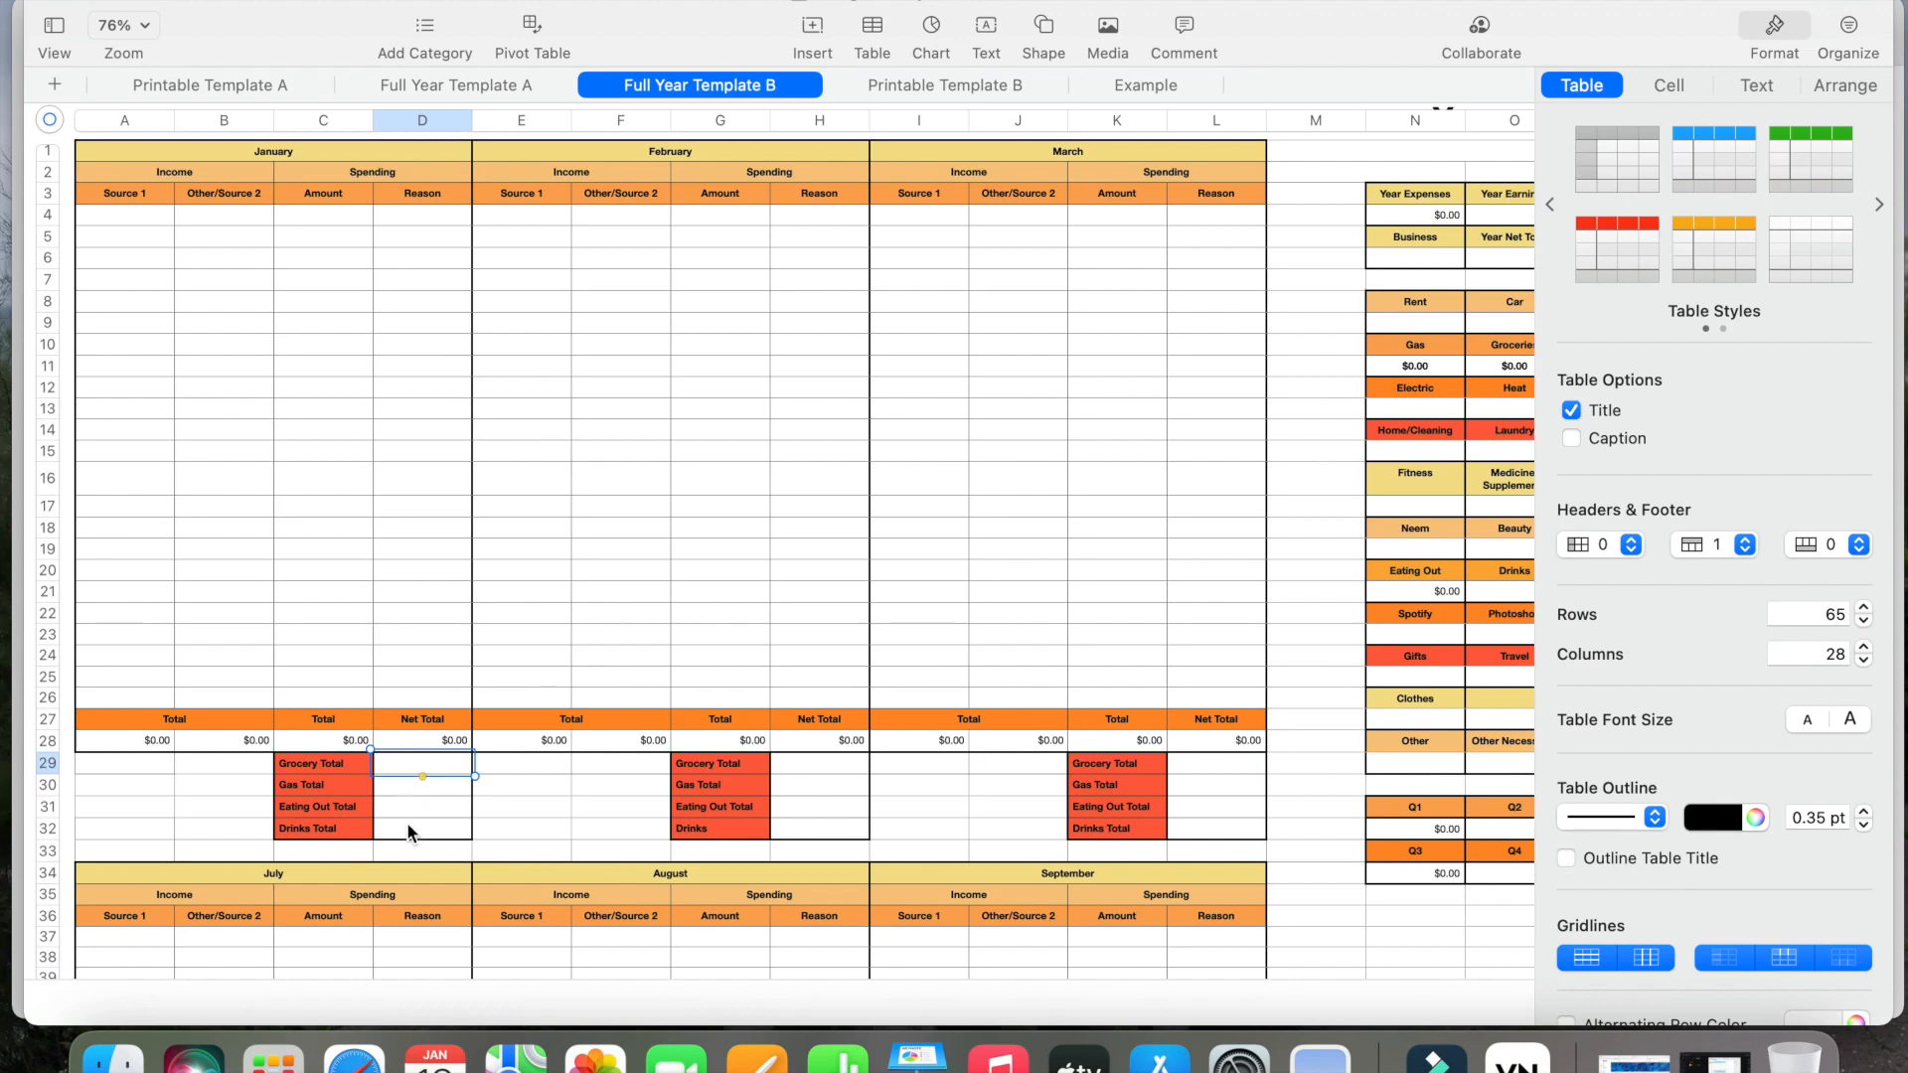
{"action": "scroll", "coordinate": [979, 669], "scroll_direction": "right", "scroll_amount": 3}
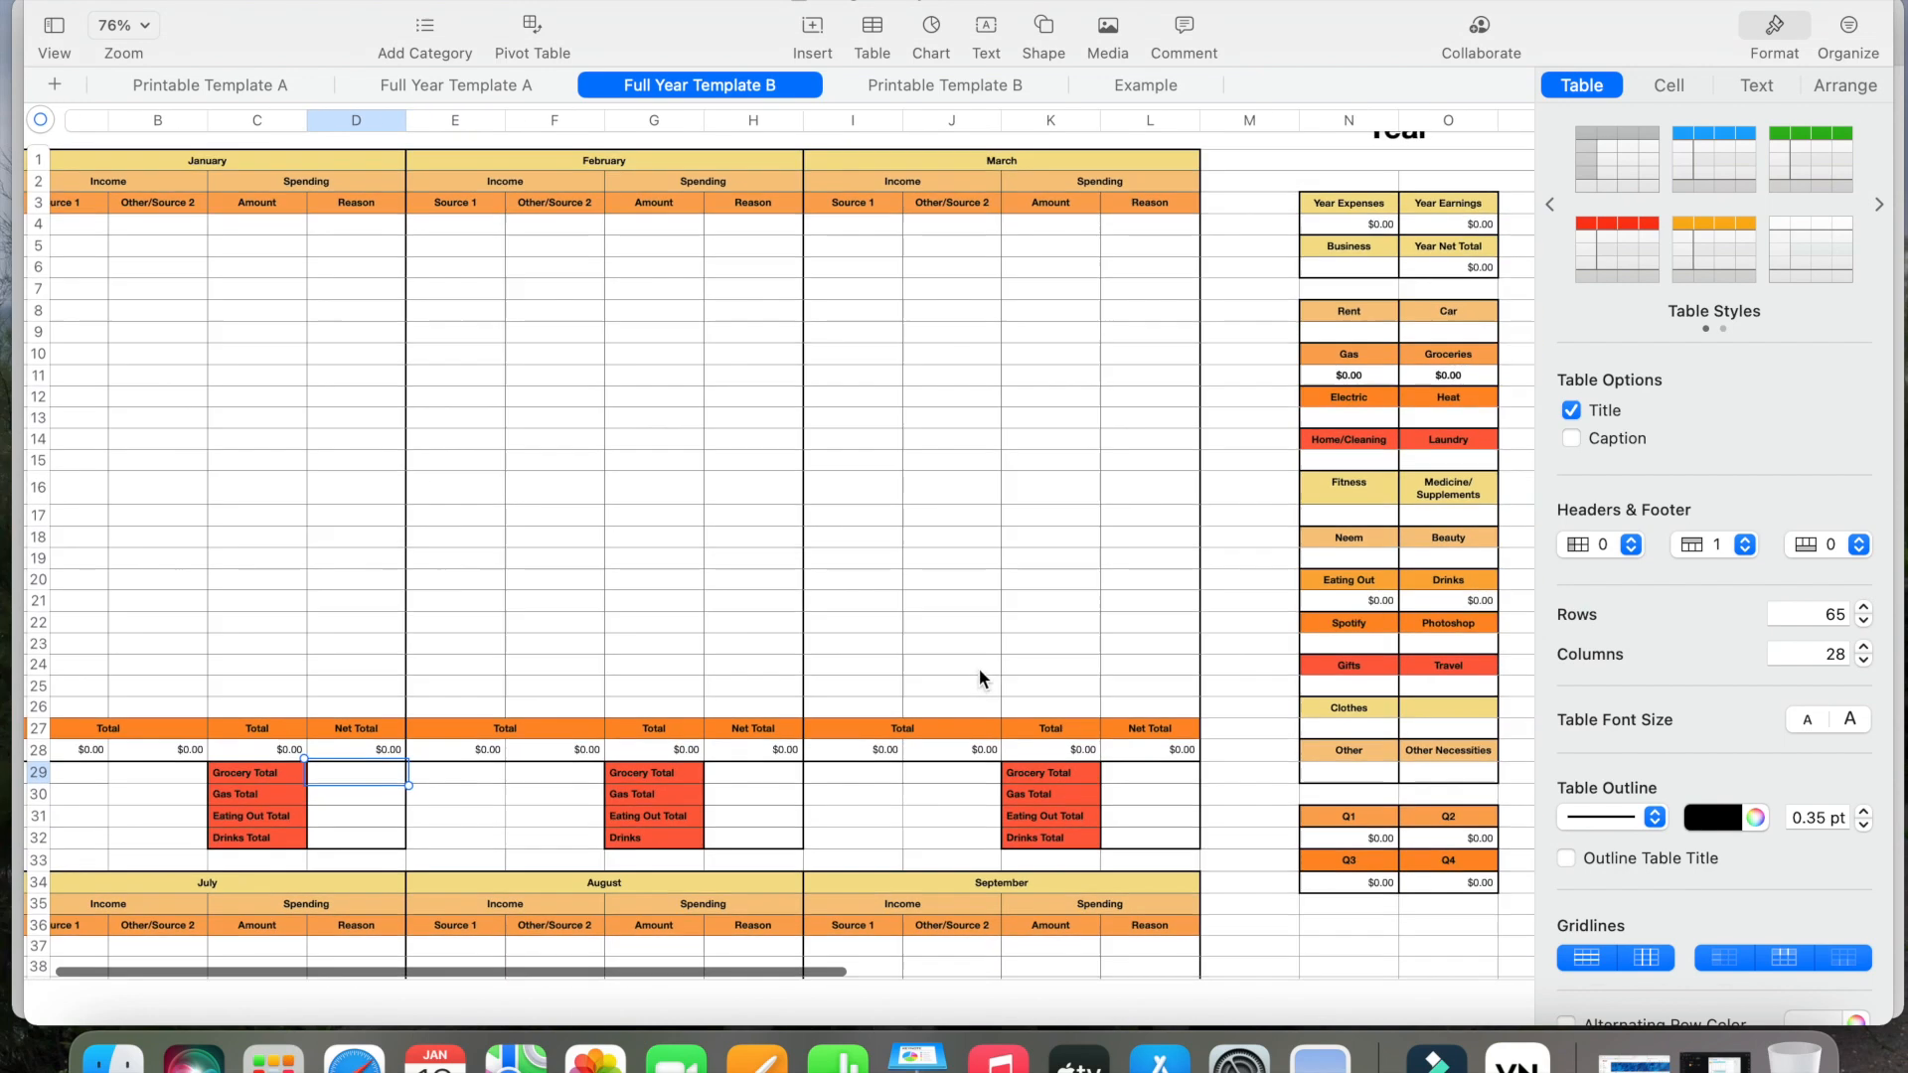
{"action": "left_click", "coordinate": [1321, 334]}
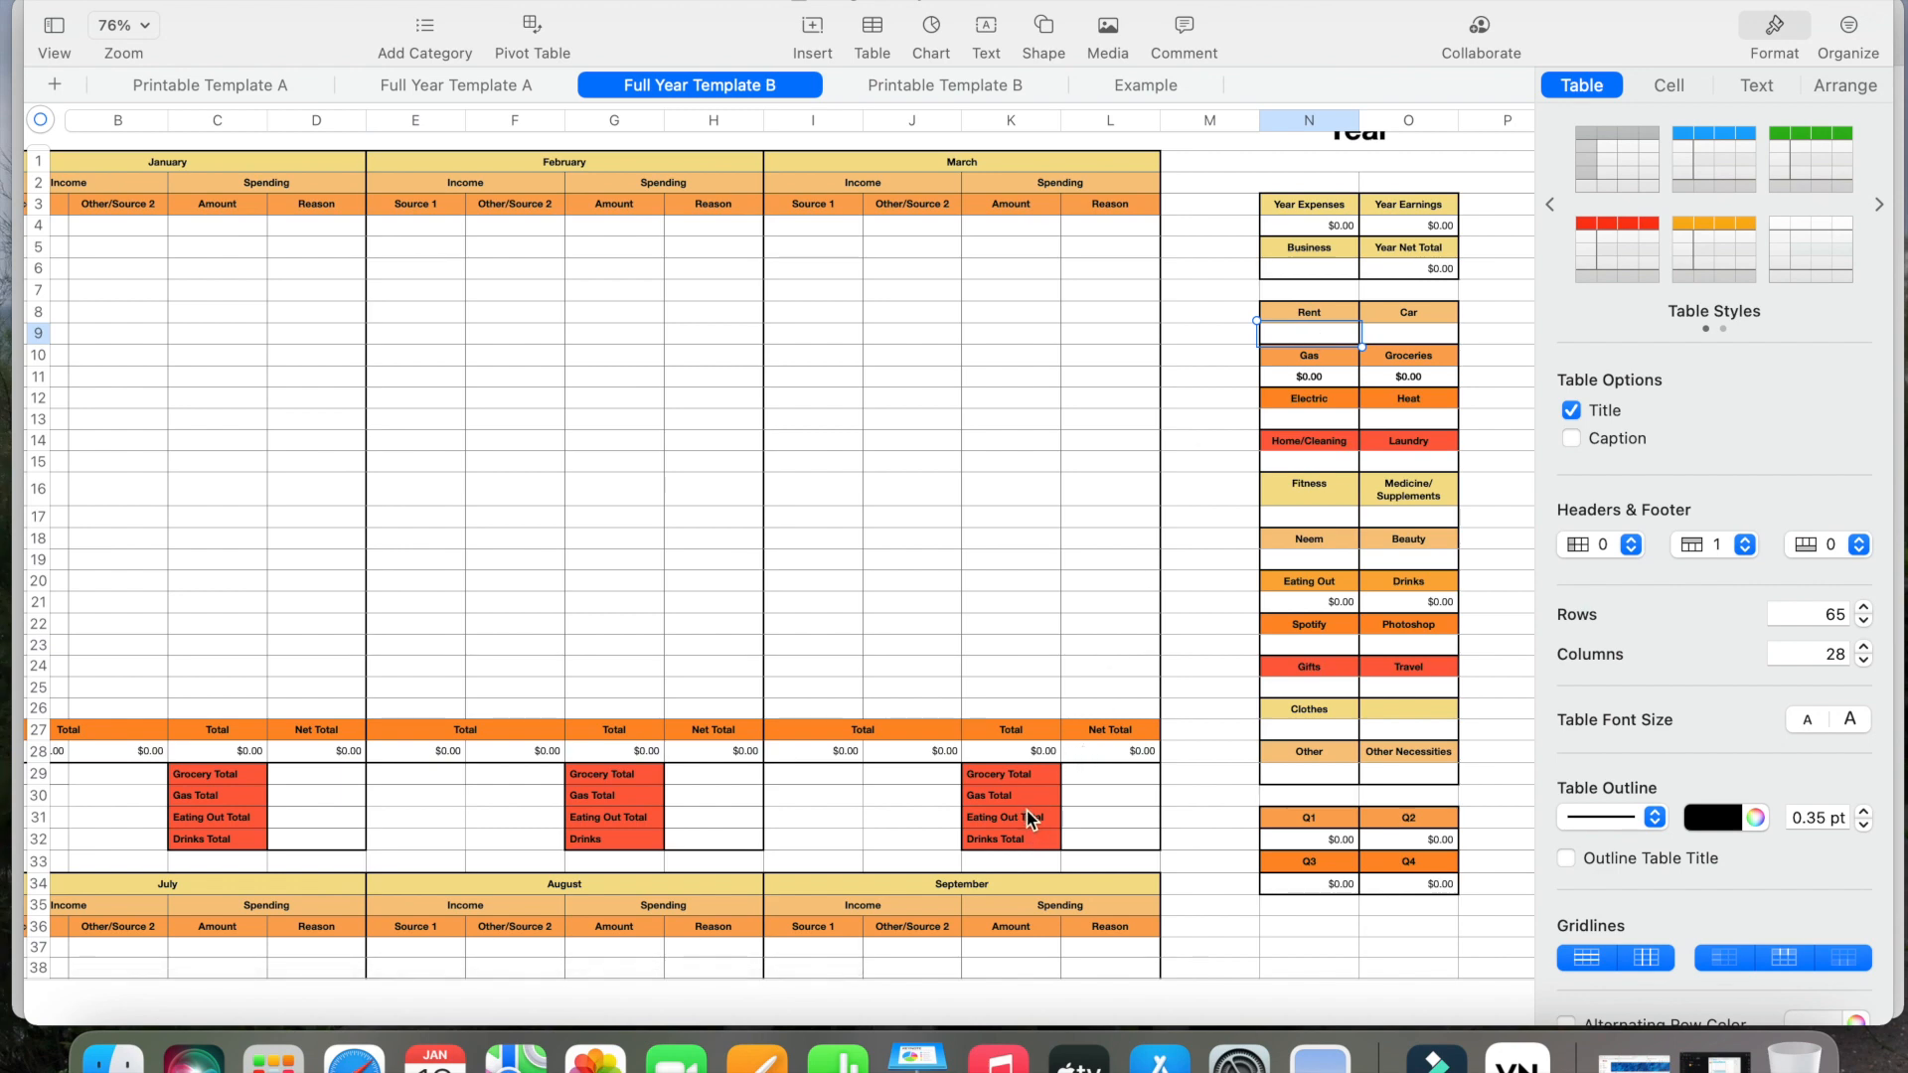
{"action": "left_click", "coordinate": [1403, 335]}
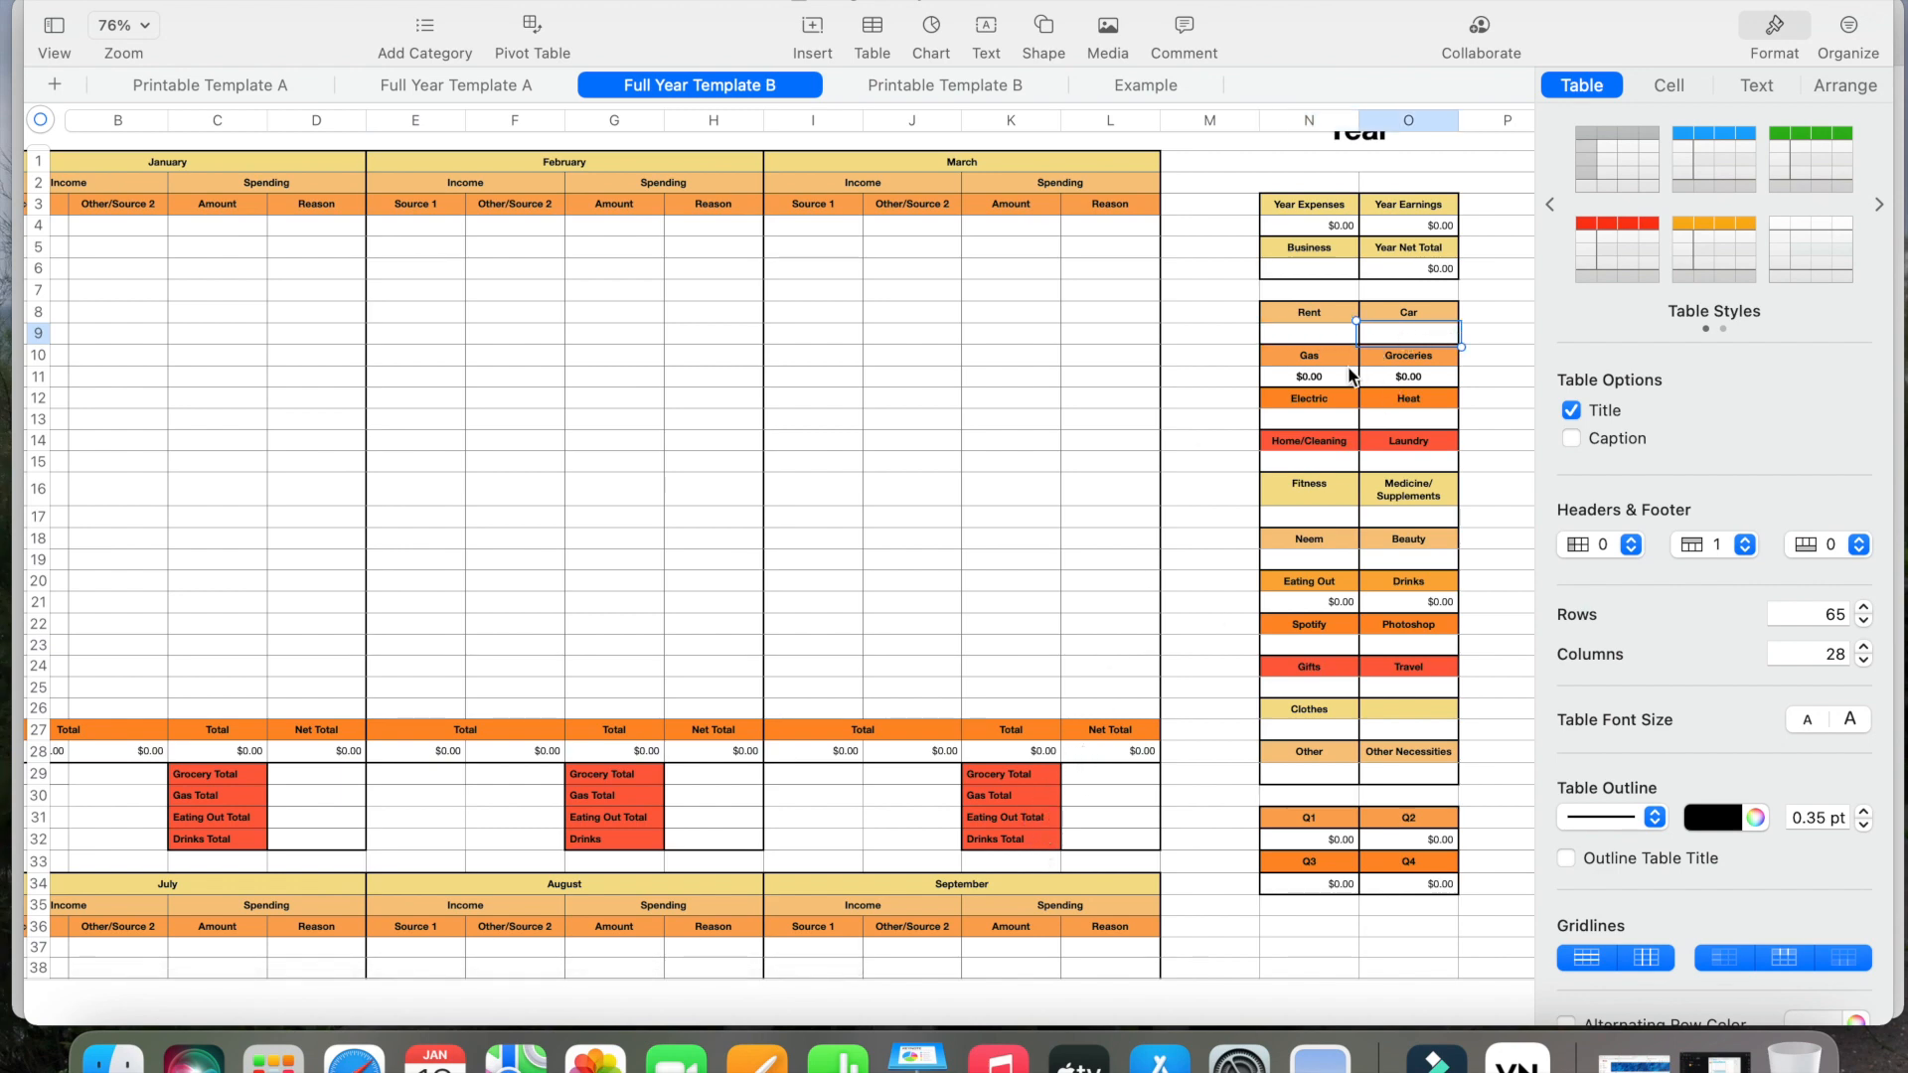
{"action": "left_click", "coordinate": [1304, 418]}
{"action": "scroll", "coordinate": [316, 618], "scroll_direction": "left", "scroll_amount": 3}
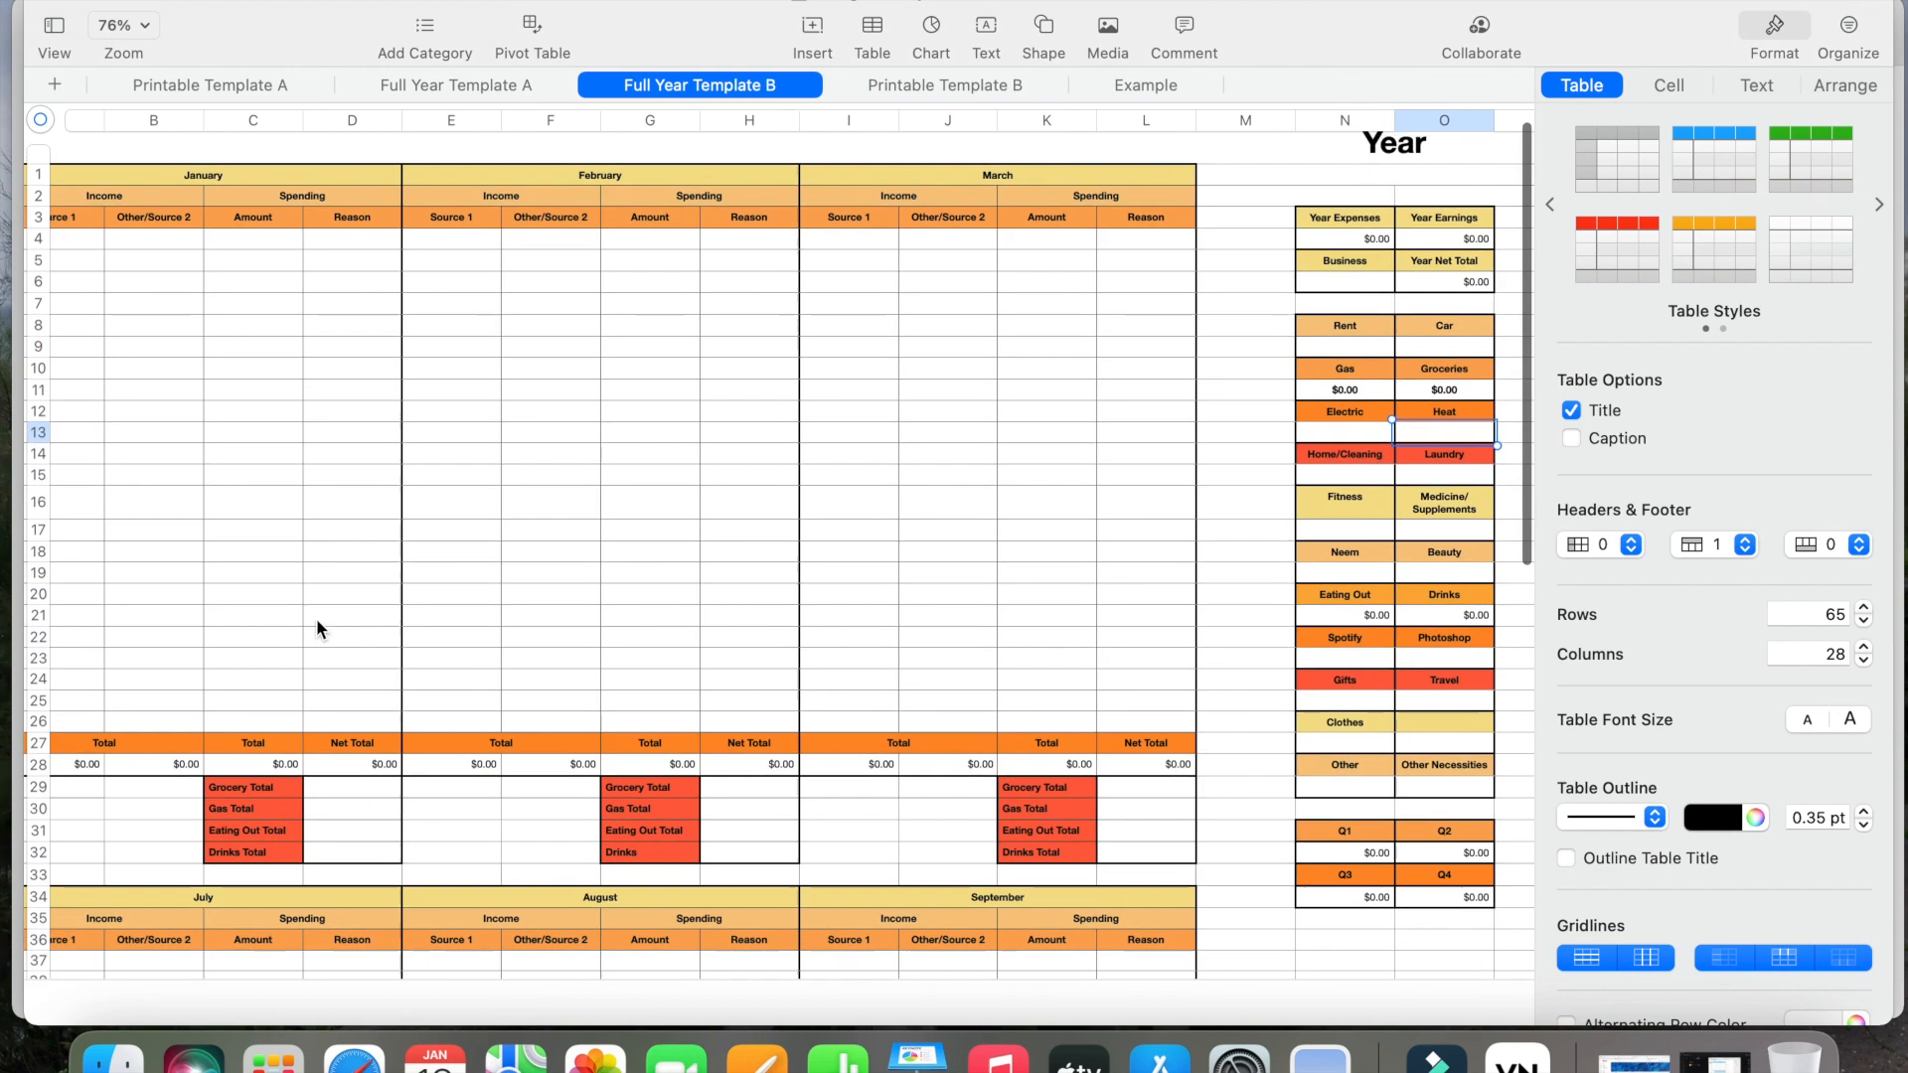
- Enter a January spending amount of 35.00 in C4 with the reason Gas
{"action": "left_click", "coordinate": [318, 219]}
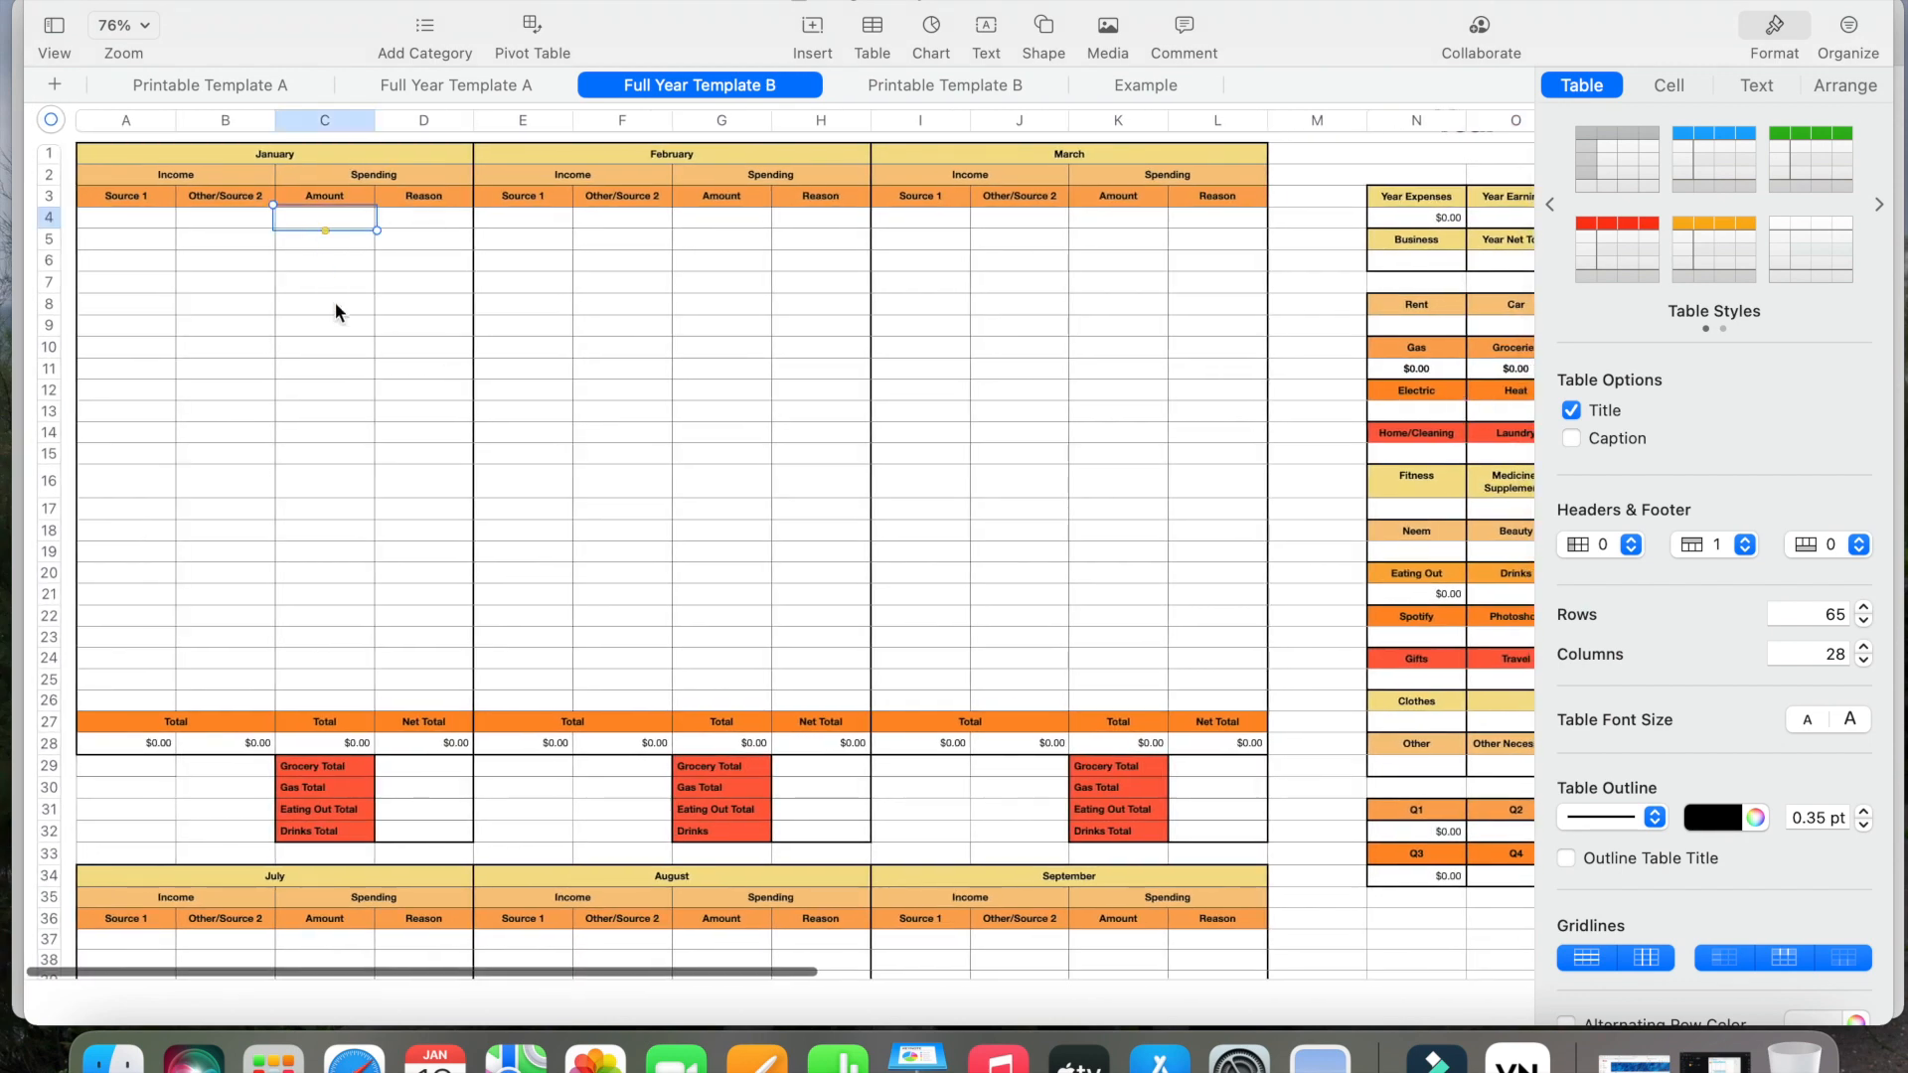
{"action": "type", "text": "35"}
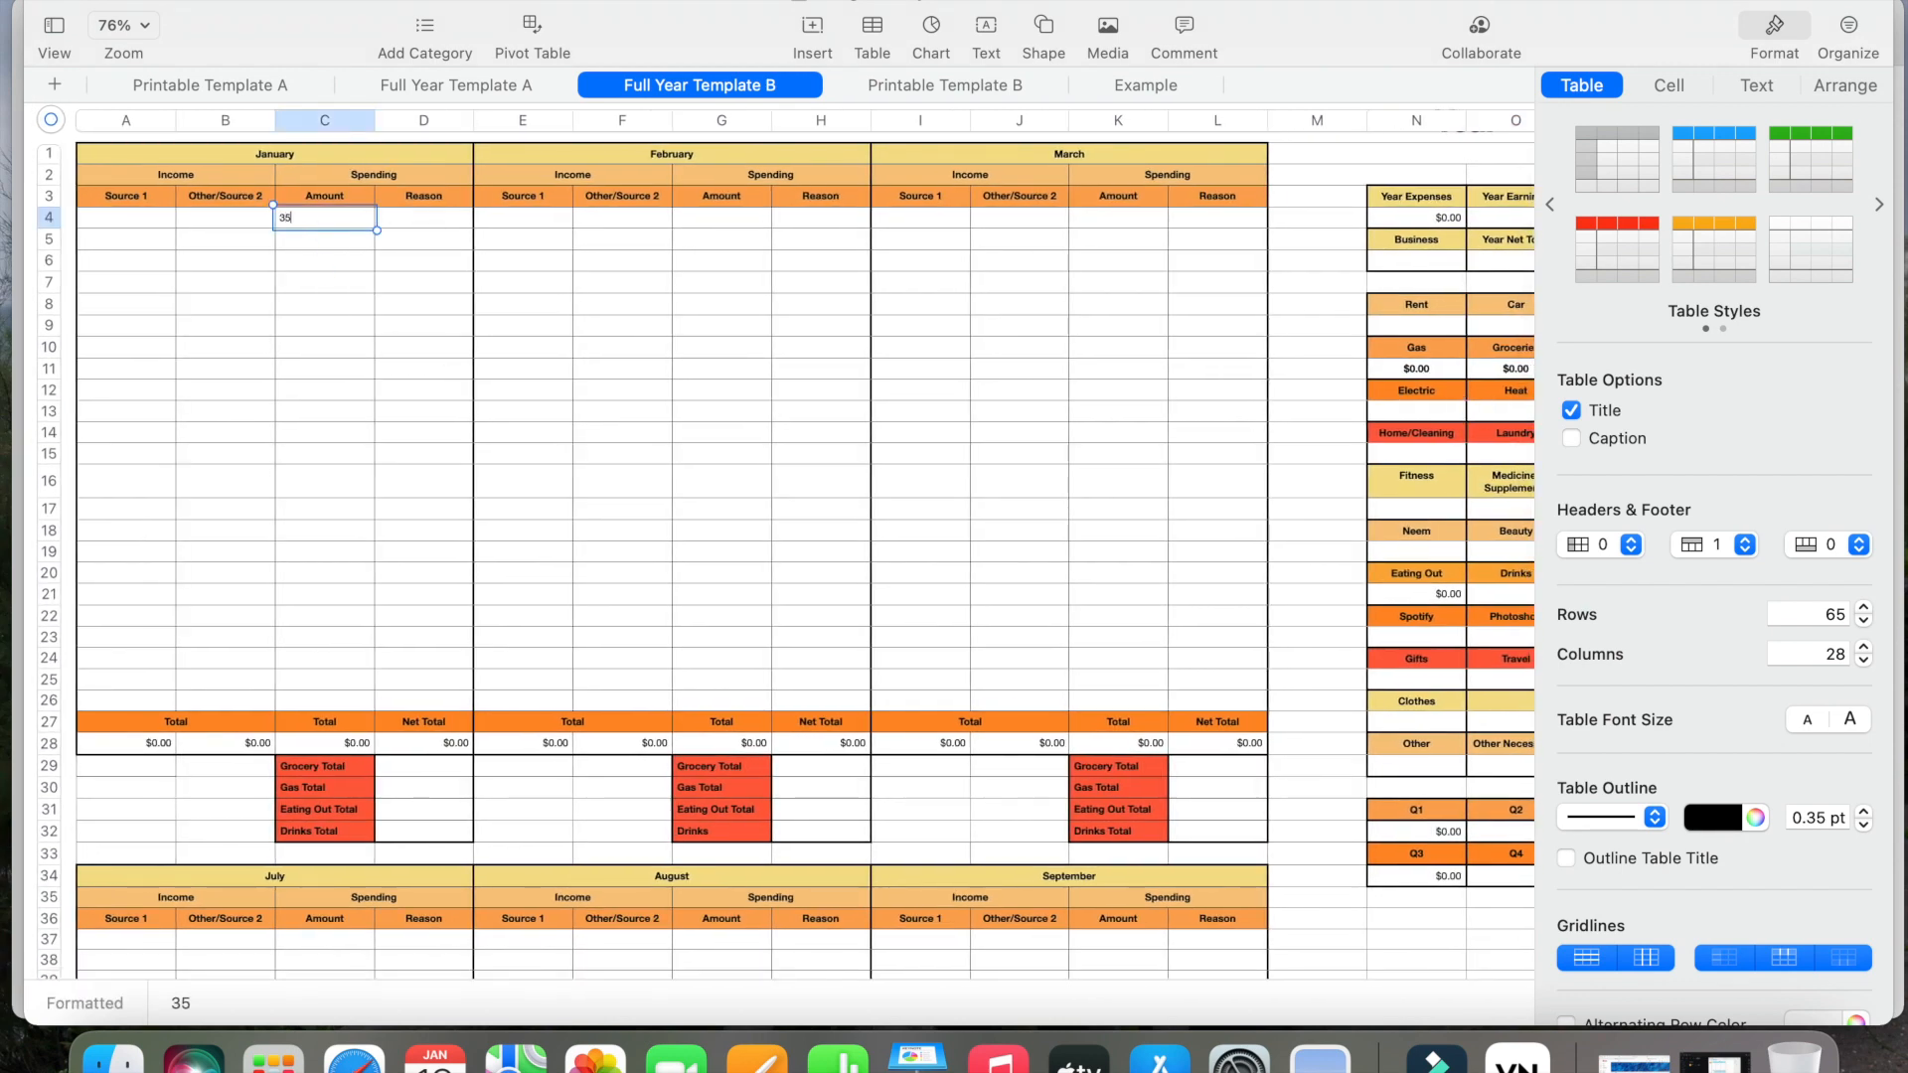
{"action": "type", "text": ".00"}
{"action": "key", "text": "Tab"}
{"action": "type", "text": "ga"}
{"action": "key", "text": "Return"}
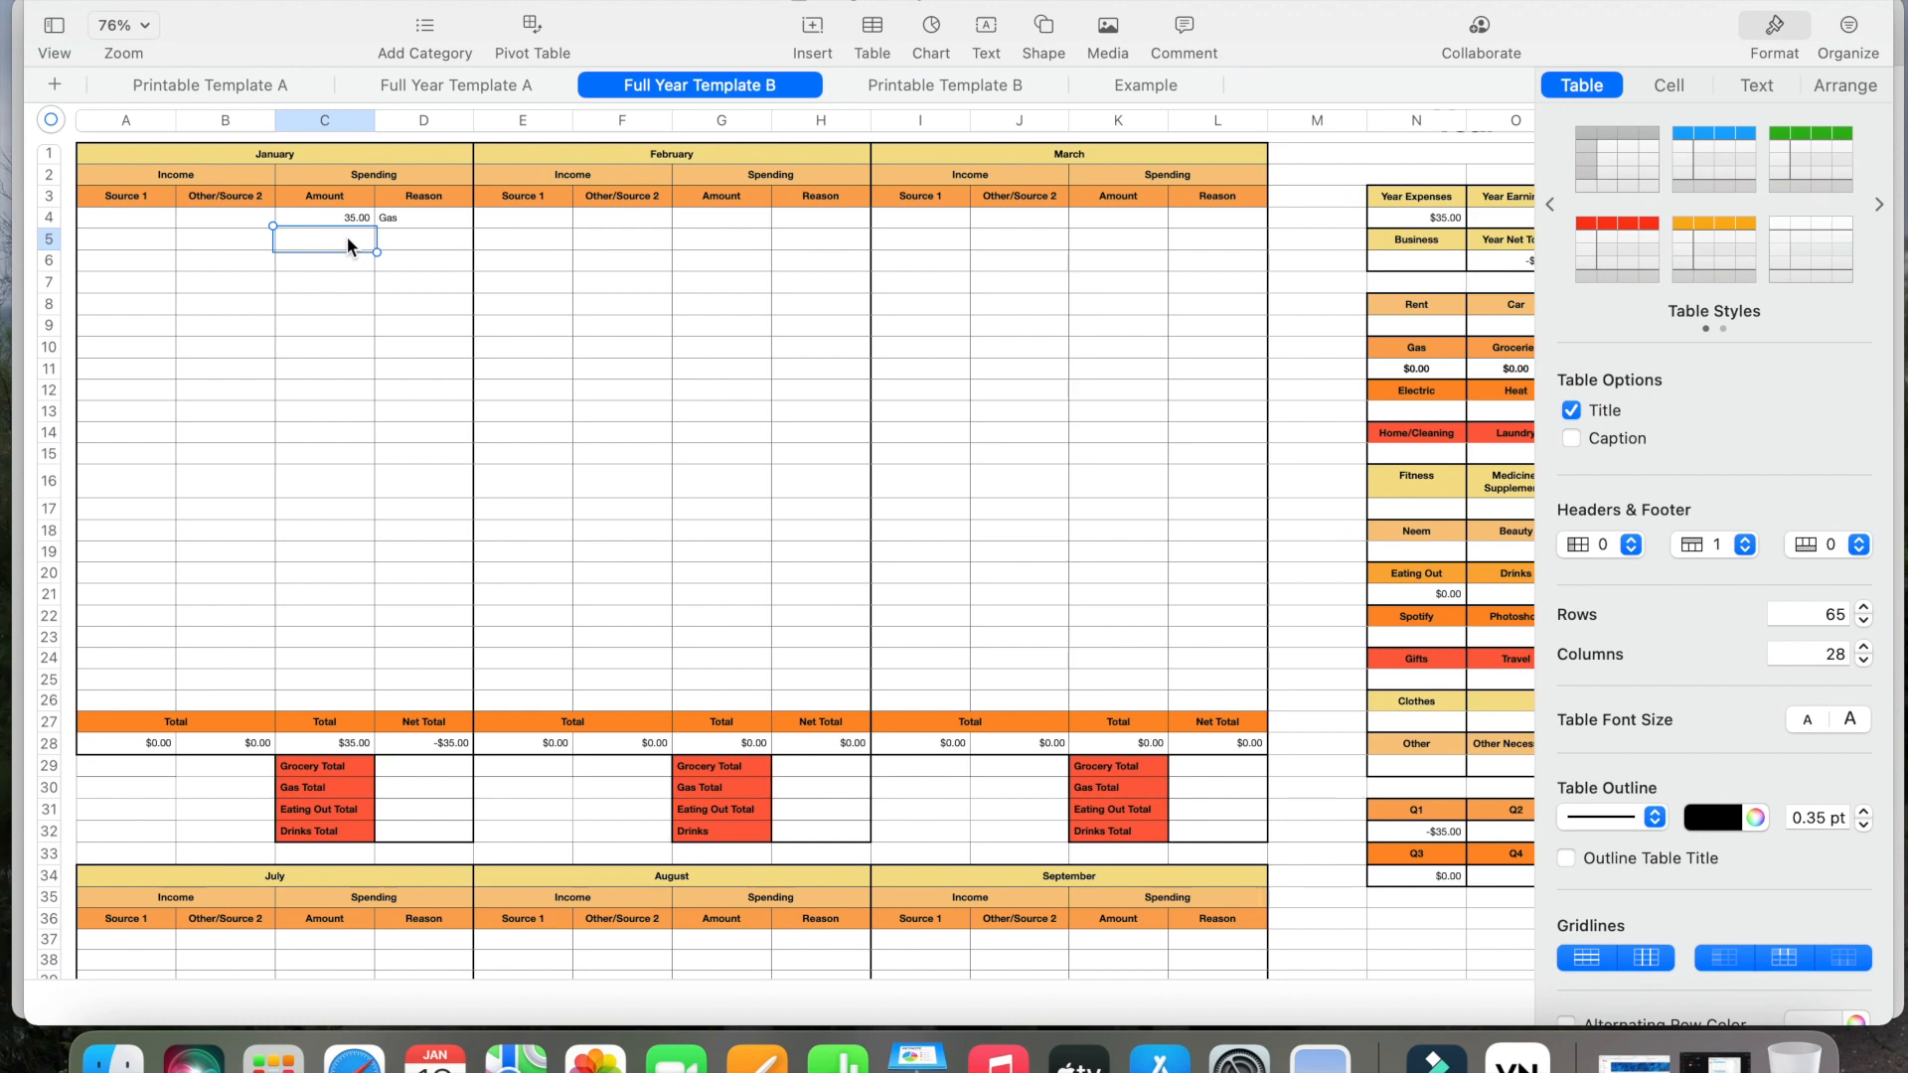
- Add a second January spending entry of 27.00 in row 5 with the reason Groceries
{"action": "type", "text": "27.00"}
{"action": "key", "text": "Tab"}
{"action": "type", "text": "gro"}
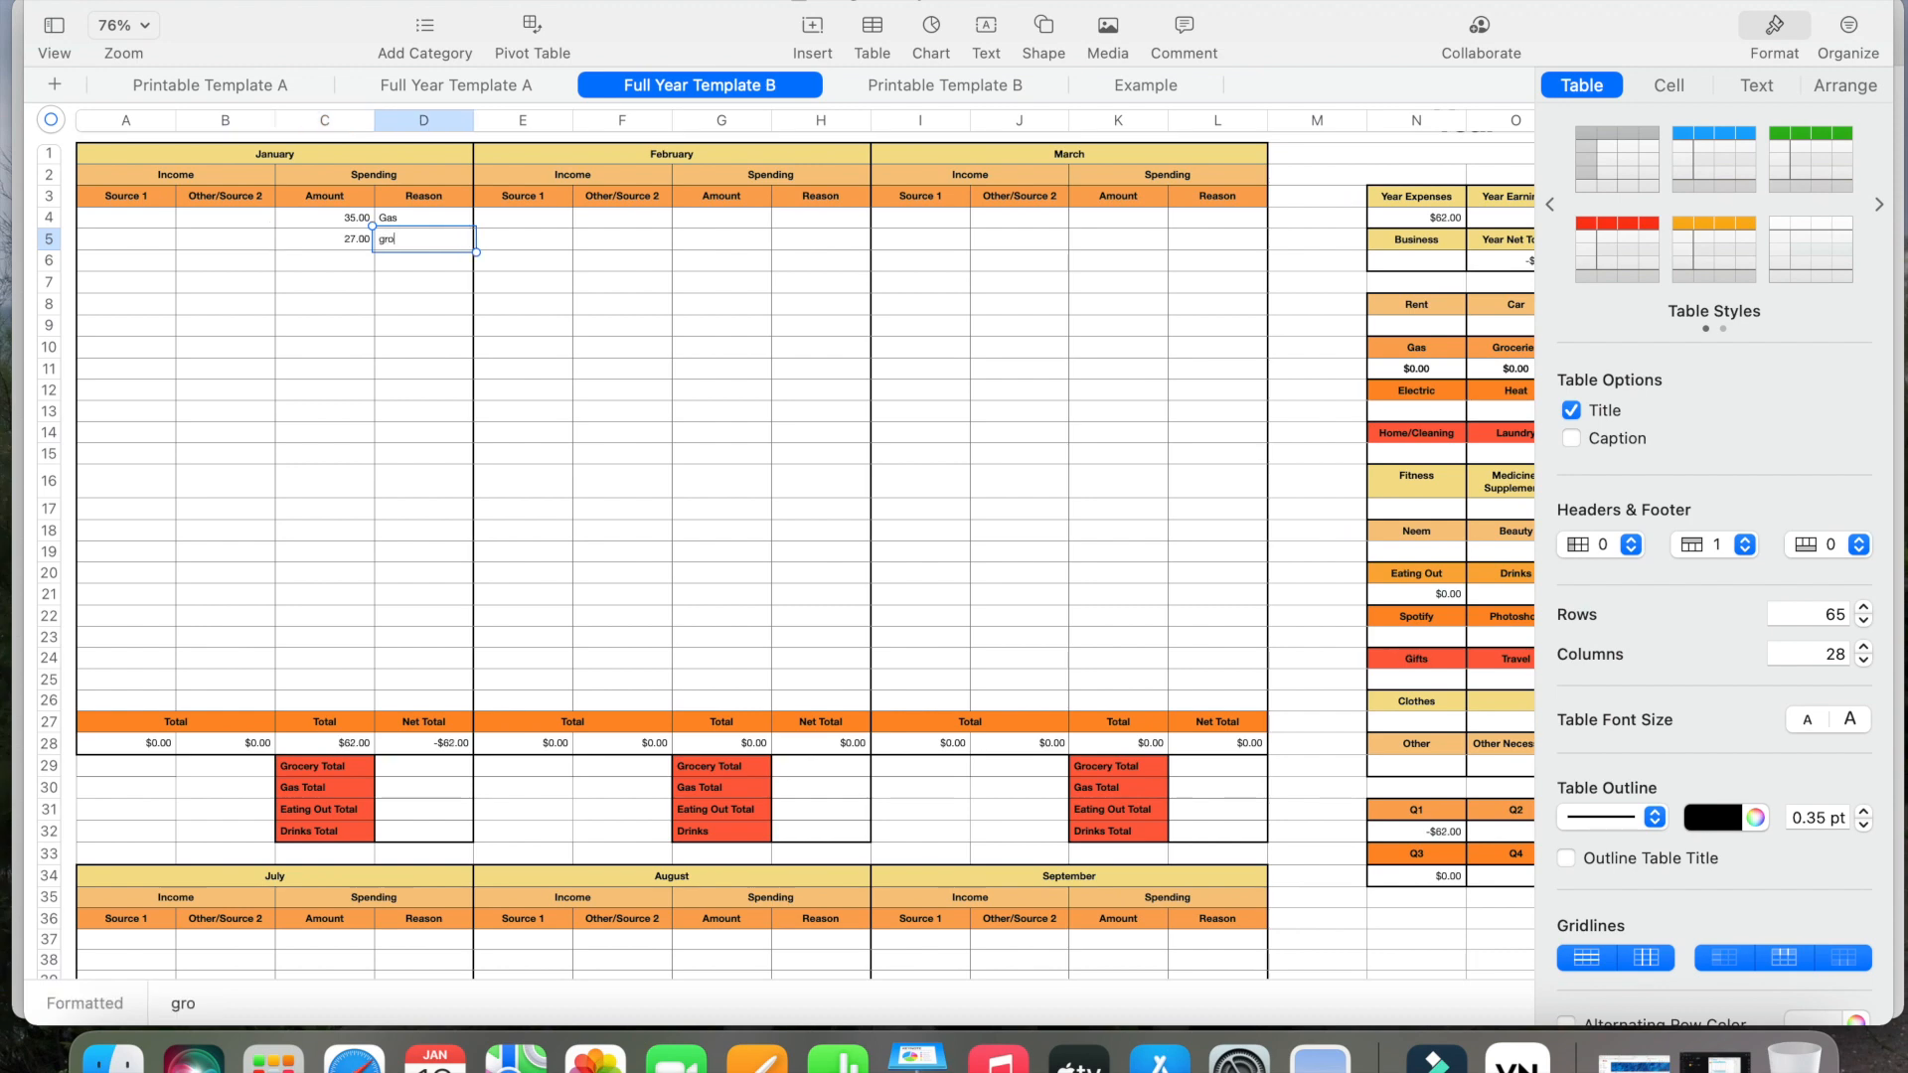
{"action": "type", "text": "ceries"}
{"action": "key", "text": "Return"}
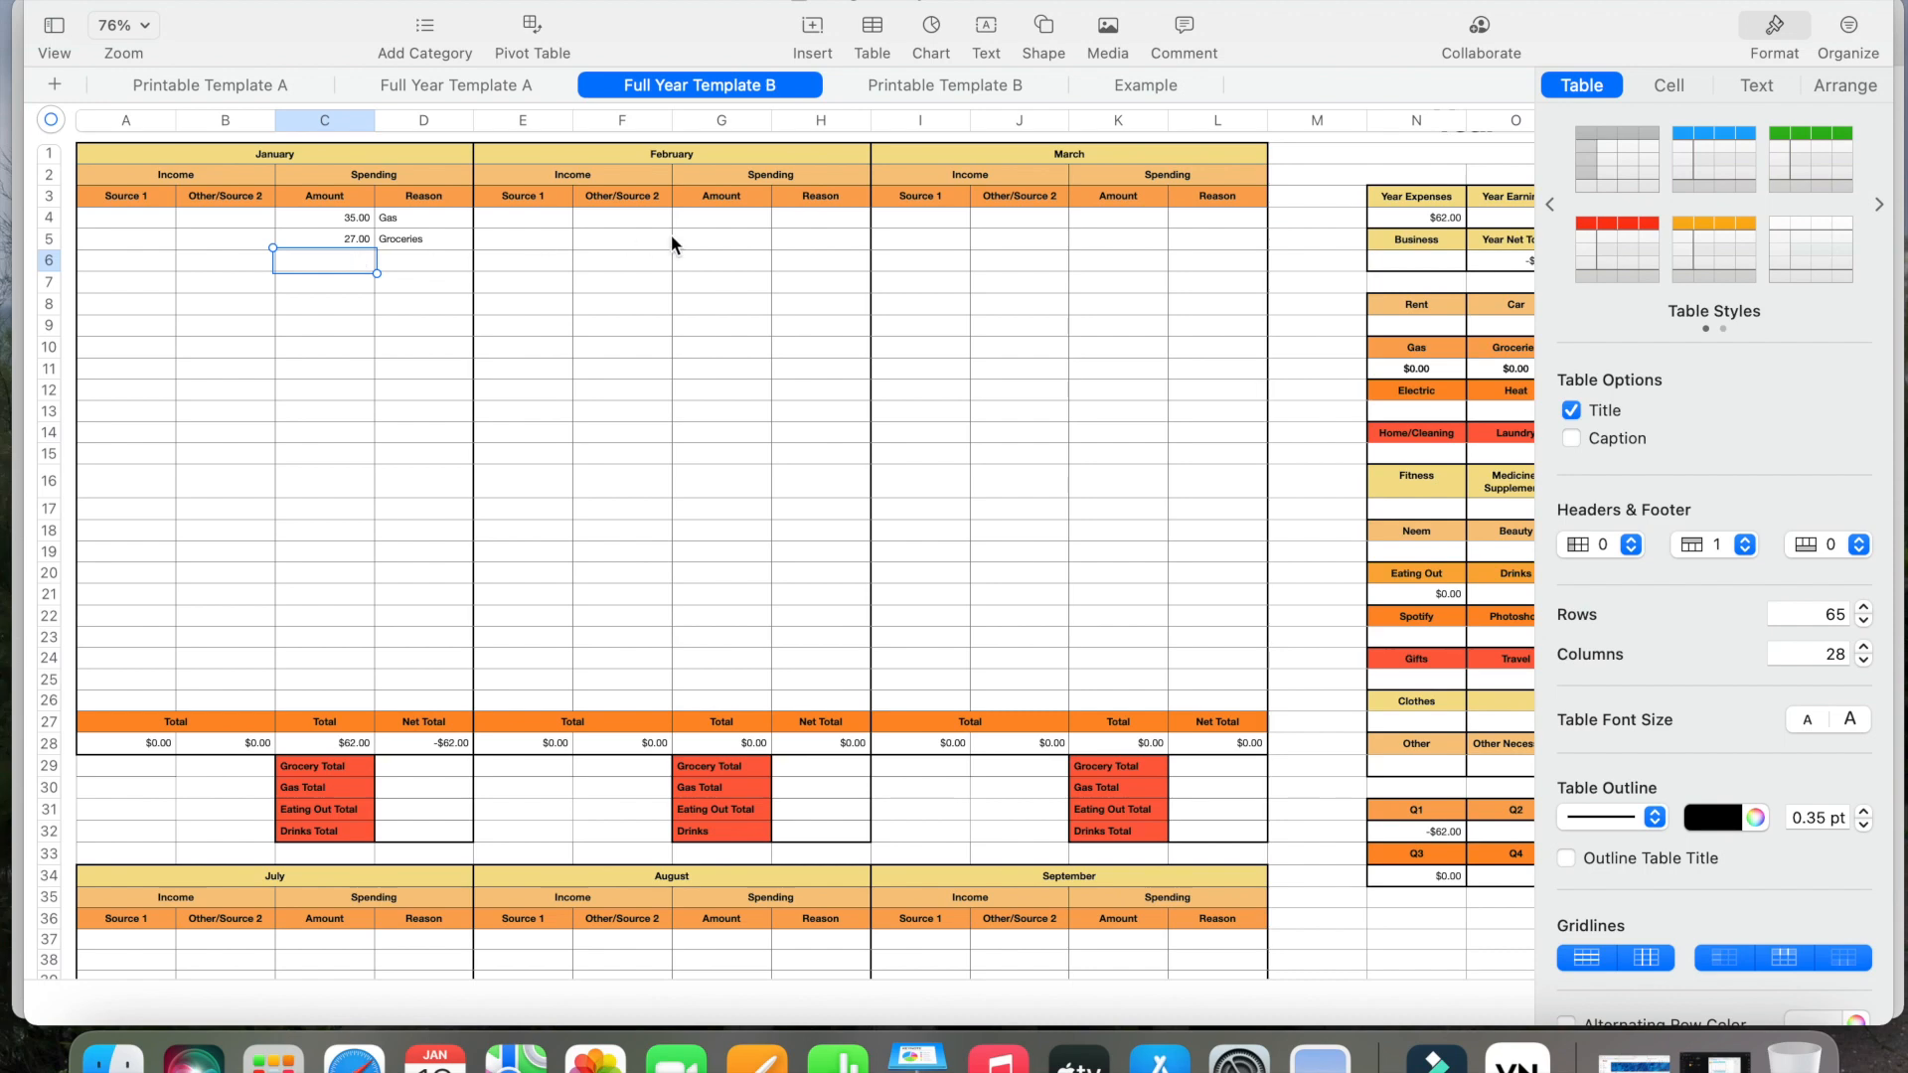
- Enter a February spending amount of 30.00 in G4 with the reason Gas
{"action": "left_click", "coordinate": [711, 222]}
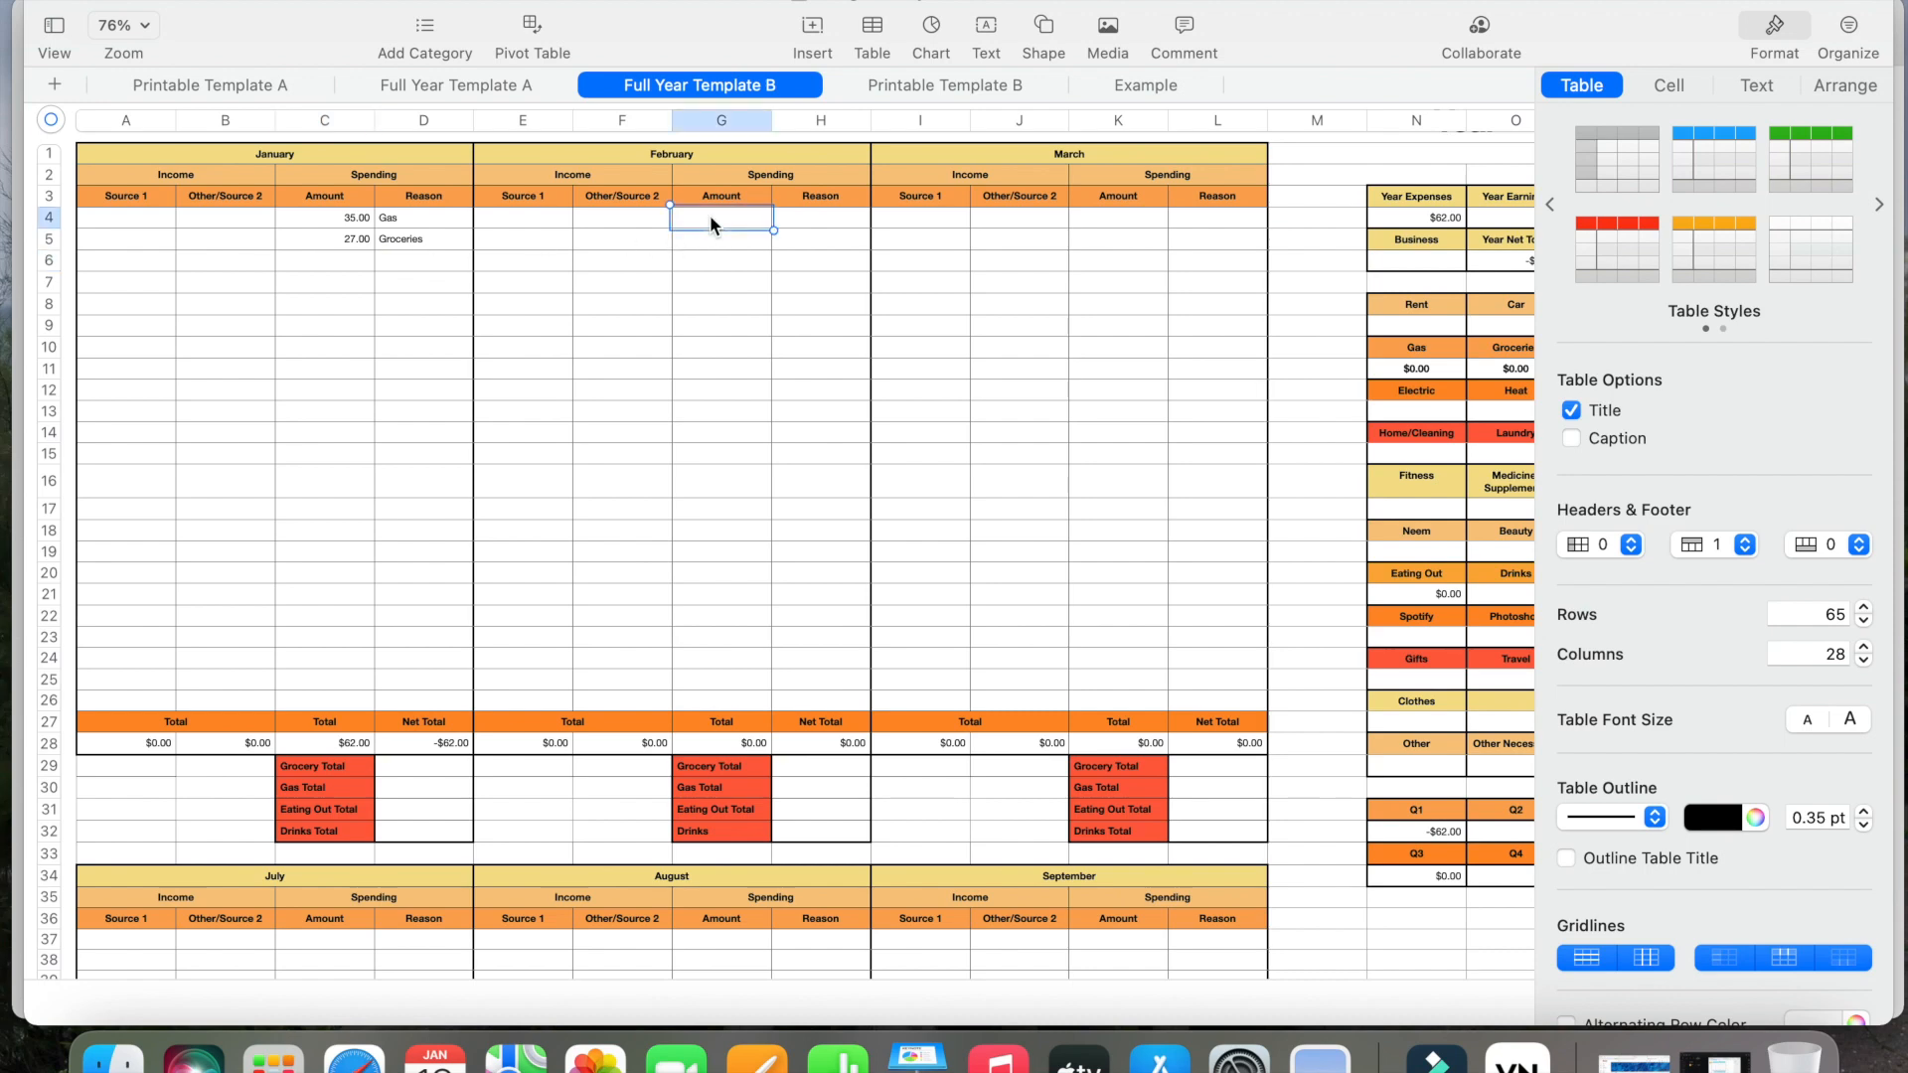
{"action": "type", "text": "30.00"}
{"action": "key", "text": "Tab"}
{"action": "type", "text": "gas"}
- Add a second February spending entry of 35.00 in row 5 with the reason Groceries
{"action": "left_click", "coordinate": [727, 244]}
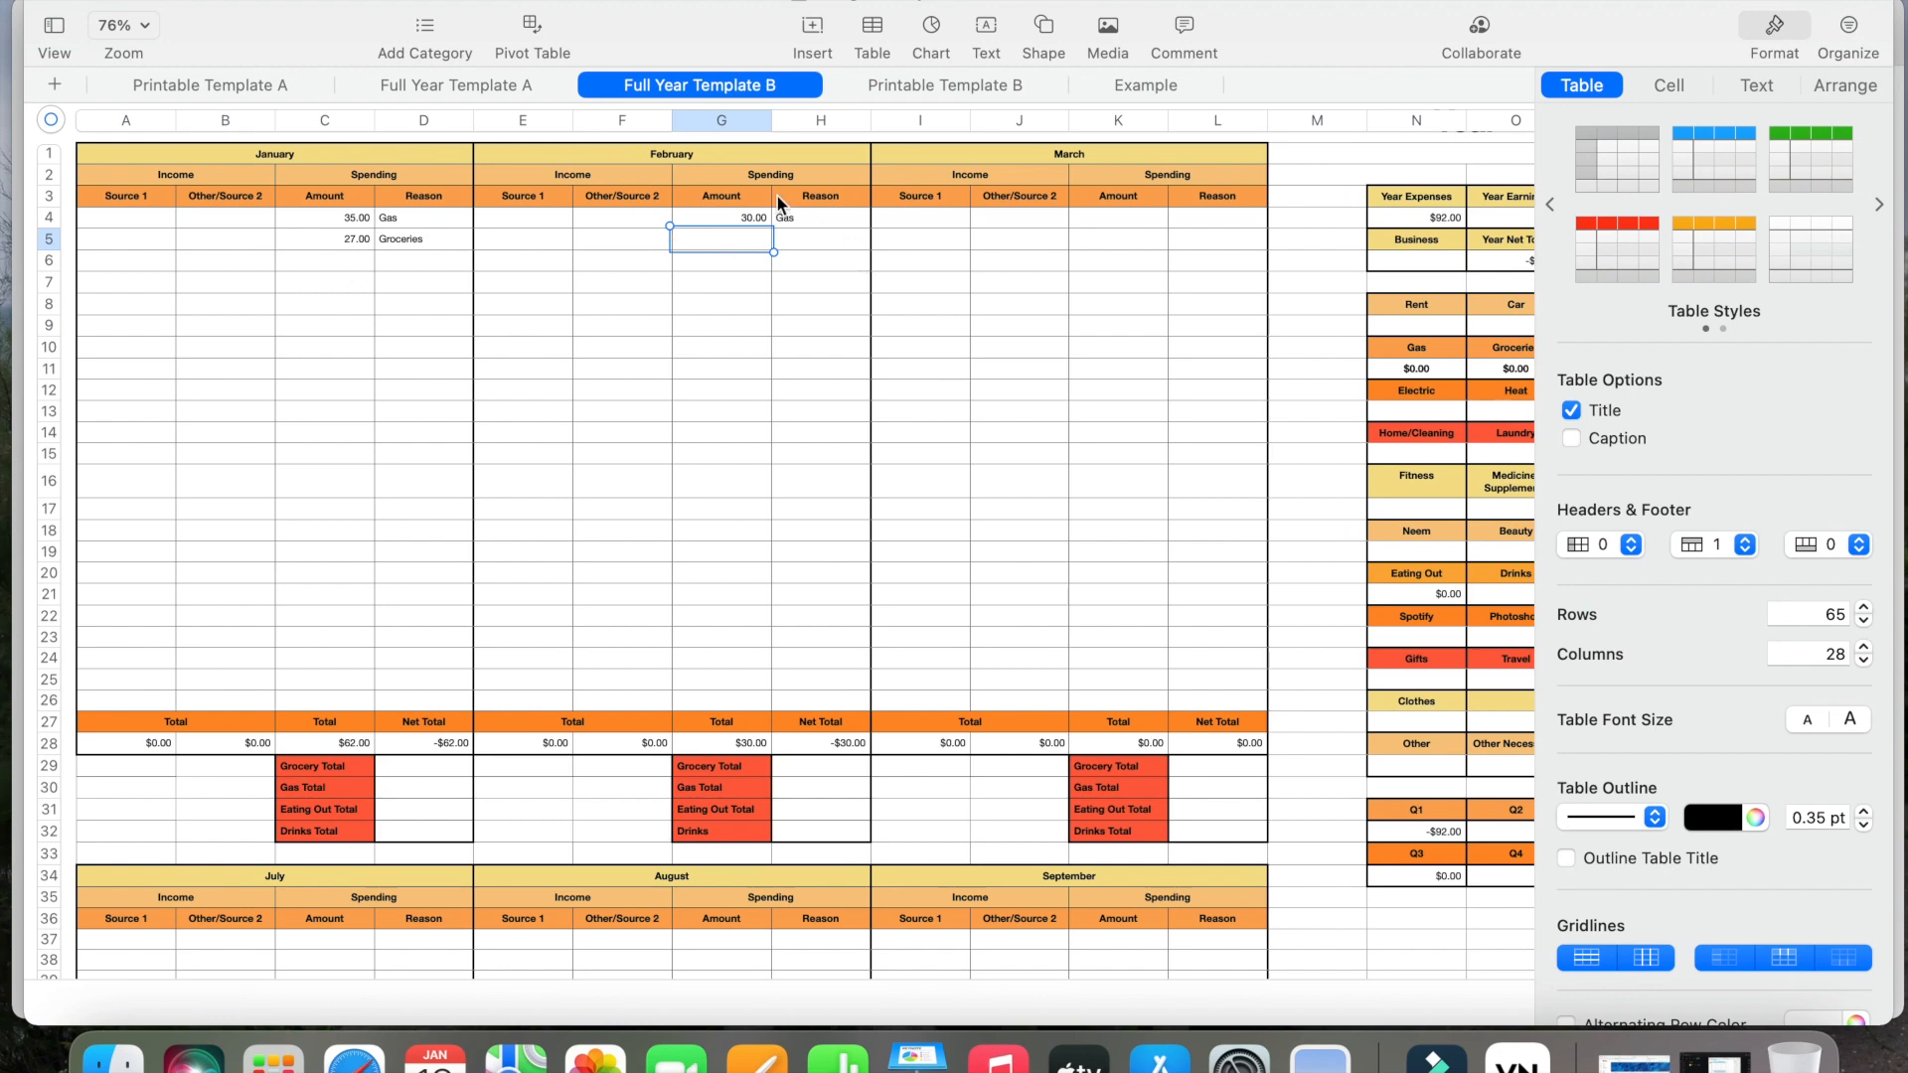
{"action": "type", "text": "35.00"}
{"action": "key", "text": "Tab"}
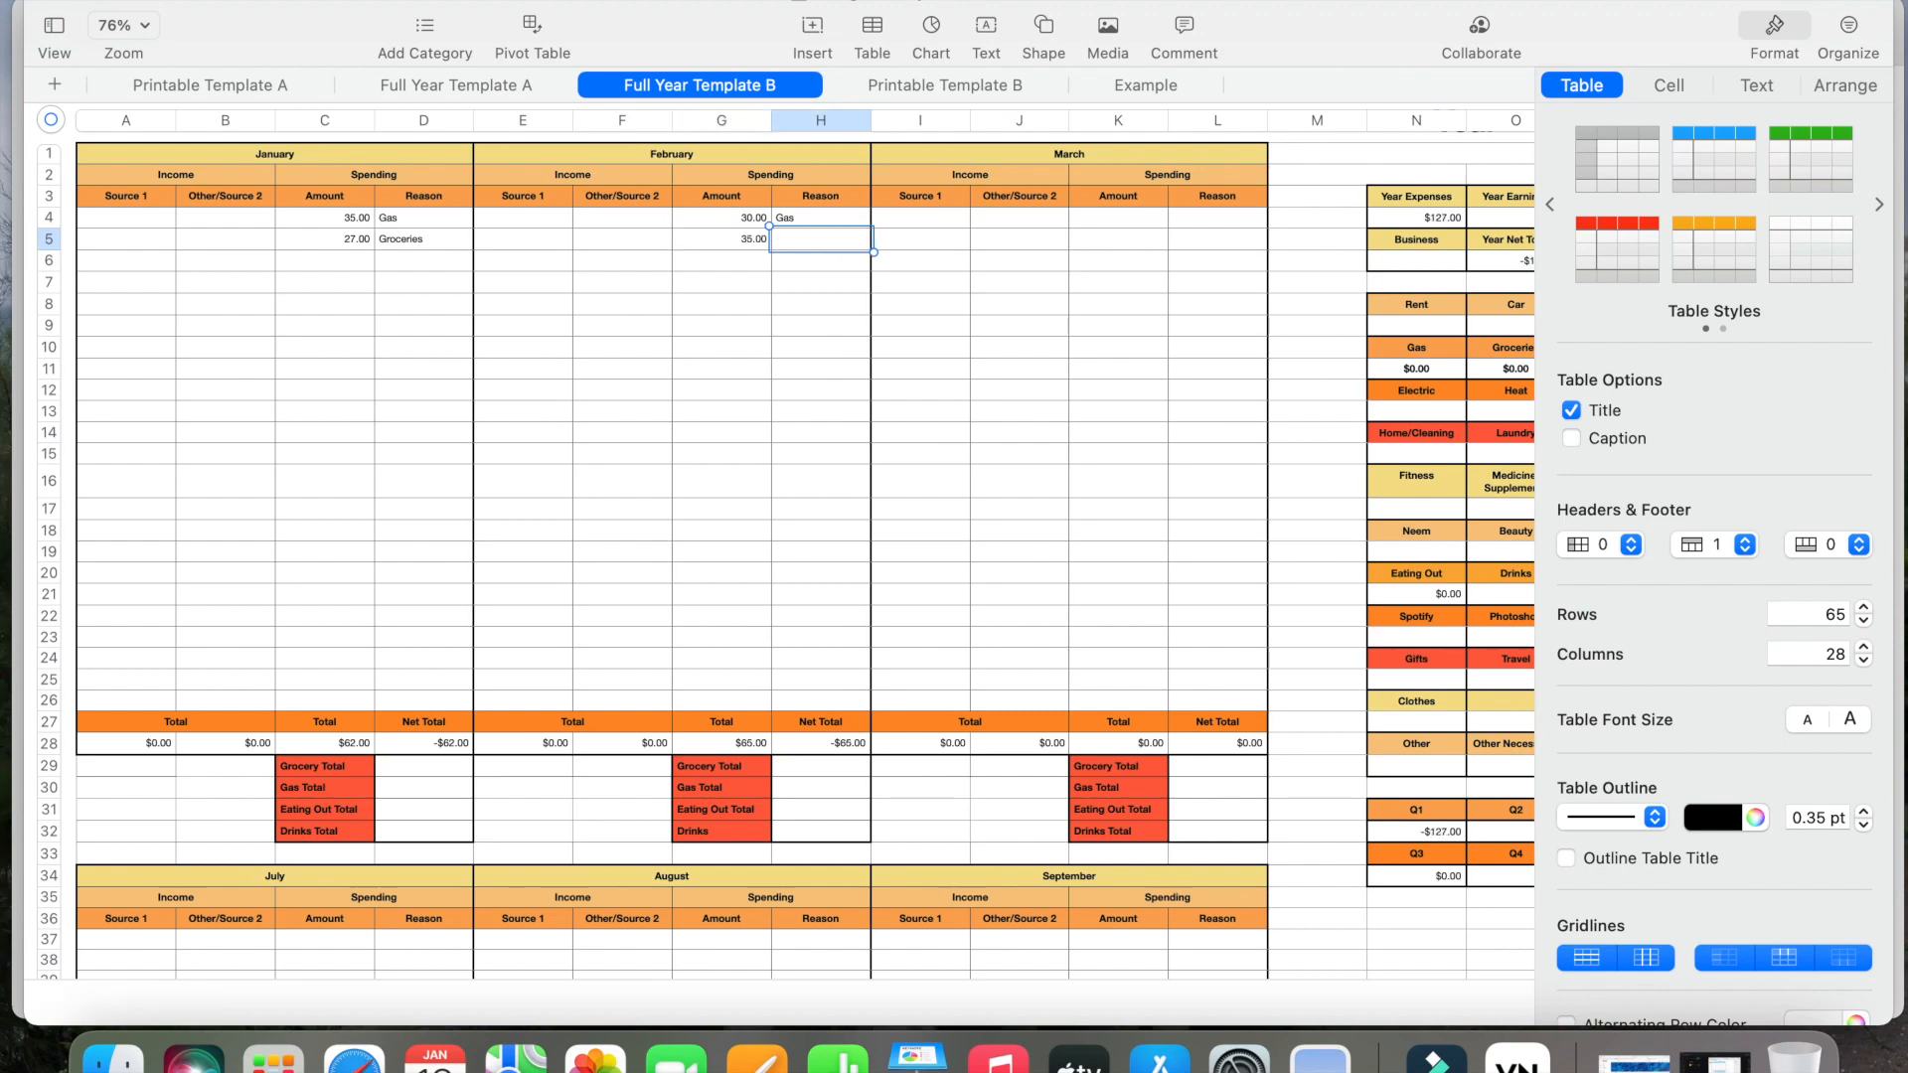
{"action": "type", "text": "g"}
{"action": "type", "text": "ro"}
{"action": "type", "text": "cr"}
{"action": "type", "text": "eries"}
{"action": "left_click", "coordinate": [847, 382]}
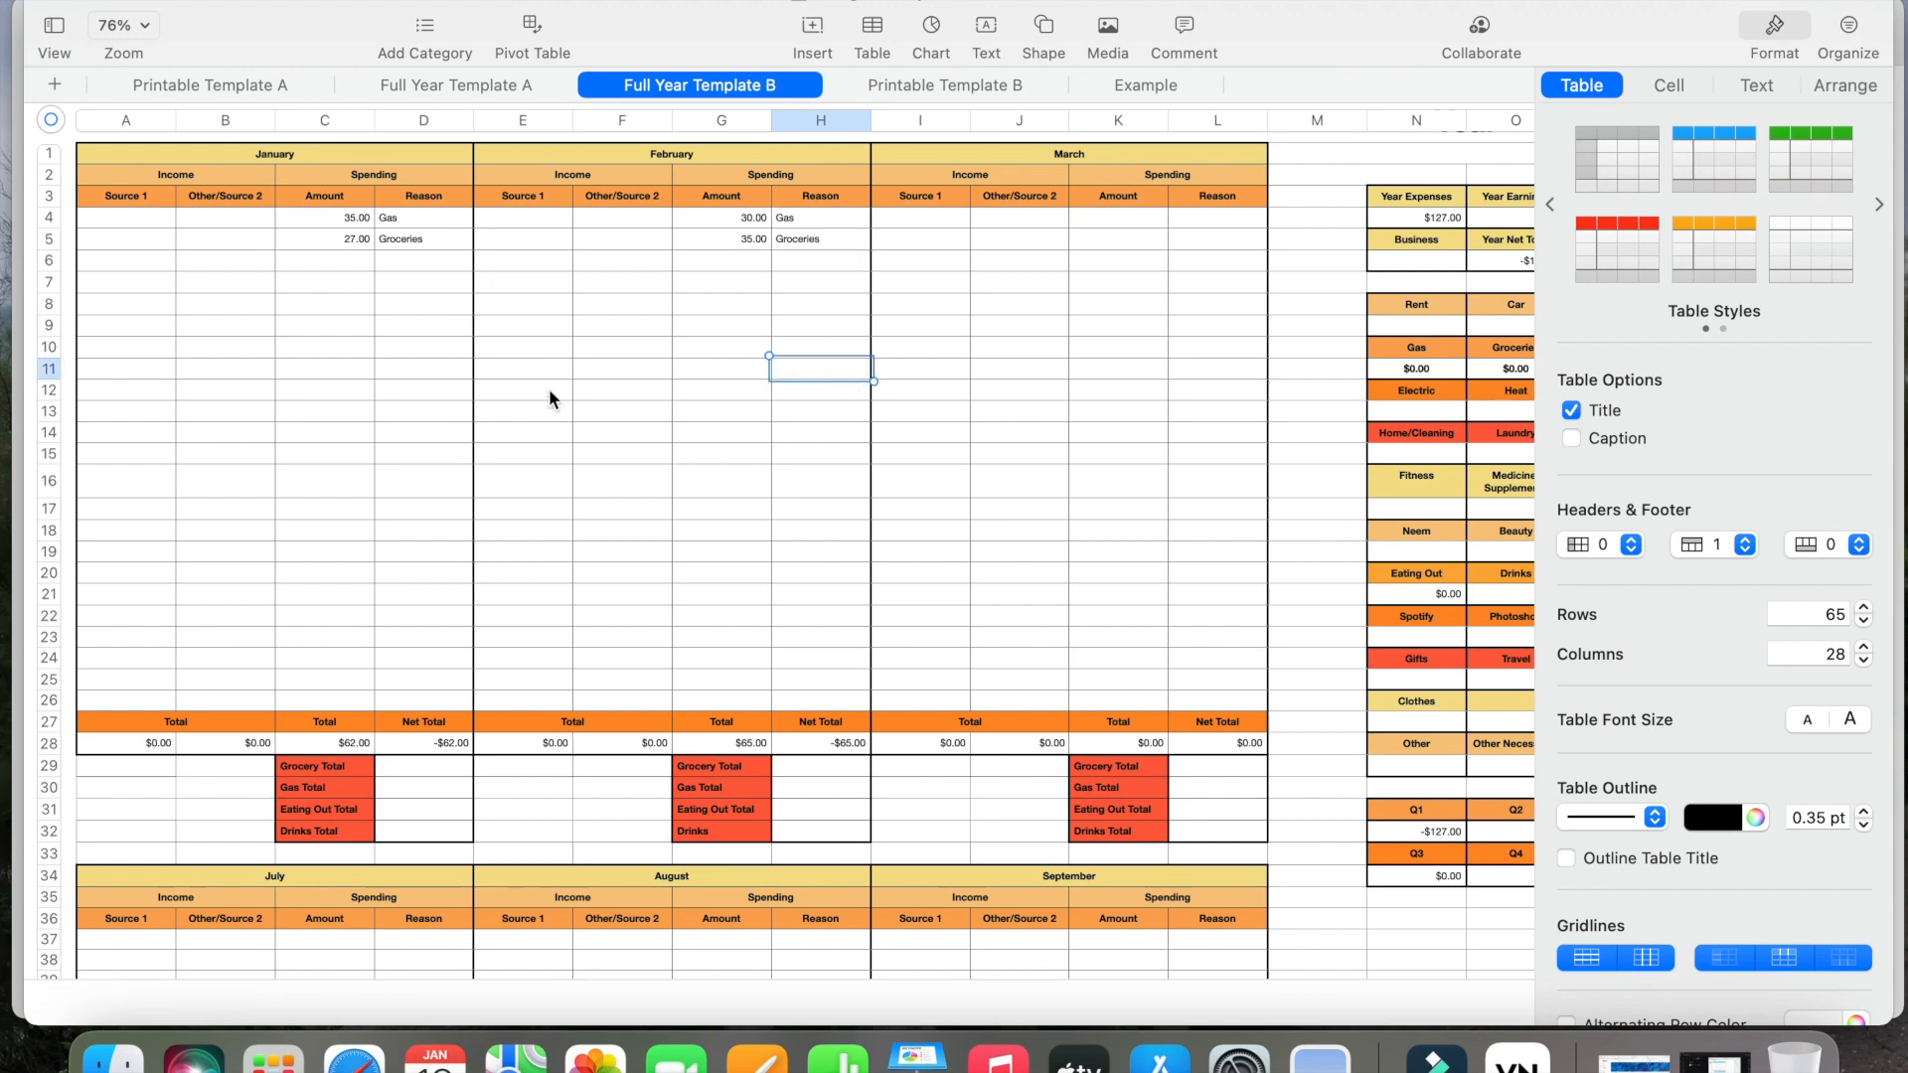
- Add a third January spending entry of 27 in row 6 with the reason Gas
{"action": "left_click", "coordinate": [364, 262]}
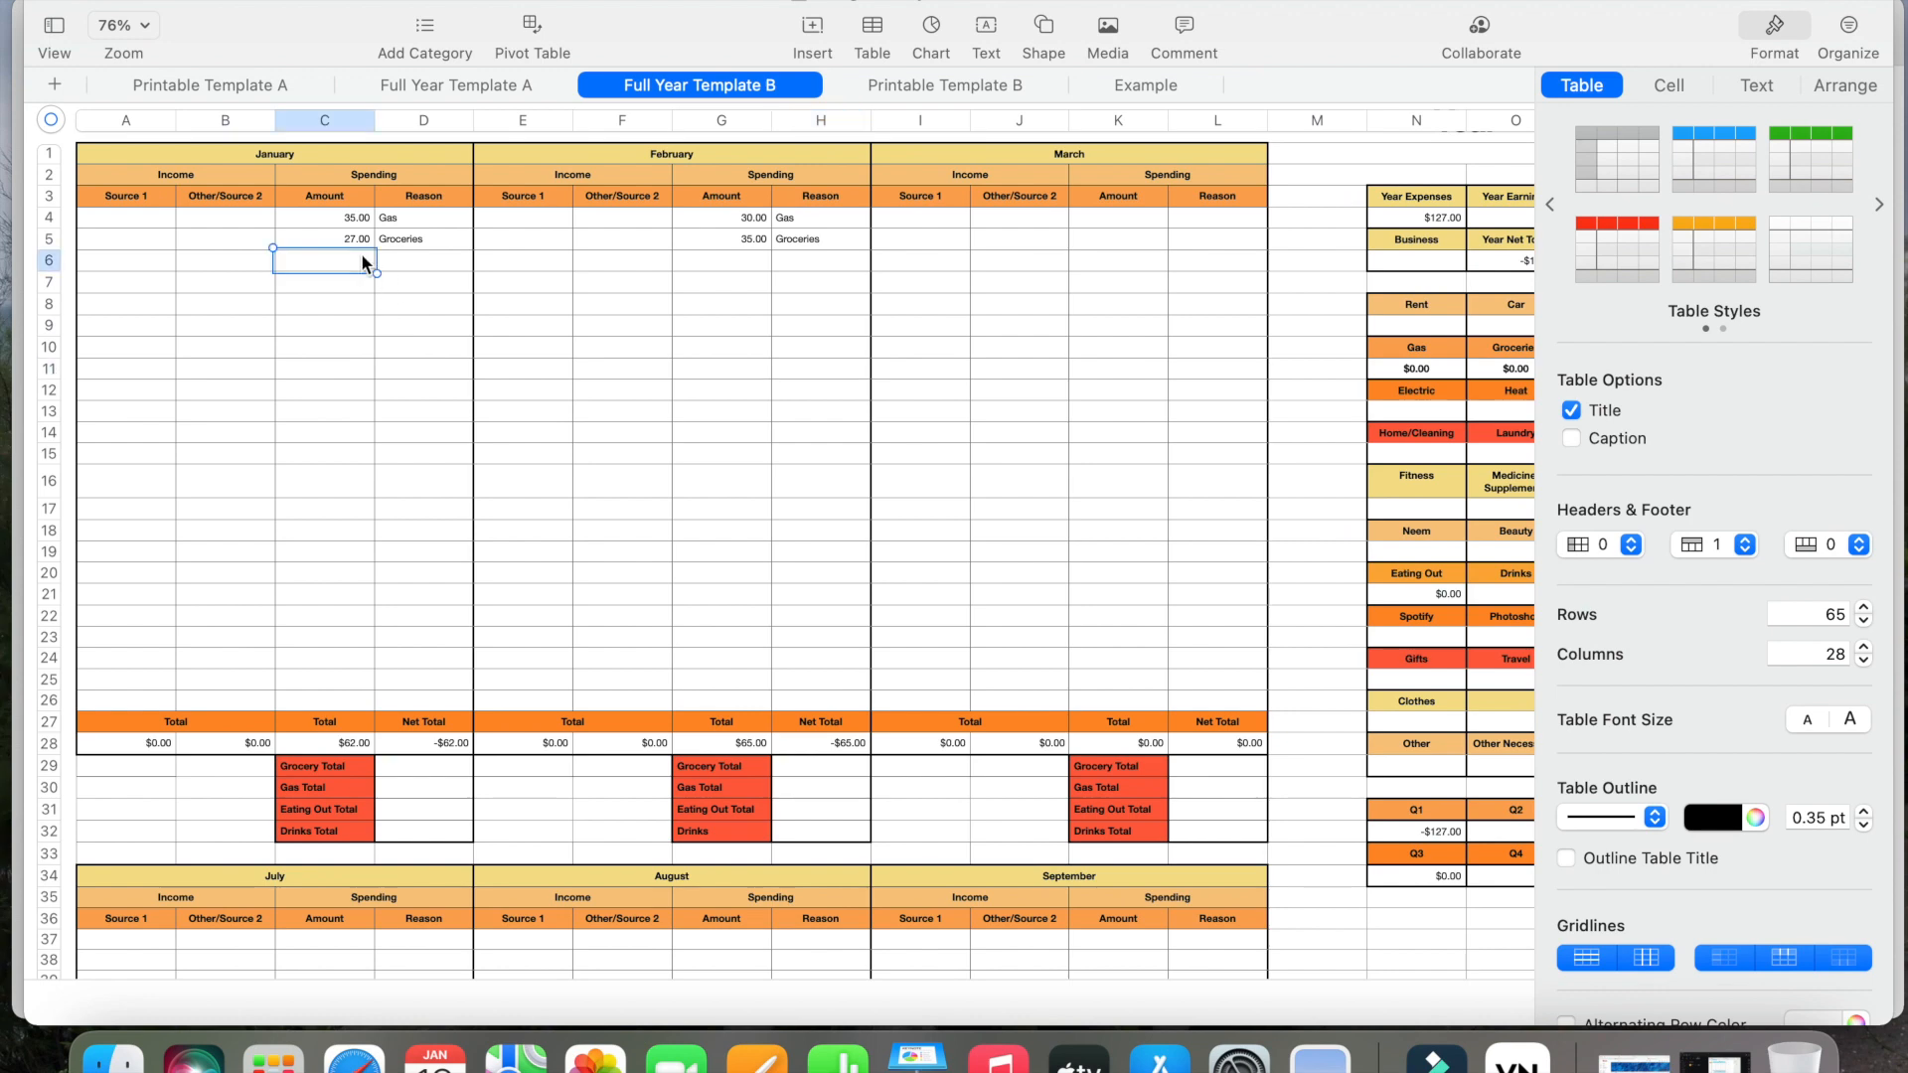
{"action": "type", "text": "27"}
{"action": "key", "text": "Tab"}
{"action": "type", "text": "gas"}
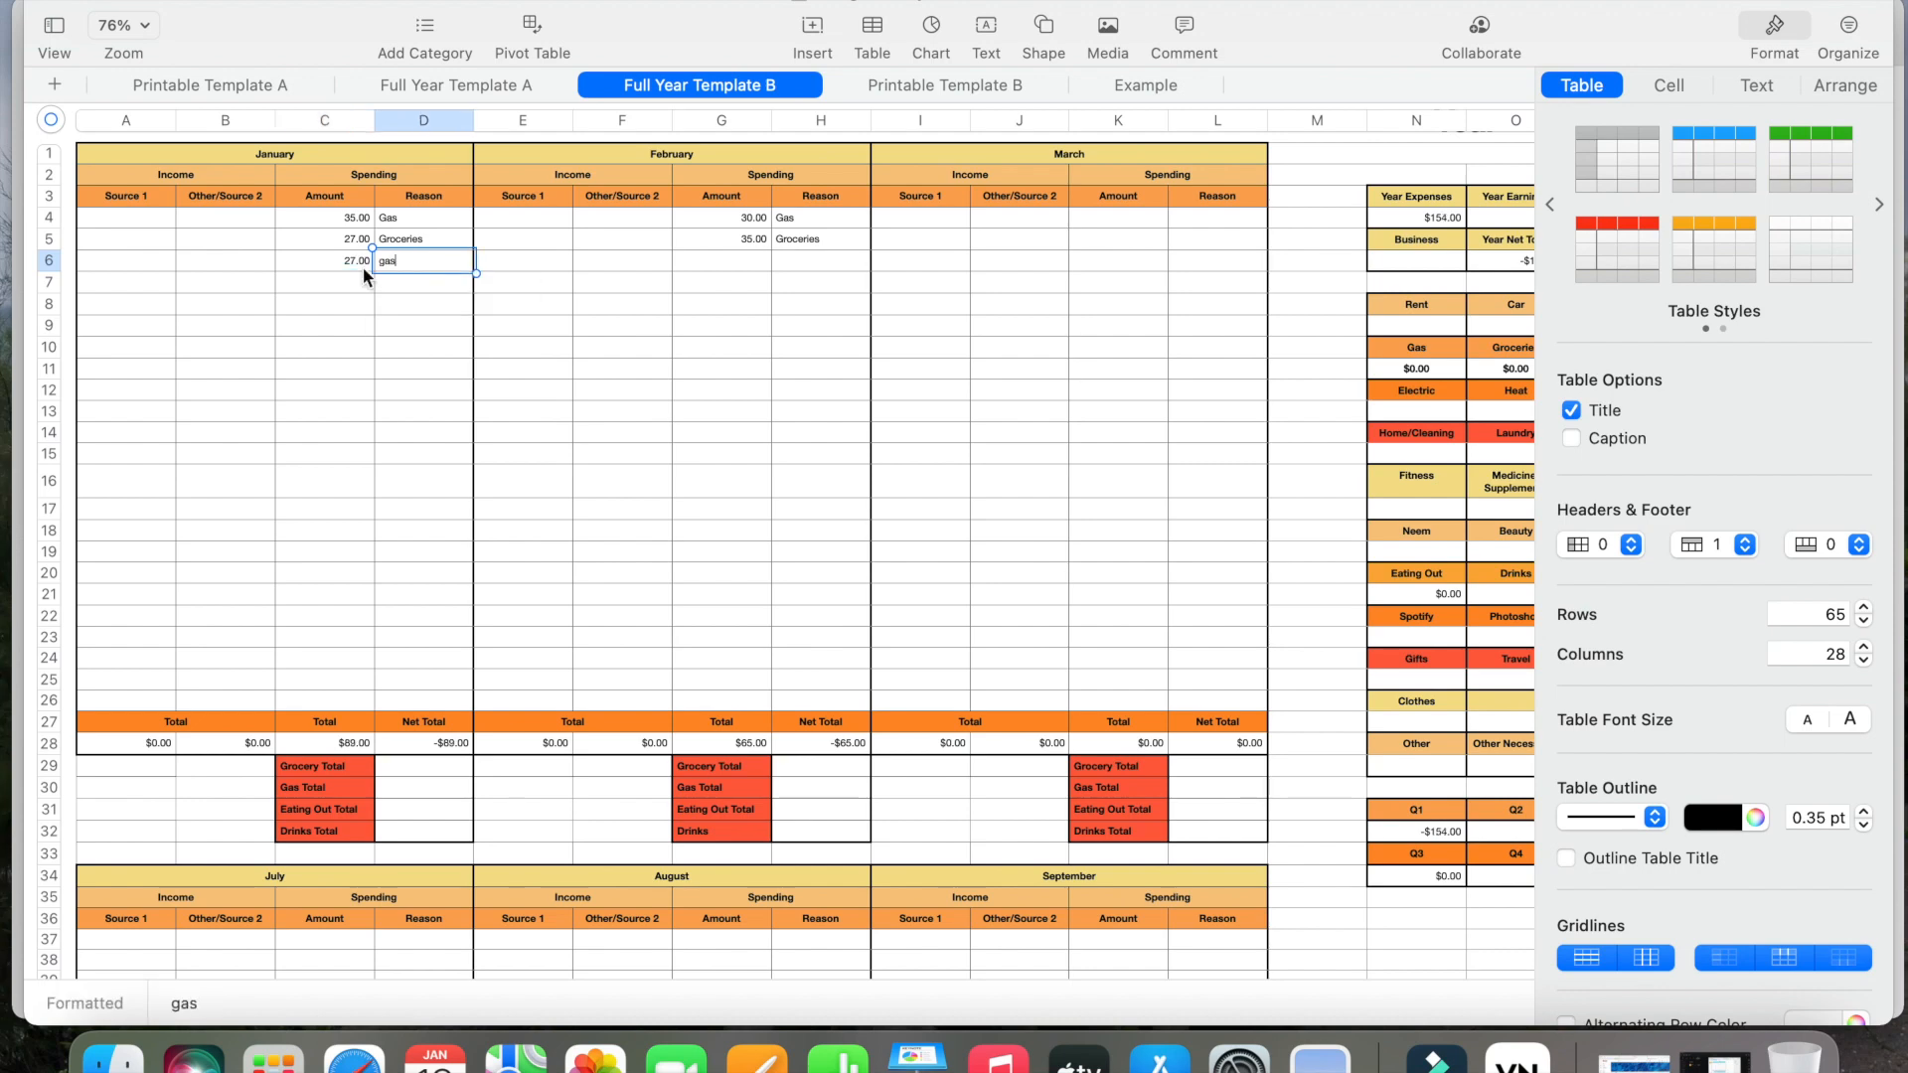
{"action": "key", "text": "Return"}
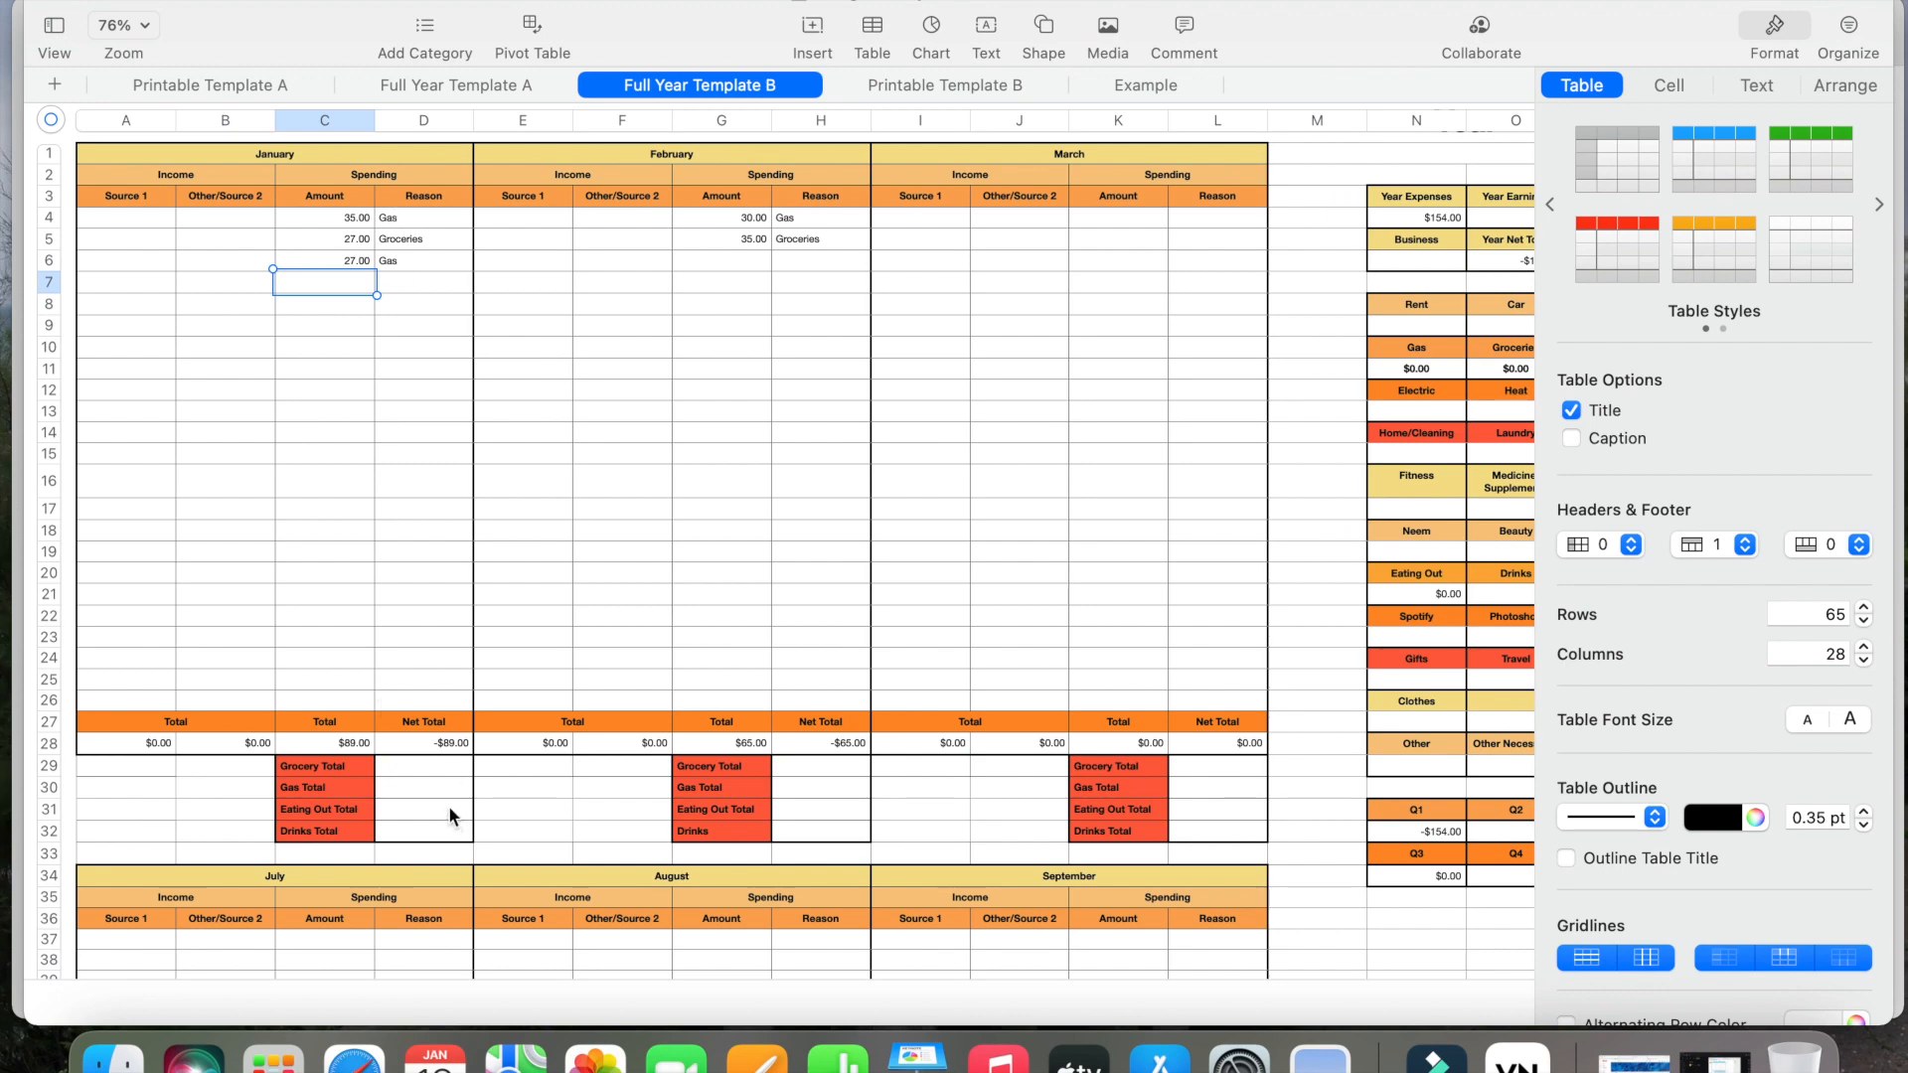
- Fill January's Gas Total cell D30 with a SUM of only the gas amounts in C6 and C4
{"action": "left_click", "coordinate": [414, 785]}
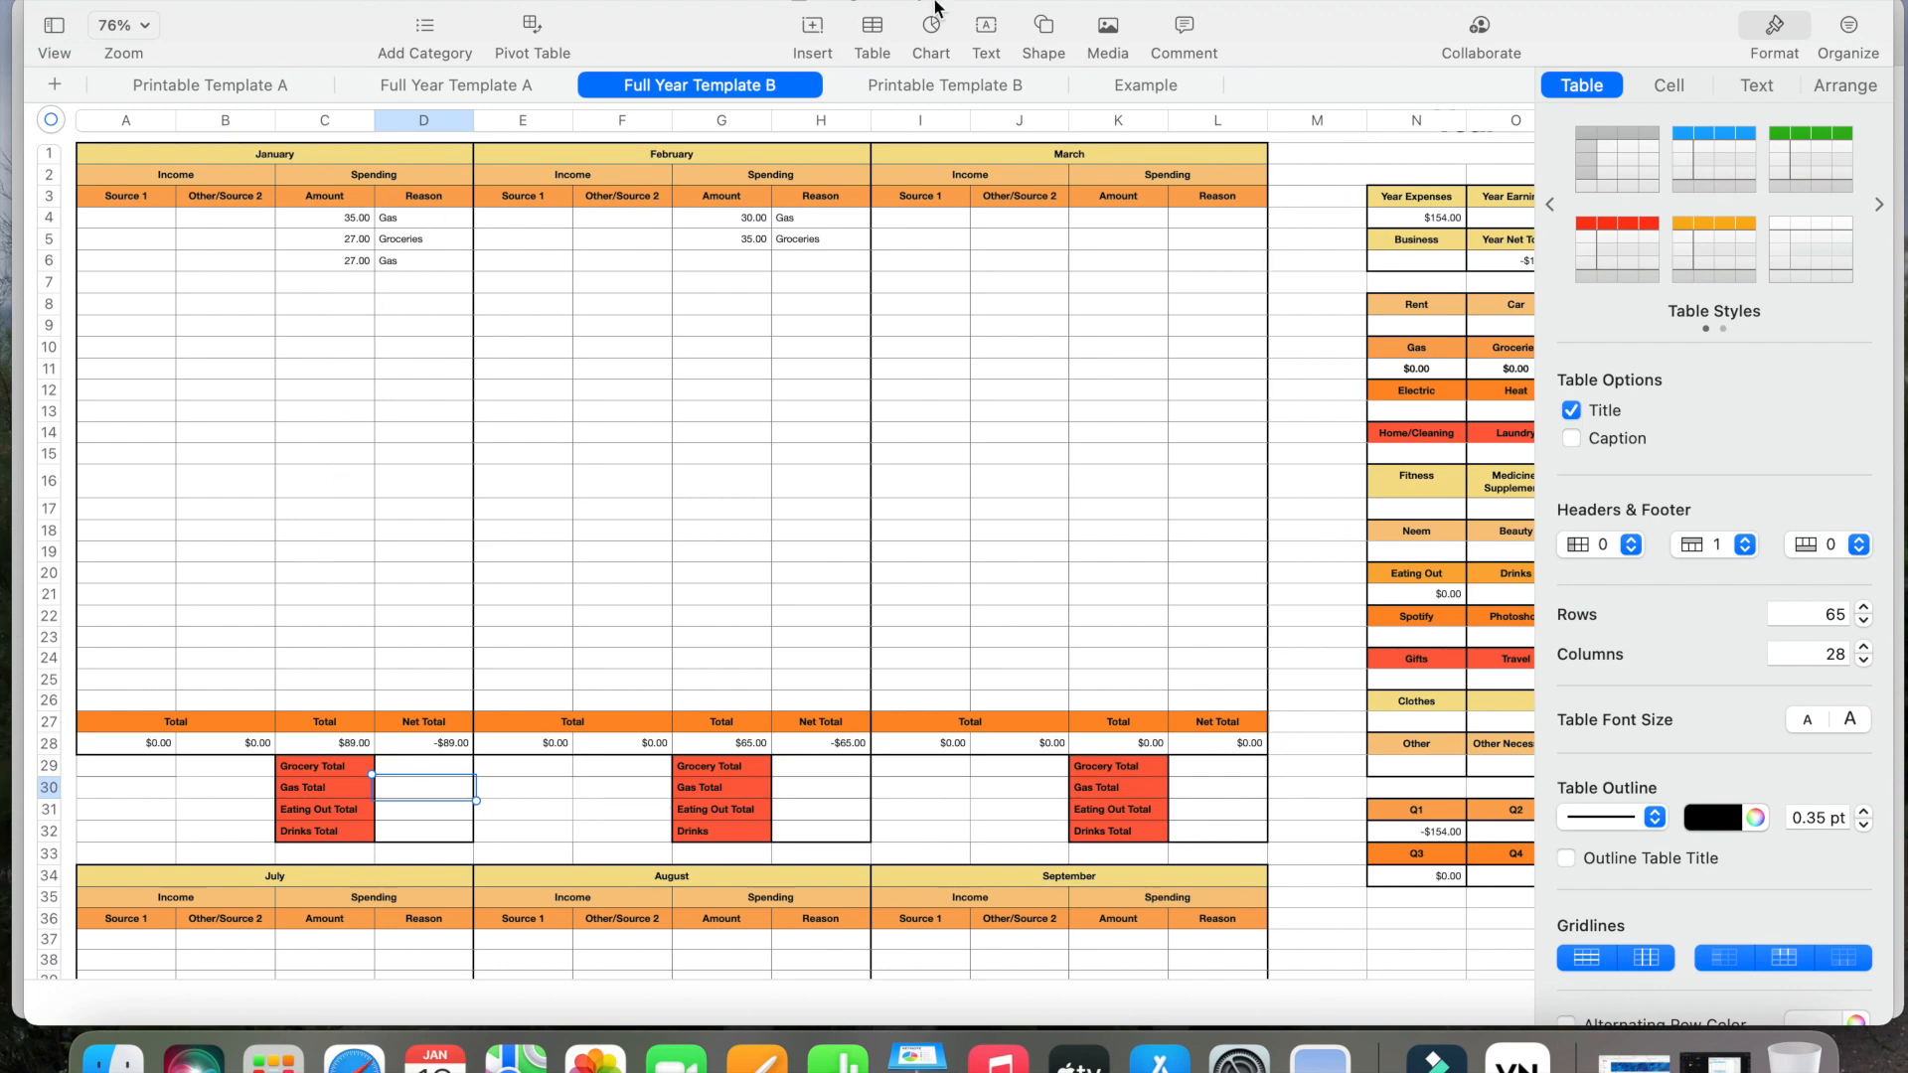
{"action": "left_click", "coordinate": [813, 28]}
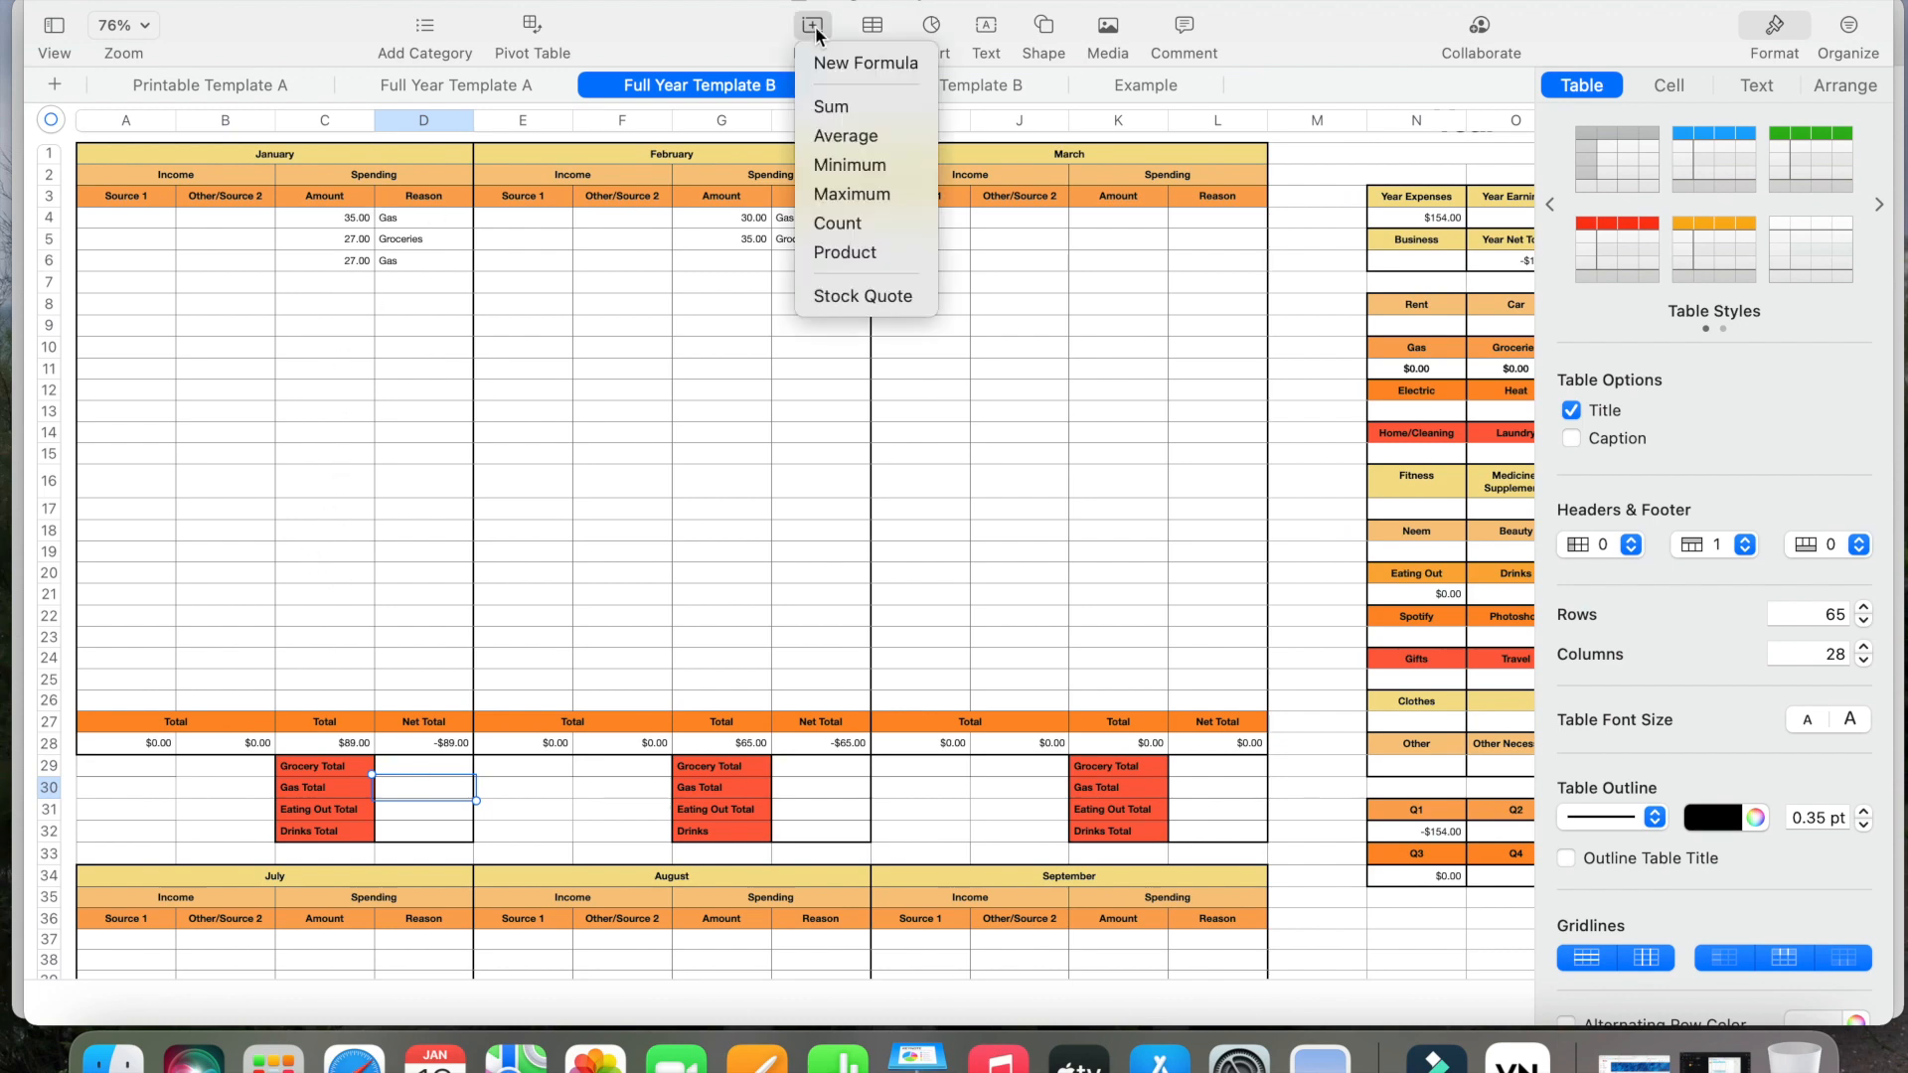
{"action": "left_click", "coordinate": [843, 104]}
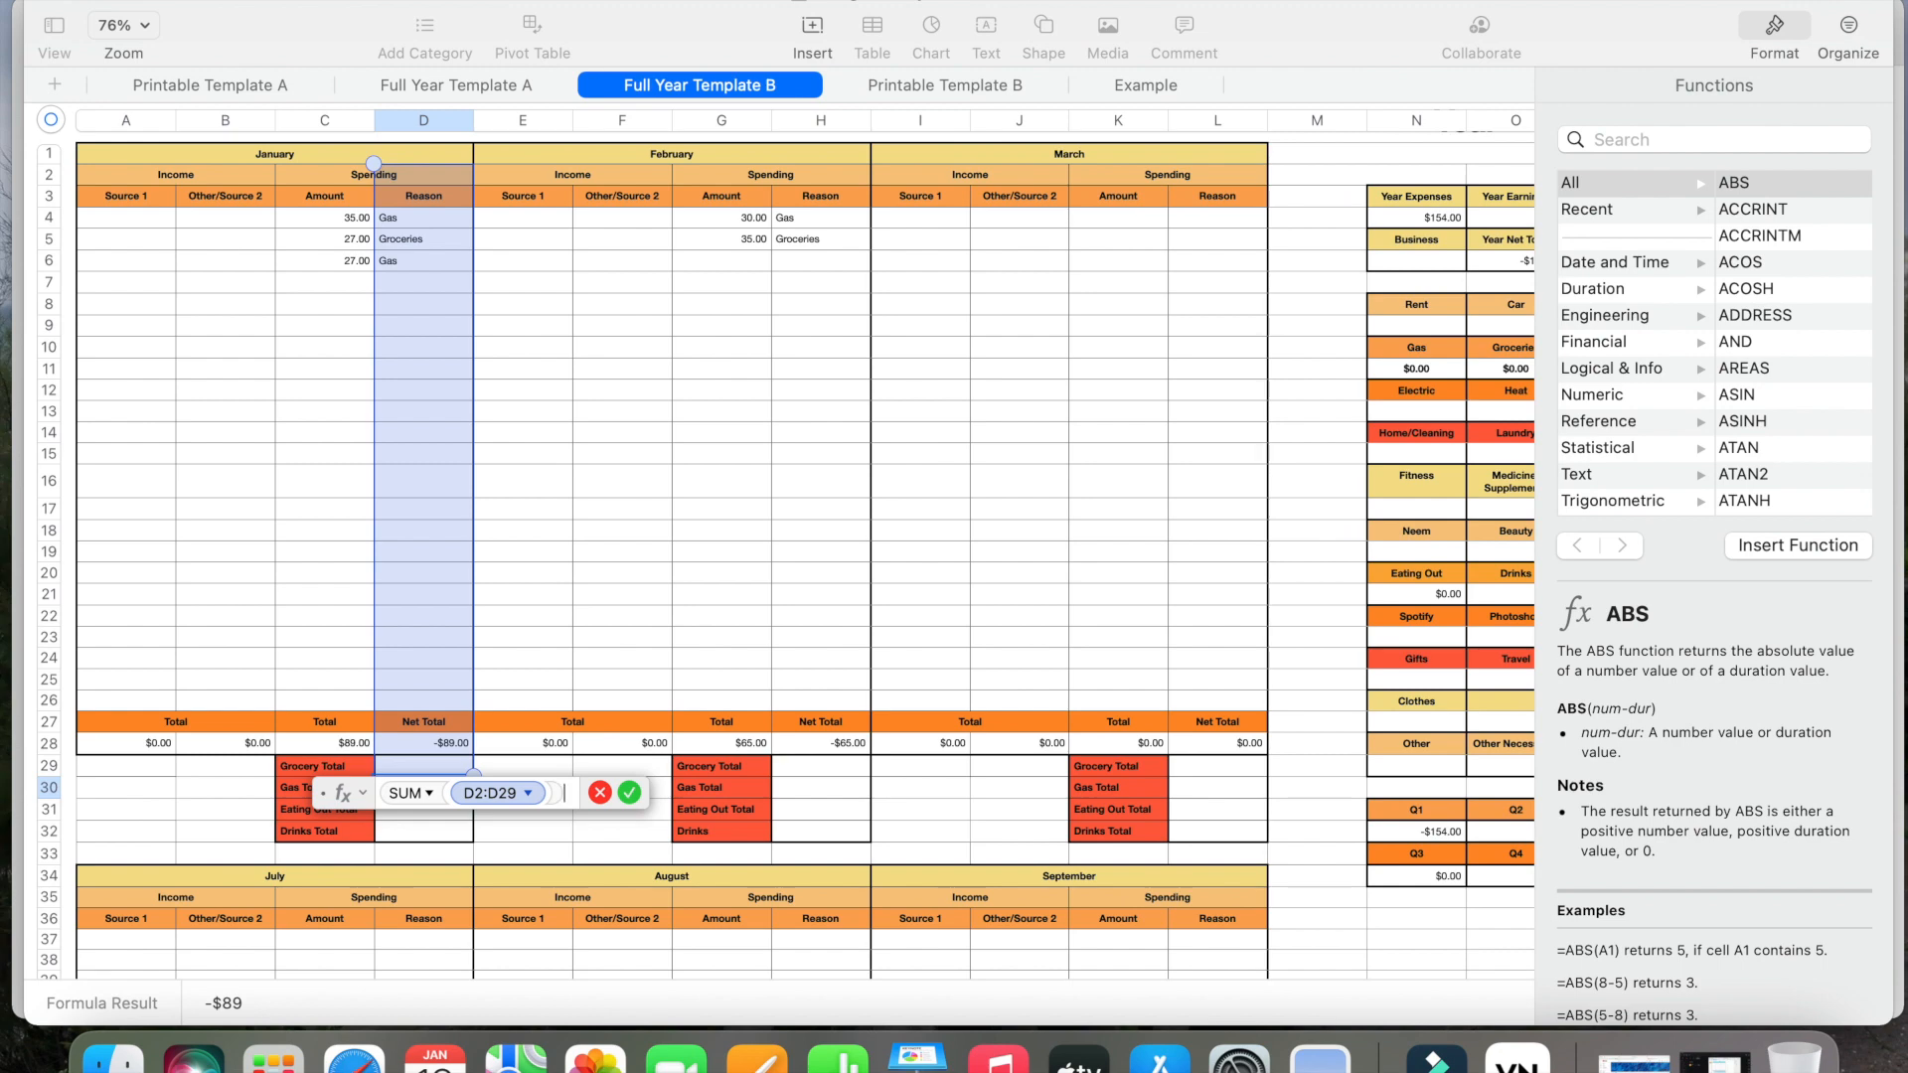
{"action": "key", "text": "BackSpace"}
{"action": "key", "text": "BackSpace"}
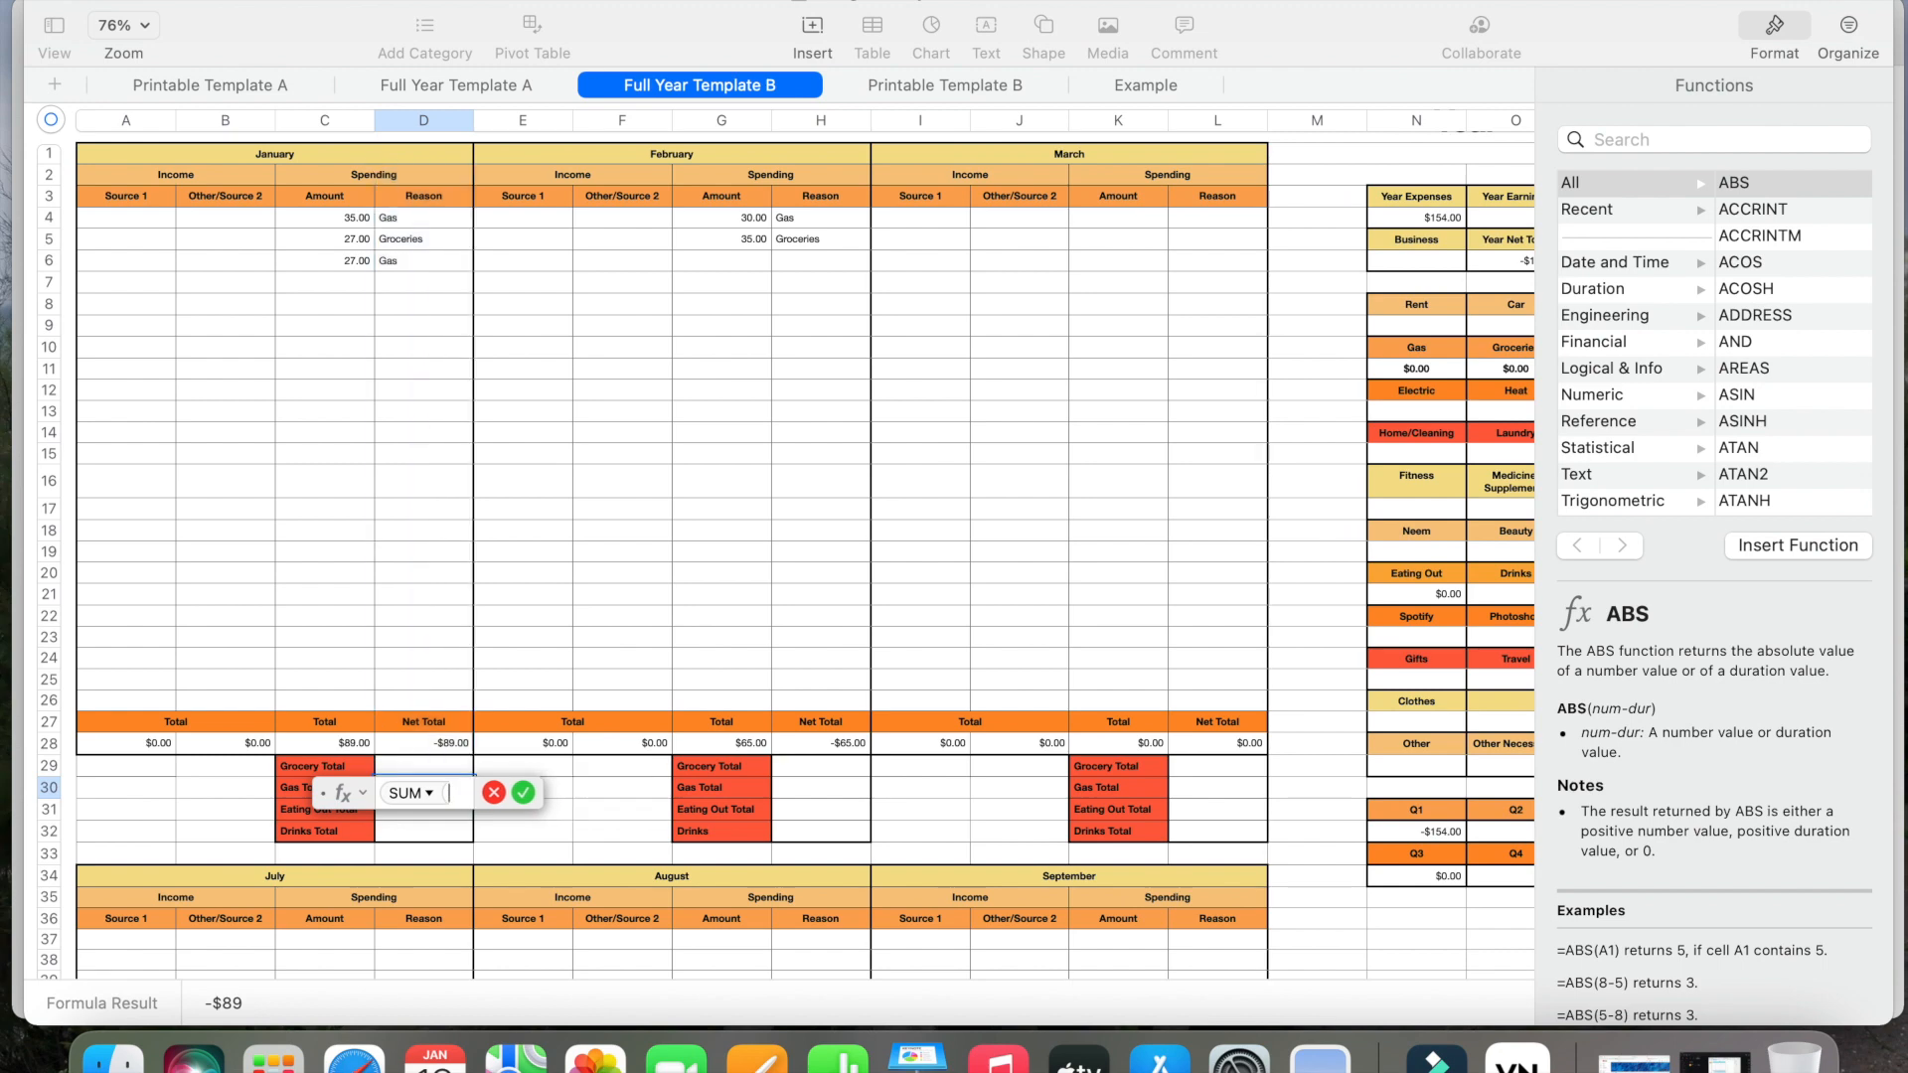
{"action": "left_click", "coordinate": [360, 263]}
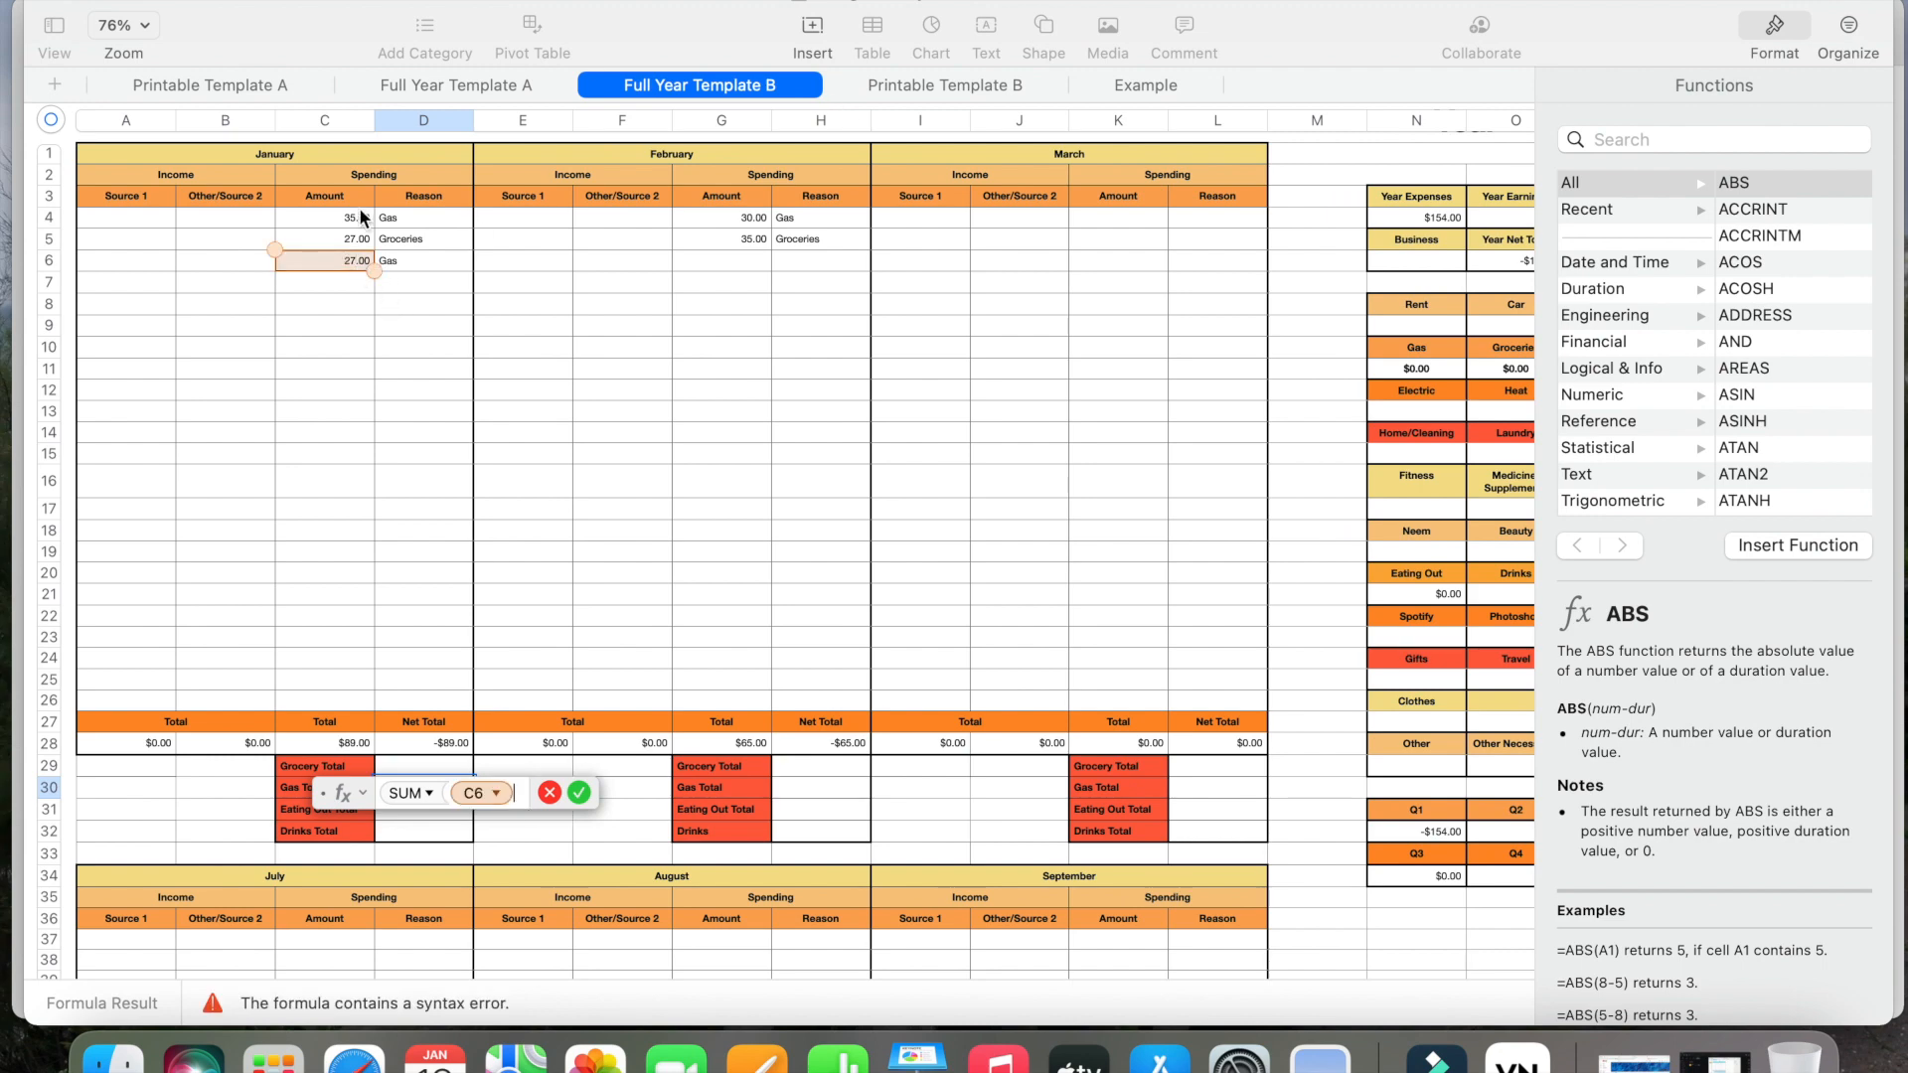
{"action": "left_click", "coordinate": [361, 219], "text": "super"}
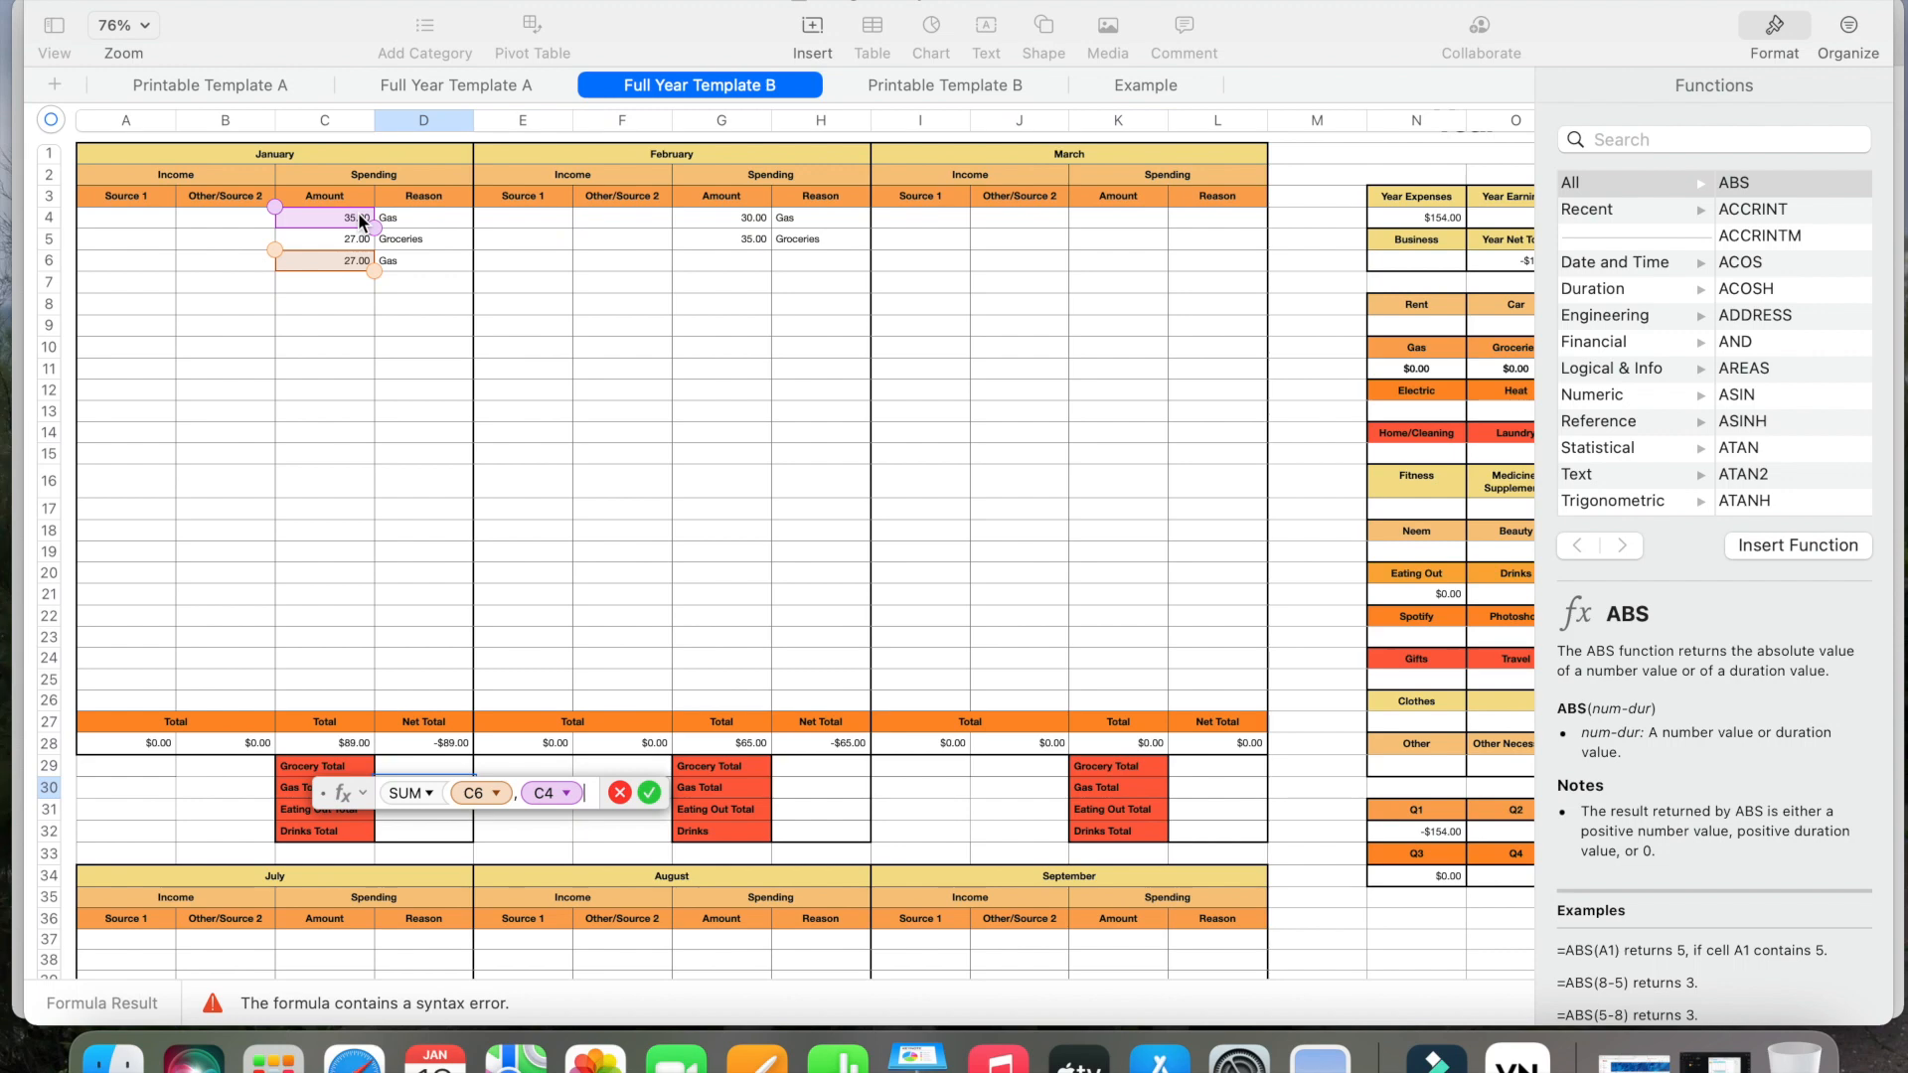
{"action": "type", "text": ")"}
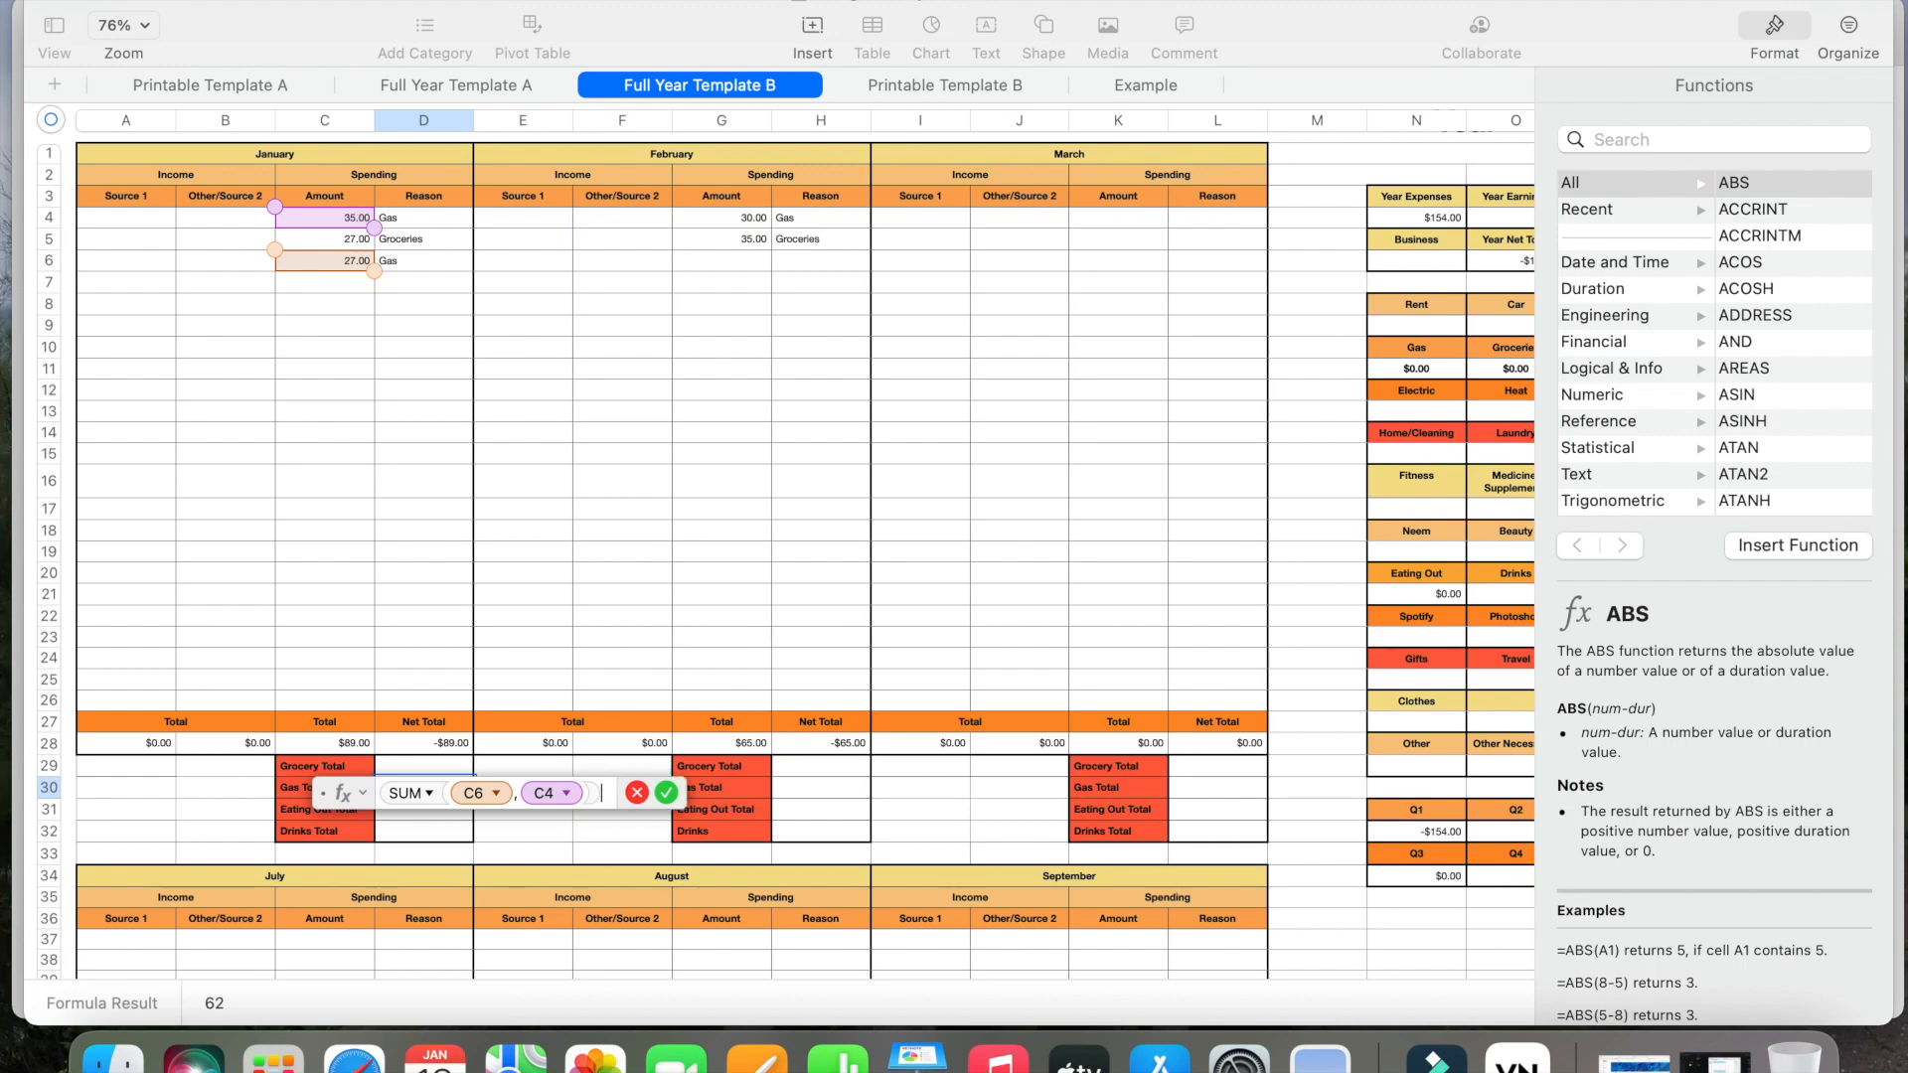
{"action": "key", "text": "Return"}
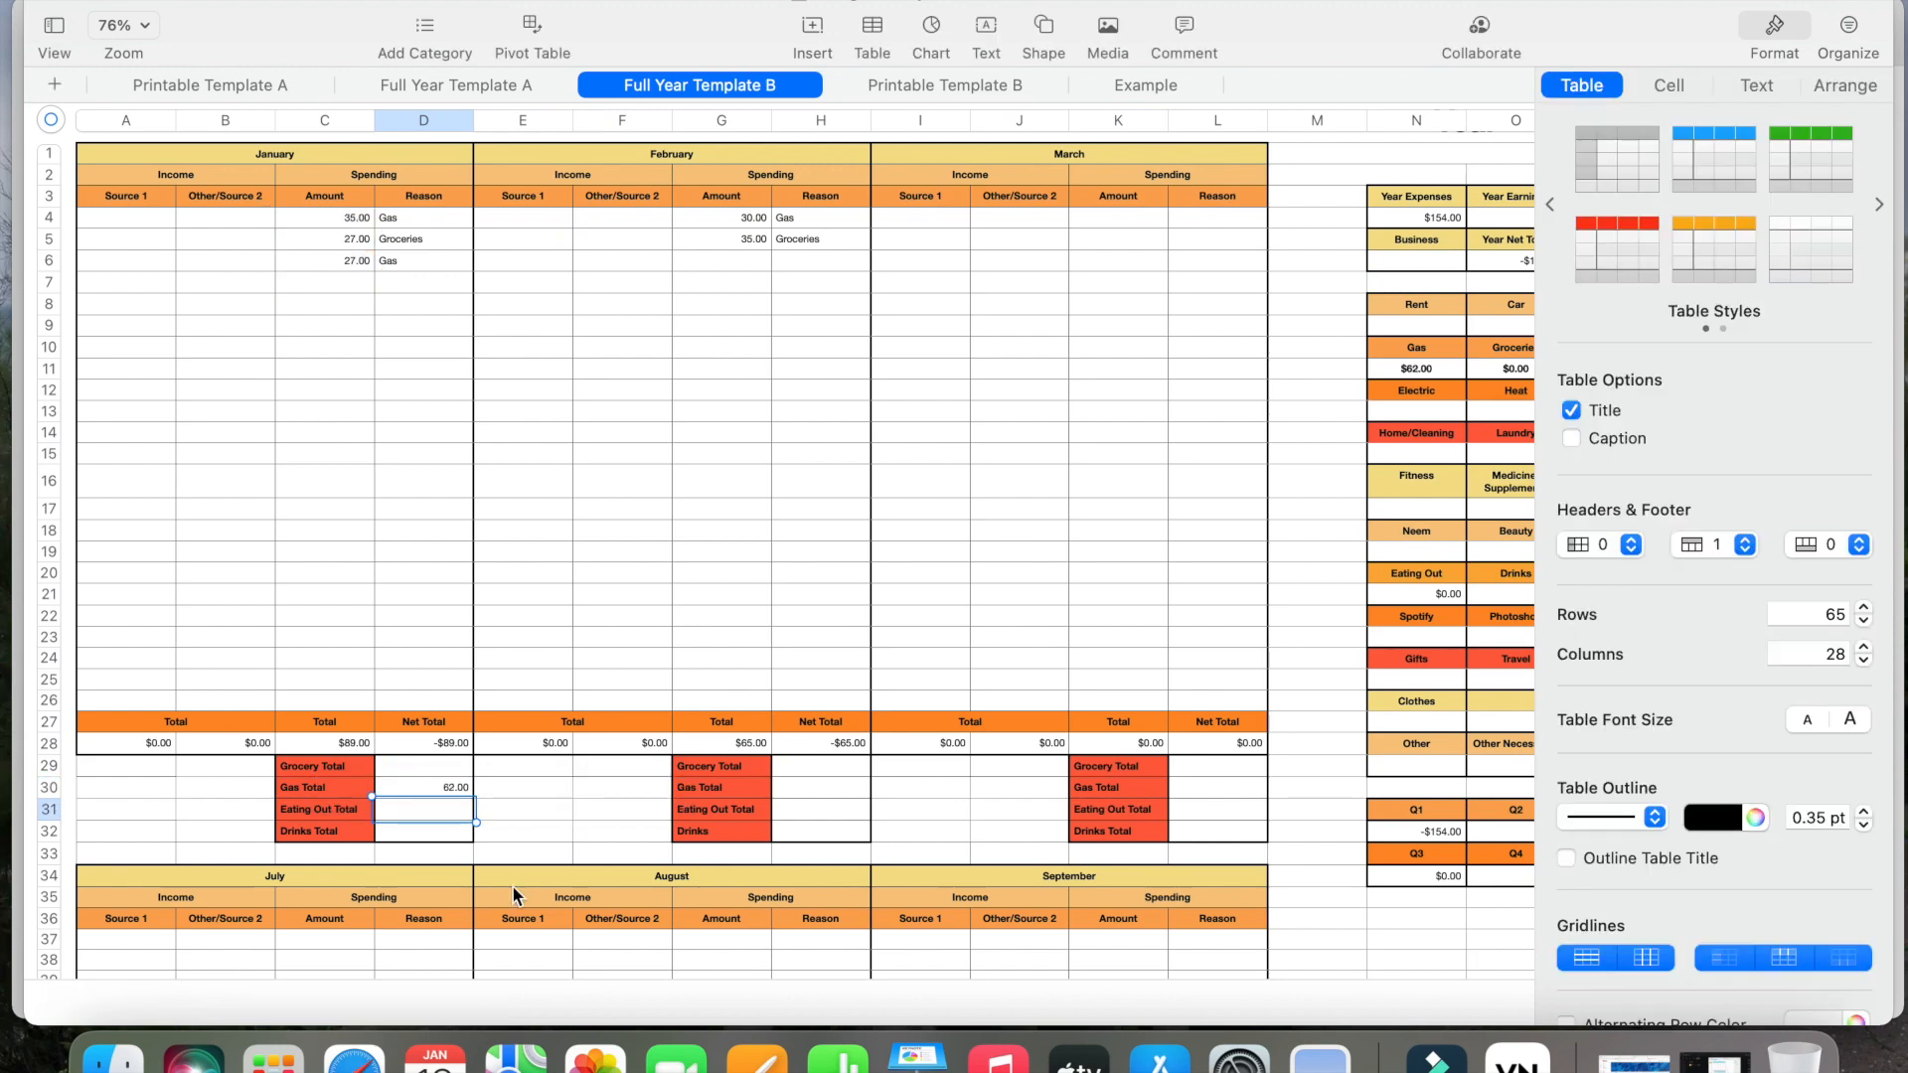
{"action": "left_click", "coordinate": [460, 791]}
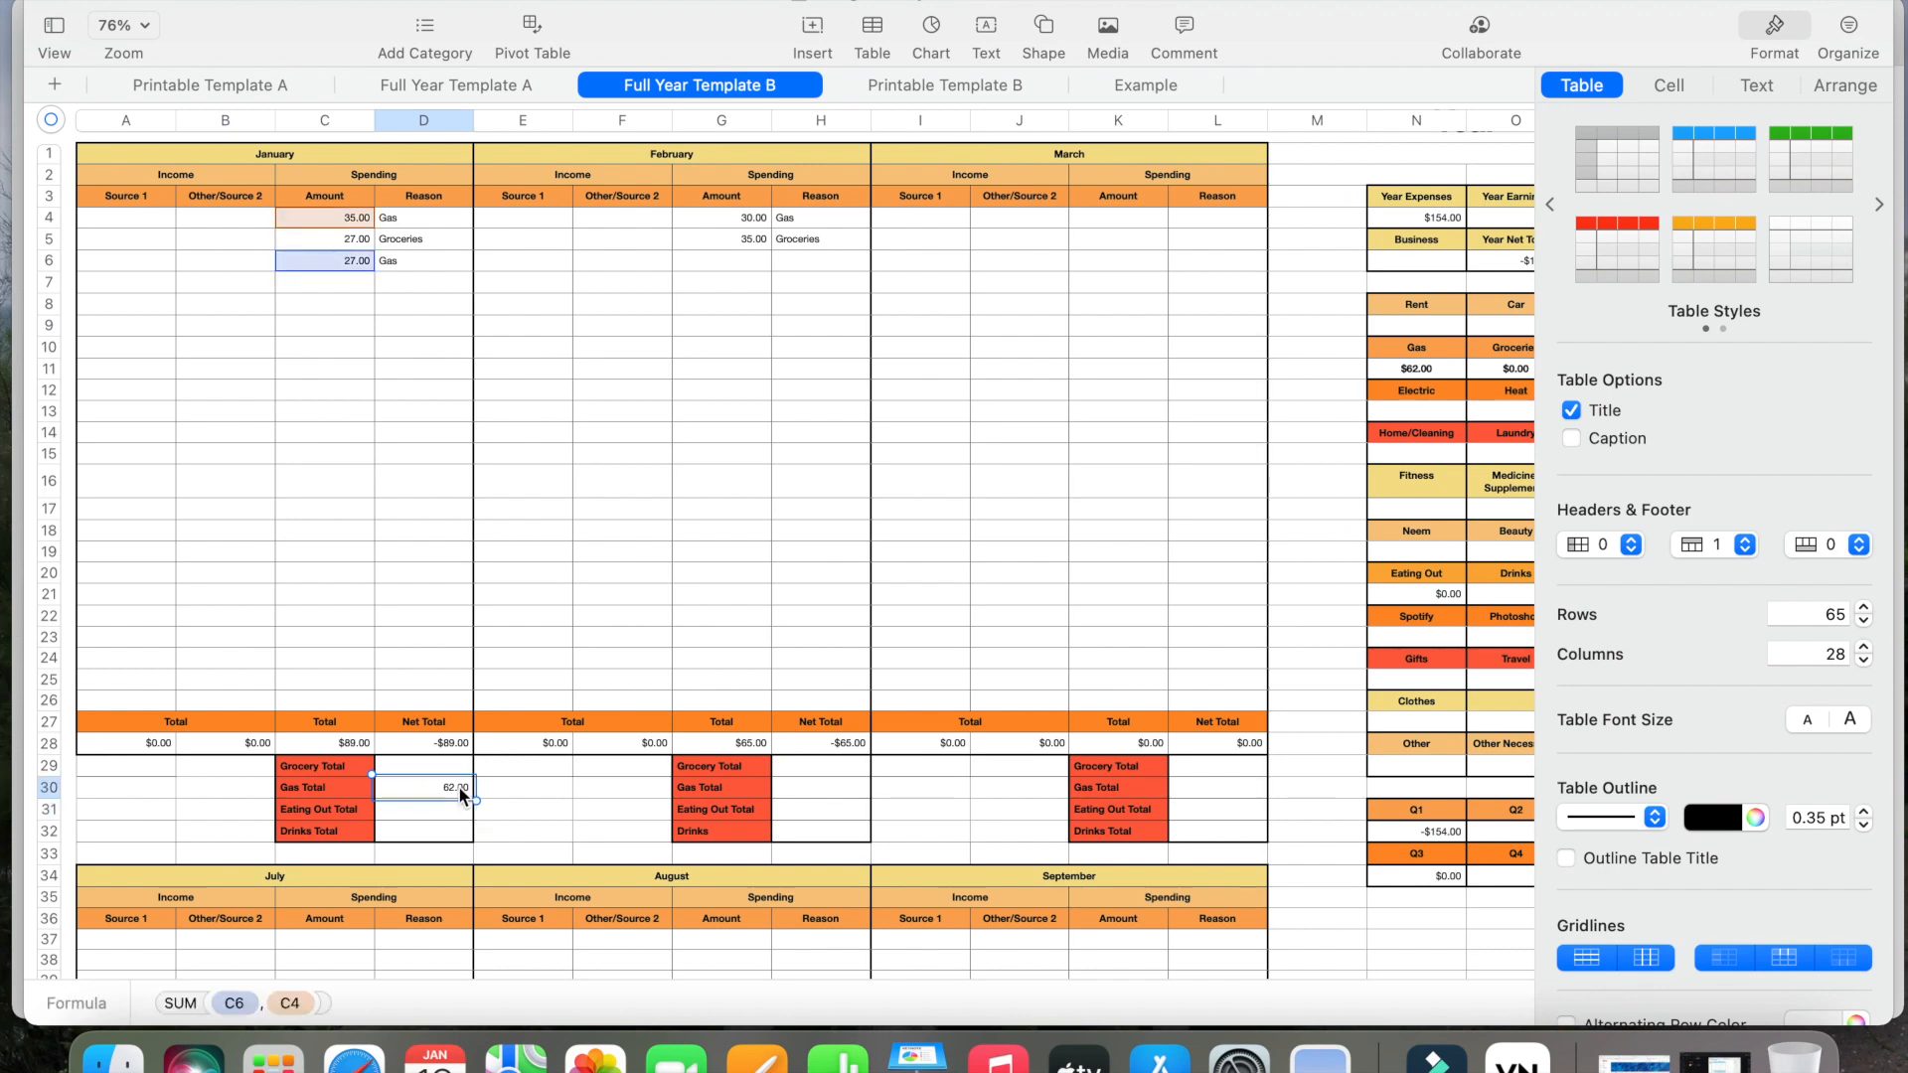
{"action": "mouse_move", "coordinate": [434, 798]}
- Fill February's Gas Total cell H30 with a SUM formula of the gas amount in G4
{"action": "left_click", "coordinate": [817, 789]}
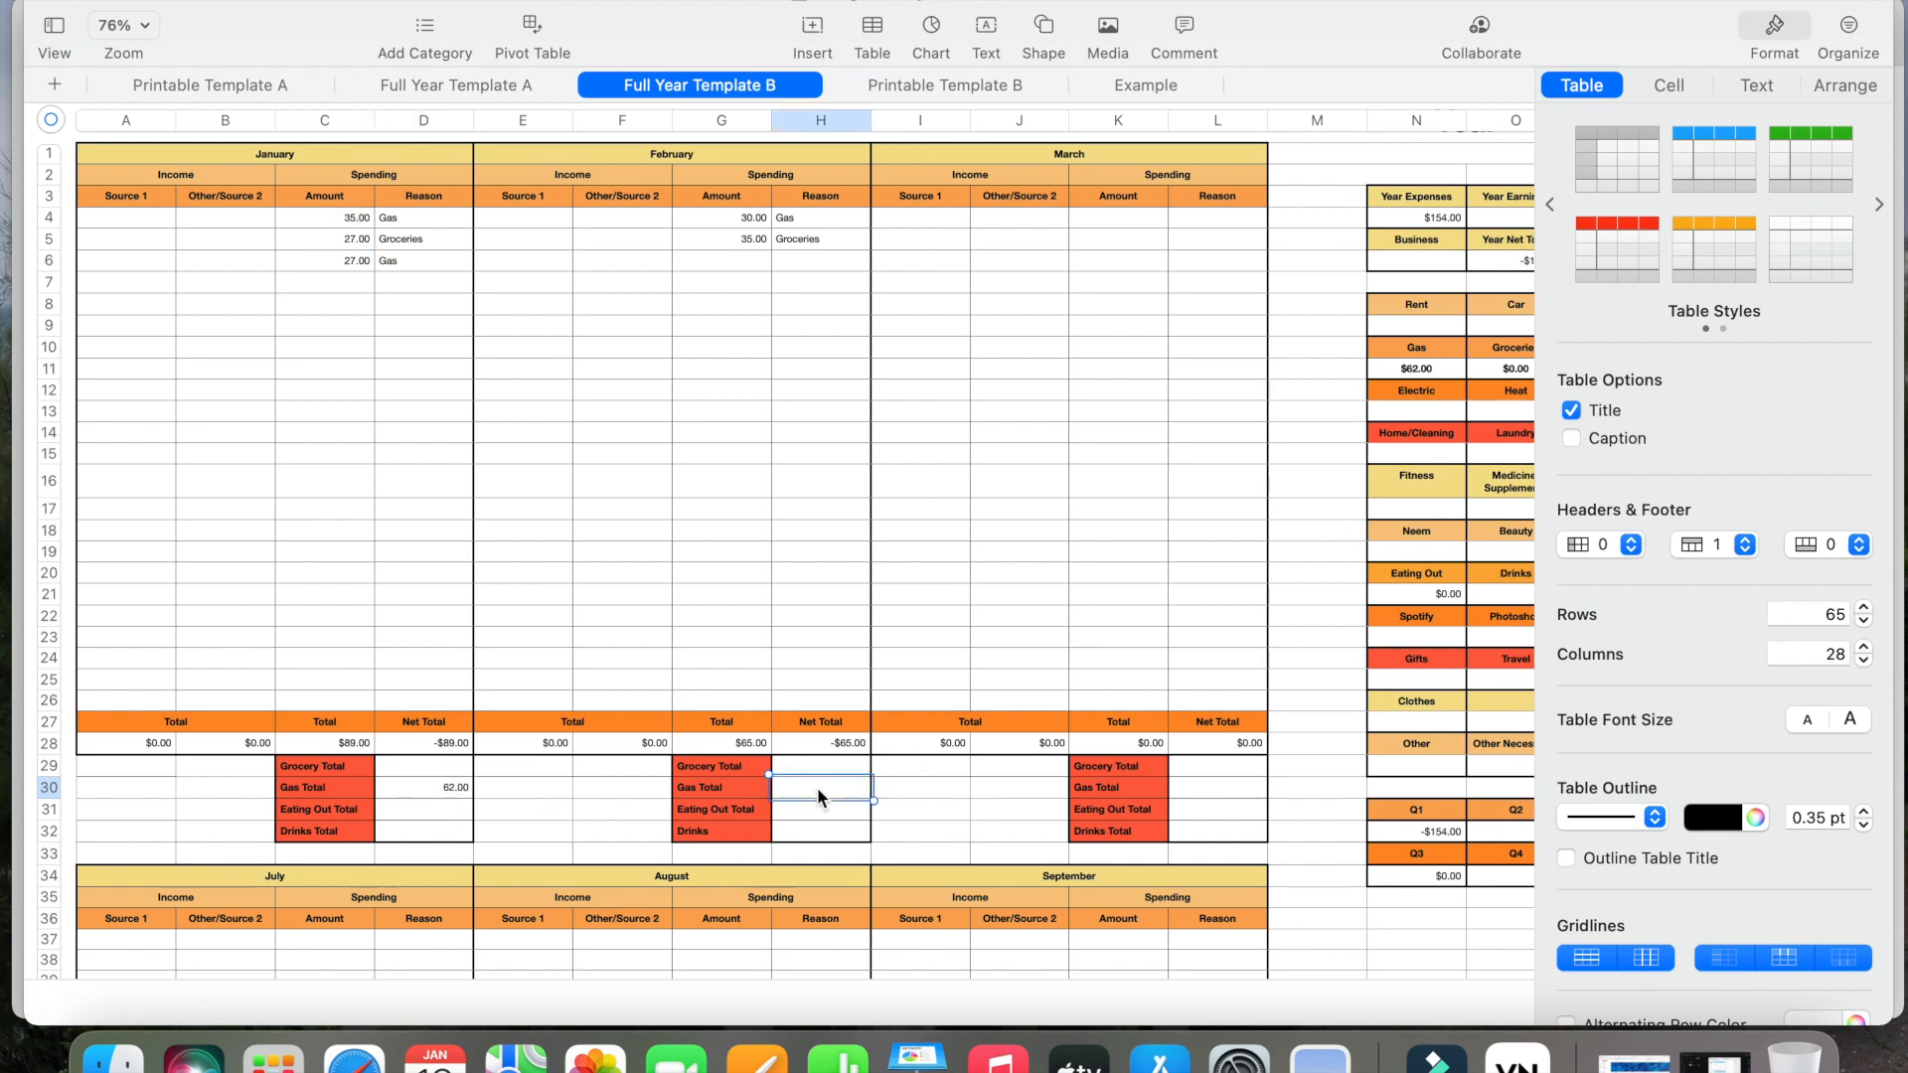
{"action": "left_click", "coordinate": [812, 24]}
{"action": "left_click", "coordinate": [827, 68]}
{"action": "type", "text": "sum"}
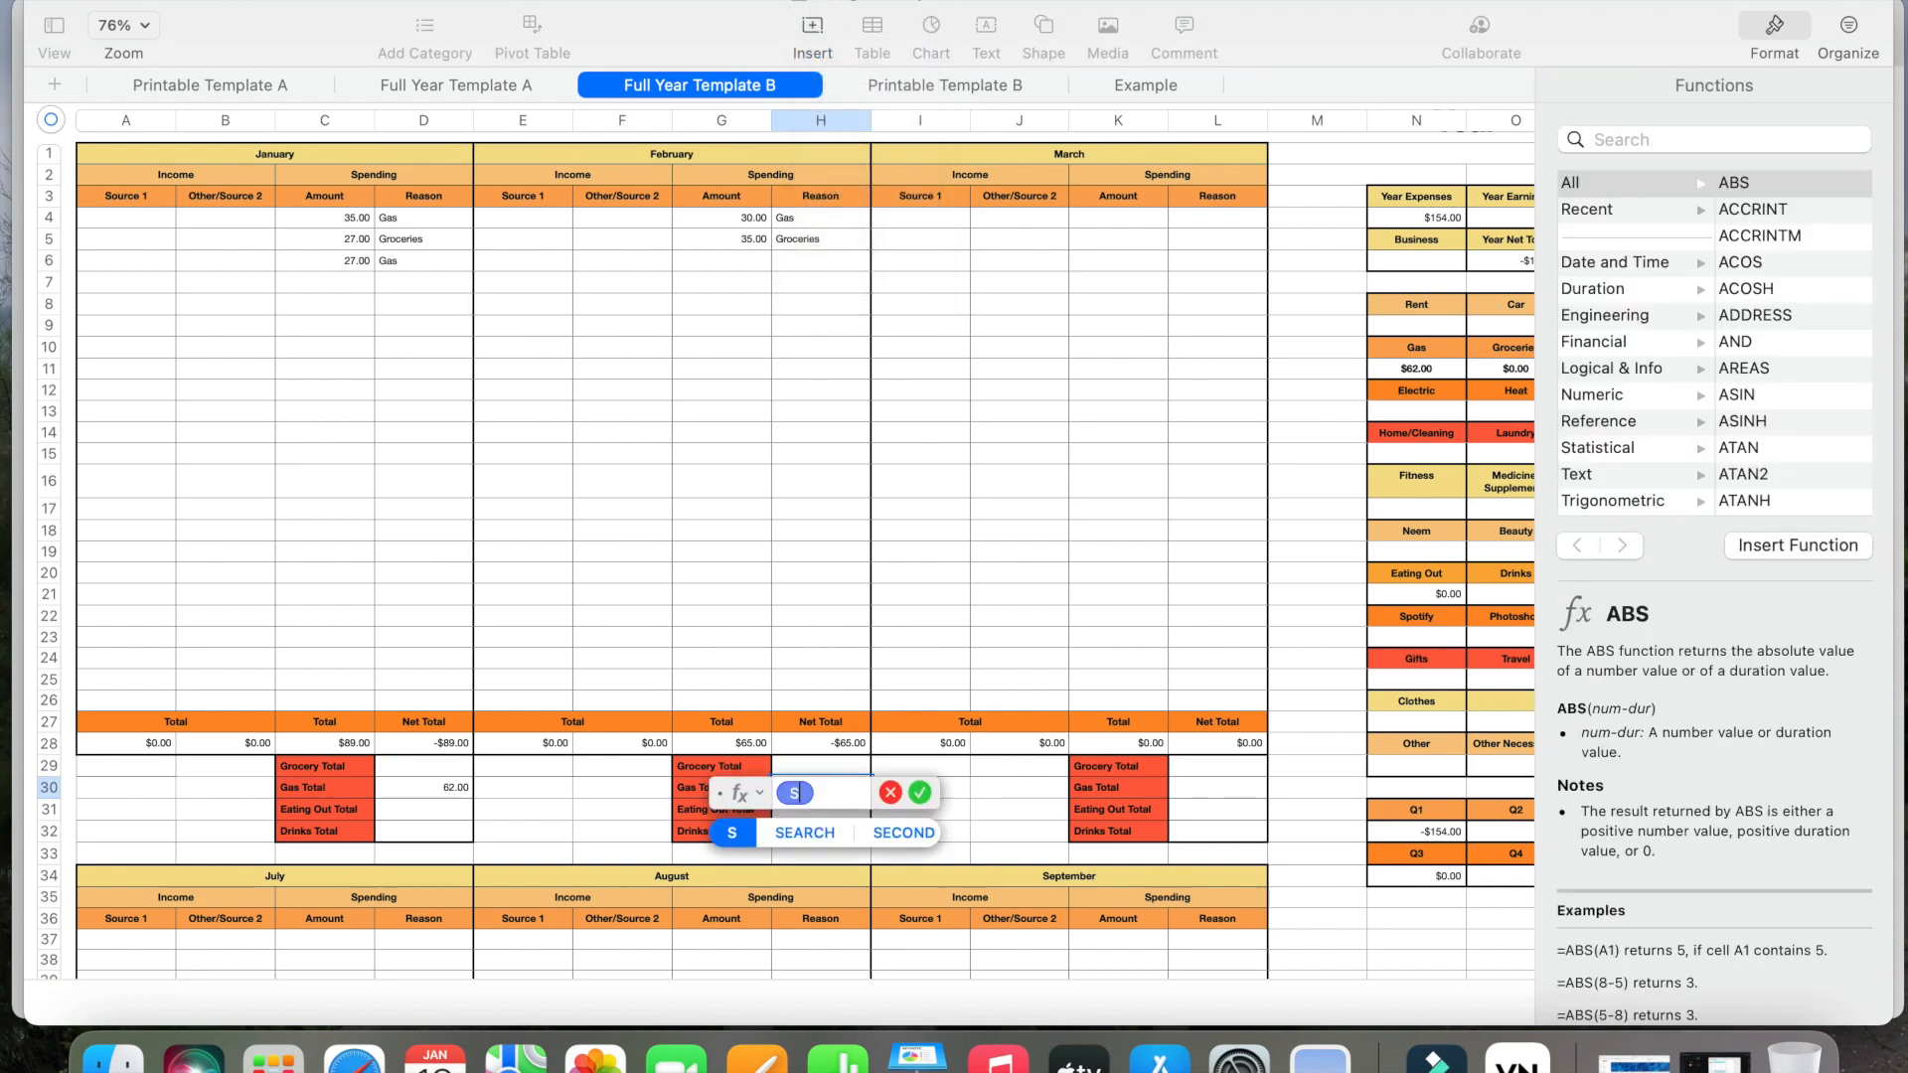
{"action": "key", "text": "Return"}
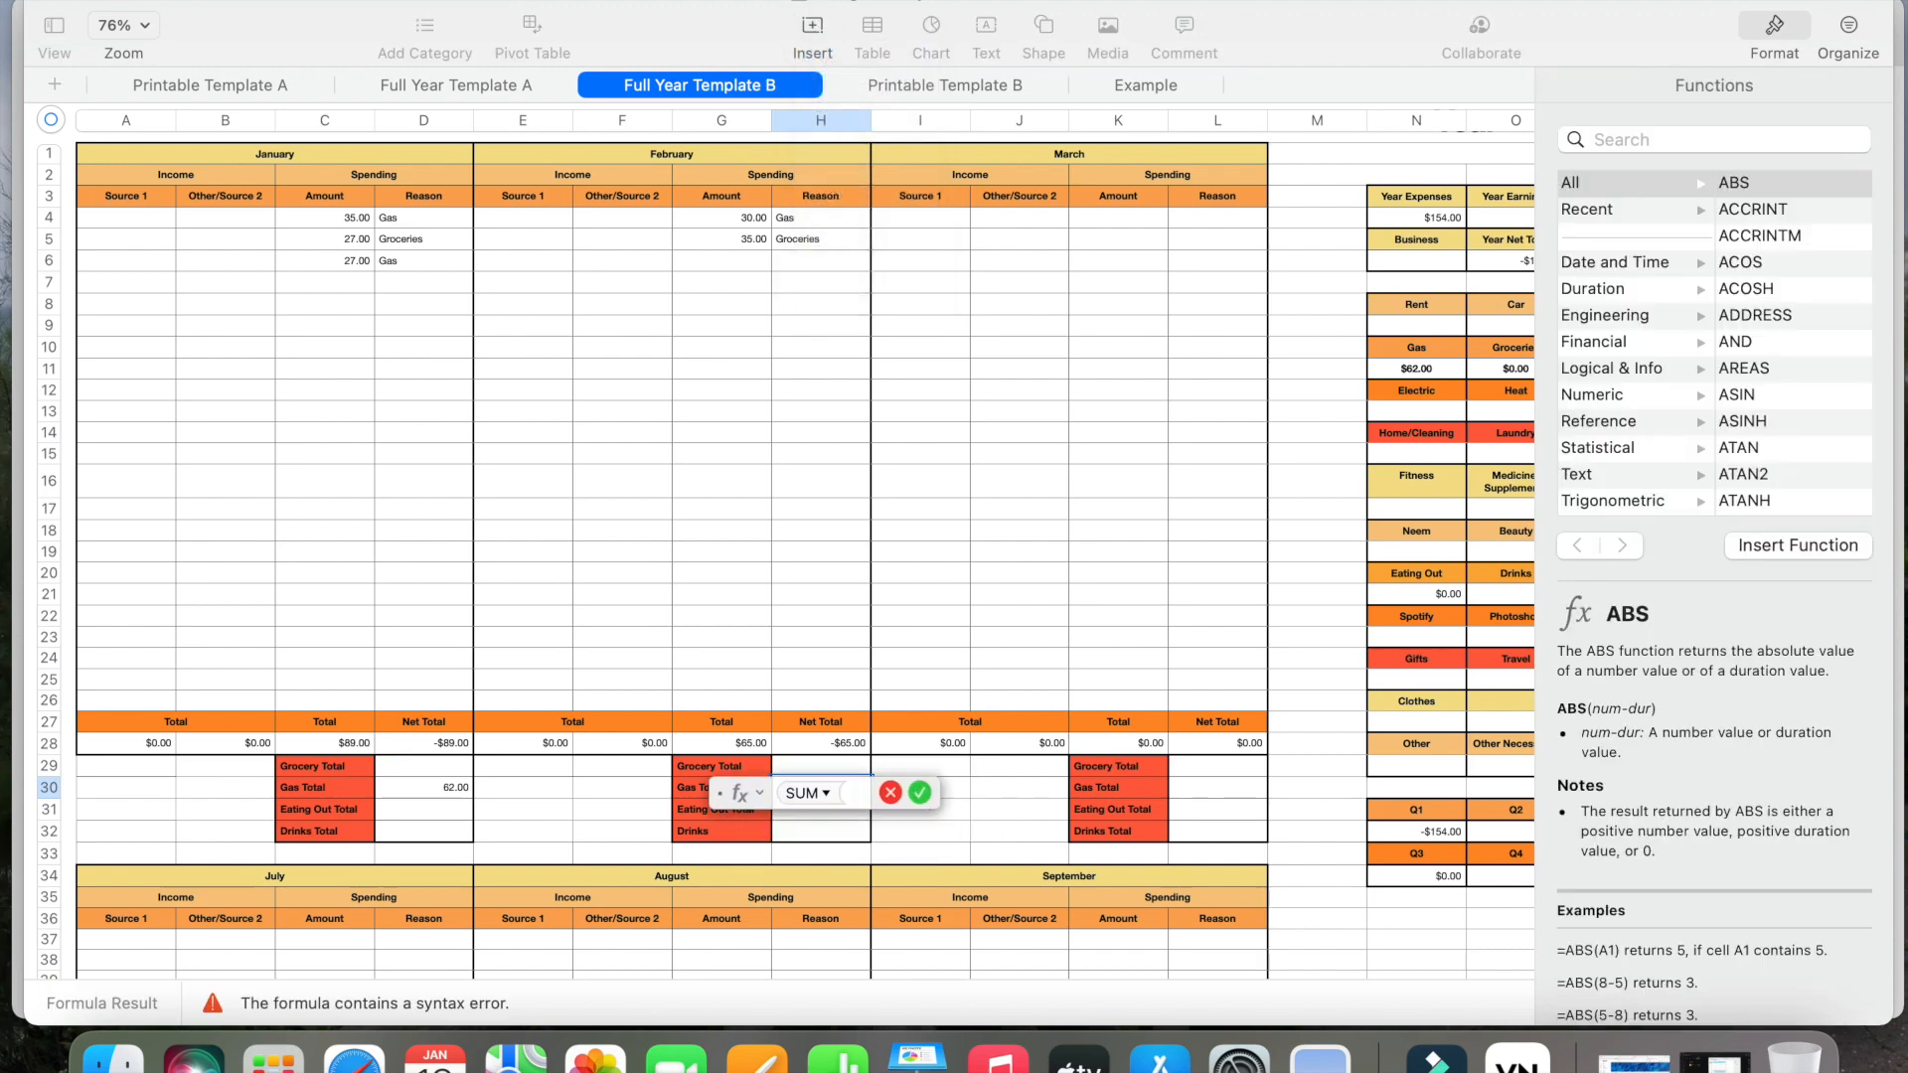
{"action": "left_click", "coordinate": [754, 215]}
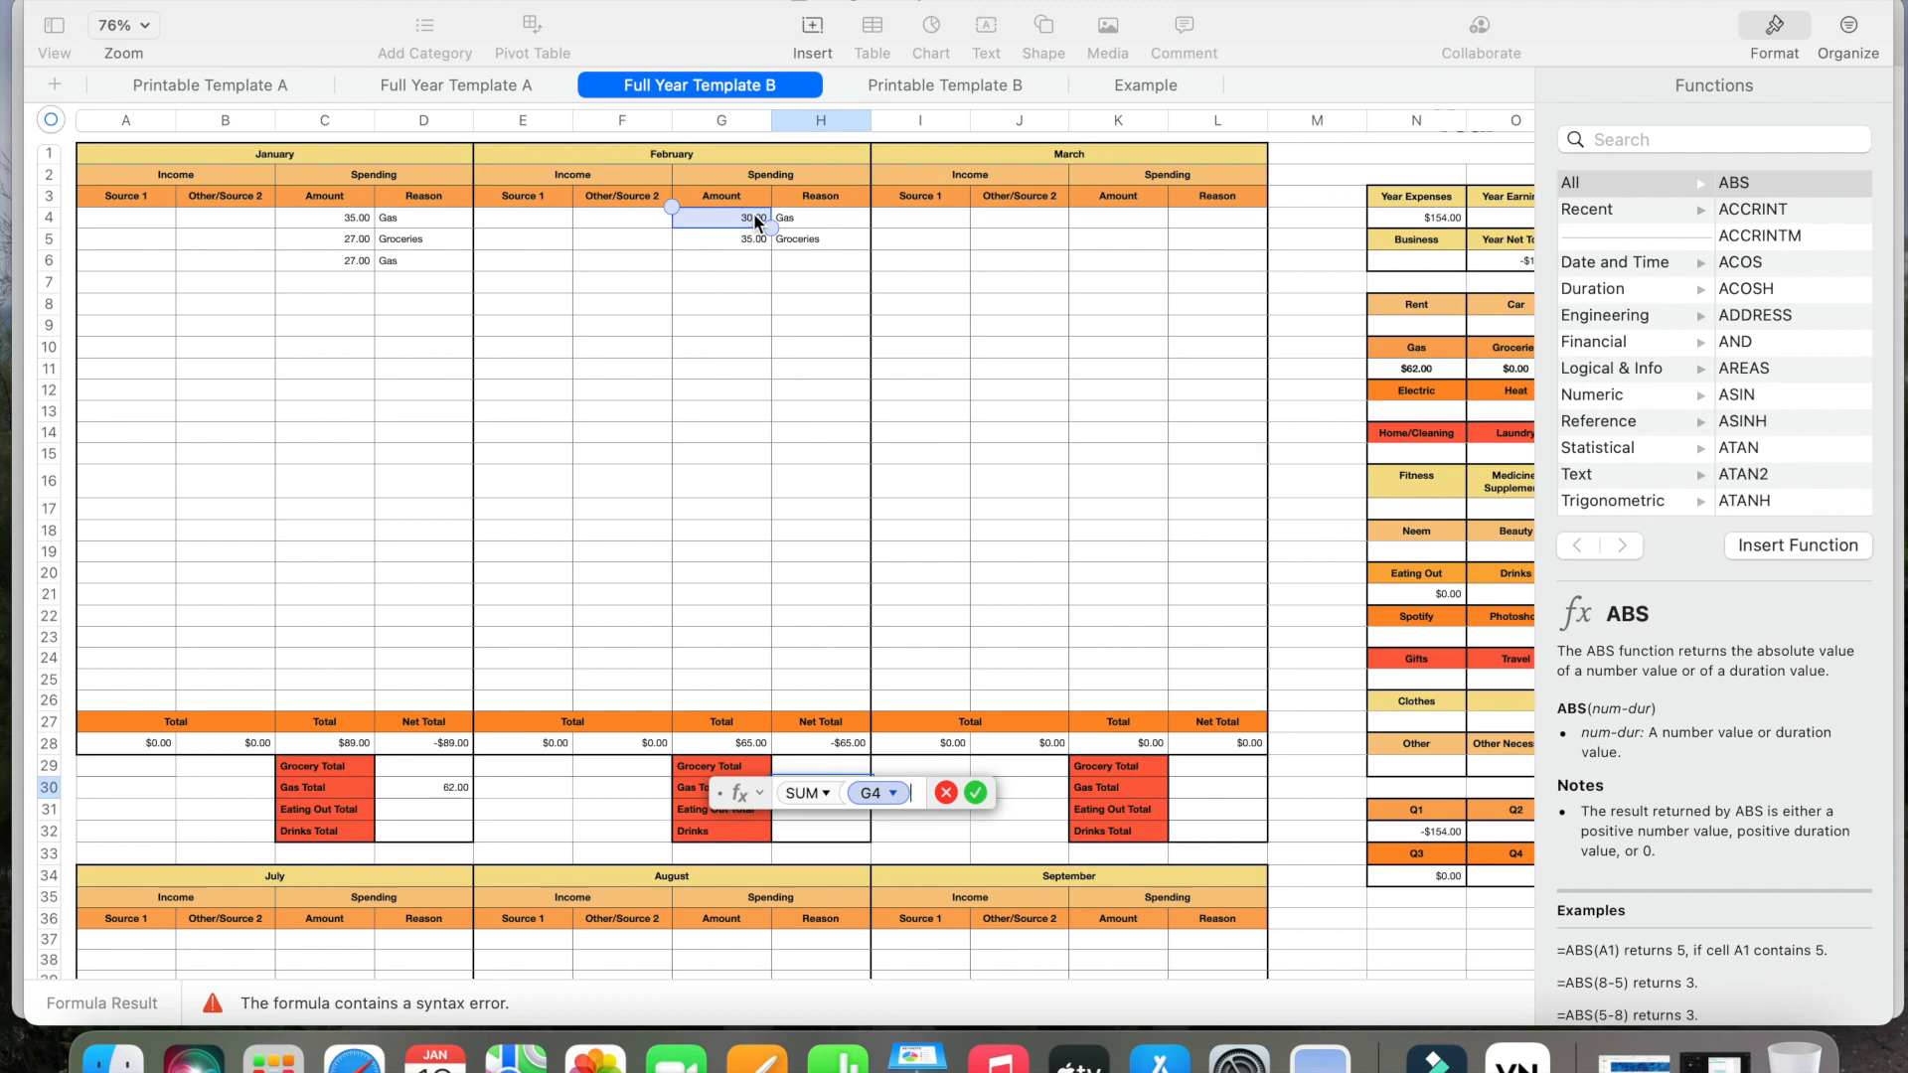
{"action": "type", "text": ")"}
{"action": "key", "text": "Return"}
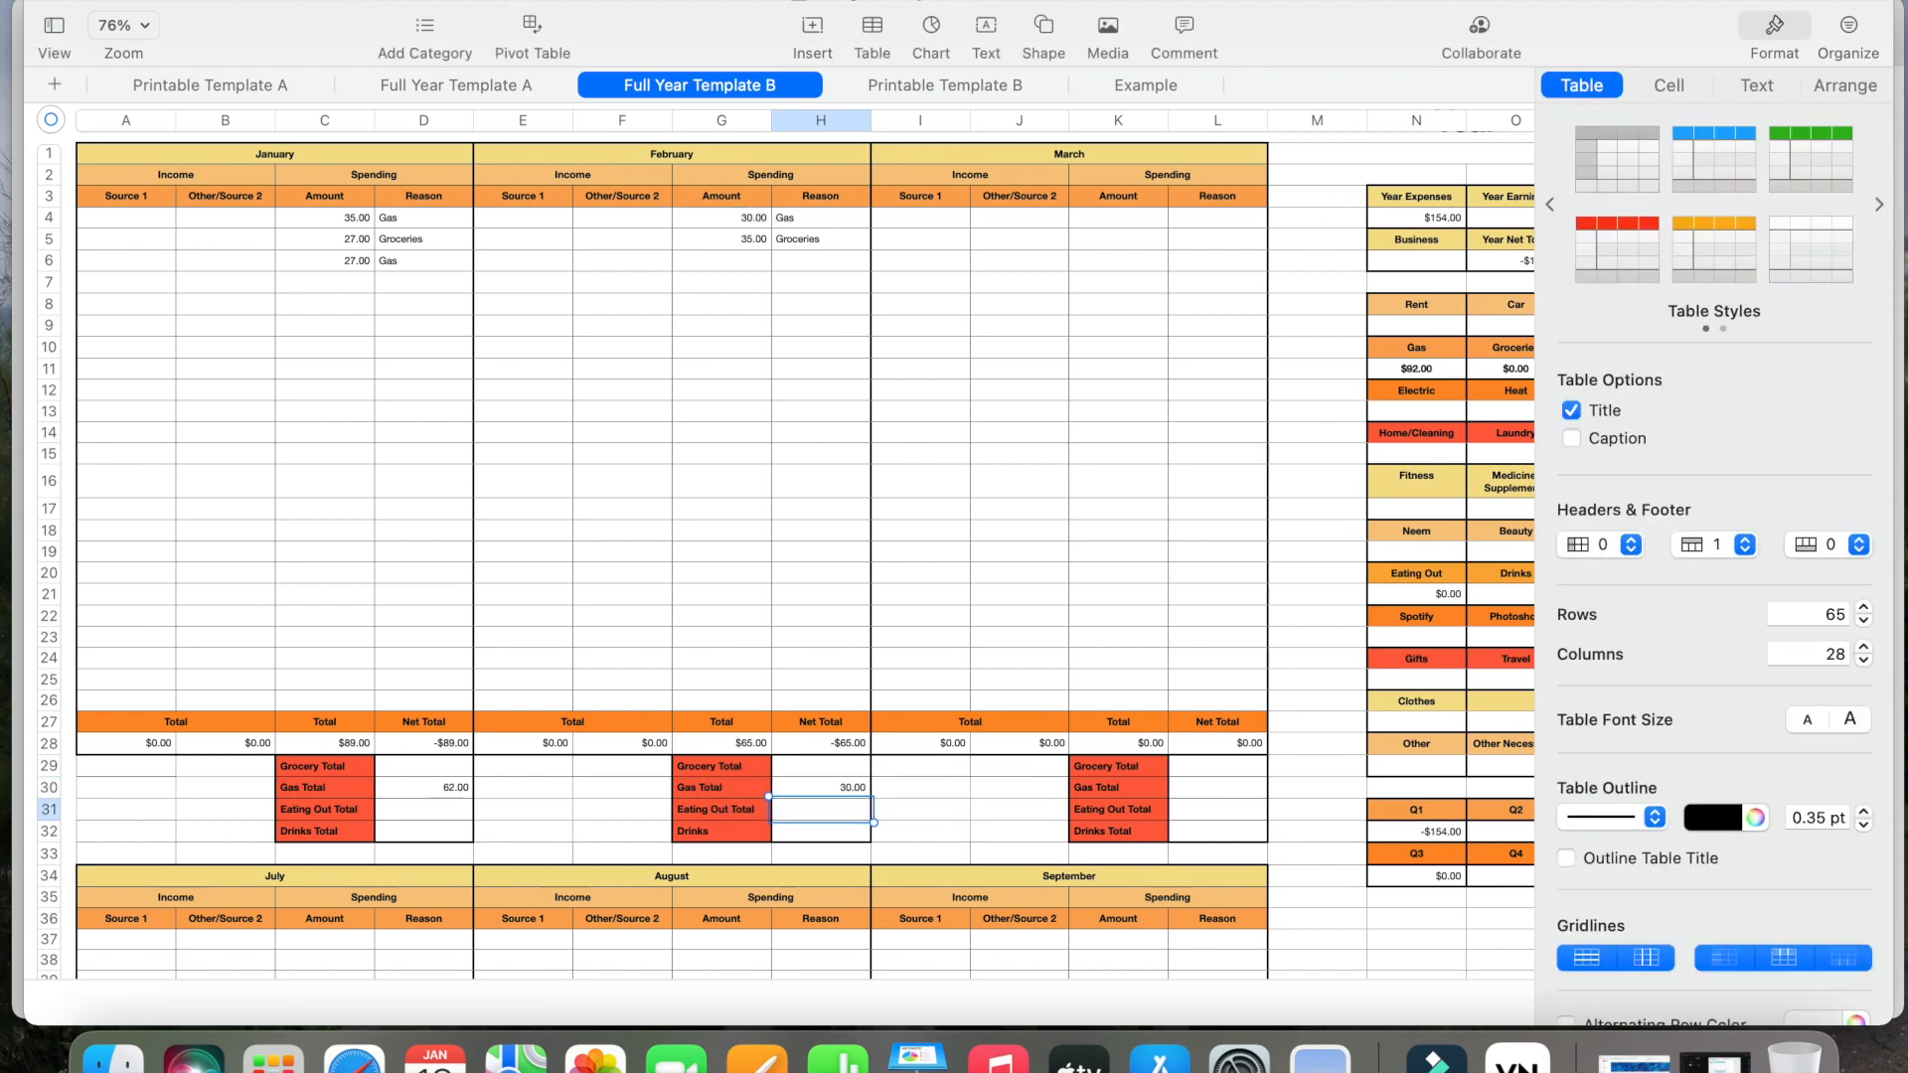
- Review the January and February Gas Total formulas and trace which monthly cells the yearly Gas formula in N11 adds up
{"action": "left_click", "coordinate": [852, 790]}
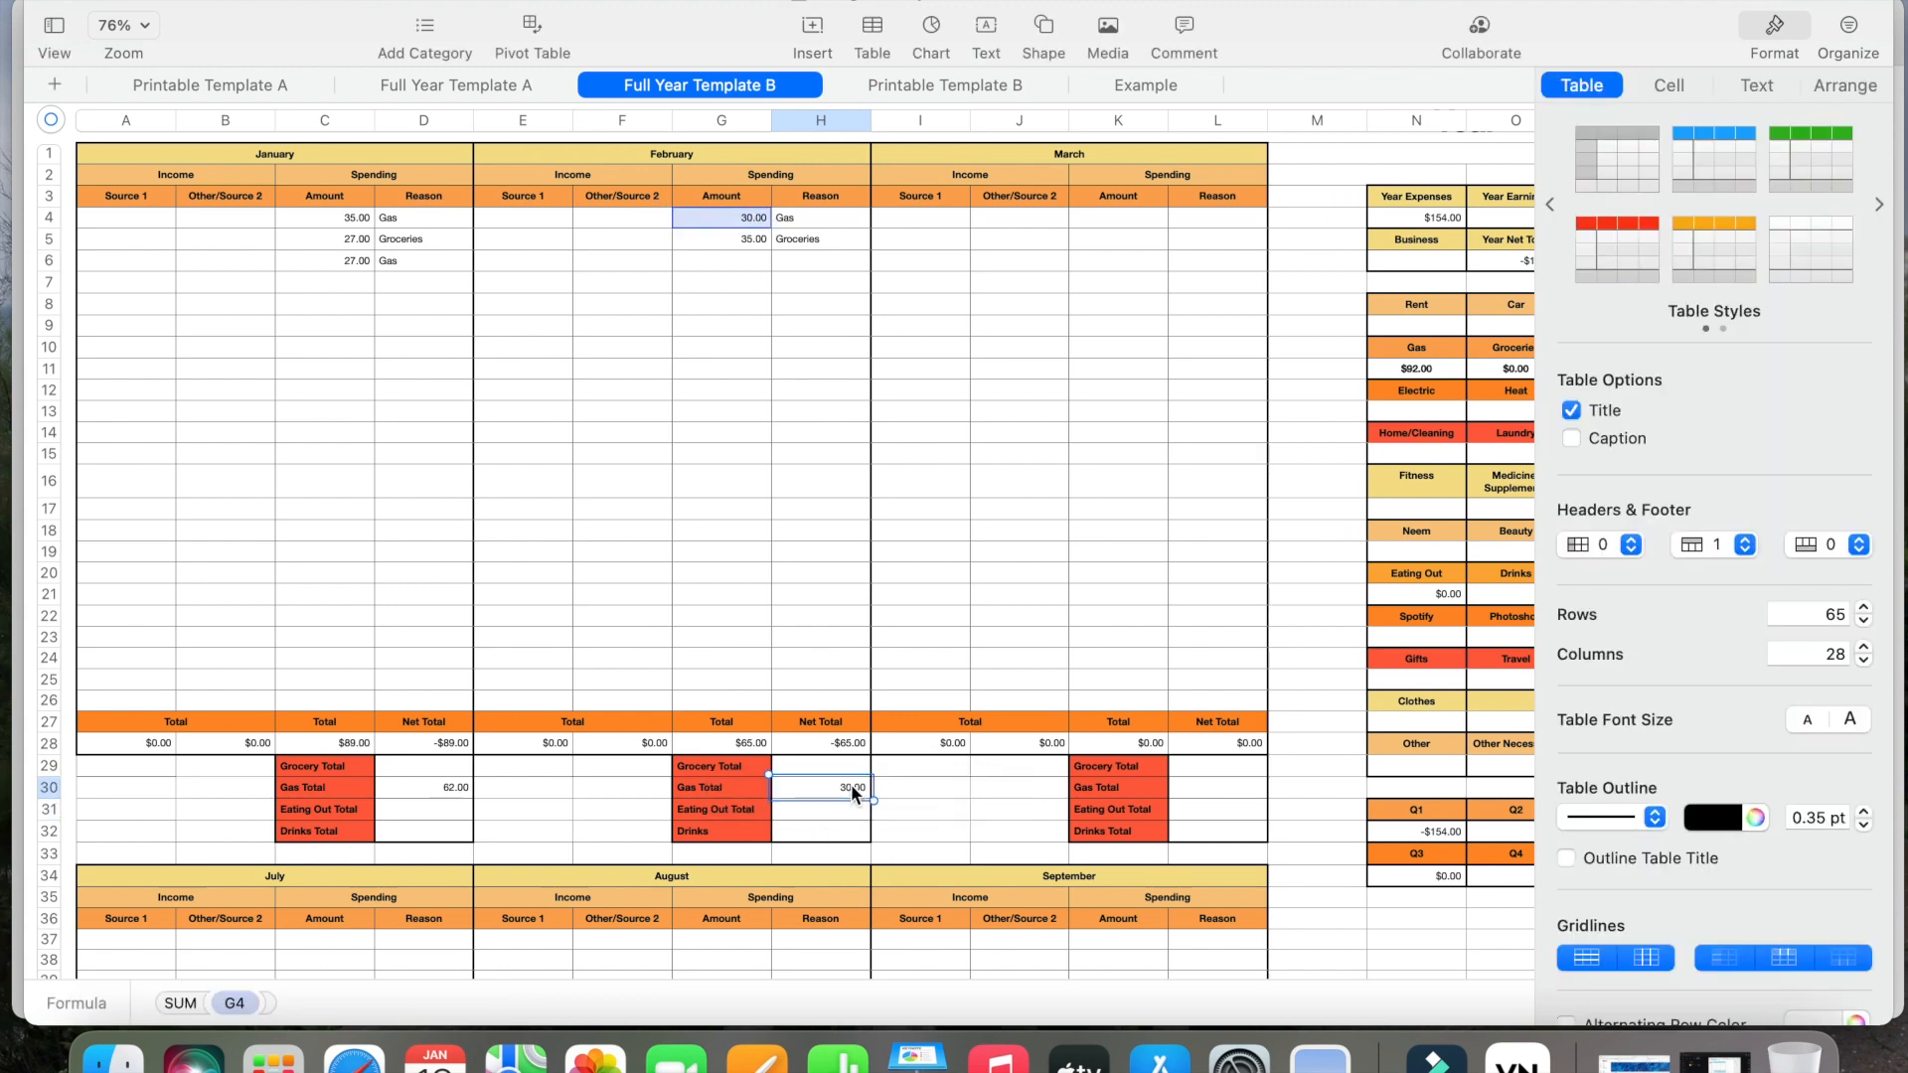
{"action": "left_click", "coordinate": [425, 787]}
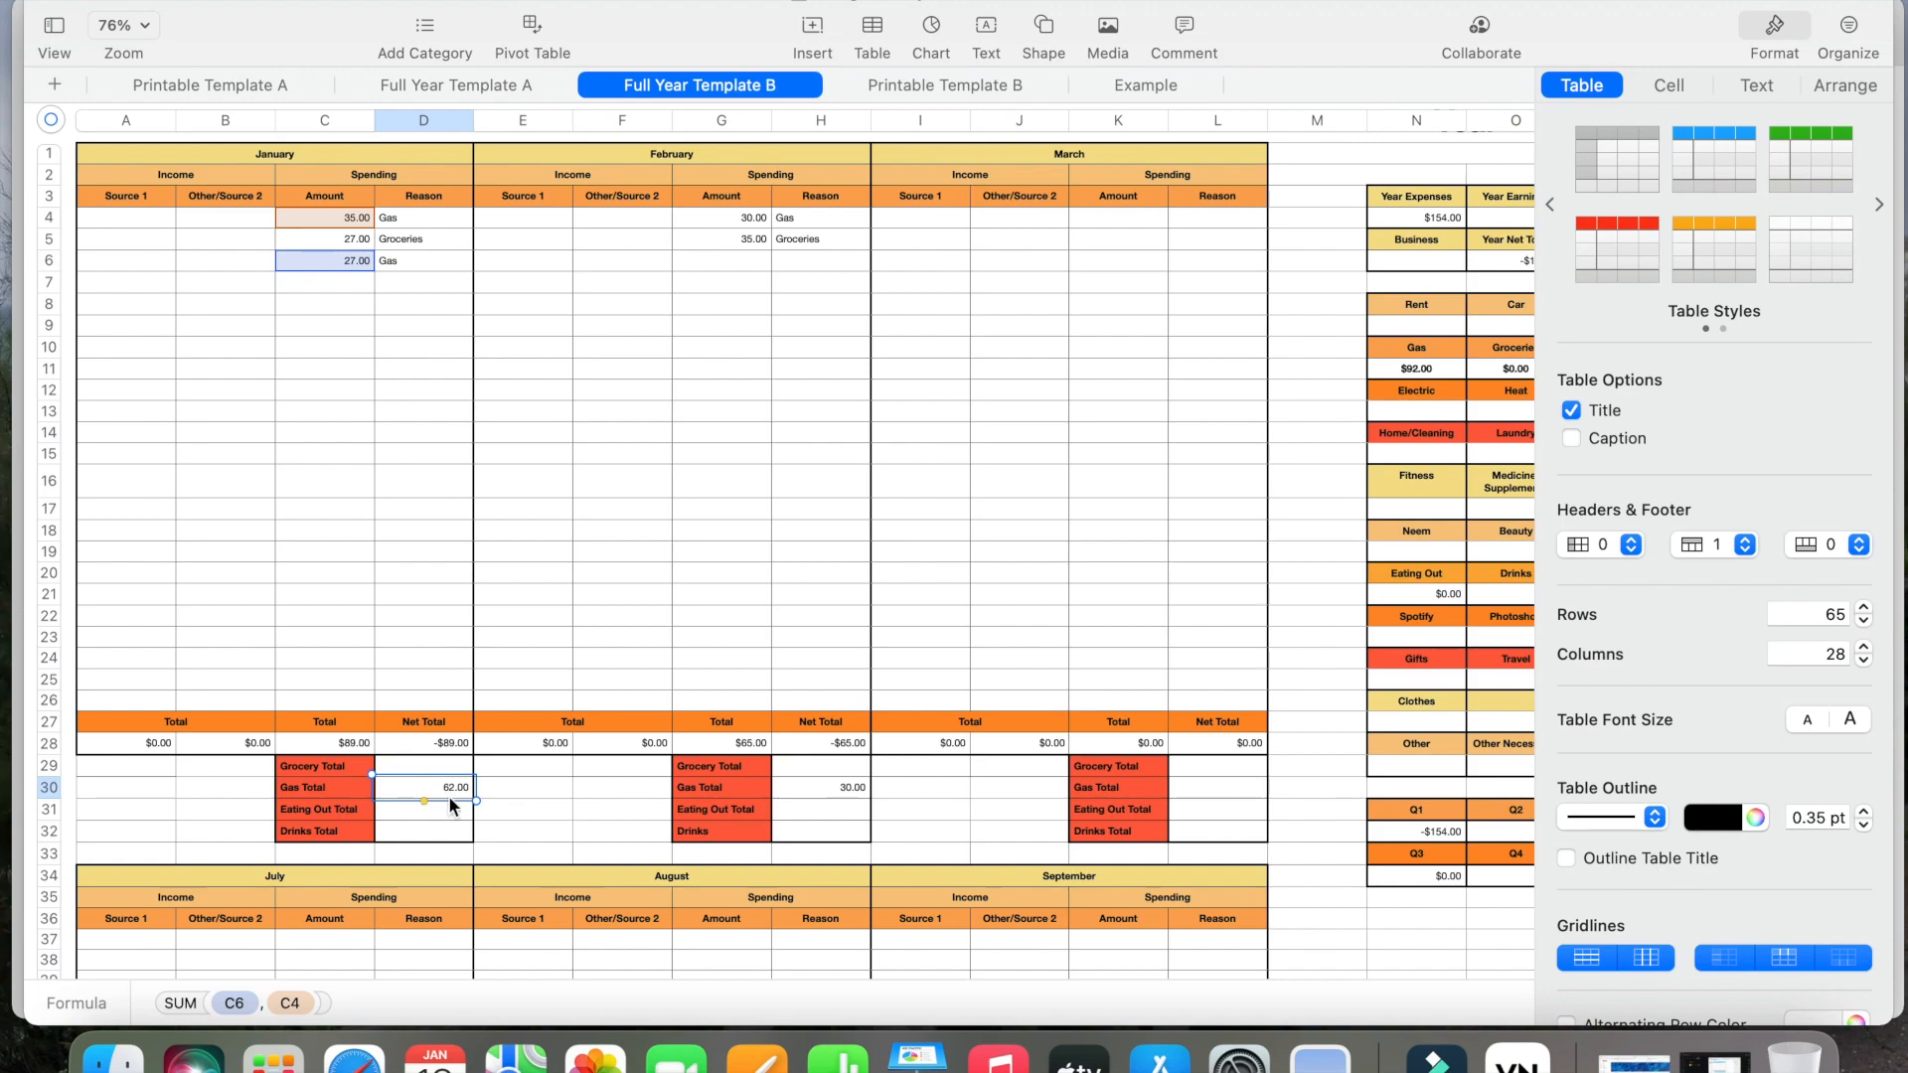
{"action": "left_click", "coordinate": [815, 785]}
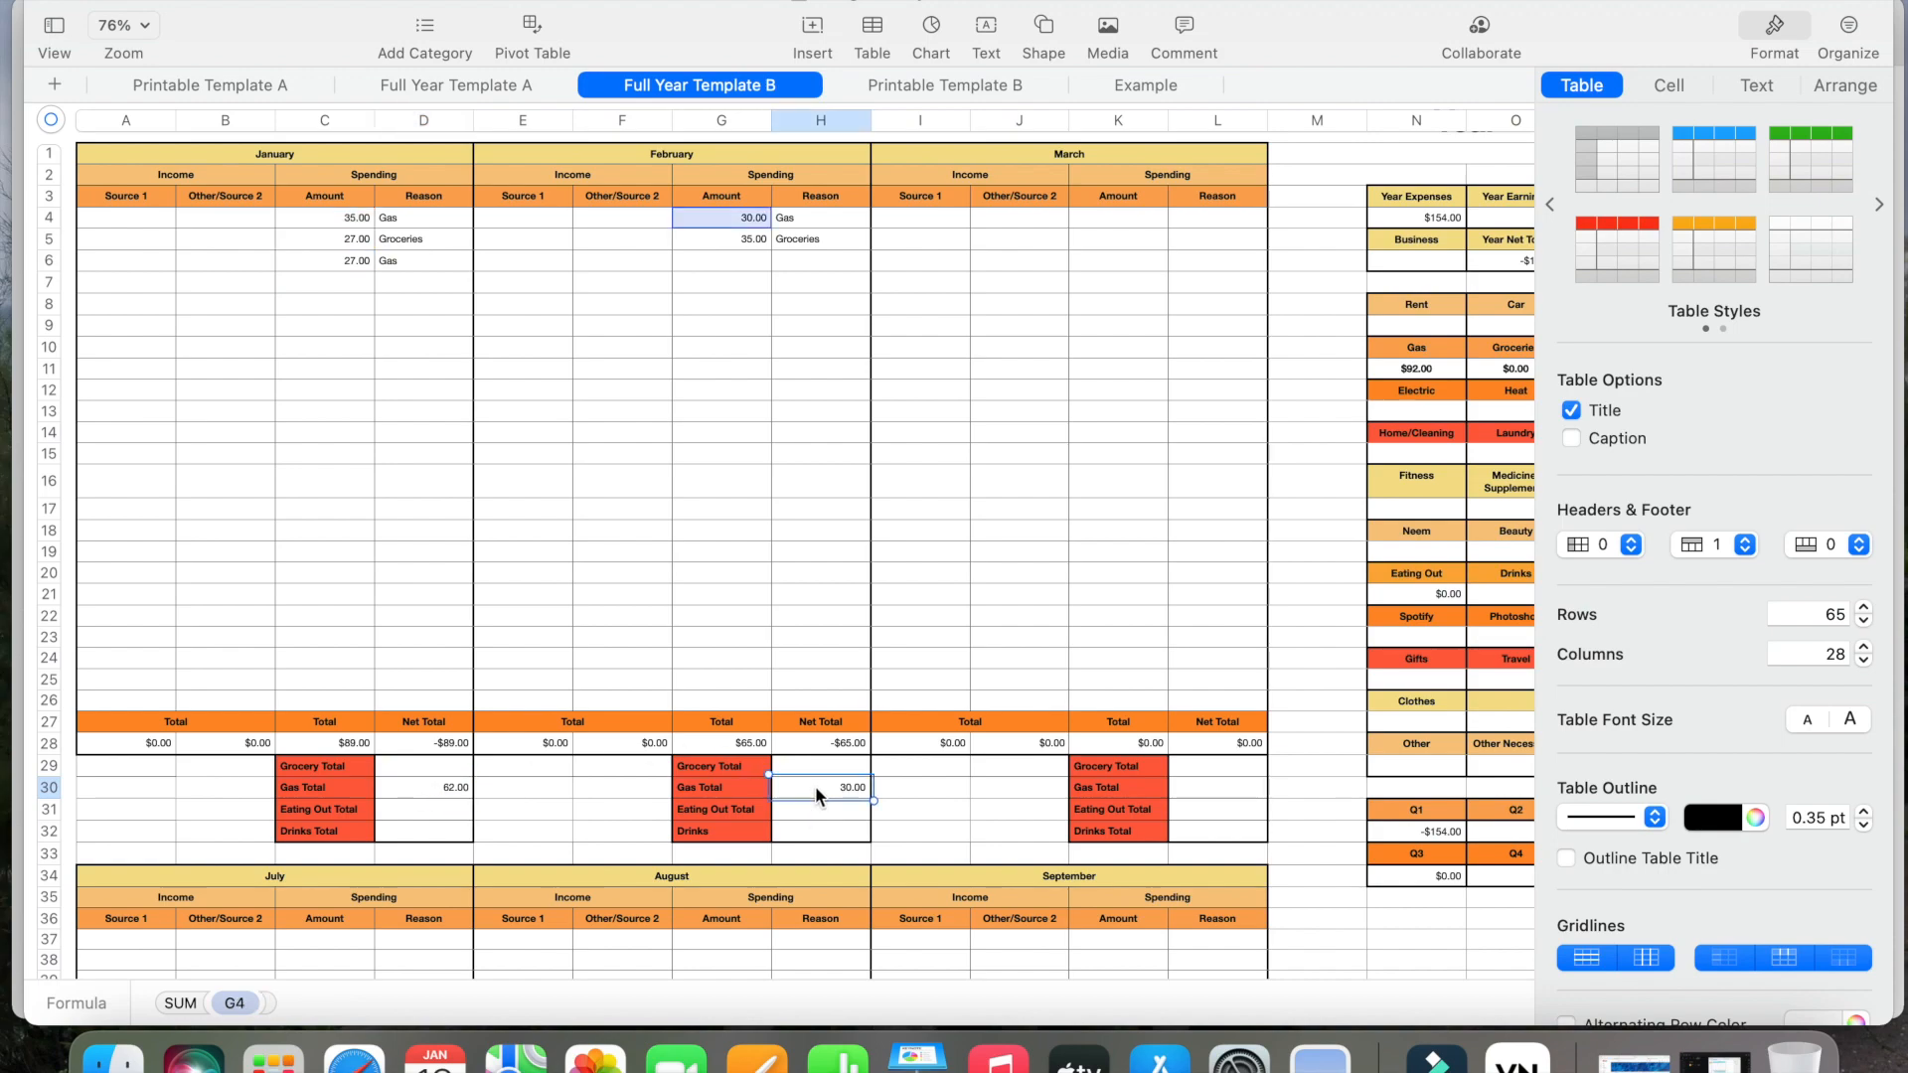
{"action": "scroll", "coordinate": [1171, 655], "scroll_direction": "right", "scroll_amount": 5}
{"action": "scroll", "coordinate": [1170, 656], "scroll_direction": "up", "scroll_amount": 2}
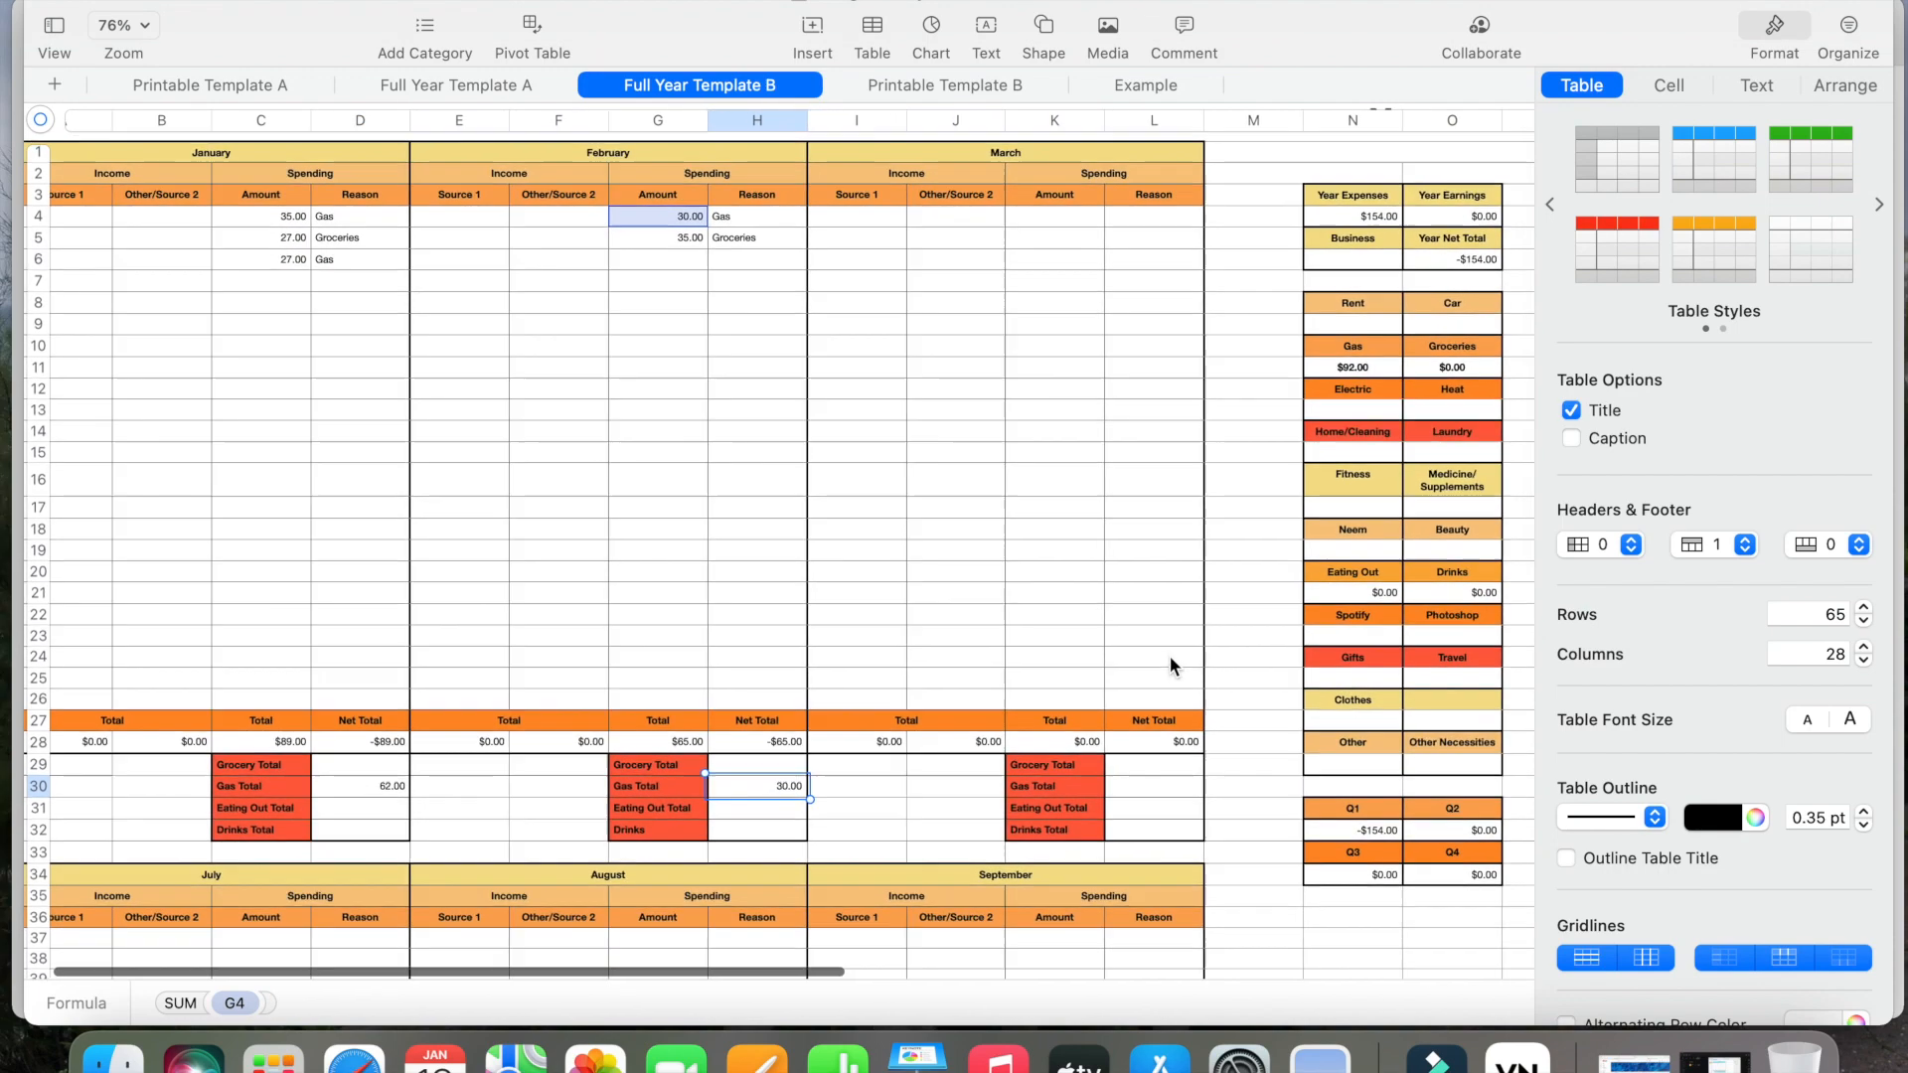
{"action": "scroll", "coordinate": [1170, 658], "scroll_direction": "right", "scroll_amount": 1}
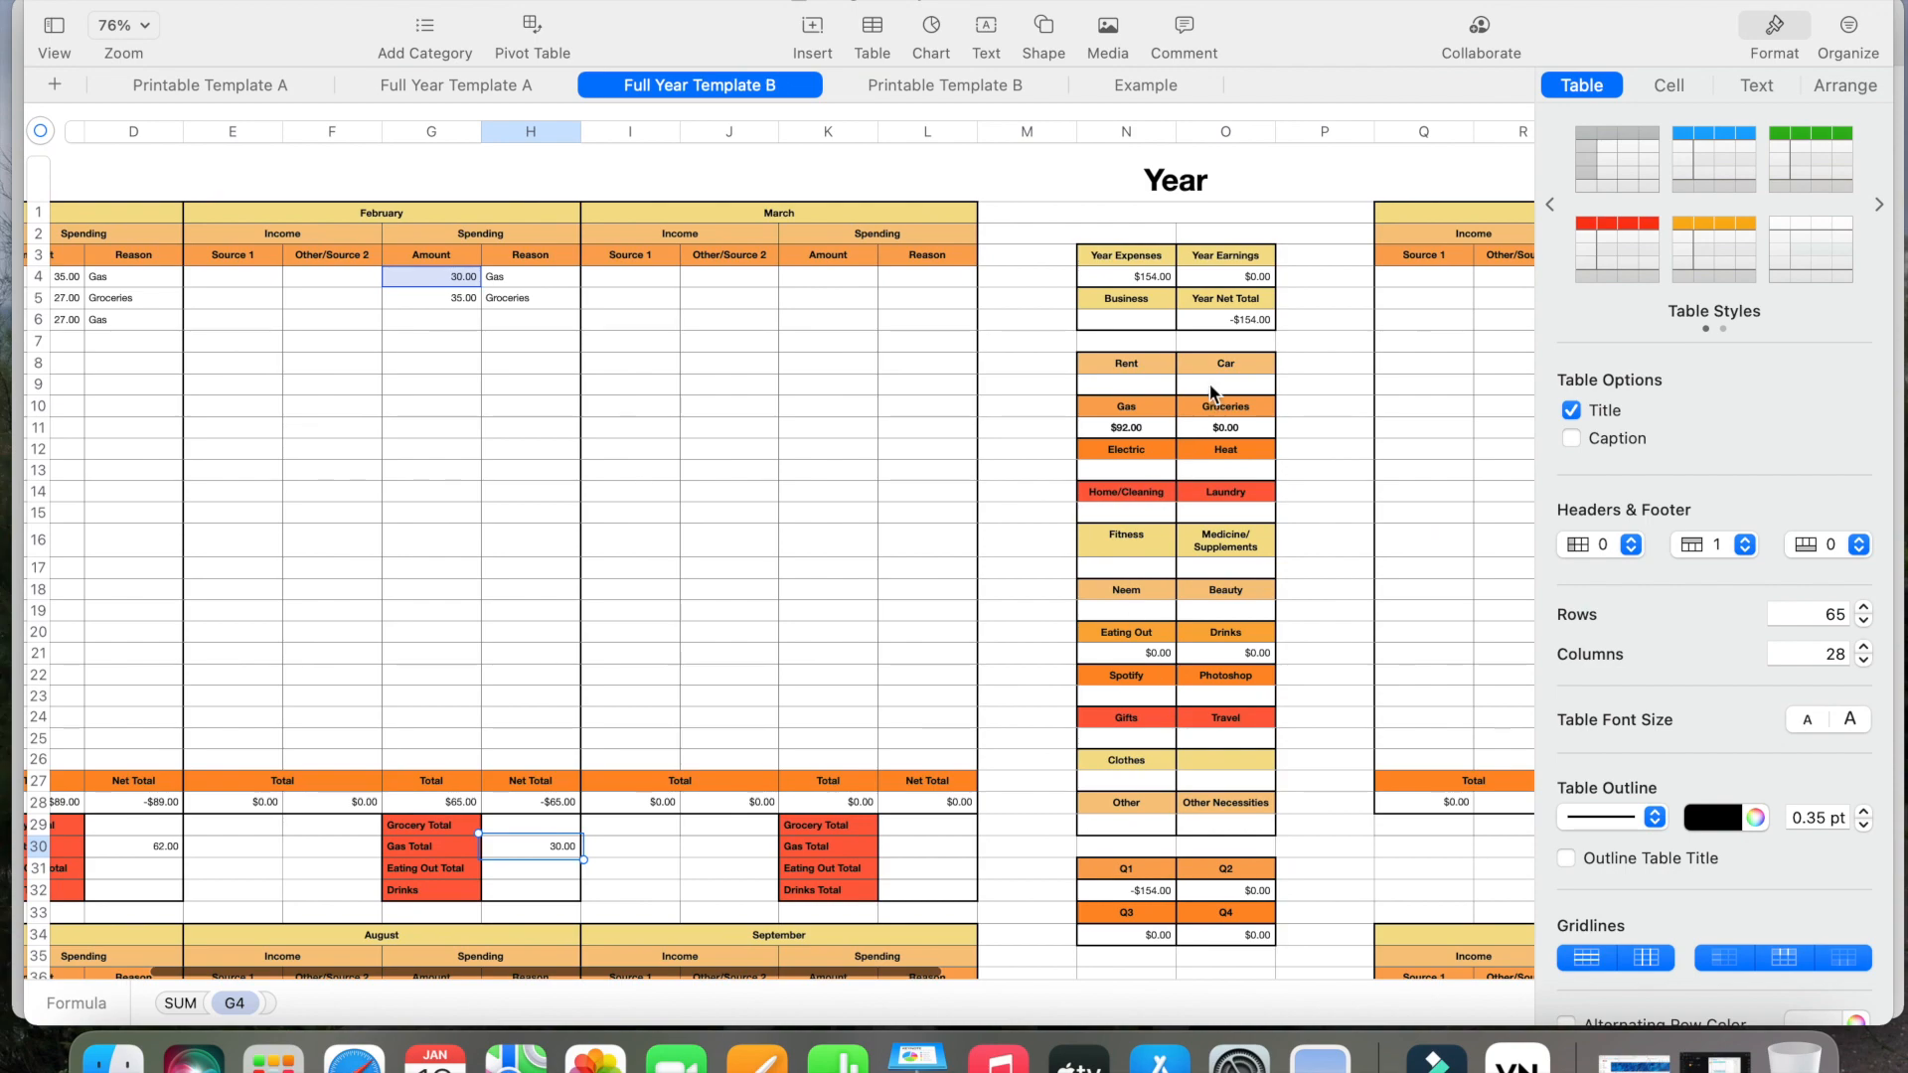
{"action": "left_click", "coordinate": [1141, 427]}
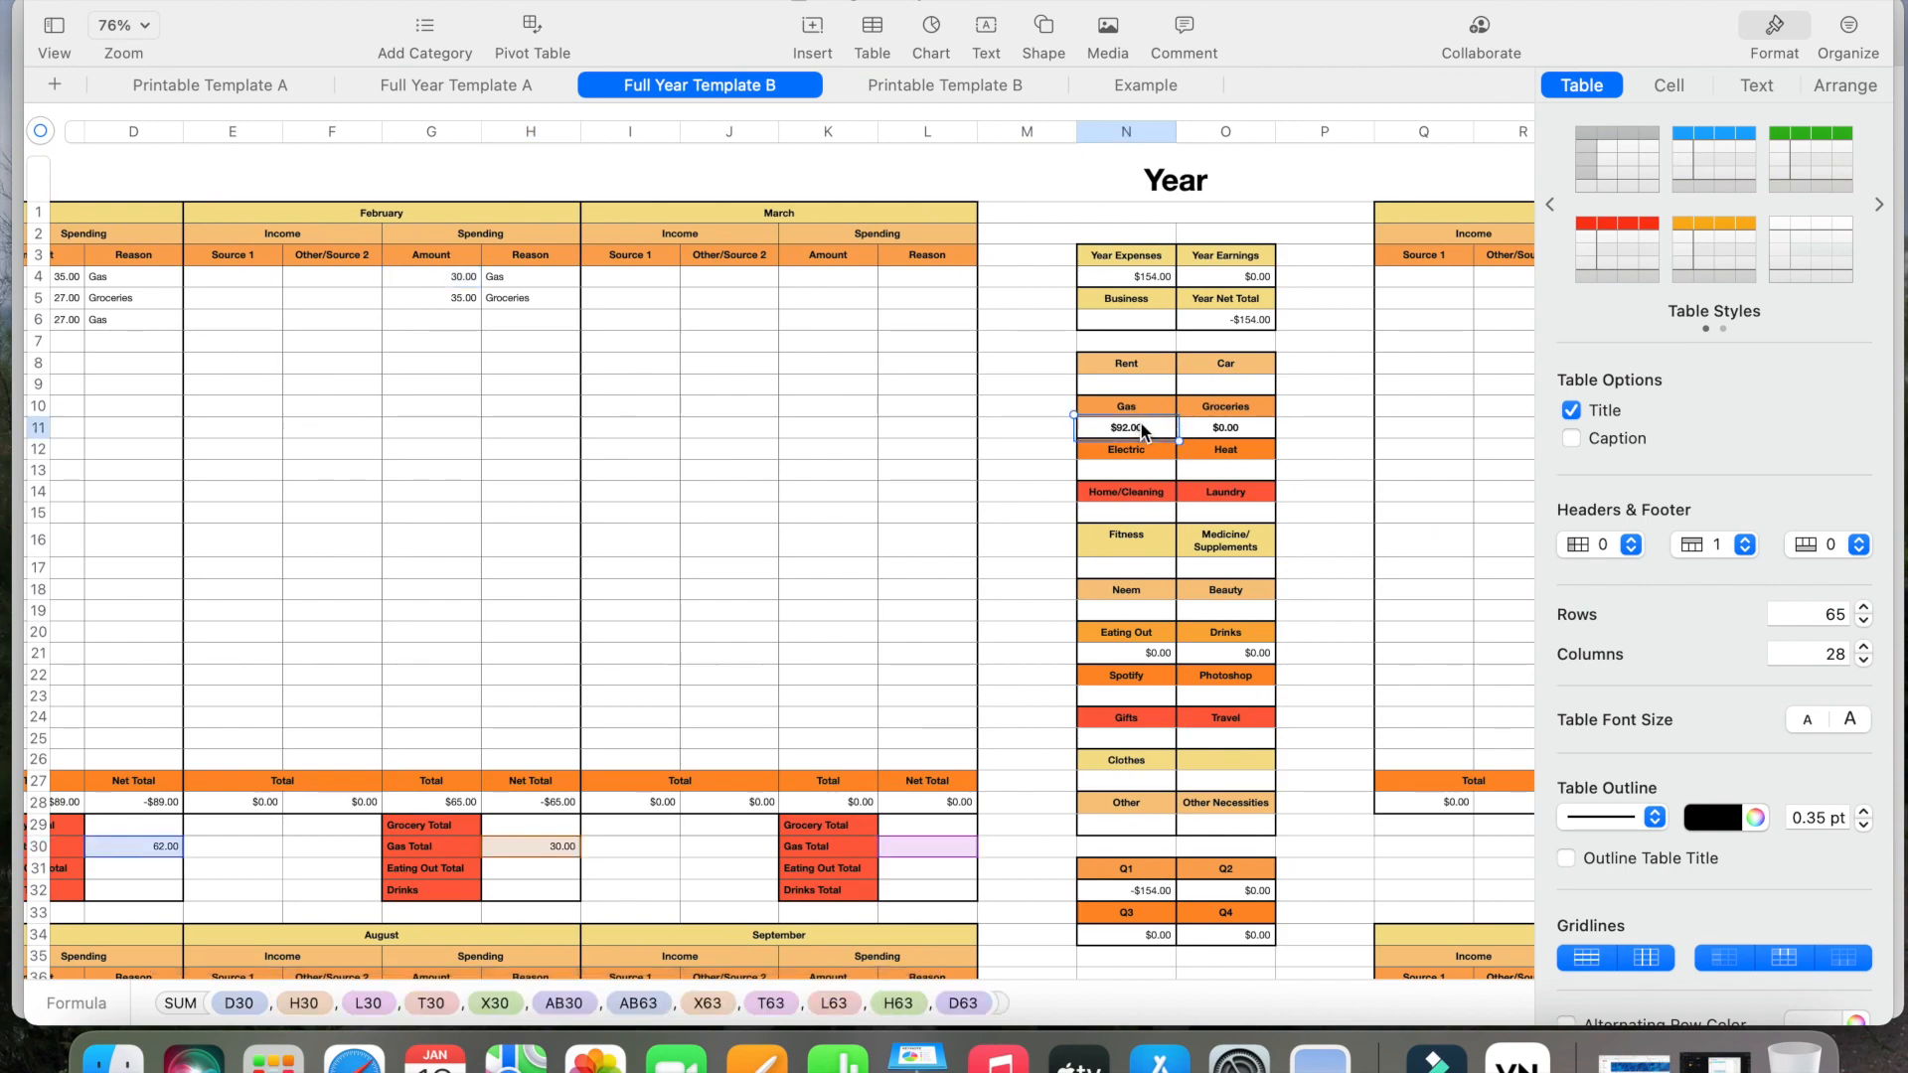
{"action": "scroll", "coordinate": [879, 855], "scroll_direction": "down", "scroll_amount": 2}
{"action": "scroll", "coordinate": [879, 854], "scroll_direction": "left", "scroll_amount": 2}
{"action": "scroll", "coordinate": [879, 854], "scroll_direction": "down", "scroll_amount": 2}
{"action": "scroll", "coordinate": [878, 855], "scroll_direction": "left", "scroll_amount": 1}
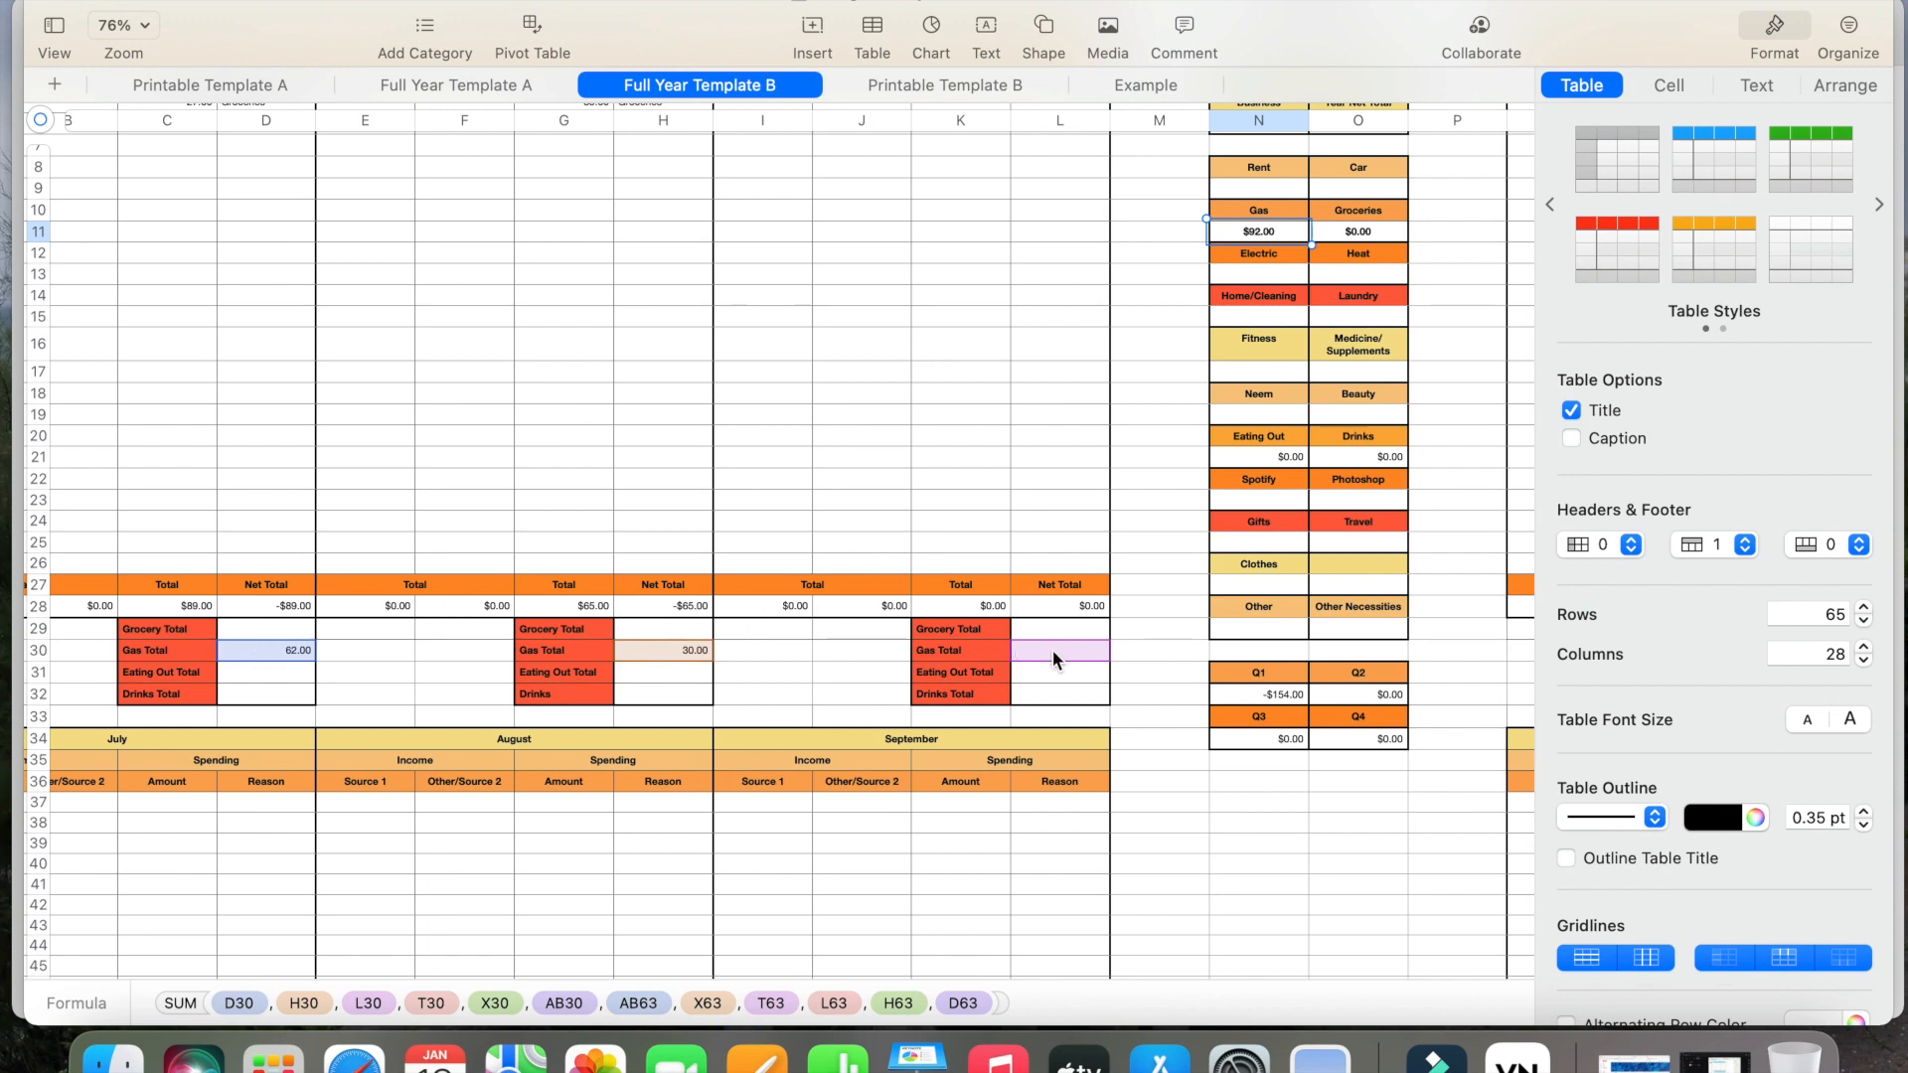
{"action": "scroll", "coordinate": [1054, 656], "scroll_direction": "right", "scroll_amount": 10}
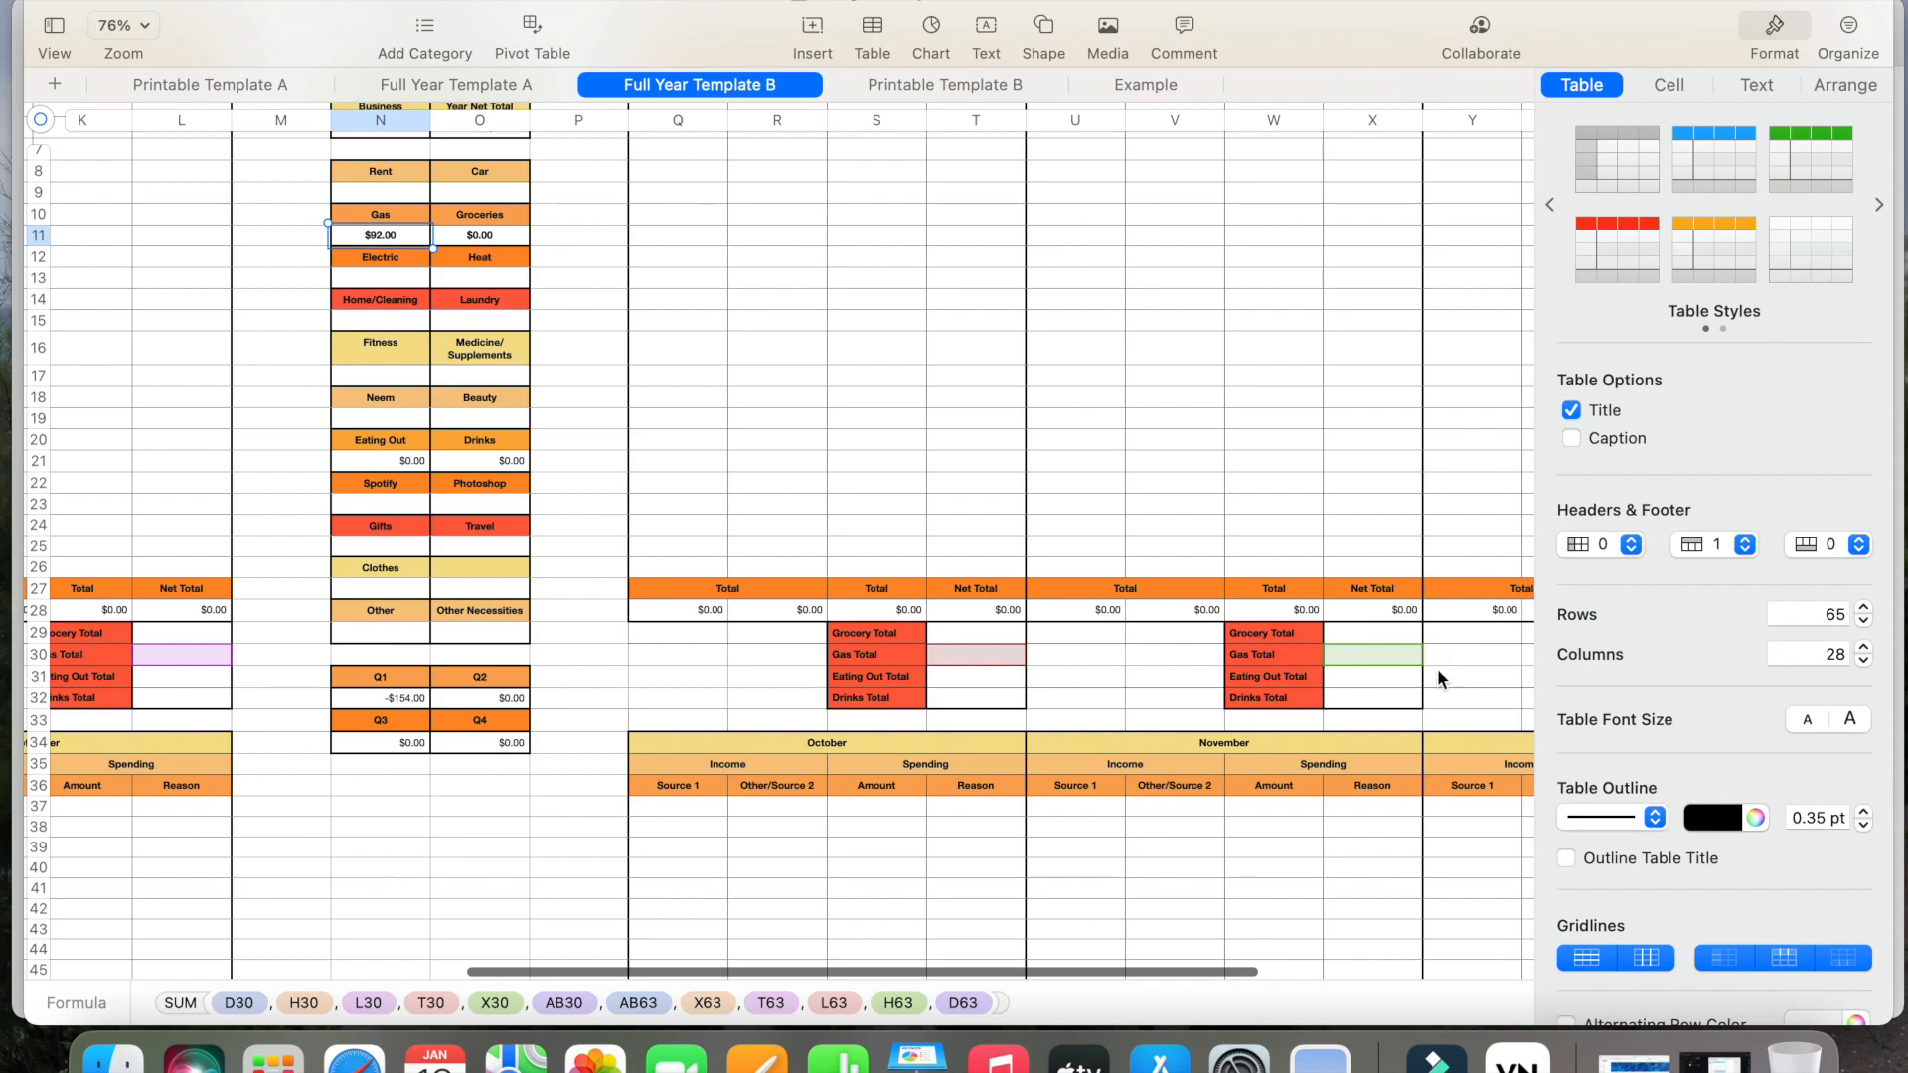
{"action": "scroll", "coordinate": [1411, 652], "scroll_direction": "right", "scroll_amount": 3}
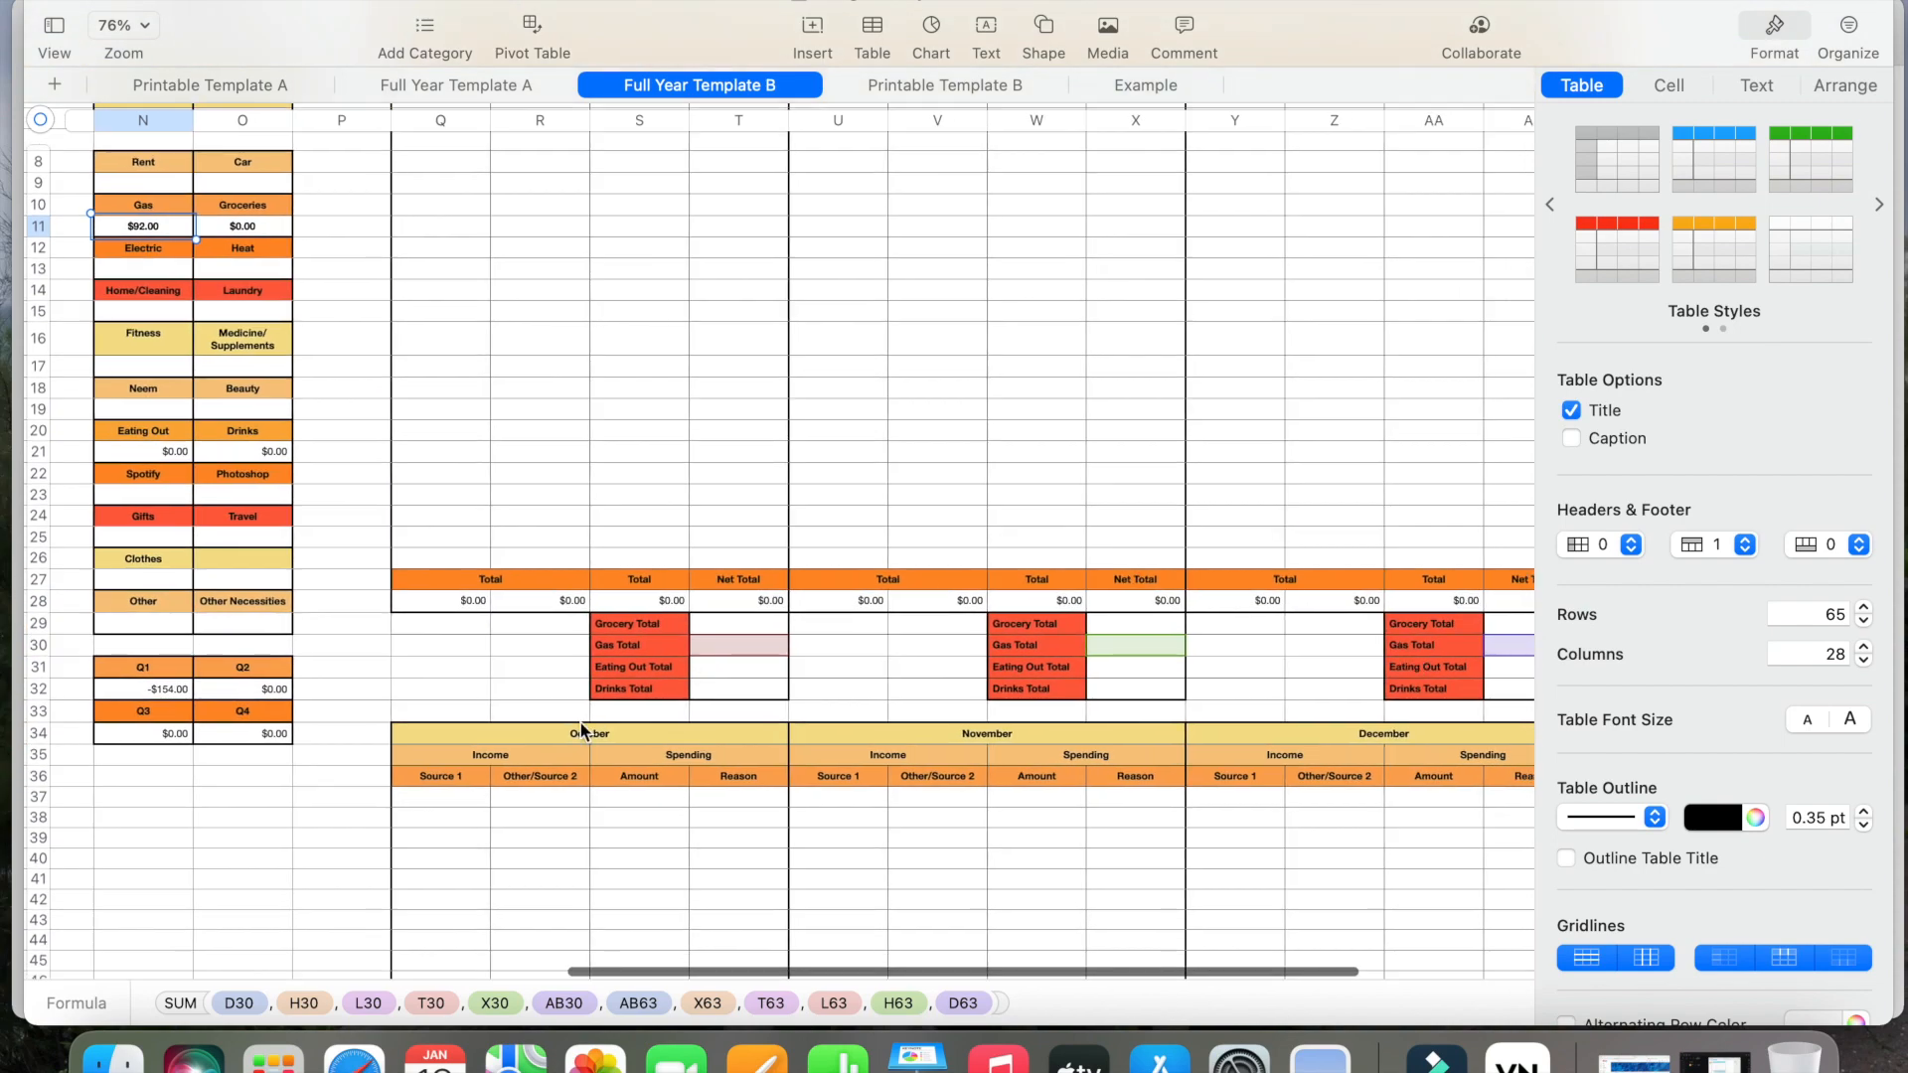
{"action": "scroll", "coordinate": [1262, 717], "scroll_direction": "left", "scroll_amount": 15}
{"action": "scroll", "coordinate": [1262, 717], "scroll_direction": "up", "scroll_amount": 5}
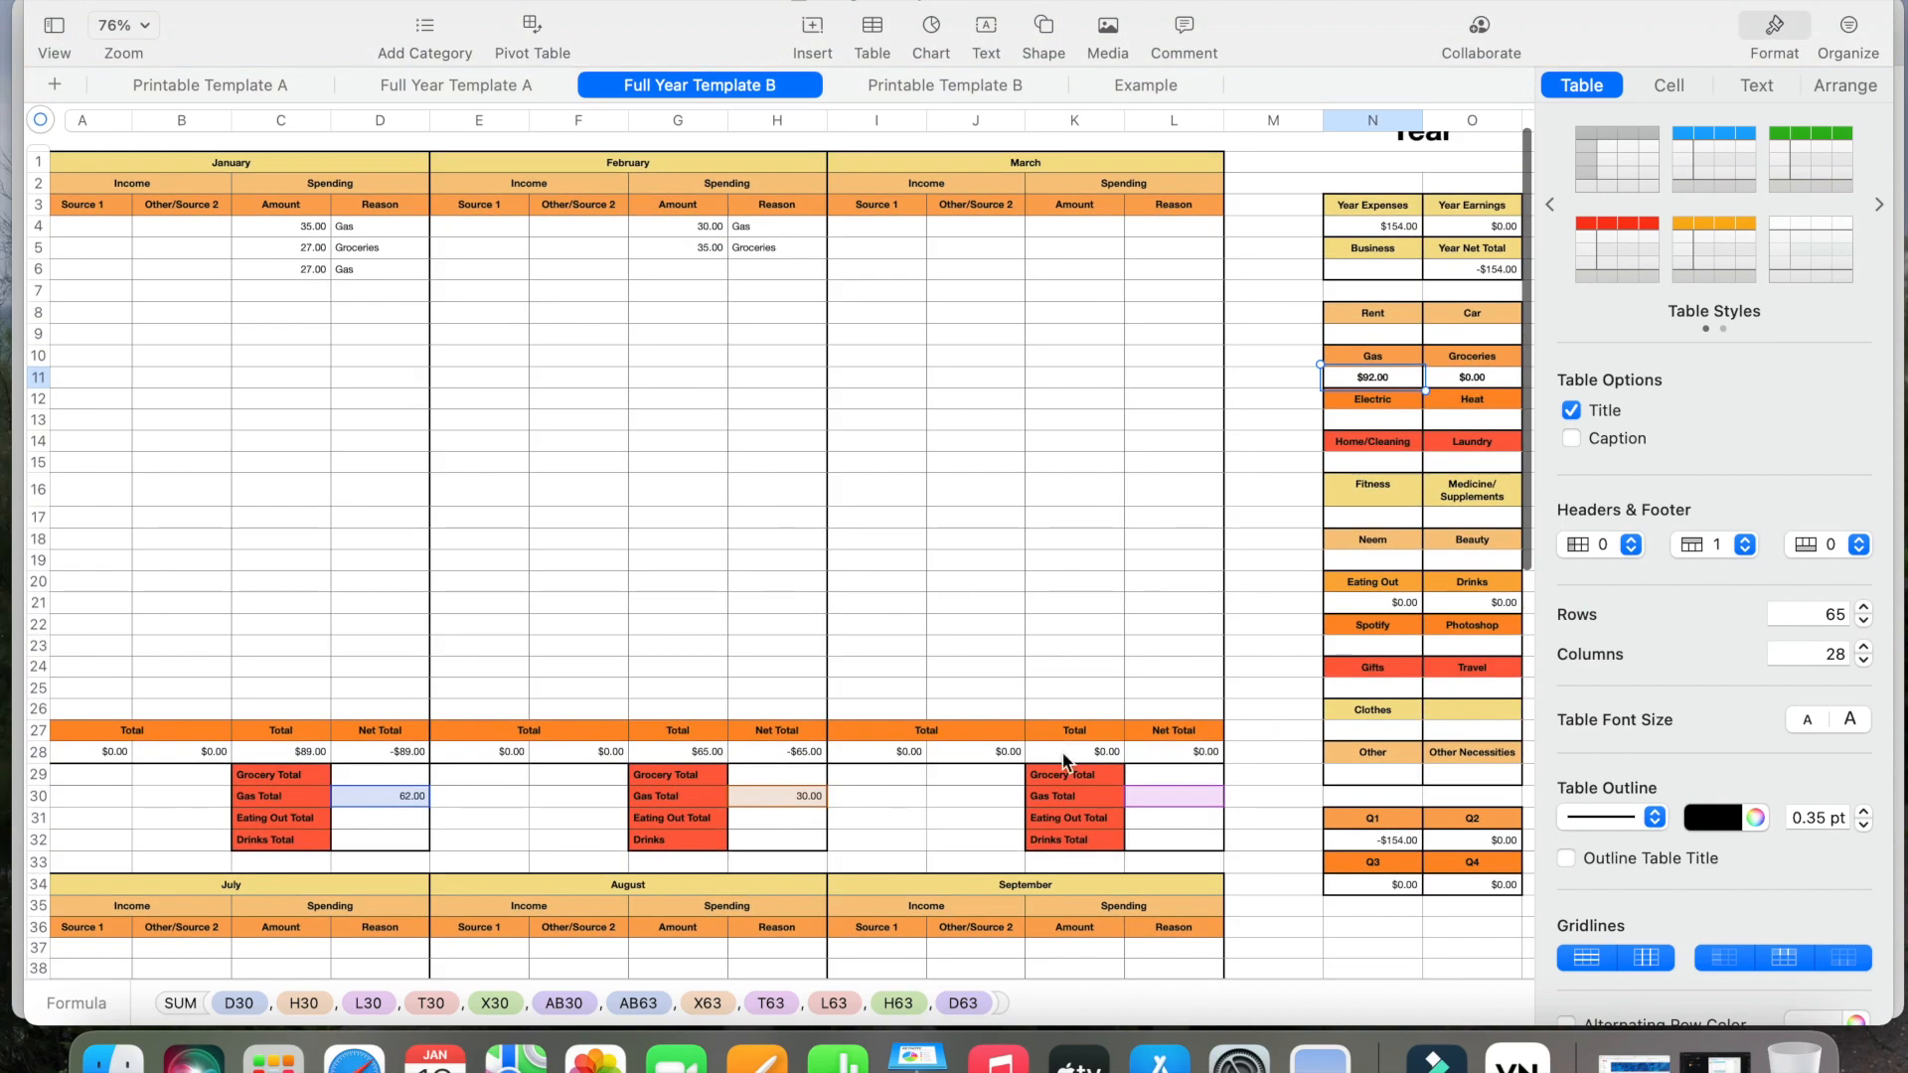
{"action": "scroll", "coordinate": [1099, 826], "scroll_direction": "right", "scroll_amount": 3}
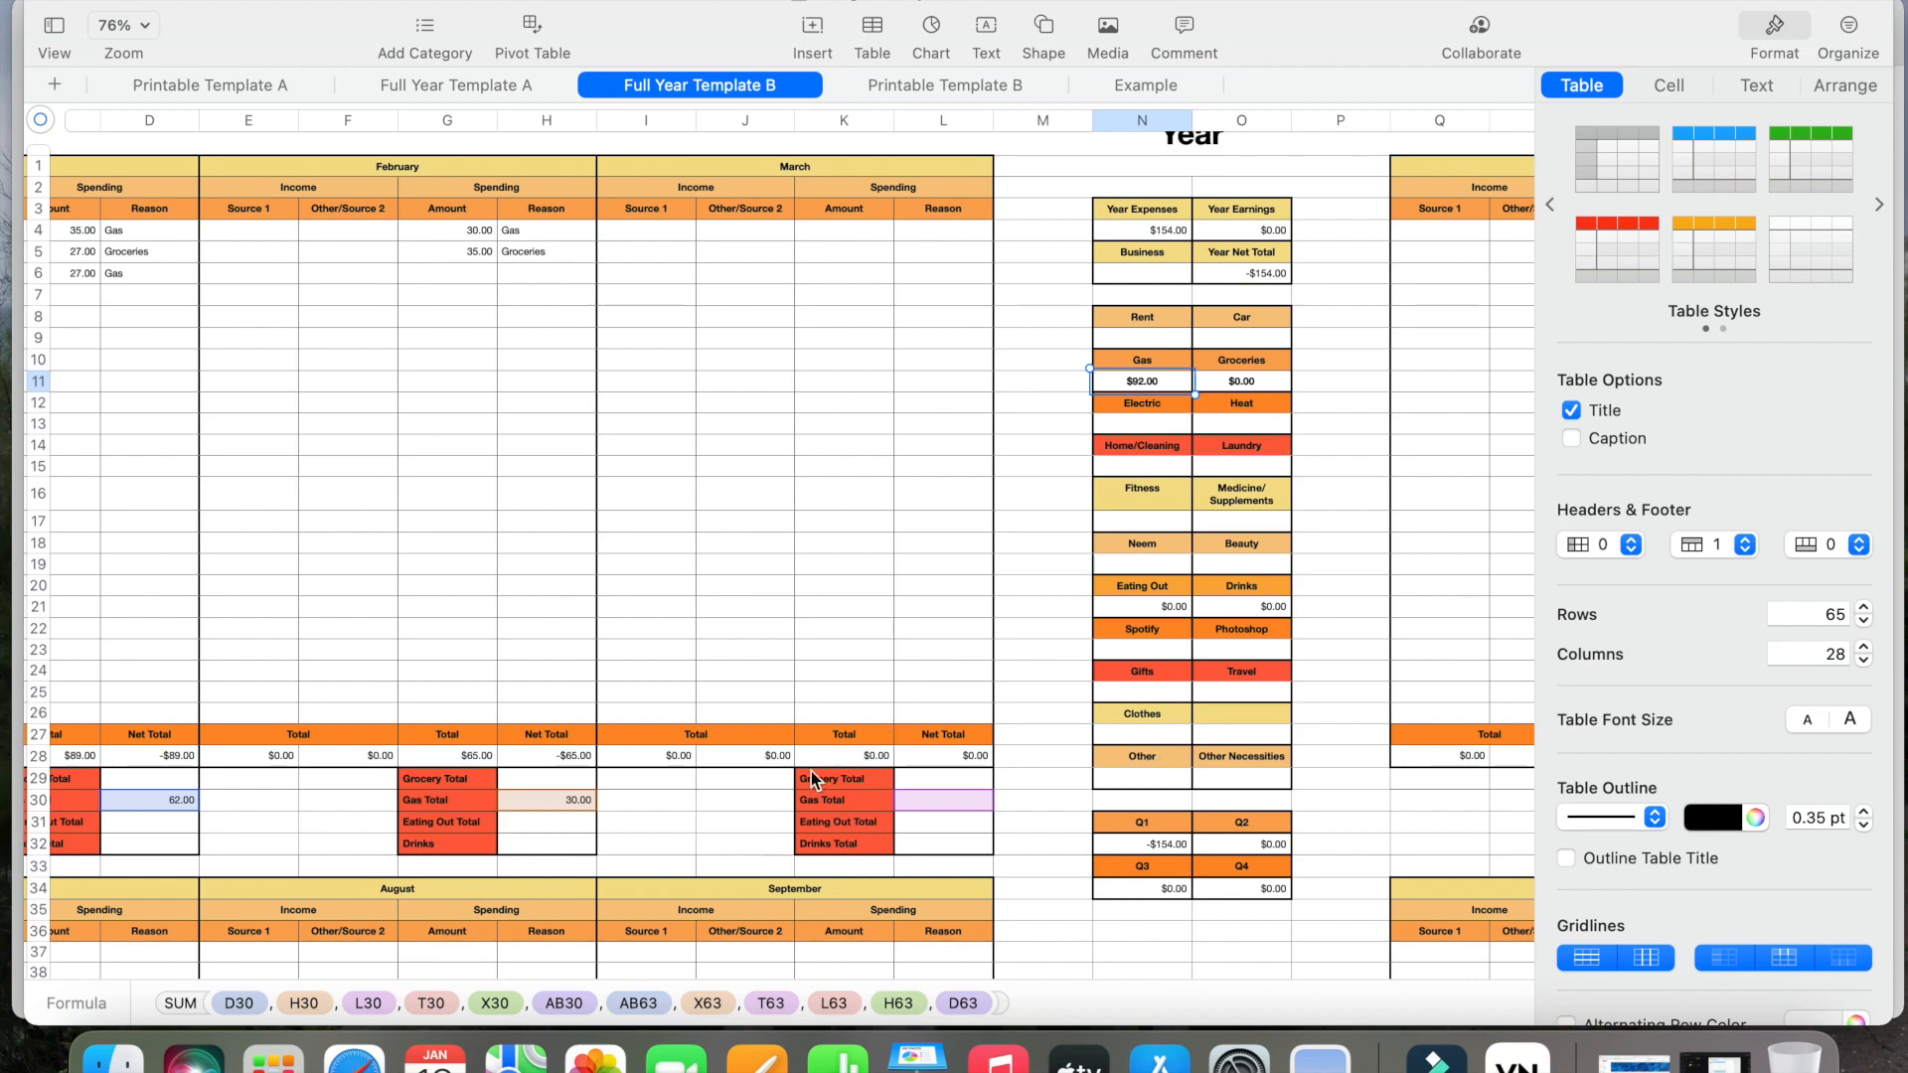
- Compare March's Drinks Total label with the matching Drinks category in the yearly breakdown
{"action": "left_click", "coordinate": [848, 847]}
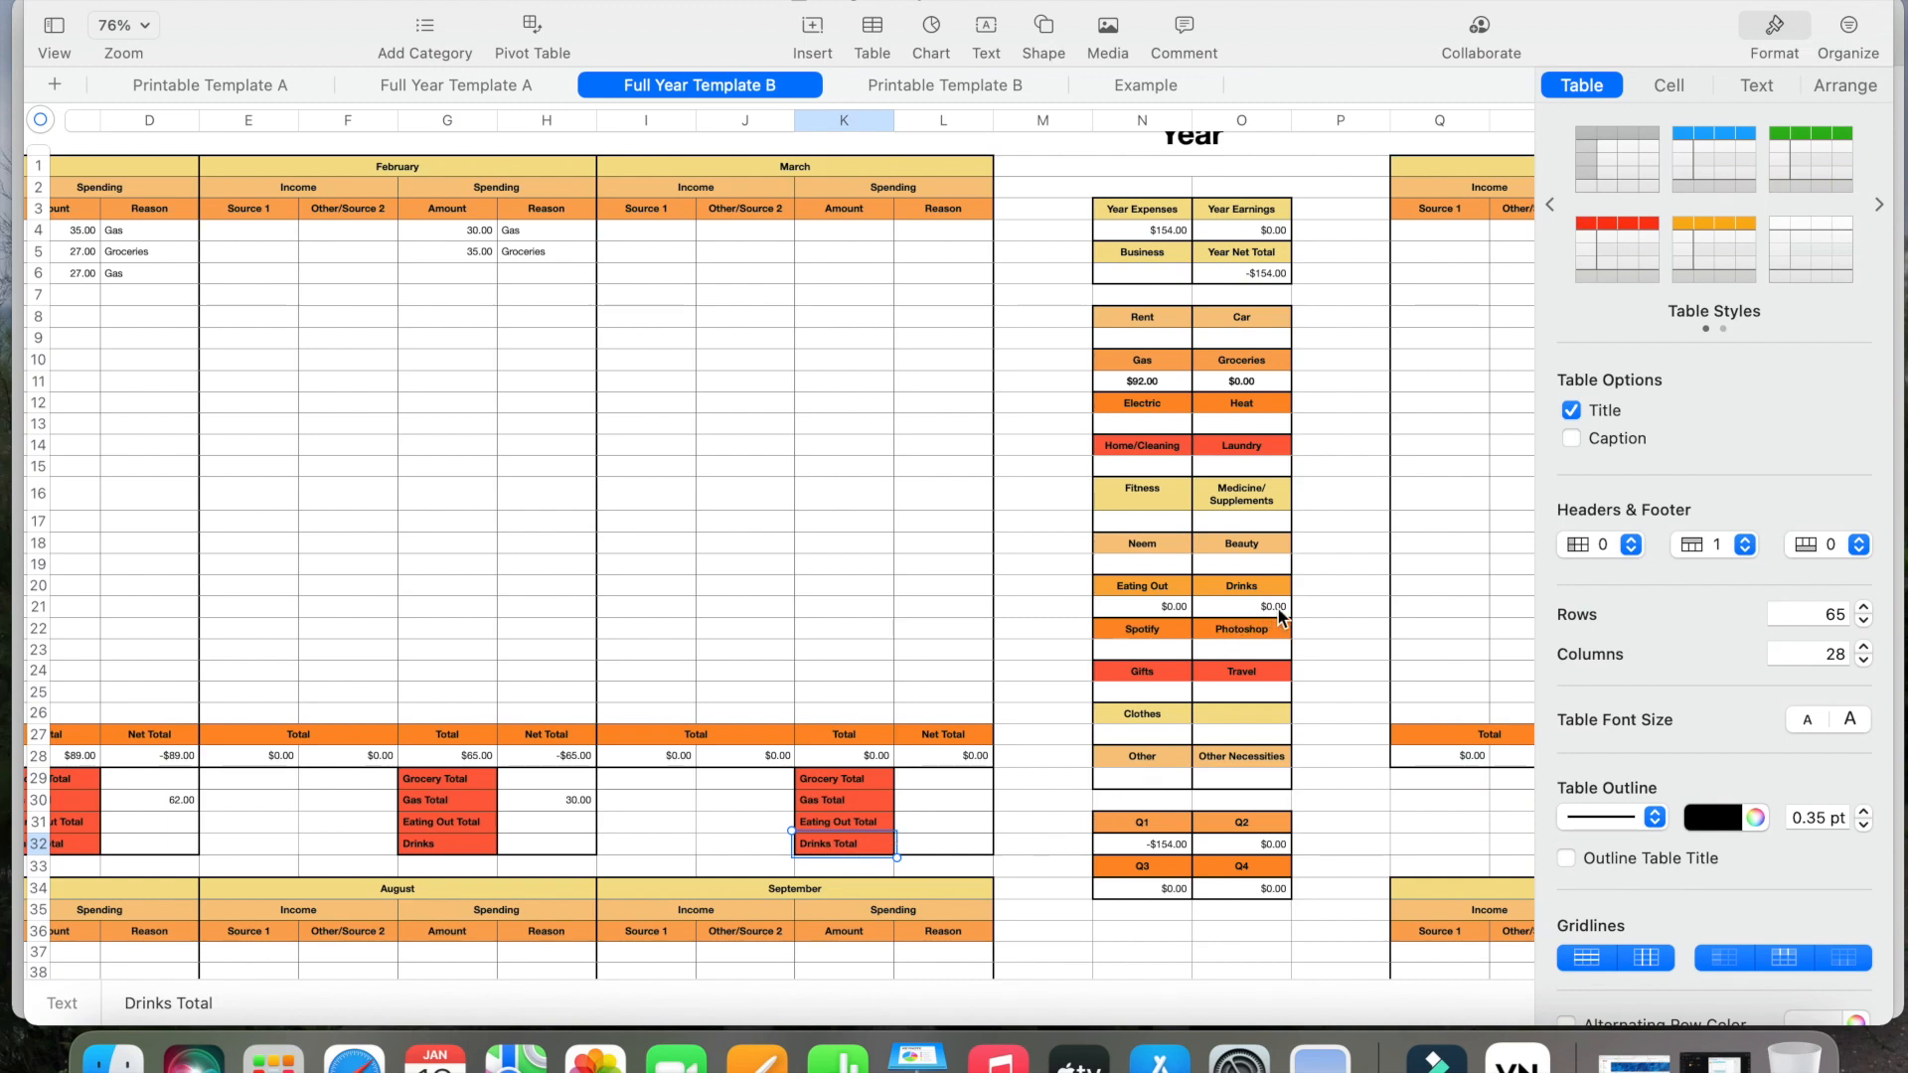
{"action": "left_click", "coordinate": [1237, 587]}
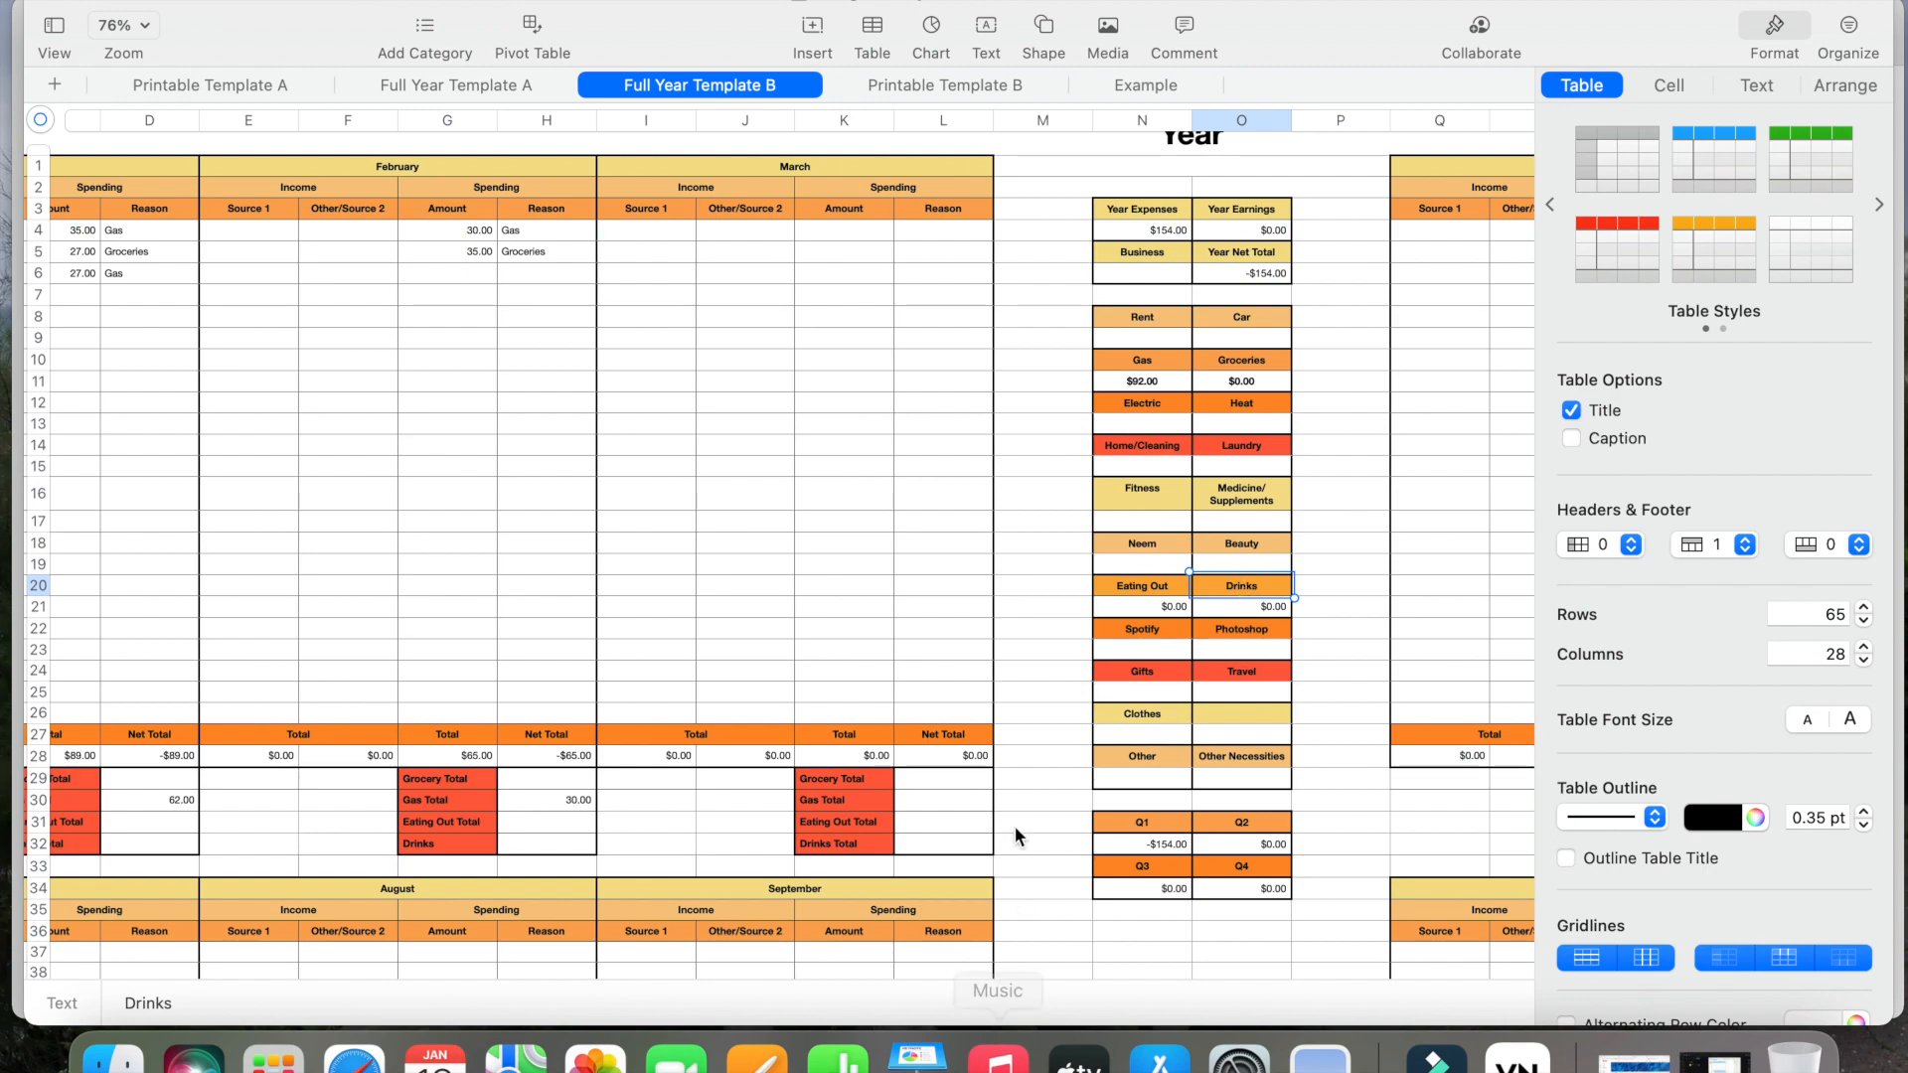
{"action": "scroll", "coordinate": [1015, 826], "scroll_direction": "left", "scroll_amount": 5}
{"action": "scroll", "coordinate": [1016, 826], "scroll_direction": "up", "scroll_amount": 1}
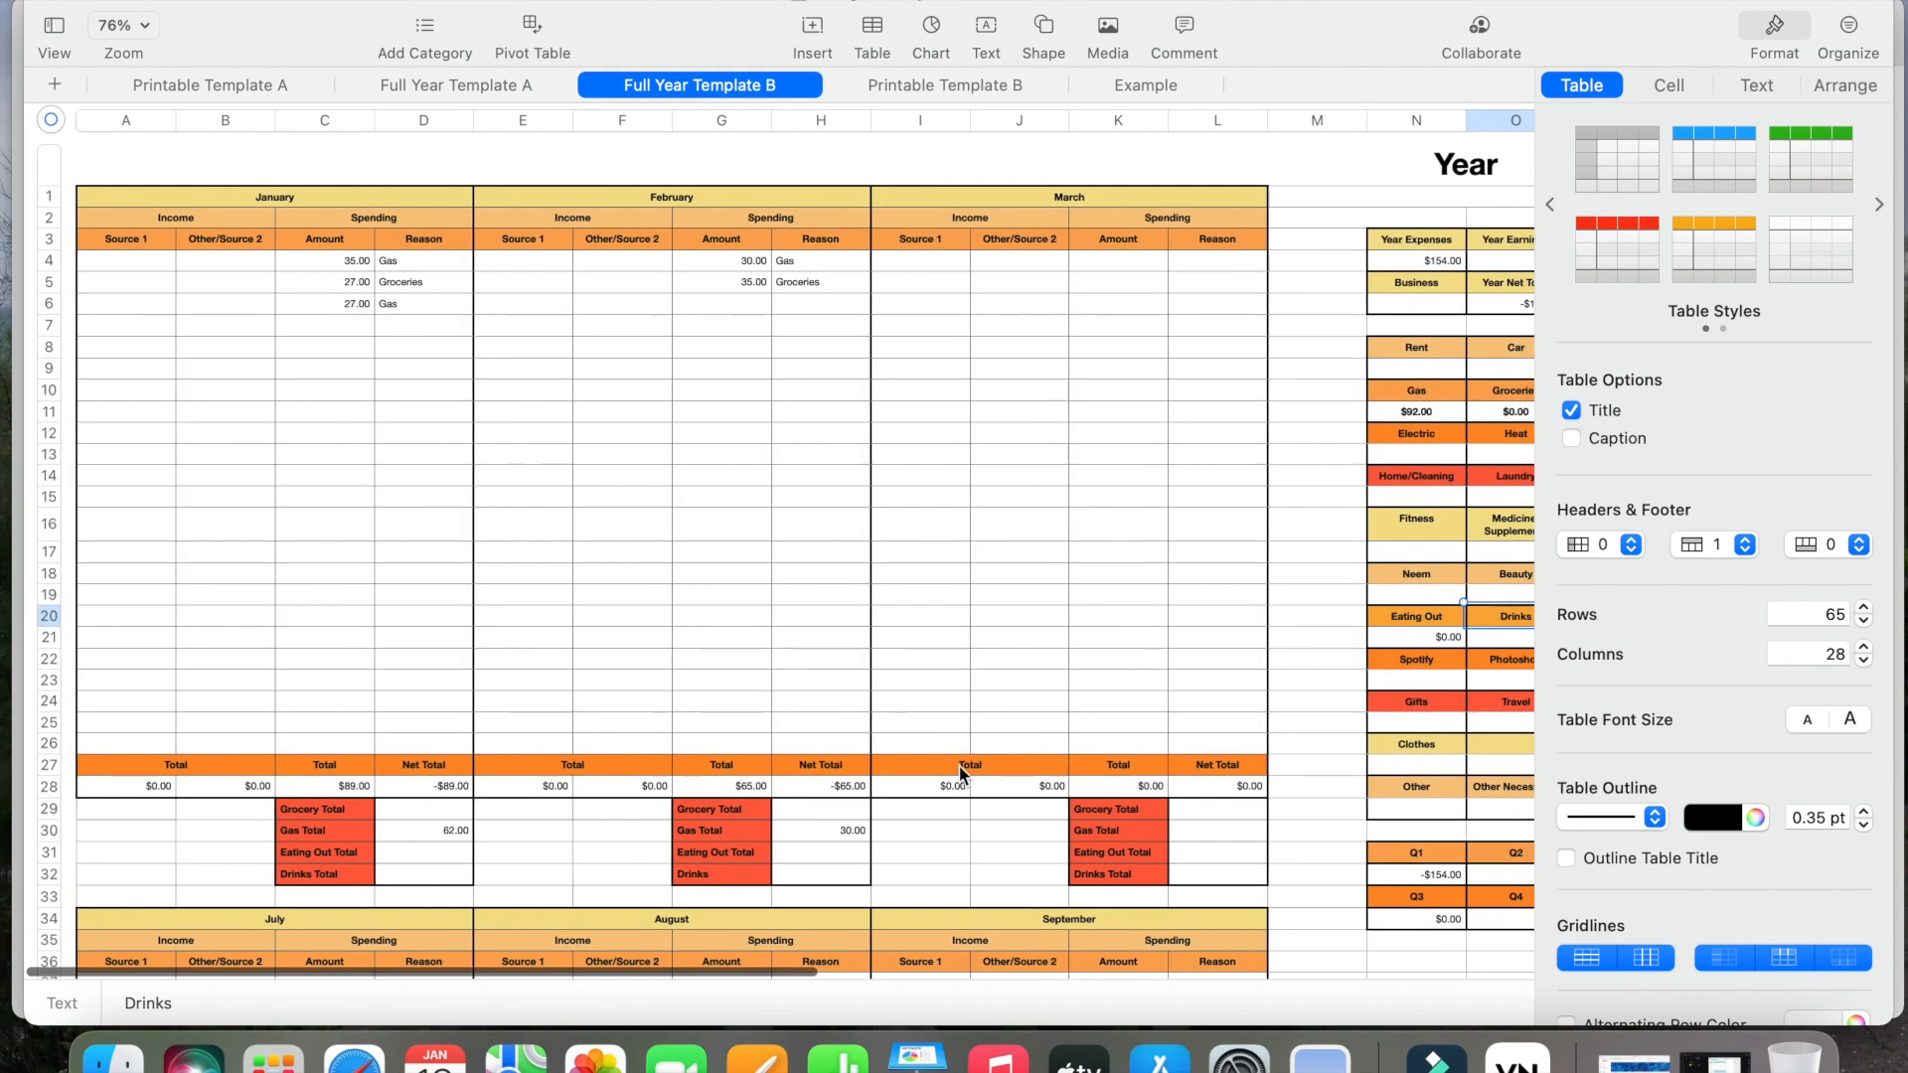
- Inspect the yearly breakdown's amount cells for Rent, Car, Electric and Heat, and trace the Groceries formula in O11
{"action": "scroll", "coordinate": [879, 831], "scroll_direction": "up", "scroll_amount": 1}
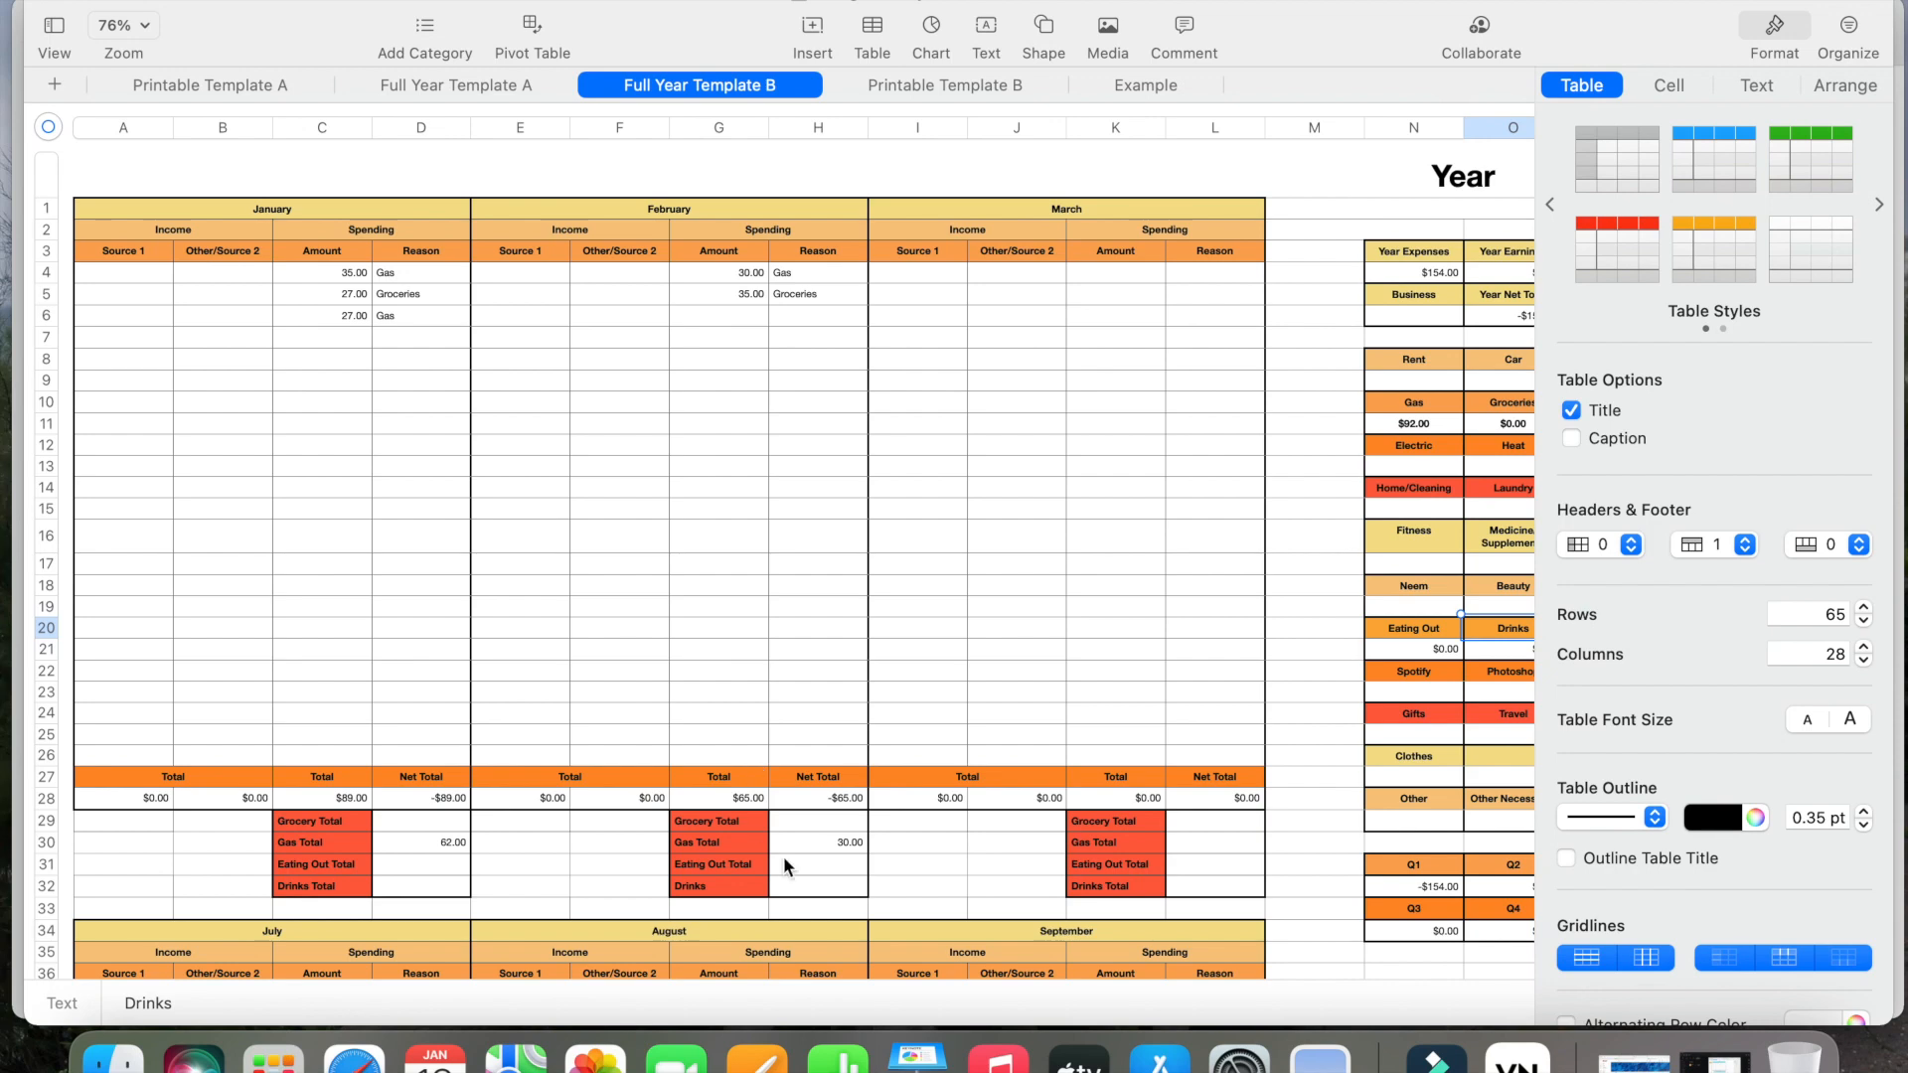
{"action": "scroll", "coordinate": [1234, 445], "scroll_direction": "right", "scroll_amount": 2}
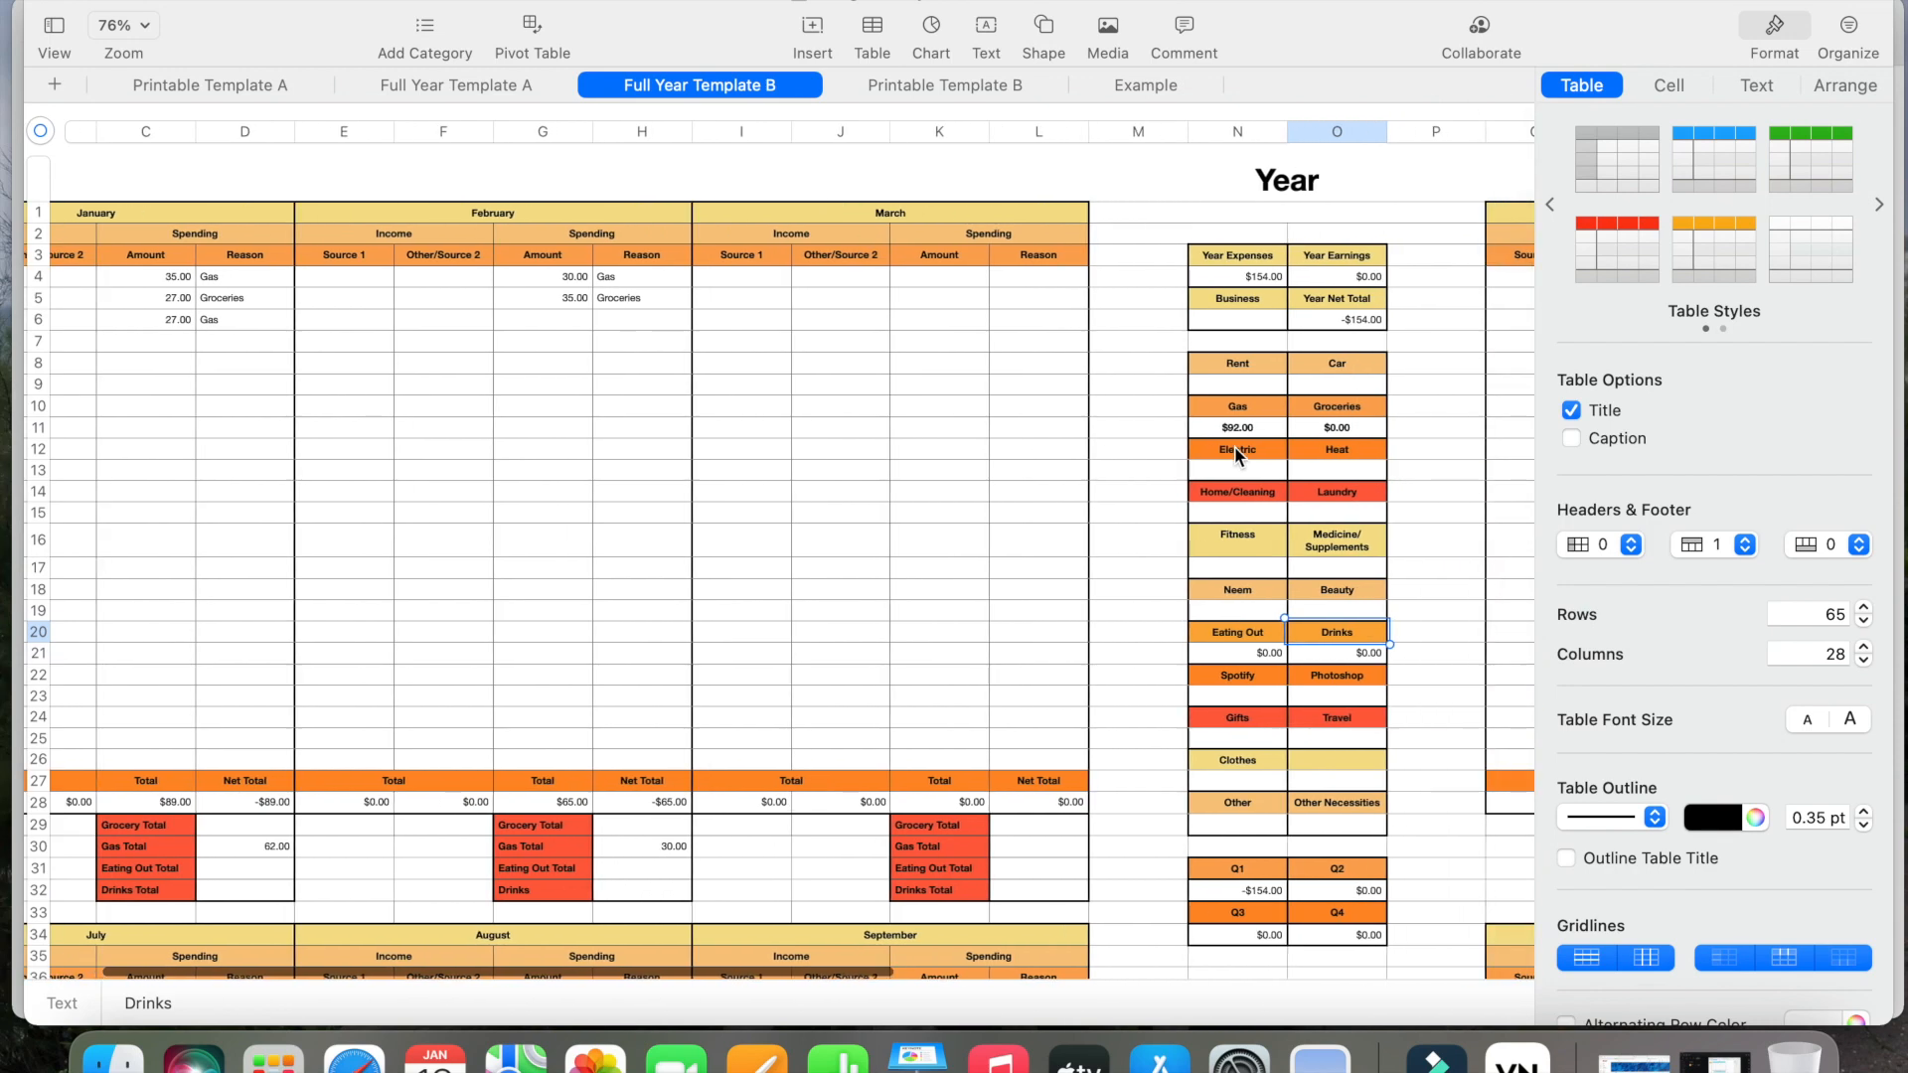
{"action": "left_click", "coordinate": [1248, 384]}
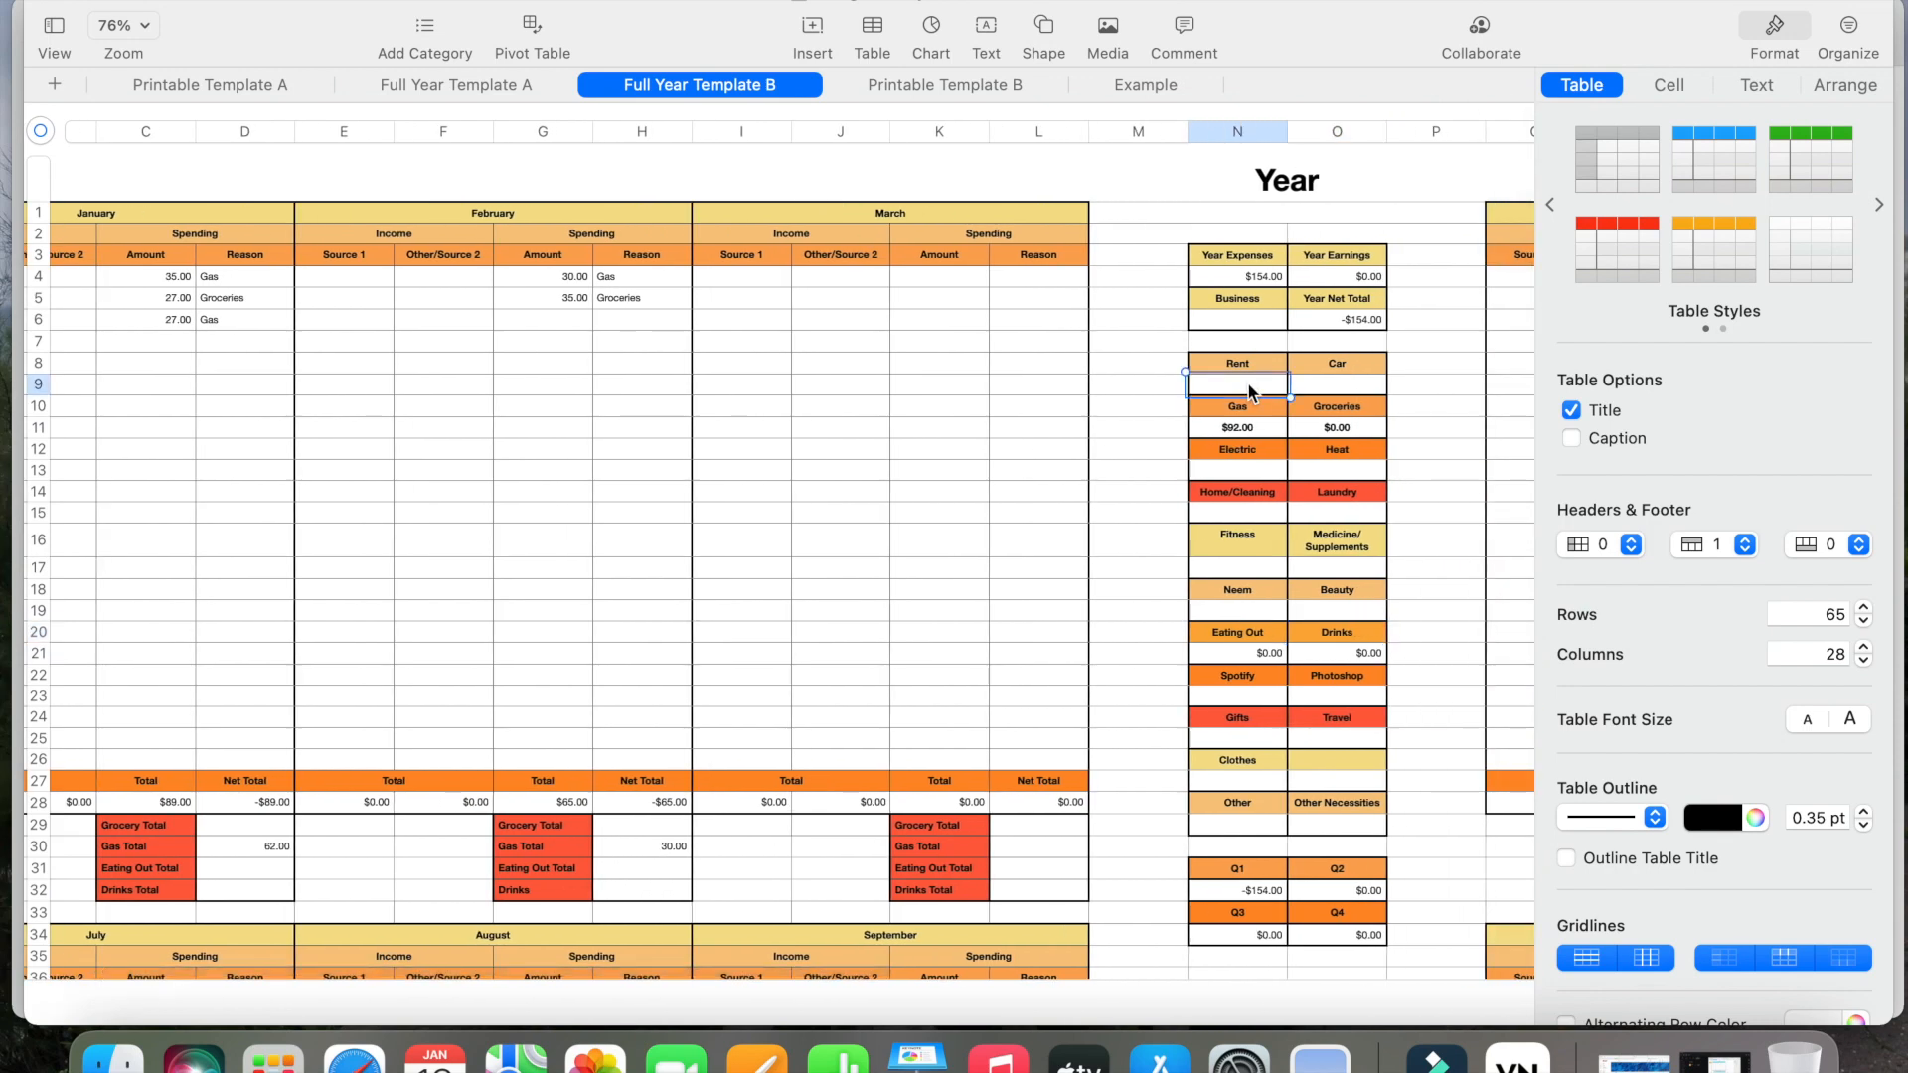
{"action": "left_click", "coordinate": [1359, 394]}
{"action": "left_click", "coordinate": [1248, 524]}
{"action": "left_click", "coordinate": [1327, 527]}
{"action": "left_click", "coordinate": [1254, 473]}
{"action": "left_click", "coordinate": [1333, 466]}
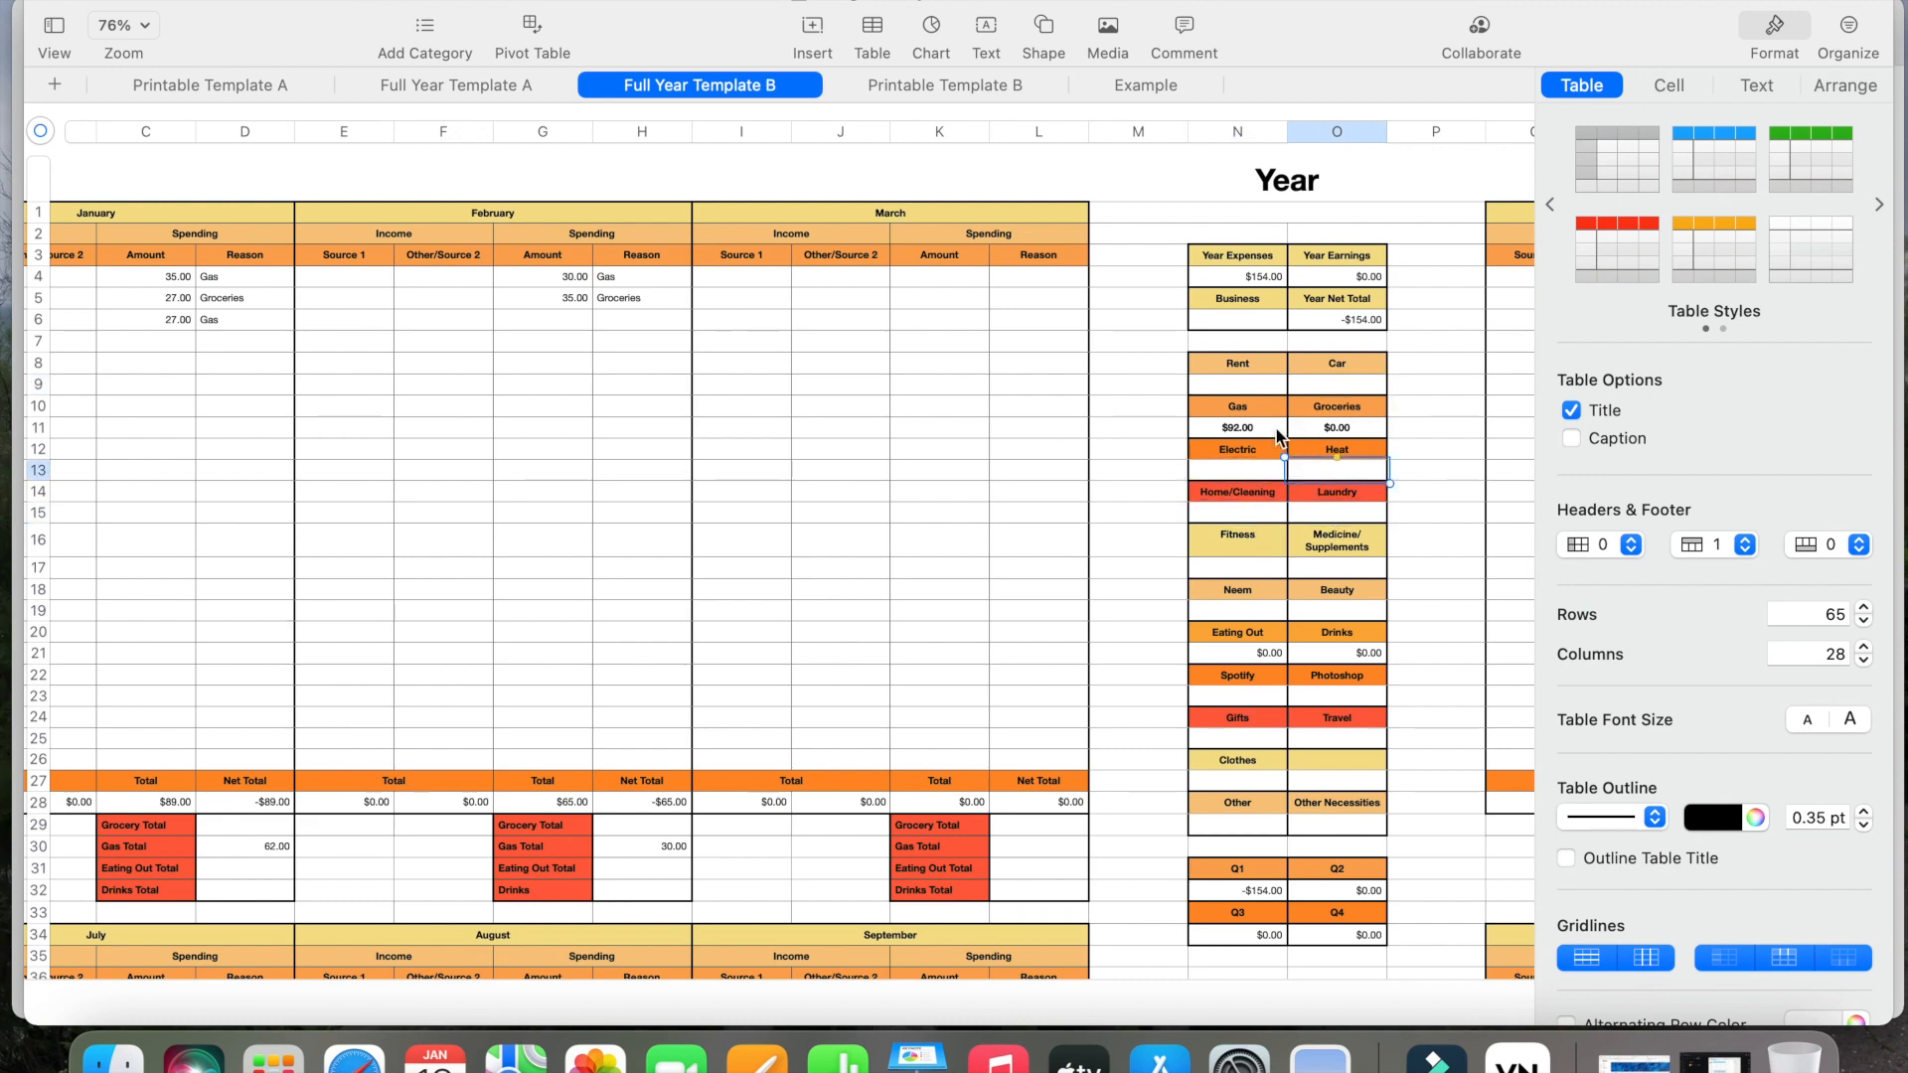
{"action": "left_click", "coordinate": [1349, 428]}
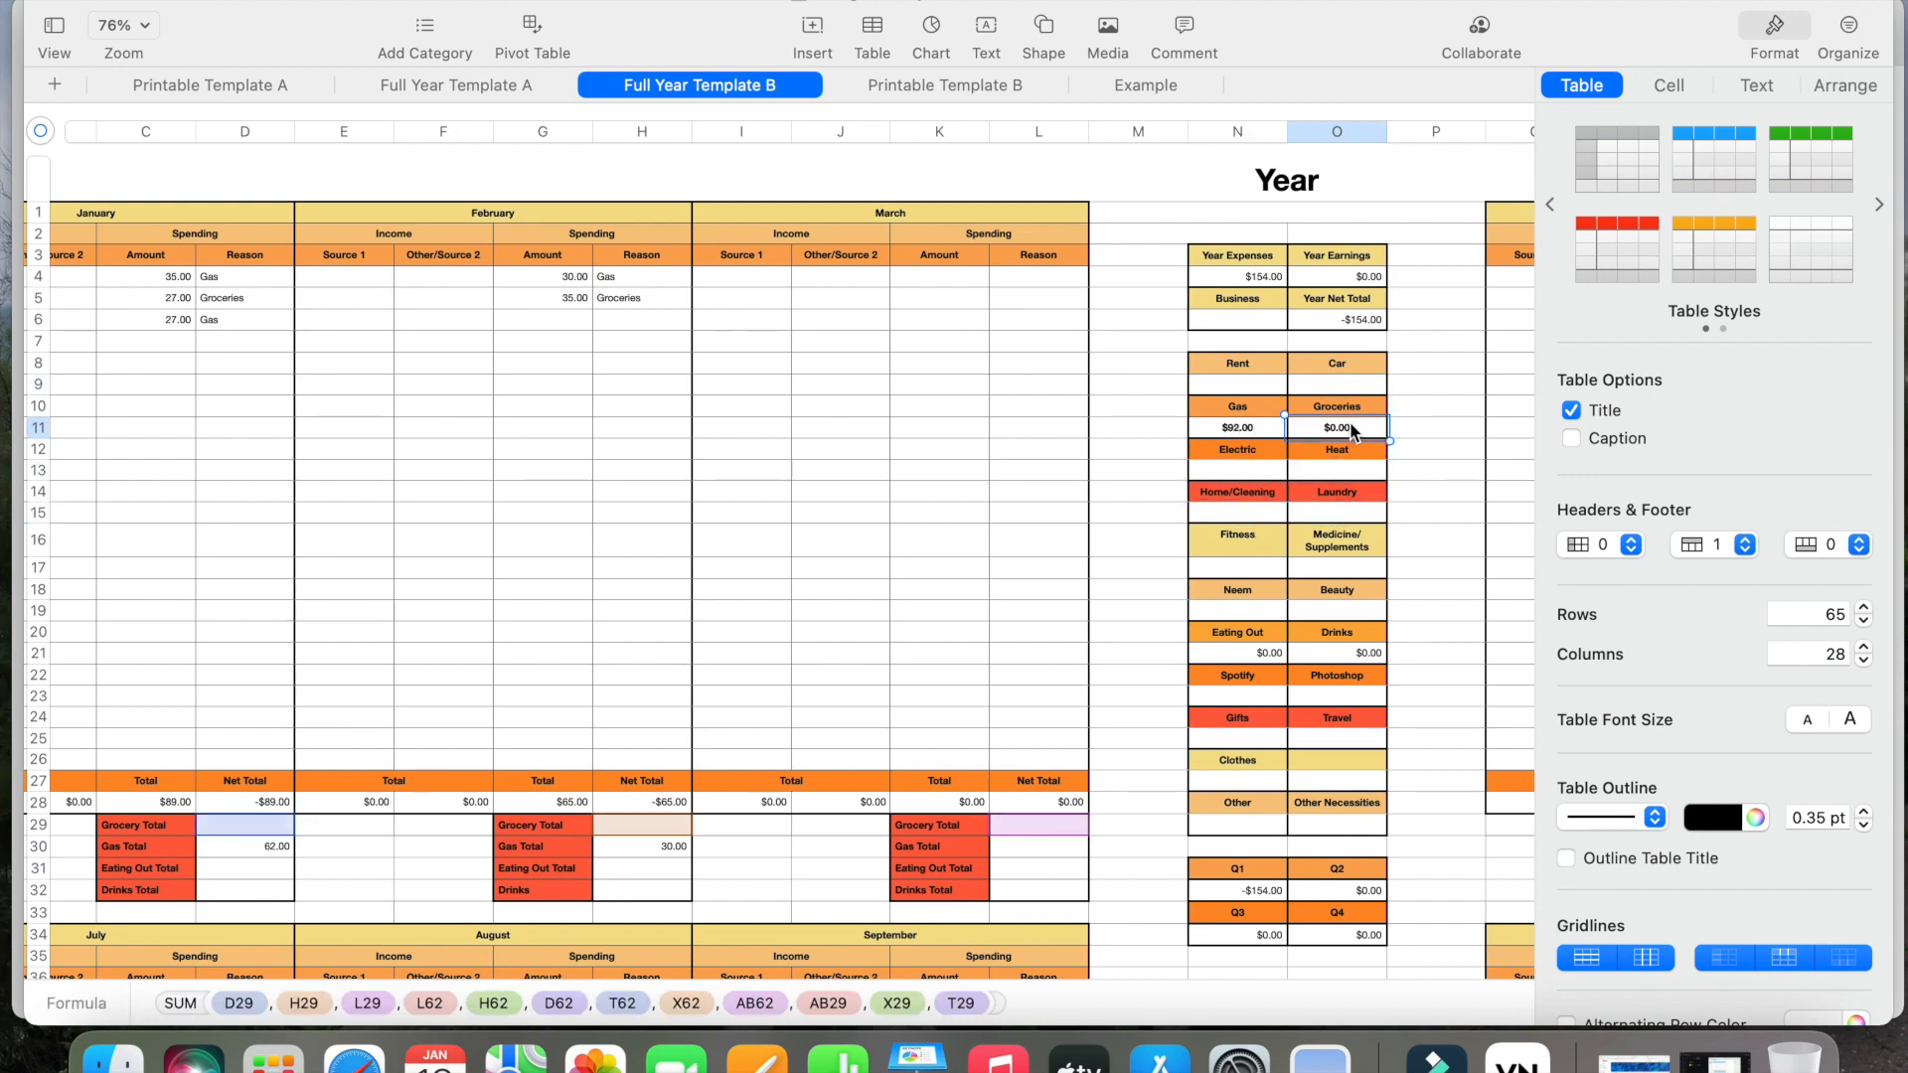
{"action": "left_click", "coordinate": [1221, 387]}
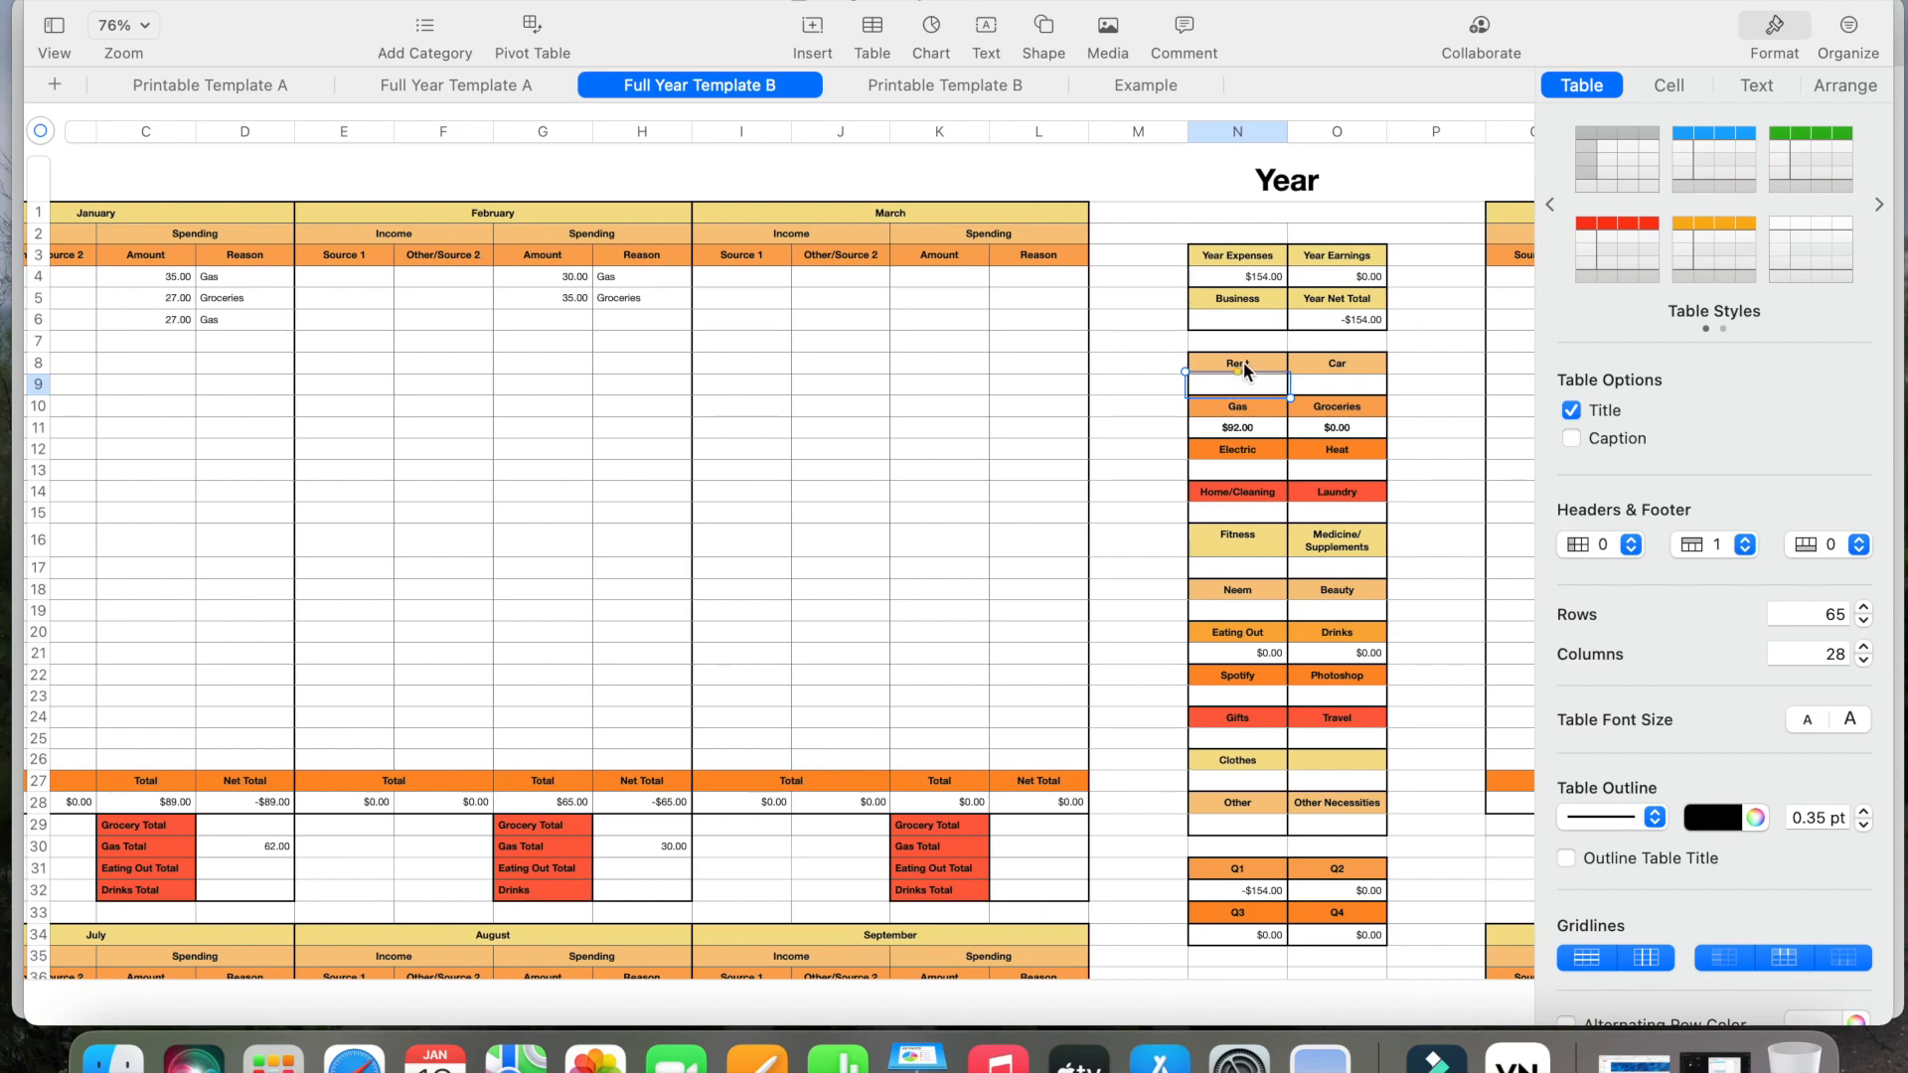
- Go through the yearly breakdown's category labels, including Rent, Car, Electric, Heat, Laundry, Fitness and Gas
{"action": "left_click", "coordinate": [1243, 364]}
{"action": "left_click", "coordinate": [1326, 369]}
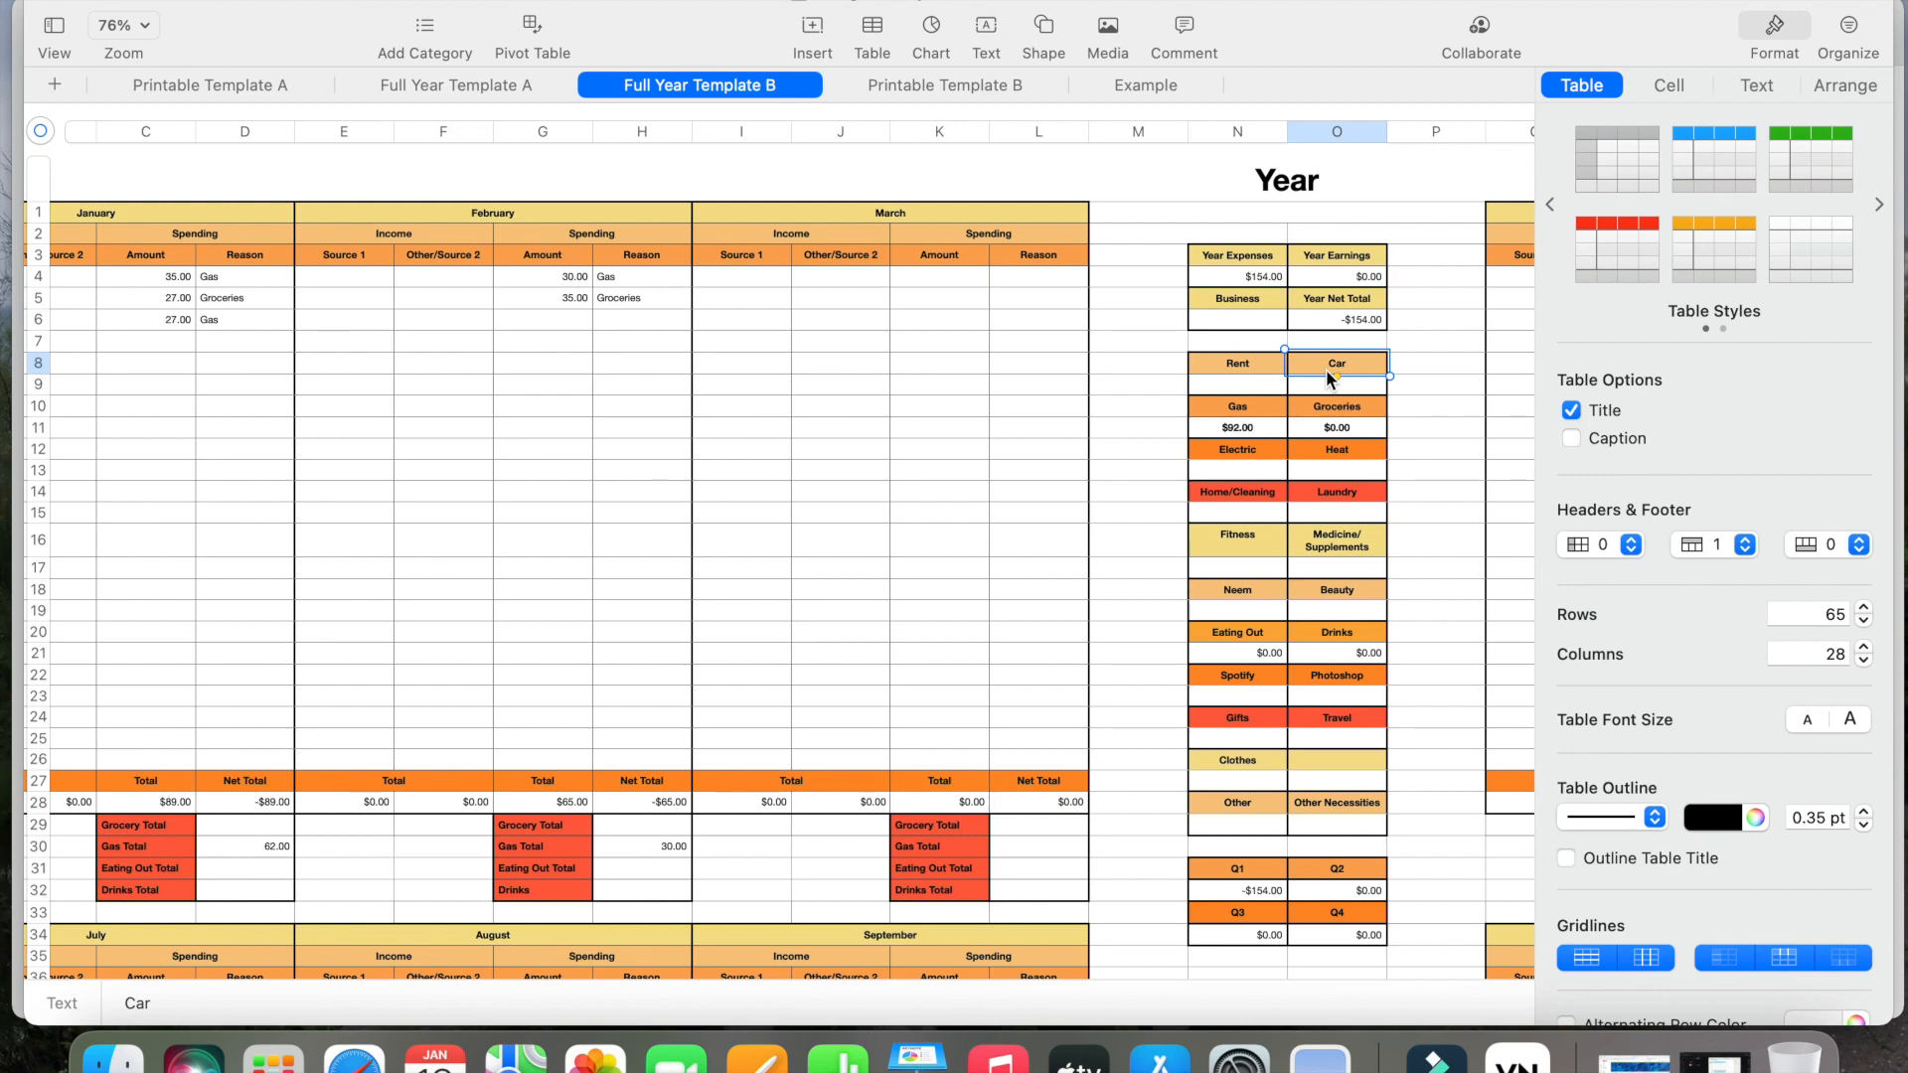
{"action": "left_click", "coordinate": [1262, 362]}
{"action": "left_click", "coordinate": [1249, 445]}
{"action": "left_click", "coordinate": [1338, 449]}
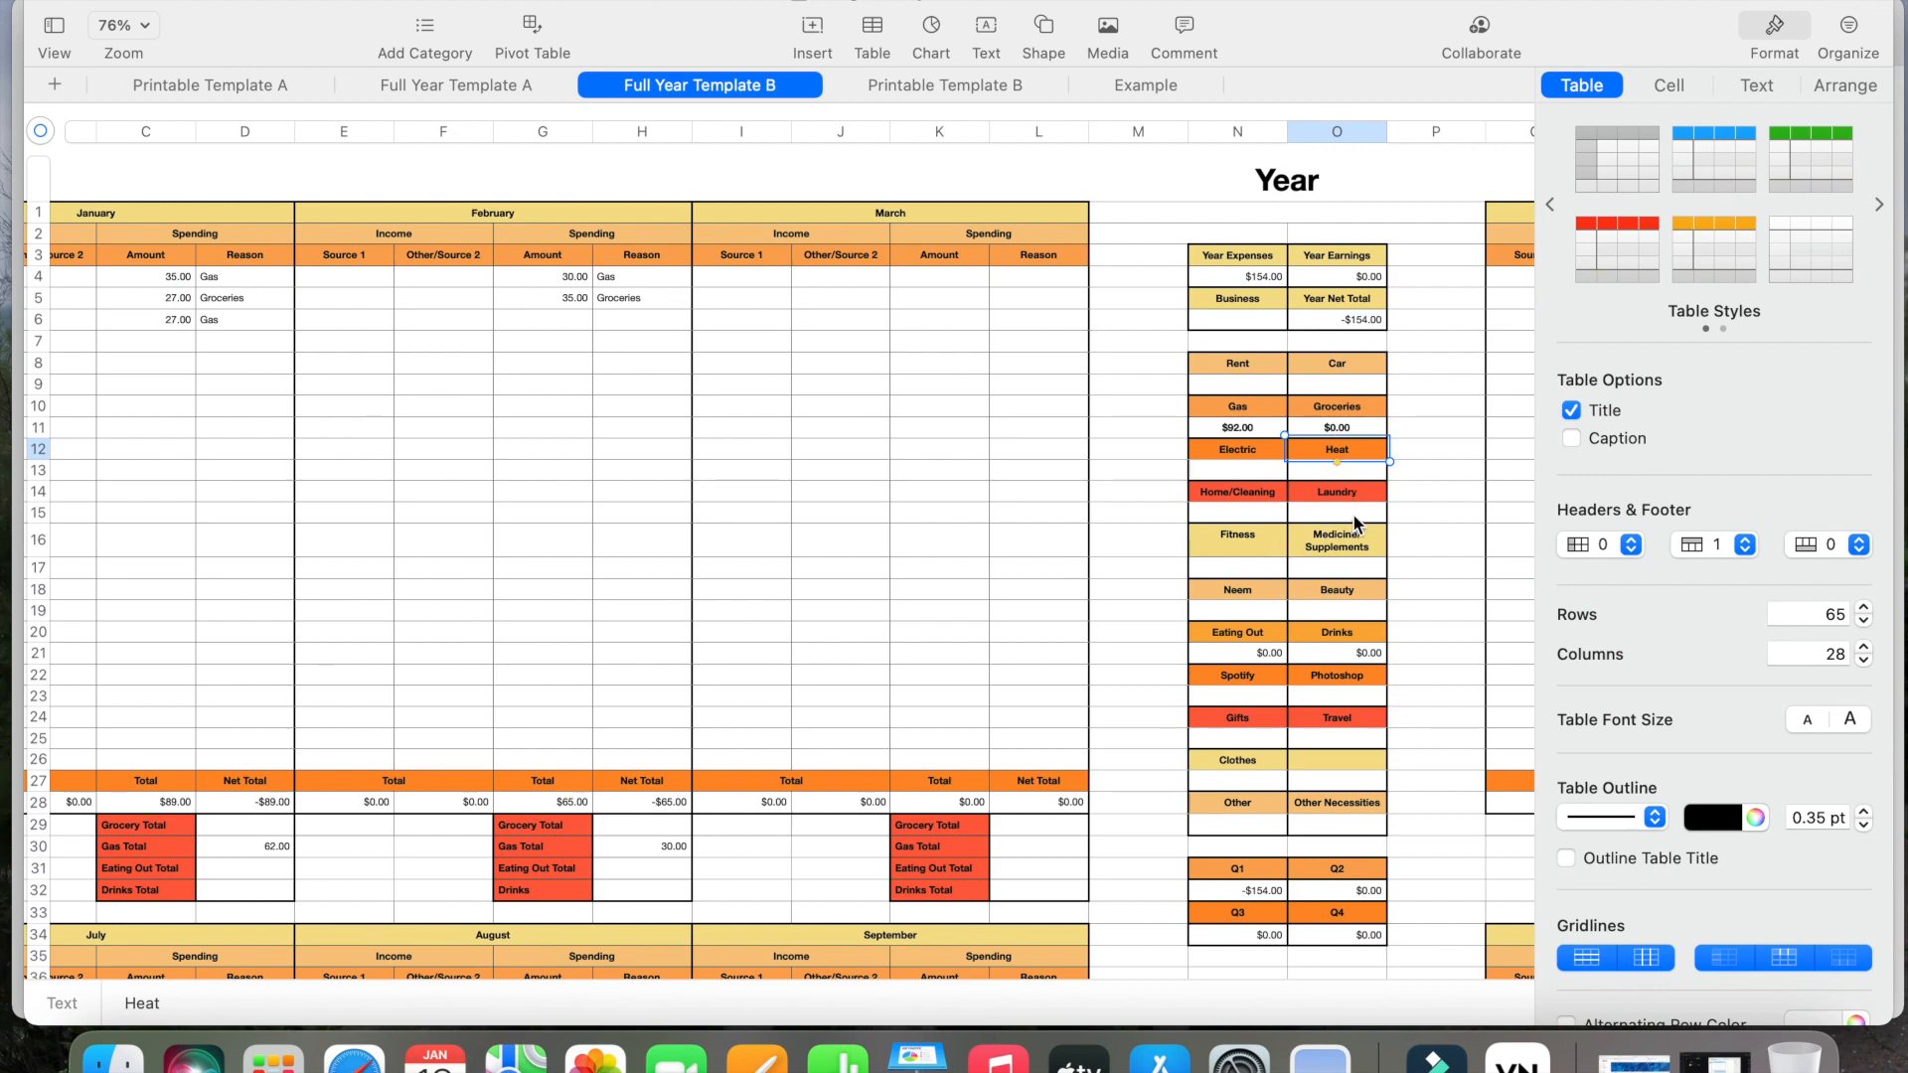
{"action": "left_click", "coordinate": [1333, 493]}
{"action": "left_click", "coordinate": [1260, 542]}
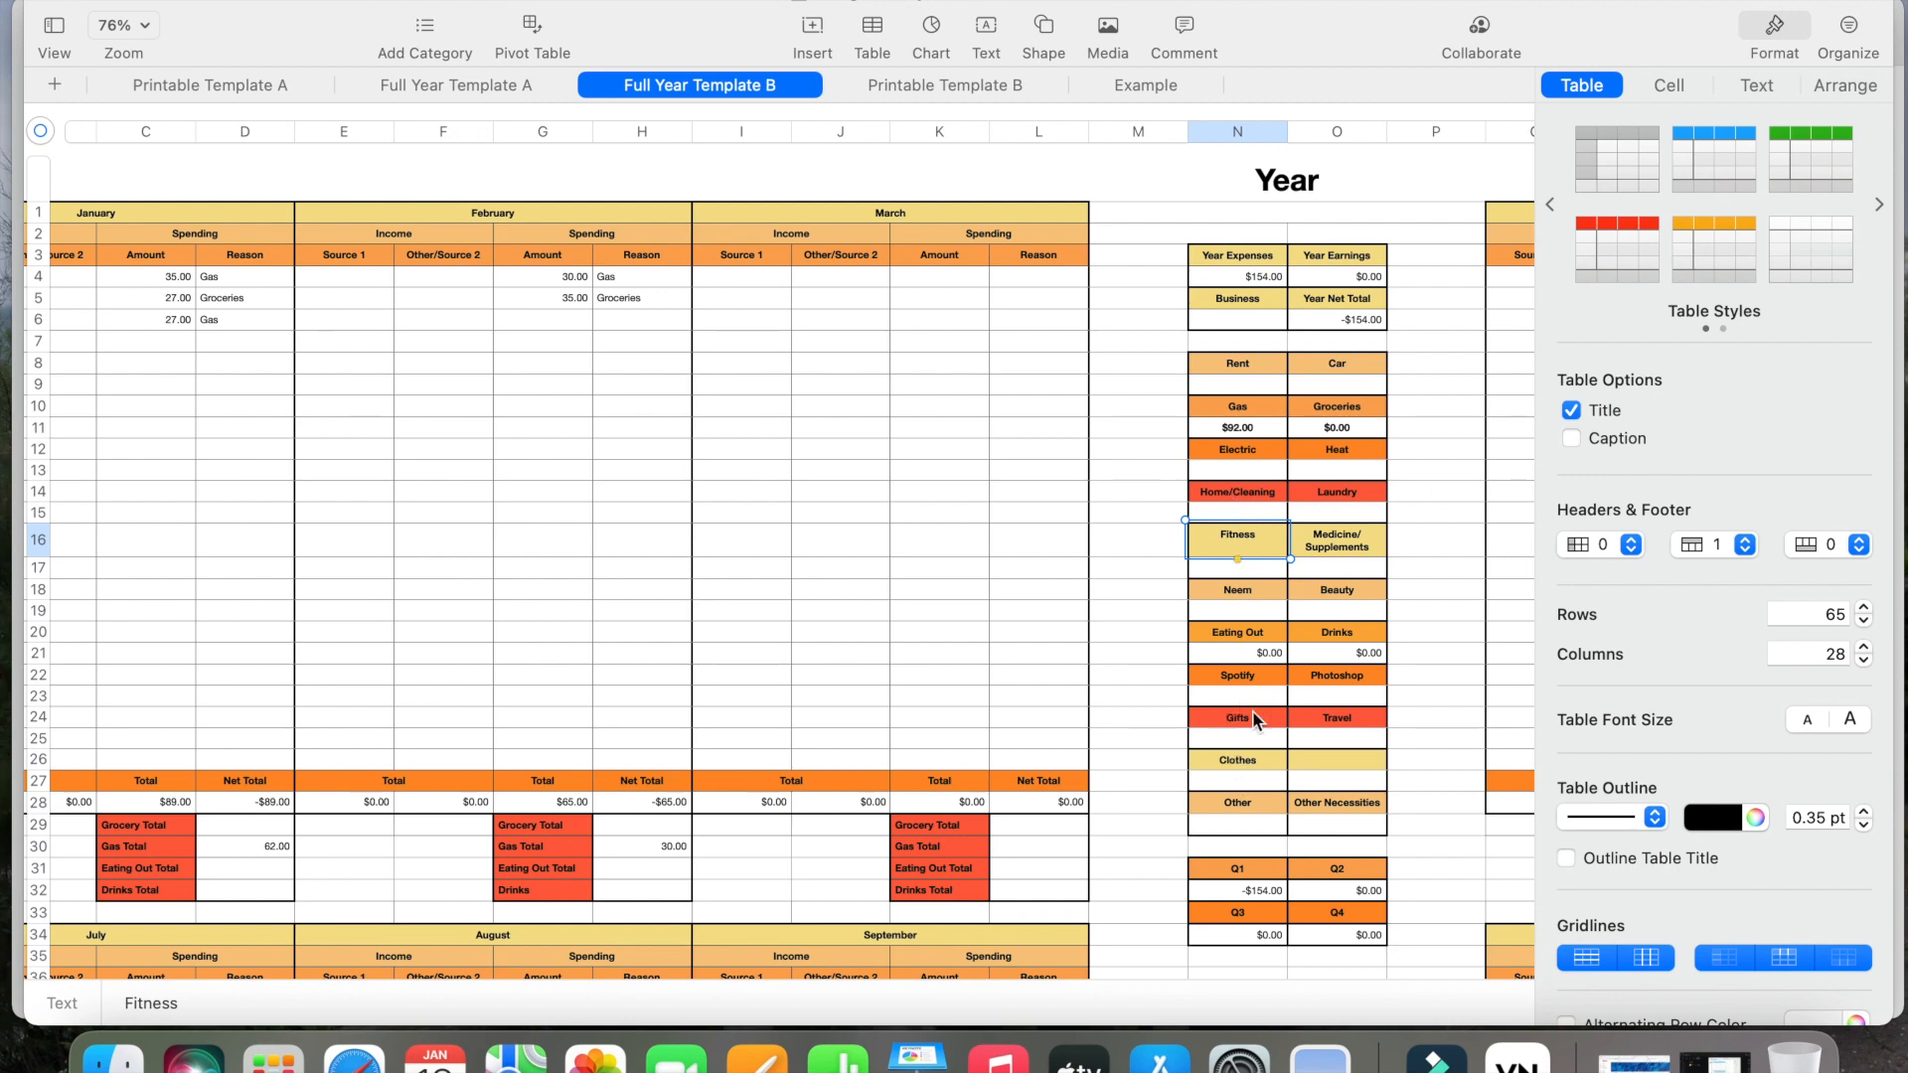
{"action": "scroll", "coordinate": [1255, 717], "scroll_direction": "down", "scroll_amount": 1}
{"action": "scroll", "coordinate": [1255, 718], "scroll_direction": "left", "scroll_amount": 1}
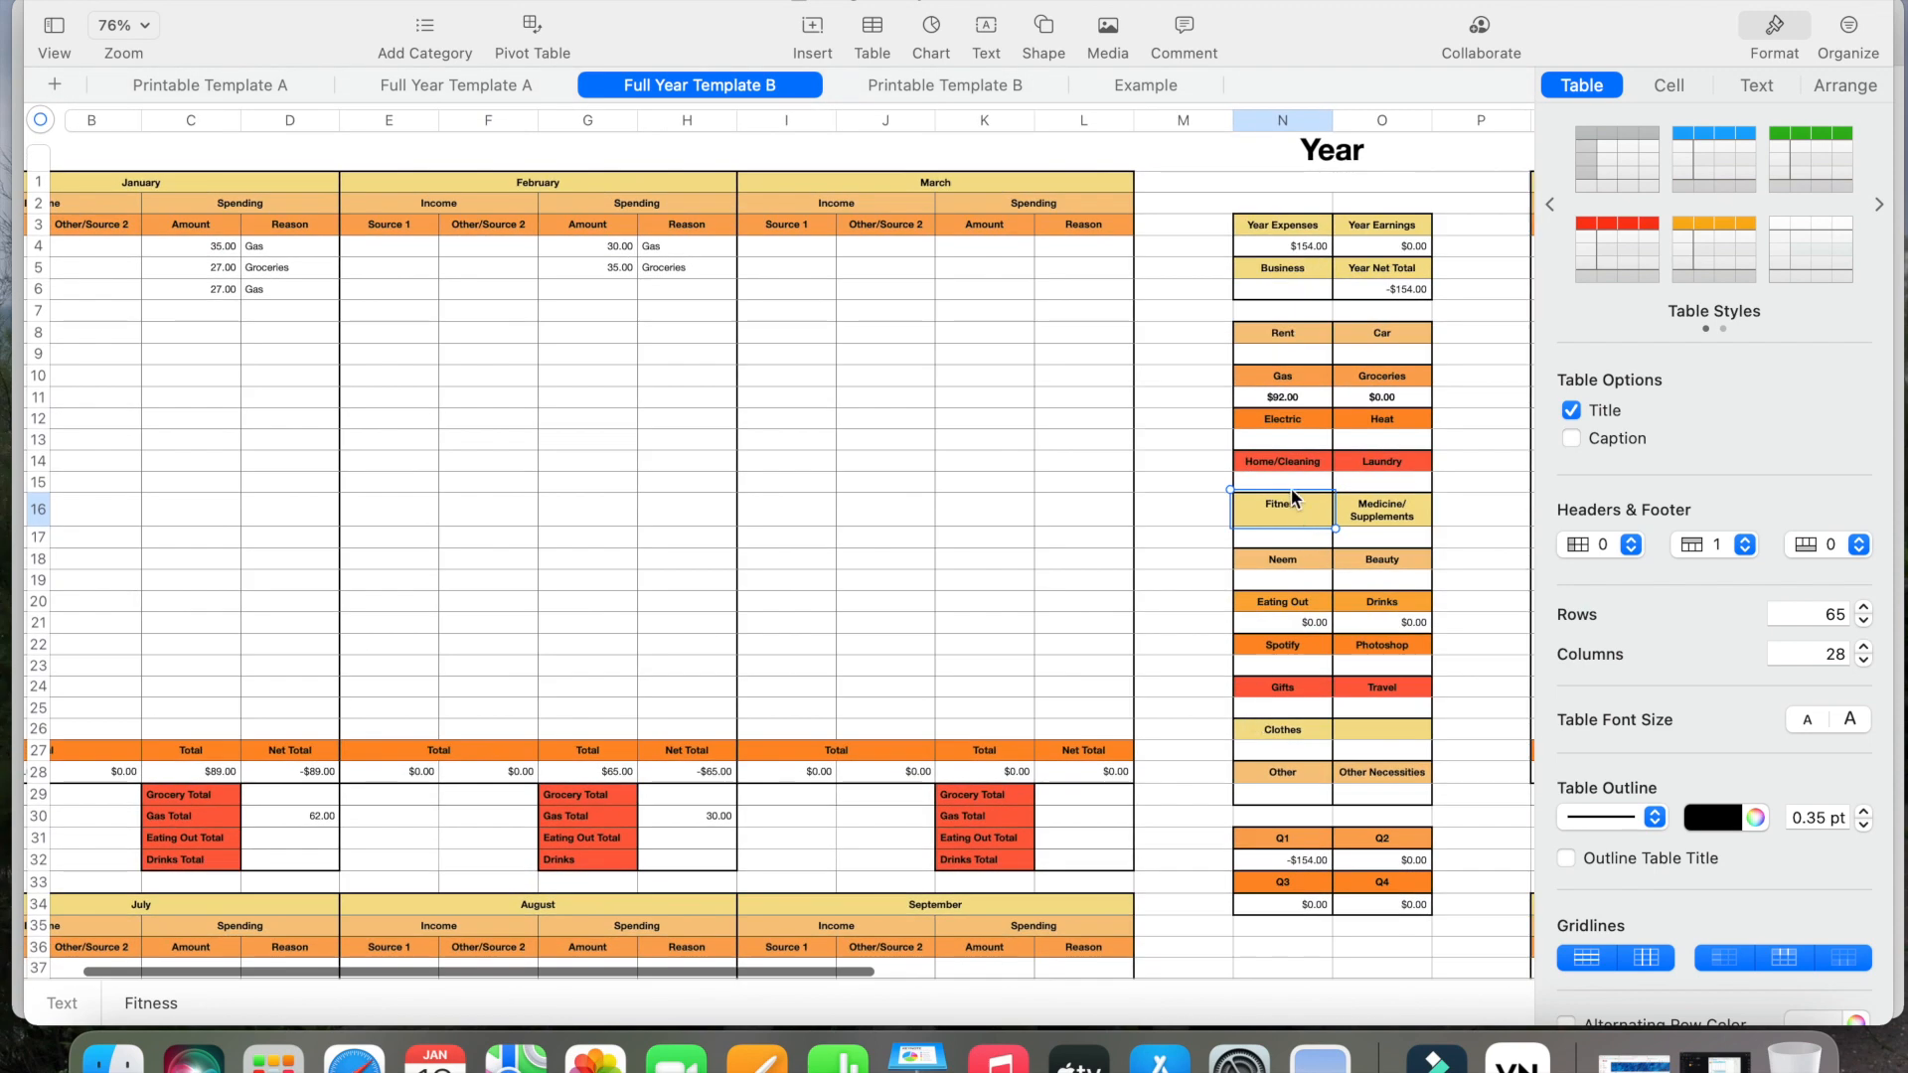
{"action": "scroll", "coordinate": [1285, 418], "scroll_direction": "up", "scroll_amount": 1}
{"action": "scroll", "coordinate": [1284, 417], "scroll_direction": "right", "scroll_amount": 1}
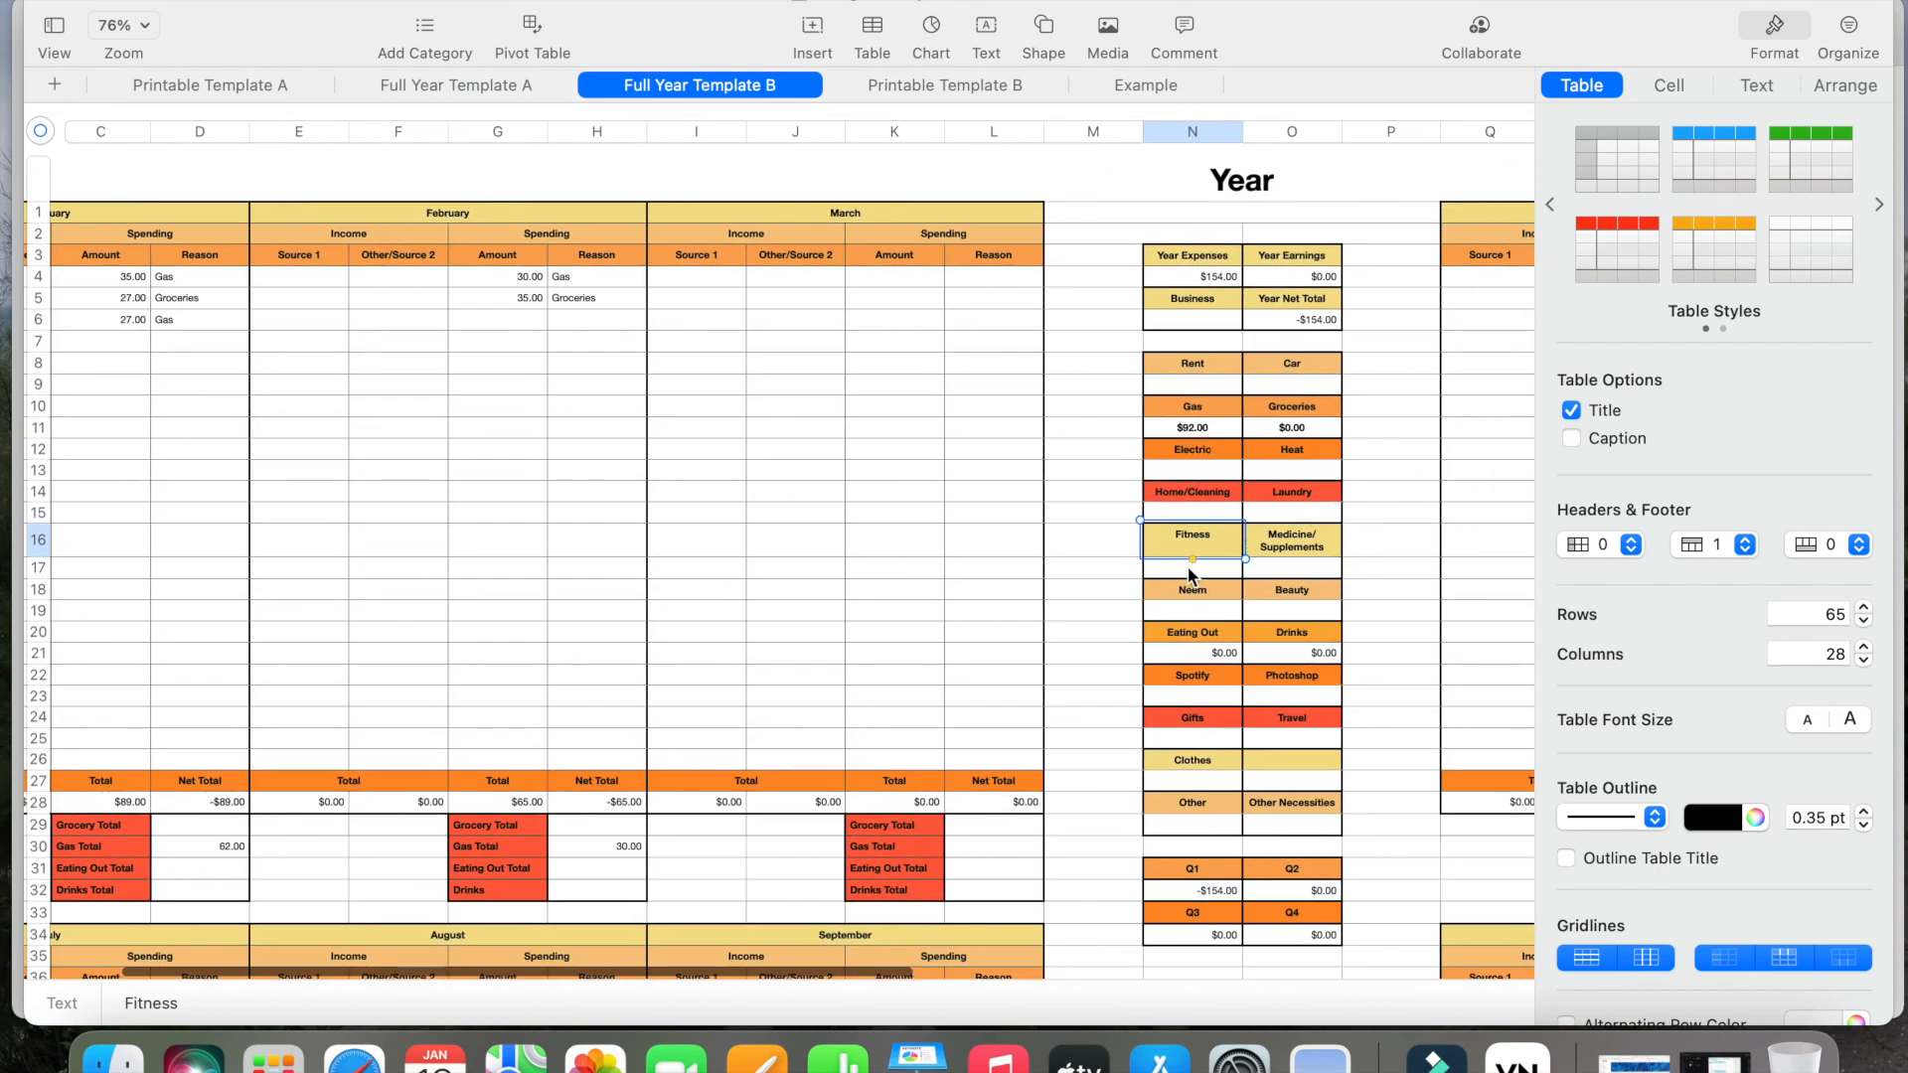
{"action": "left_click", "coordinate": [1205, 404]}
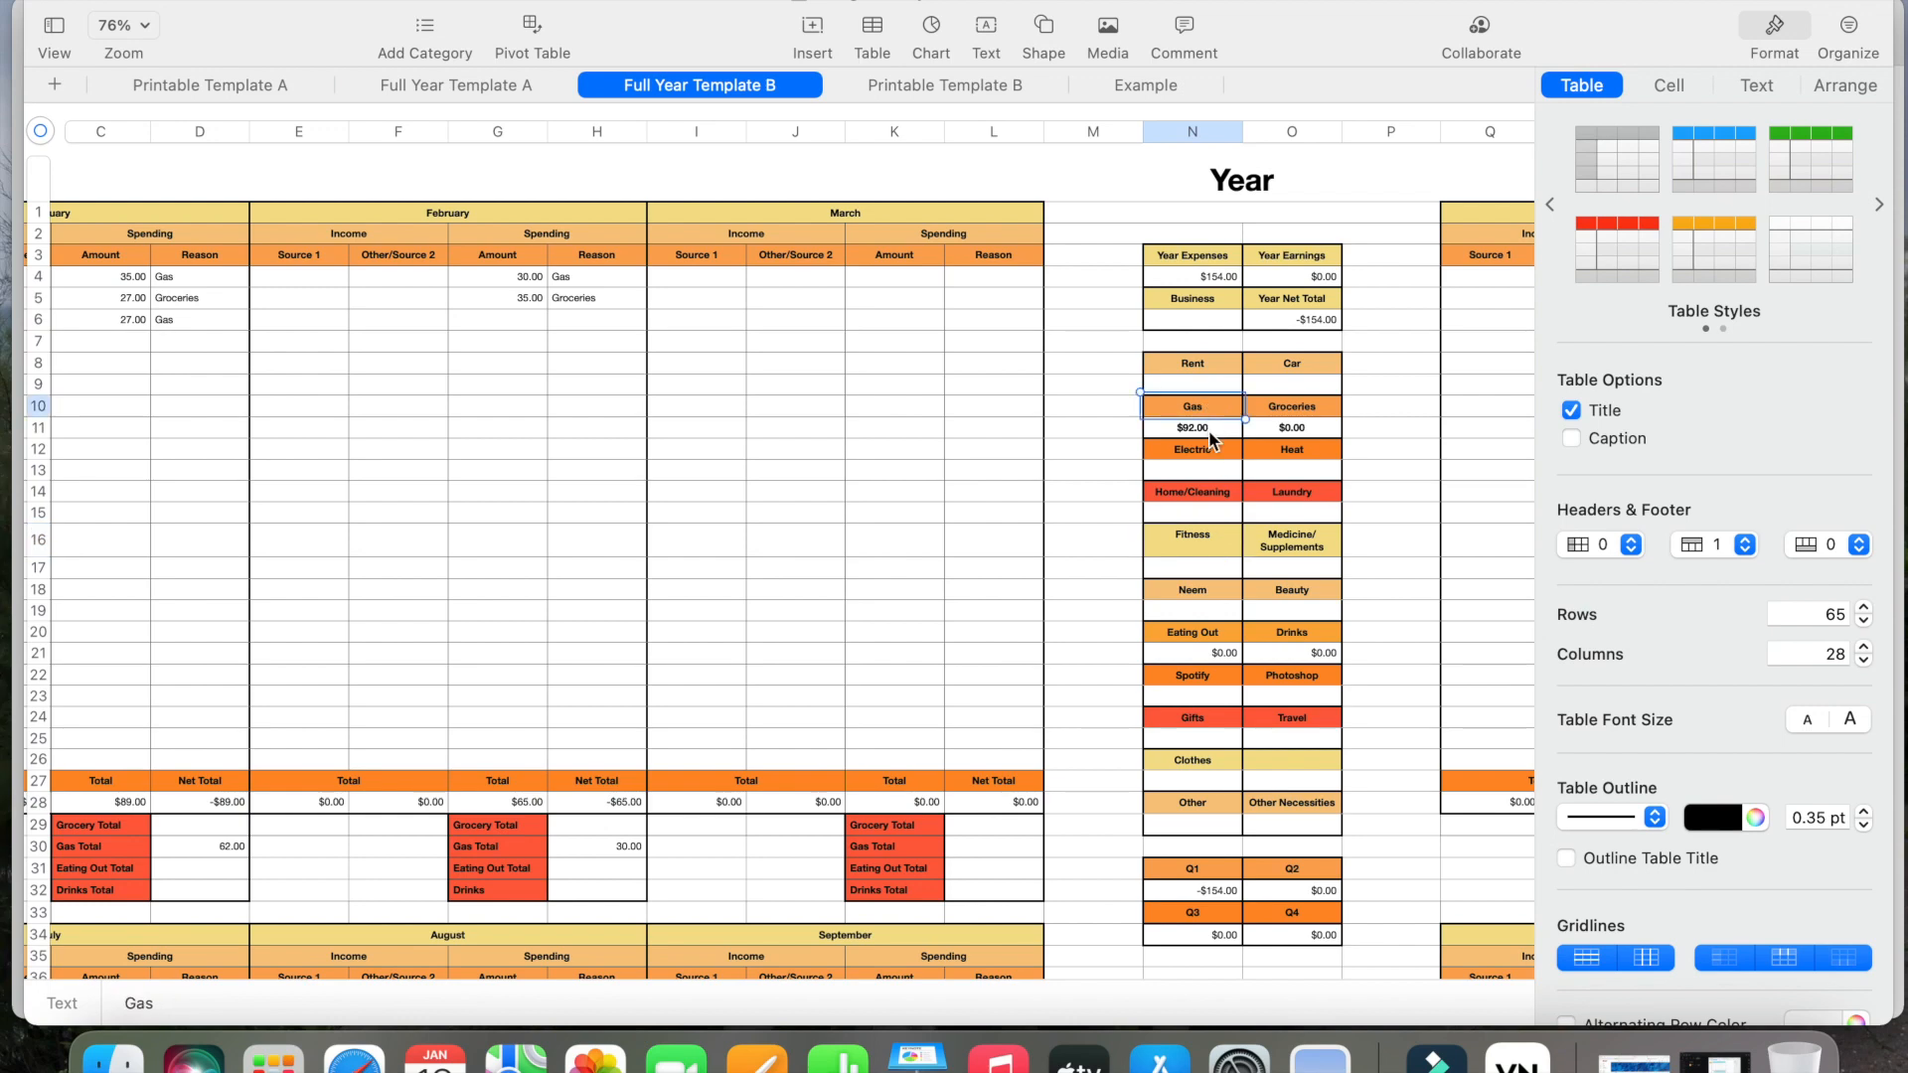
{"action": "left_click", "coordinate": [1297, 495]}
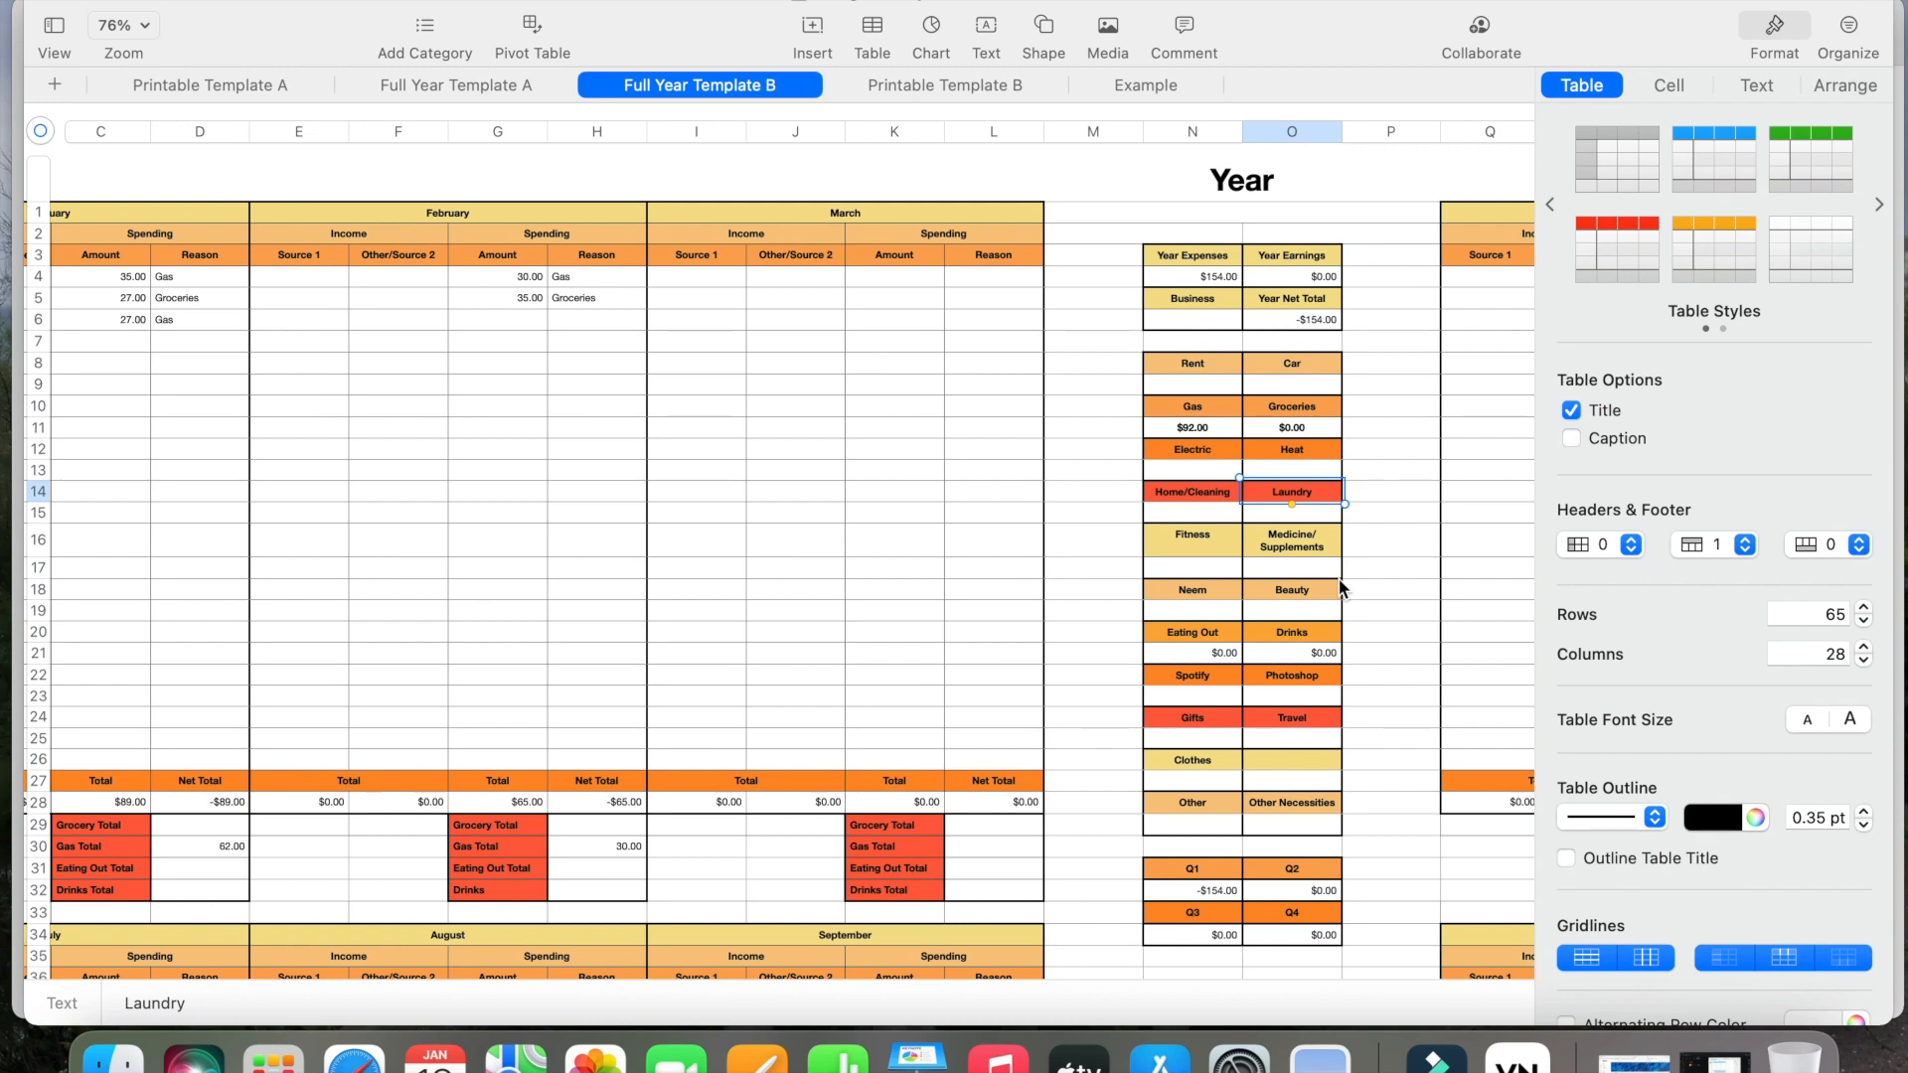
- Examine the yearly amount cells under Rent, Car, Home/Cleaning, Laundry, Fitness and Medicine/Supplements
{"action": "scroll", "coordinate": [1134, 764], "scroll_direction": "left", "scroll_amount": 3}
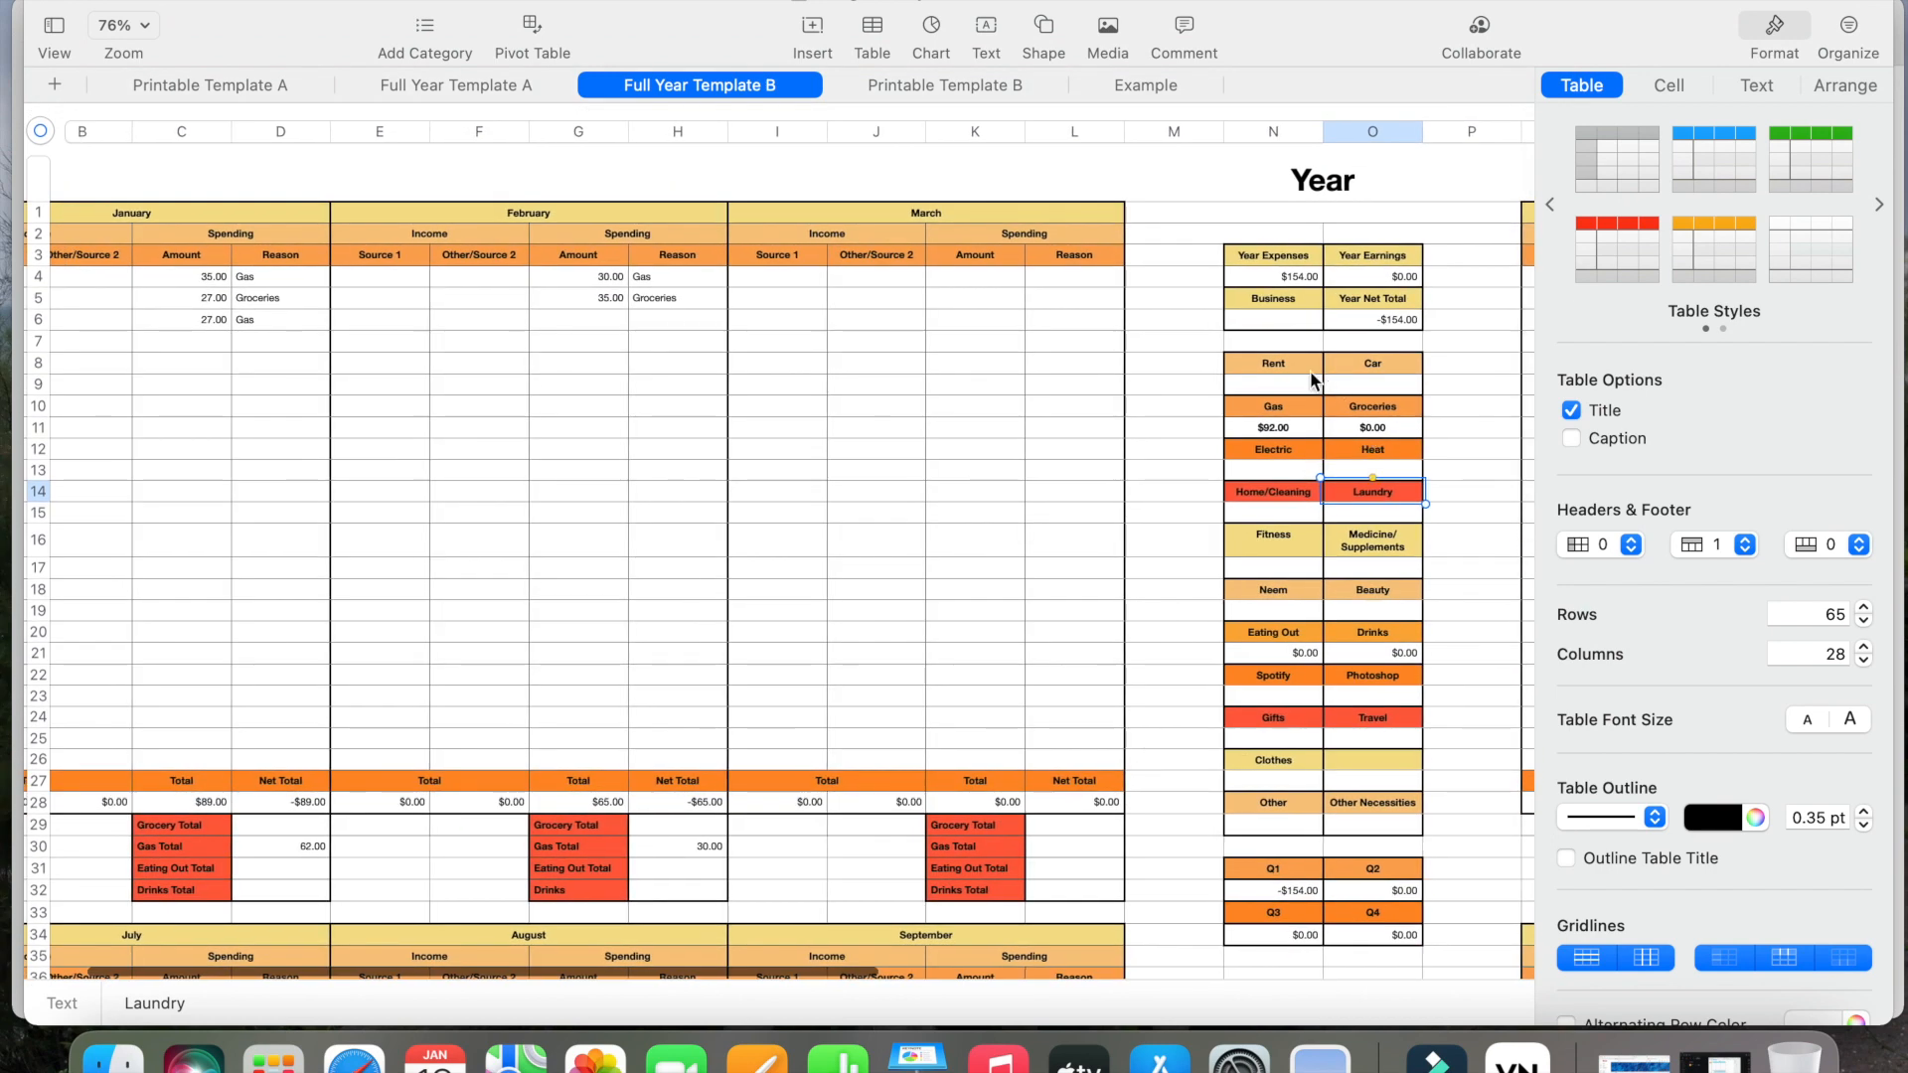
{"action": "left_click", "coordinate": [1294, 386]}
{"action": "key", "text": "Tab"}
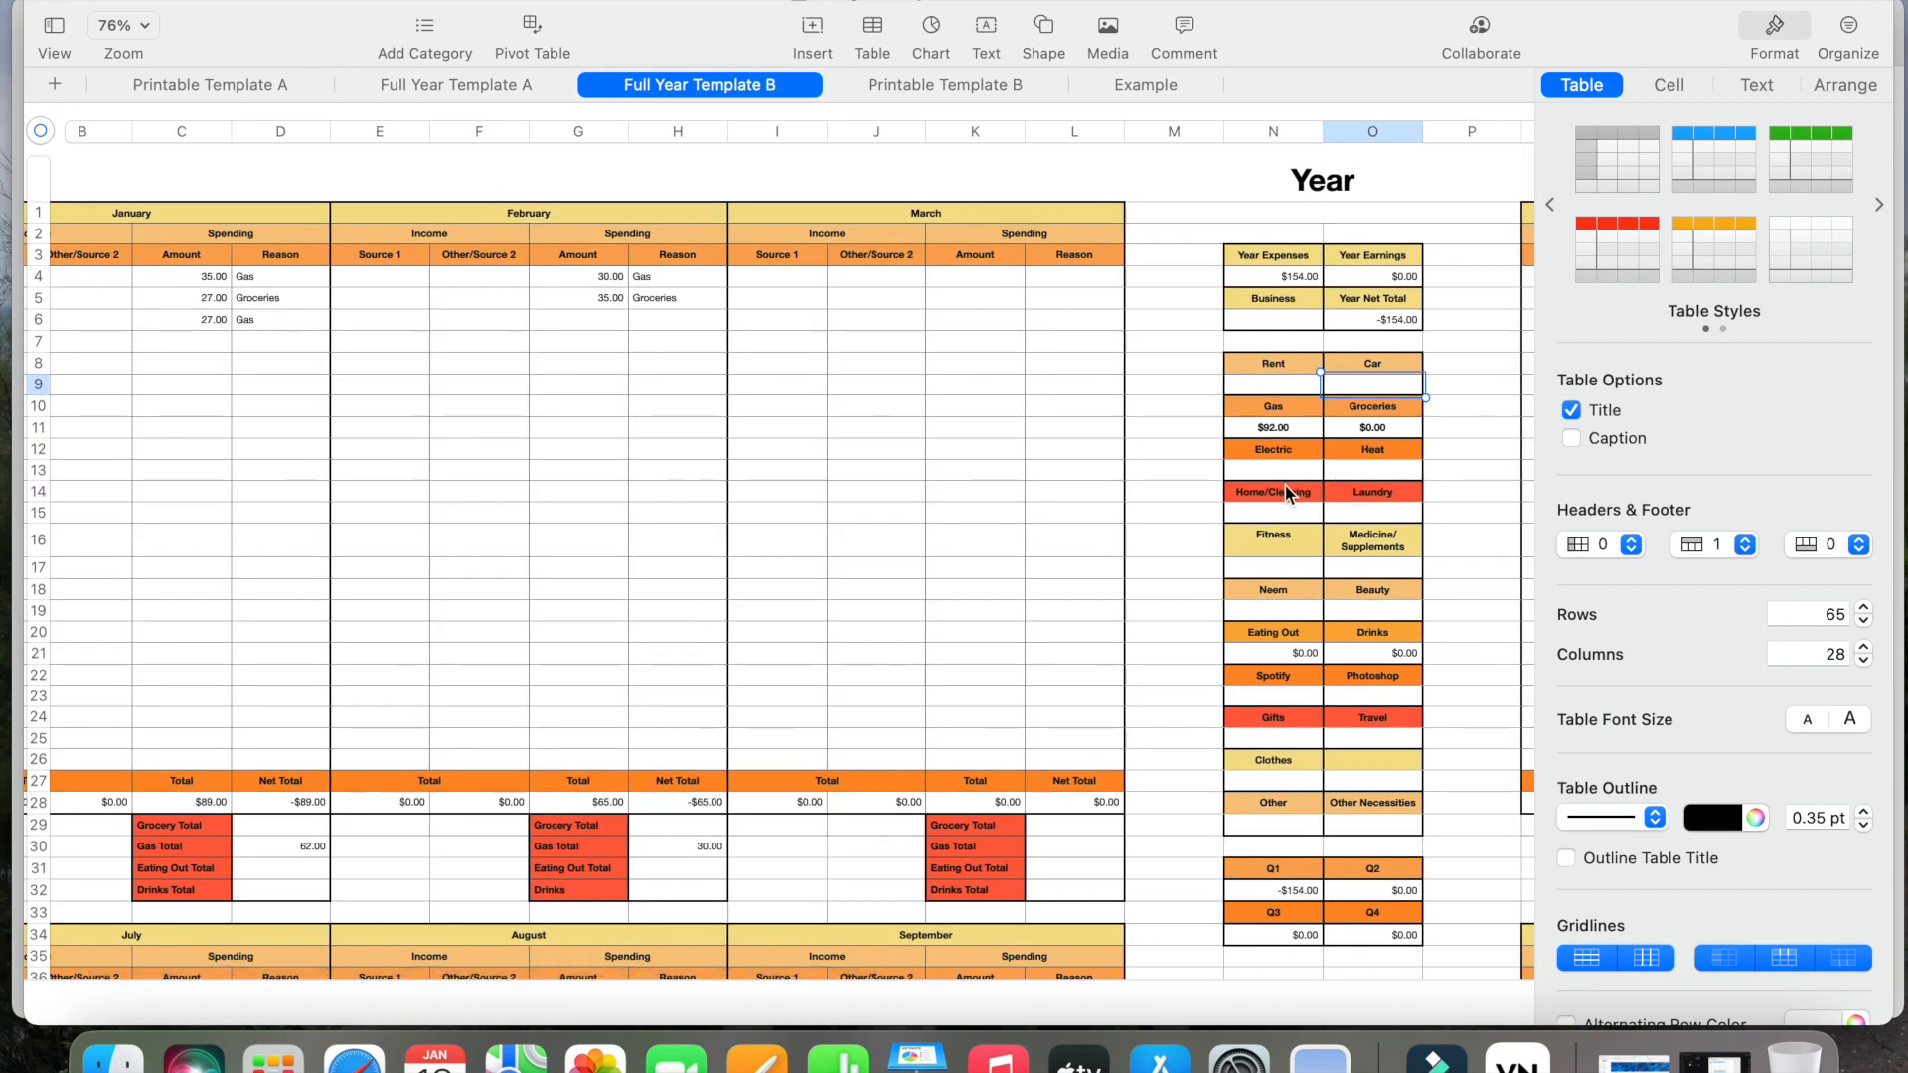
{"action": "left_click", "coordinate": [1284, 511]}
{"action": "left_click", "coordinate": [1350, 513]}
{"action": "left_click", "coordinate": [1269, 568]}
{"action": "left_click", "coordinate": [1378, 568]}
- Fill the yearly Rent cell N9 with a SUM formula of the monthly amounts in G5, G4, C5 and C4
{"action": "left_click", "coordinate": [1274, 388]}
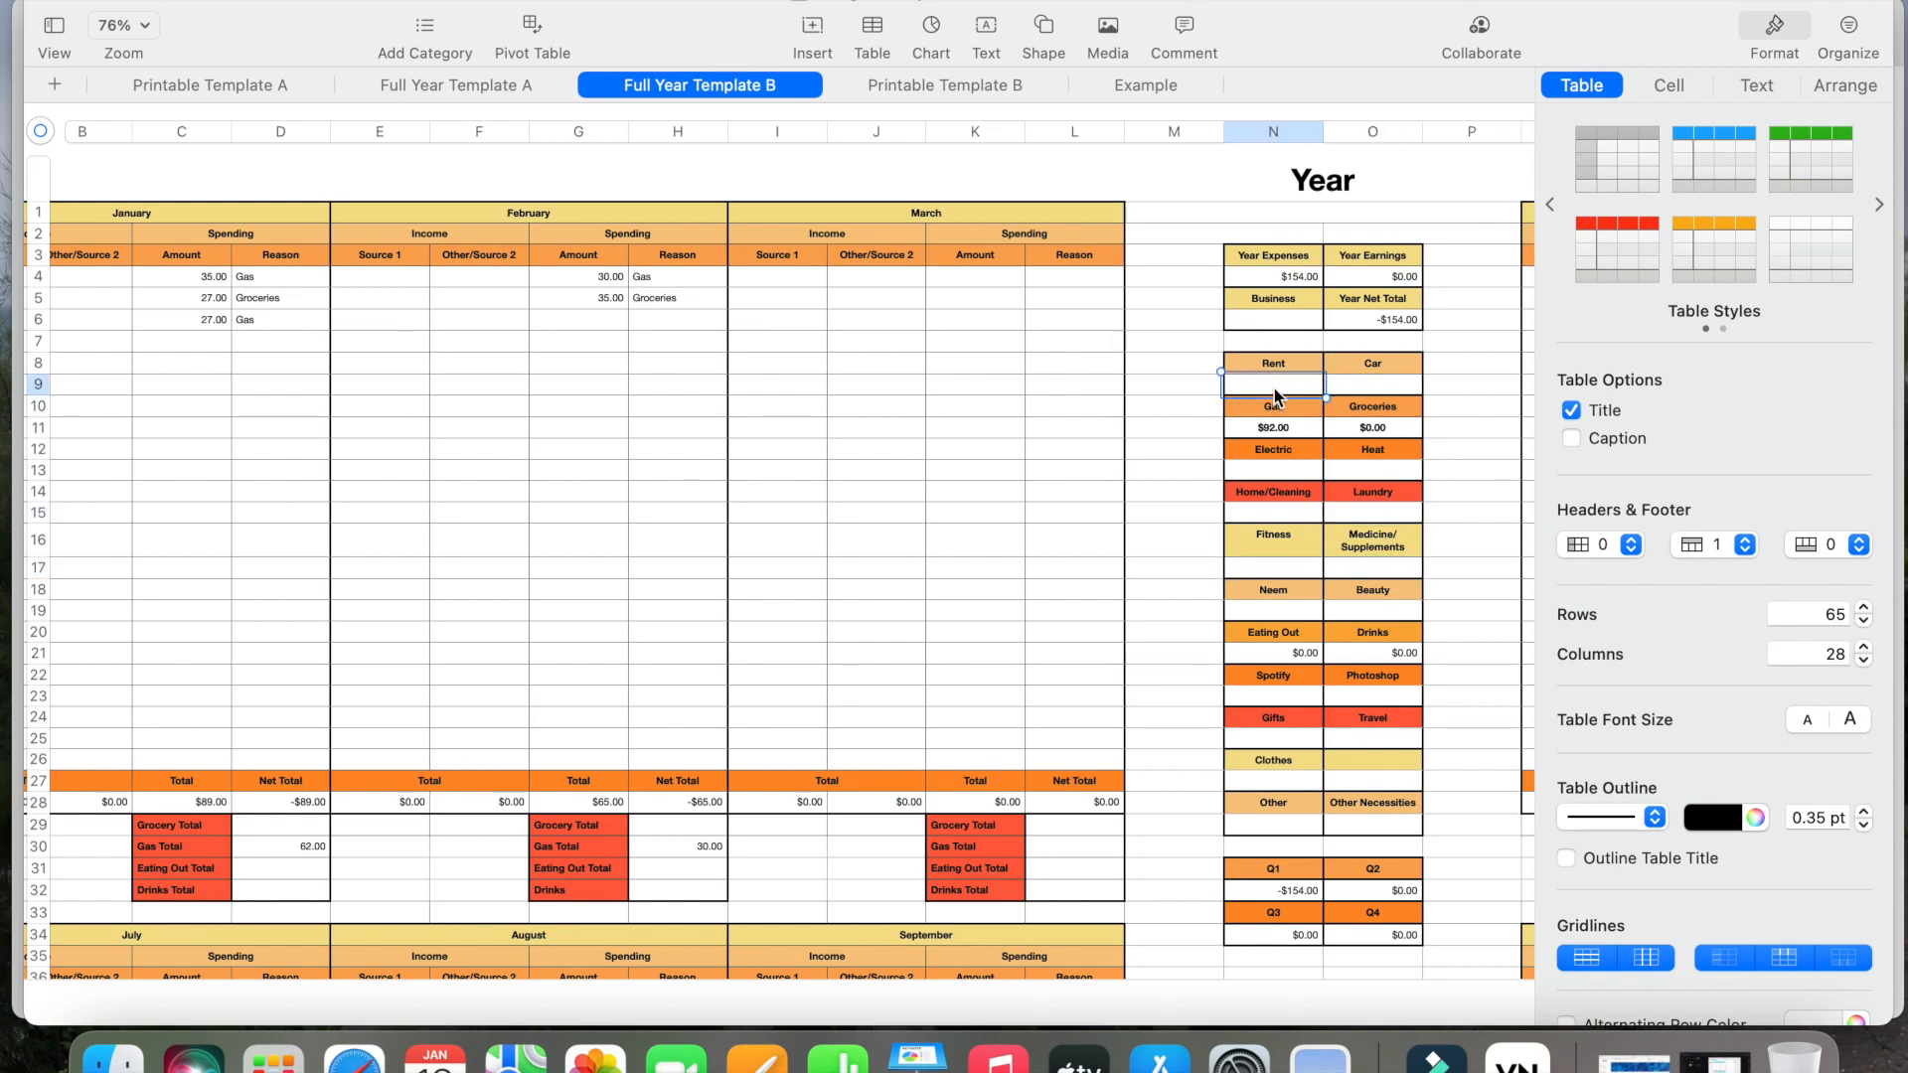
{"action": "left_click", "coordinate": [833, 33]}
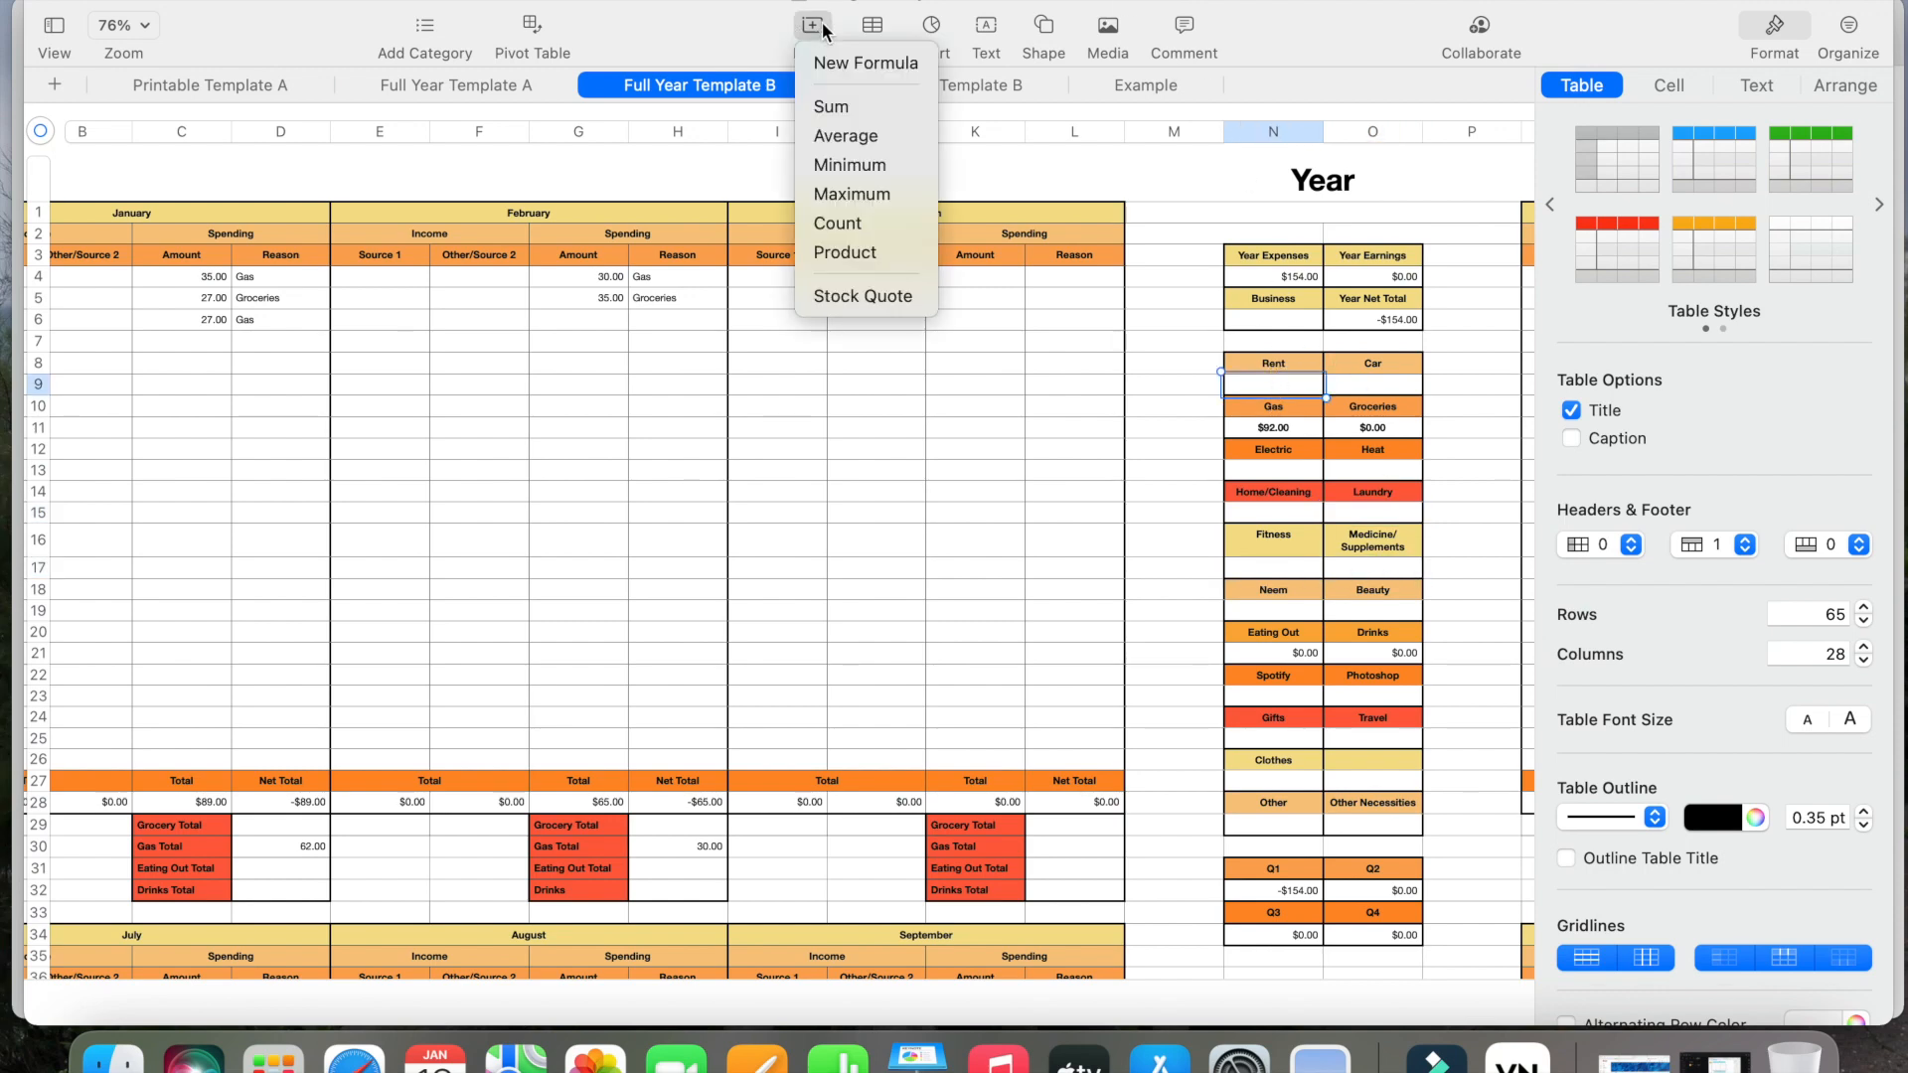
{"action": "left_click", "coordinate": [838, 66]}
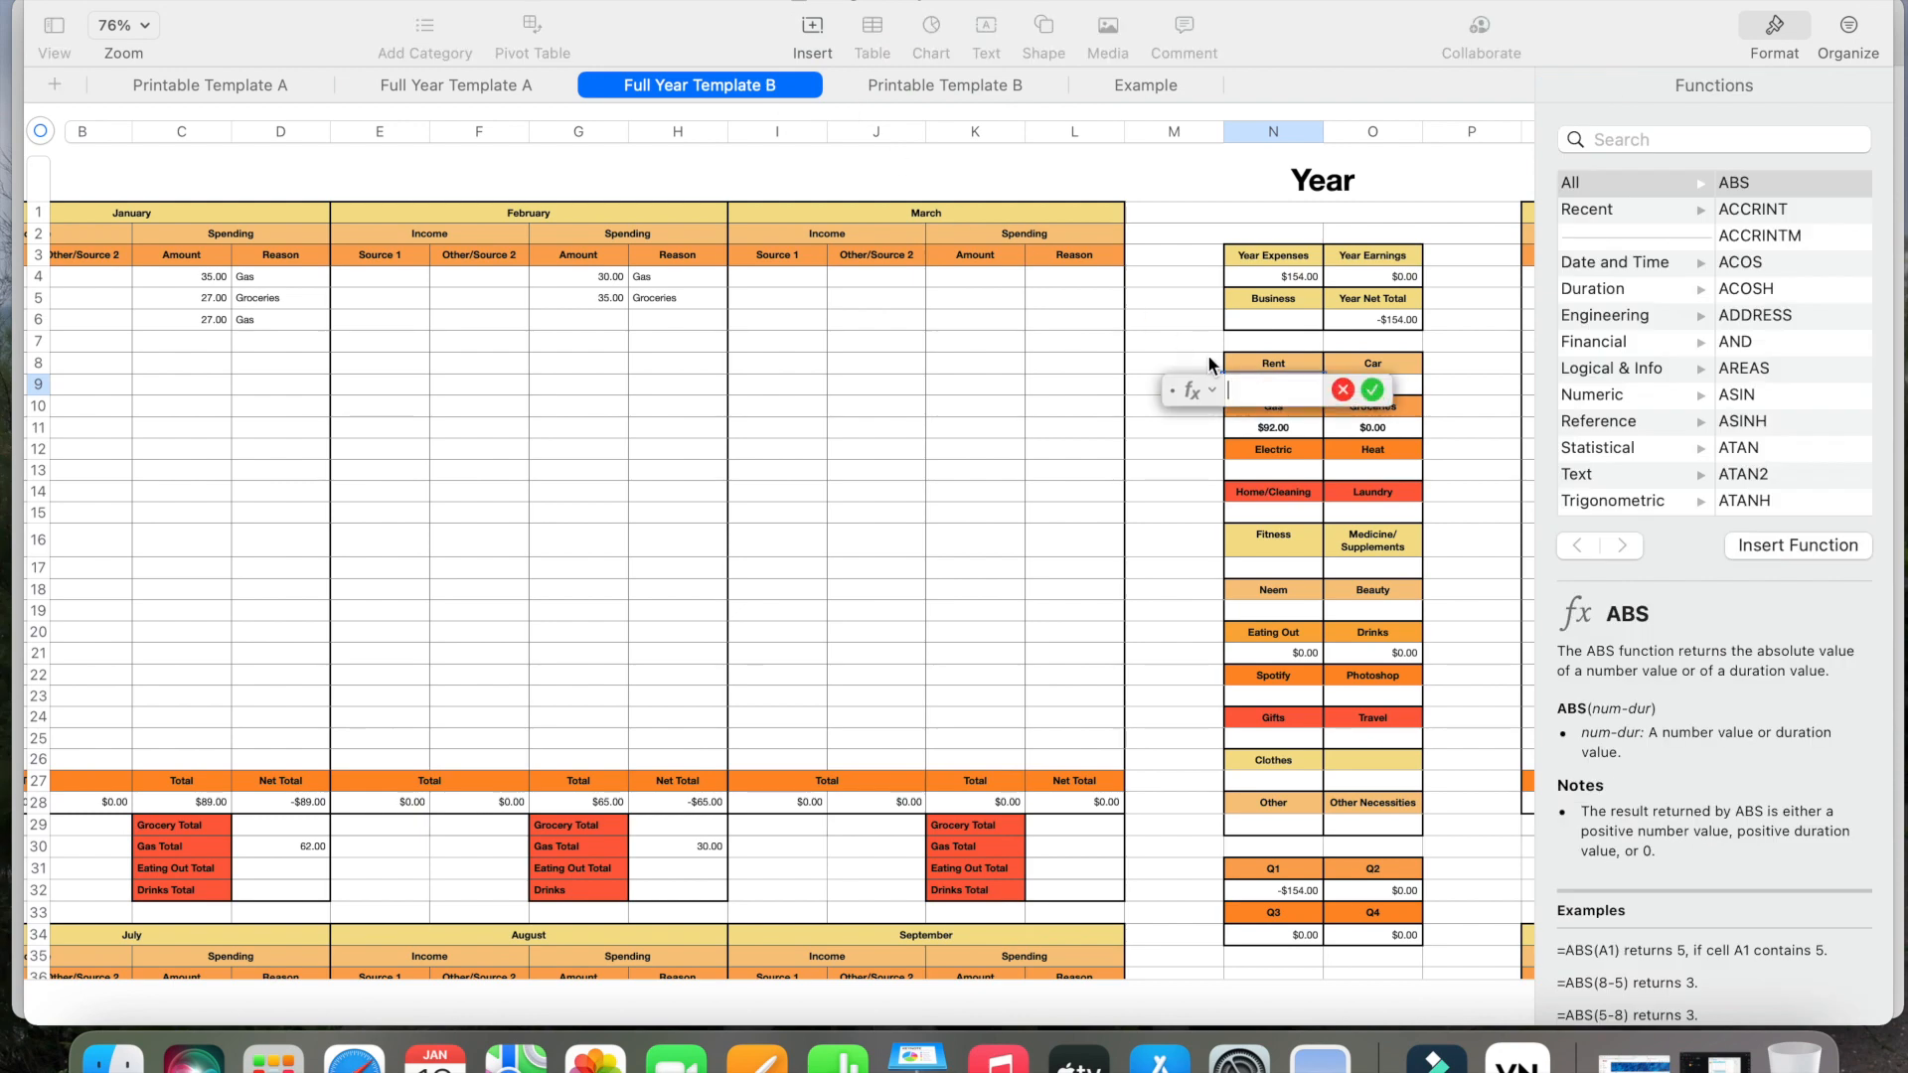
{"action": "type", "text": "SUM"}
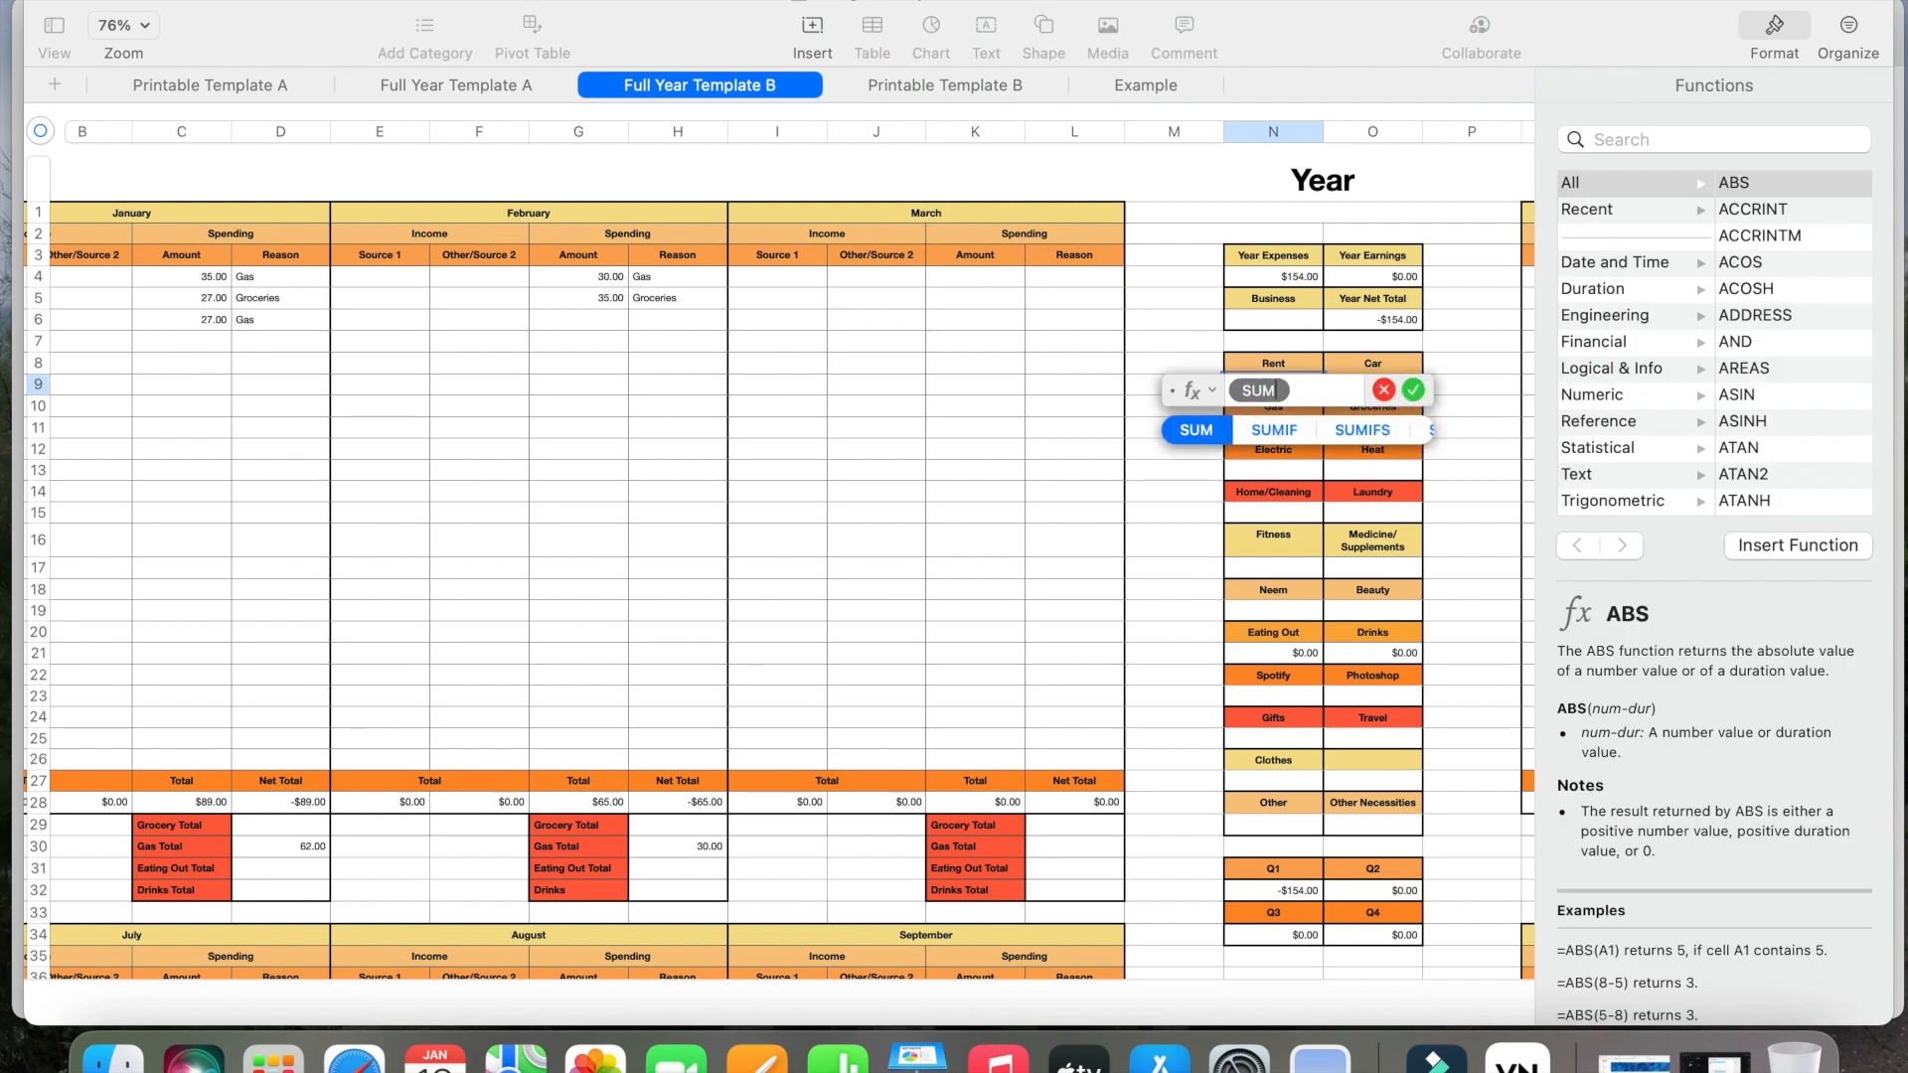
{"action": "type", "text": "("}
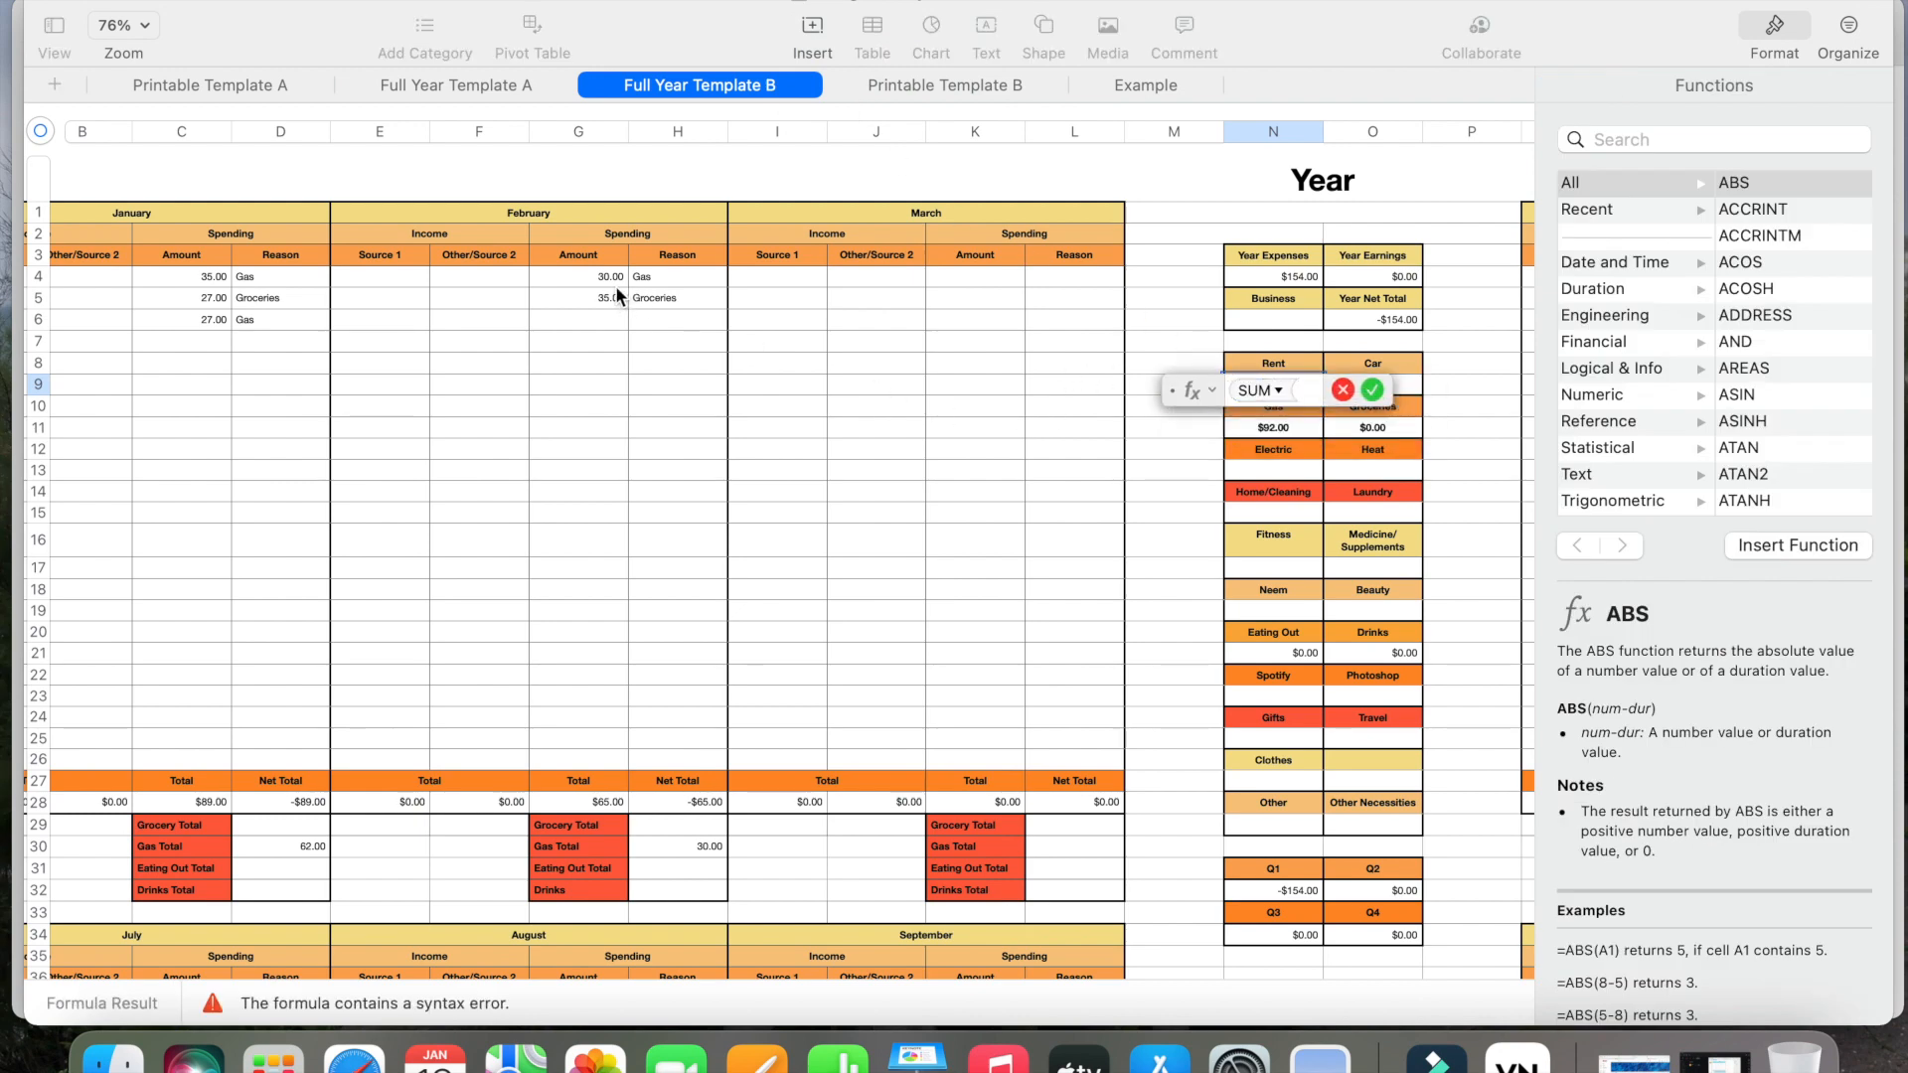
{"action": "left_click", "coordinate": [613, 291]}
{"action": "type", "text": ","}
{"action": "left_click", "coordinate": [596, 278]}
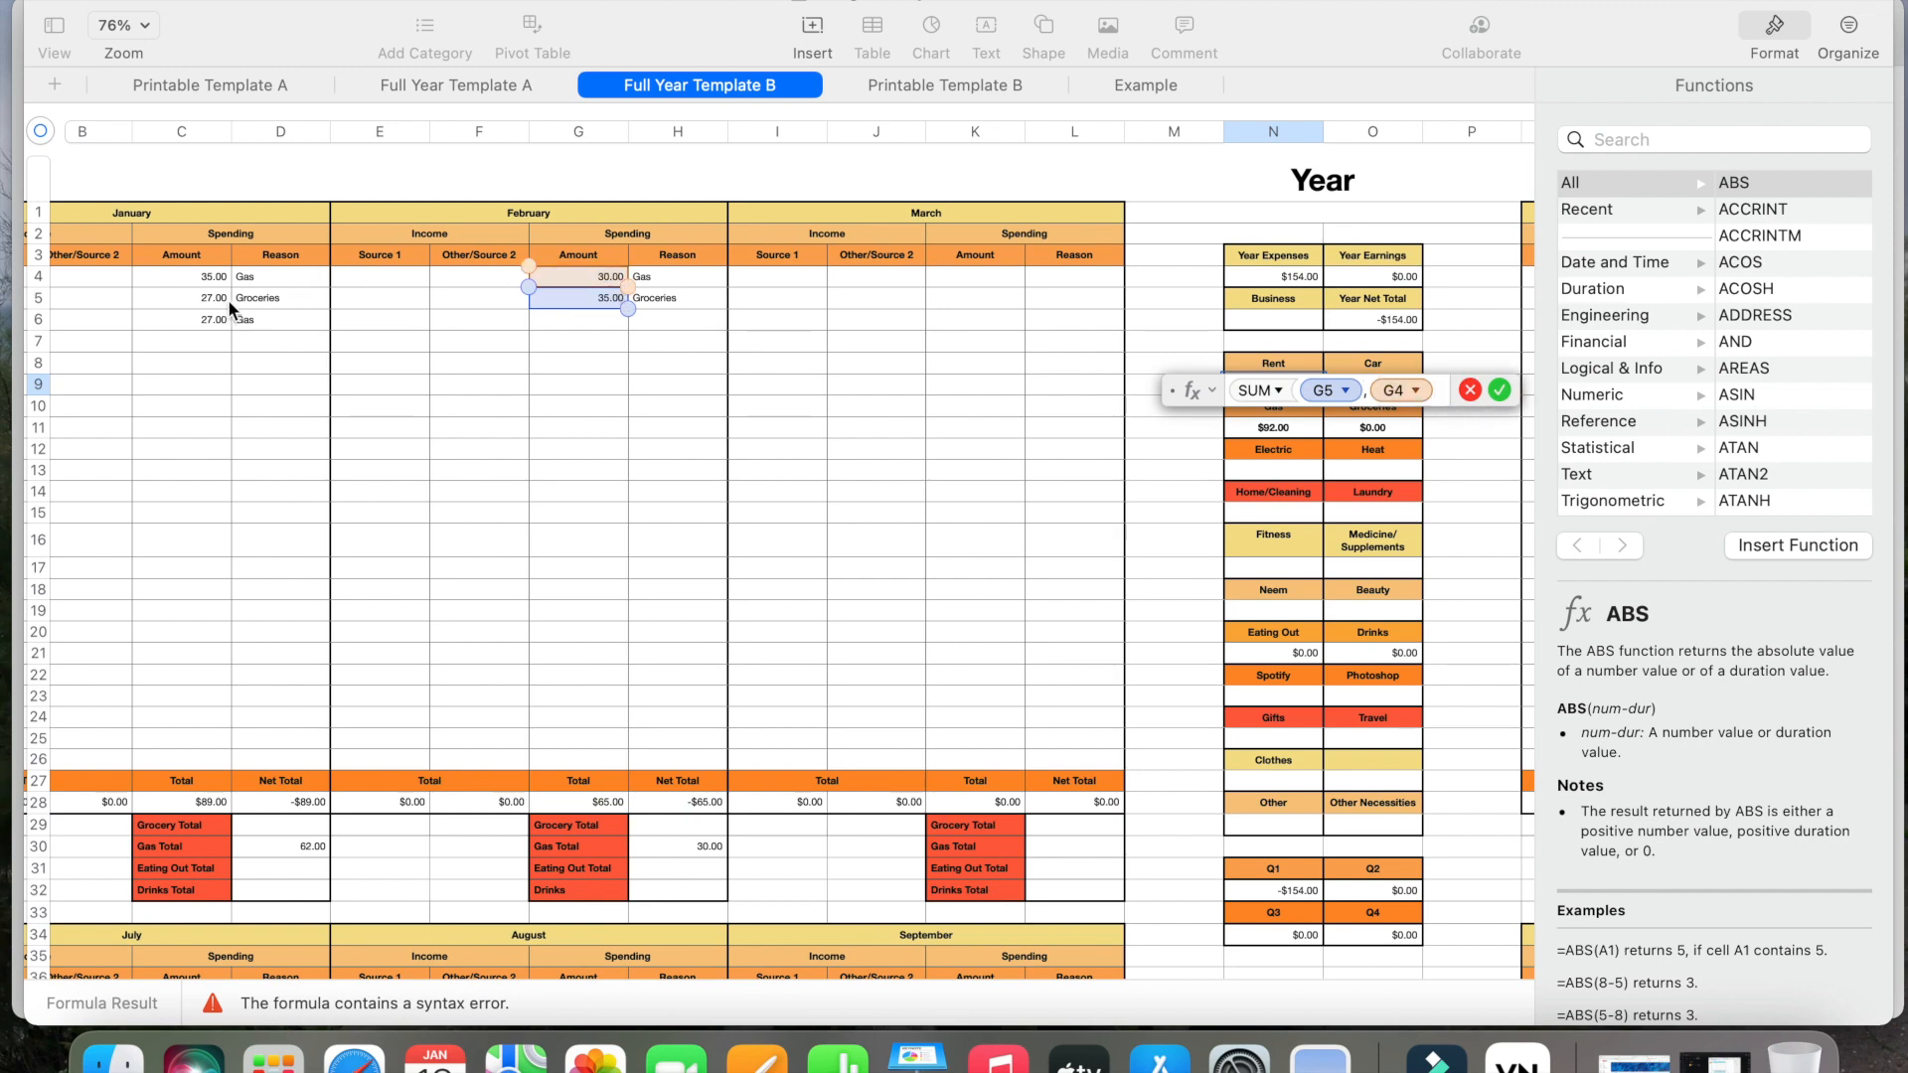
{"action": "type", "text": ","}
{"action": "left_click", "coordinate": [217, 298]}
{"action": "type", "text": ", C5"}
{"action": "left_click", "coordinate": [223, 278]}
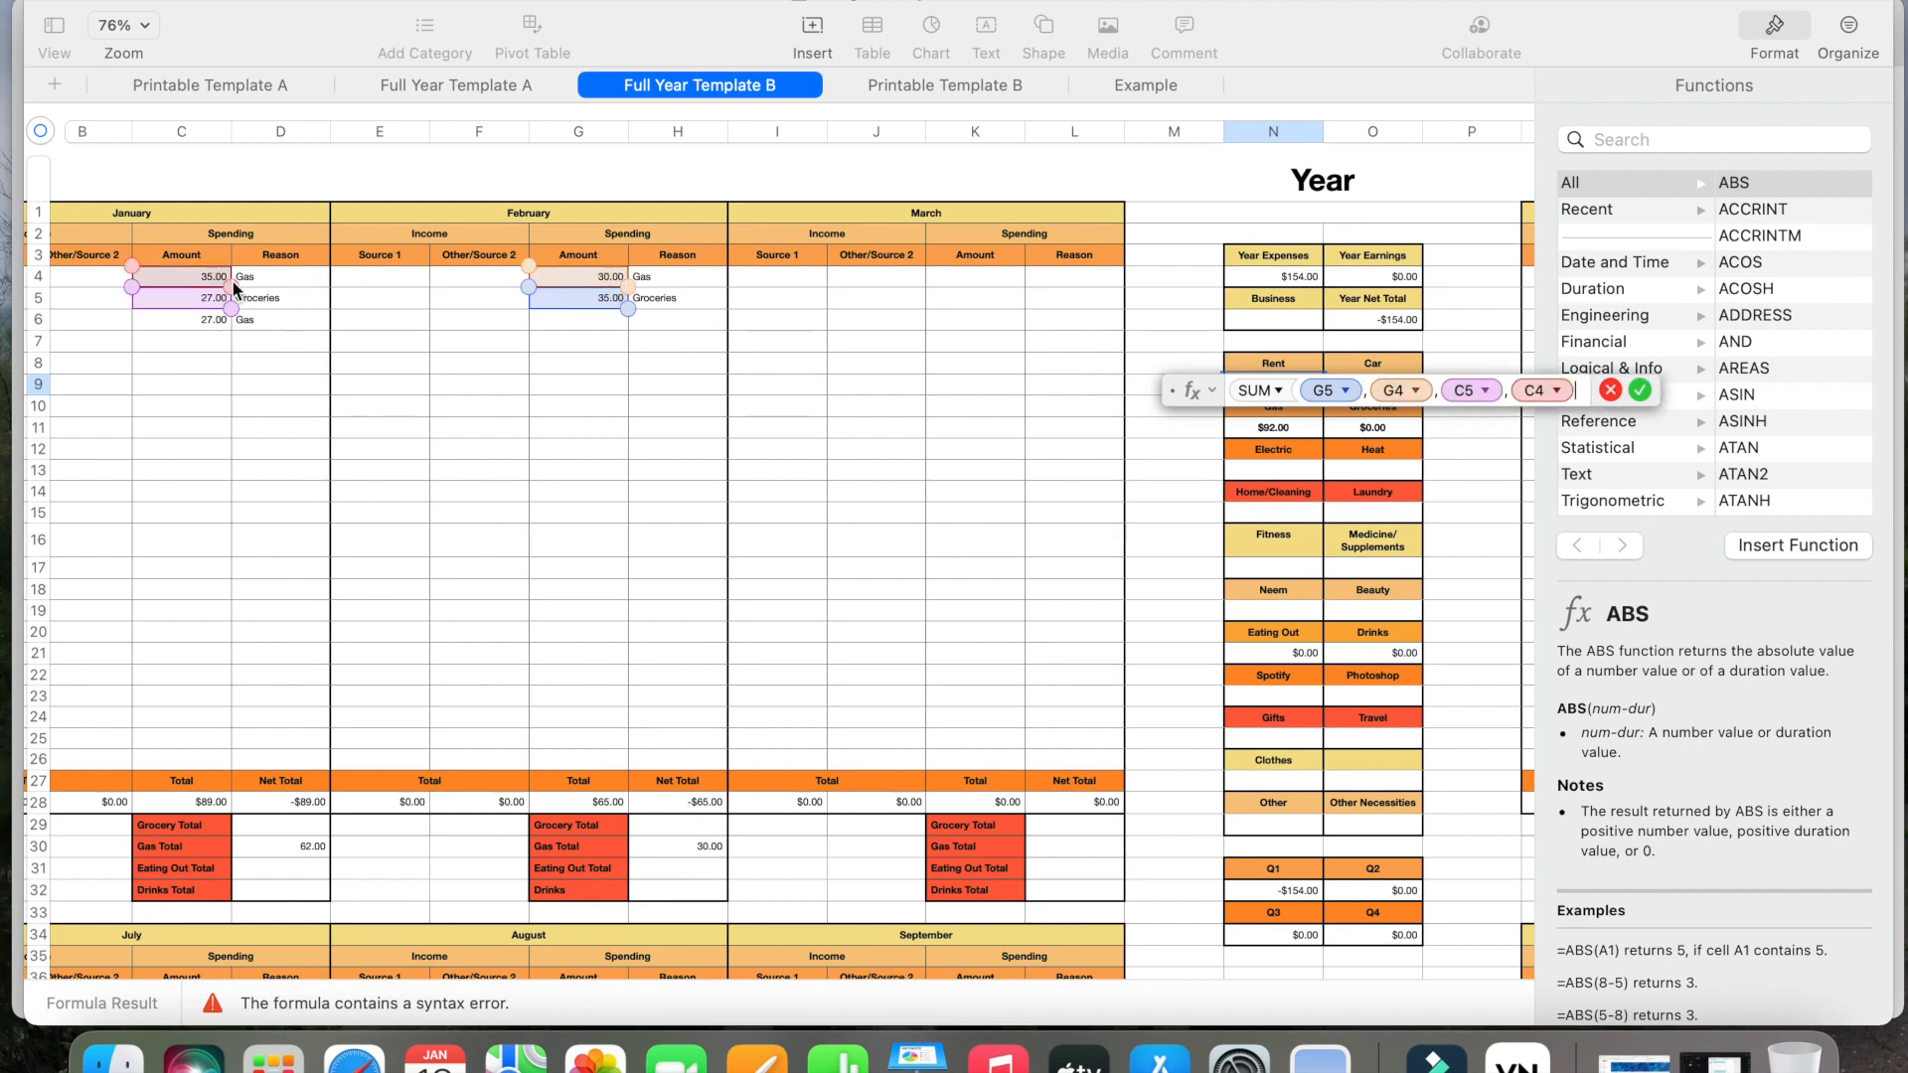
{"action": "type", "text": ")"}
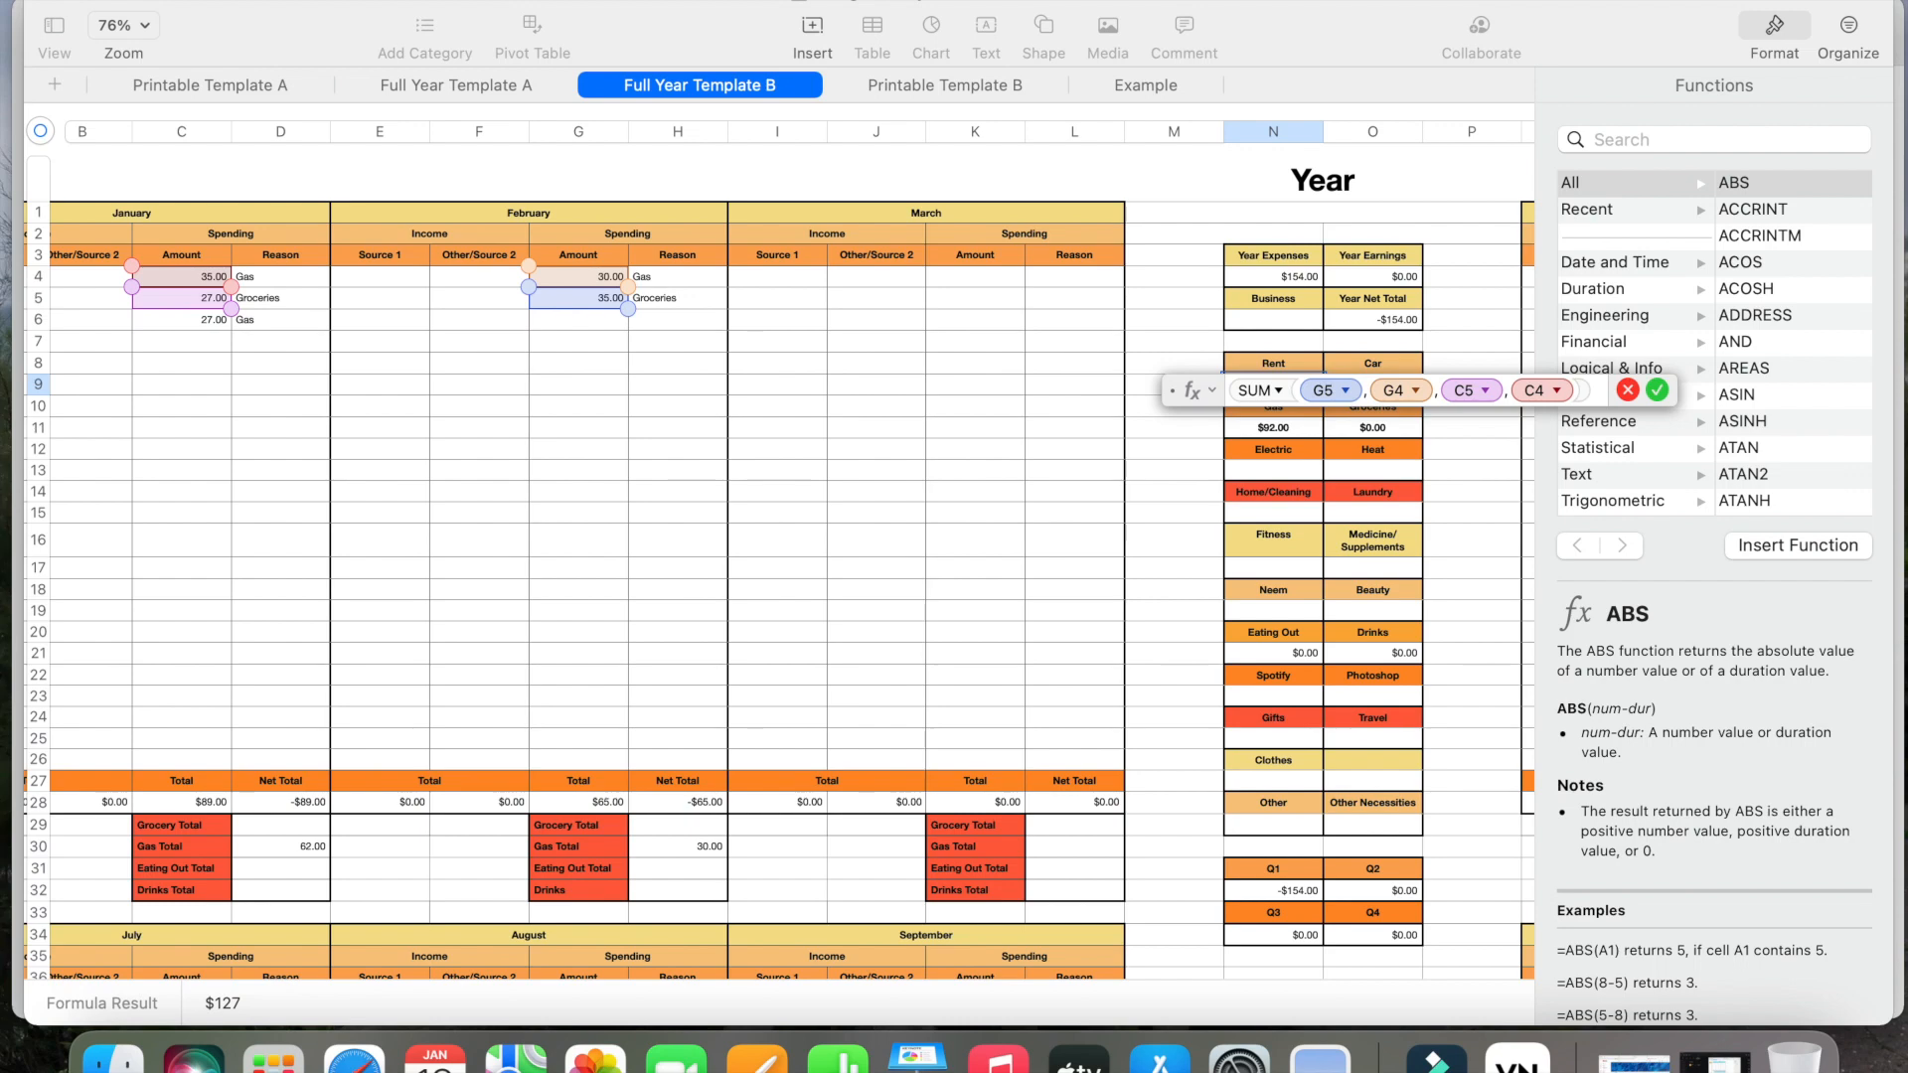
{"action": "key", "text": "Return"}
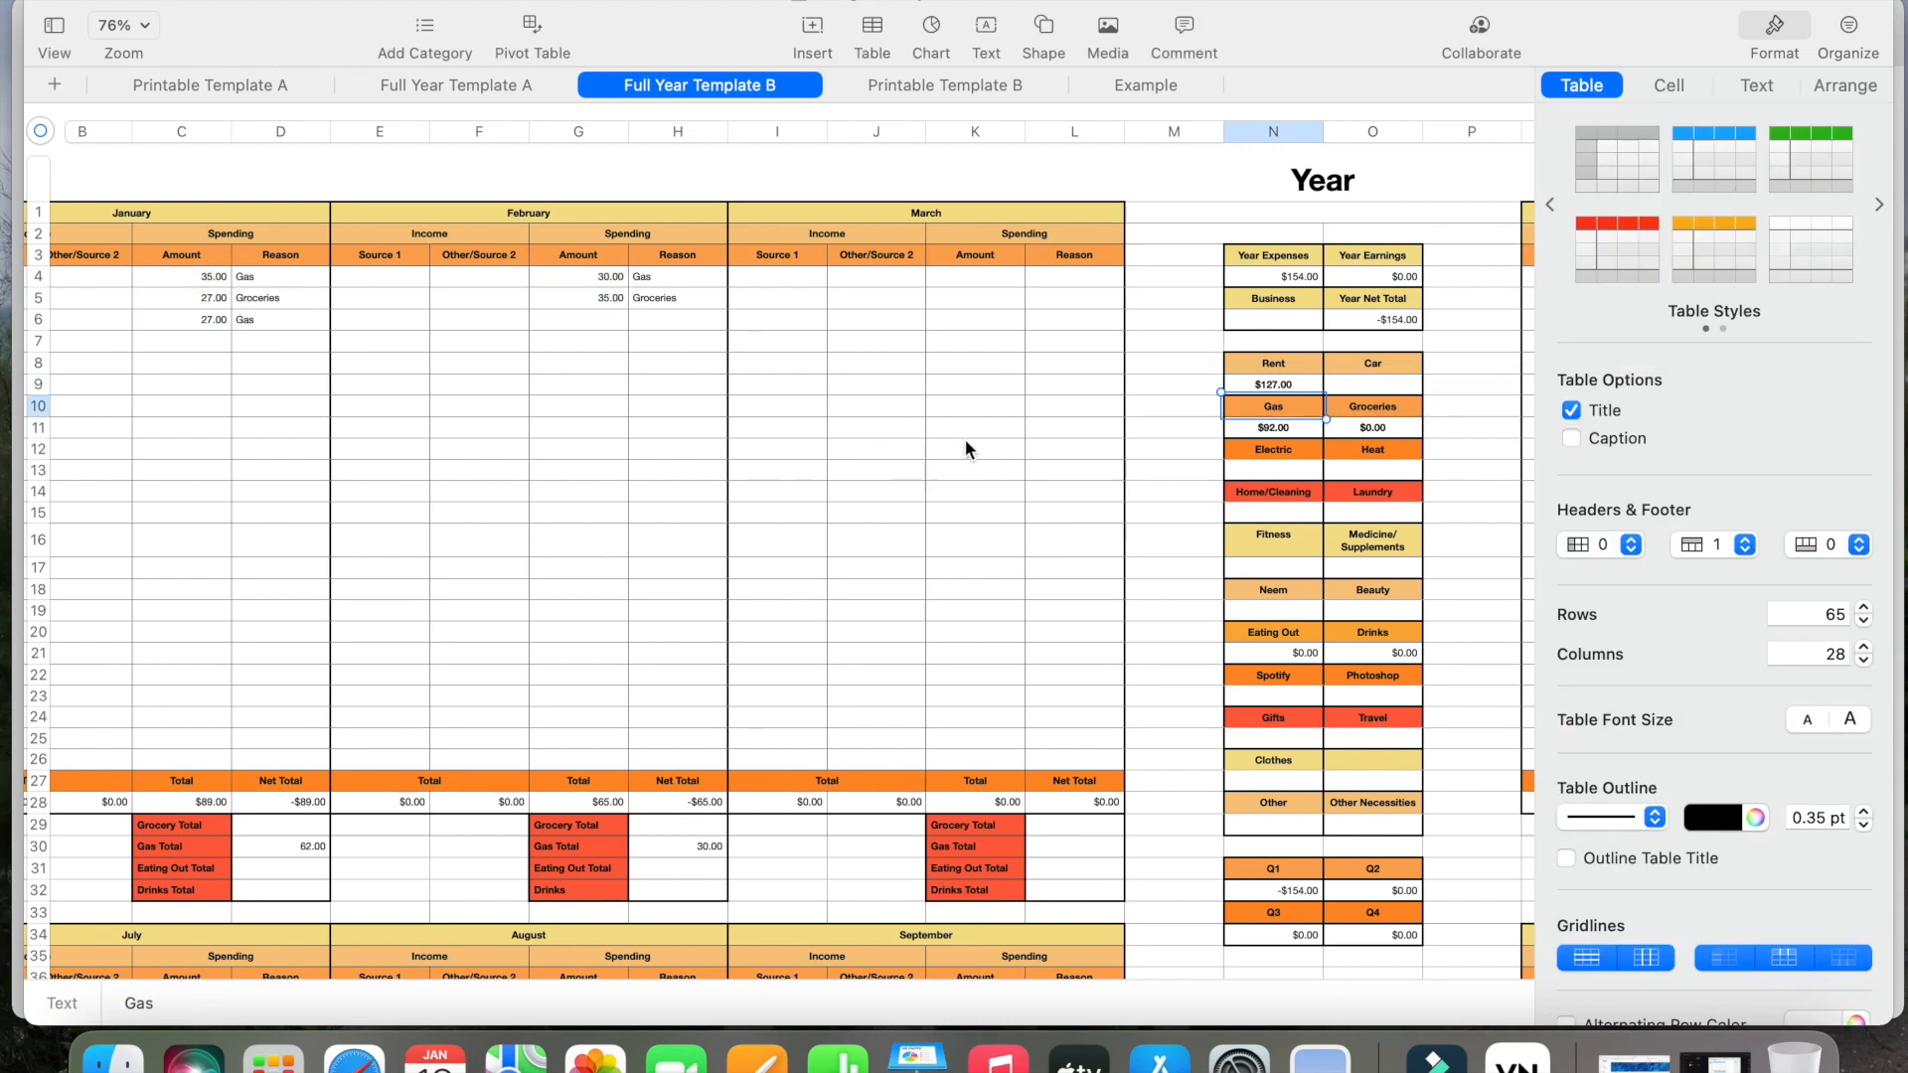
- Delete the sample formula from the yearly Rent cell N9
{"action": "left_click", "coordinate": [1270, 388]}
{"action": "key", "text": "BackSpace"}
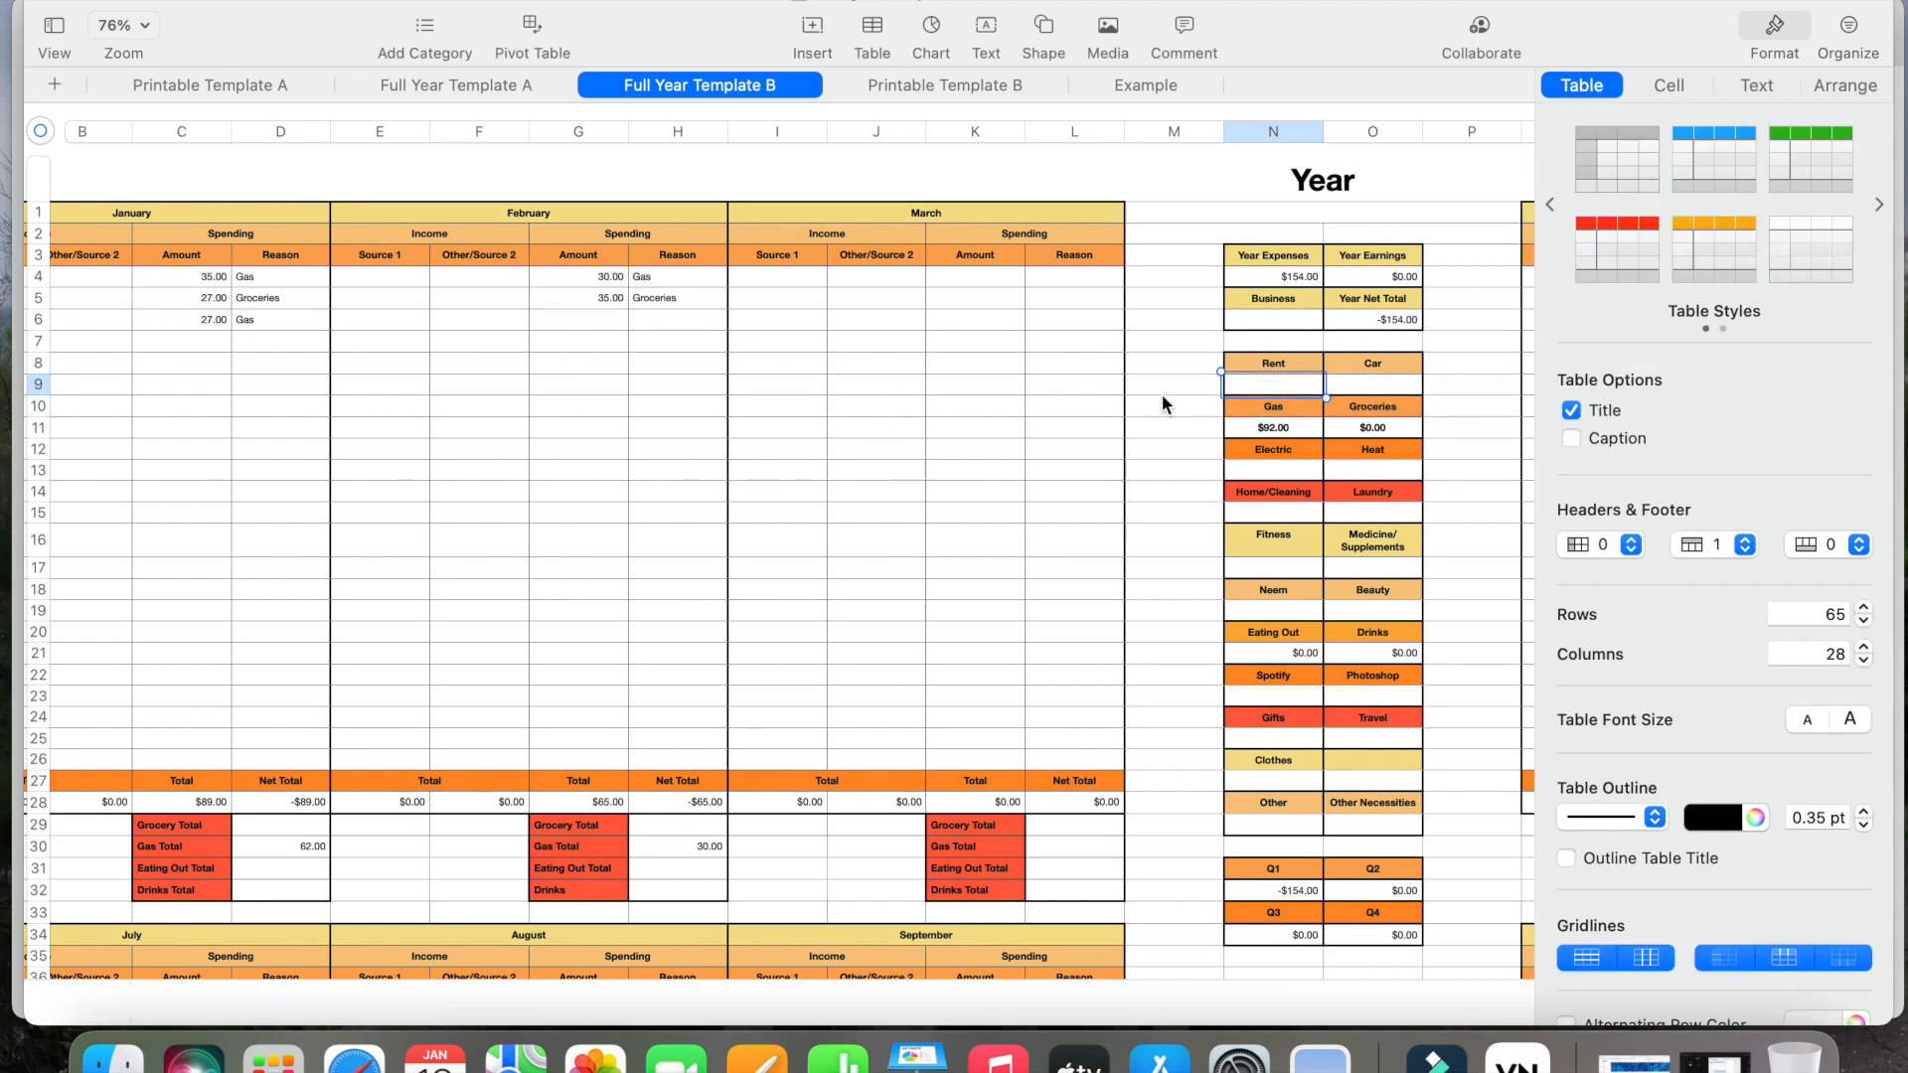
{"action": "left_click", "coordinate": [868, 501]}
- Clear the sample spending amounts and reasons from the February and January blocks
{"action": "scroll", "coordinate": [868, 501], "scroll_direction": "left", "scroll_amount": 3}
{"action": "scroll", "coordinate": [868, 501], "scroll_direction": "left", "scroll_amount": 1}
{"action": "scroll", "coordinate": [868, 500], "scroll_direction": "up", "scroll_amount": 1}
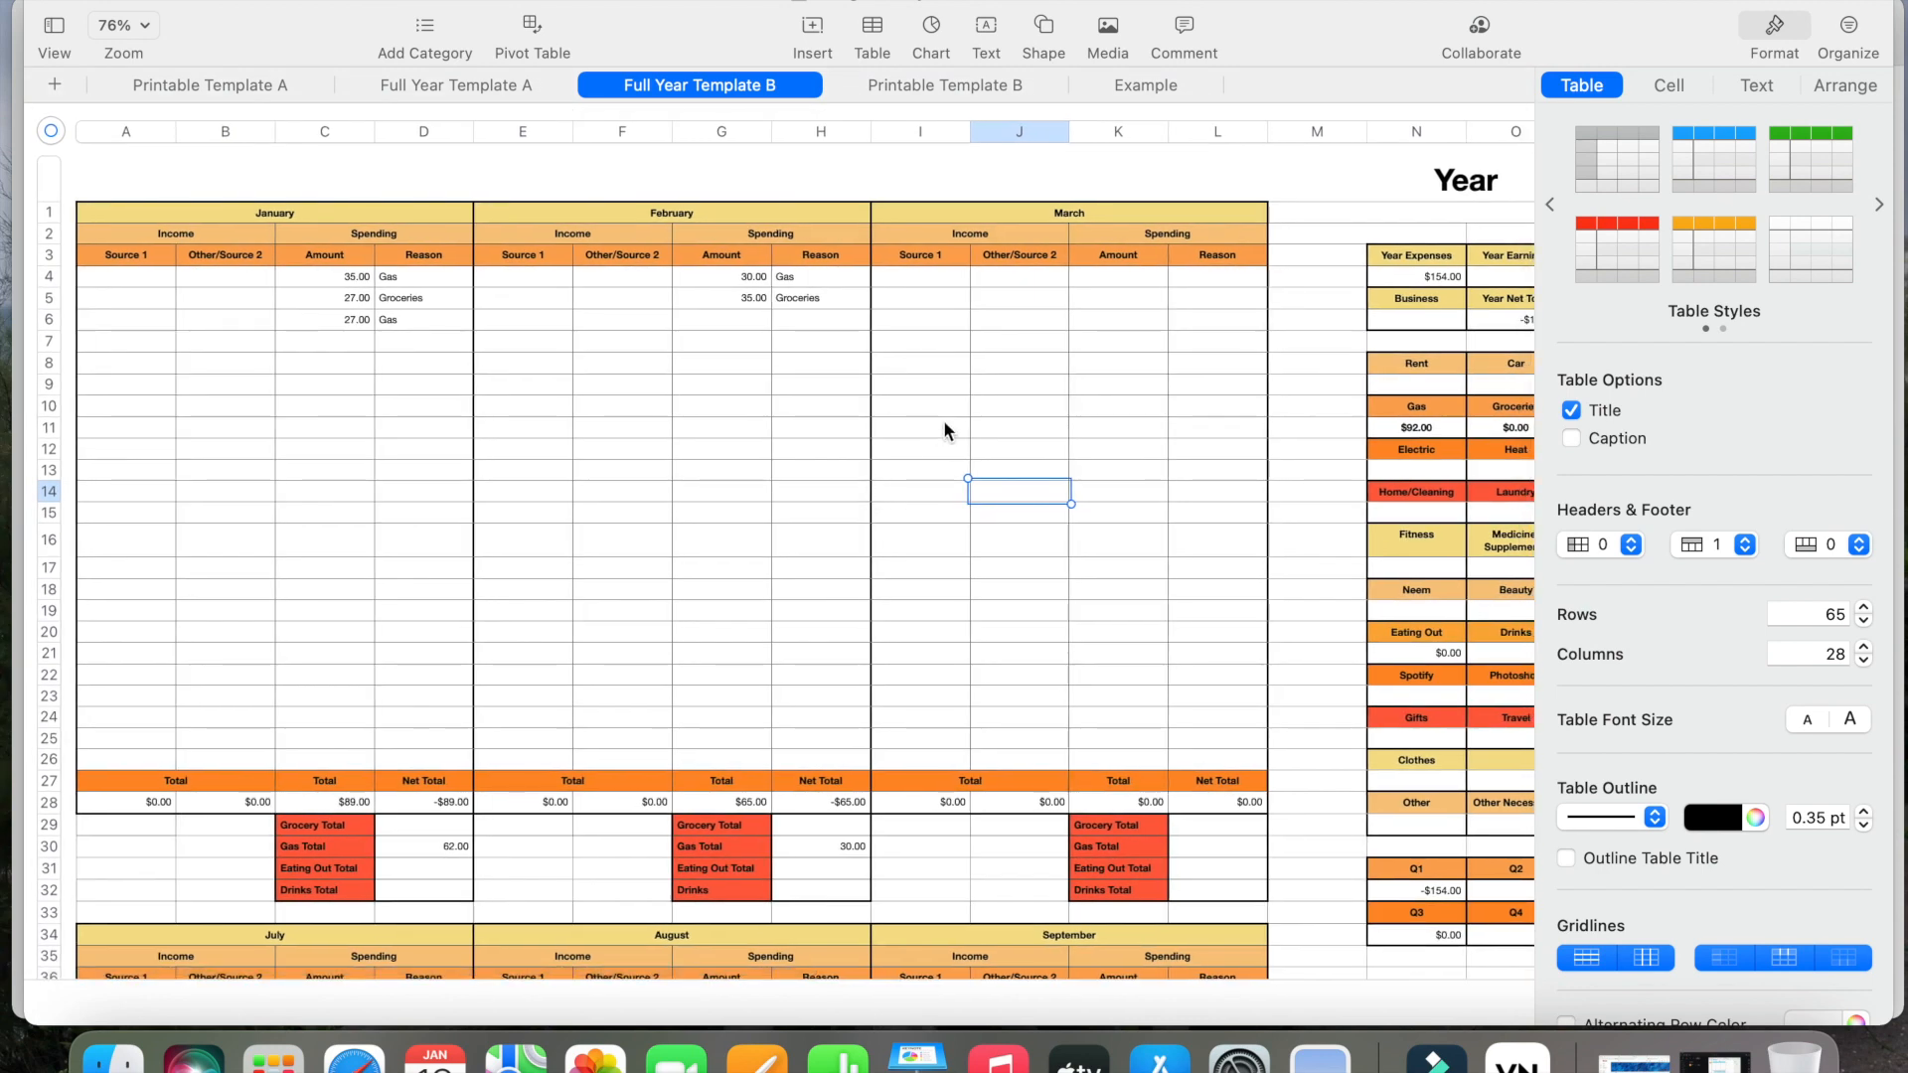
{"action": "left_click_drag", "start_coordinate": [719, 280], "coordinate": [806, 308]}
{"action": "key", "text": "BackSpace"}
{"action": "left_click", "coordinate": [330, 281]}
{"action": "left_click_drag", "start_coordinate": [330, 285], "coordinate": [421, 388]}
{"action": "key", "text": "BackSpace"}
- Delete the Gas Total formulas for January in D30 and February in H30
{"action": "left_click", "coordinate": [455, 849]}
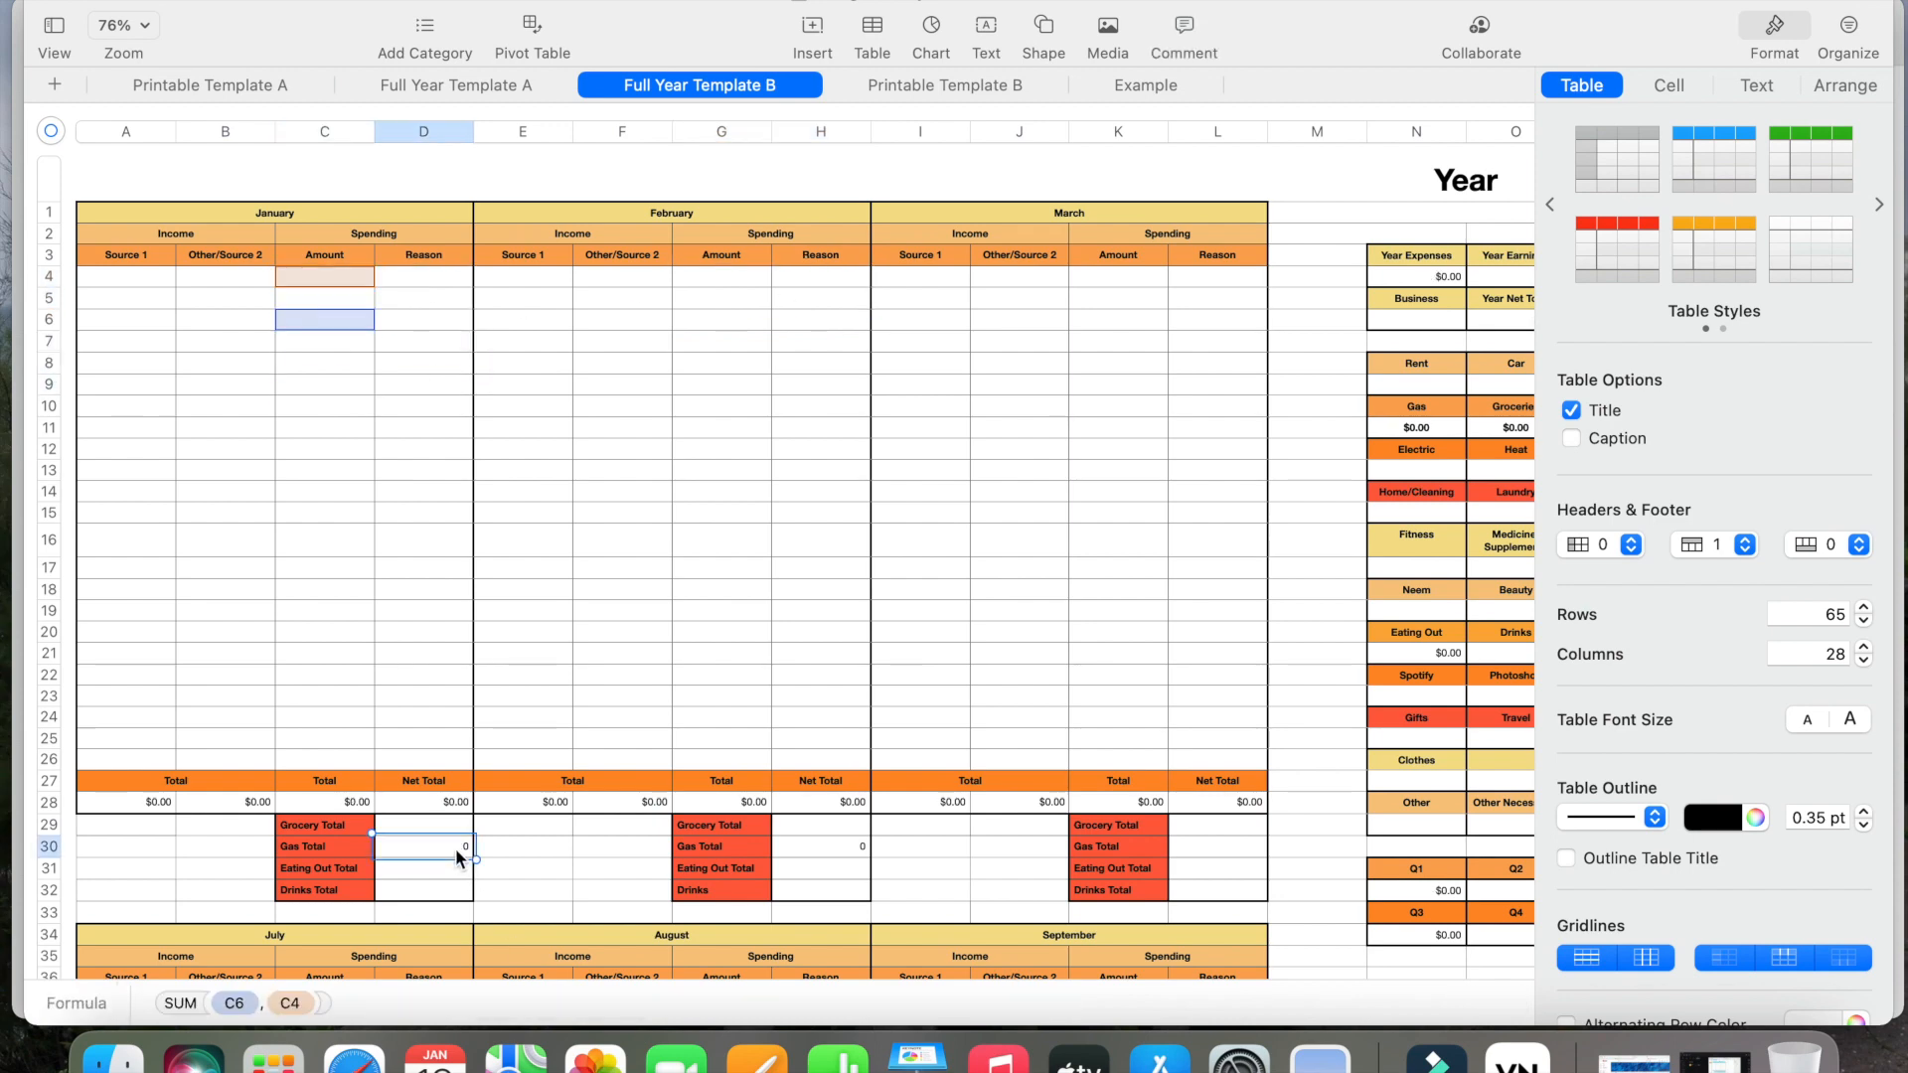
{"action": "key", "text": "BackSpace"}
{"action": "left_click", "coordinate": [867, 843]}
{"action": "key", "text": "BackSpace"}
- Examine the full-year layout and the Q1 to Q4 totals block below the yearly breakdown
{"action": "scroll", "coordinate": [1048, 616], "scroll_direction": "right", "scroll_amount": 5}
{"action": "scroll", "coordinate": [1048, 626], "scroll_direction": "down", "scroll_amount": 5}
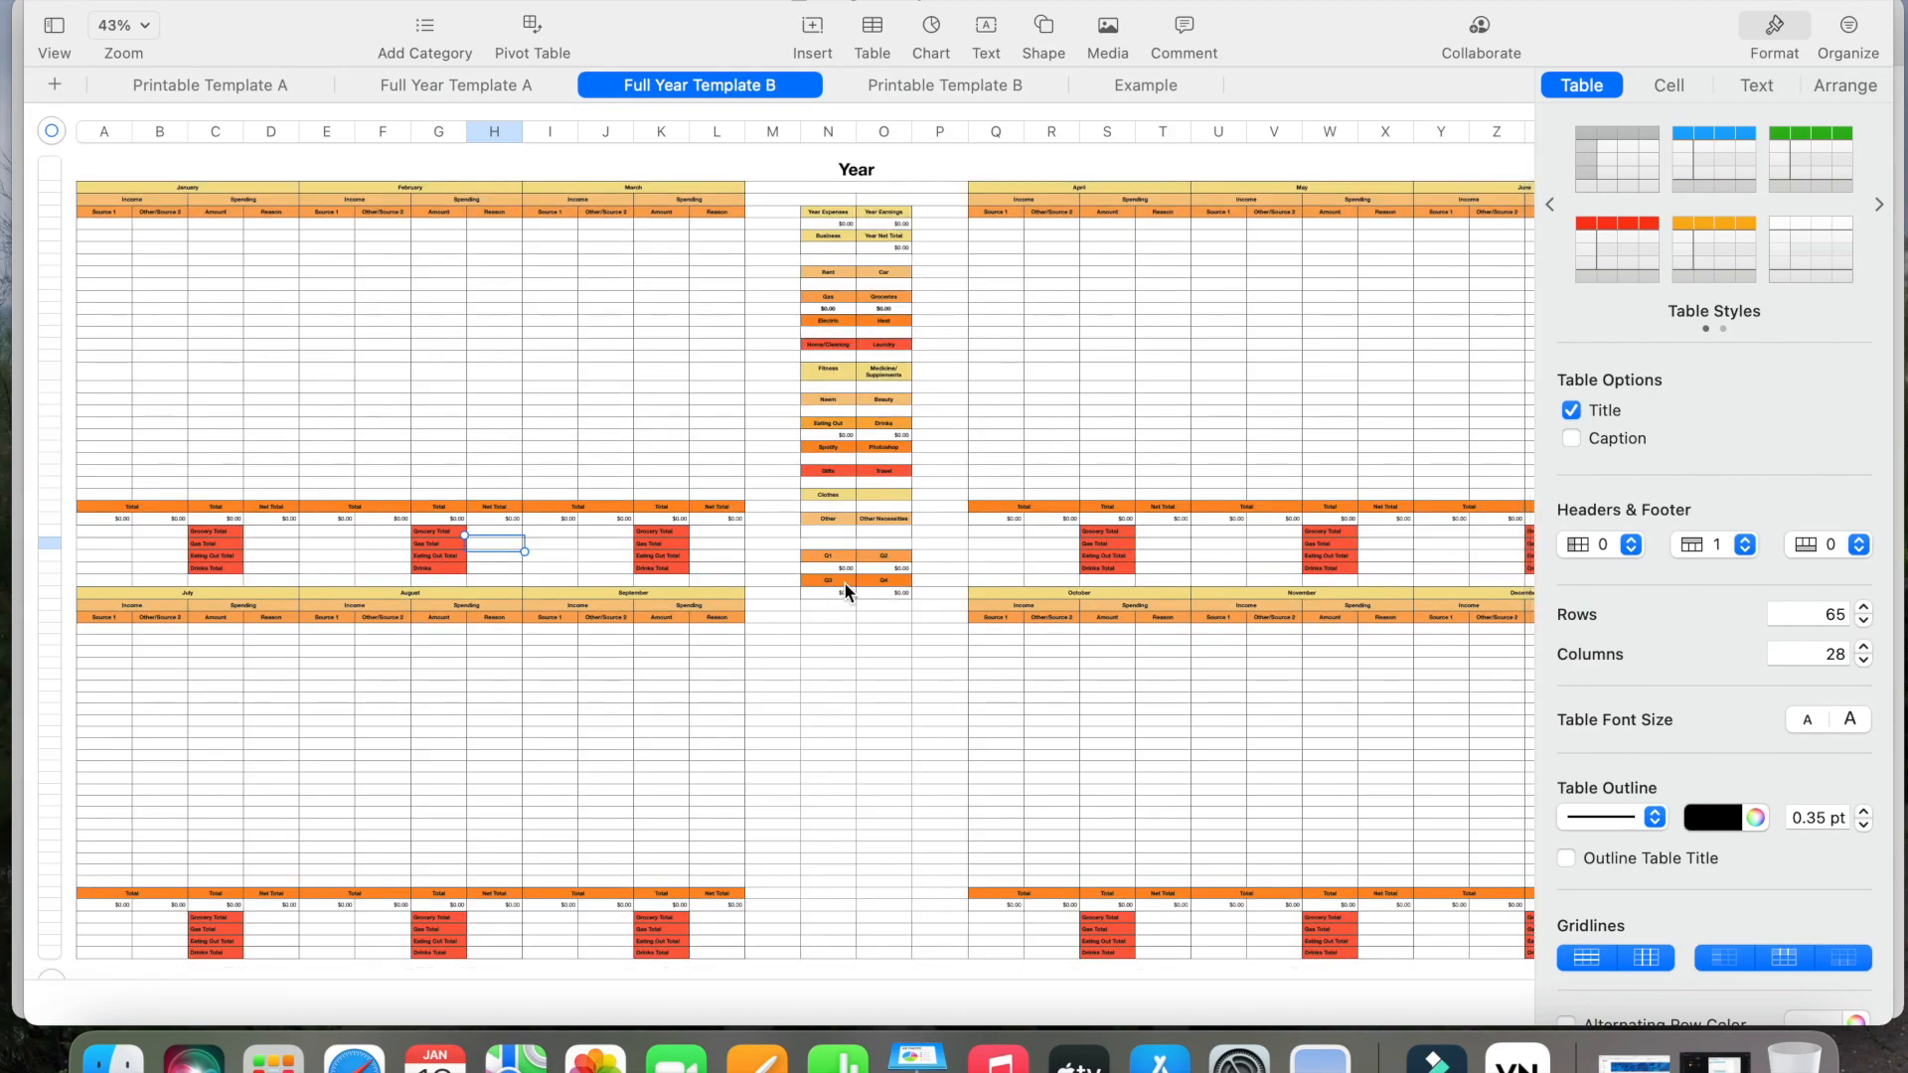
{"action": "scroll", "coordinate": [845, 587], "scroll_direction": "up", "scroll_amount": 5}
{"action": "scroll", "coordinate": [845, 584], "scroll_direction": "up", "scroll_amount": 1}
{"action": "scroll", "coordinate": [758, 652], "scroll_direction": "left", "scroll_amount": 3}
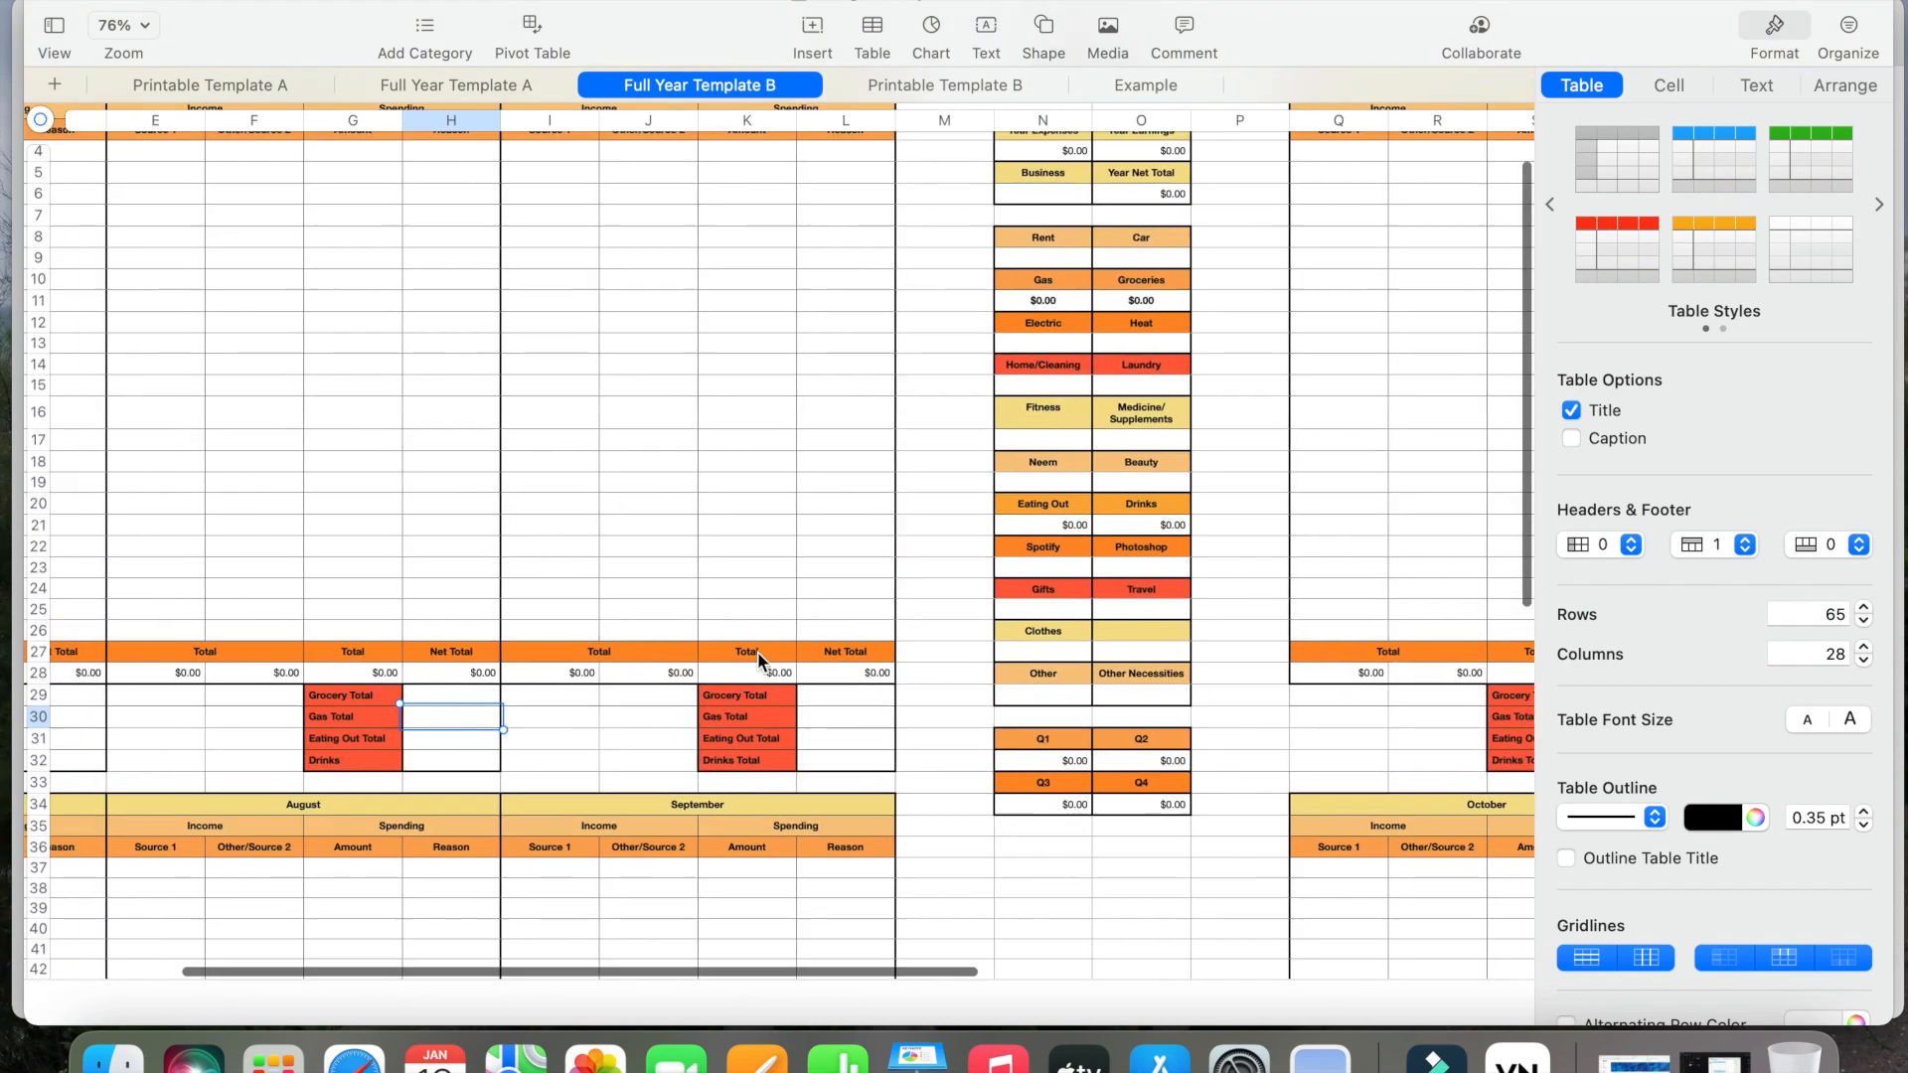
{"action": "left_click_drag", "start_coordinate": [1061, 736], "coordinate": [1165, 817]}
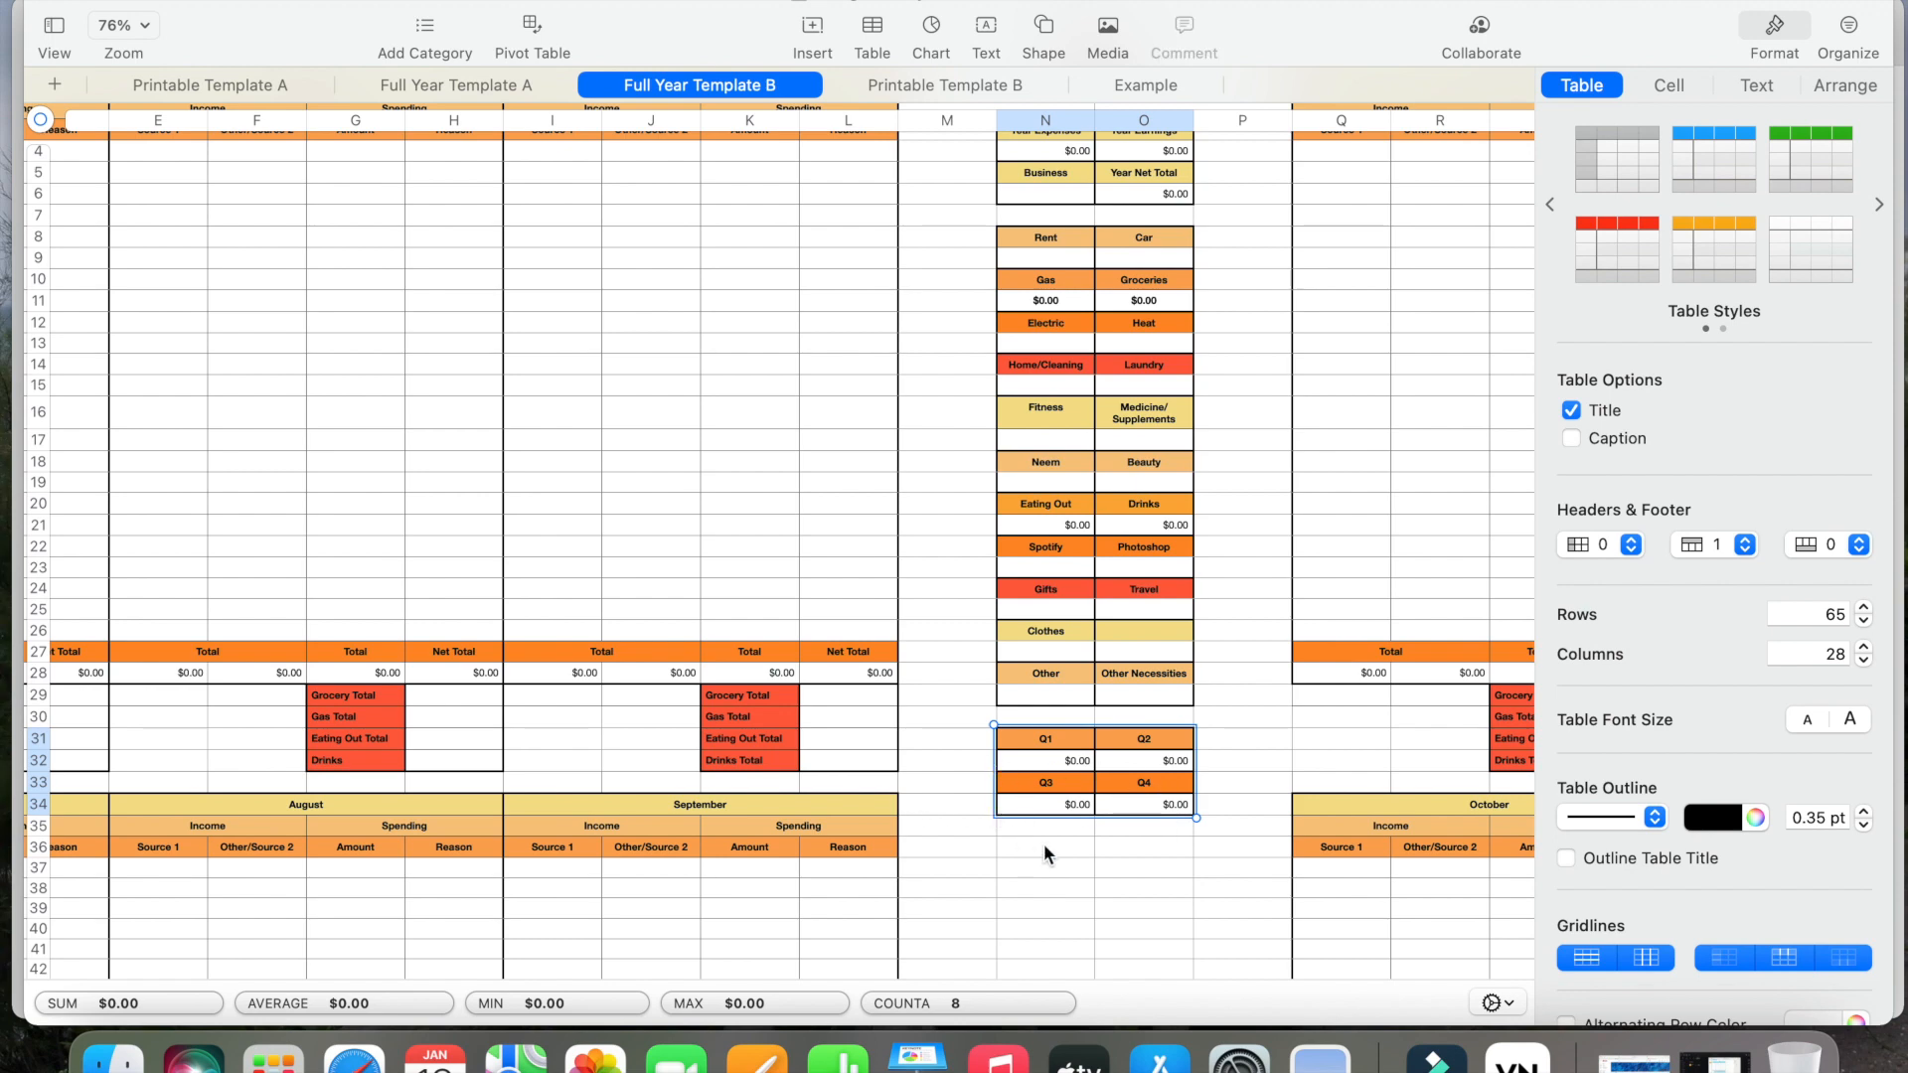
- Examine the Q1 to Q4 block and the April to June and October to December month blocks in the full-year layout
{"action": "left_click", "coordinate": [935, 763]}
{"action": "scroll", "coordinate": [935, 758], "scroll_direction": "down", "scroll_amount": 5}
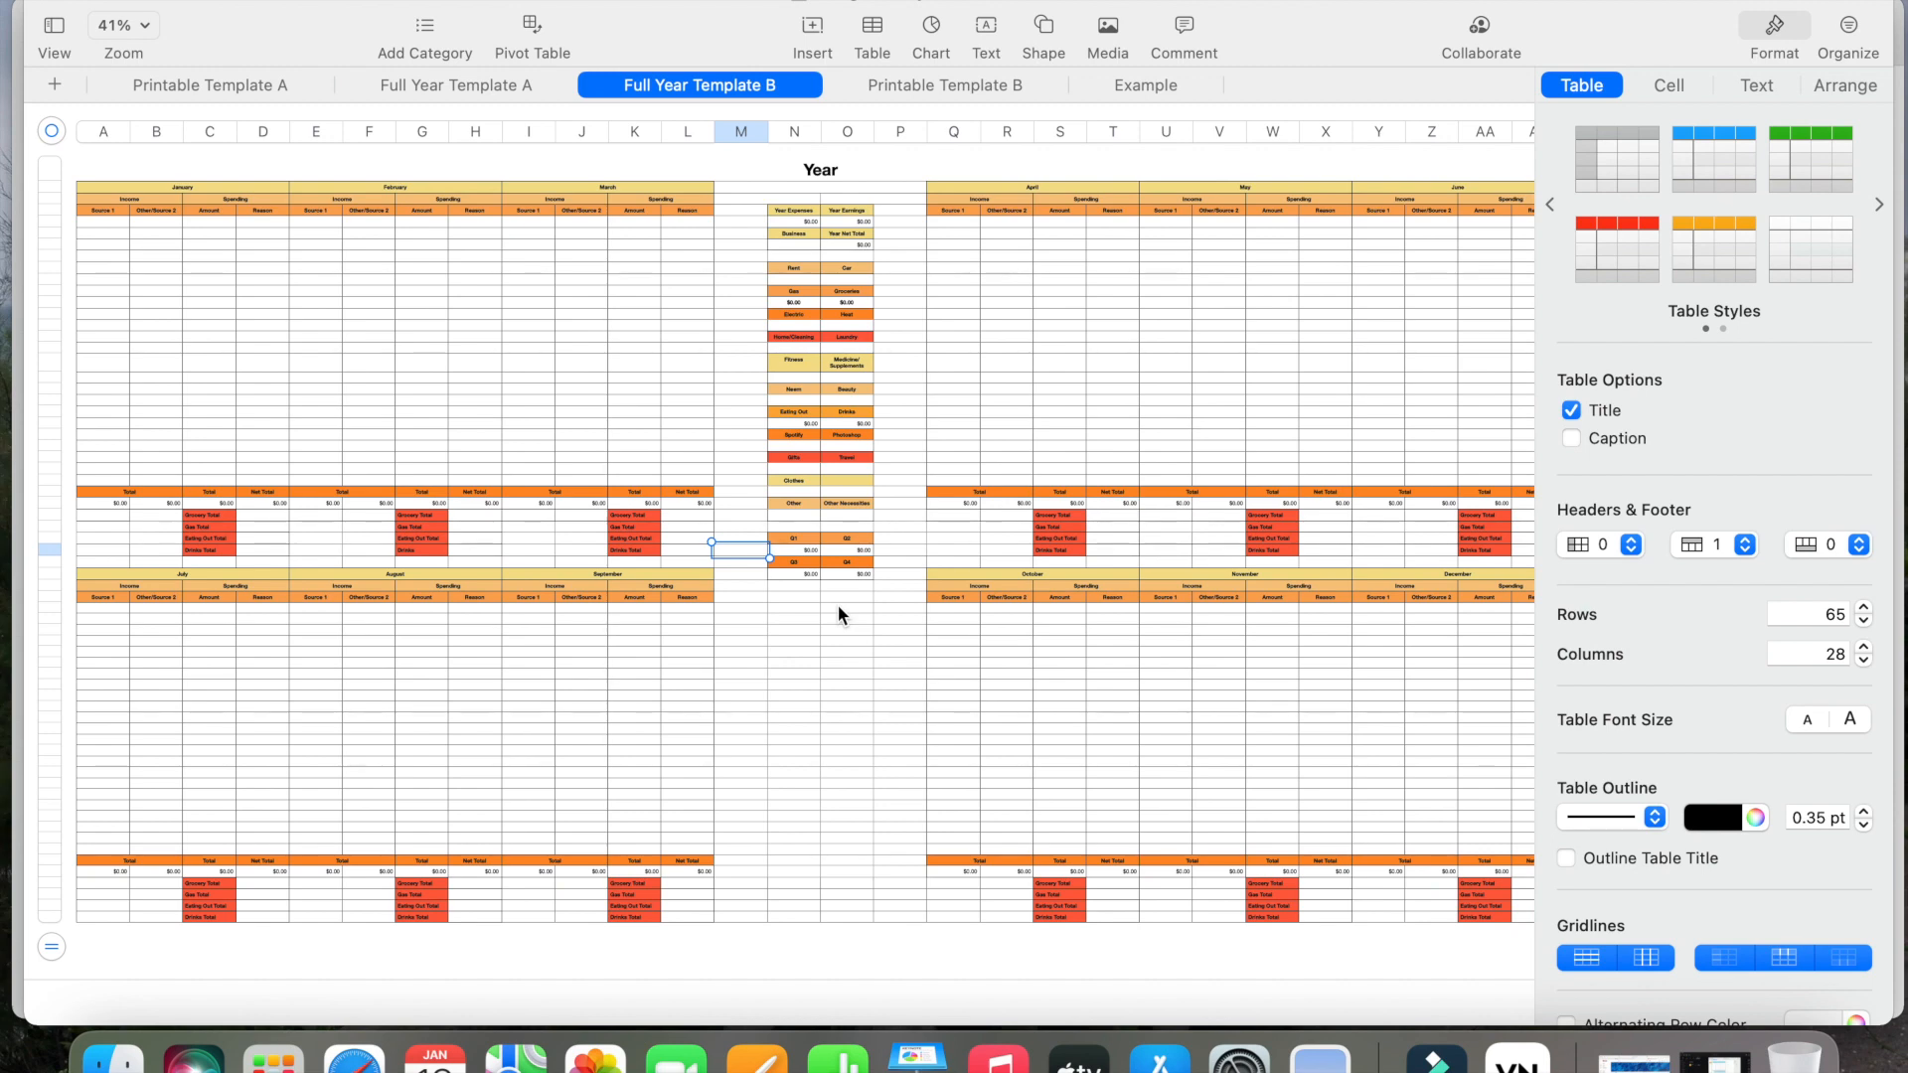
{"action": "left_click_drag", "start_coordinate": [790, 539], "coordinate": [857, 580]}
{"action": "left_click_drag", "start_coordinate": [939, 693], "coordinate": [1488, 732]}
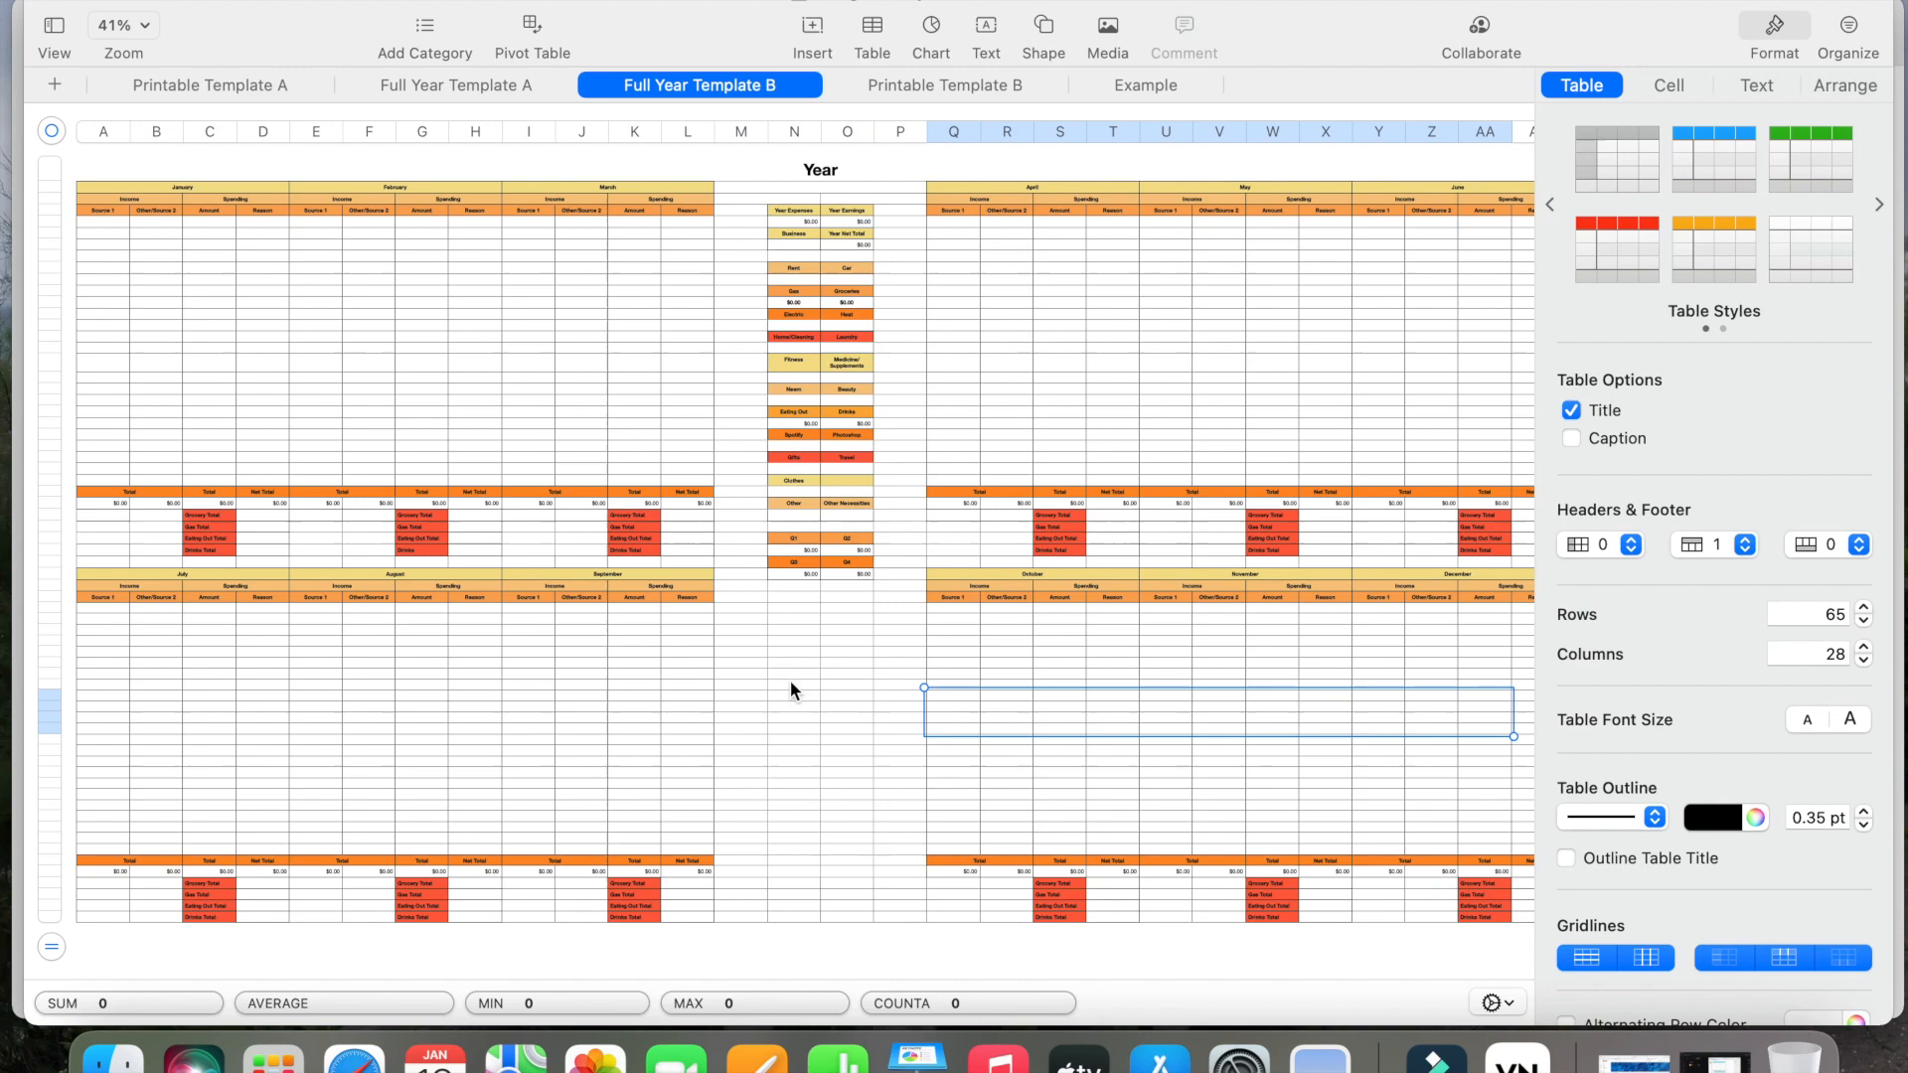
{"action": "left_click_drag", "start_coordinate": [939, 346], "coordinate": [1369, 368]}
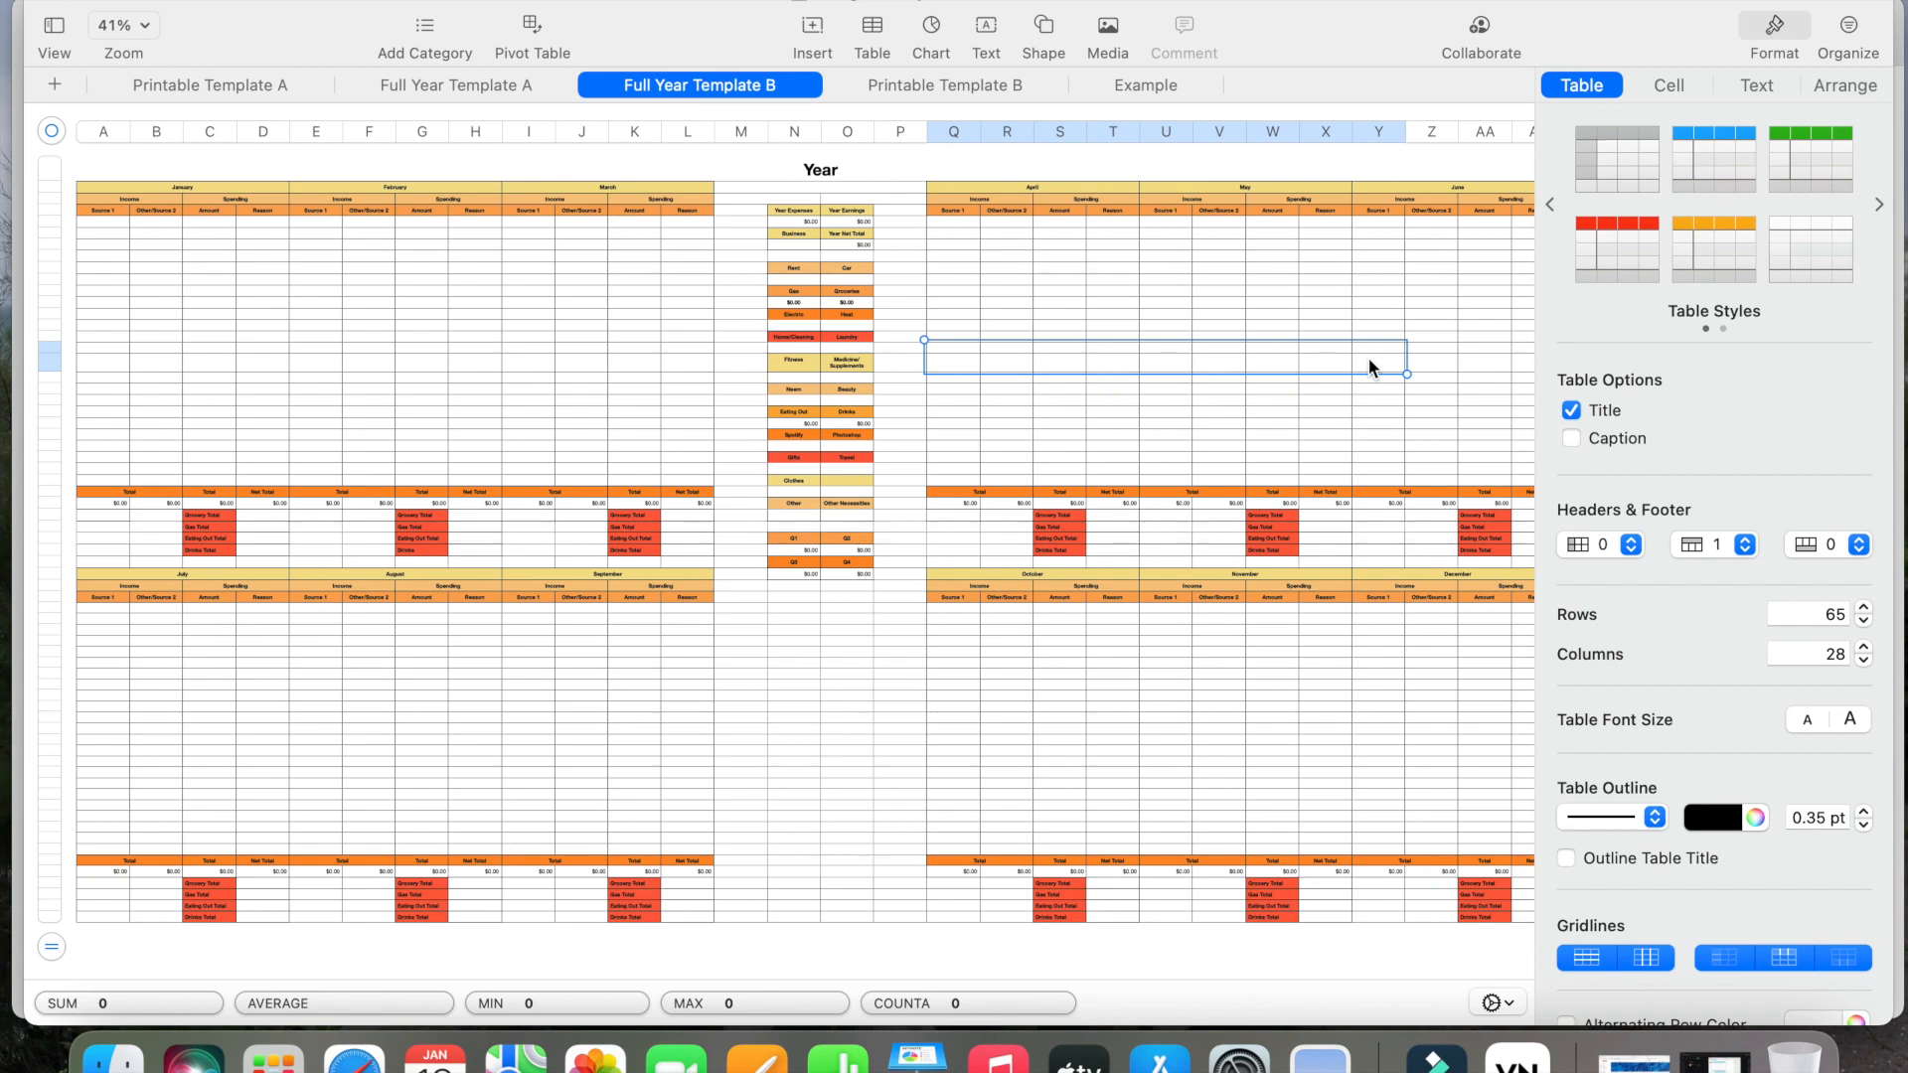
{"action": "left_click", "coordinate": [878, 687]}
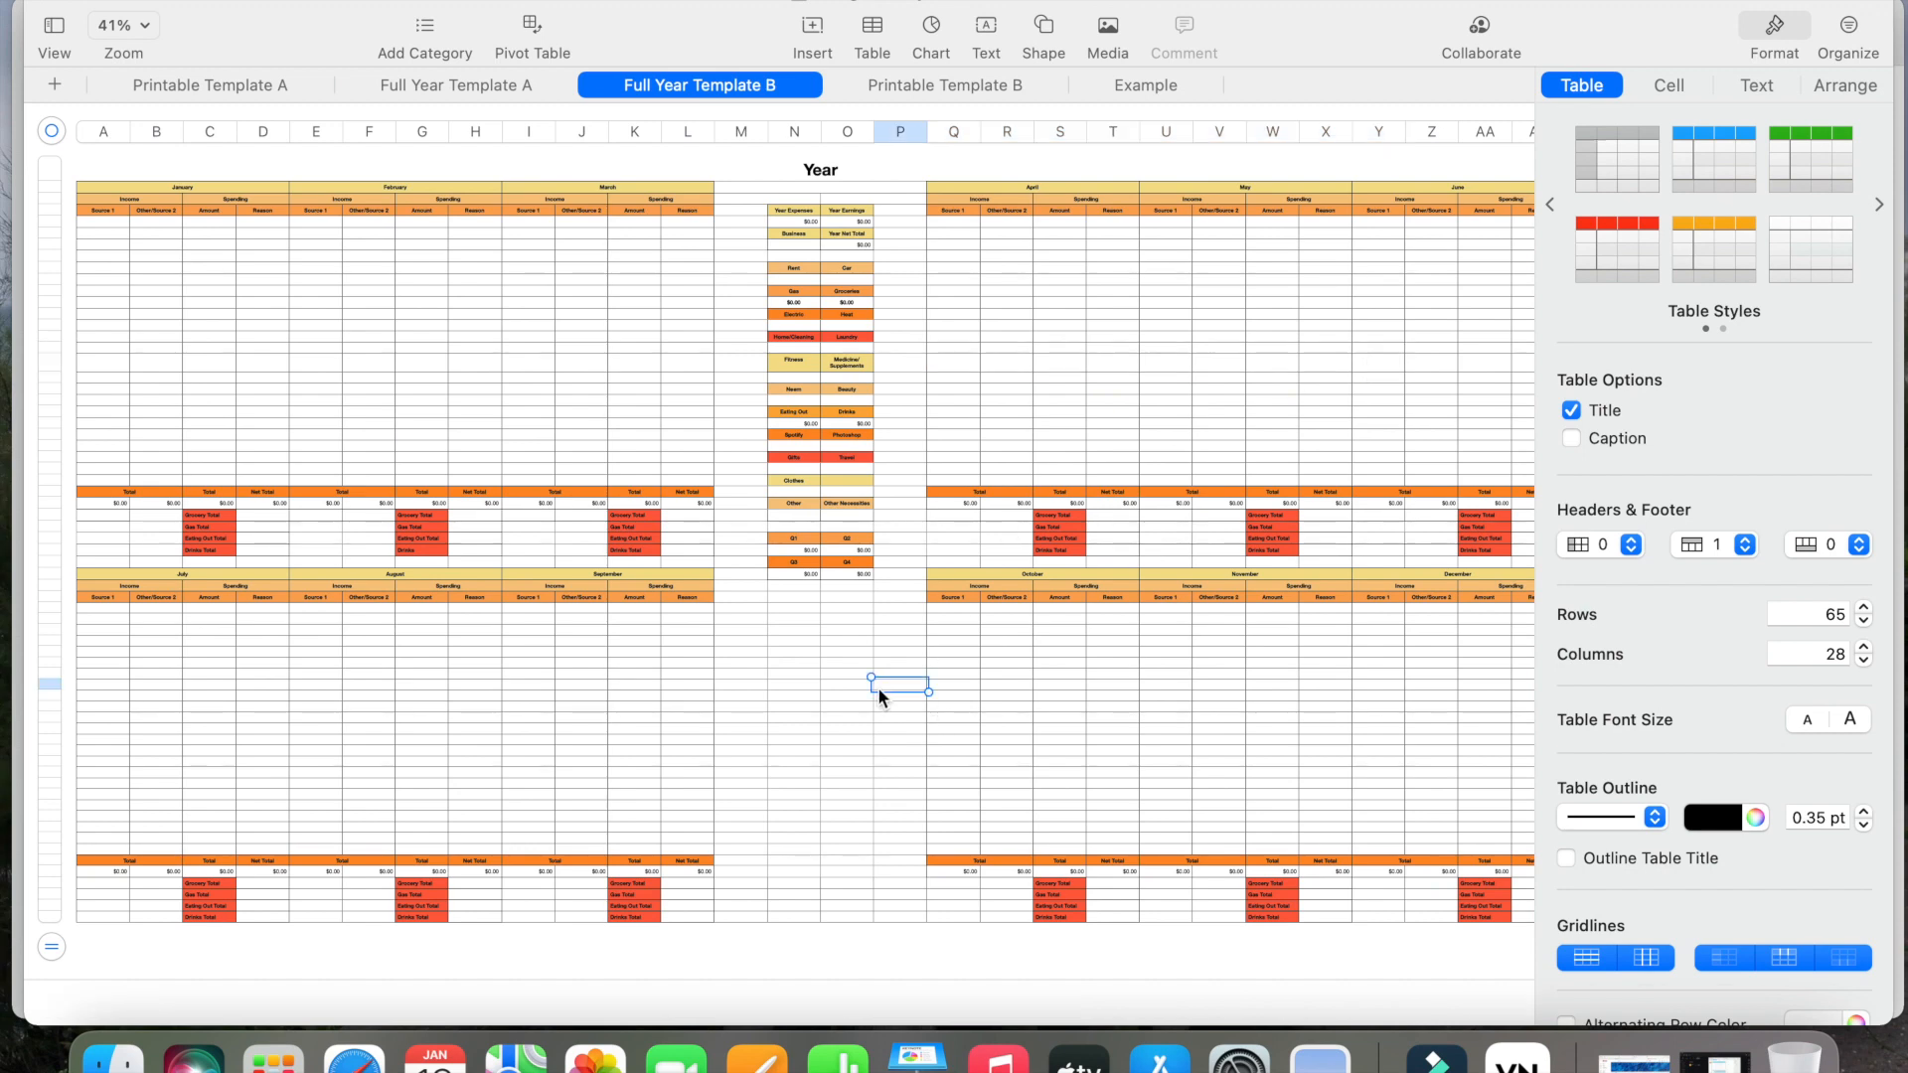
- Inspect the SUM formulas behind the Q1, Q2, Q3 and Q4 totals in the yearly block
{"action": "left_click", "coordinate": [789, 548]}
{"action": "left_click", "coordinate": [848, 551]}
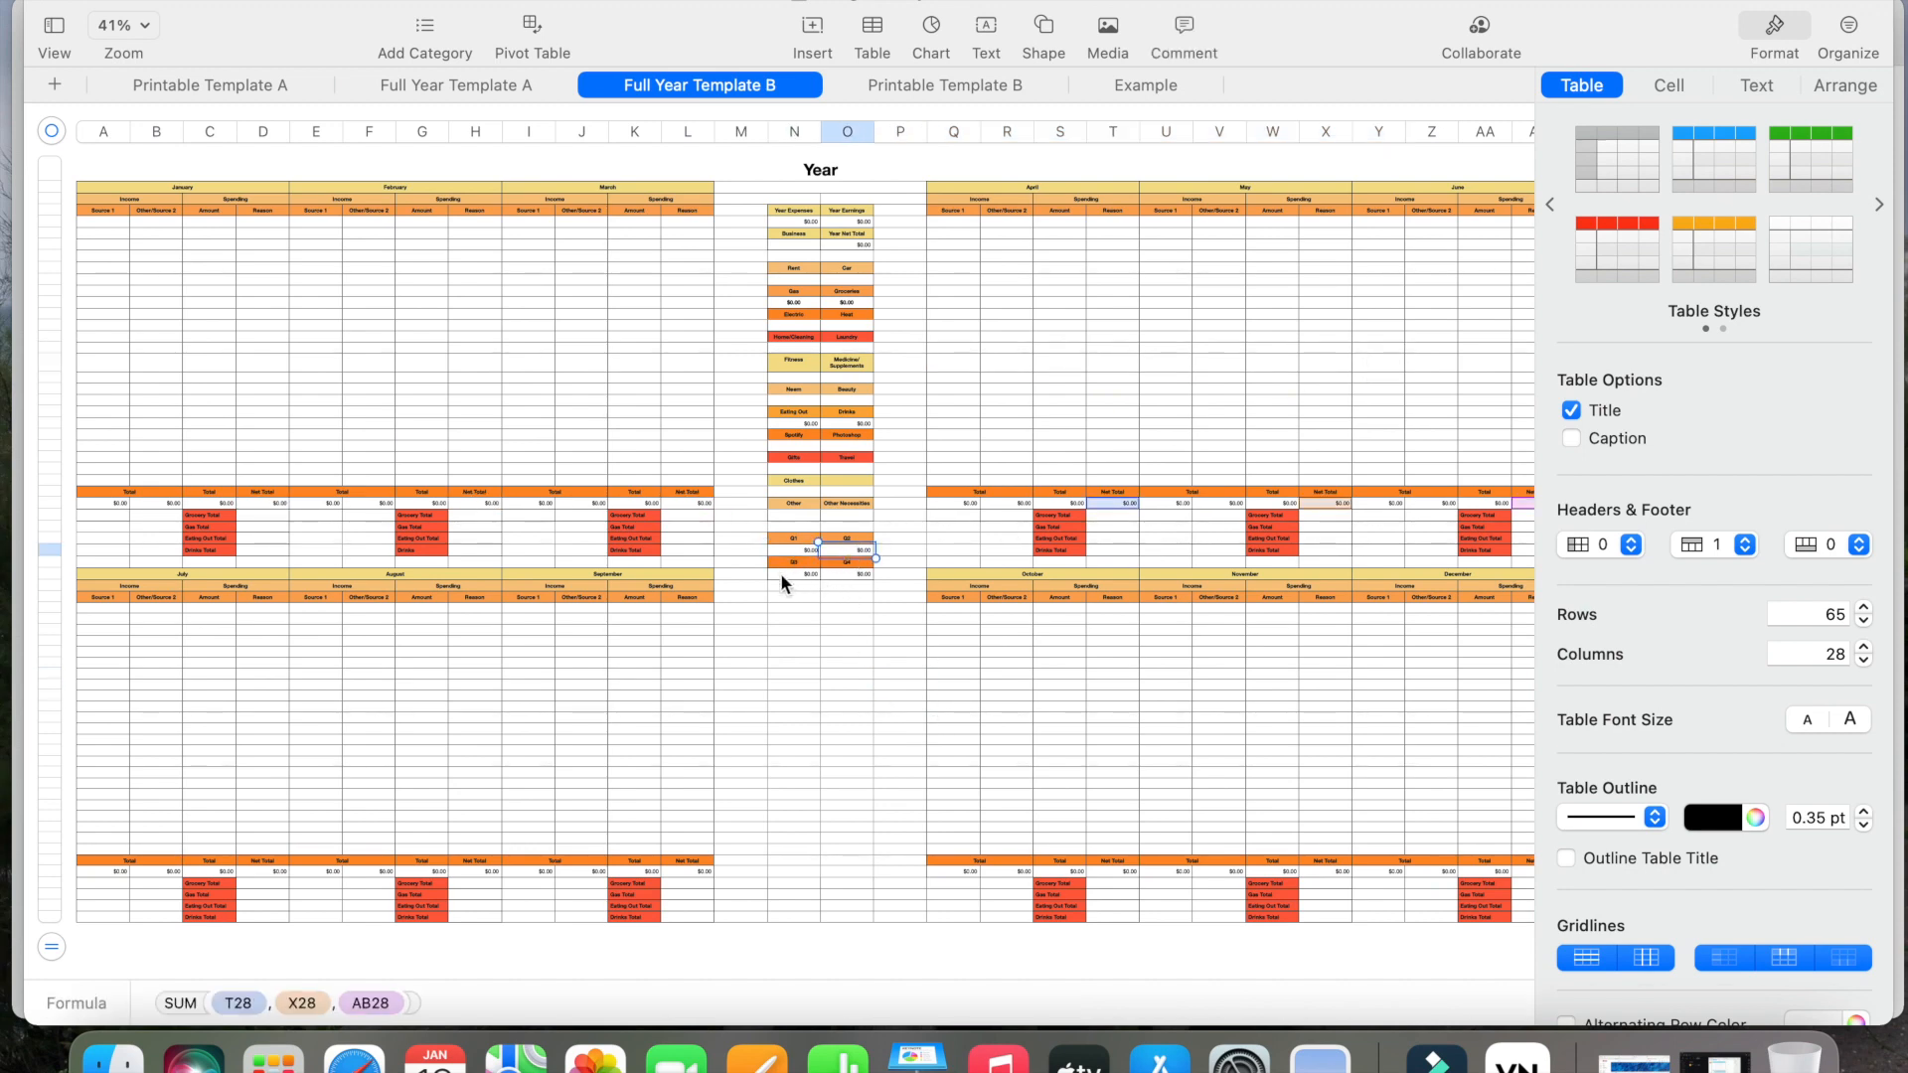
{"action": "left_click", "coordinate": [785, 575]}
{"action": "left_click", "coordinate": [860, 574]}
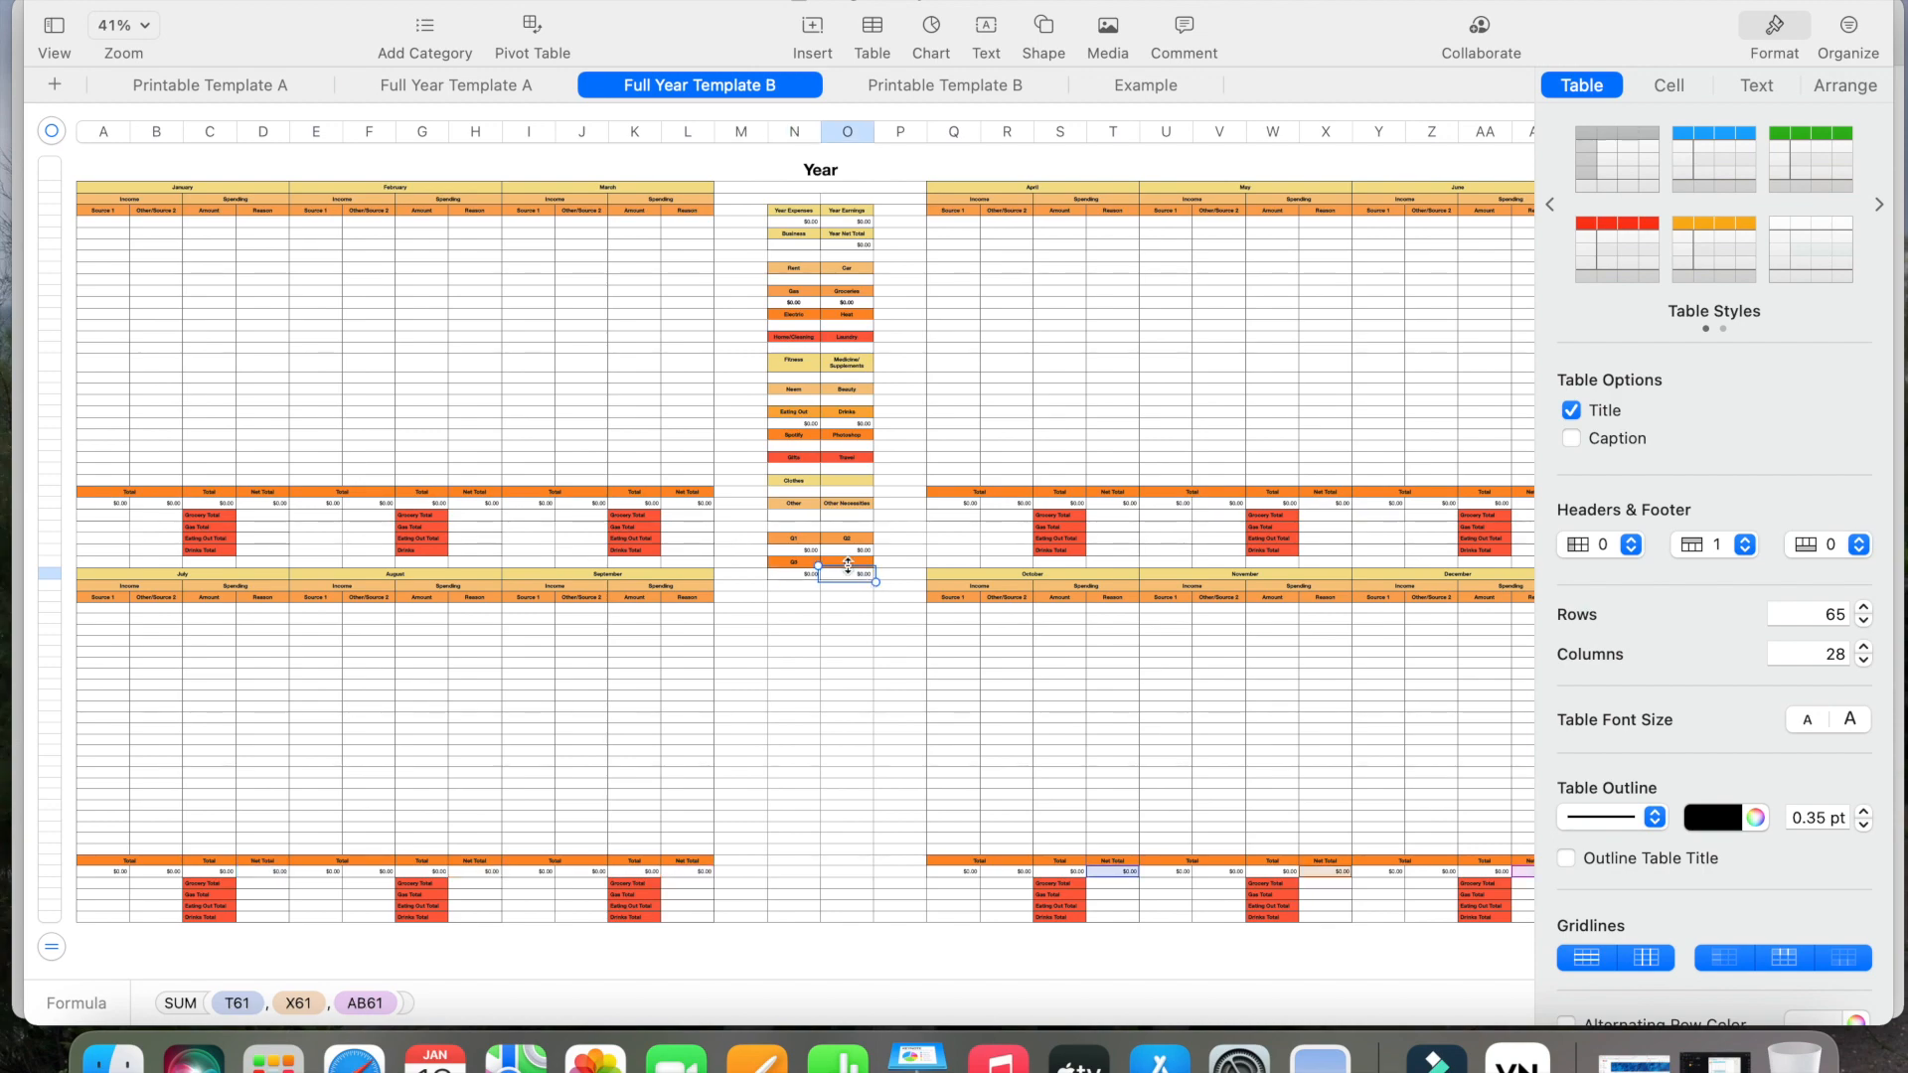
{"action": "scroll", "coordinate": [847, 564], "scroll_direction": "up", "scroll_amount": 5}
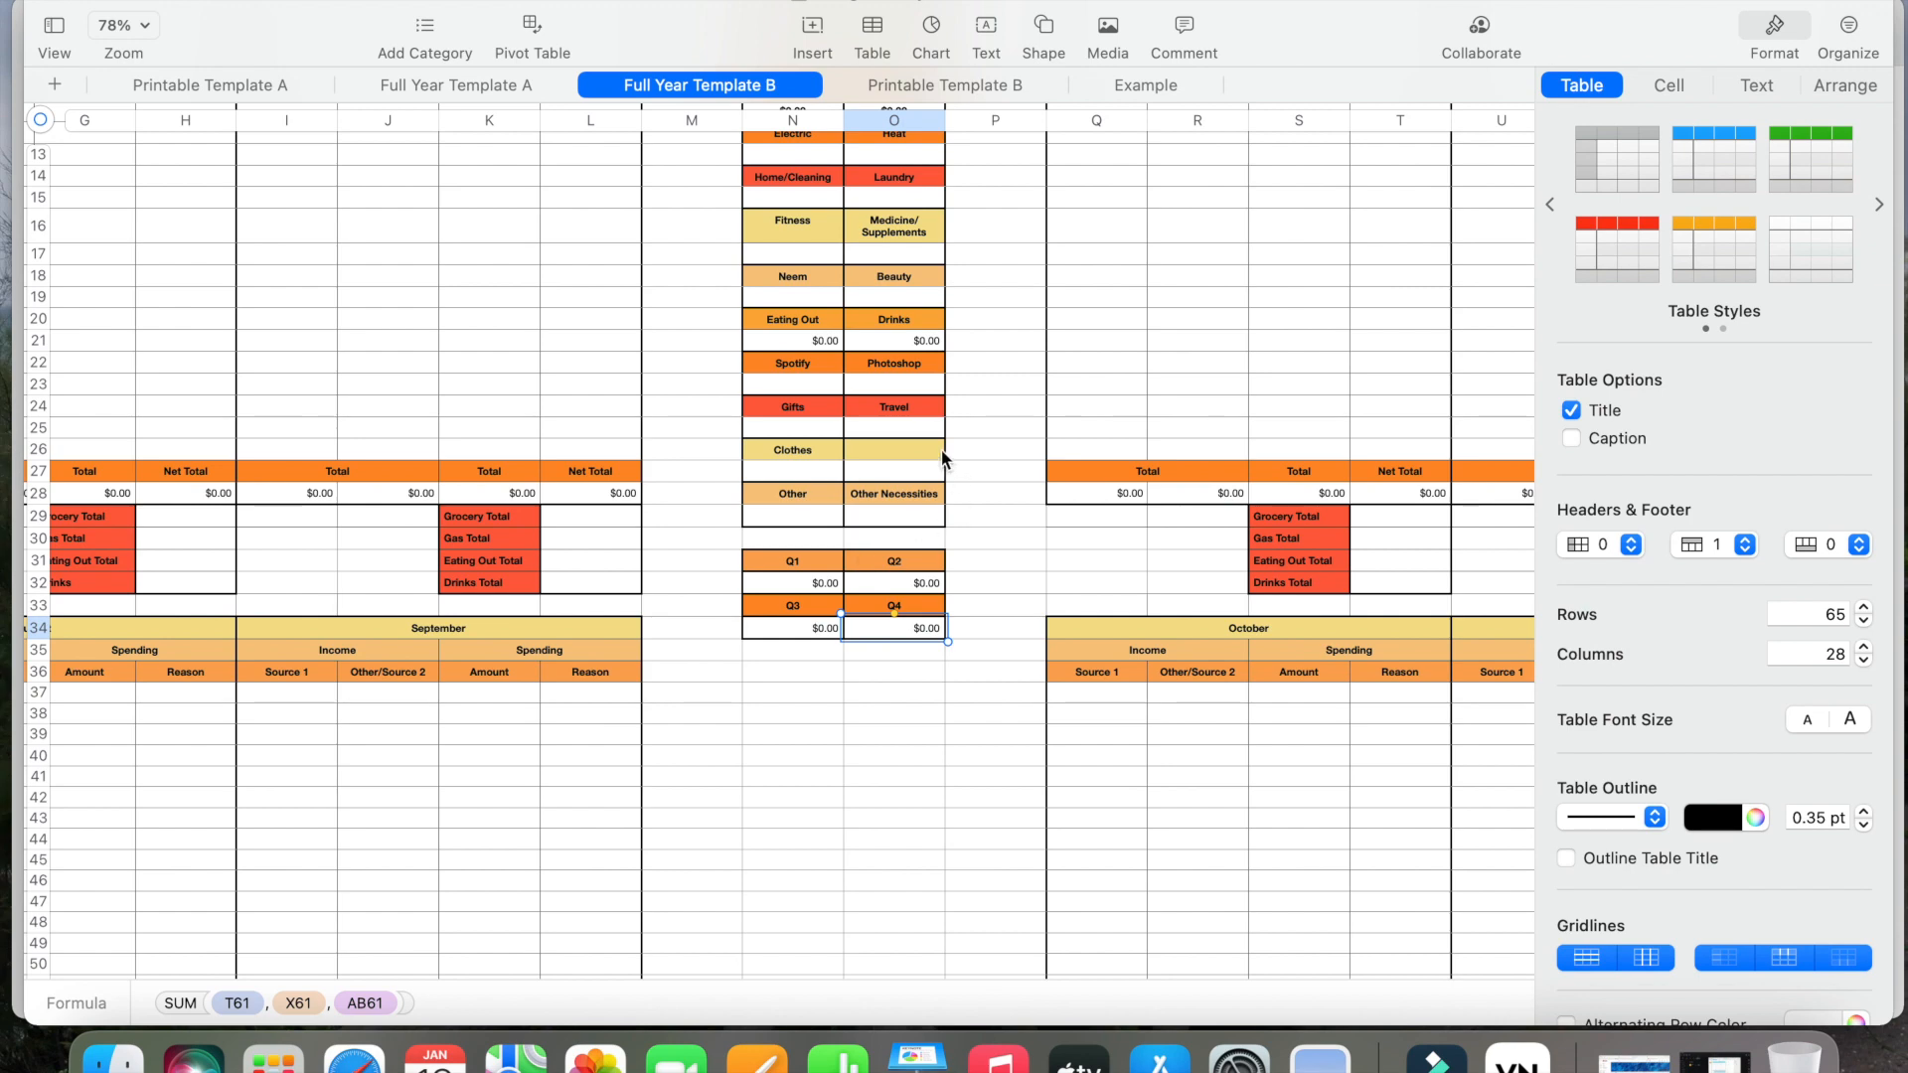
{"action": "left_click", "coordinate": [820, 583]}
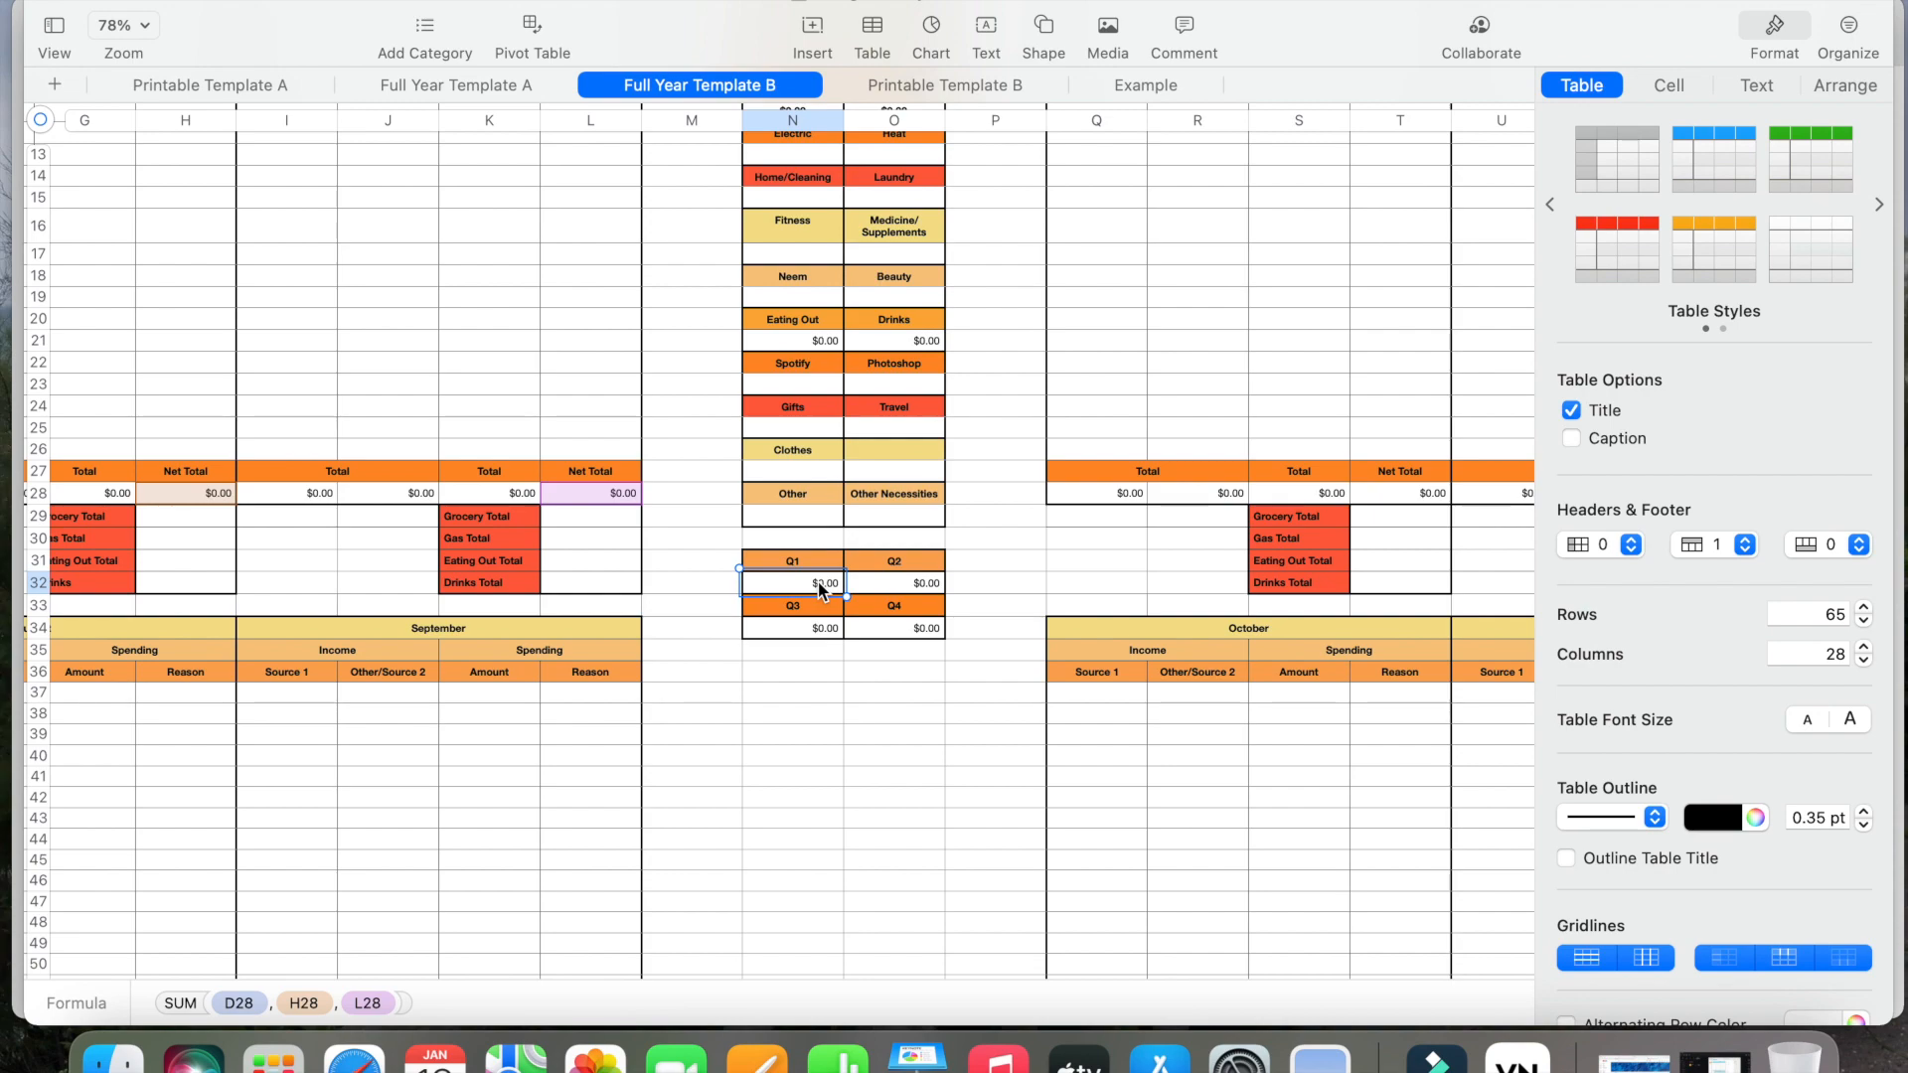
{"action": "scroll", "coordinate": [687, 646], "scroll_direction": "down", "scroll_amount": 5}
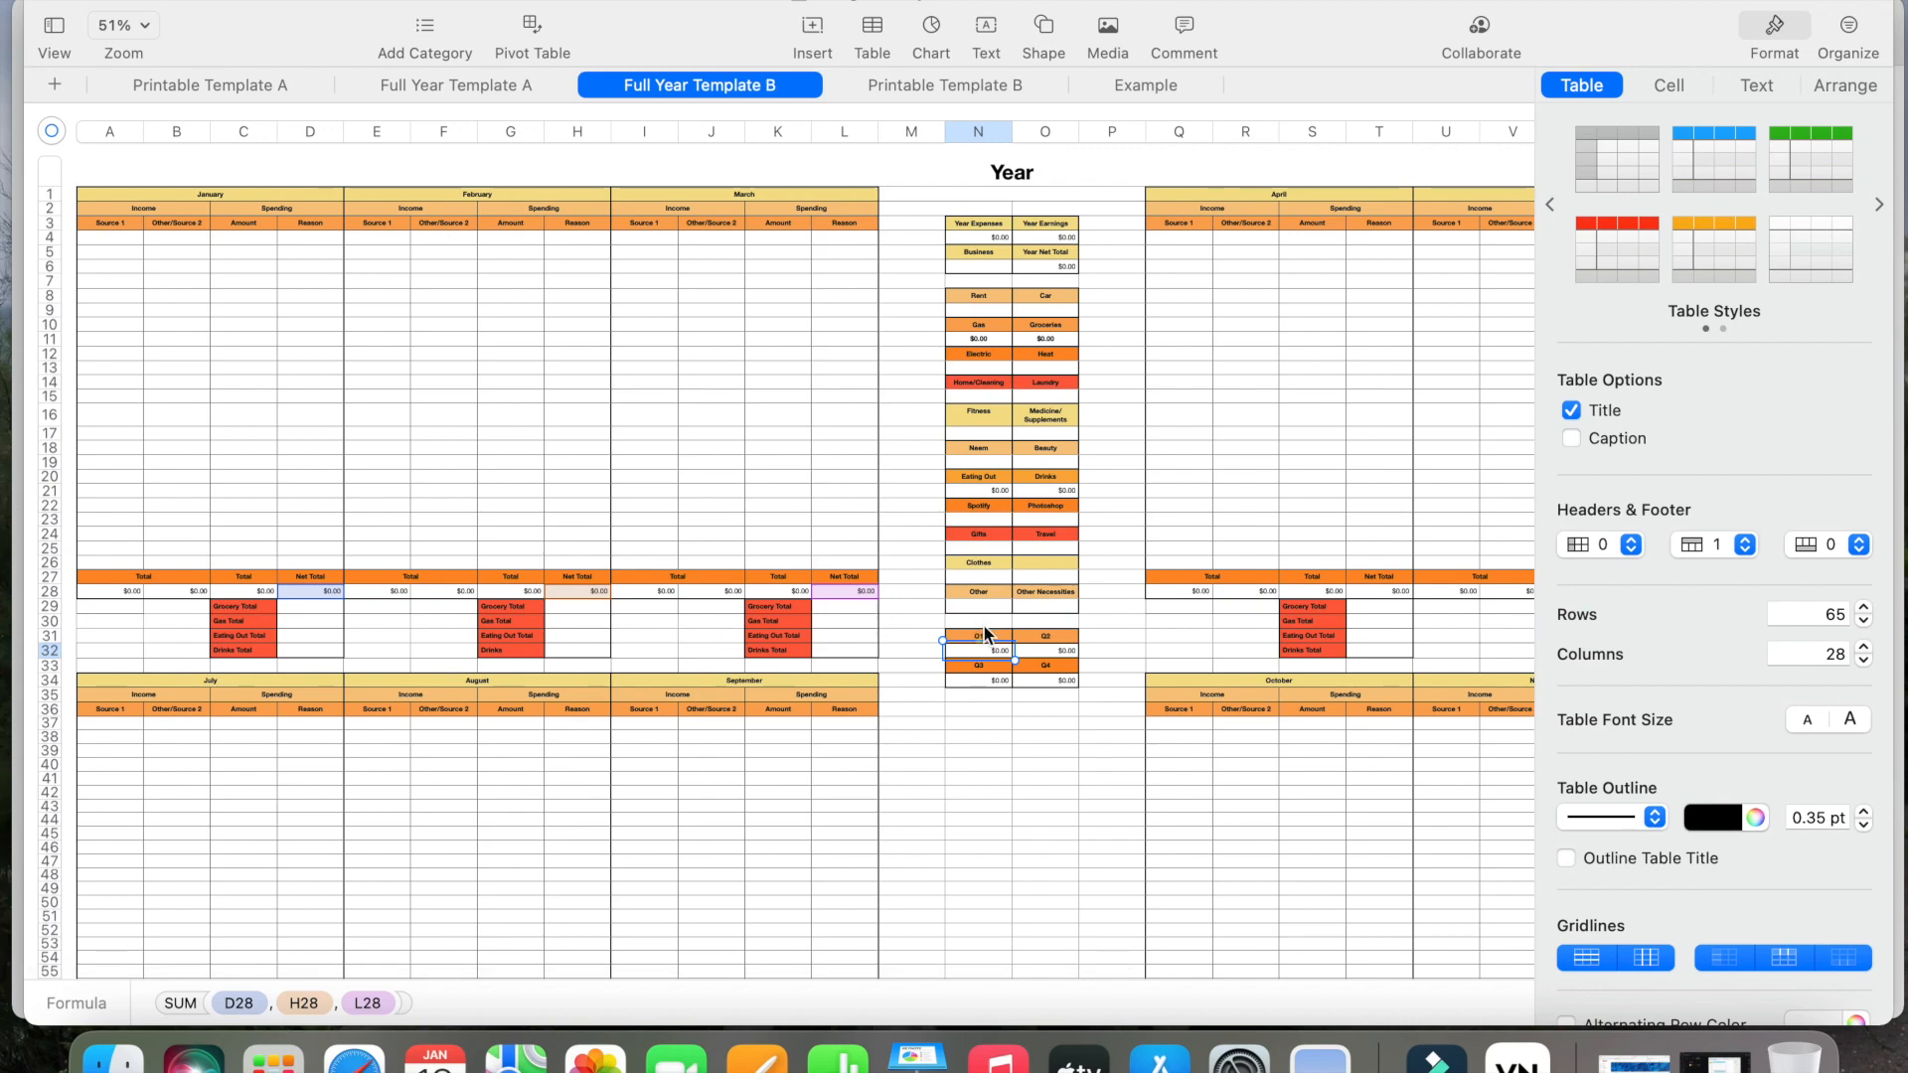
{"action": "left_click", "coordinate": [1052, 656]}
{"action": "left_click", "coordinate": [986, 682]}
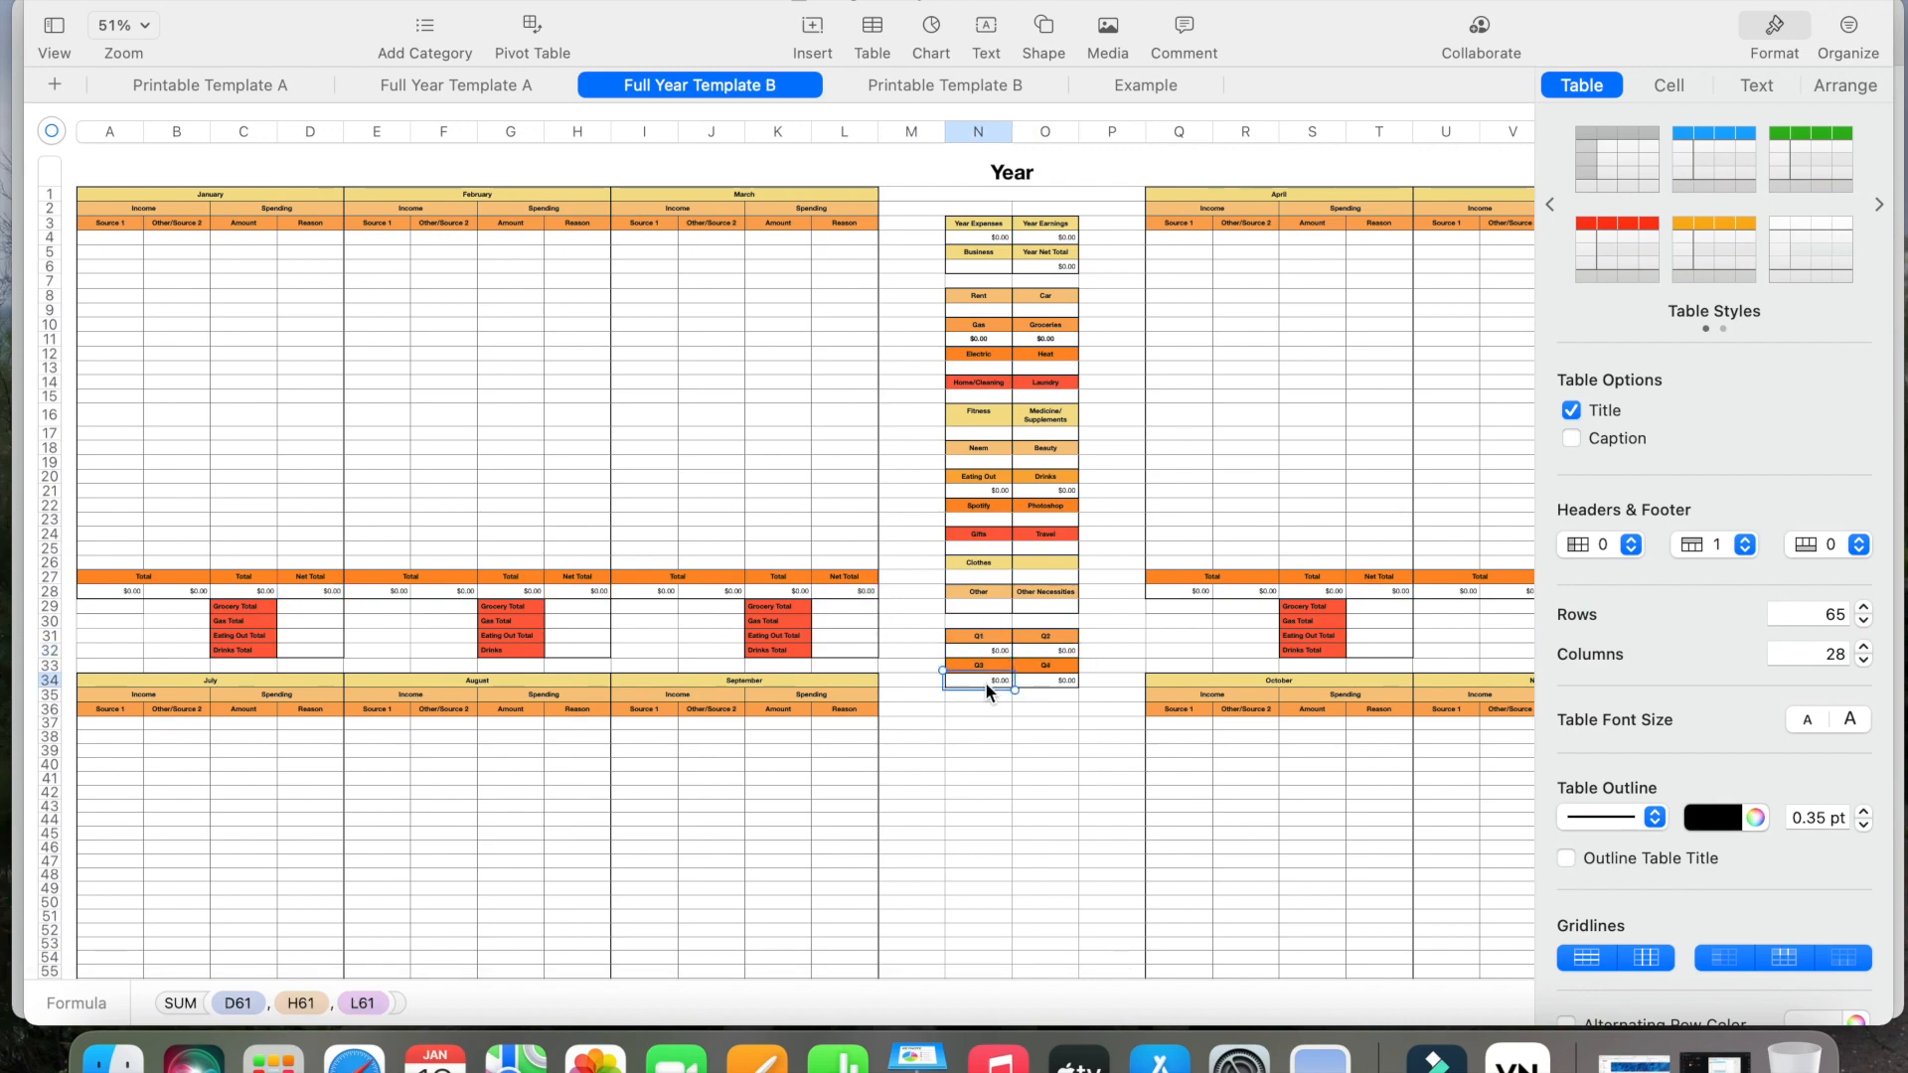
{"action": "left_click", "coordinate": [1045, 683]}
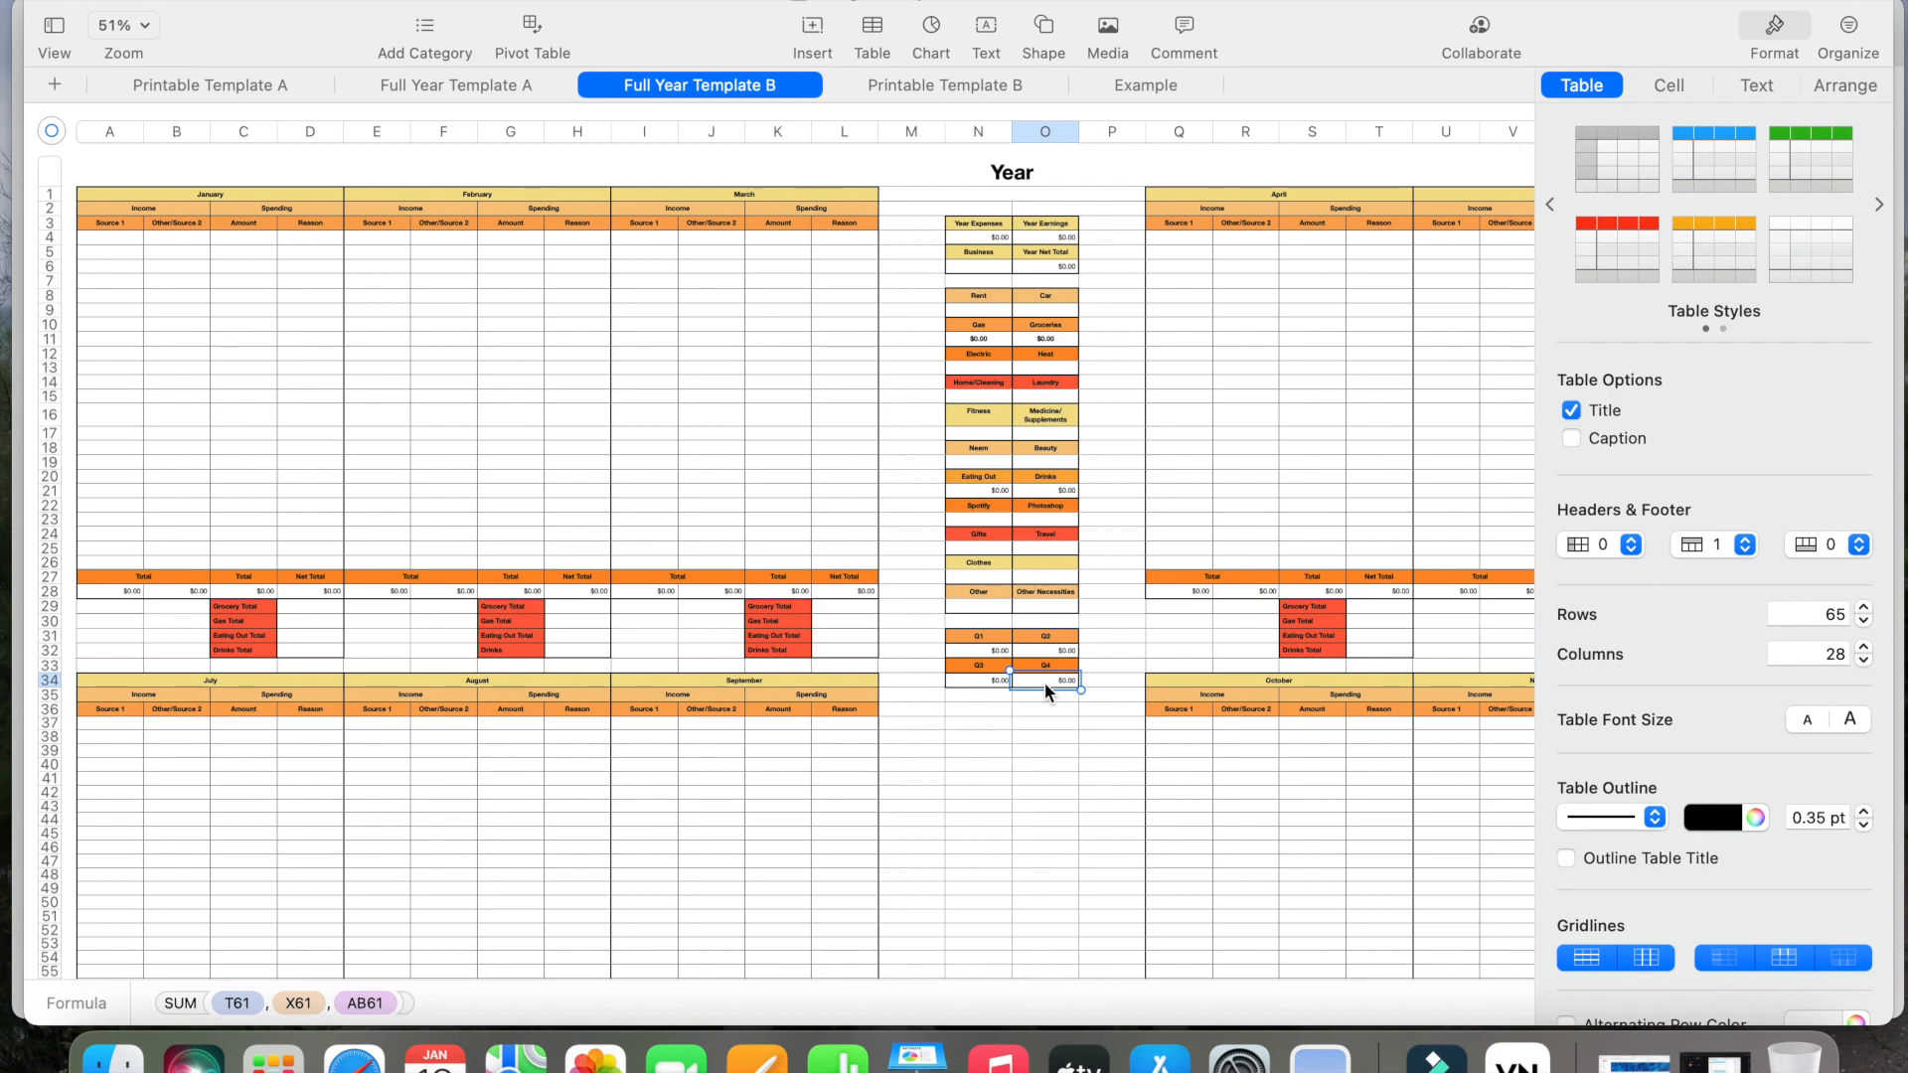
{"action": "scroll", "coordinate": [1040, 511], "scroll_direction": "right", "scroll_amount": 1}
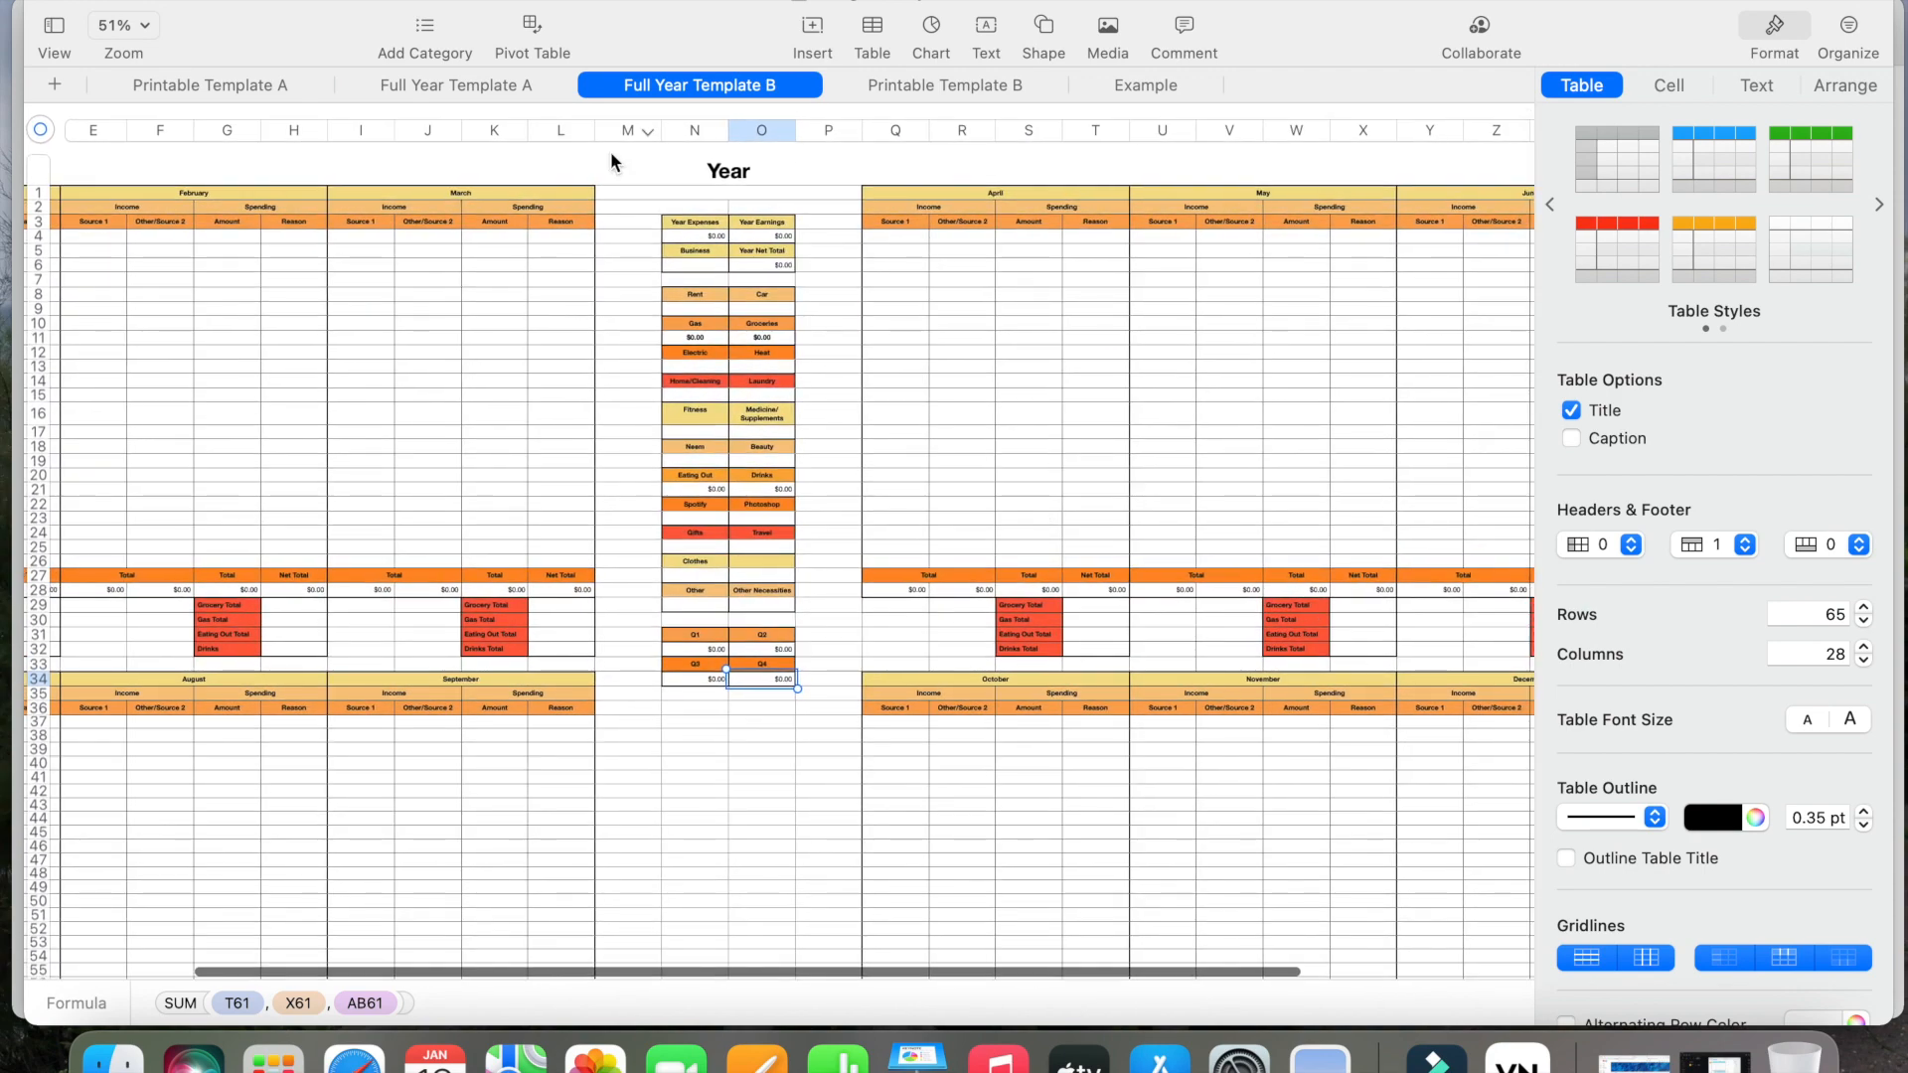
{"action": "scroll", "coordinate": [690, 226], "scroll_direction": "down", "scroll_amount": 3}
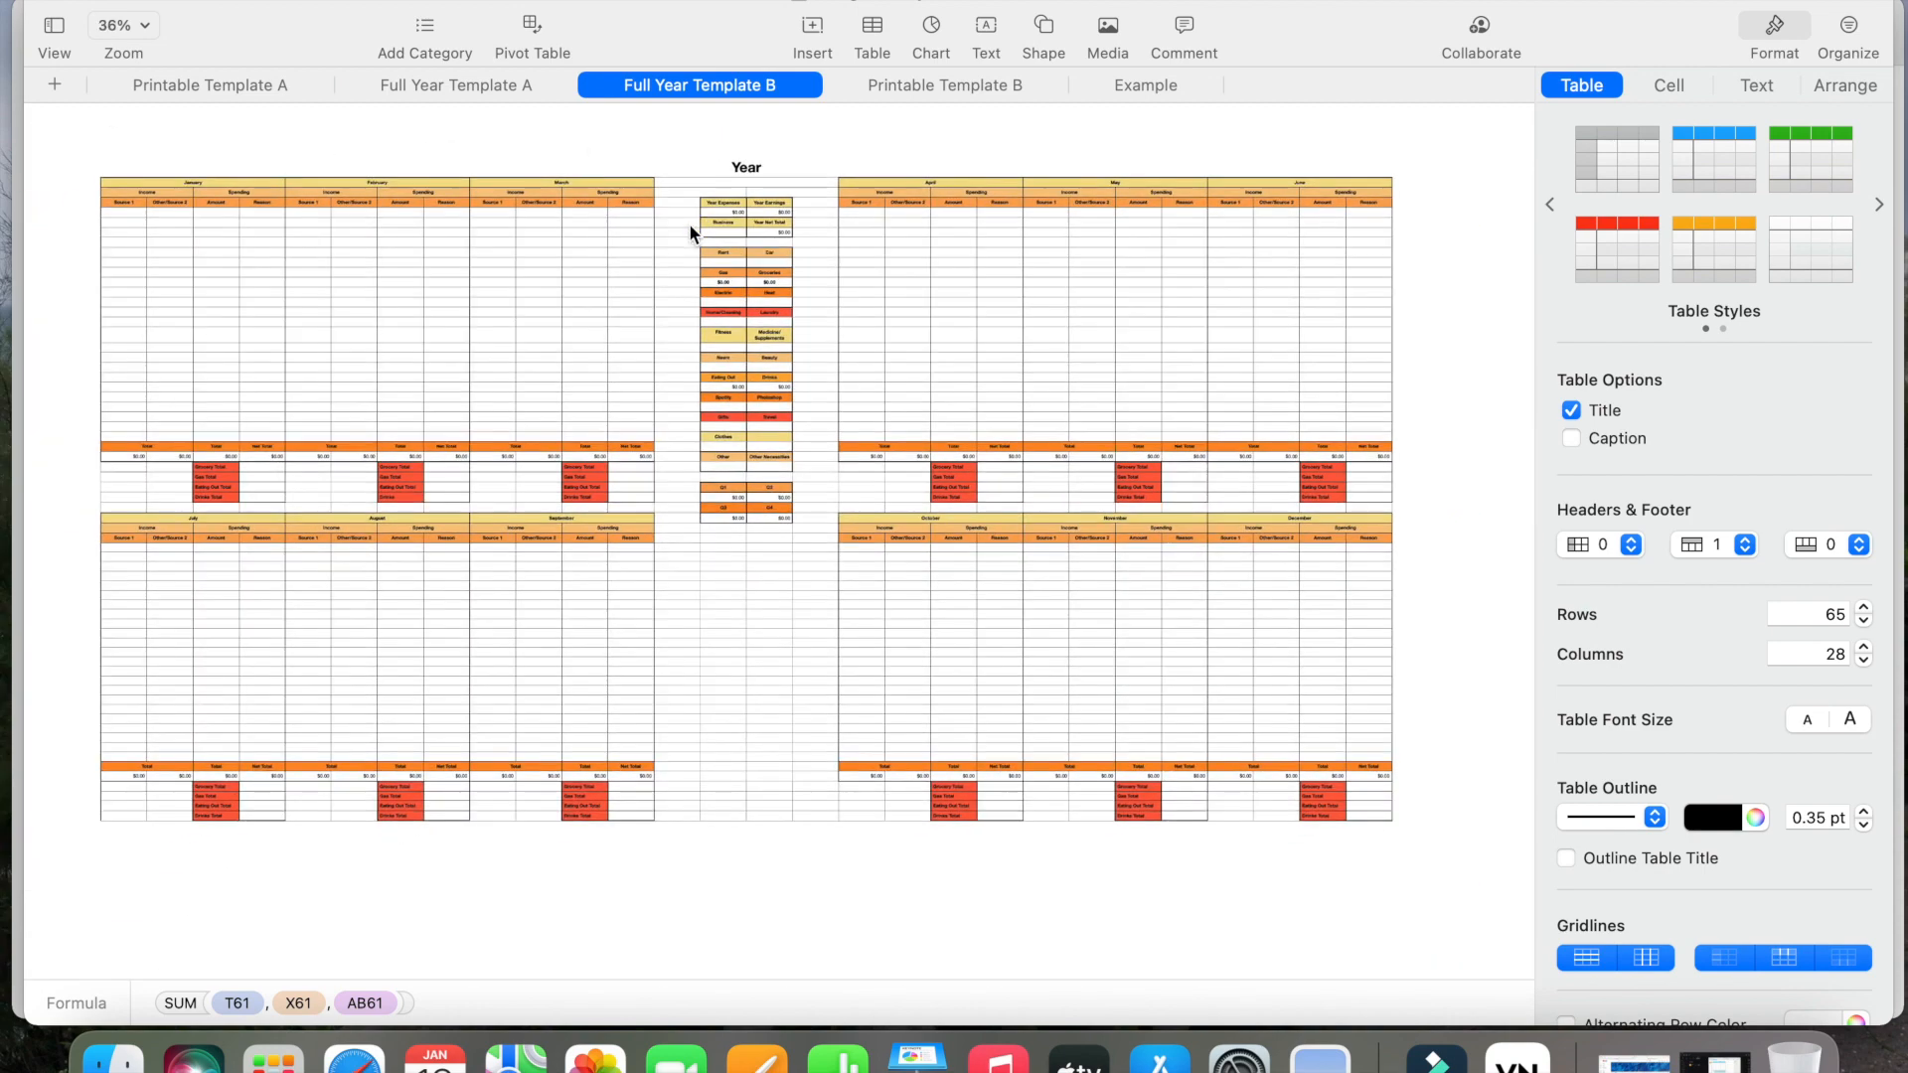
- Review the month blocks on the Full Year Template A sheet and the single-month table on Printable Template B
{"action": "left_click", "coordinate": [515, 84]}
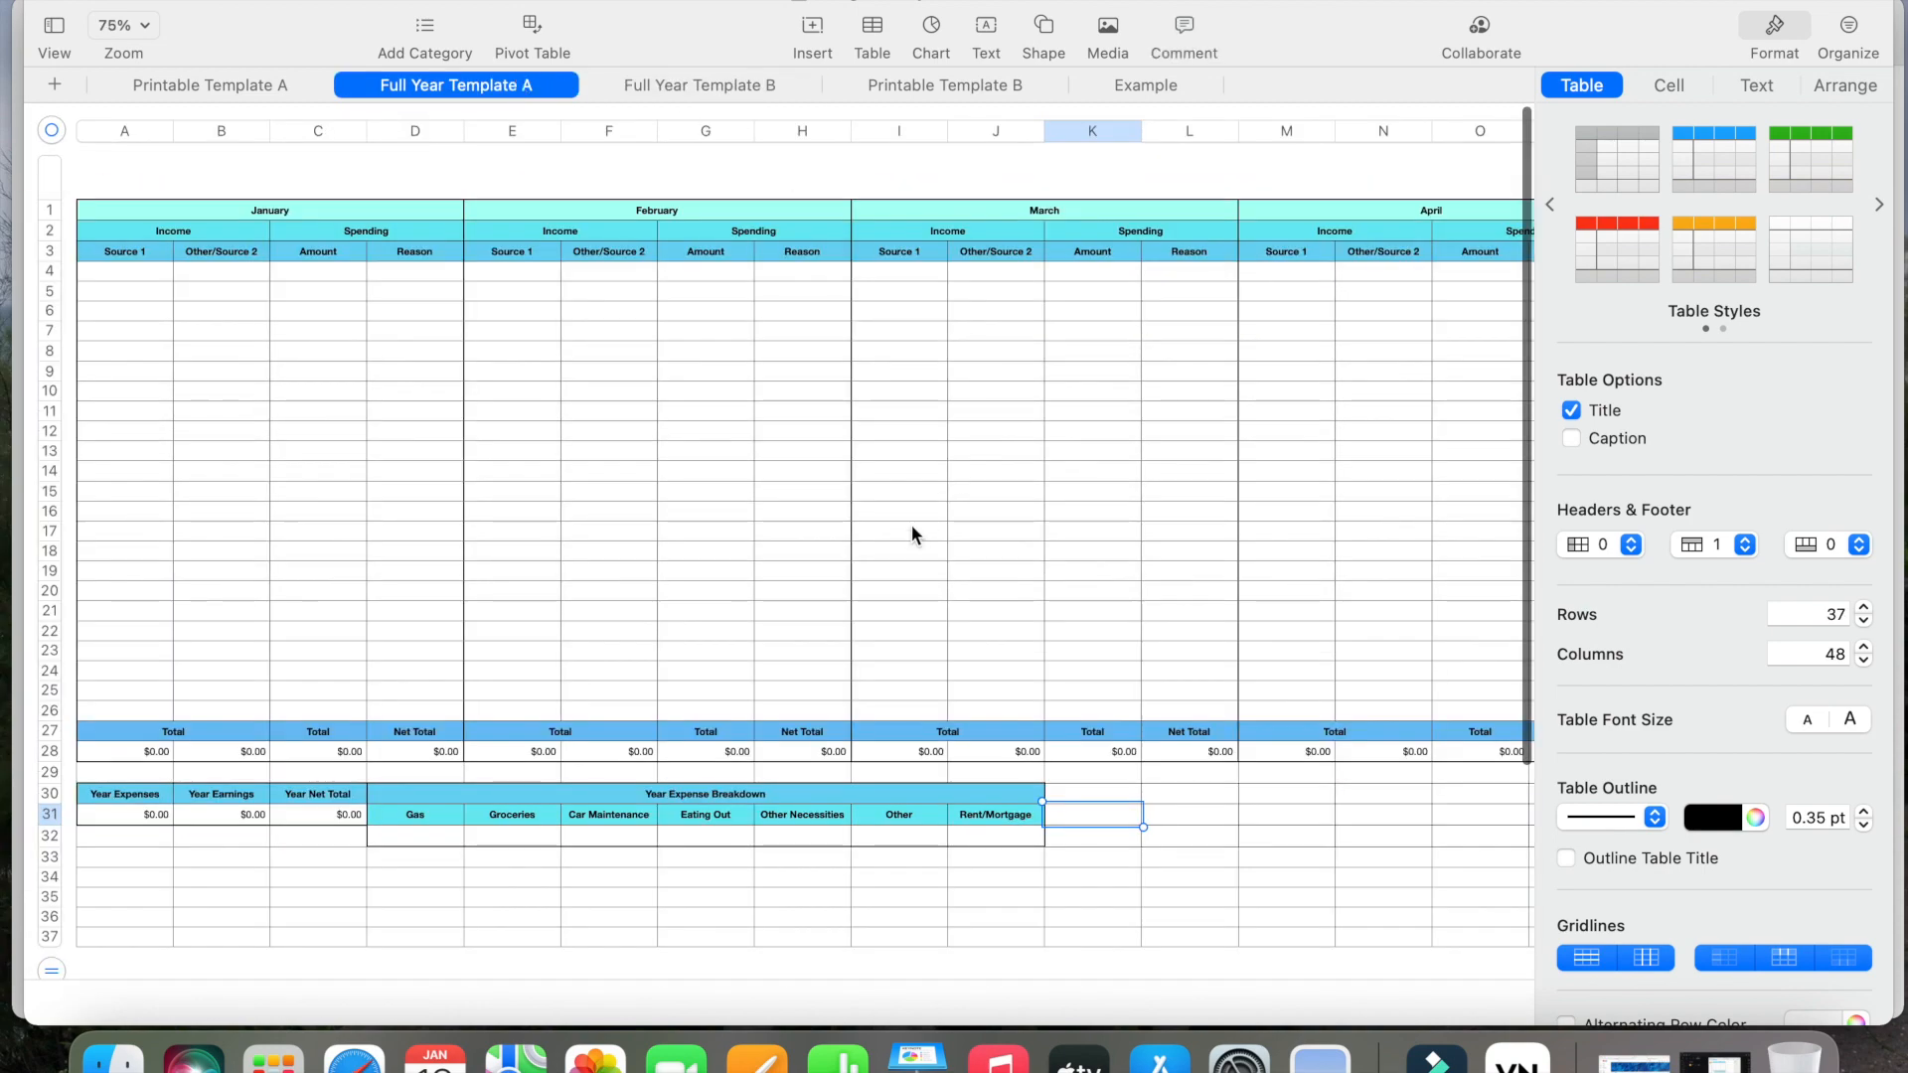
{"action": "scroll", "coordinate": [910, 525], "scroll_direction": "right", "scroll_amount": 10}
{"action": "scroll", "coordinate": [910, 525], "scroll_direction": "left", "scroll_amount": 10}
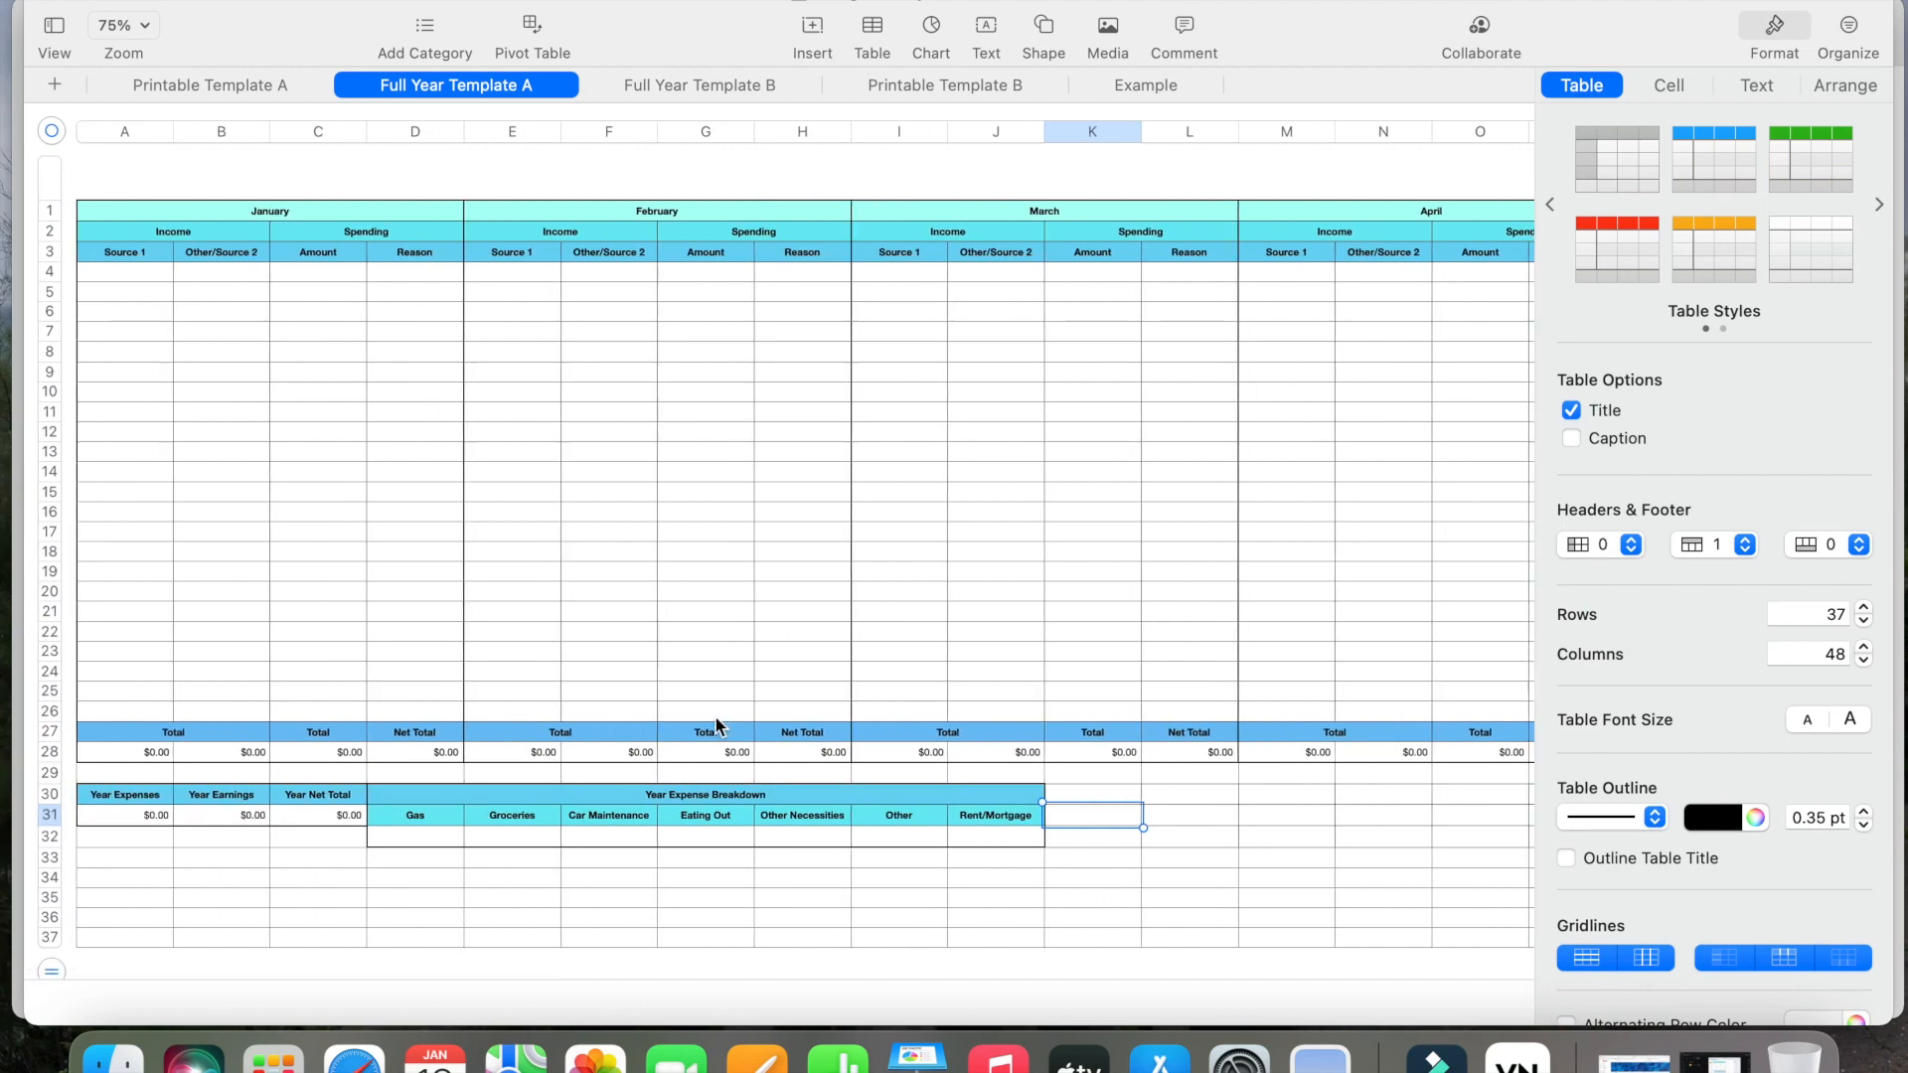
{"action": "left_click", "coordinate": [722, 86]}
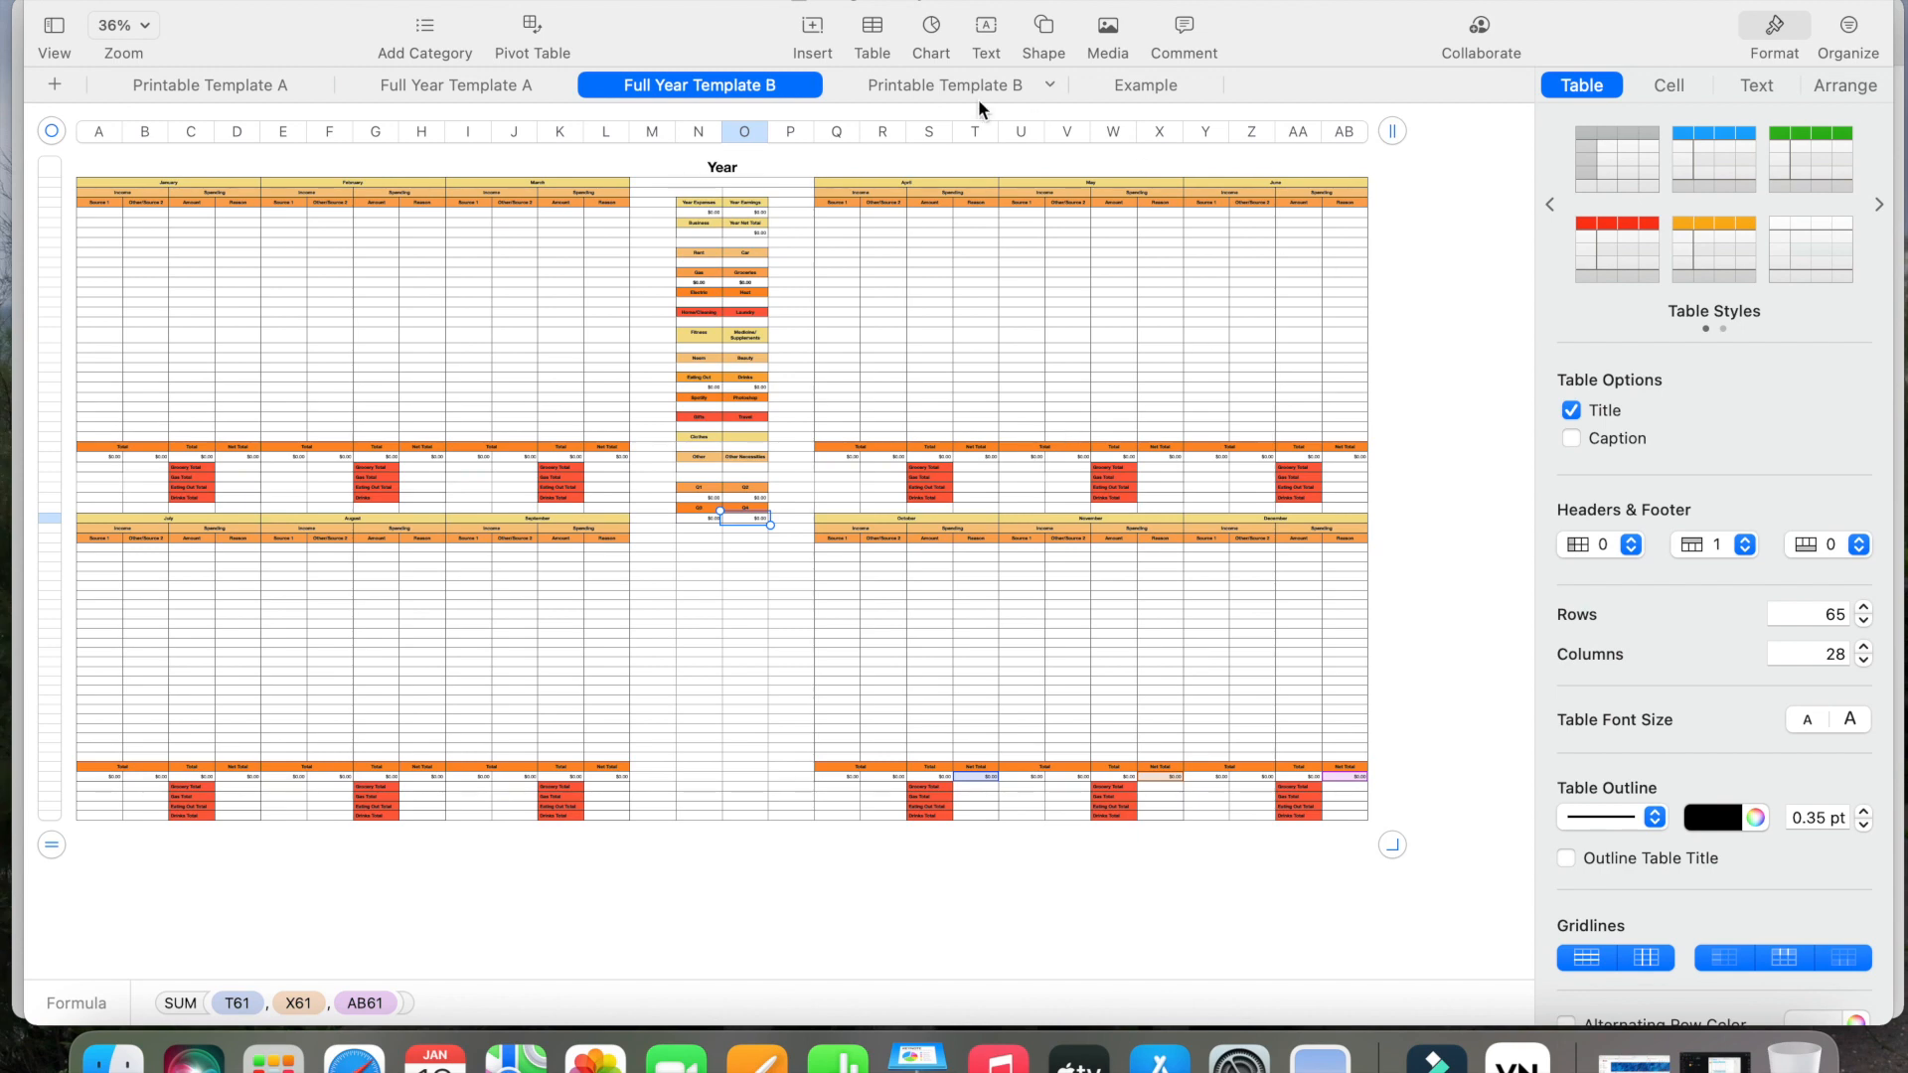
{"action": "left_click", "coordinate": [945, 84]}
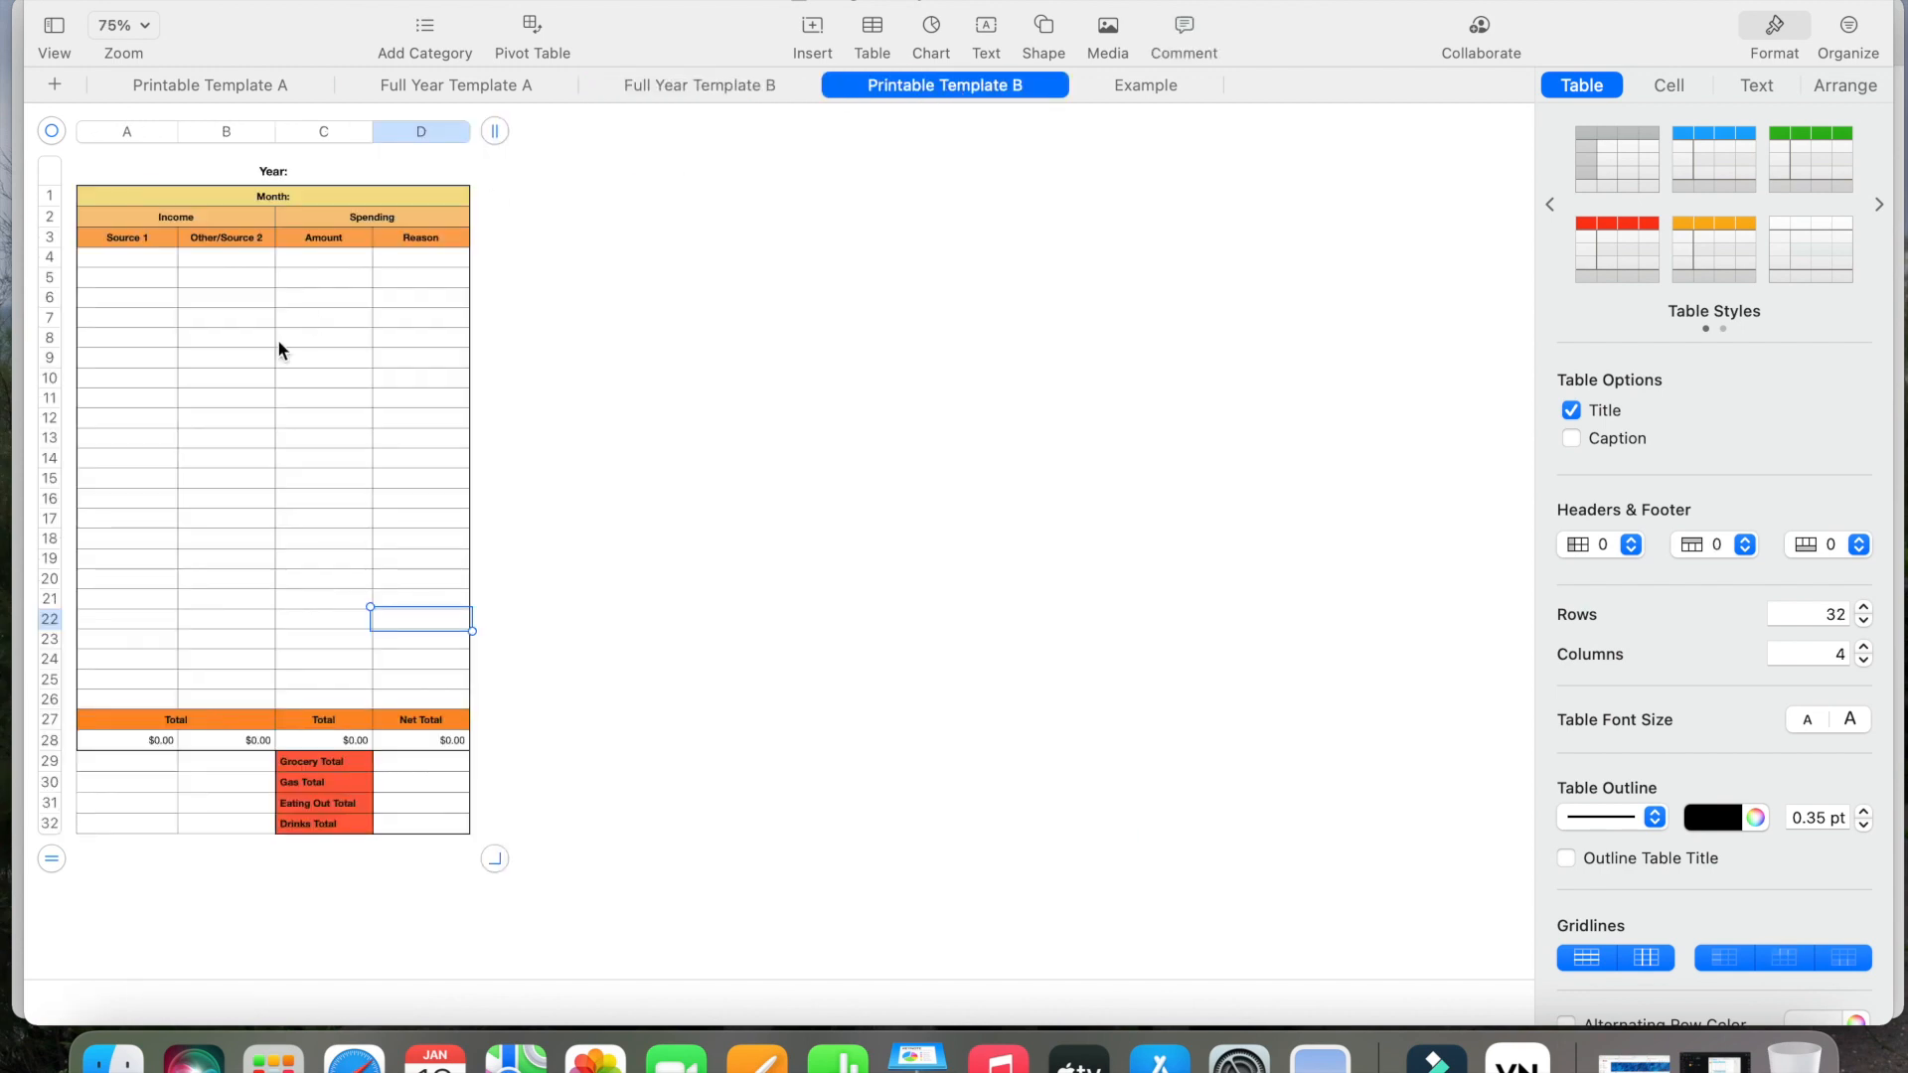
{"action": "scroll", "coordinate": [280, 342], "scroll_direction": "up", "scroll_amount": 3}
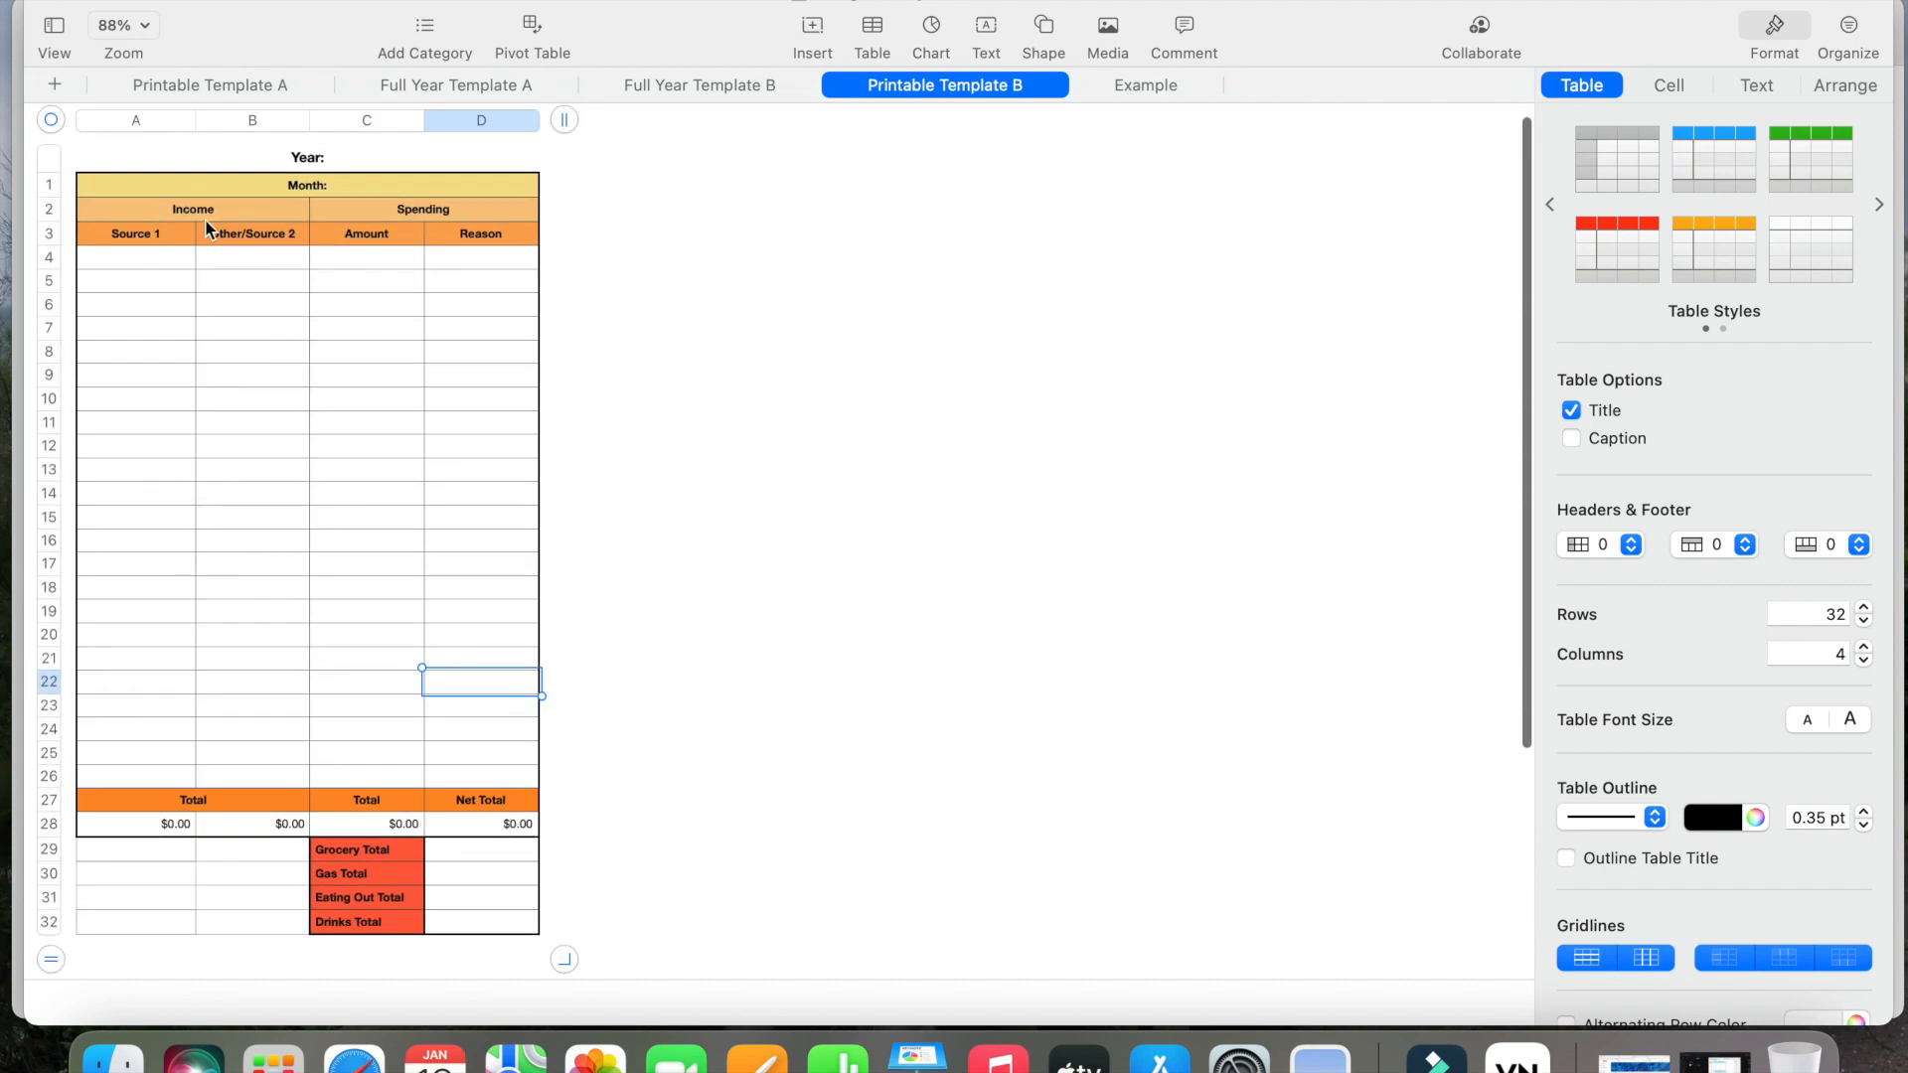
- Compare Printable Template A with both full-year sheets, including the January spending amount column on Full Year Template A
{"action": "left_click", "coordinate": [179, 86]}
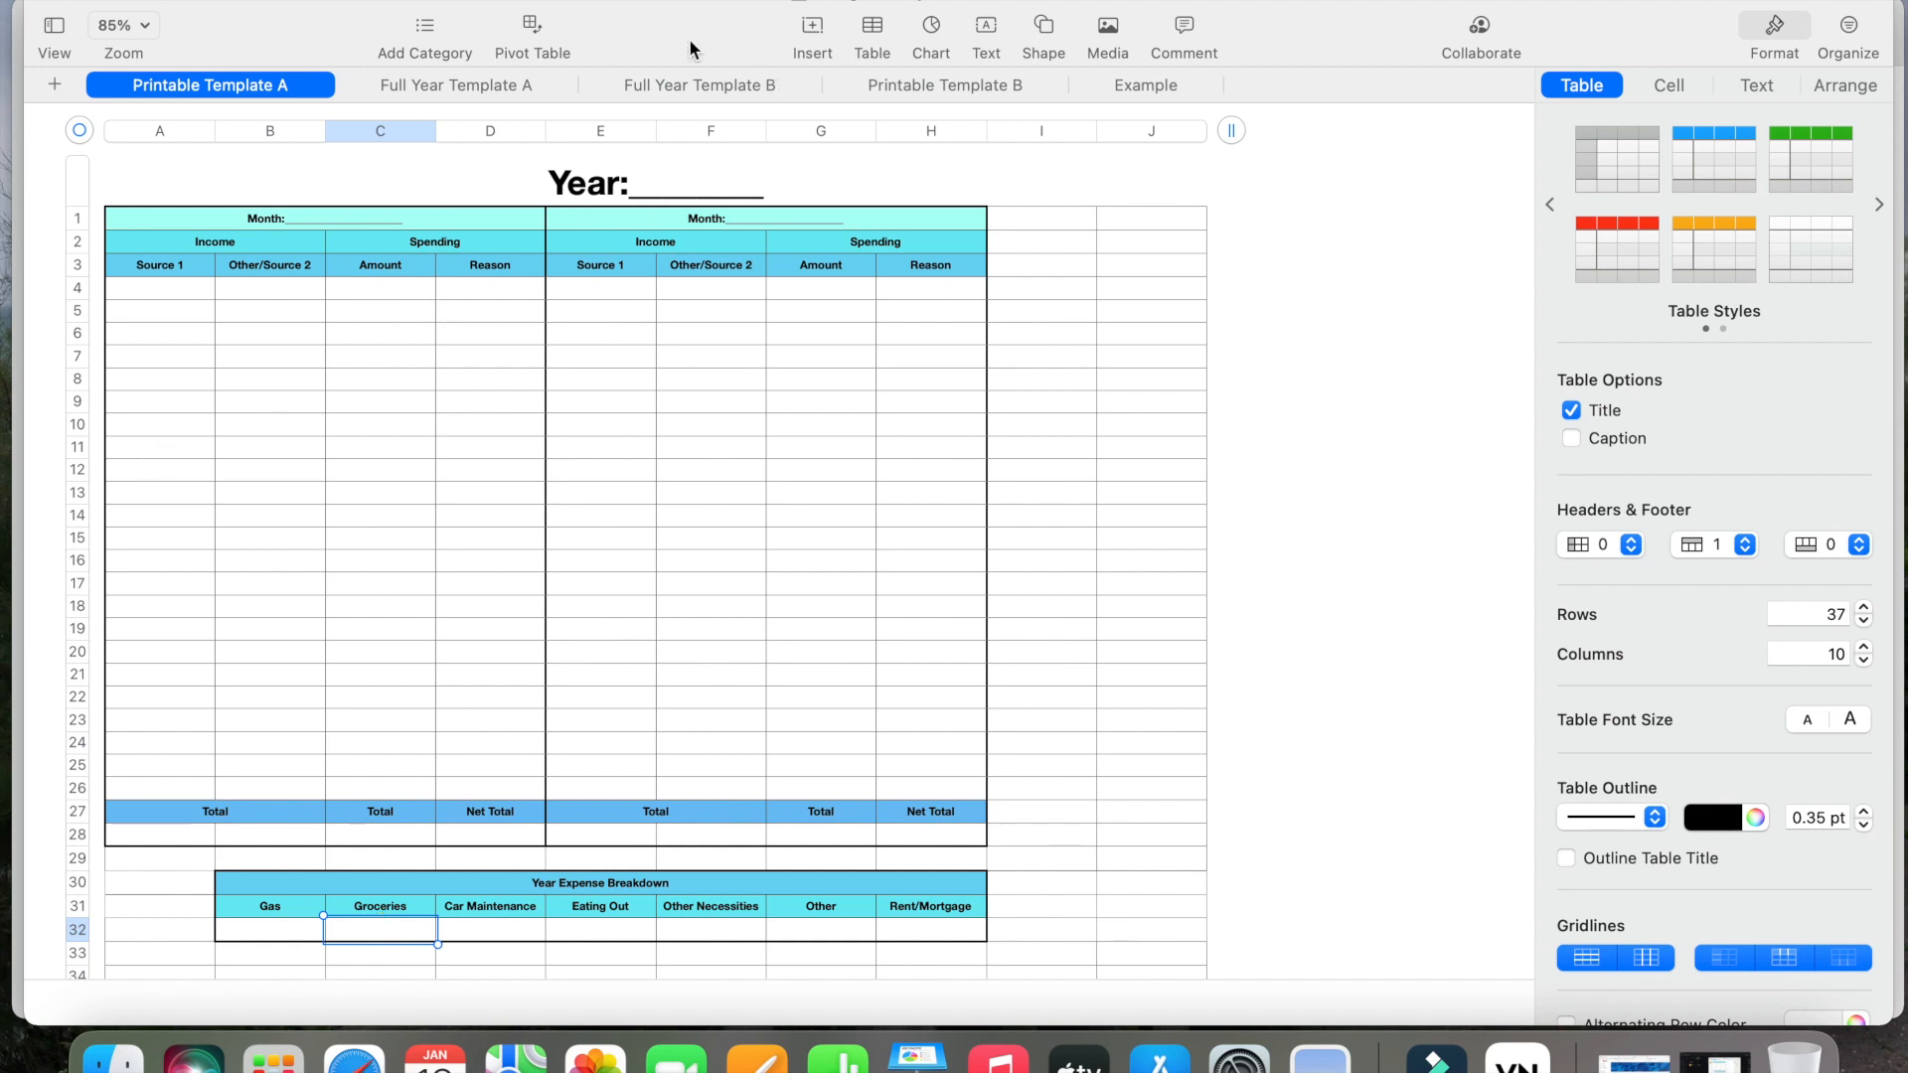
{"action": "left_click", "coordinate": [701, 85]}
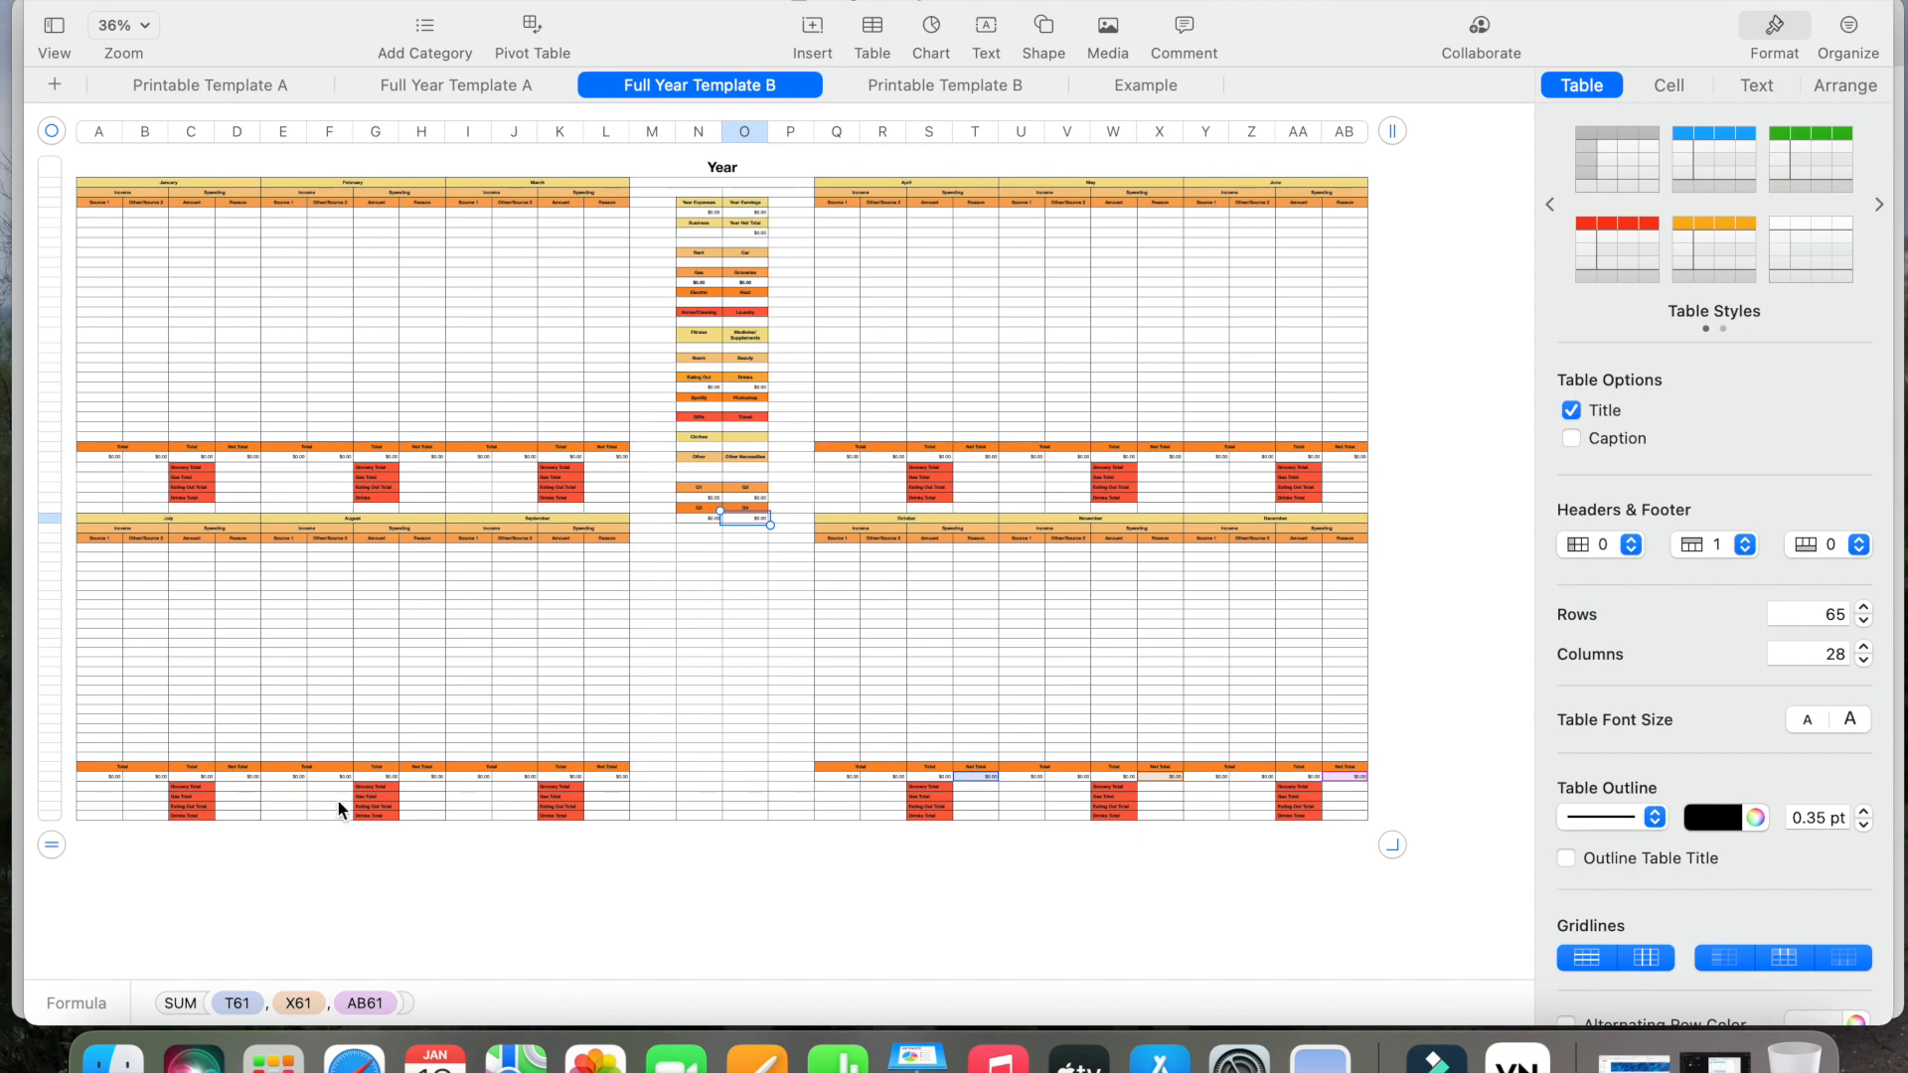
{"action": "left_click", "coordinate": [503, 84]}
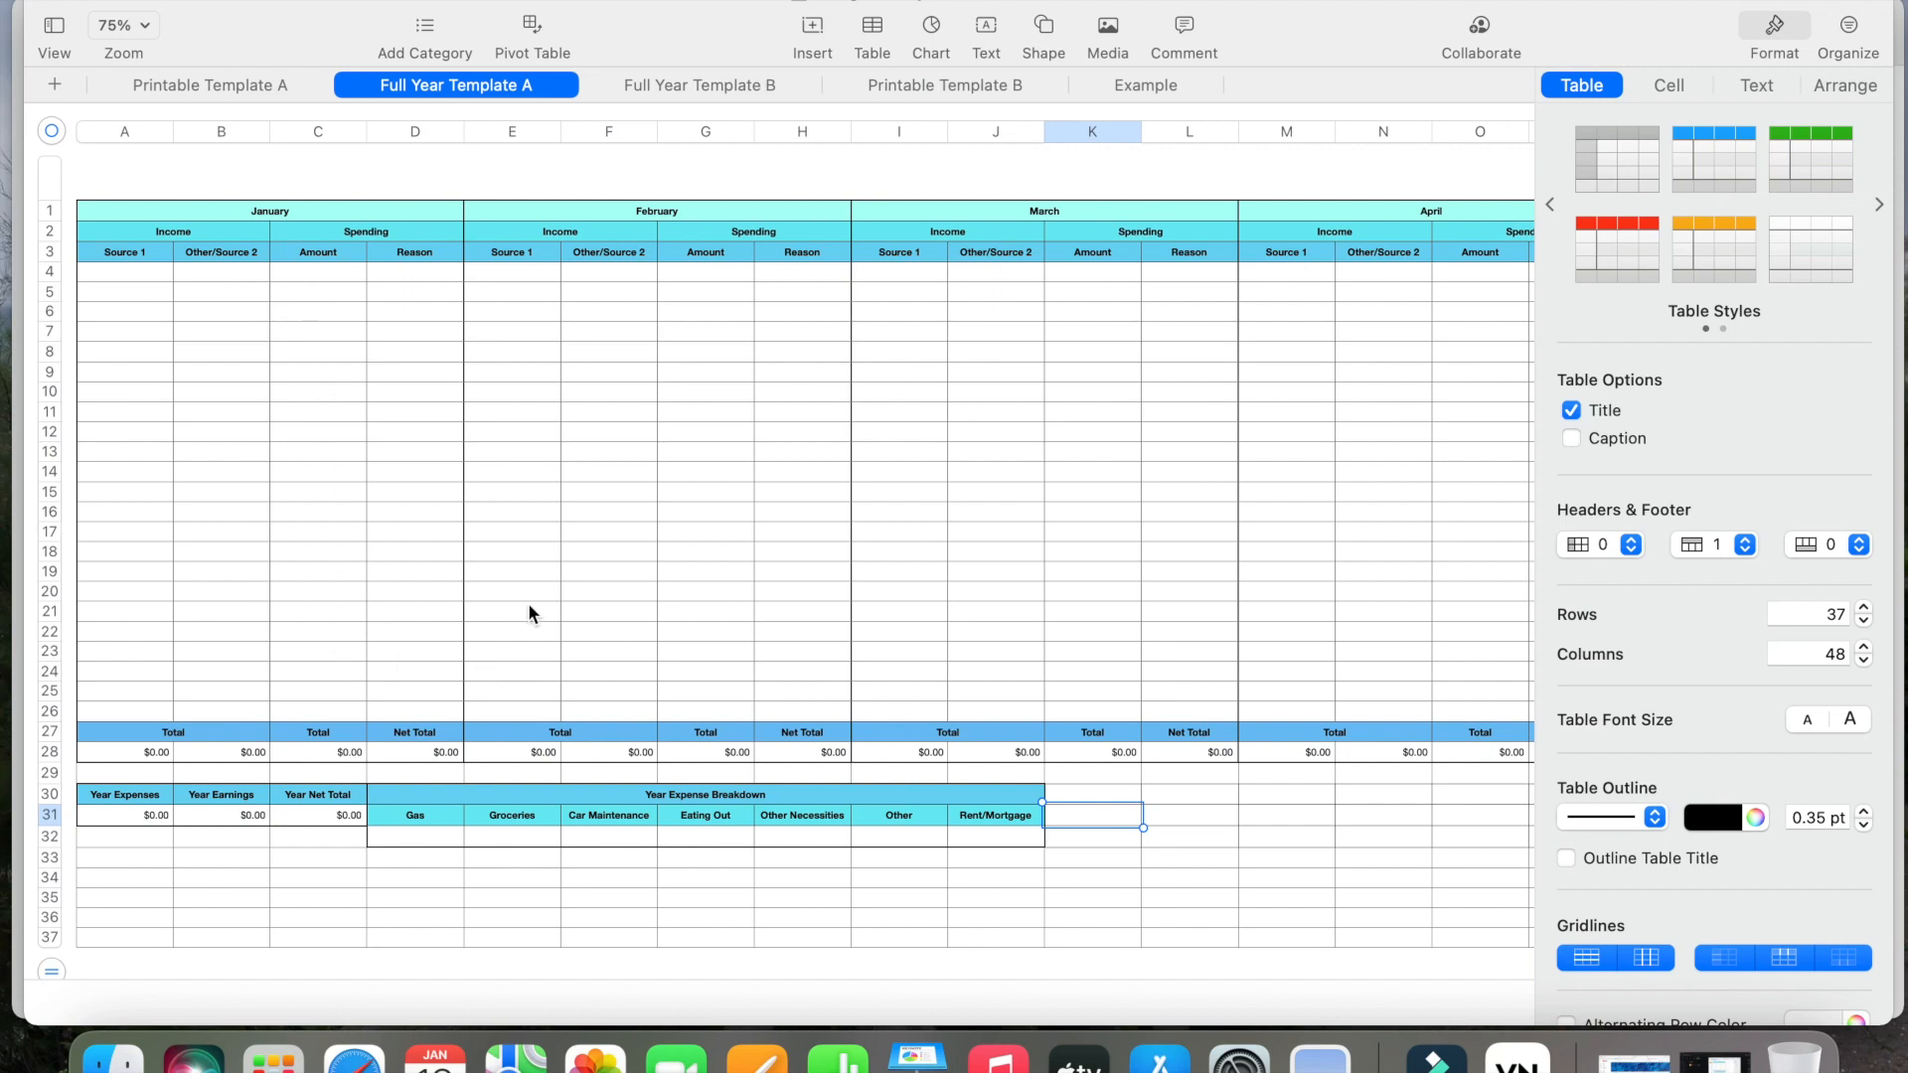
{"action": "left_click_drag", "start_coordinate": [332, 264], "coordinate": [318, 688]}
{"action": "left_click", "coordinate": [331, 546]}
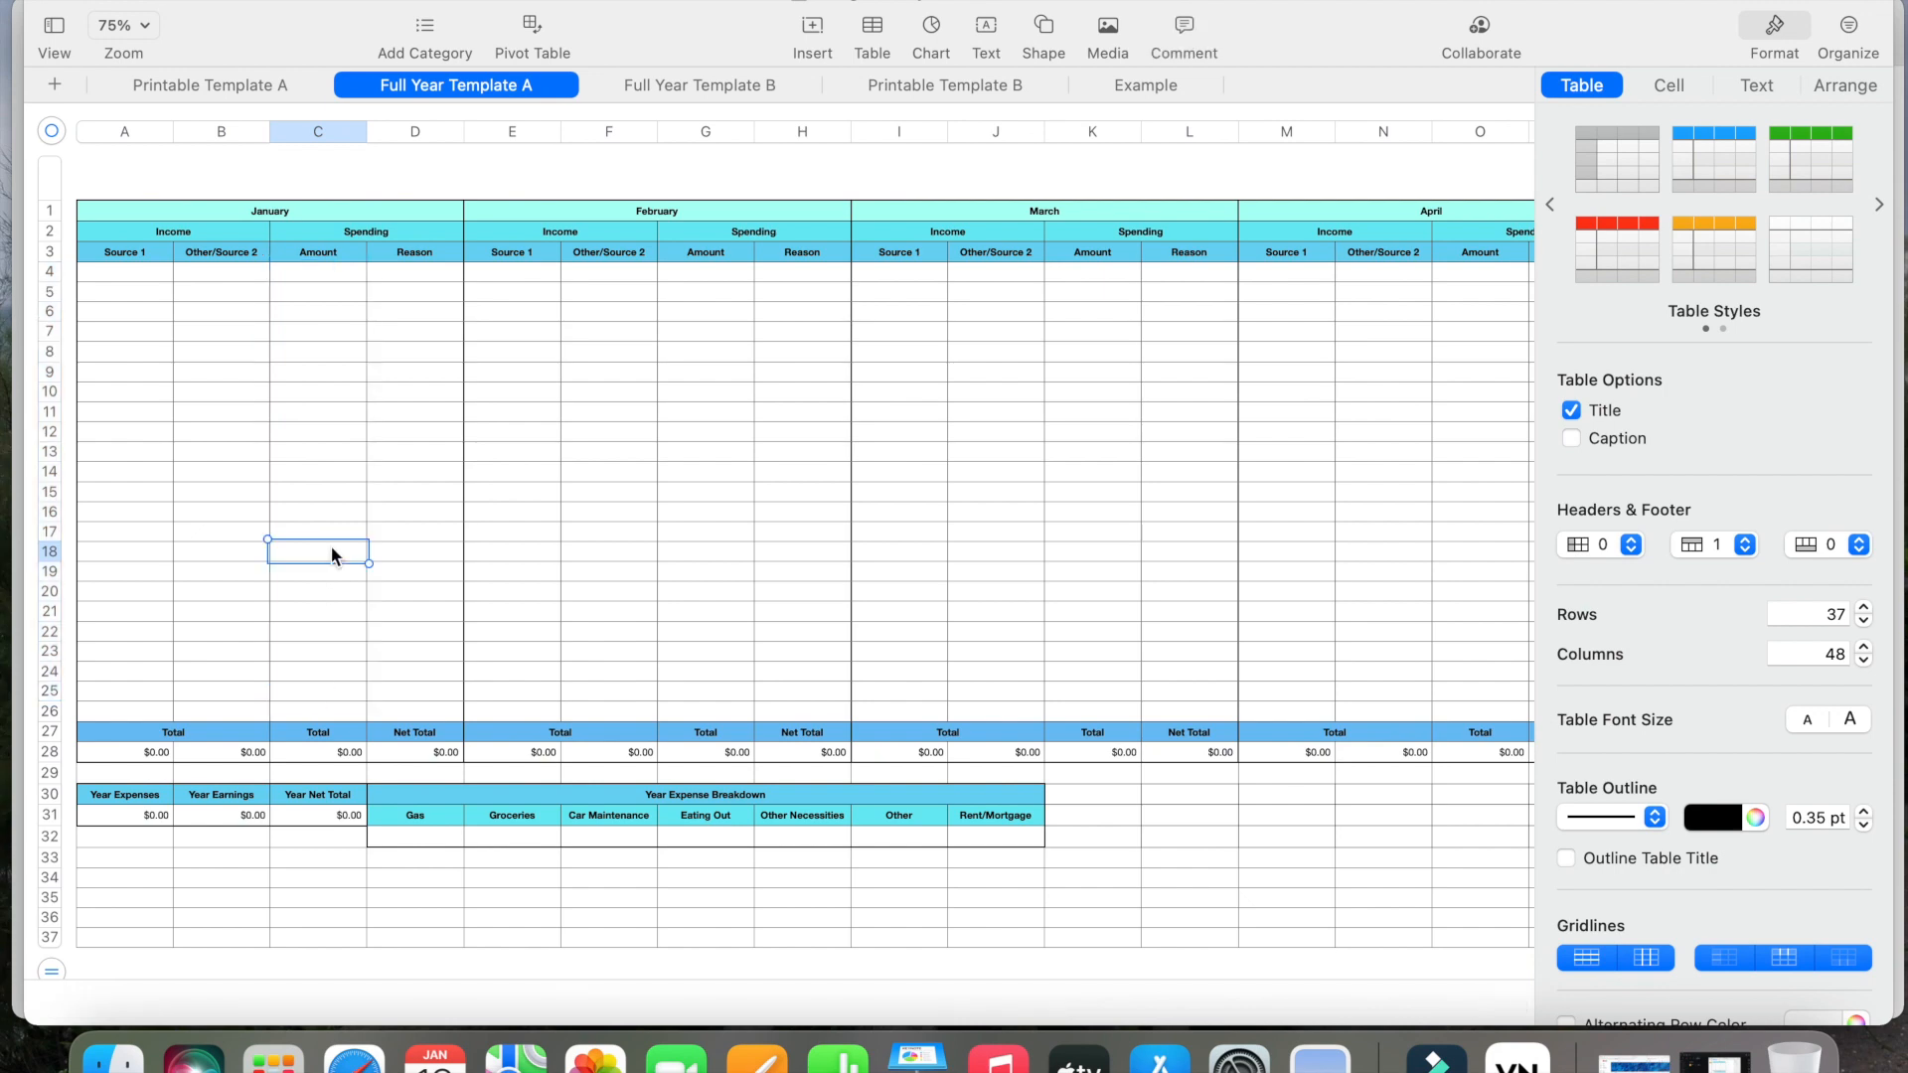
- Examine the income and spending columns of the monthly table on Printable Template B
{"action": "left_click", "coordinate": [724, 79]}
{"action": "left_click", "coordinate": [960, 88]}
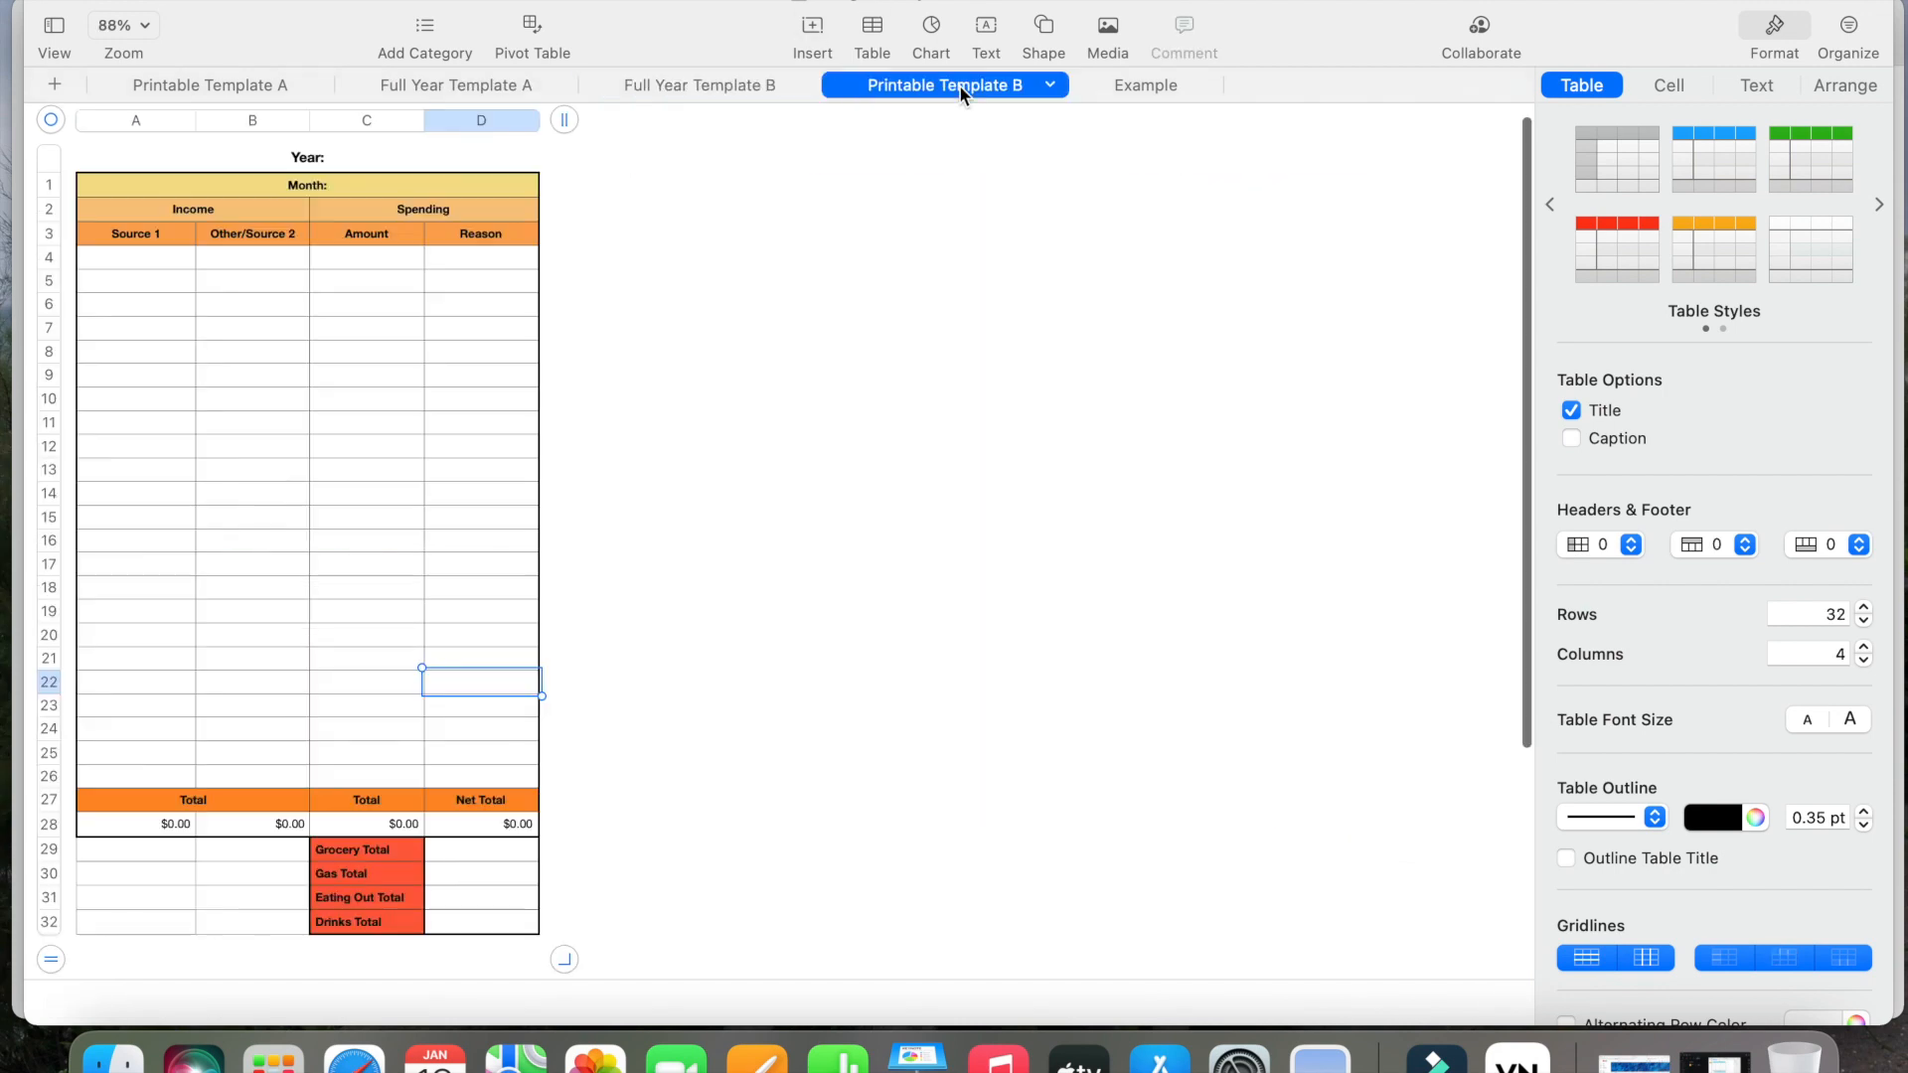
{"action": "scroll", "coordinate": [151, 419], "scroll_direction": "up", "scroll_amount": 3}
{"action": "scroll", "coordinate": [151, 427], "scroll_direction": "up", "scroll_amount": 2}
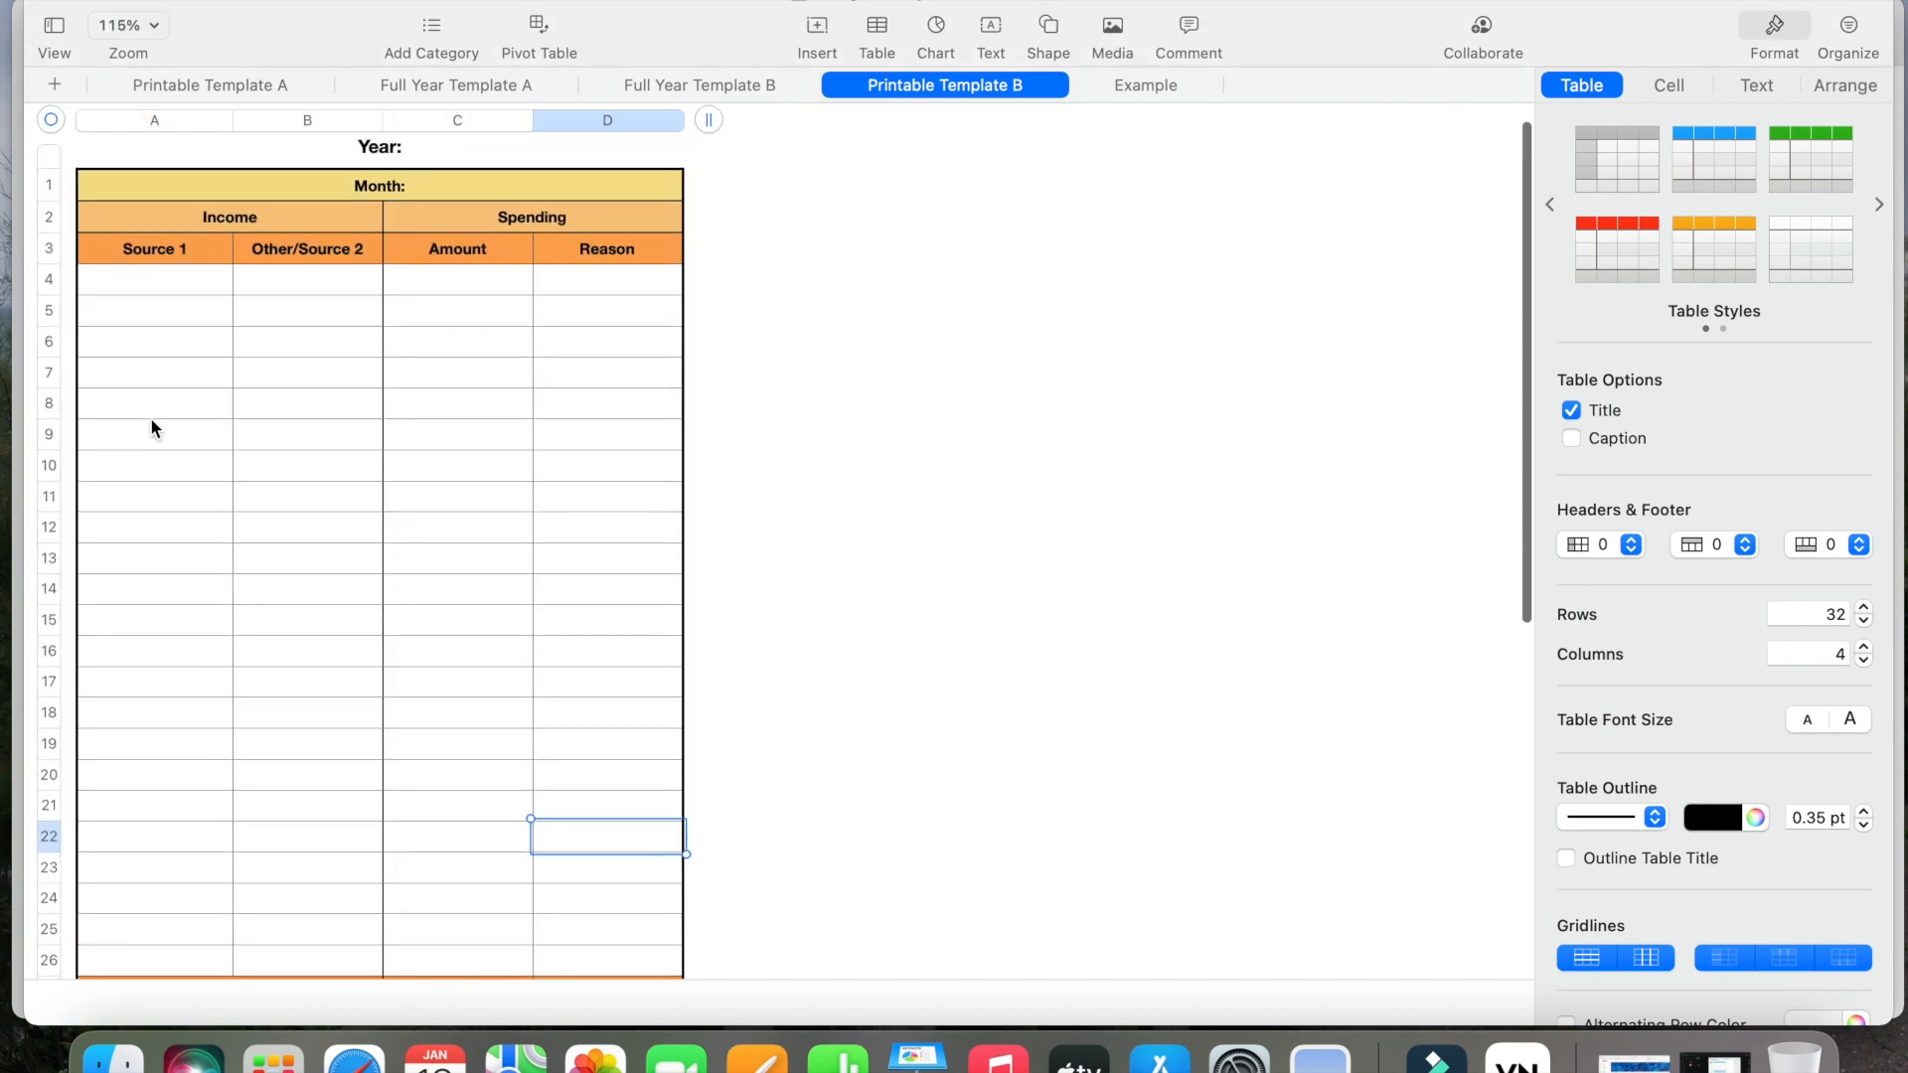
{"action": "scroll", "coordinate": [151, 427], "scroll_direction": "down", "scroll_amount": 3}
{"action": "left_click", "coordinate": [151, 428]}
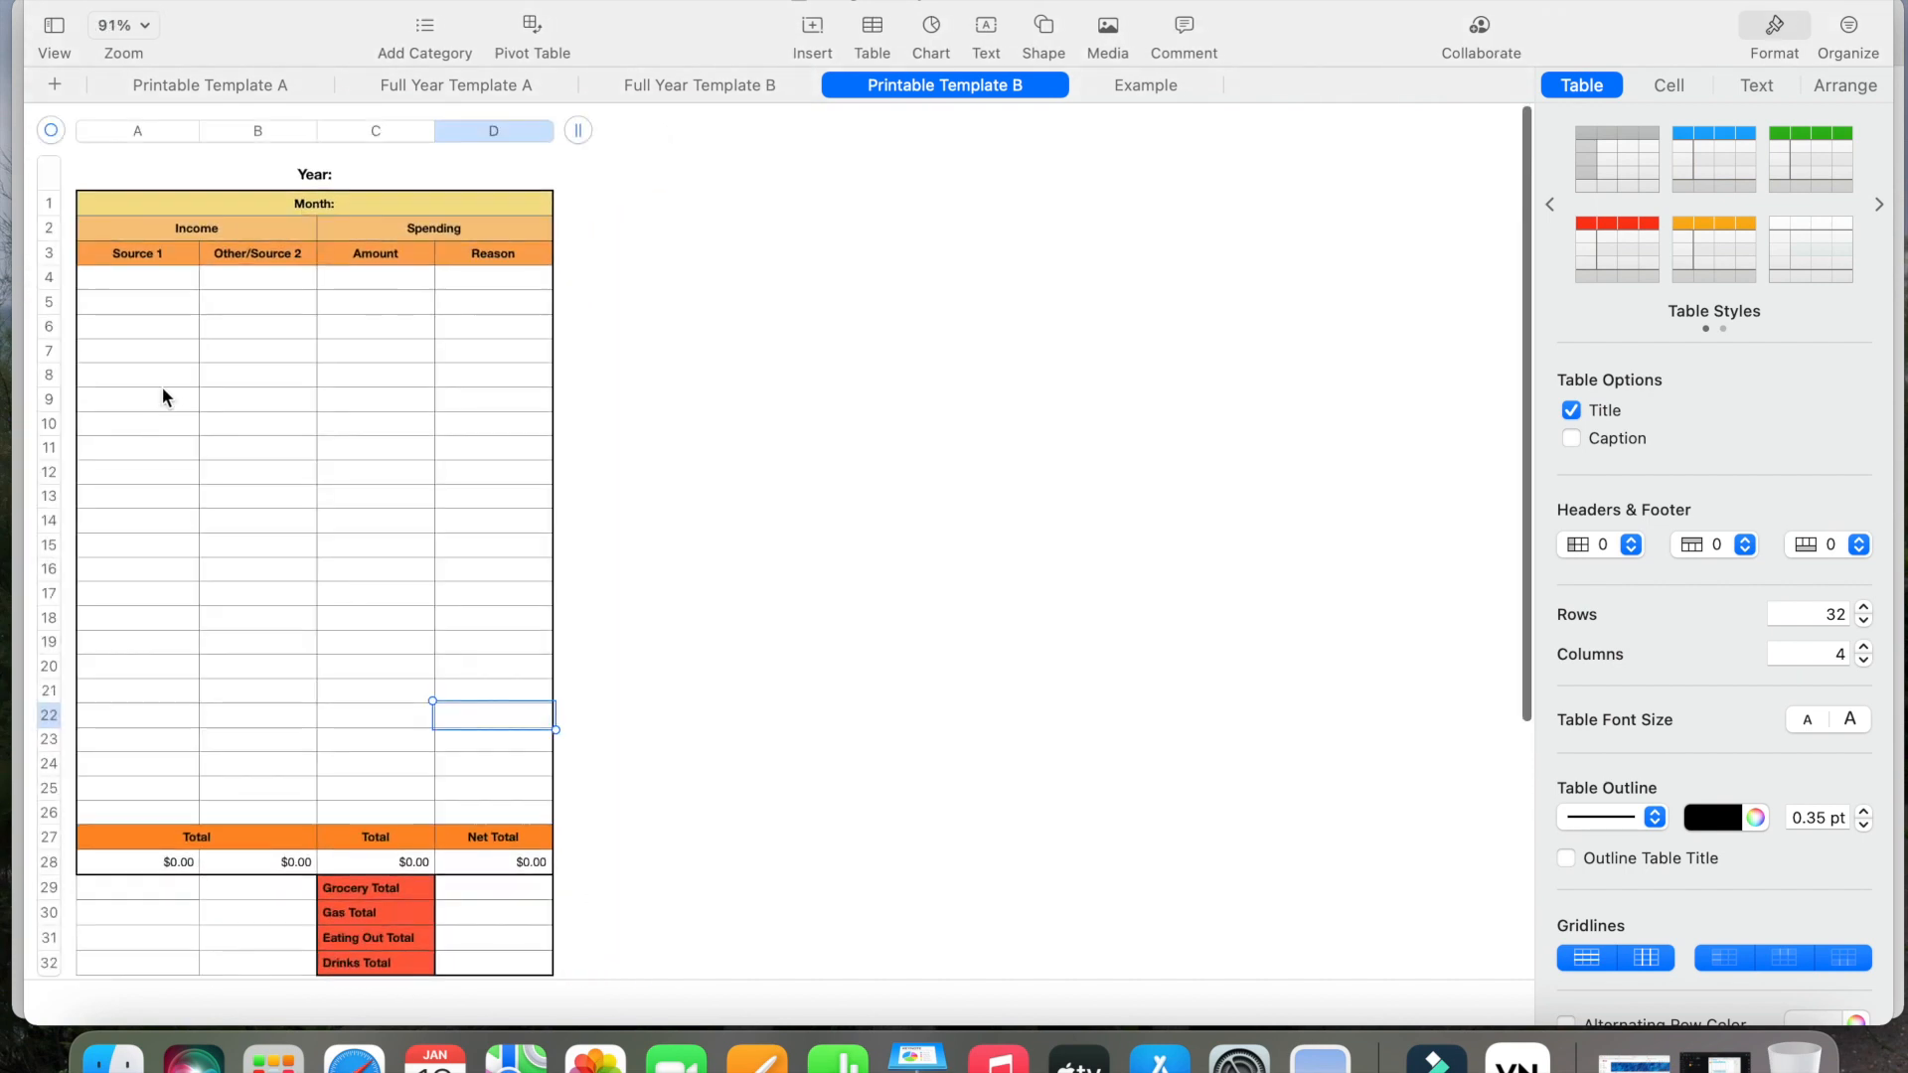
- Widen column A and heighten row 9 on Printable Template B, and restore both to their original size
{"action": "left_click", "coordinate": [161, 392]}
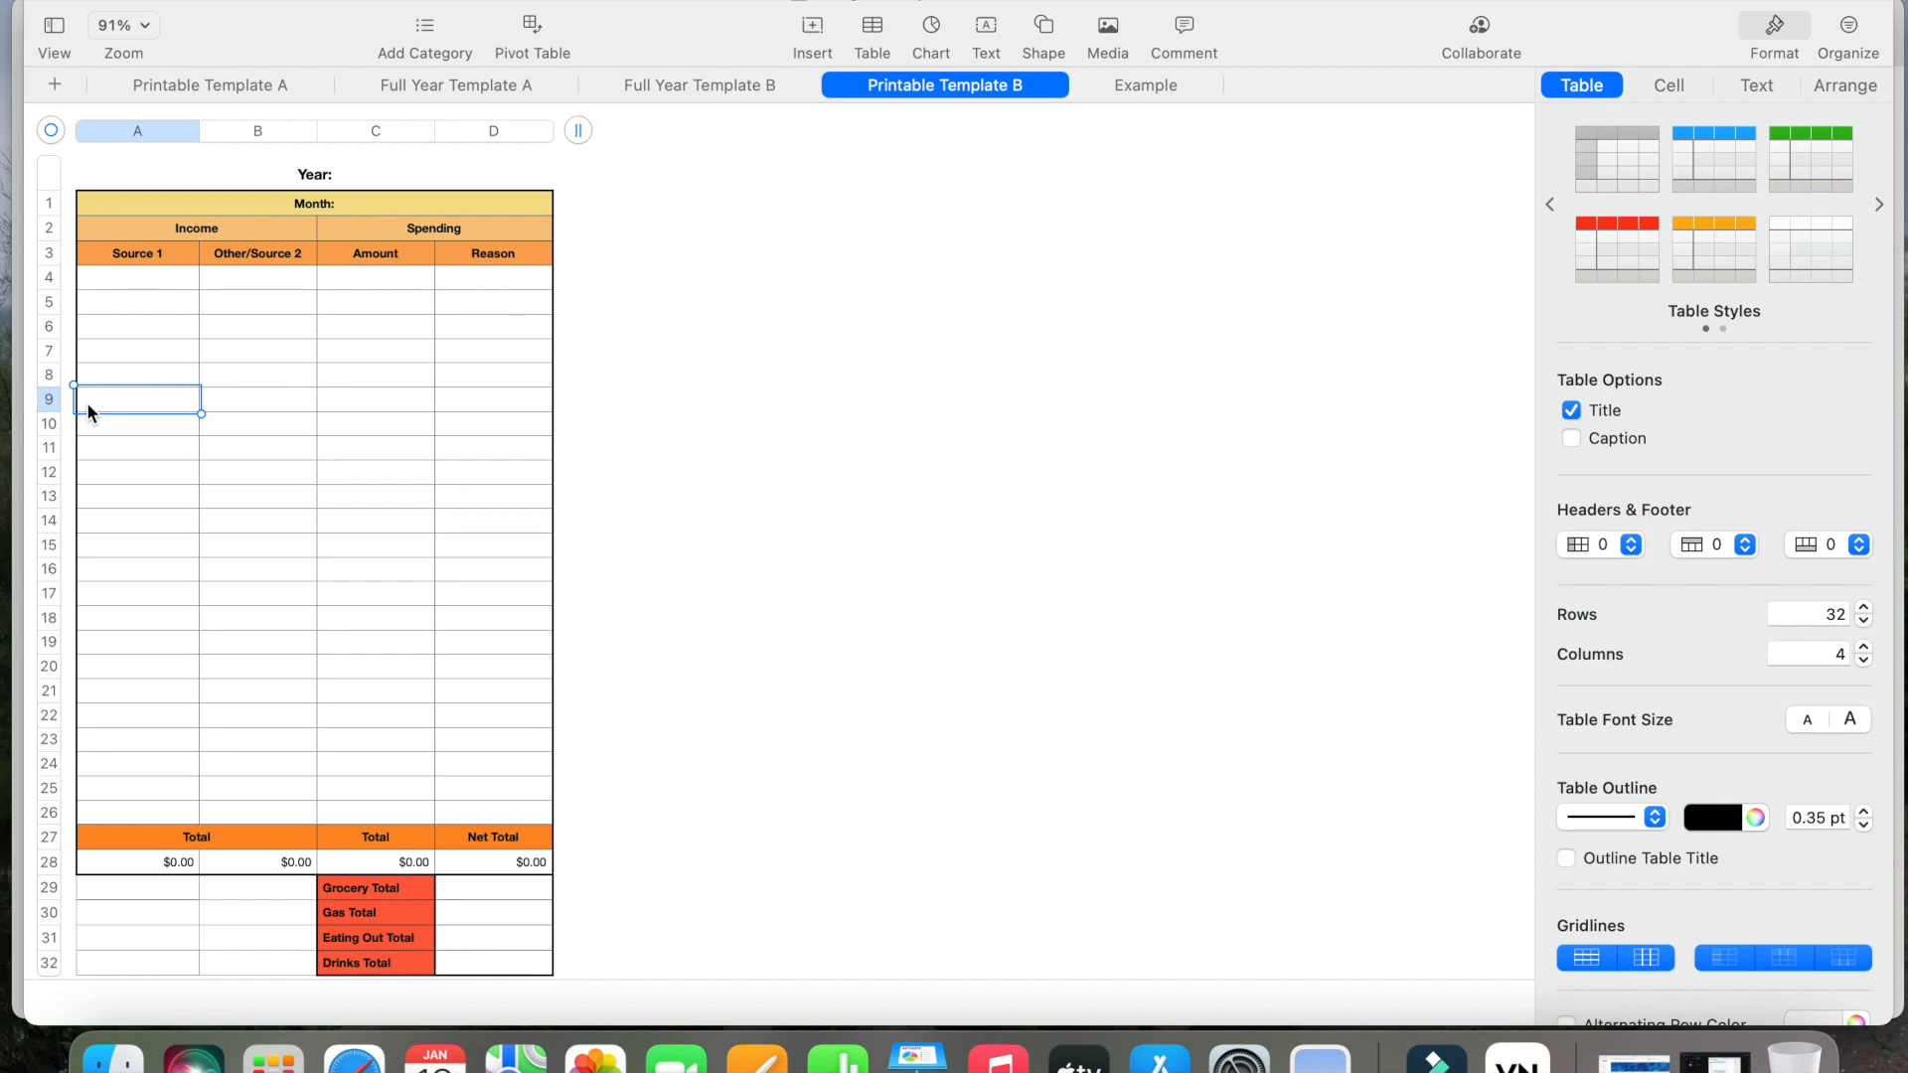
{"action": "left_click_drag", "start_coordinate": [198, 127], "coordinate": [301, 129]}
{"action": "left_click_drag", "start_coordinate": [44, 409], "coordinate": [44, 503]}
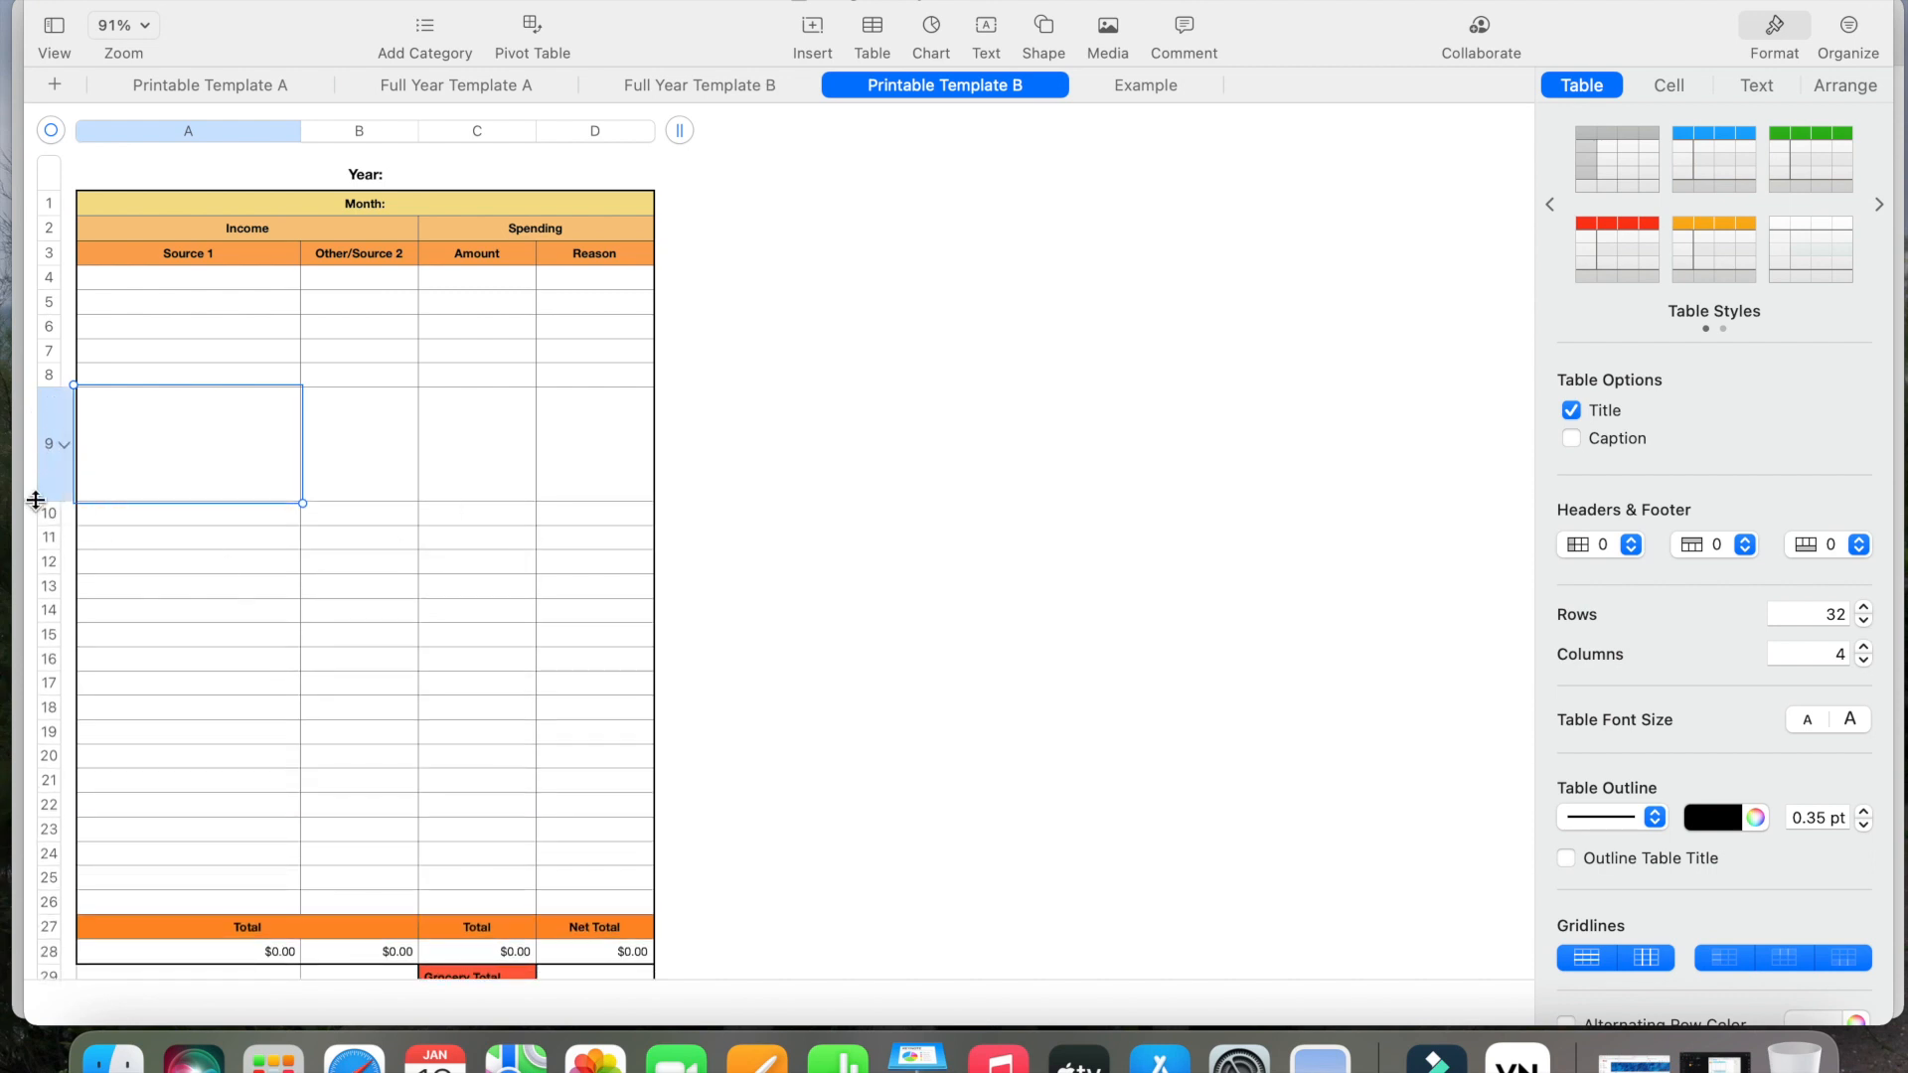
{"action": "left_click_drag", "start_coordinate": [47, 505], "coordinate": [51, 408]}
{"action": "left_click_drag", "start_coordinate": [302, 130], "coordinate": [198, 123]}
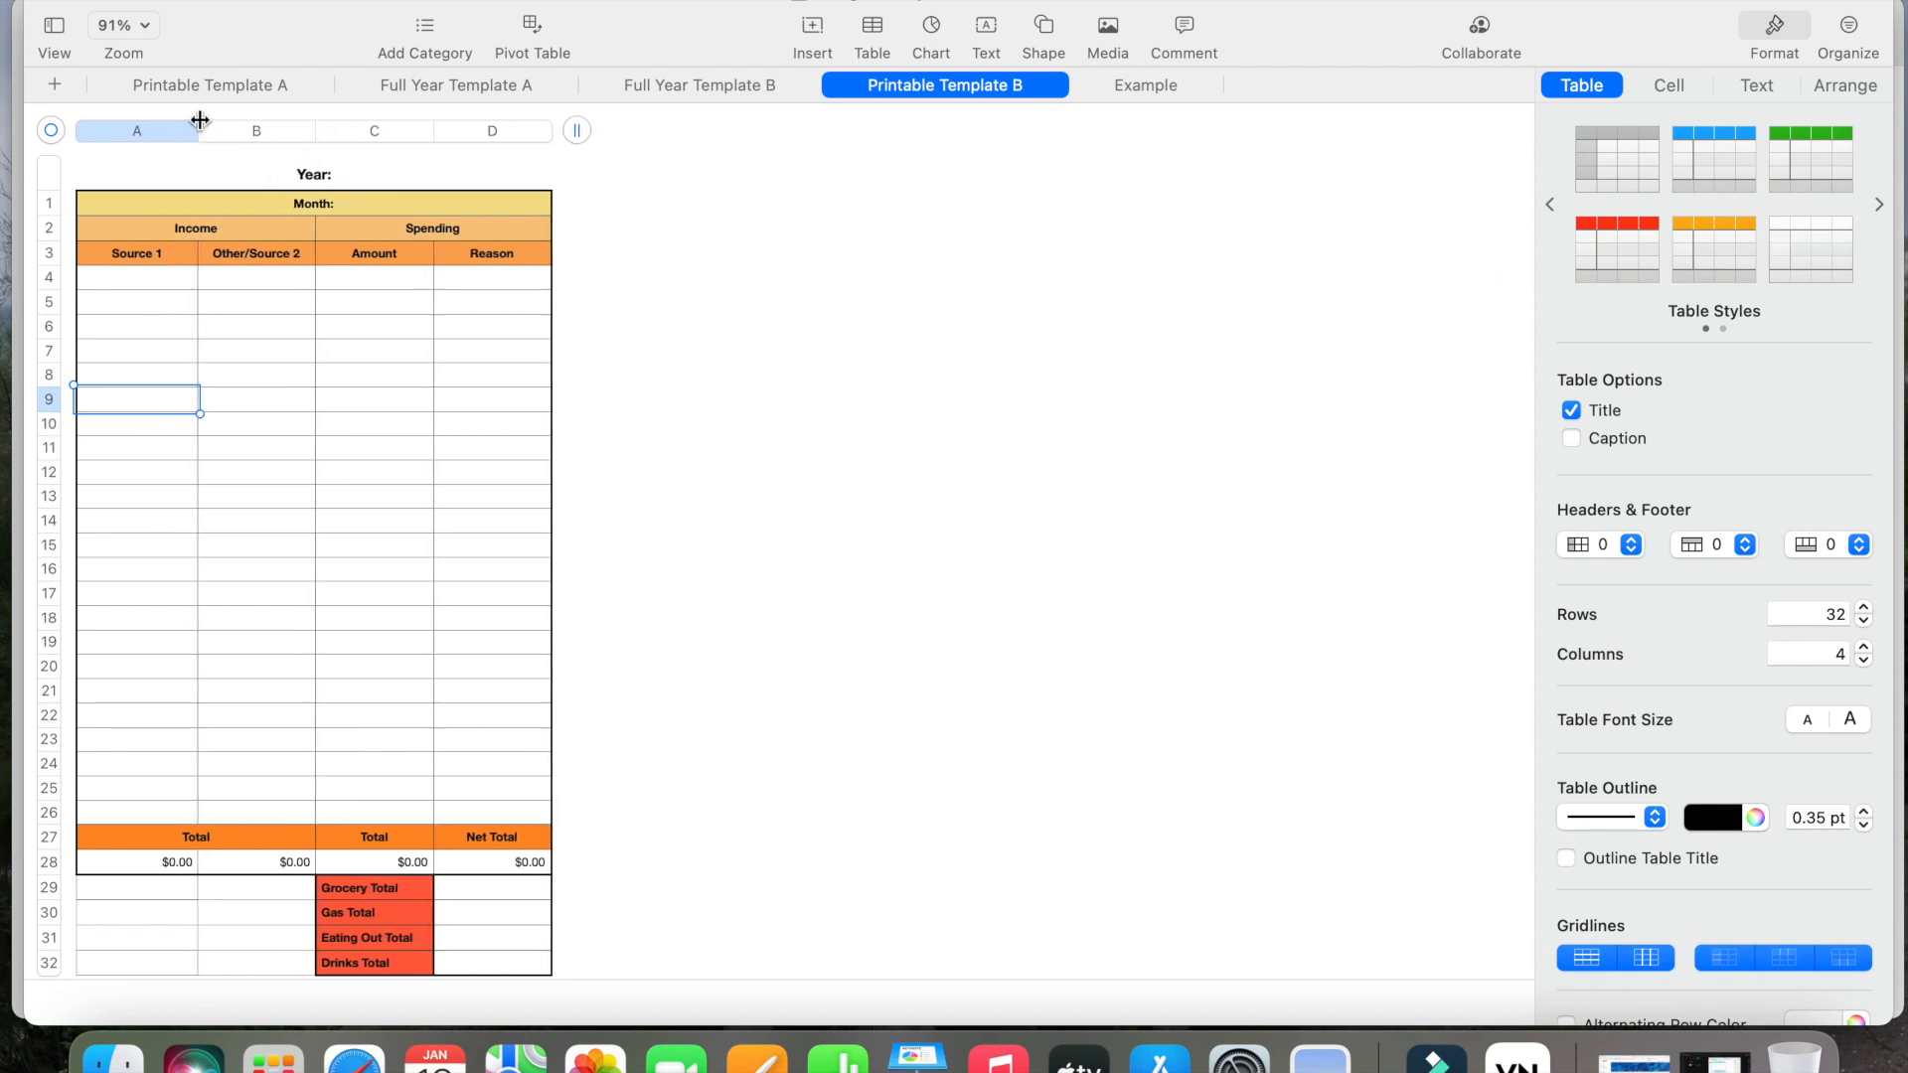
- Review the category totals on Printable Template B and the yearly breakdown in columns M to P of Full Year Template B
{"action": "left_click", "coordinate": [395, 608]}
{"action": "scroll", "coordinate": [393, 611], "scroll_direction": "down", "scroll_amount": 3}
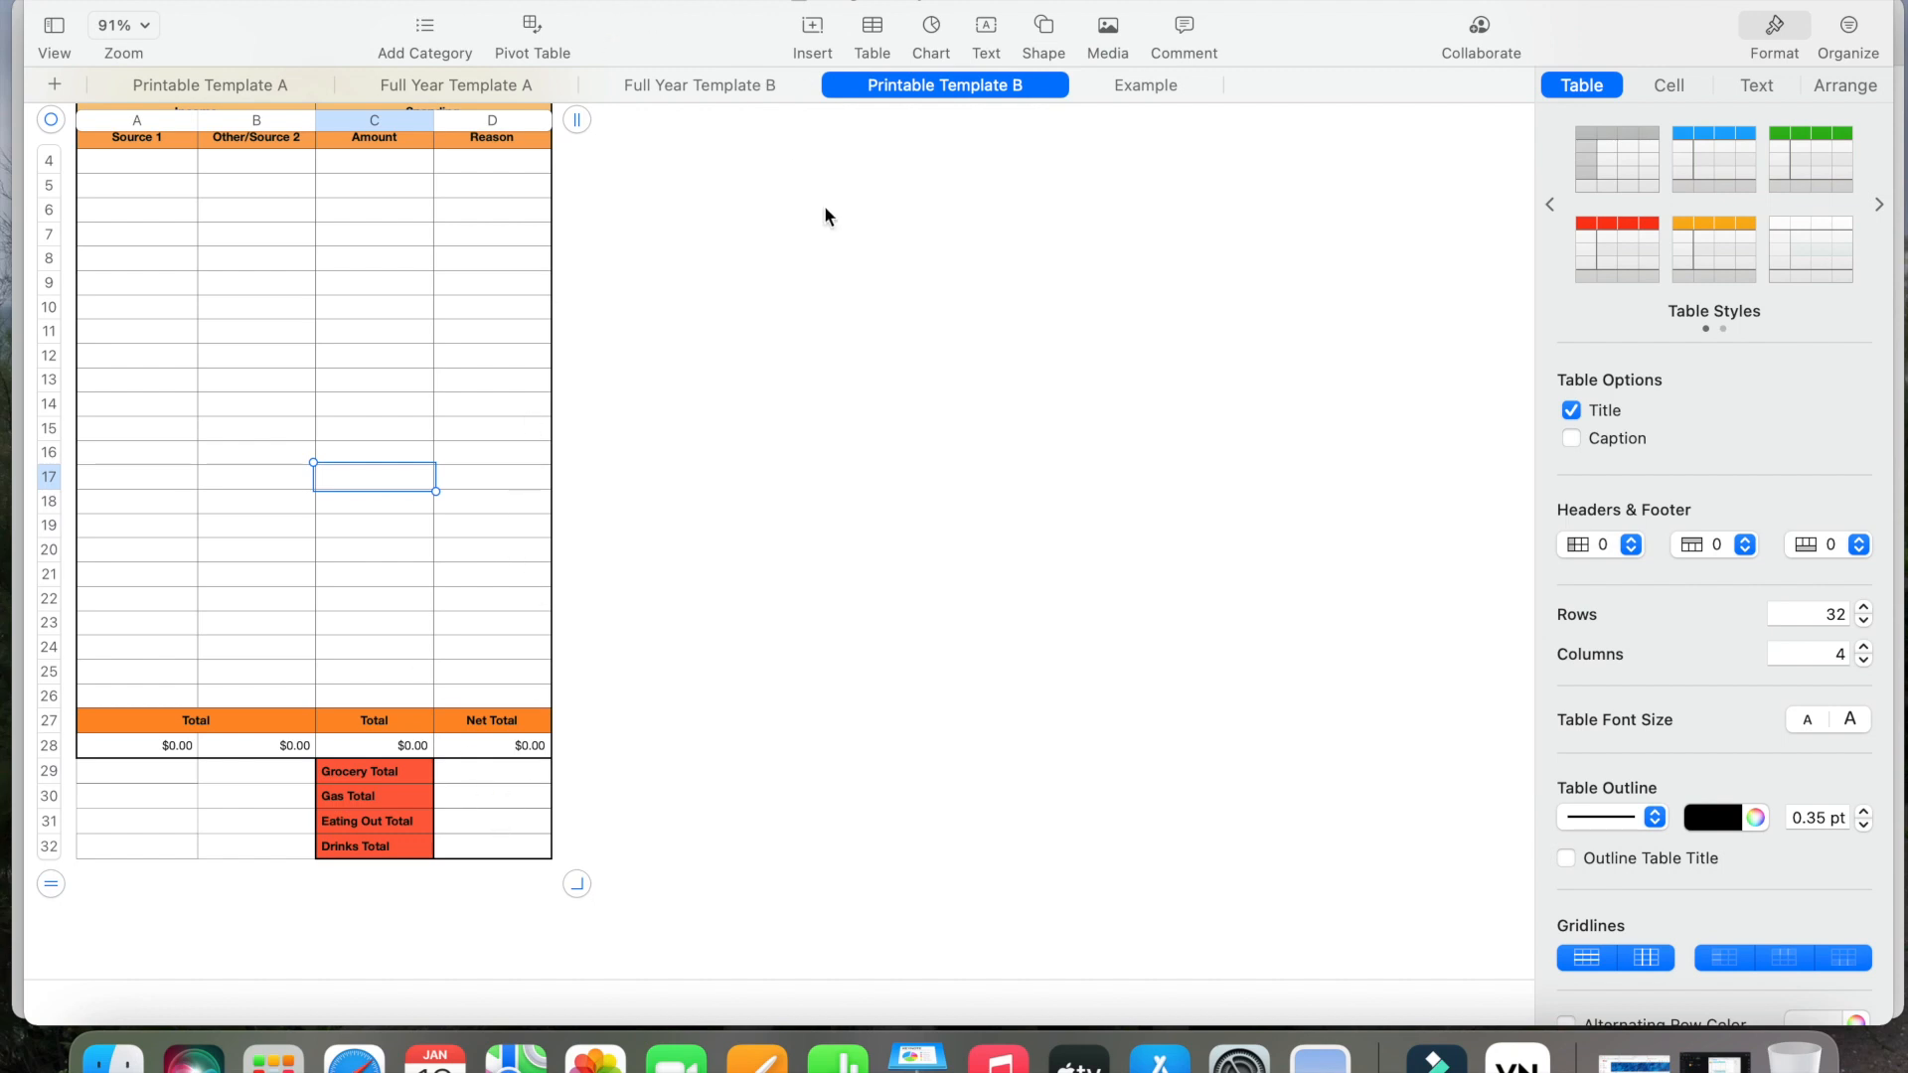
{"action": "left_click", "coordinate": [734, 80]}
{"action": "left_click_drag", "start_coordinate": [660, 184], "coordinate": [770, 555]}
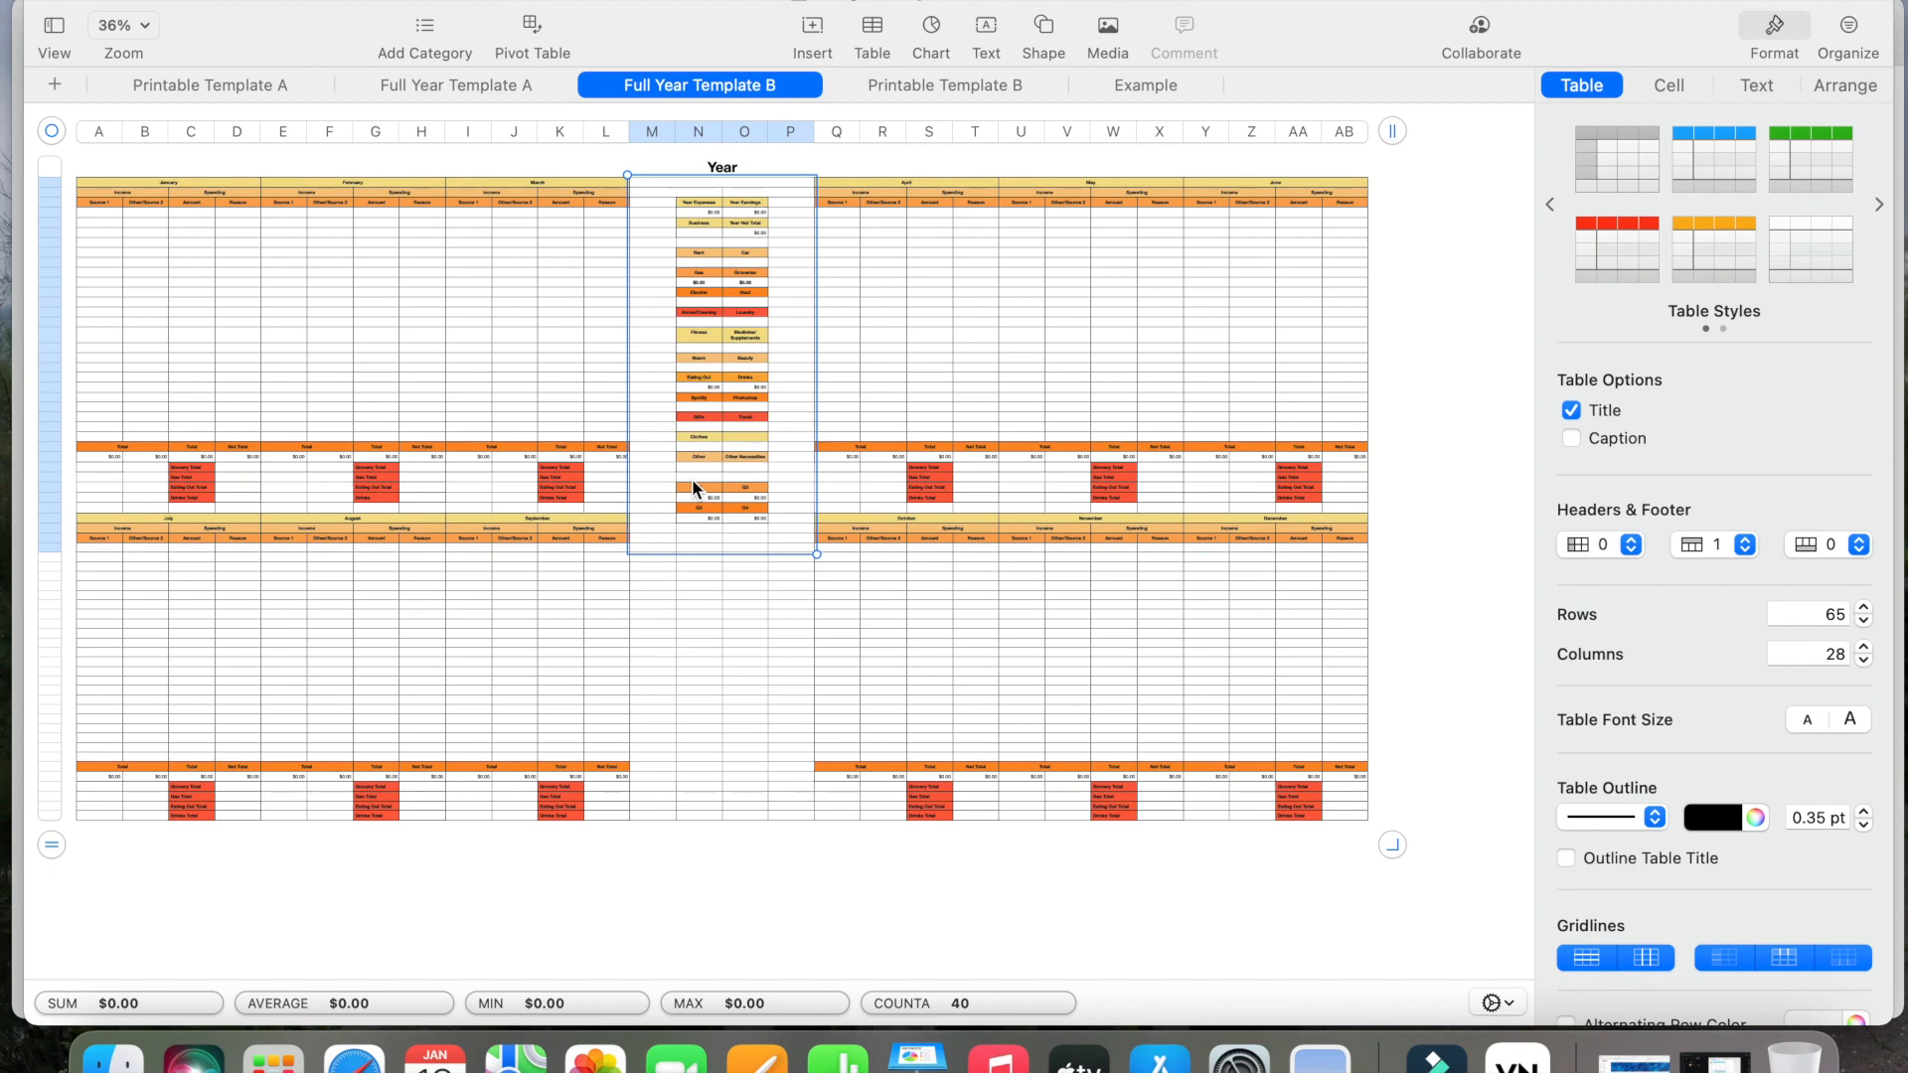
{"action": "left_click", "coordinate": [742, 672]}
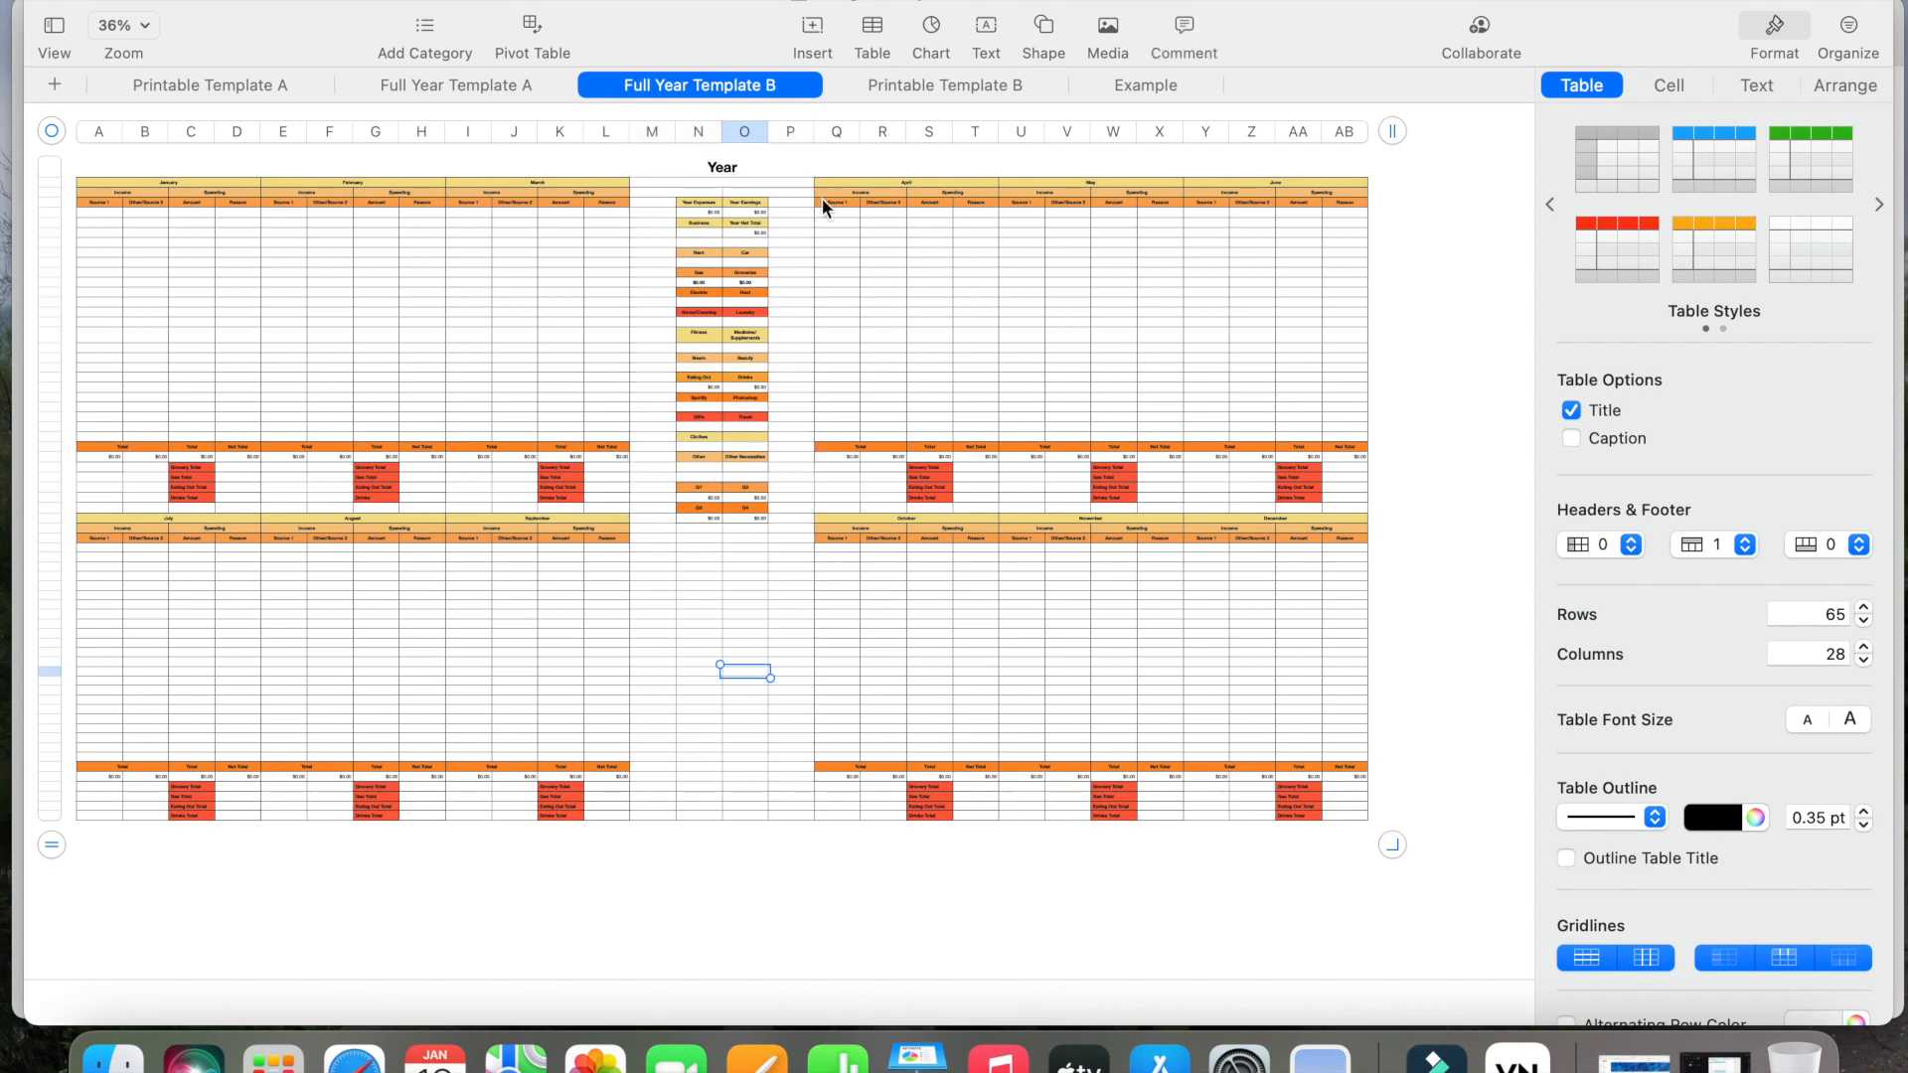
- Compare the full Printable Template B table with the central yearly breakdown block on Full Year Template B
{"action": "left_click", "coordinate": [994, 86]}
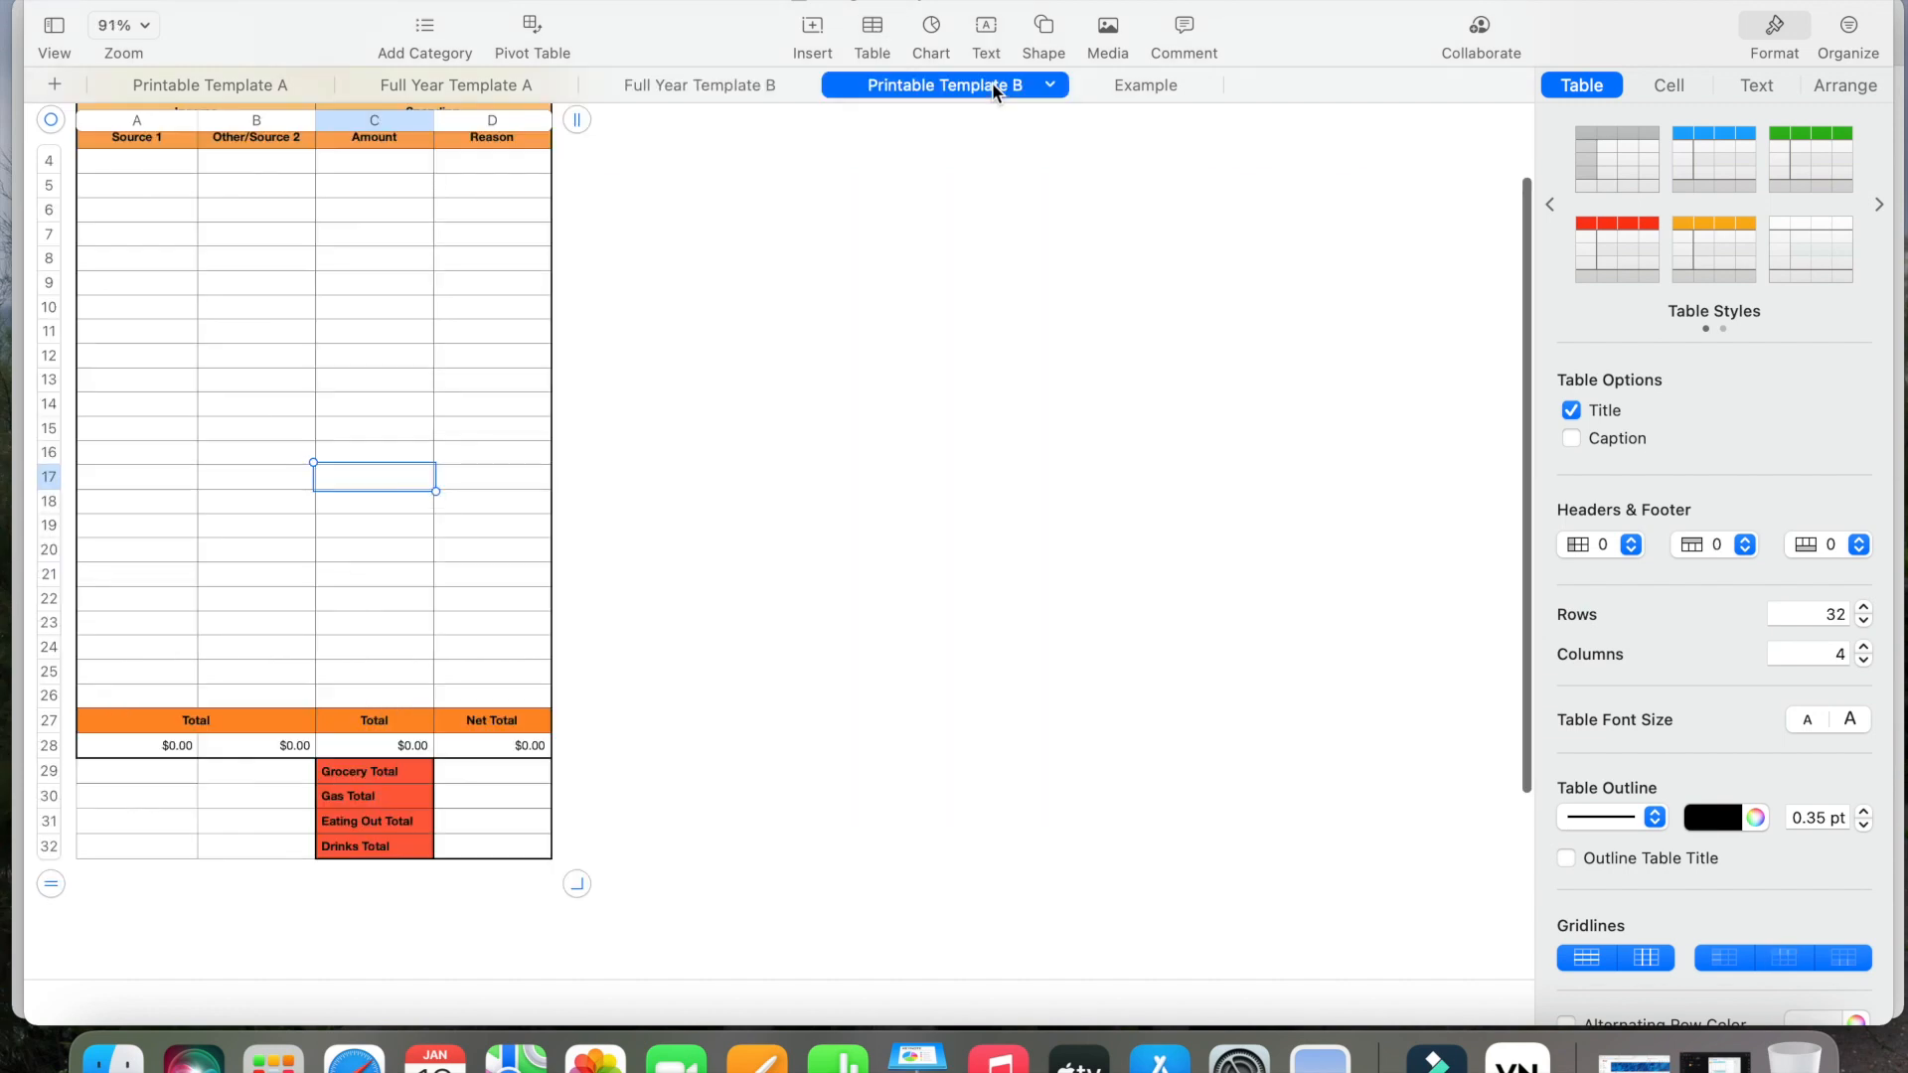
{"action": "scroll", "coordinate": [968, 117], "scroll_direction": "up", "scroll_amount": 3}
{"action": "left_click", "coordinate": [718, 344]}
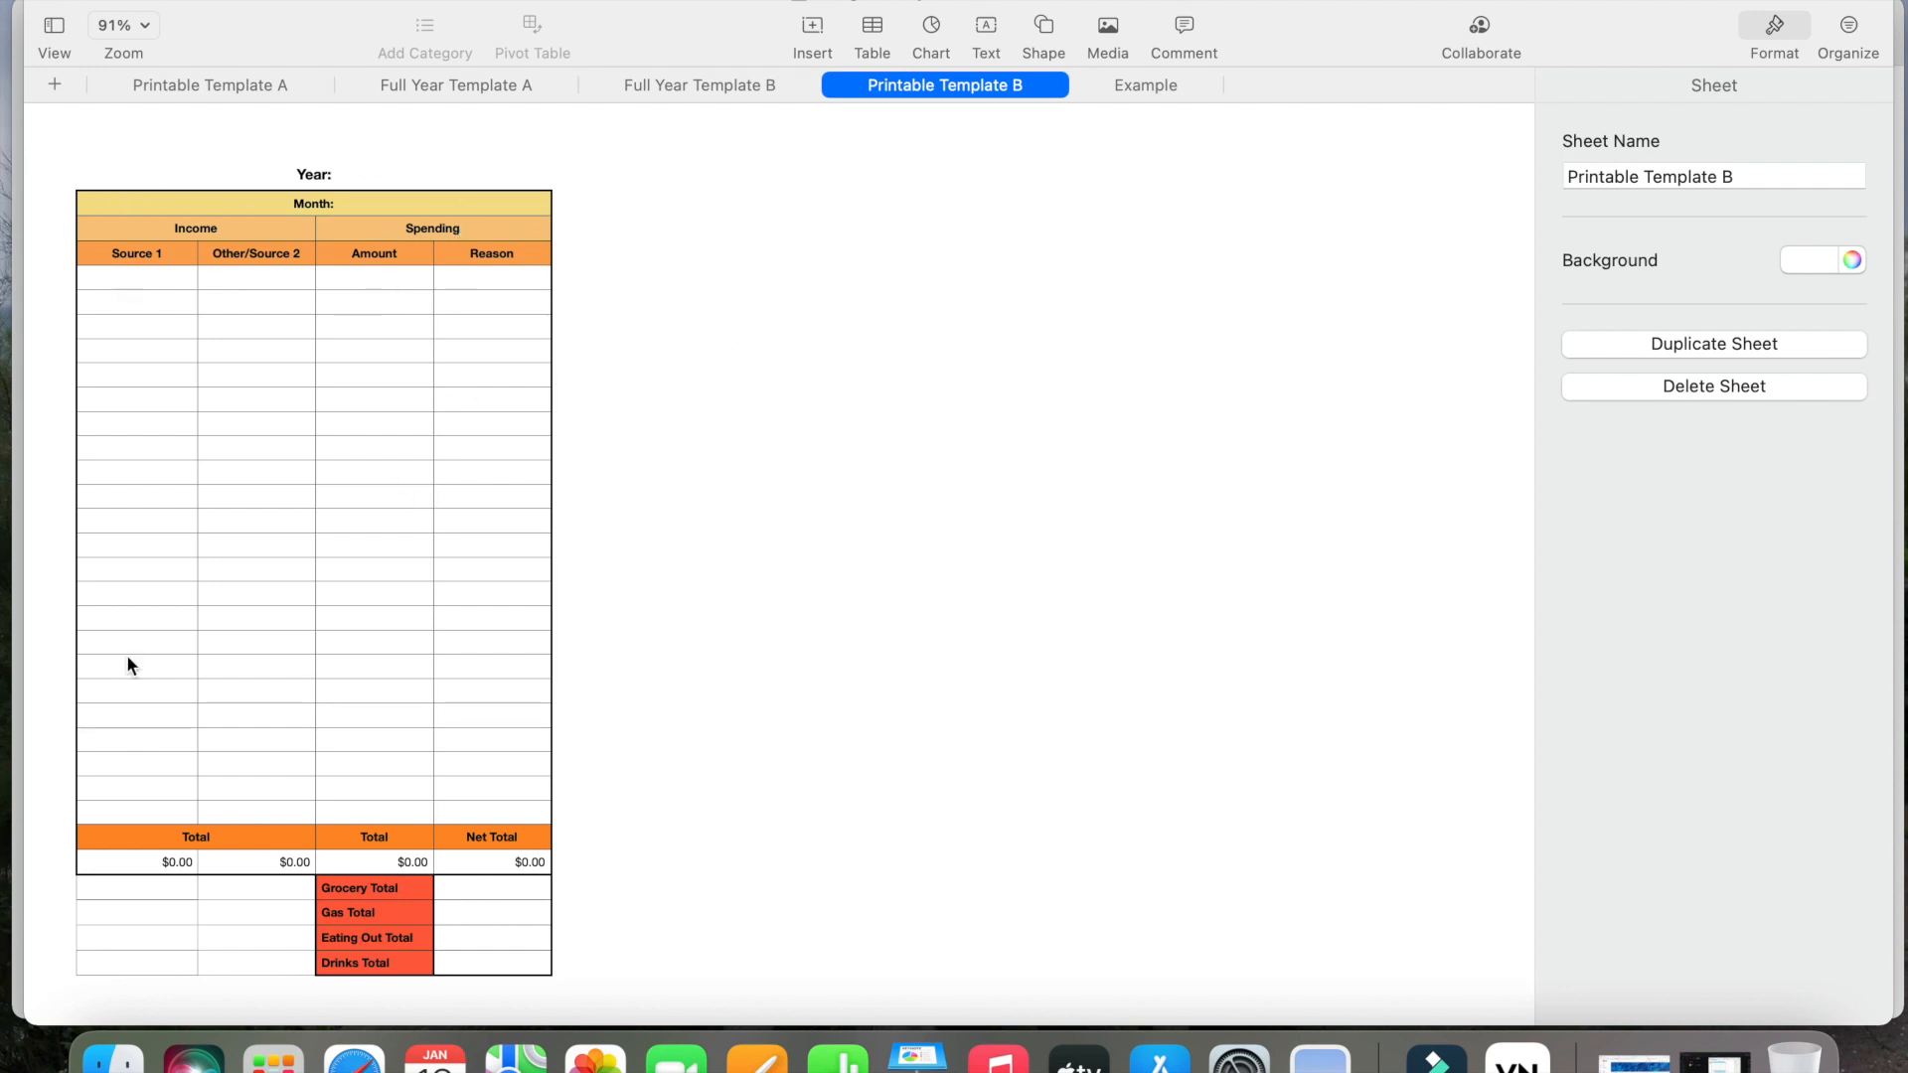
{"action": "left_click", "coordinate": [736, 82]}
{"action": "left_click_drag", "start_coordinate": [656, 181], "coordinate": [732, 598]}
{"action": "left_click", "coordinate": [699, 700]}
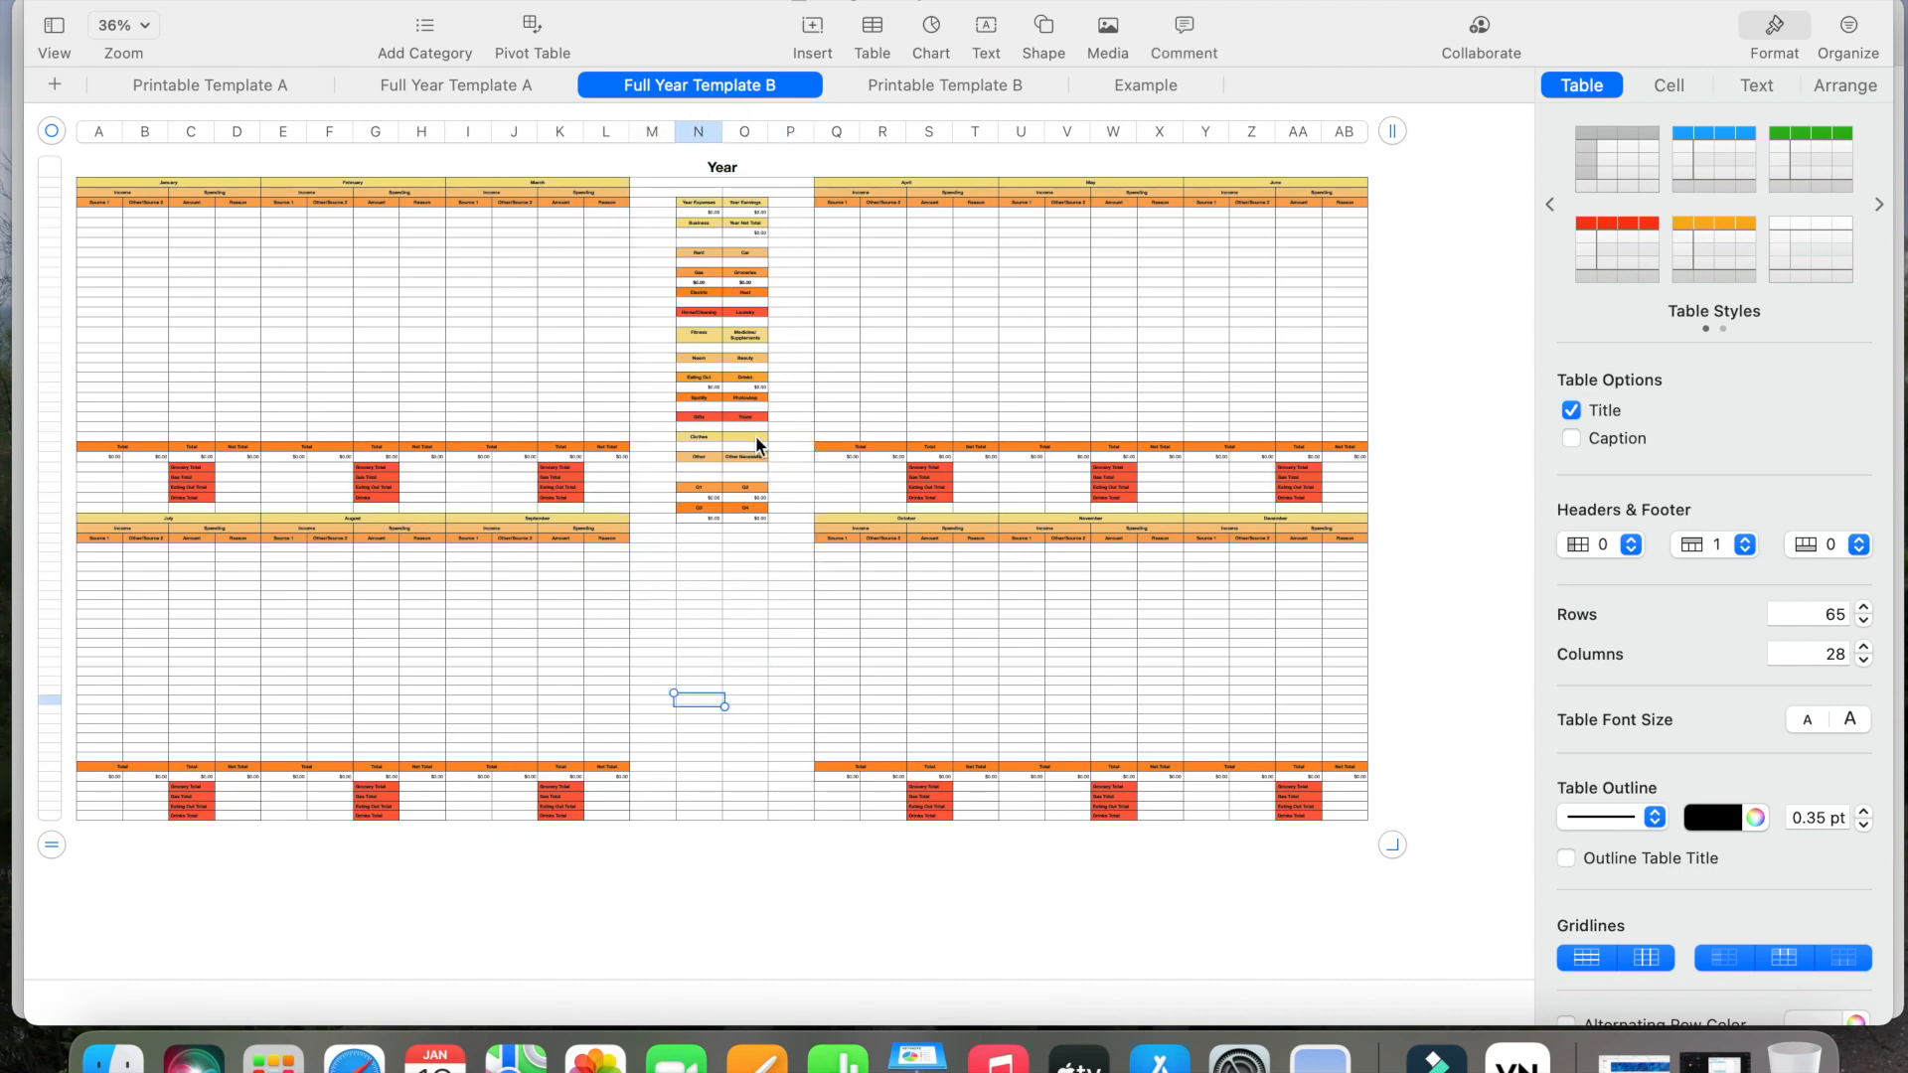
{"action": "left_click_drag", "start_coordinate": [670, 191], "coordinate": [749, 521]}
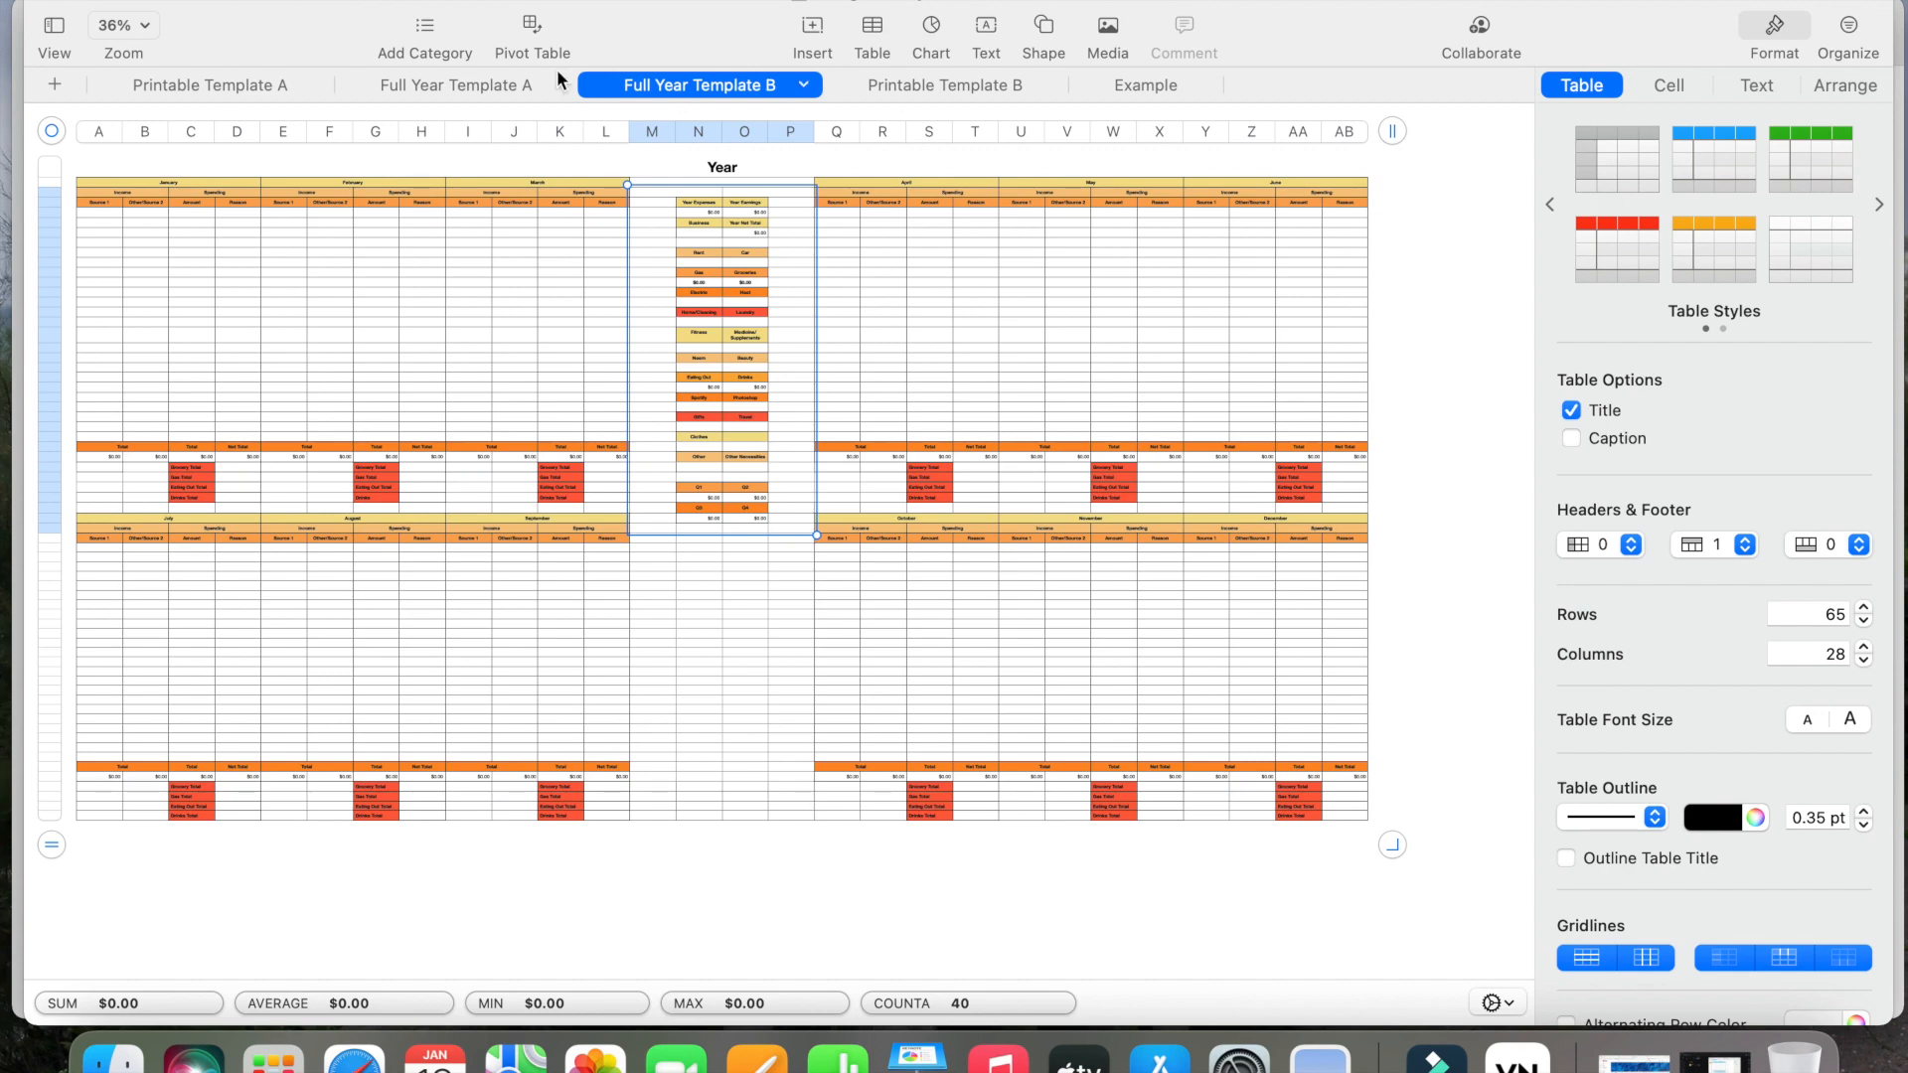
- Review the Year Expense Breakdown cells for gas, groceries and car maintenance on Printable Template A, and view the Example sheet
{"action": "left_click", "coordinate": [239, 88]}
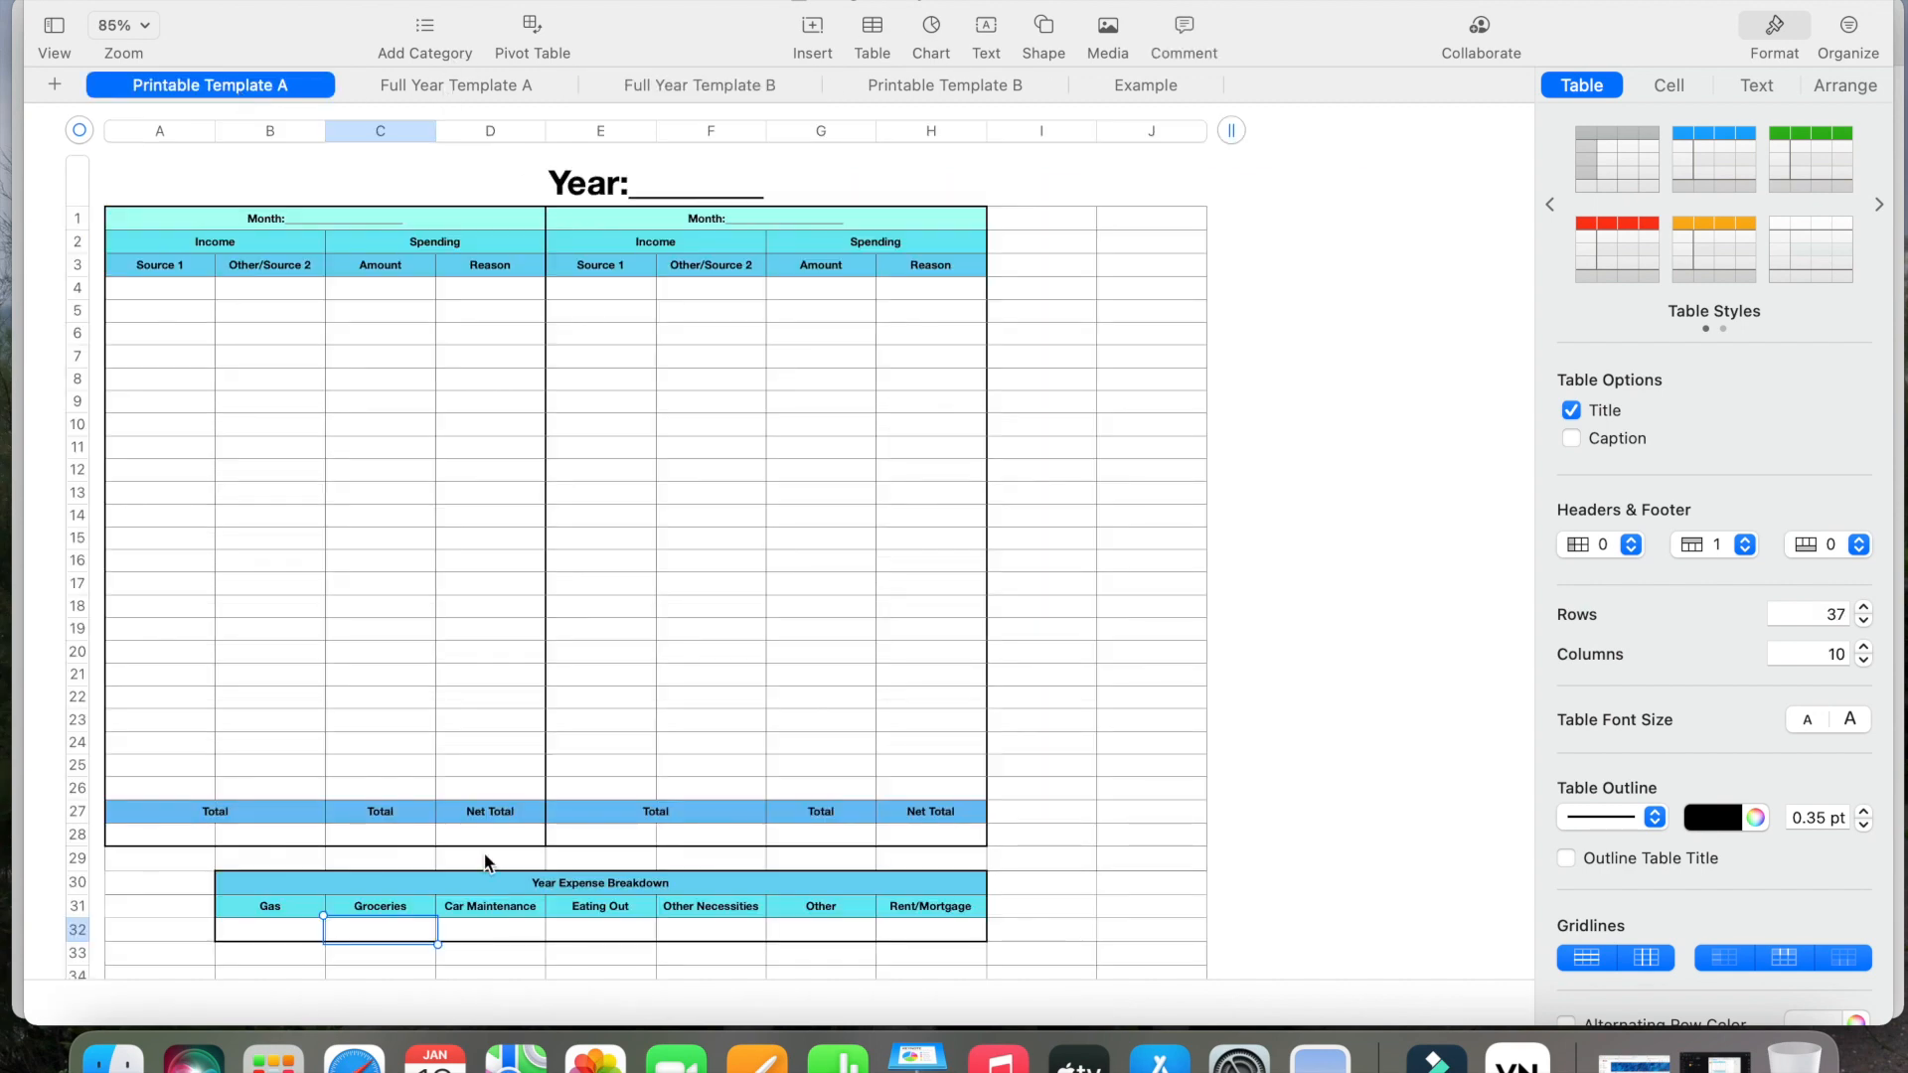
{"action": "scroll", "coordinate": [490, 852], "scroll_direction": "down", "scroll_amount": 2}
{"action": "left_click", "coordinate": [336, 861]}
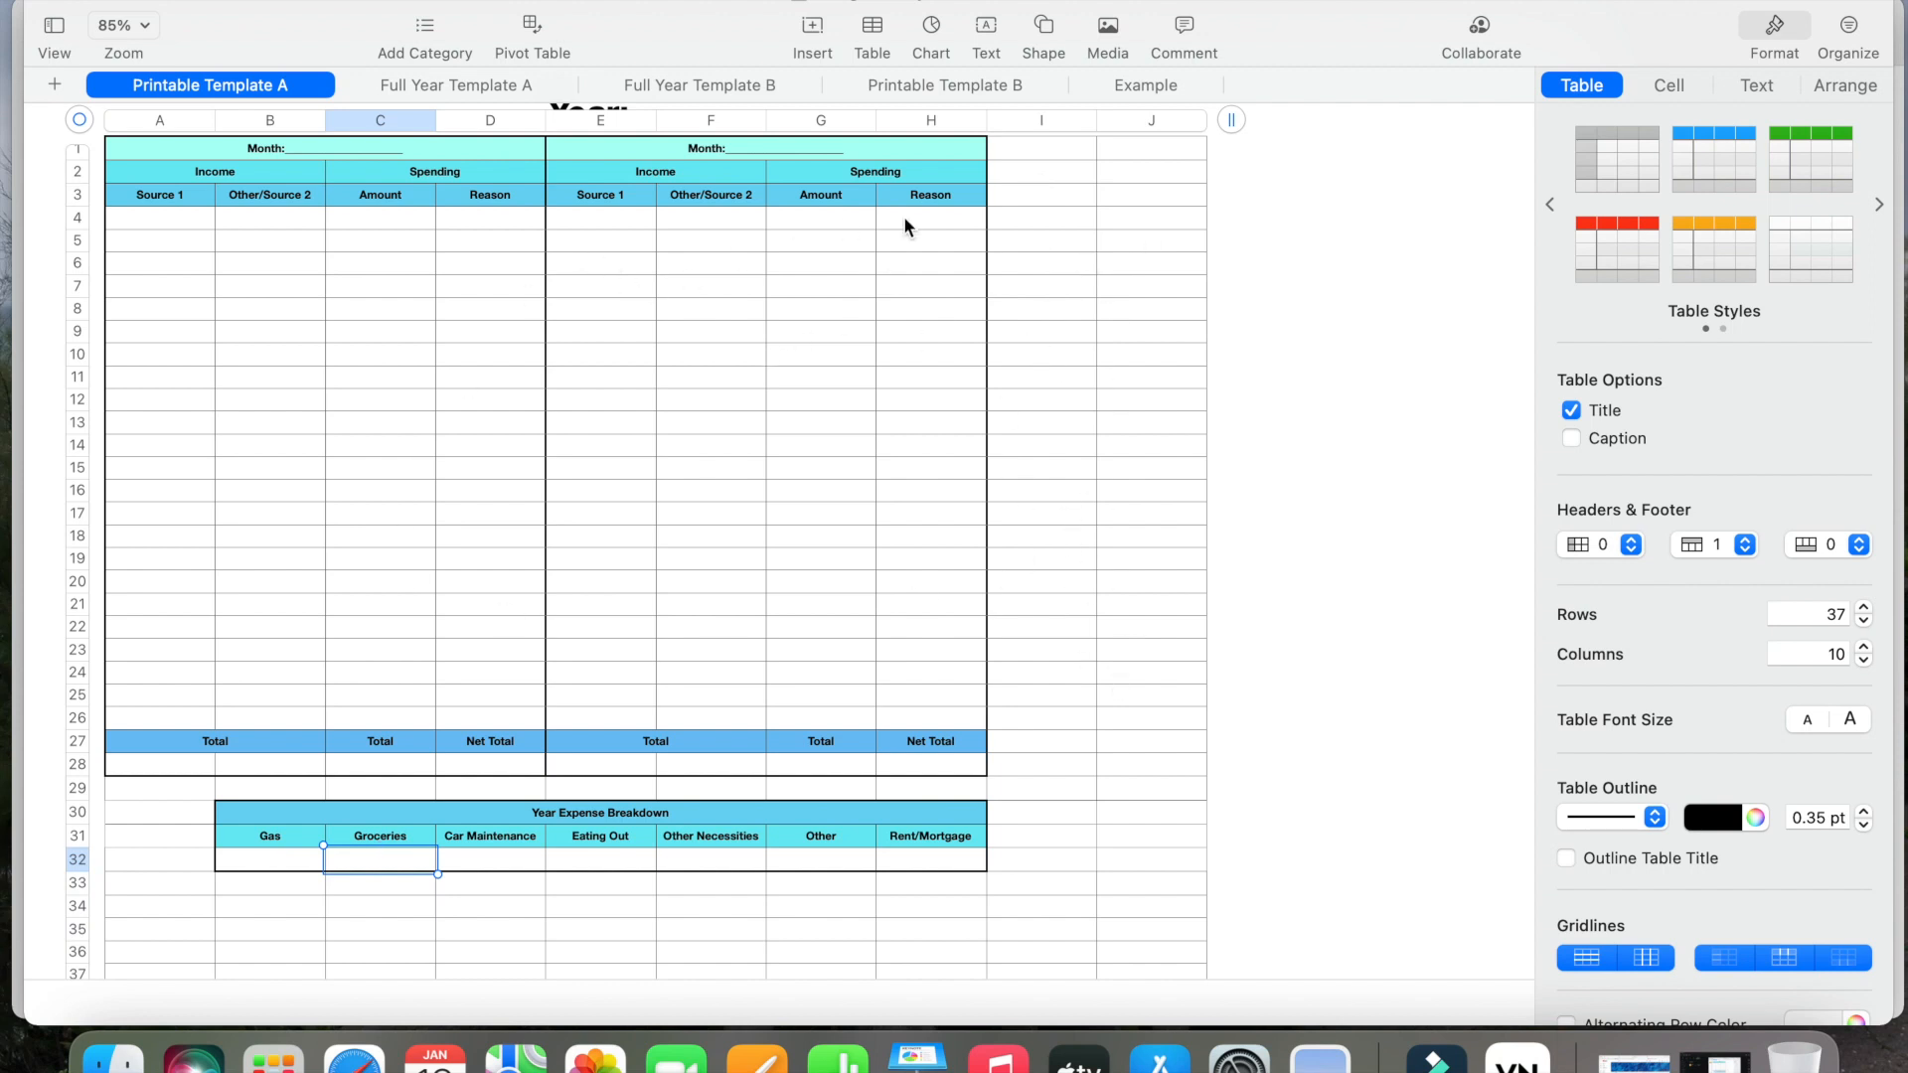
{"action": "left_click", "coordinate": [288, 858]}
{"action": "left_click", "coordinate": [397, 861]}
{"action": "left_click", "coordinate": [482, 860]}
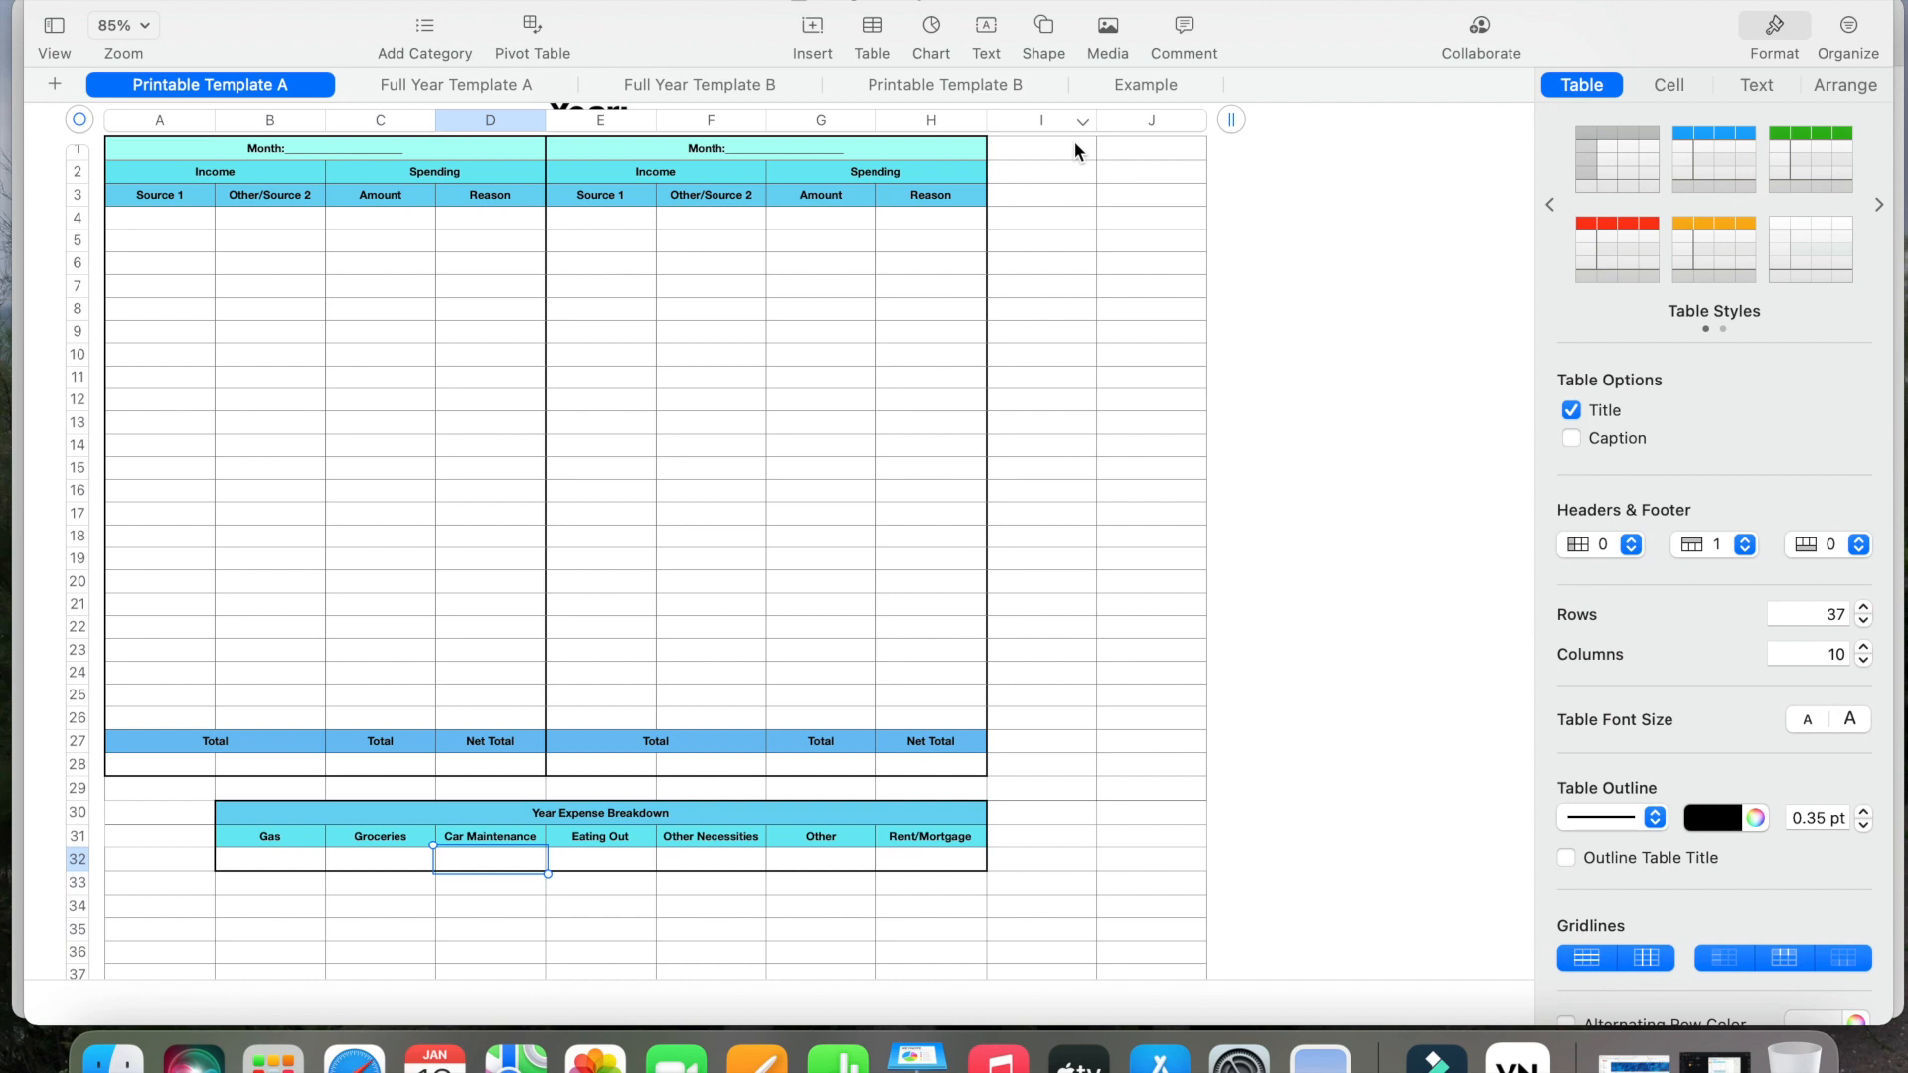
{"action": "scroll", "coordinate": [1051, 308], "scroll_direction": "up", "scroll_amount": 2}
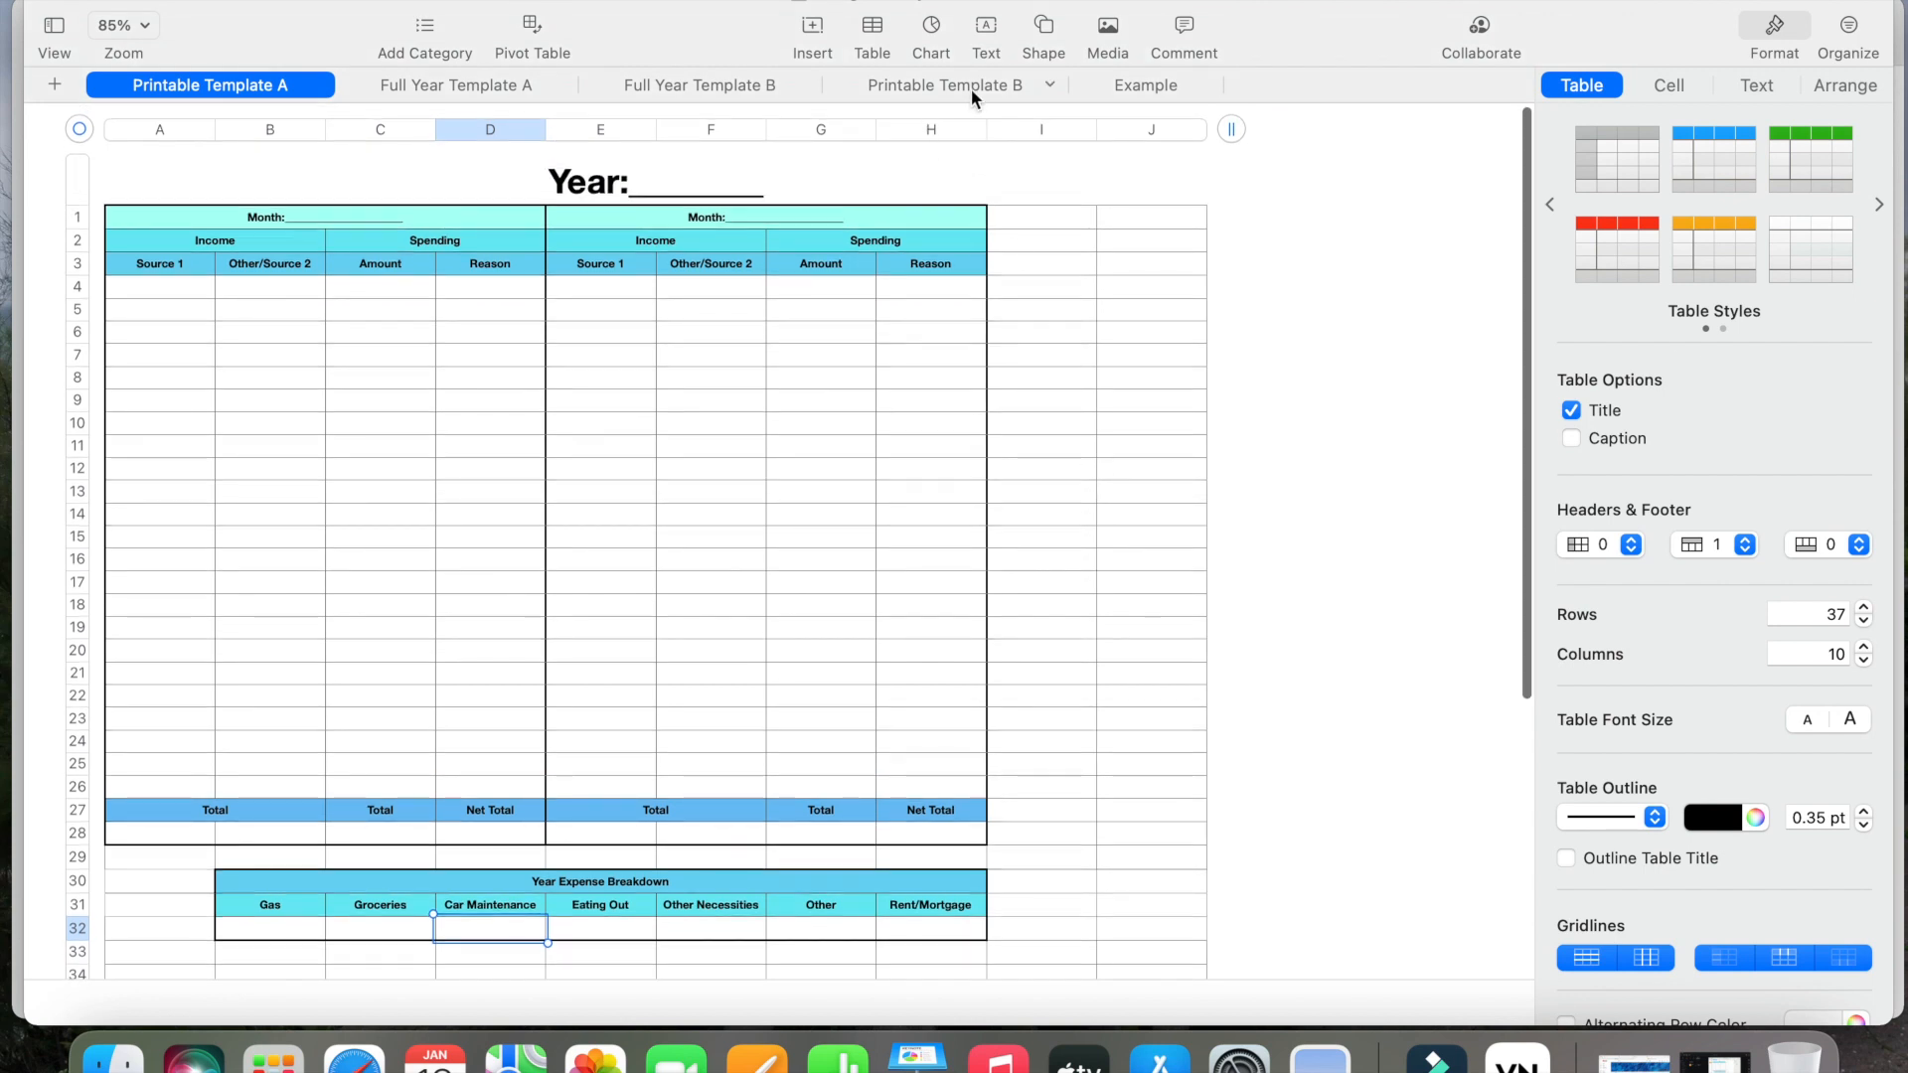
{"action": "left_click", "coordinate": [1159, 84]}
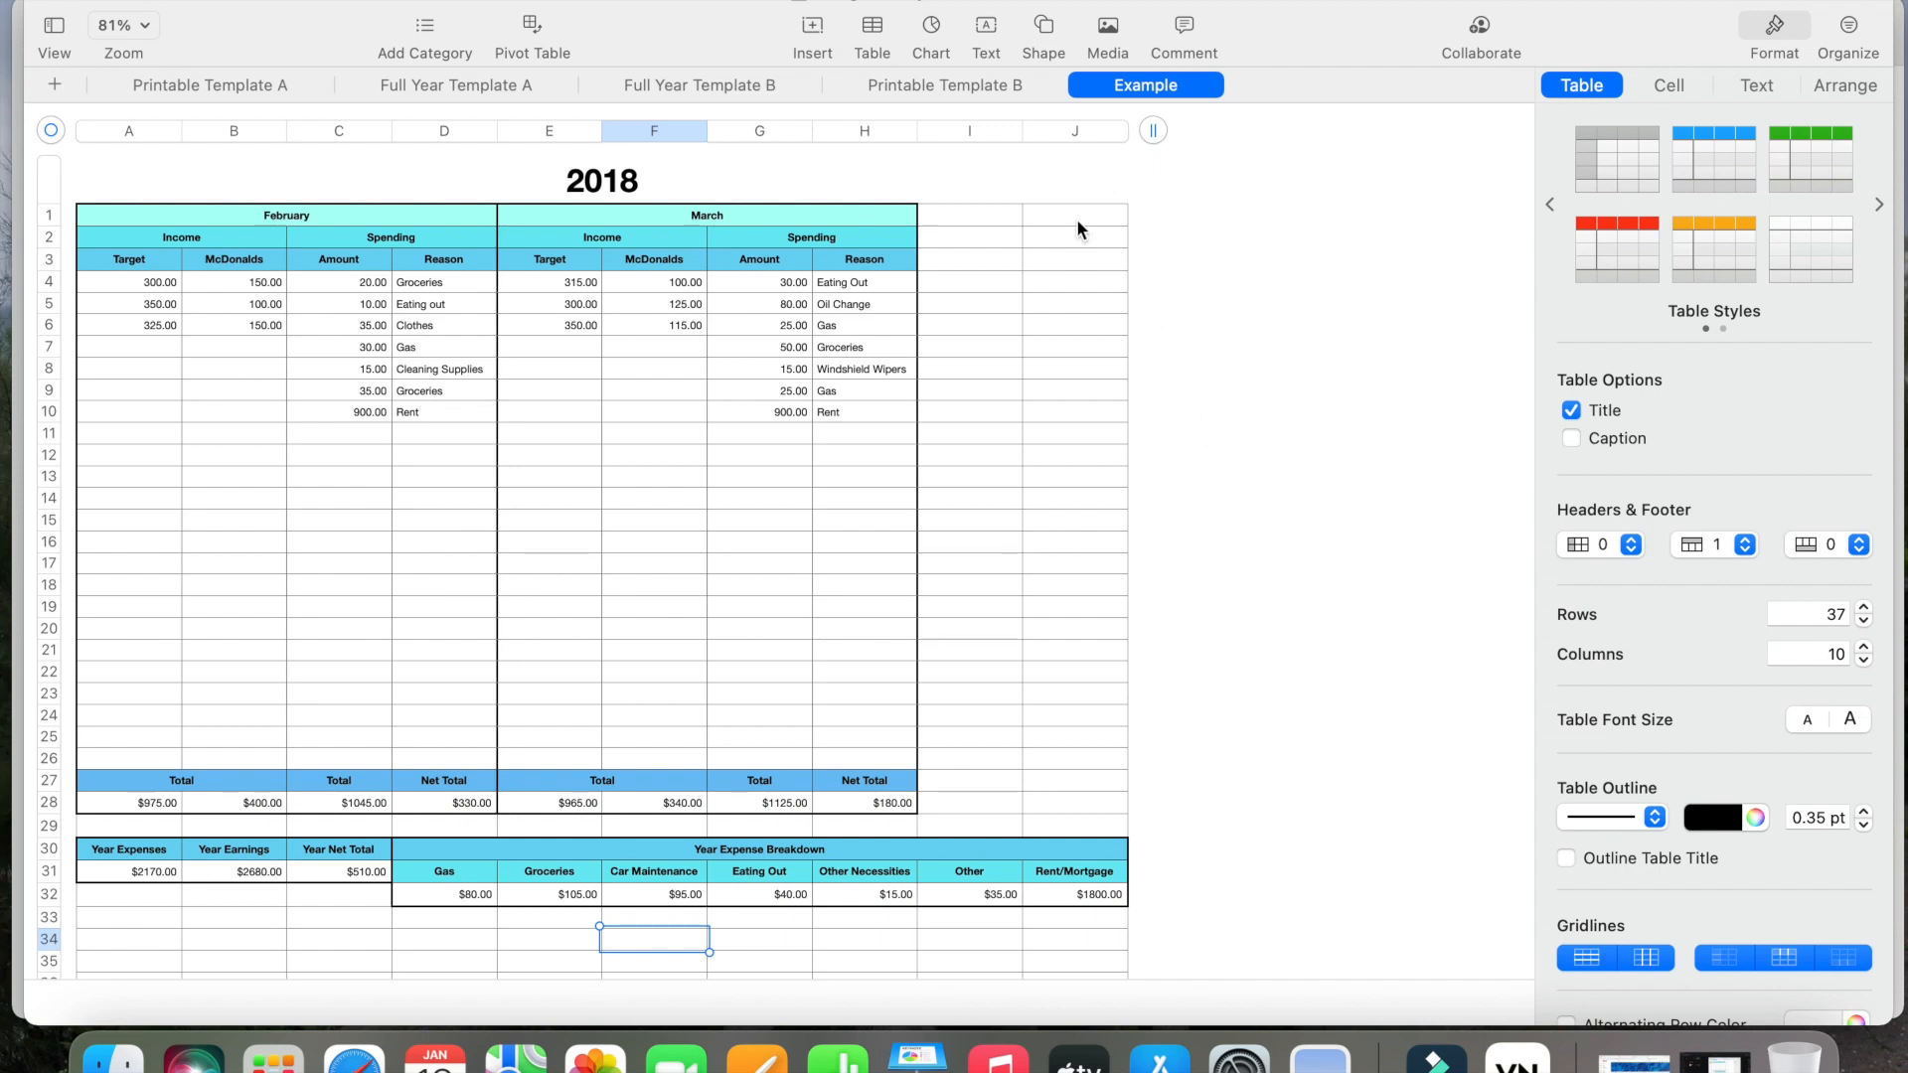
- Examine the March spending Amount column on Full Year Template B alongside the central yearly category breakdown
{"action": "left_click", "coordinate": [726, 86]}
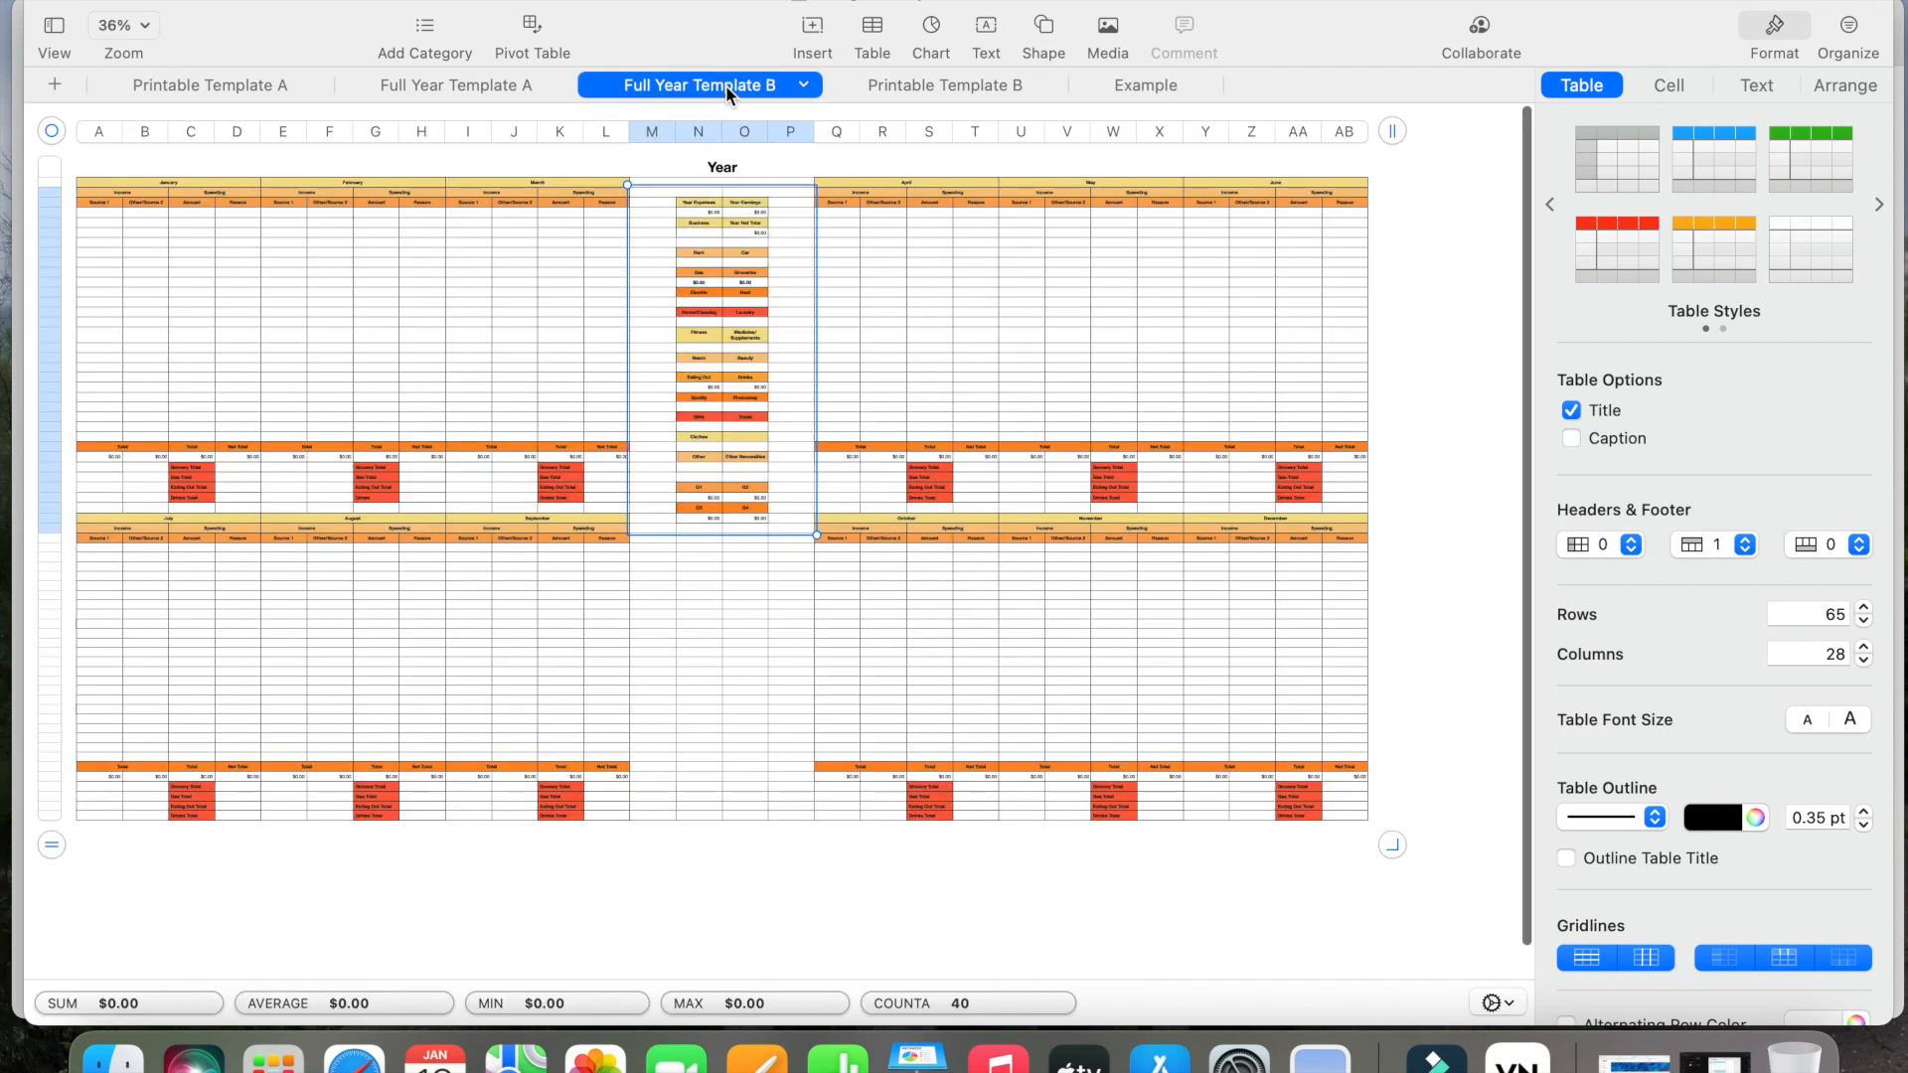
{"action": "left_click", "coordinate": [596, 312]}
{"action": "scroll", "coordinate": [461, 194], "scroll_direction": "up", "scroll_amount": 3}
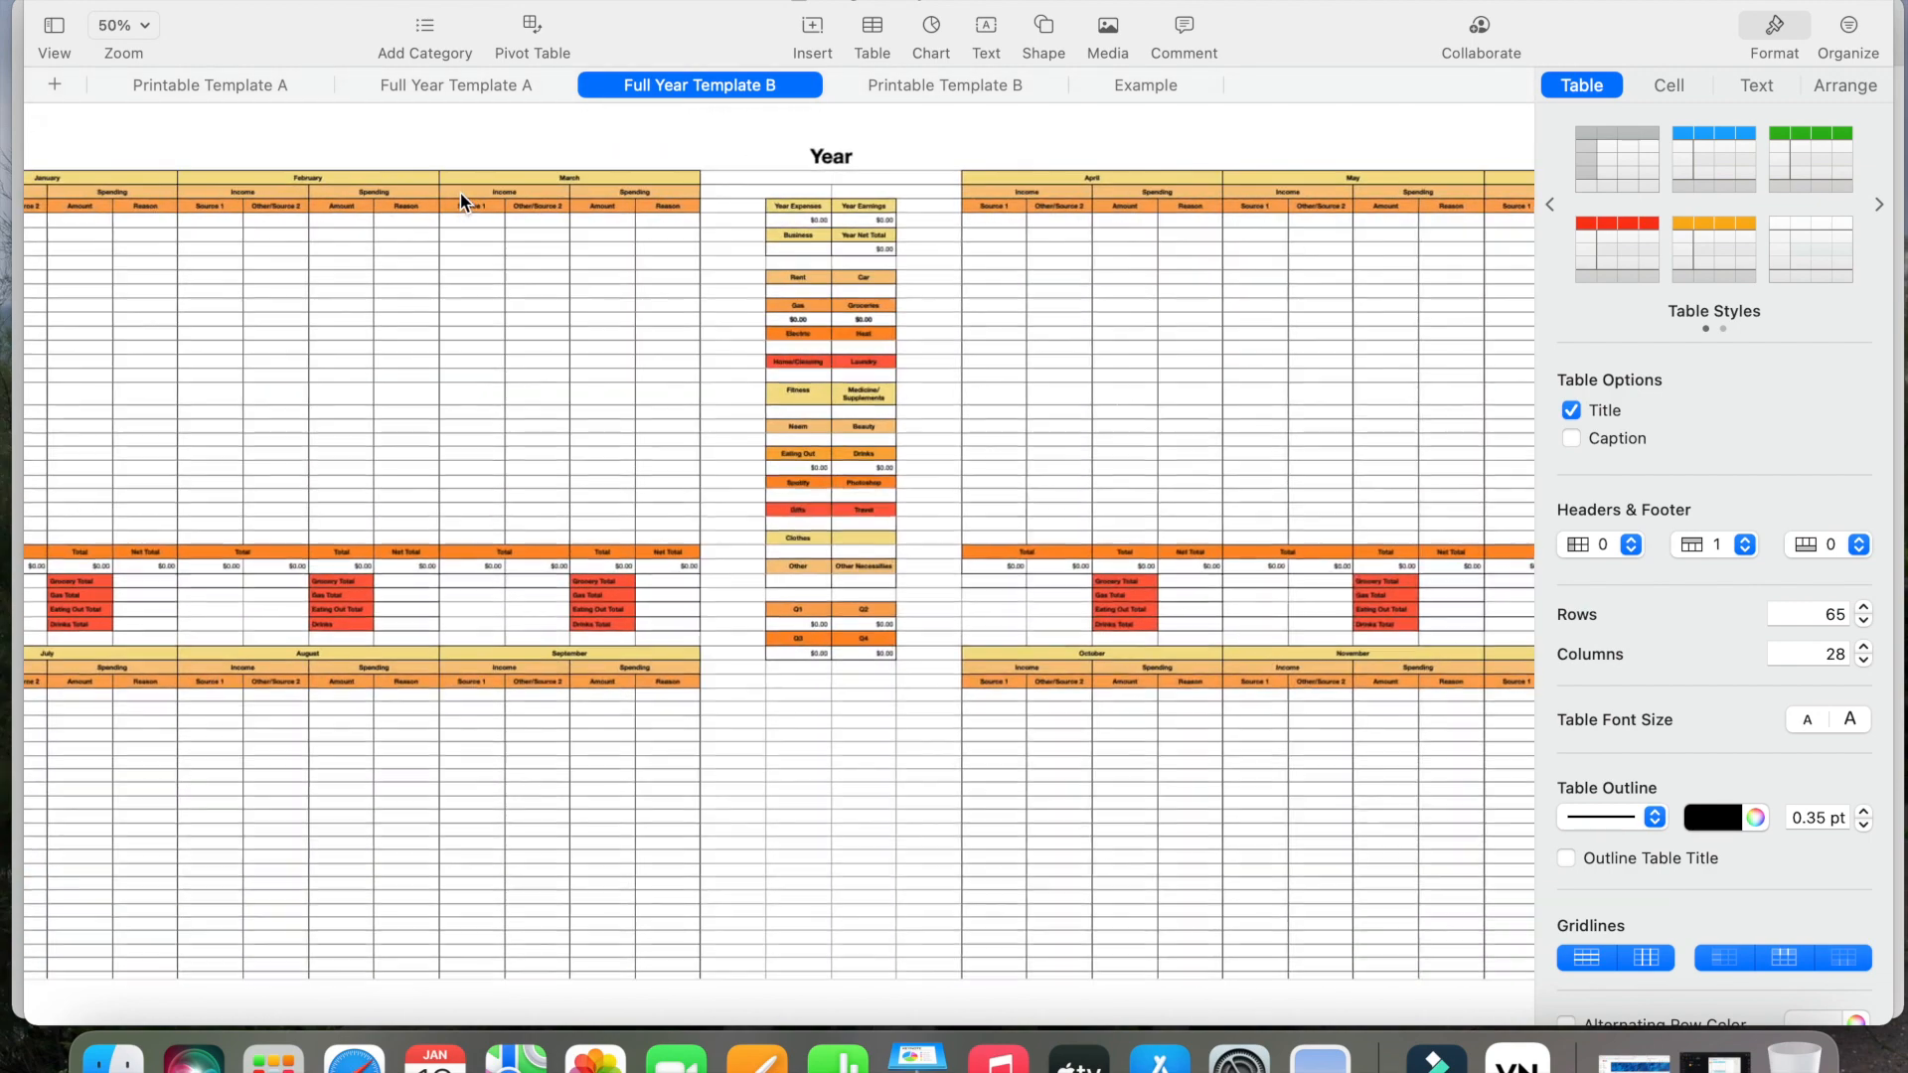
{"action": "left_click", "coordinate": [618, 226]}
{"action": "left_click_drag", "start_coordinate": [618, 228], "coordinate": [618, 418]}
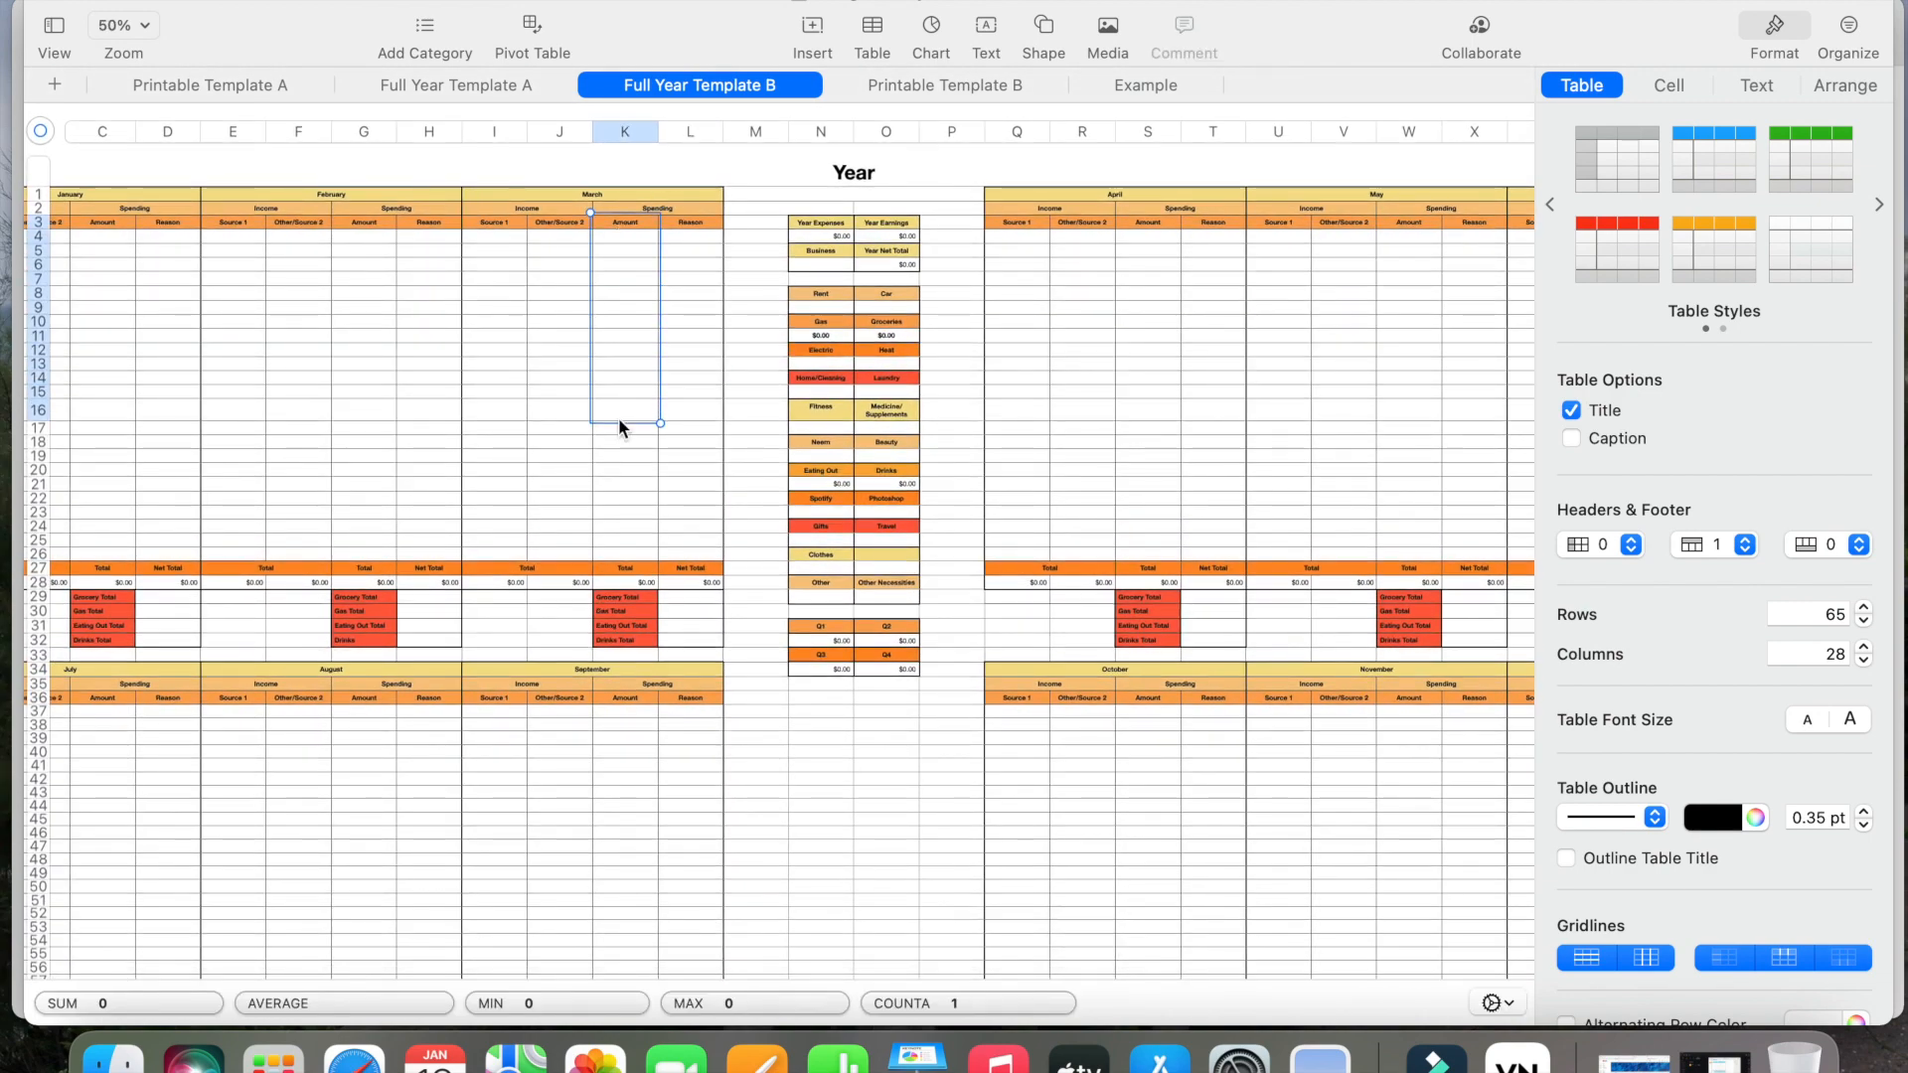
{"action": "scroll", "coordinate": [628, 225], "scroll_direction": "up", "scroll_amount": 3}
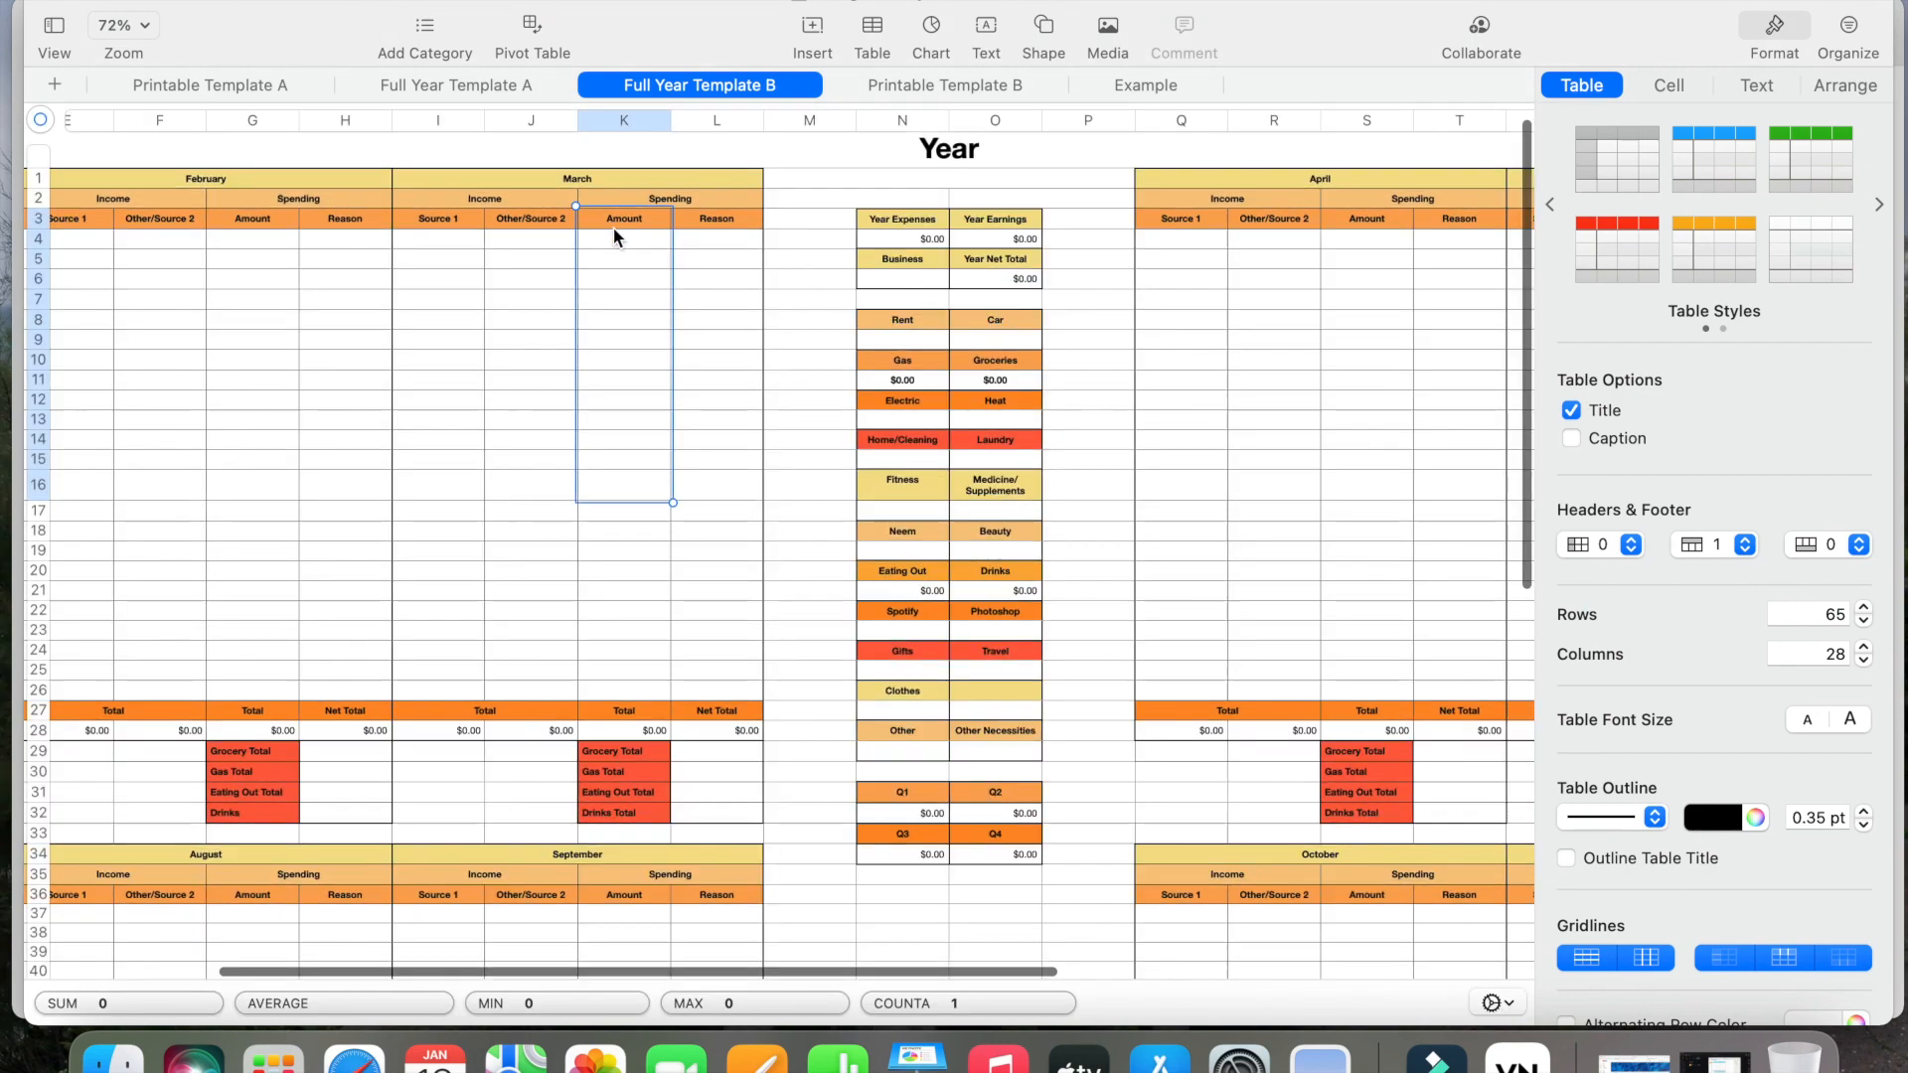
{"action": "left_click", "coordinate": [617, 241]}
{"action": "left_click", "coordinate": [622, 401]}
{"action": "left_click", "coordinate": [617, 239]}
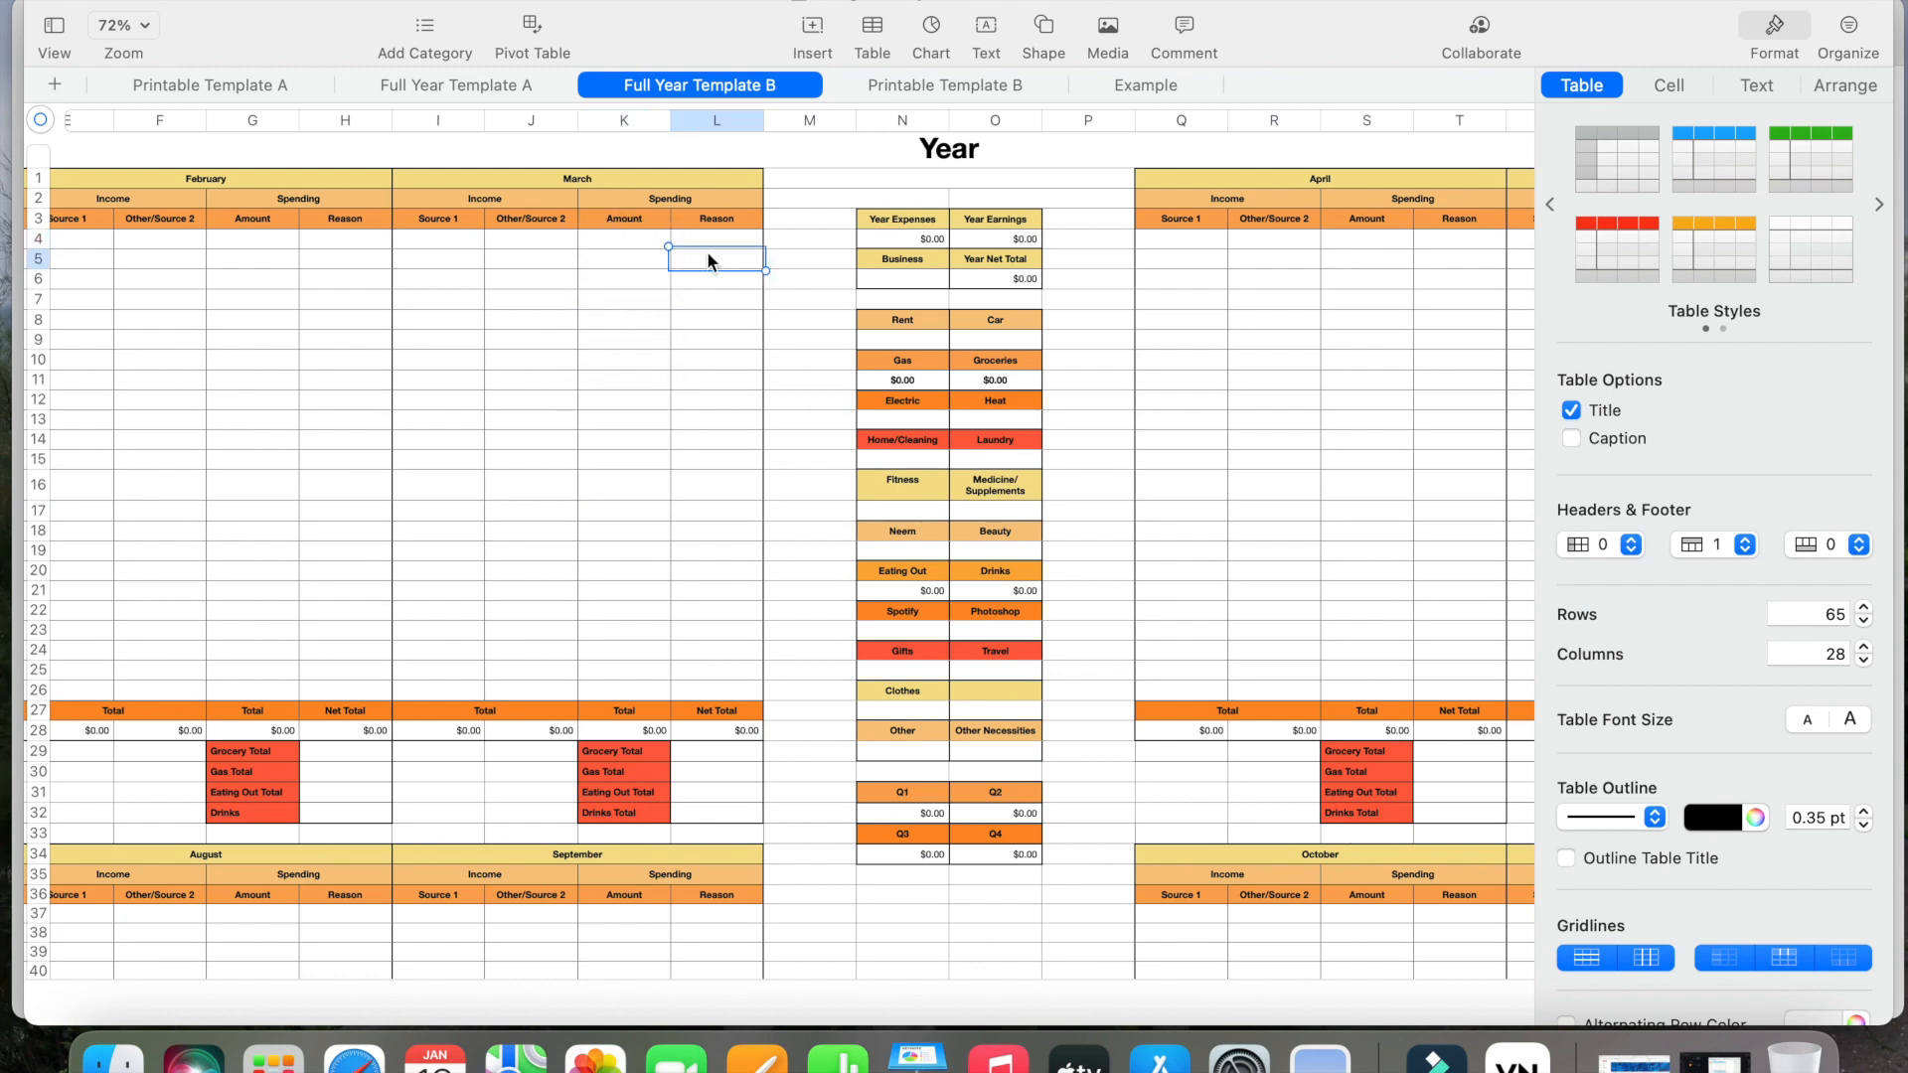
{"action": "left_click_drag", "start_coordinate": [639, 248], "coordinate": [636, 574]}
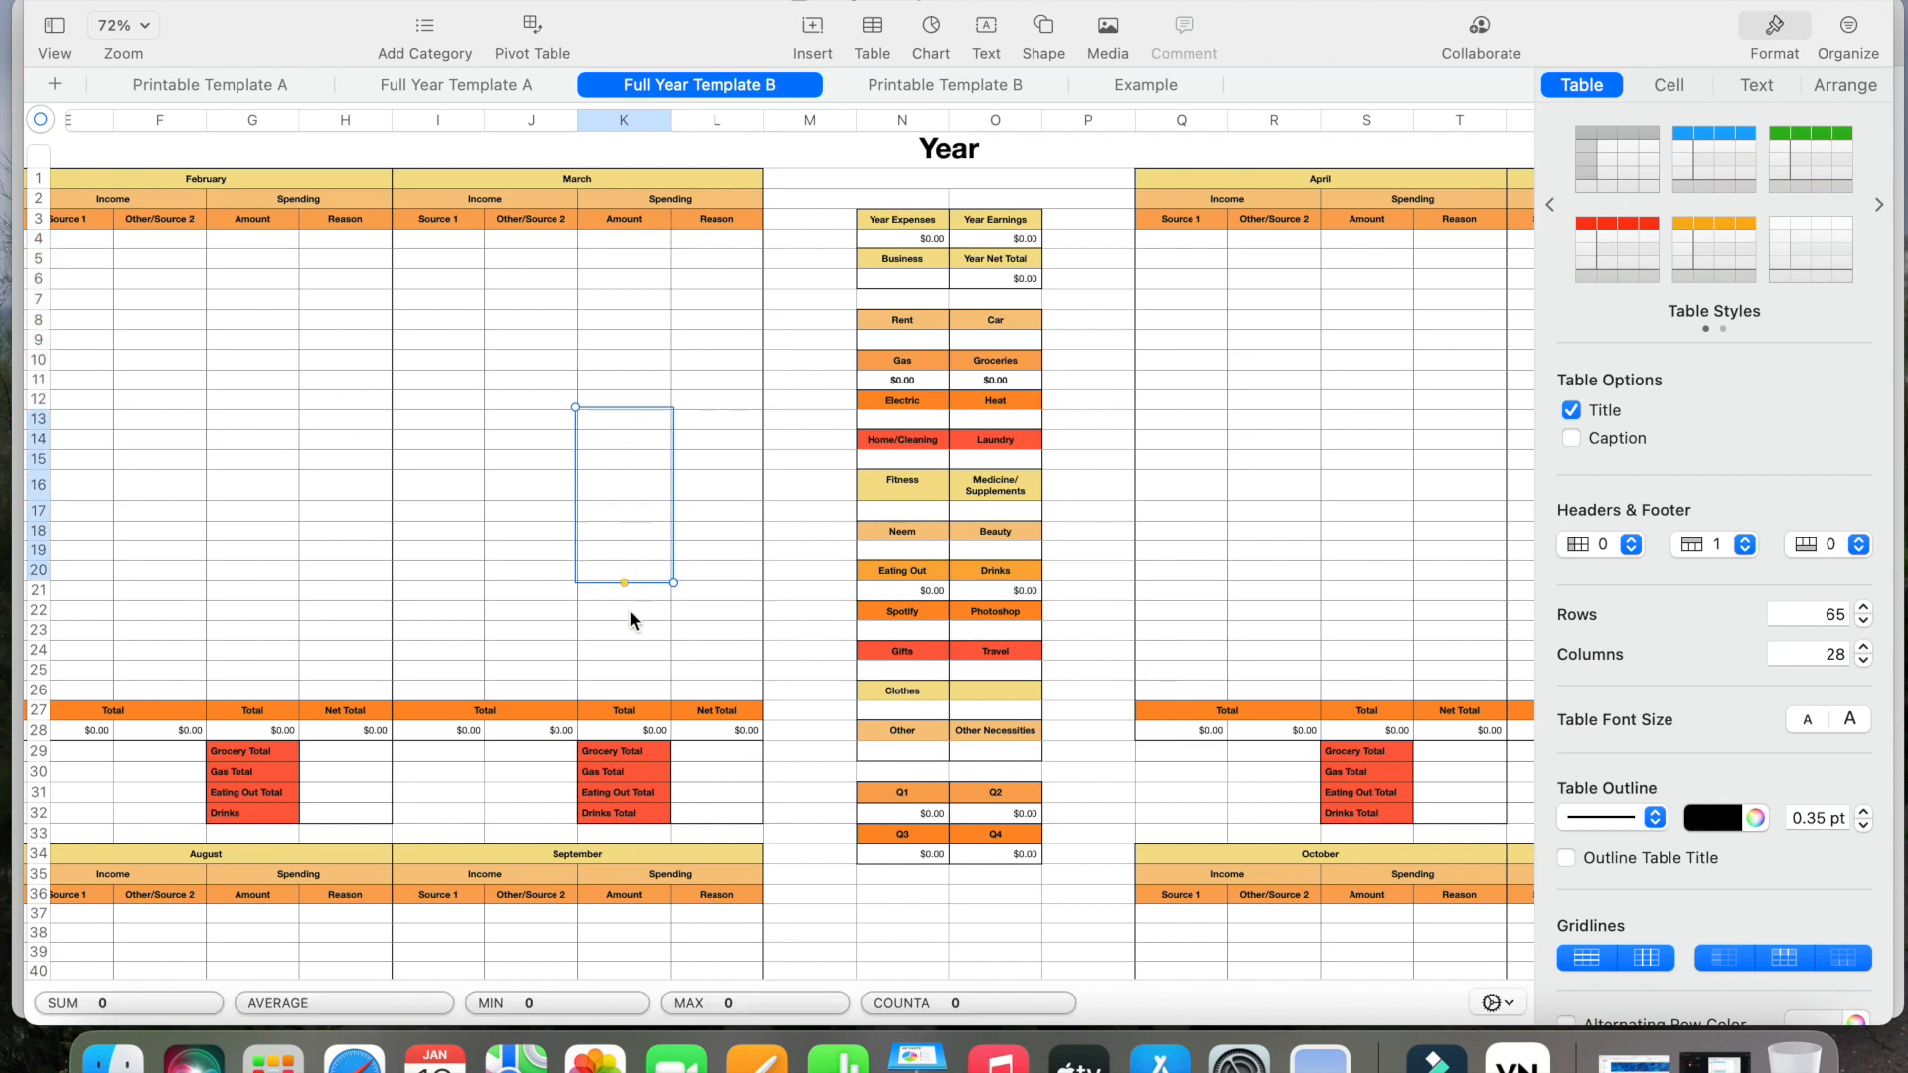
{"action": "left_click", "coordinate": [628, 593]}
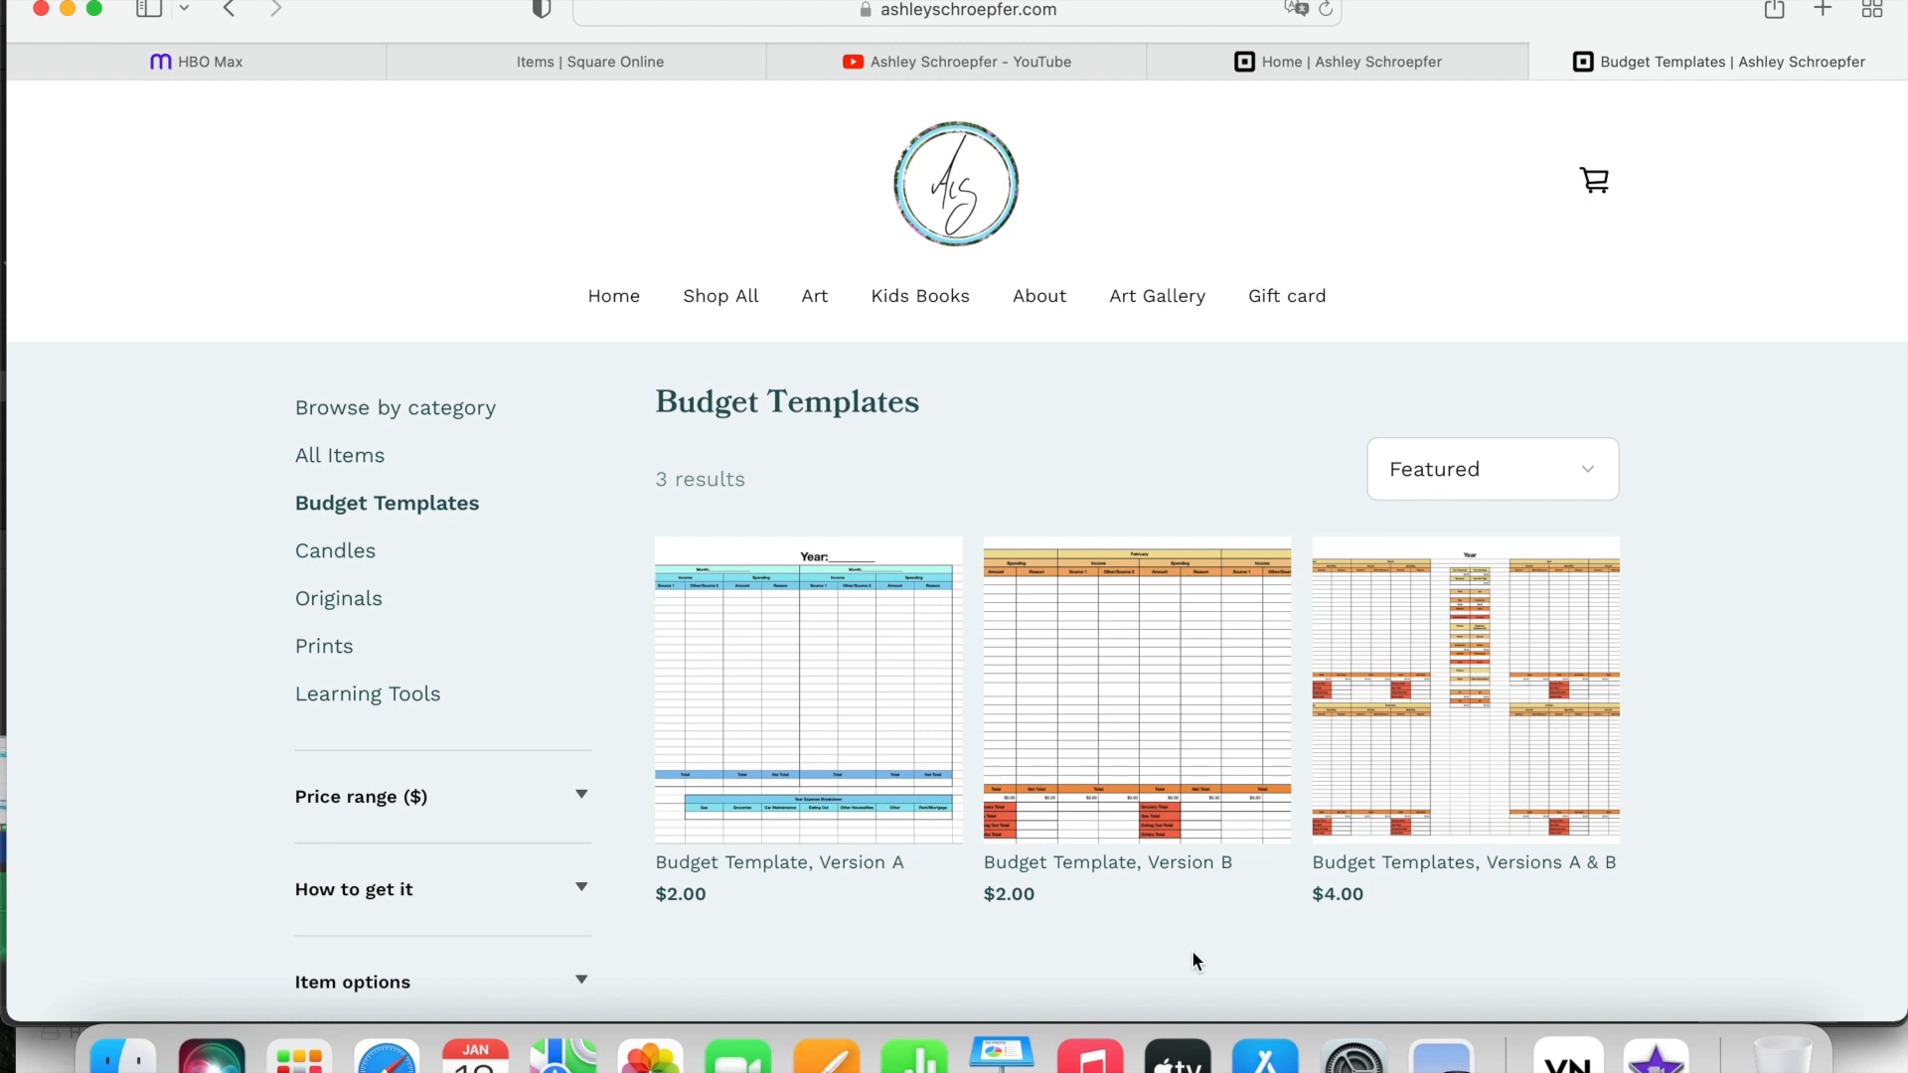
- In Safari, open the shop's Budget Templates, Versions A & B listing and look through its preview images
{"action": "scroll", "coordinate": [1192, 955], "scroll_direction": "down", "scroll_amount": 3}
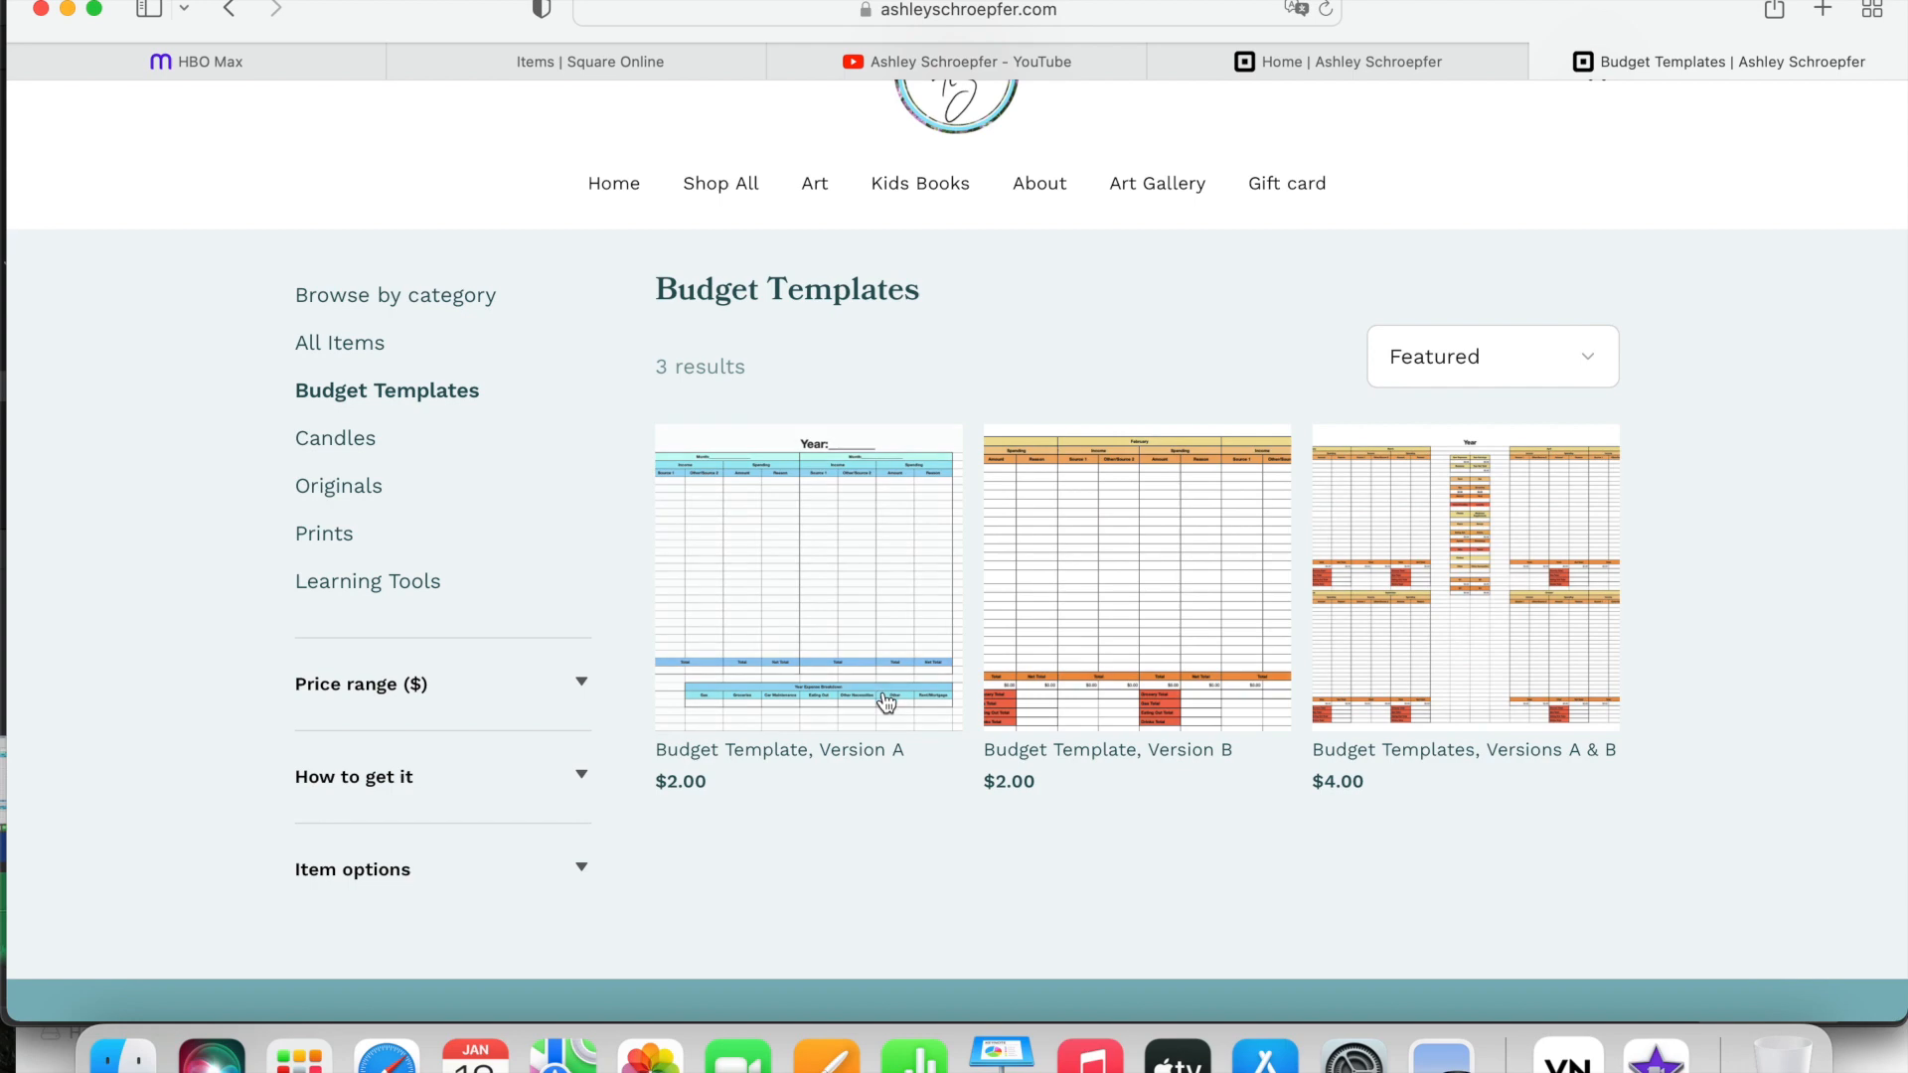
{"action": "left_click", "coordinate": [1401, 593]}
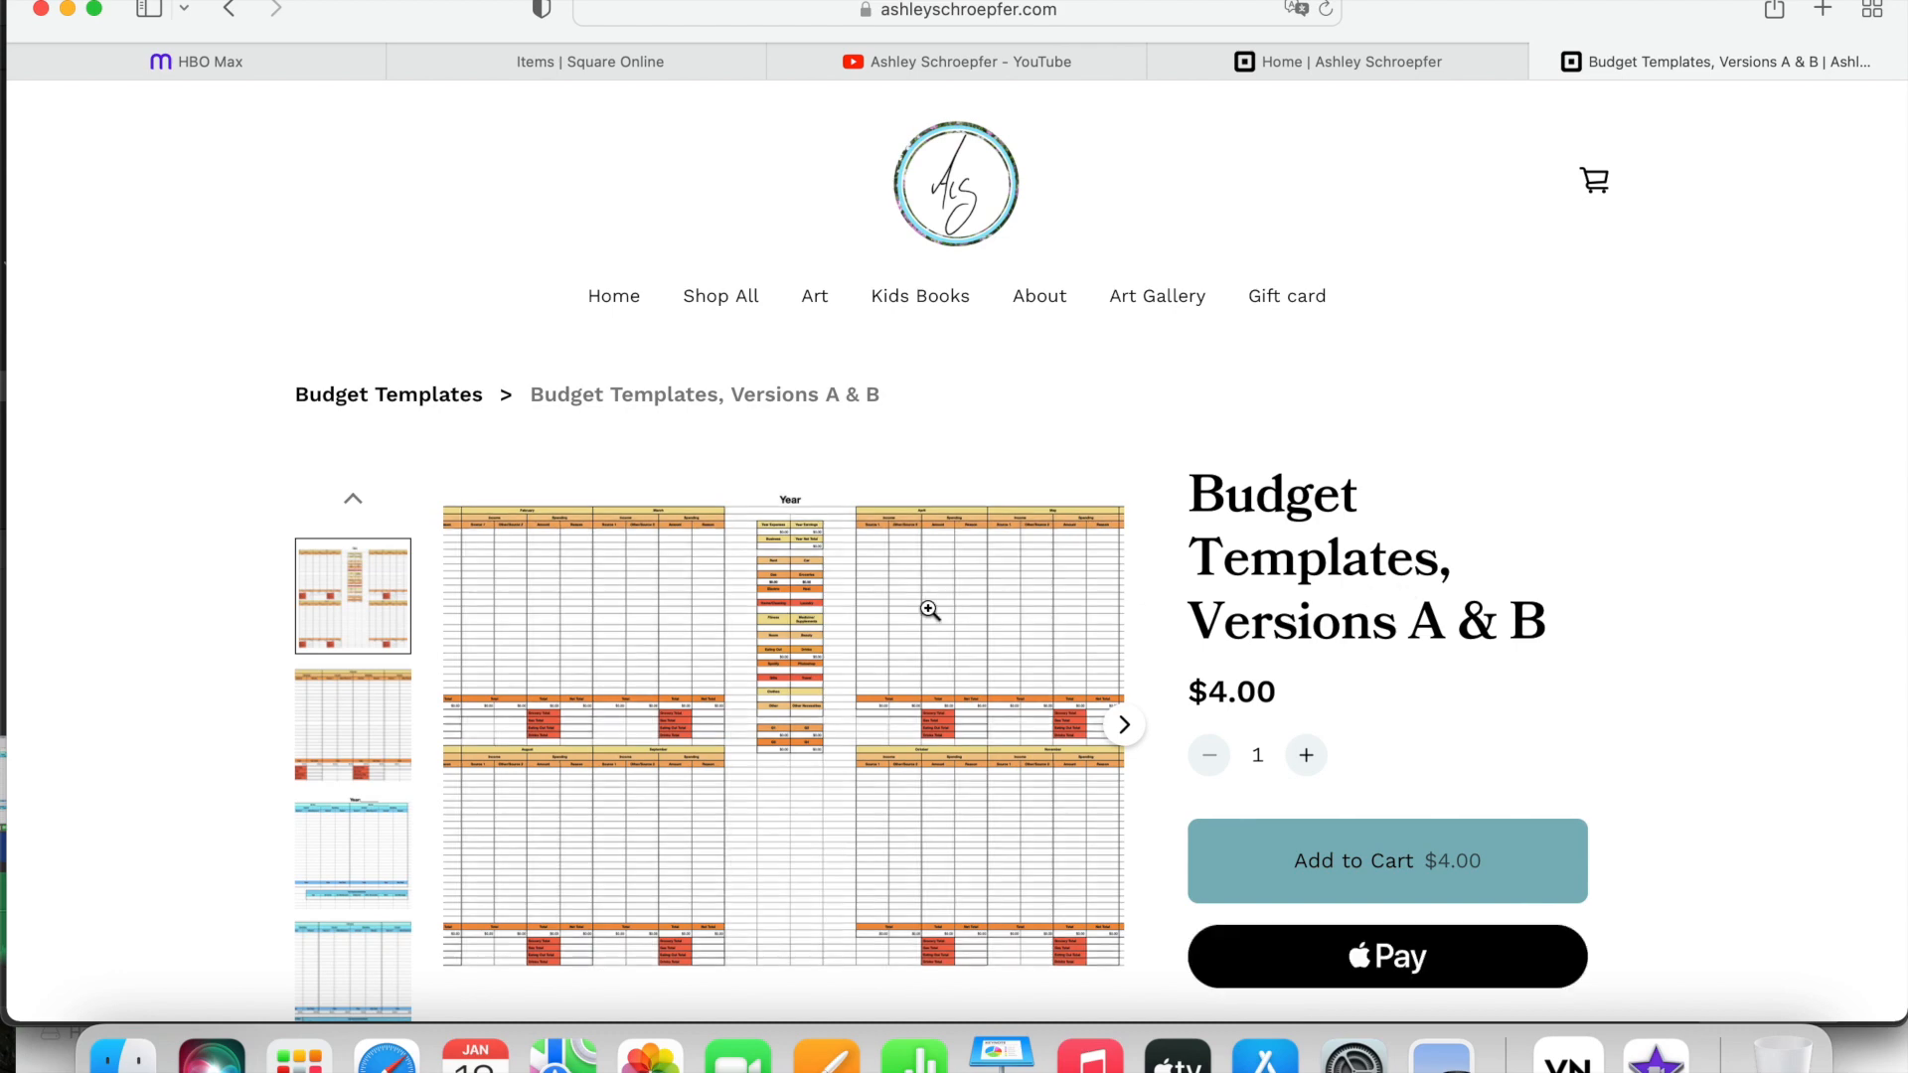
{"action": "scroll", "coordinate": [855, 609], "scroll_direction": "down", "scroll_amount": 1}
{"action": "left_click", "coordinate": [354, 671]}
{"action": "left_click", "coordinate": [356, 773]}
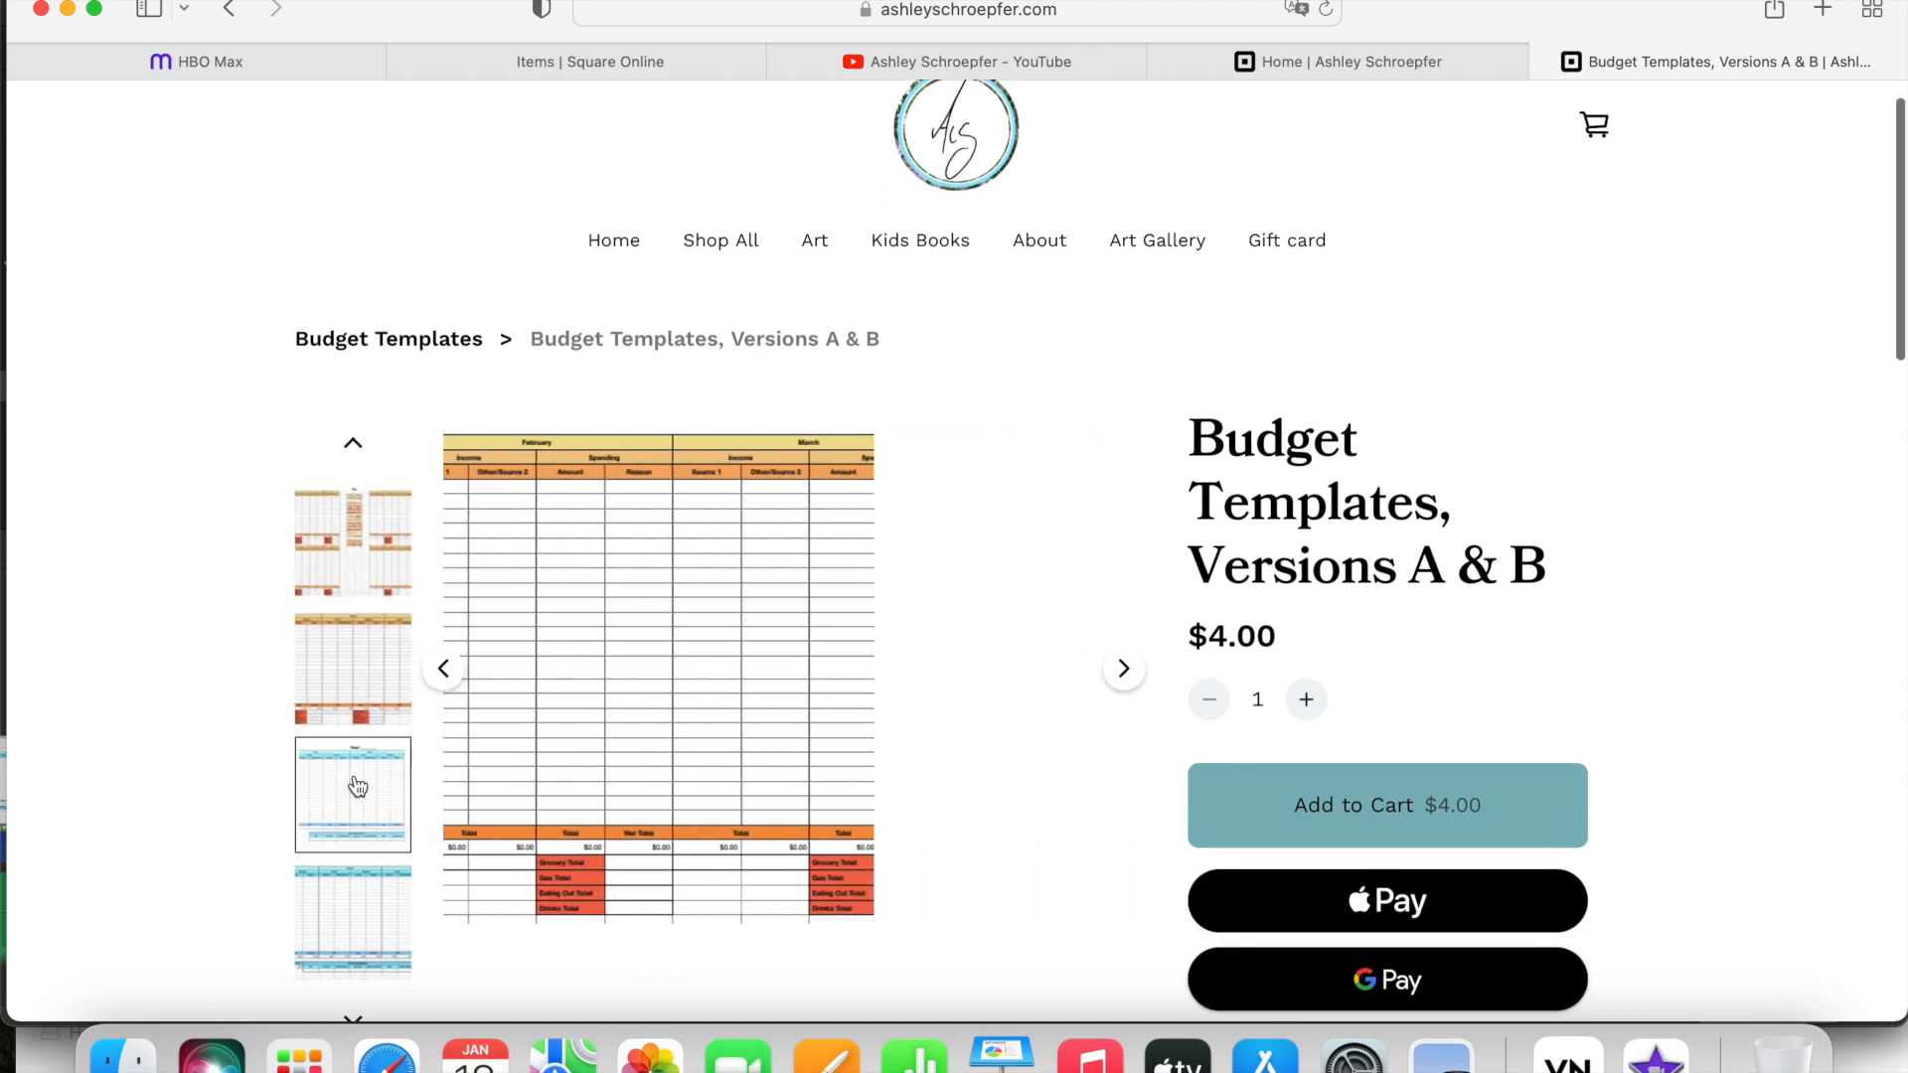
{"action": "left_click", "coordinate": [369, 910]}
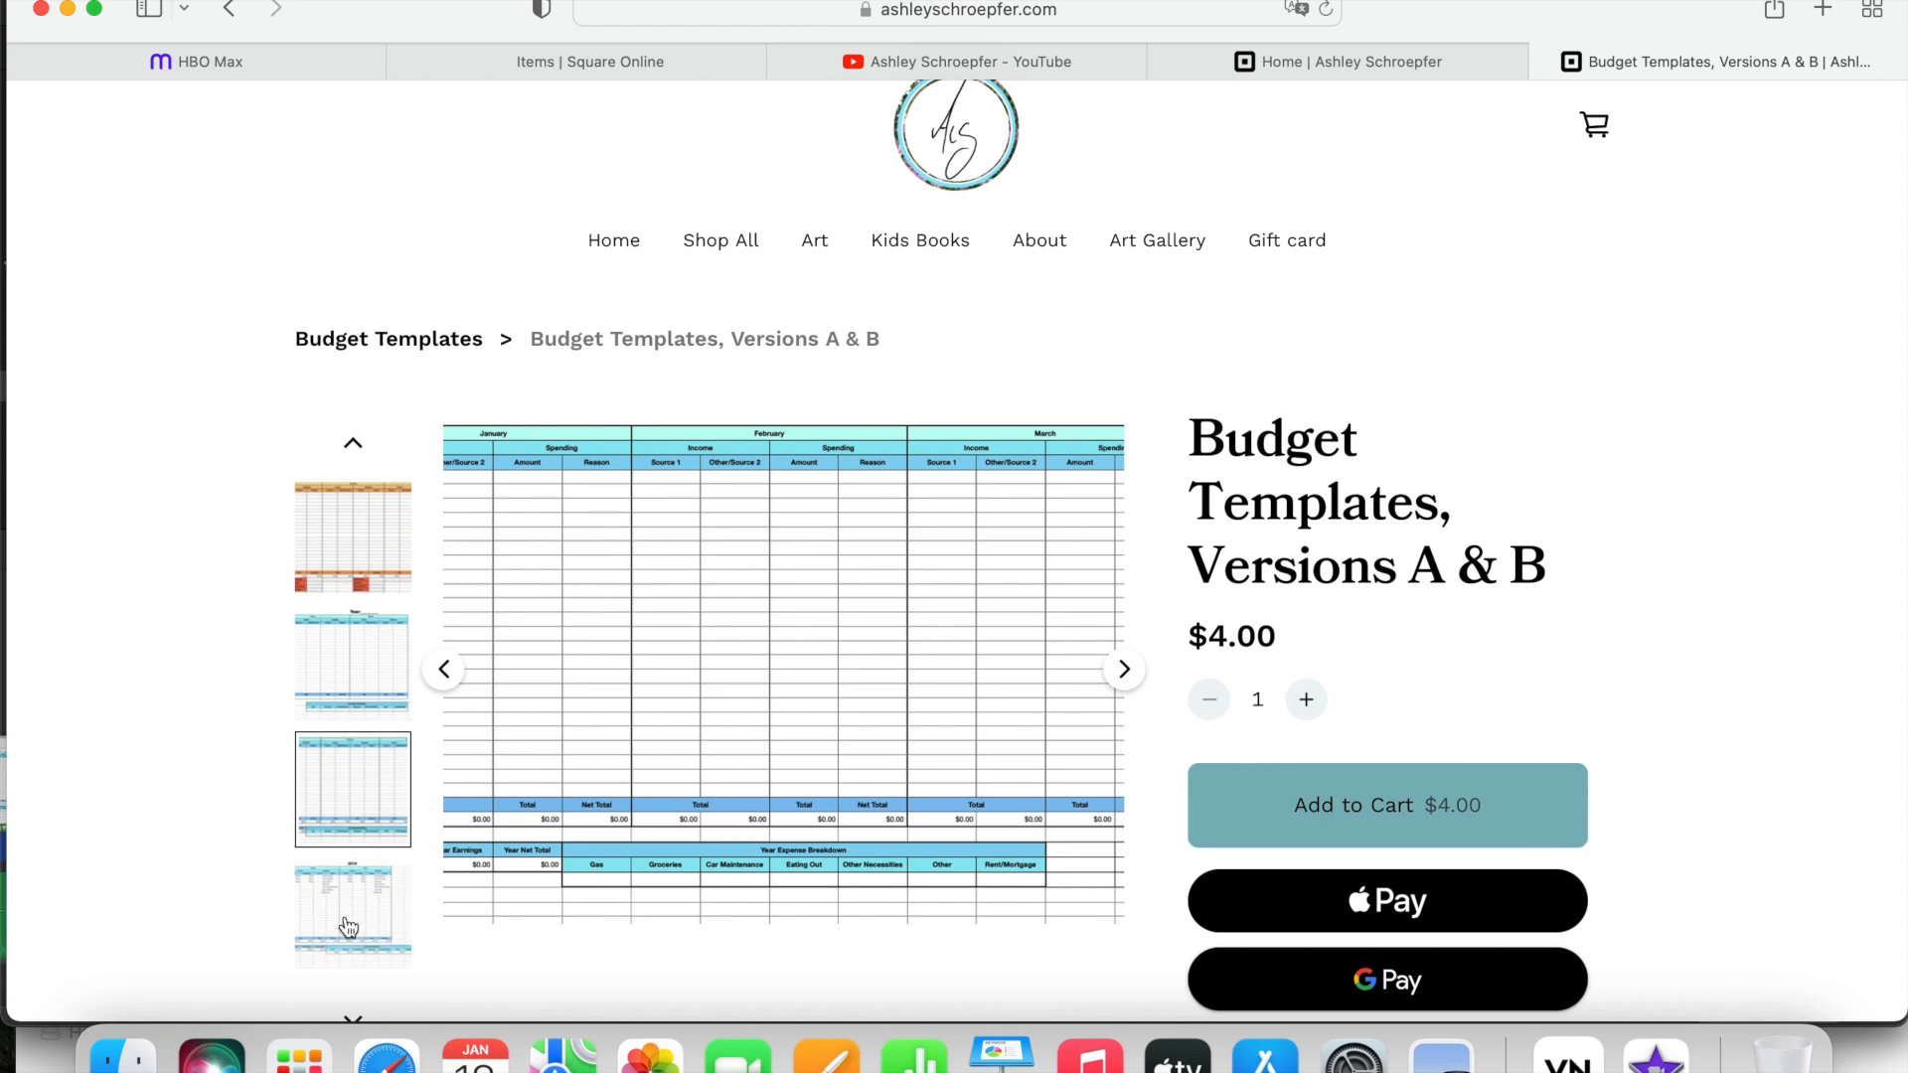
{"action": "left_click", "coordinate": [348, 927]}
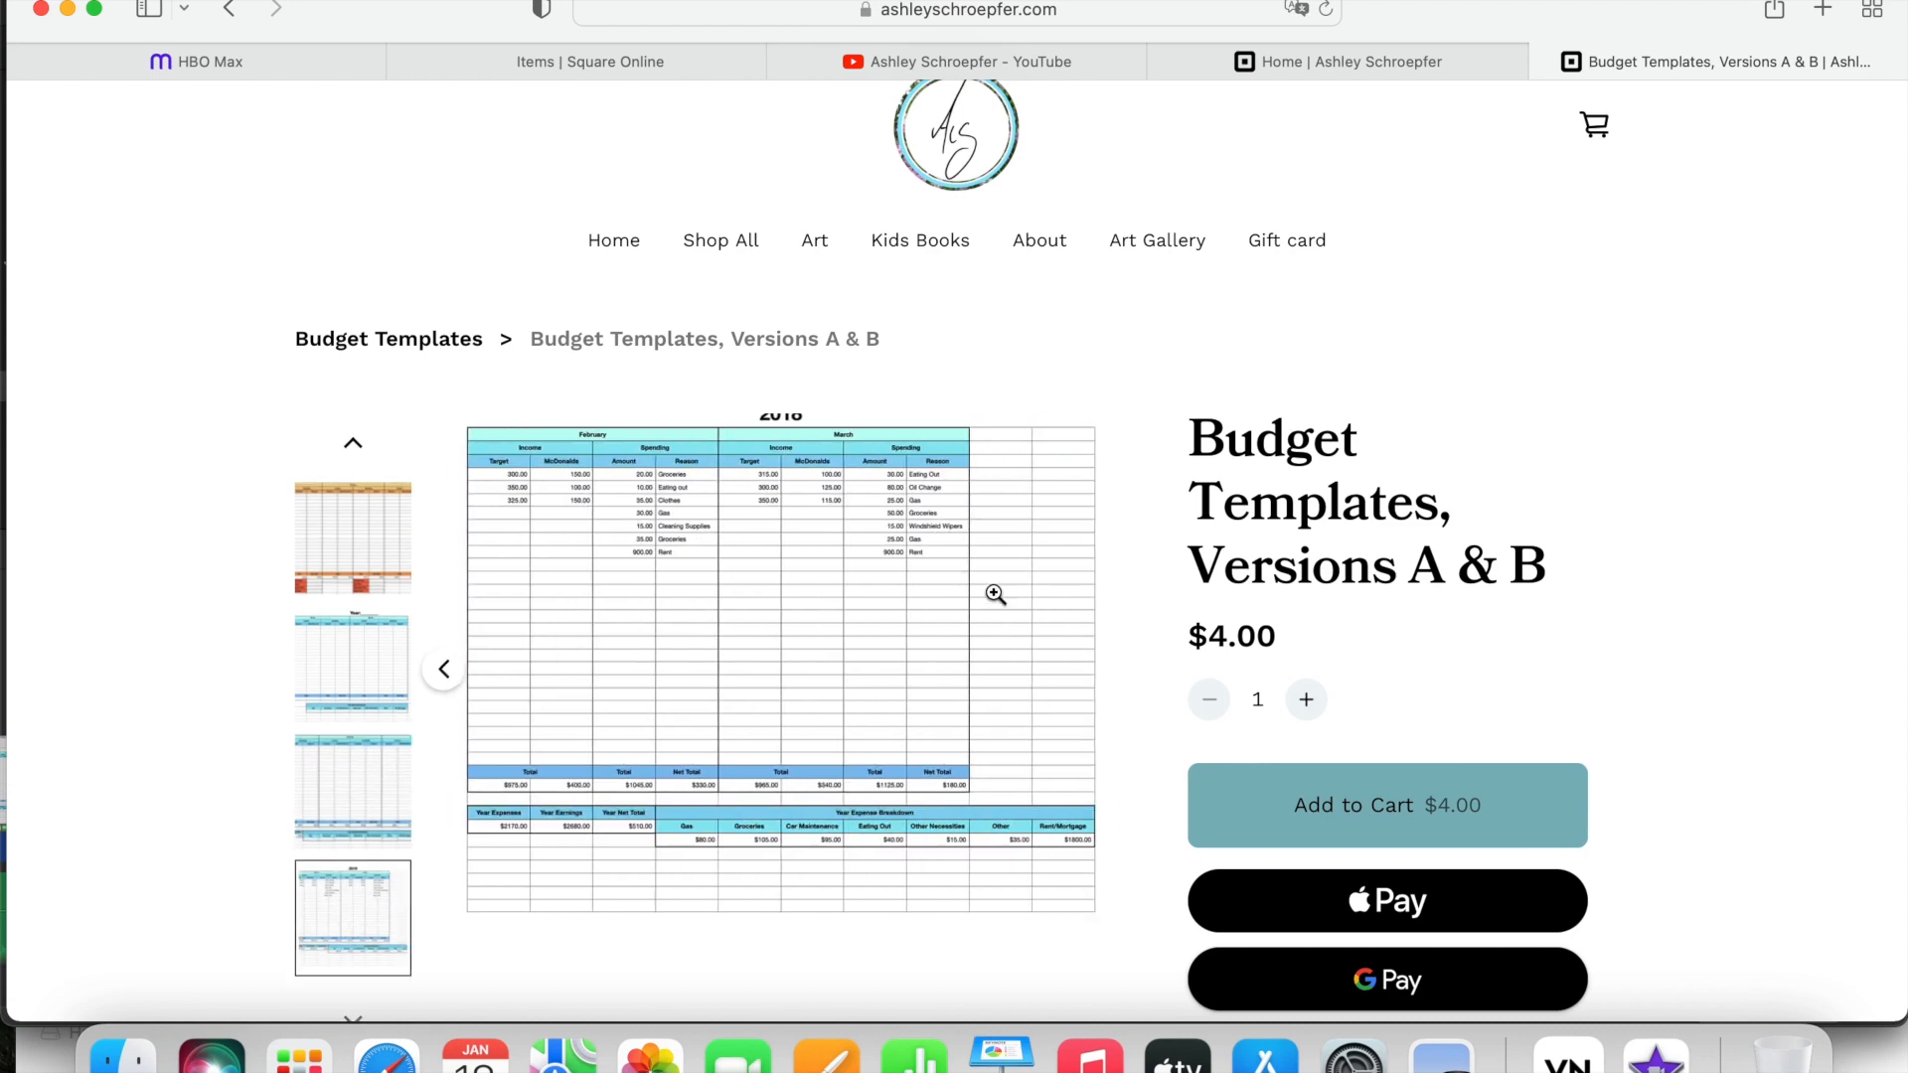
{"action": "scroll", "coordinate": [700, 493], "scroll_direction": "down", "scroll_amount": 5}
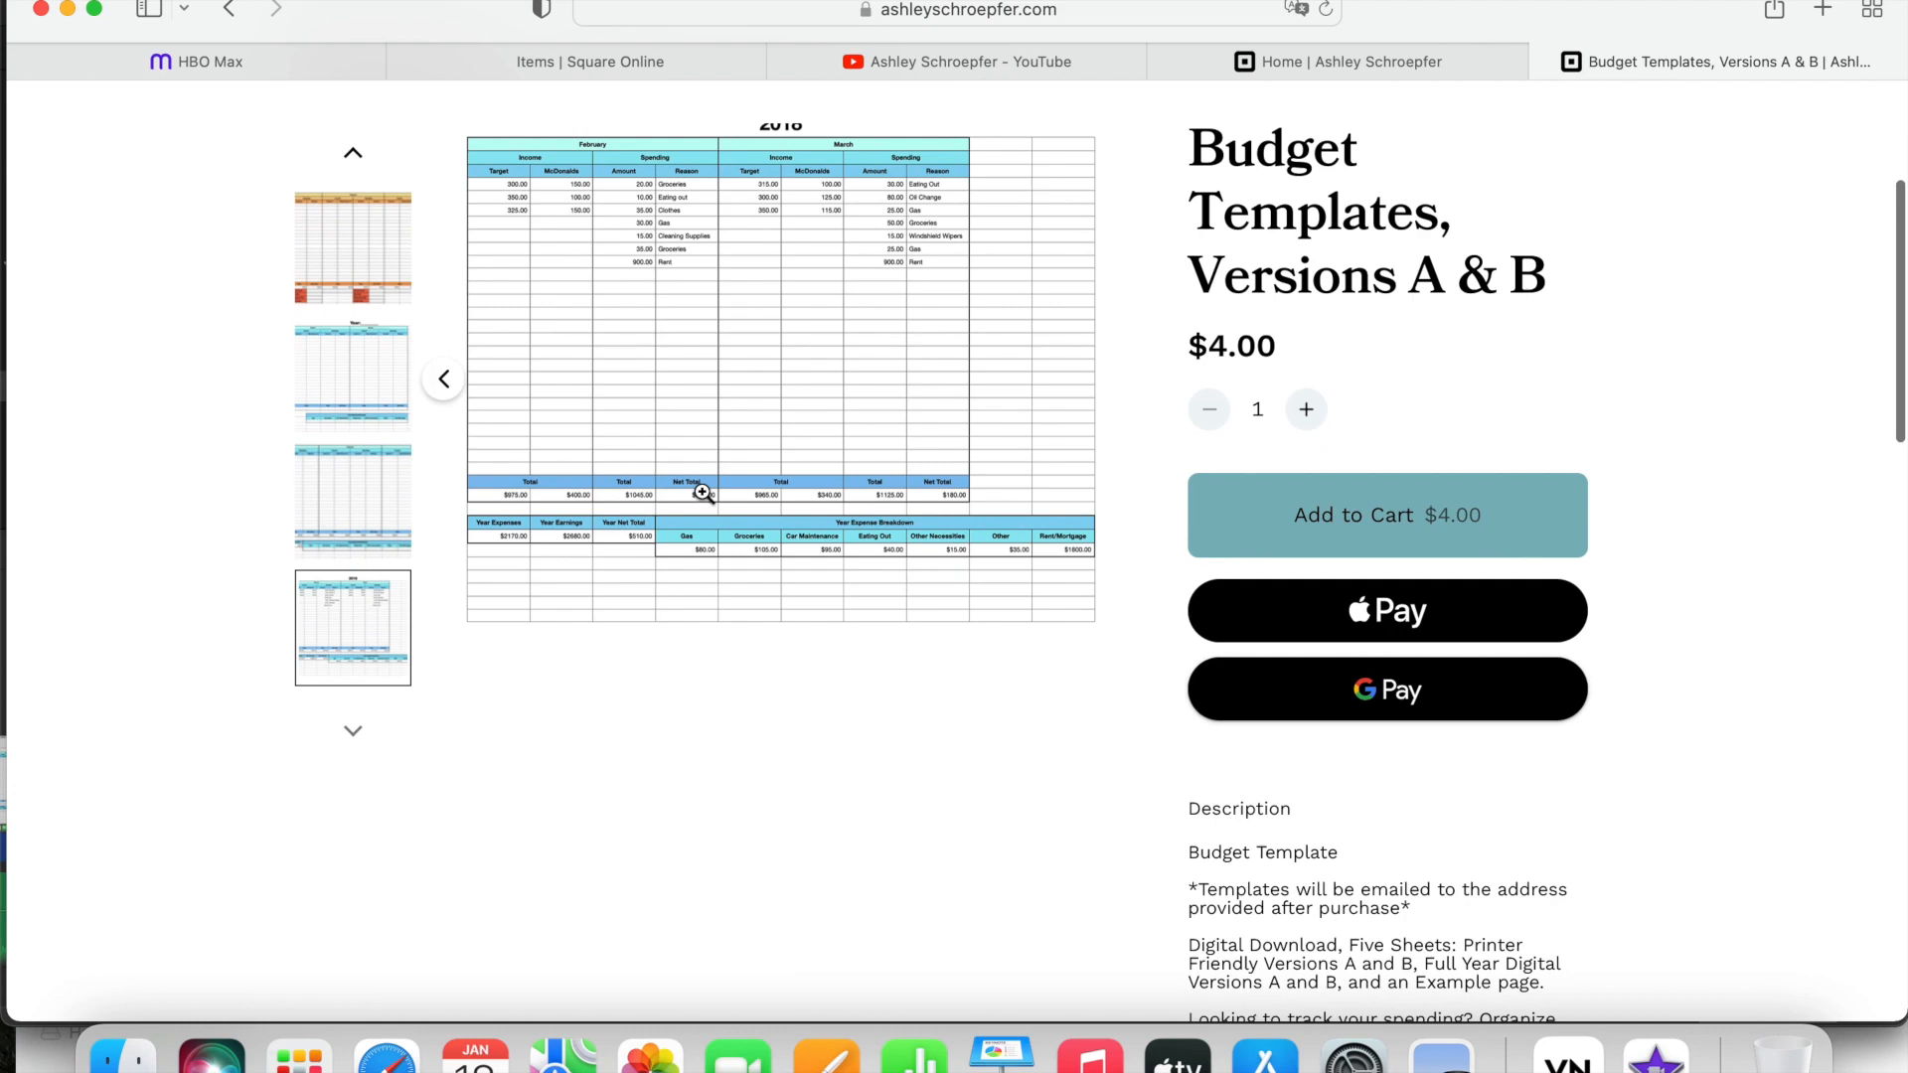
{"action": "scroll", "coordinate": [1136, 514], "scroll_direction": "up", "scroll_amount": 5}
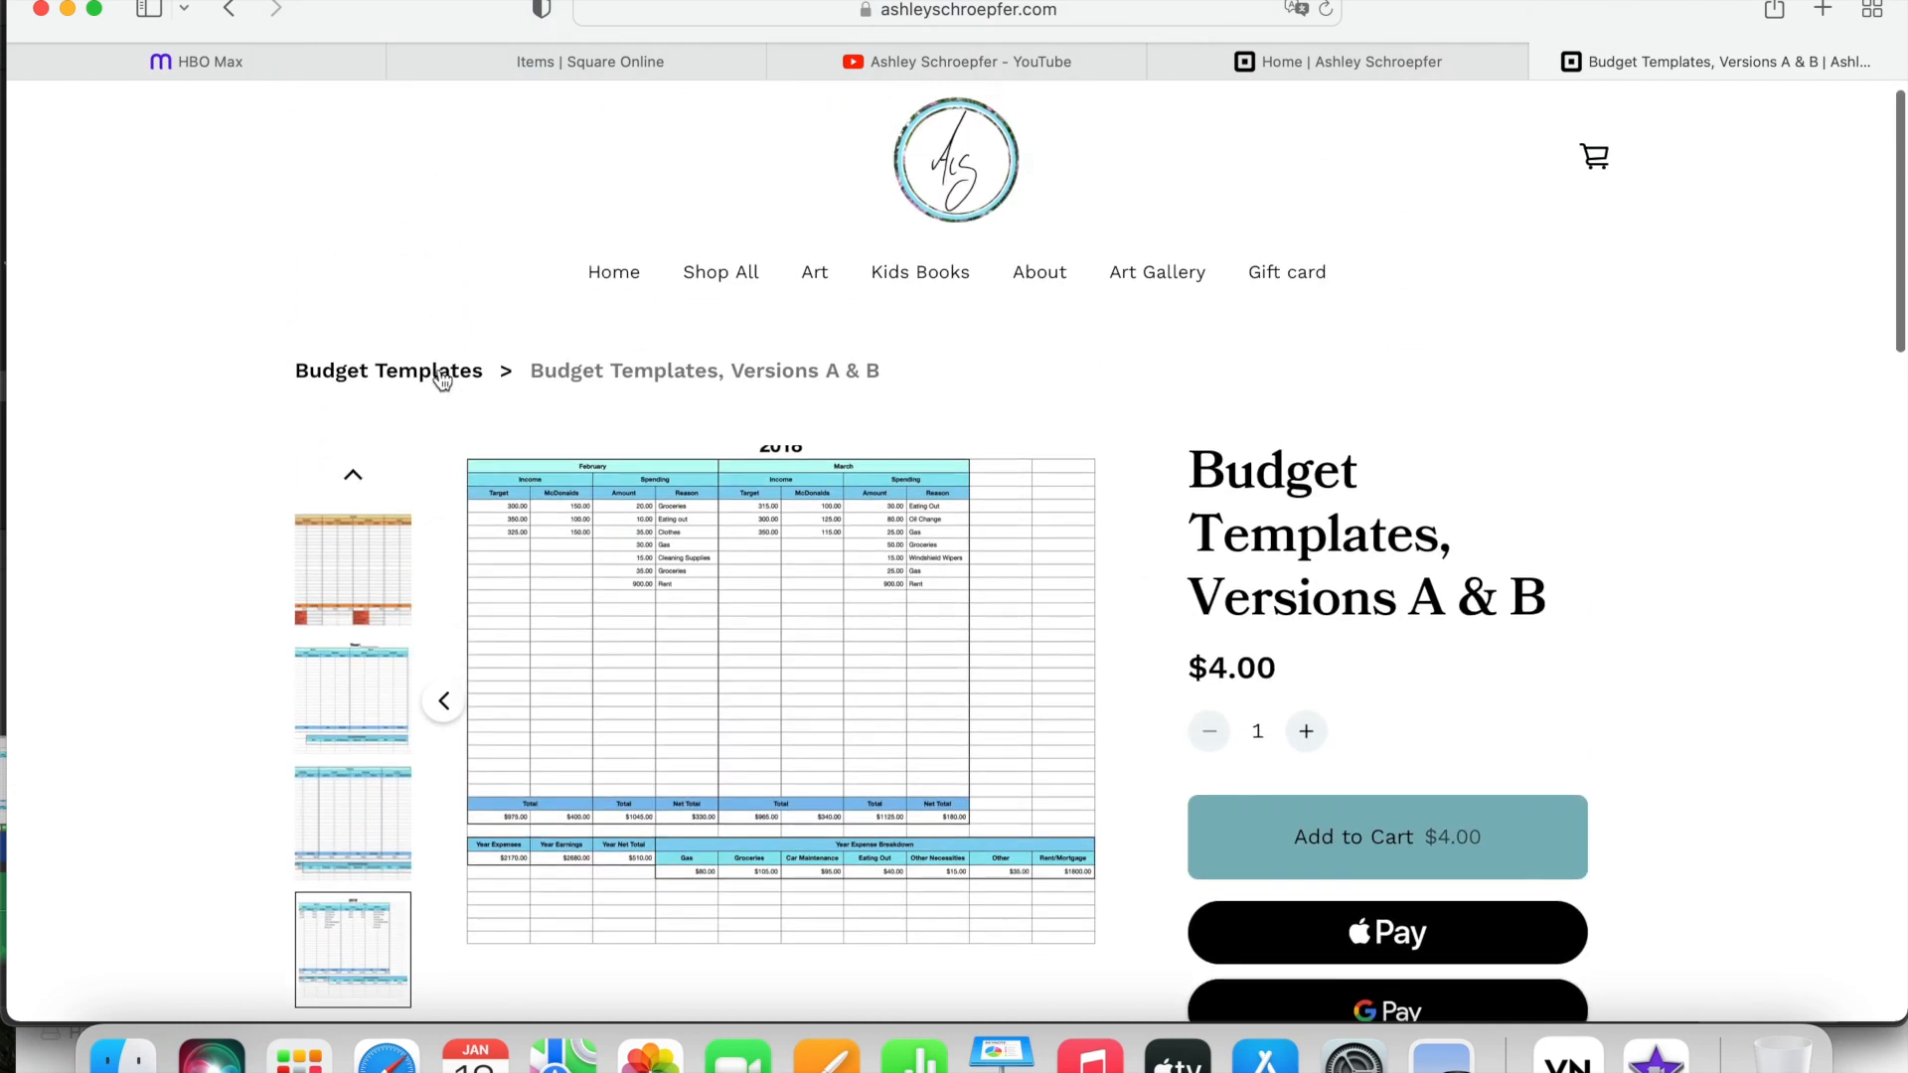
- Return to the Budget Templates category and open the Budget Template, Version B listing at its description
{"action": "left_click", "coordinate": [442, 380]}
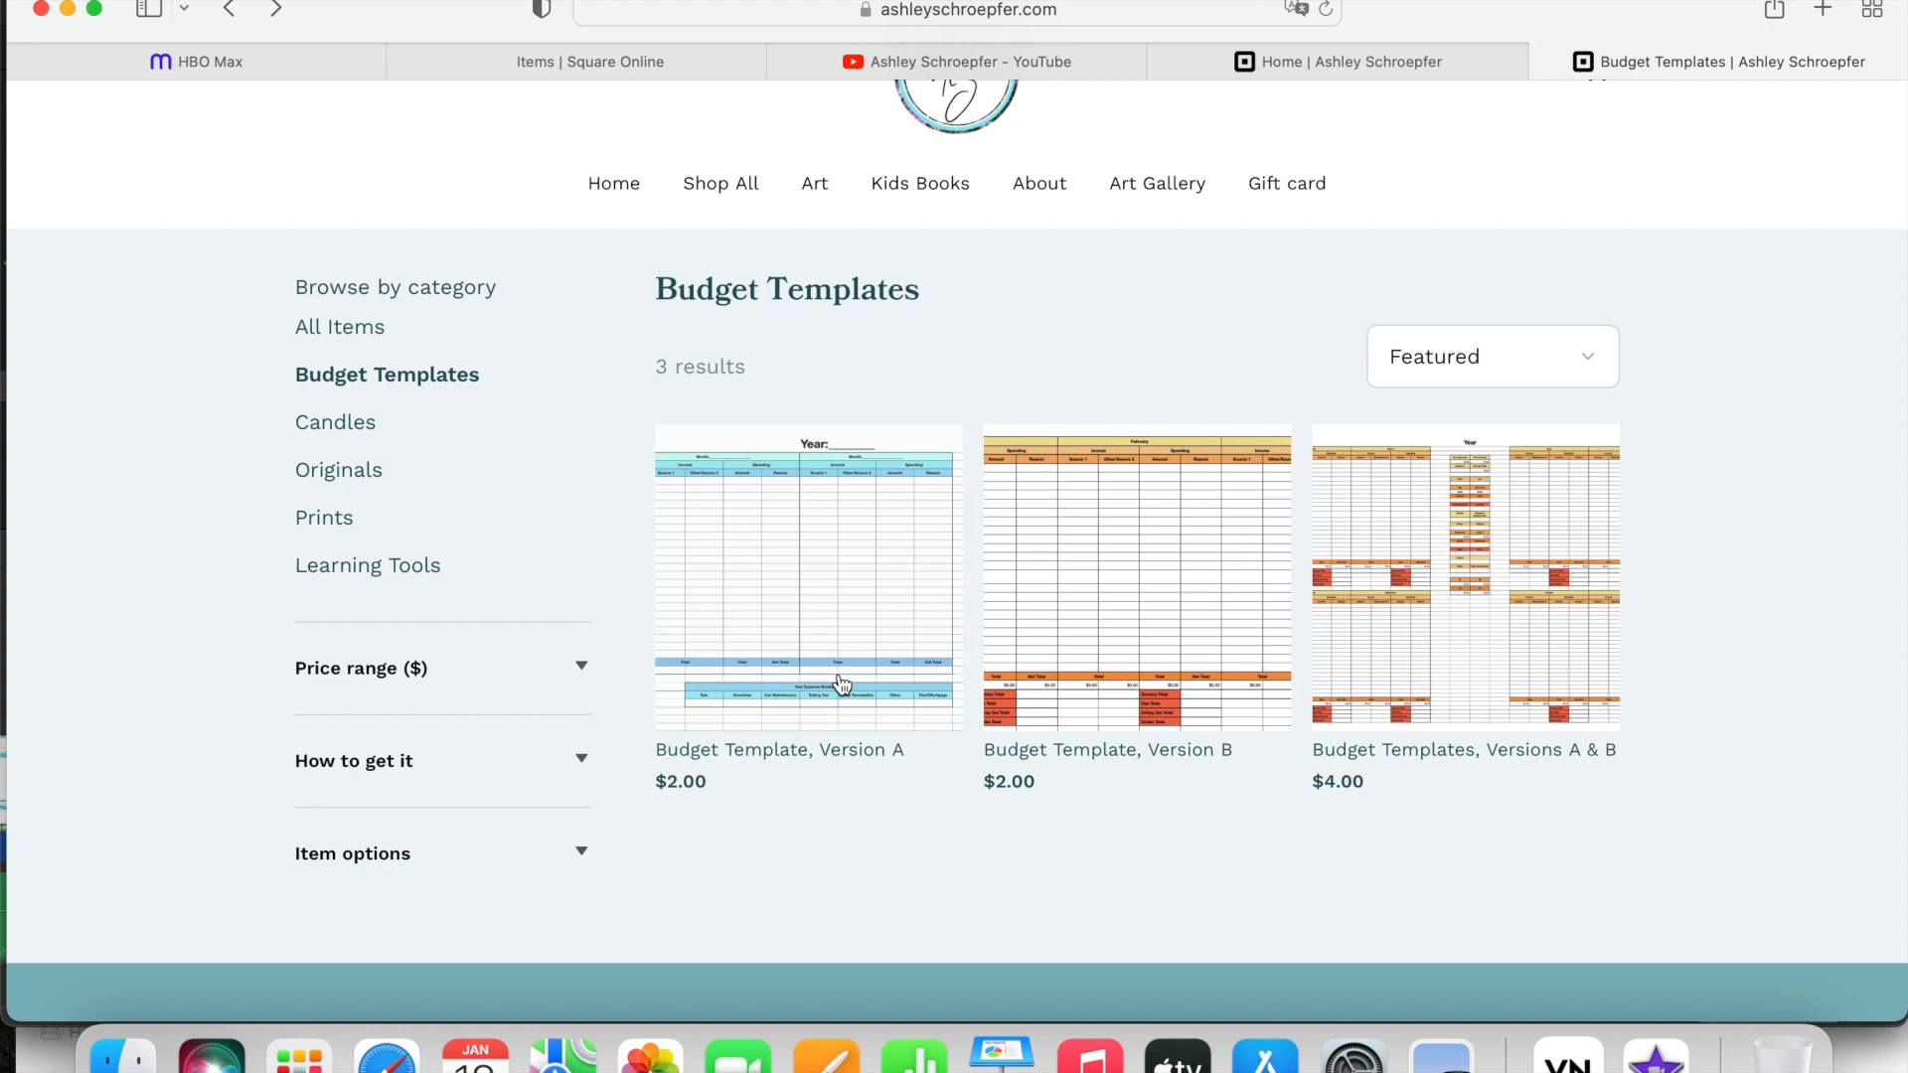
{"action": "left_click", "coordinate": [1053, 656]}
{"action": "scroll", "coordinate": [1056, 648], "scroll_direction": "down", "scroll_amount": 3}
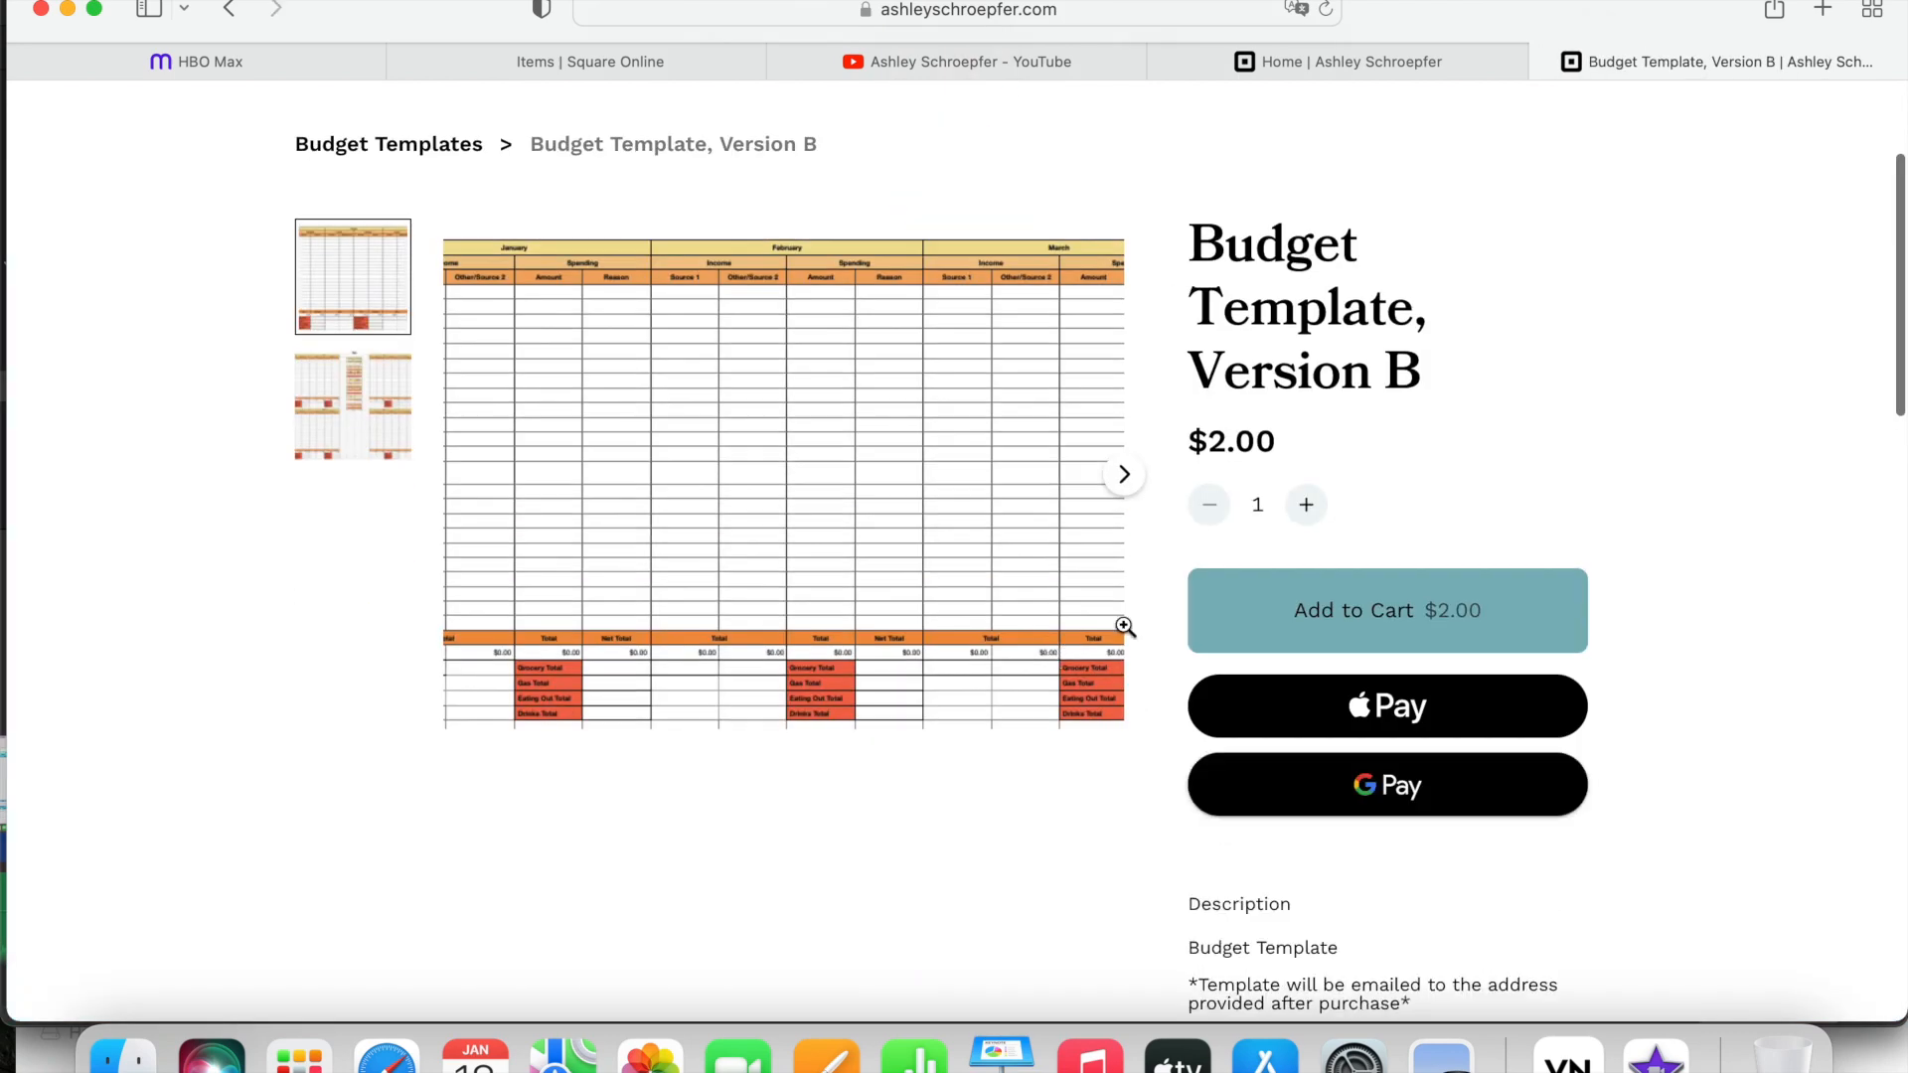
{"action": "scroll", "coordinate": [1433, 540], "scroll_direction": "down", "scroll_amount": 7}
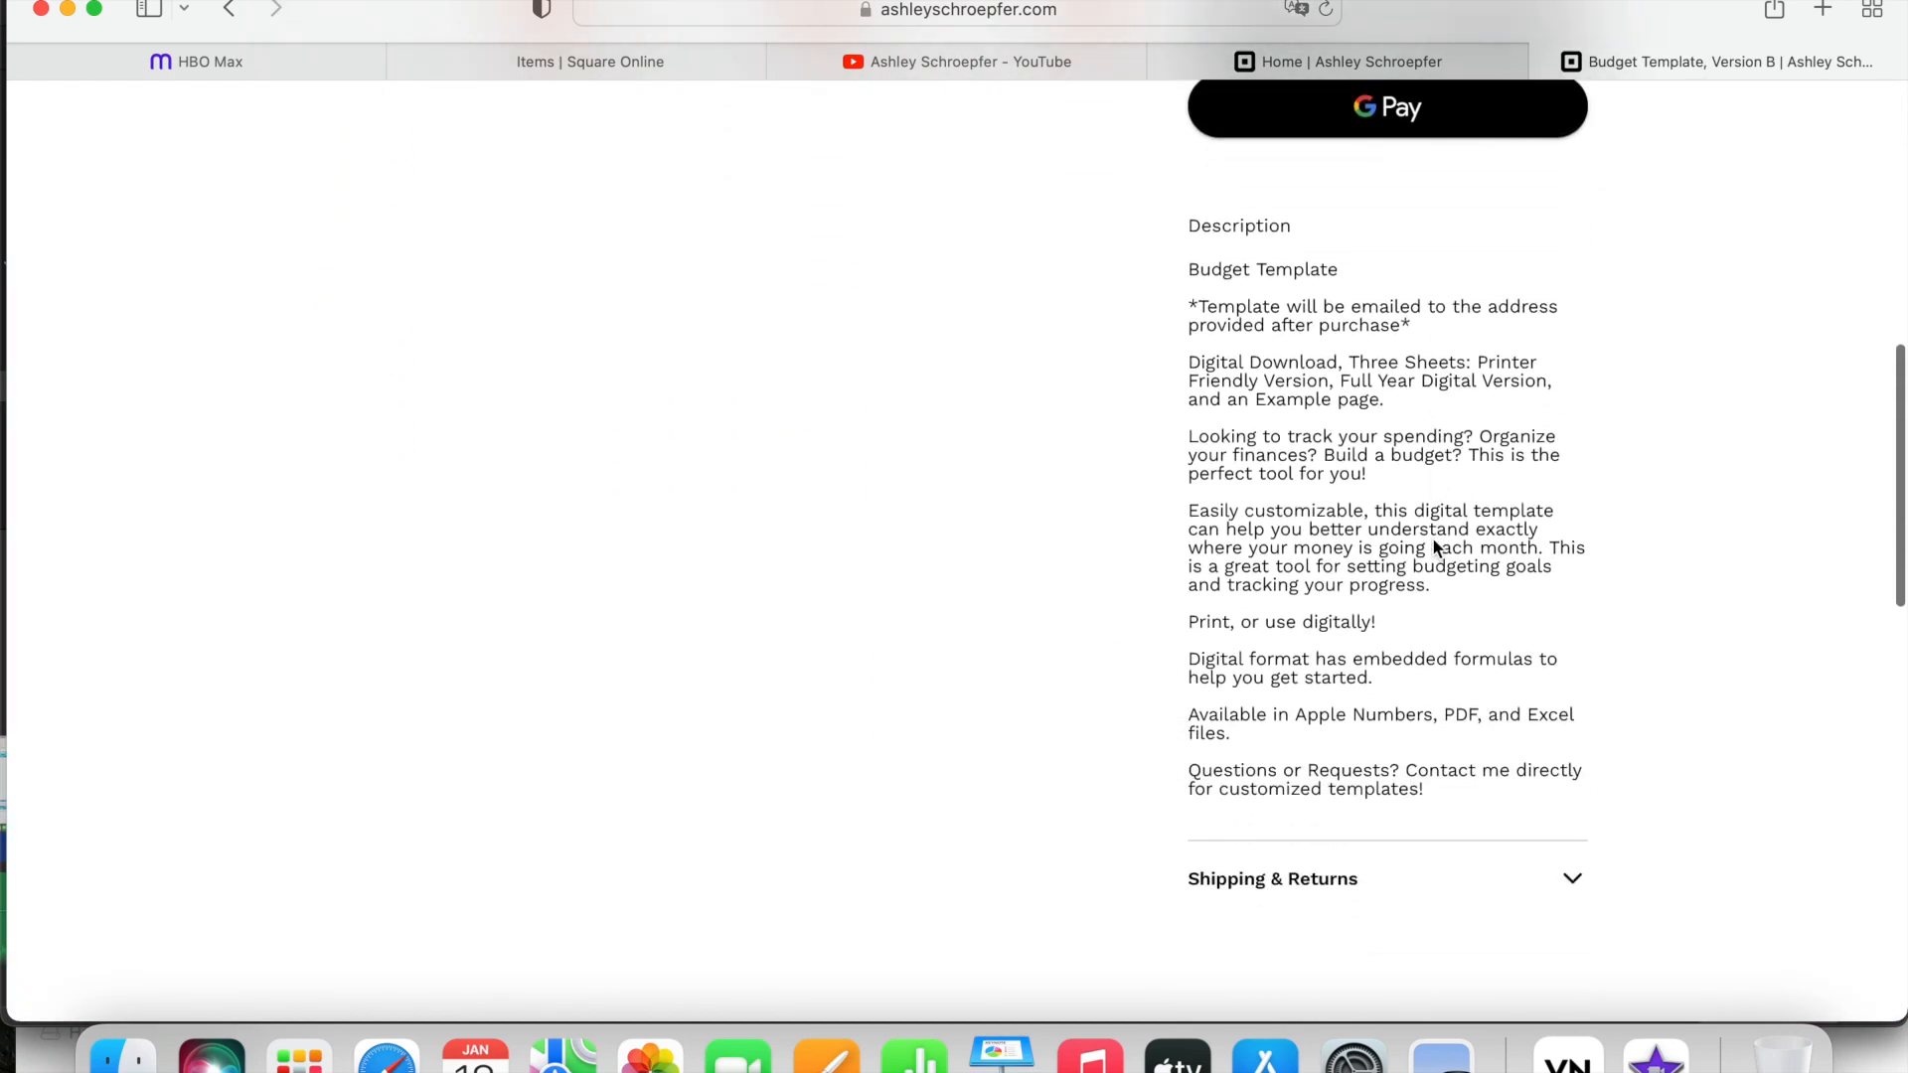
- Highlight the file formats, email delivery and included sheets in the Version B description, and return to the product overview
{"action": "left_click_drag", "start_coordinate": [1290, 715], "coordinate": [1547, 741]}
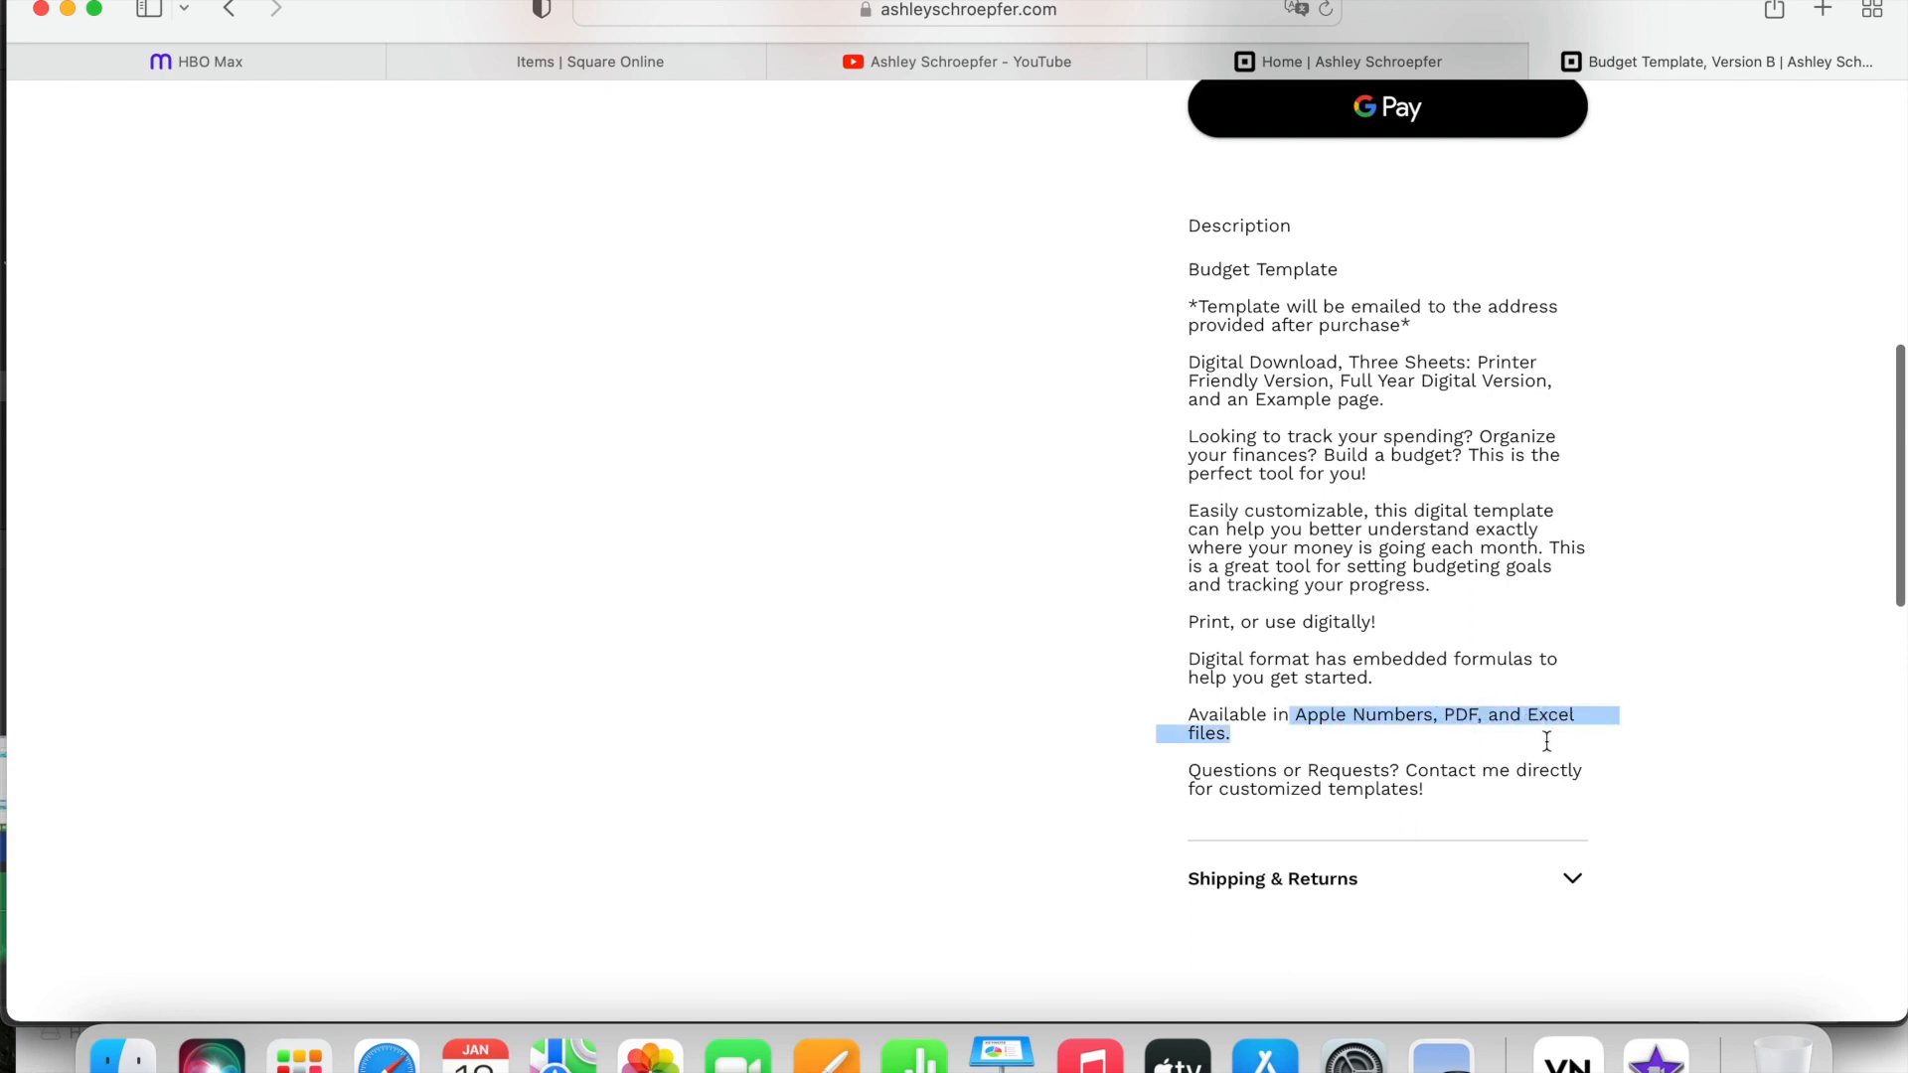
{"action": "left_click", "coordinate": [1343, 748]}
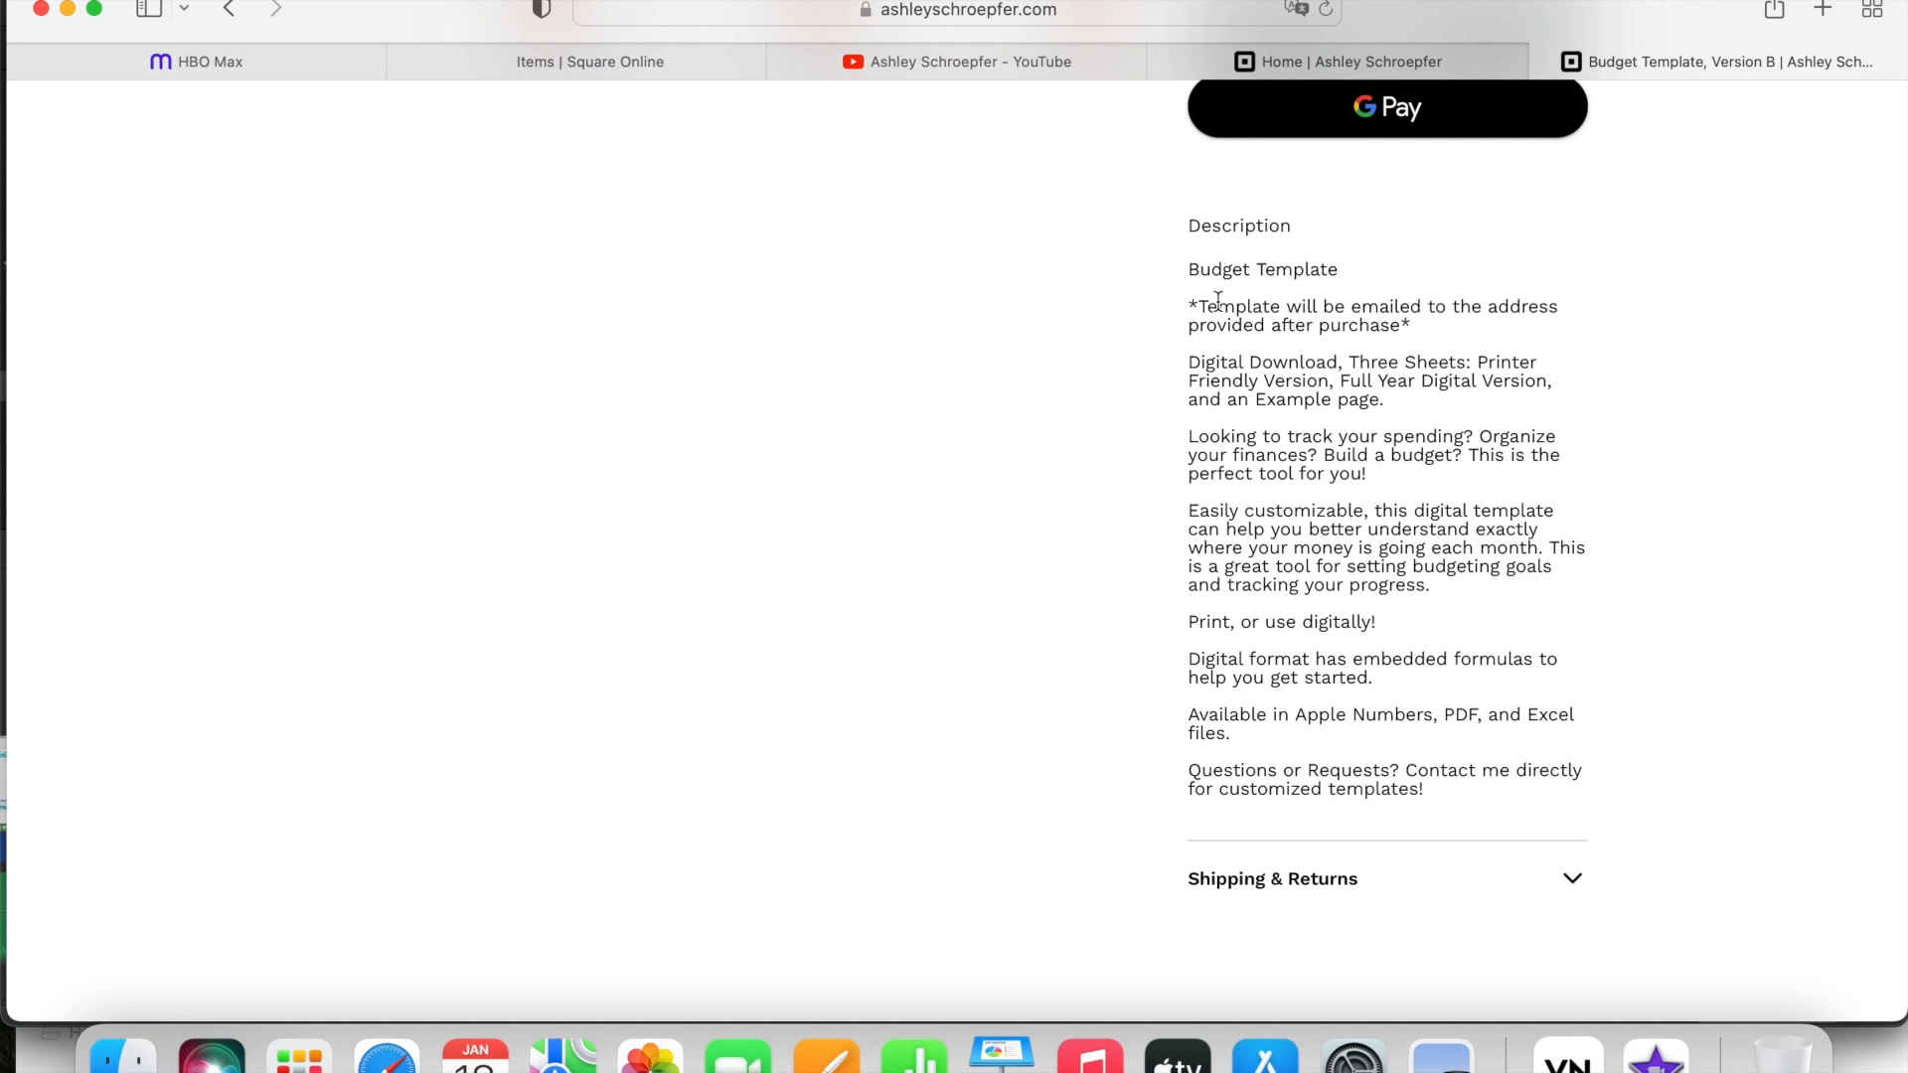
{"action": "left_click_drag", "start_coordinate": [1195, 313], "coordinate": [1425, 350]}
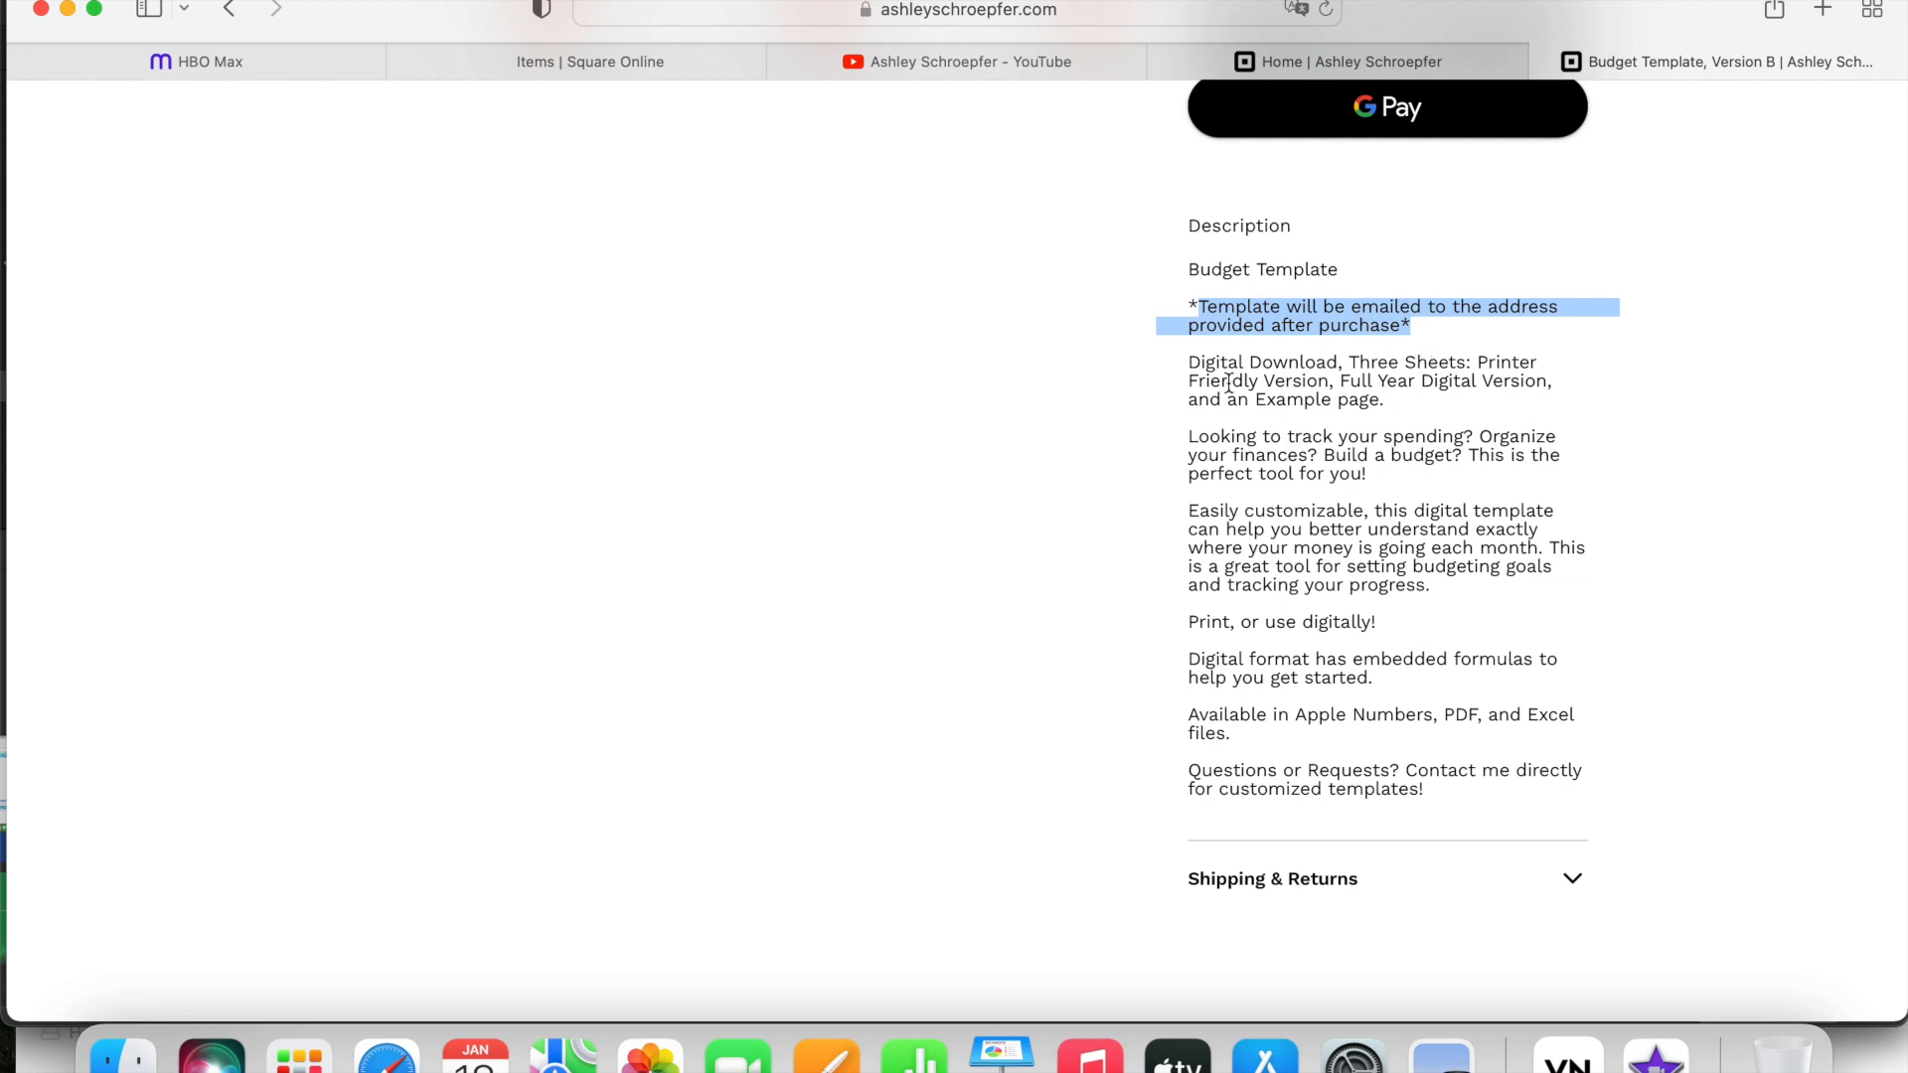
{"action": "left_click_drag", "start_coordinate": [1185, 360], "coordinate": [1440, 405]}
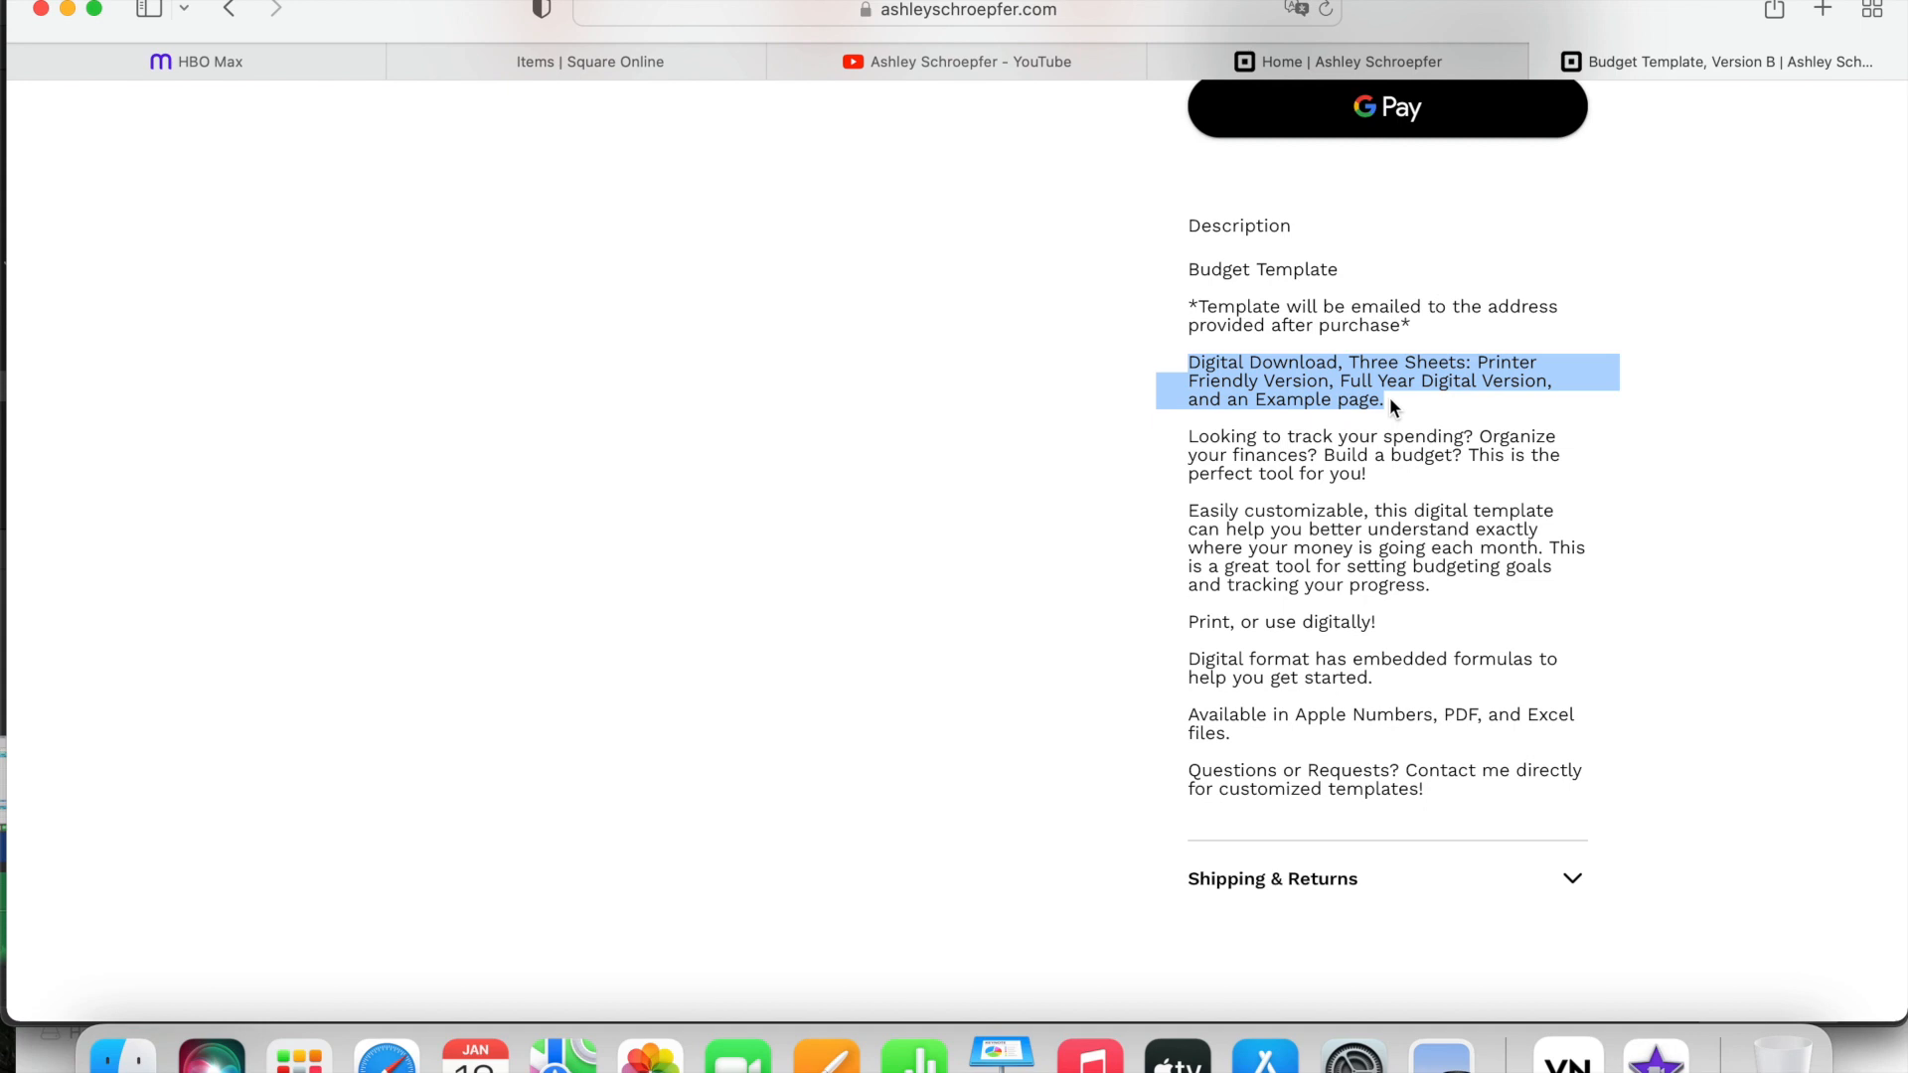
{"action": "left_click", "coordinate": [1502, 417]}
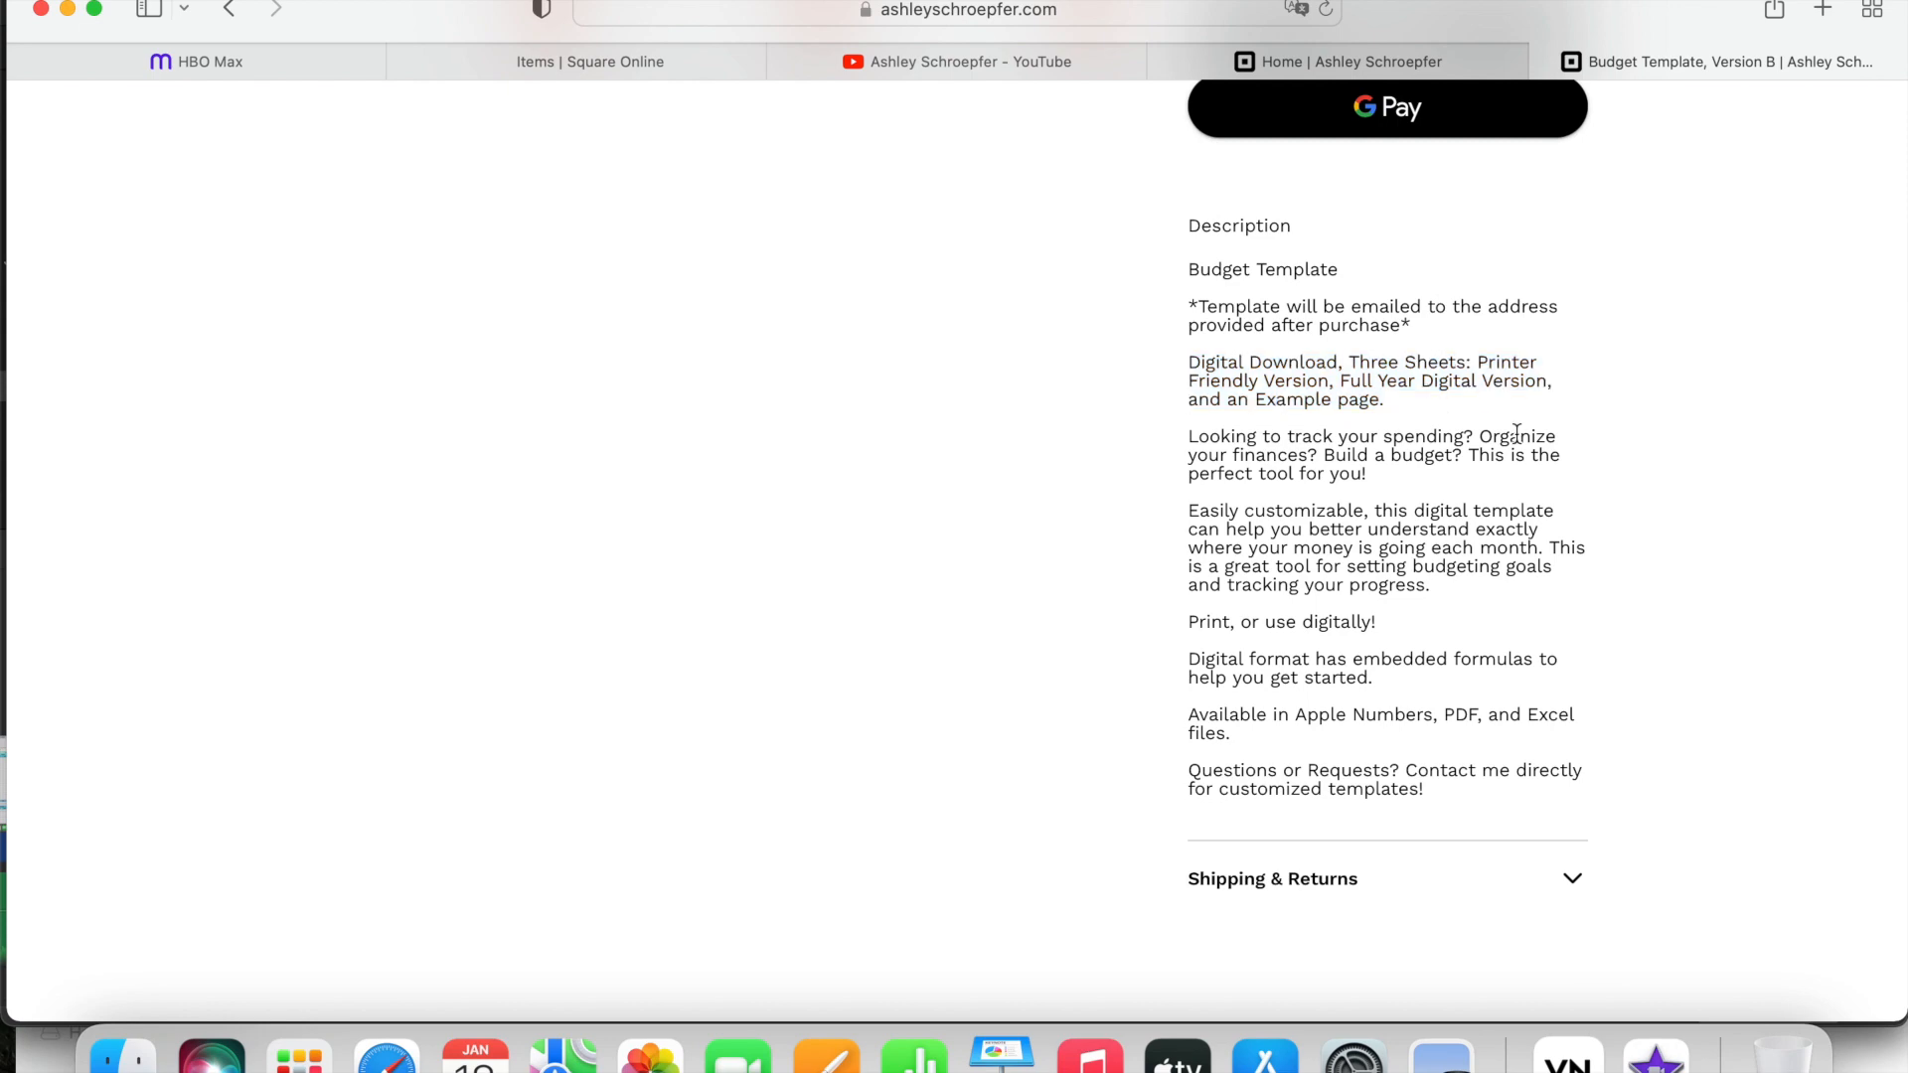
{"action": "scroll", "coordinate": [1450, 586], "scroll_direction": "down", "scroll_amount": 2}
{"action": "scroll", "coordinate": [1451, 586], "scroll_direction": "up", "scroll_amount": 10}
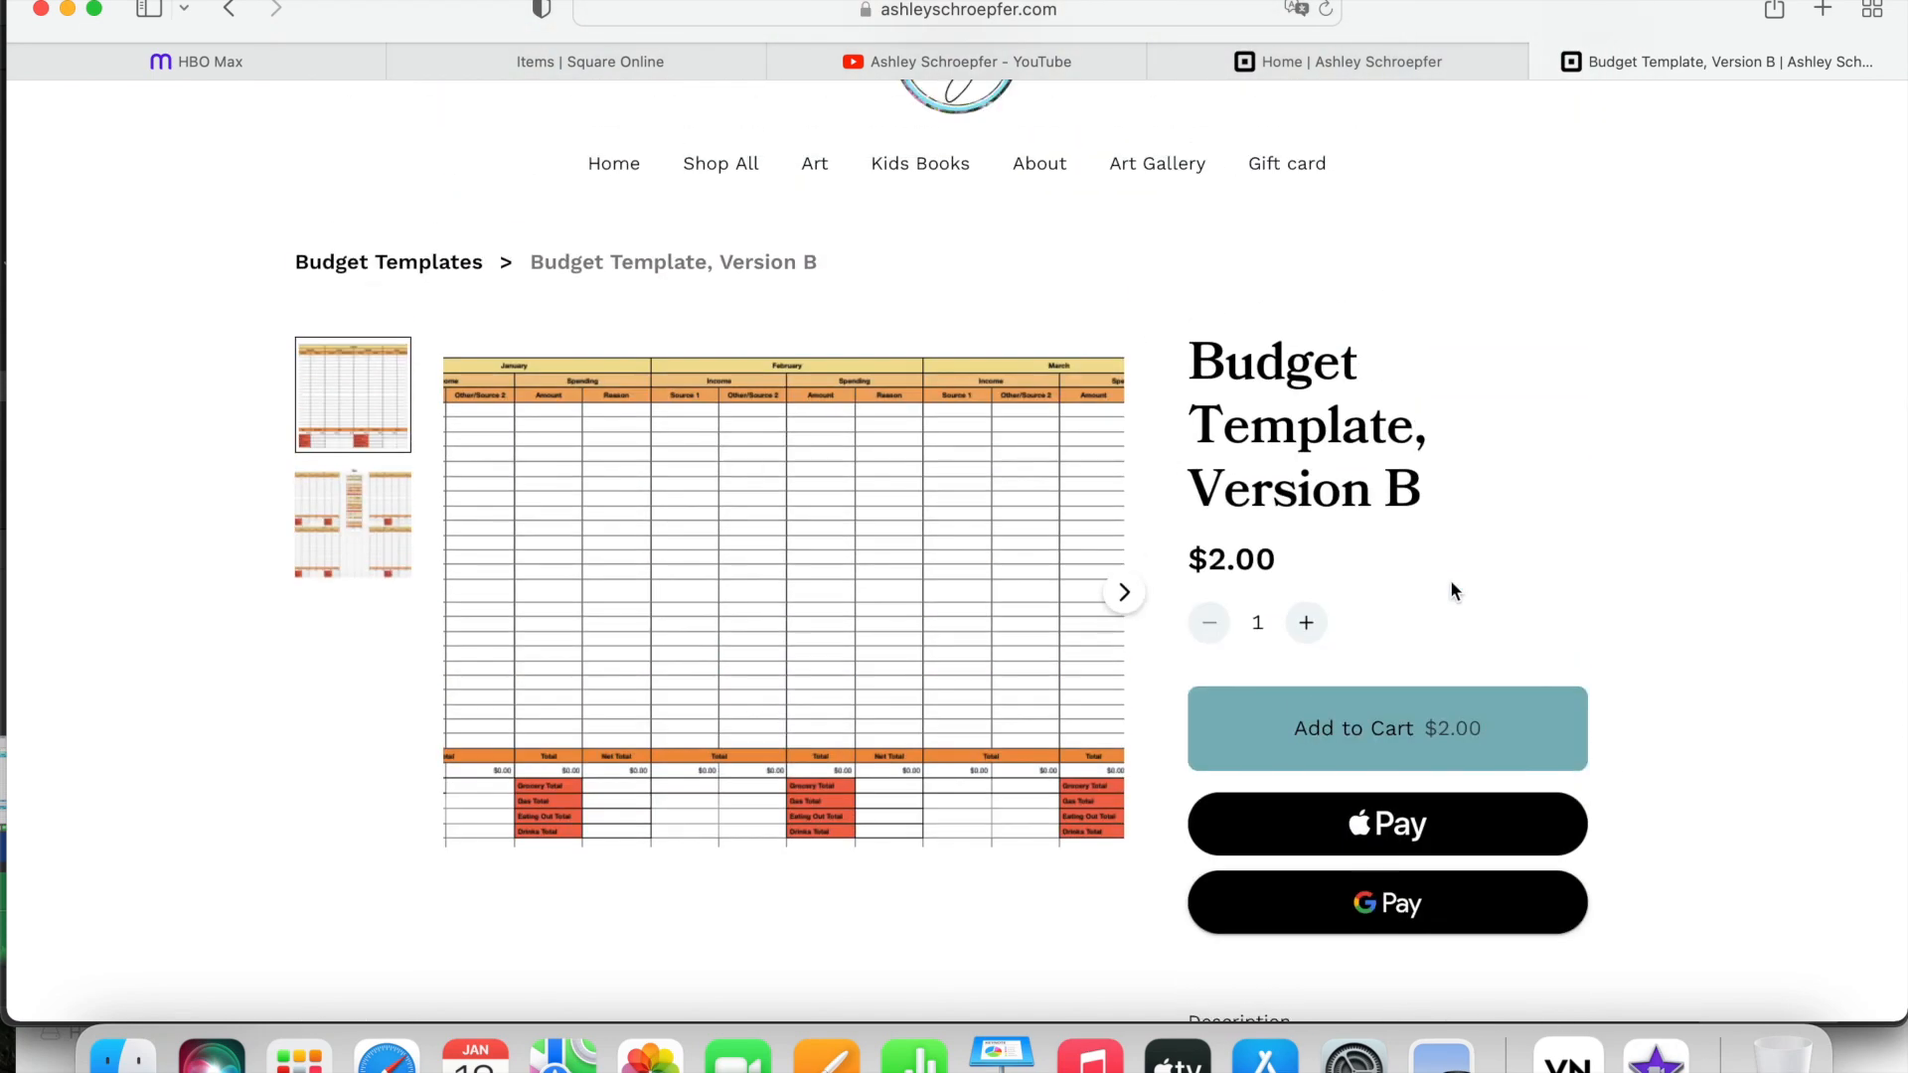
{"action": "scroll", "coordinate": [1423, 467], "scroll_direction": "up", "scroll_amount": 1}
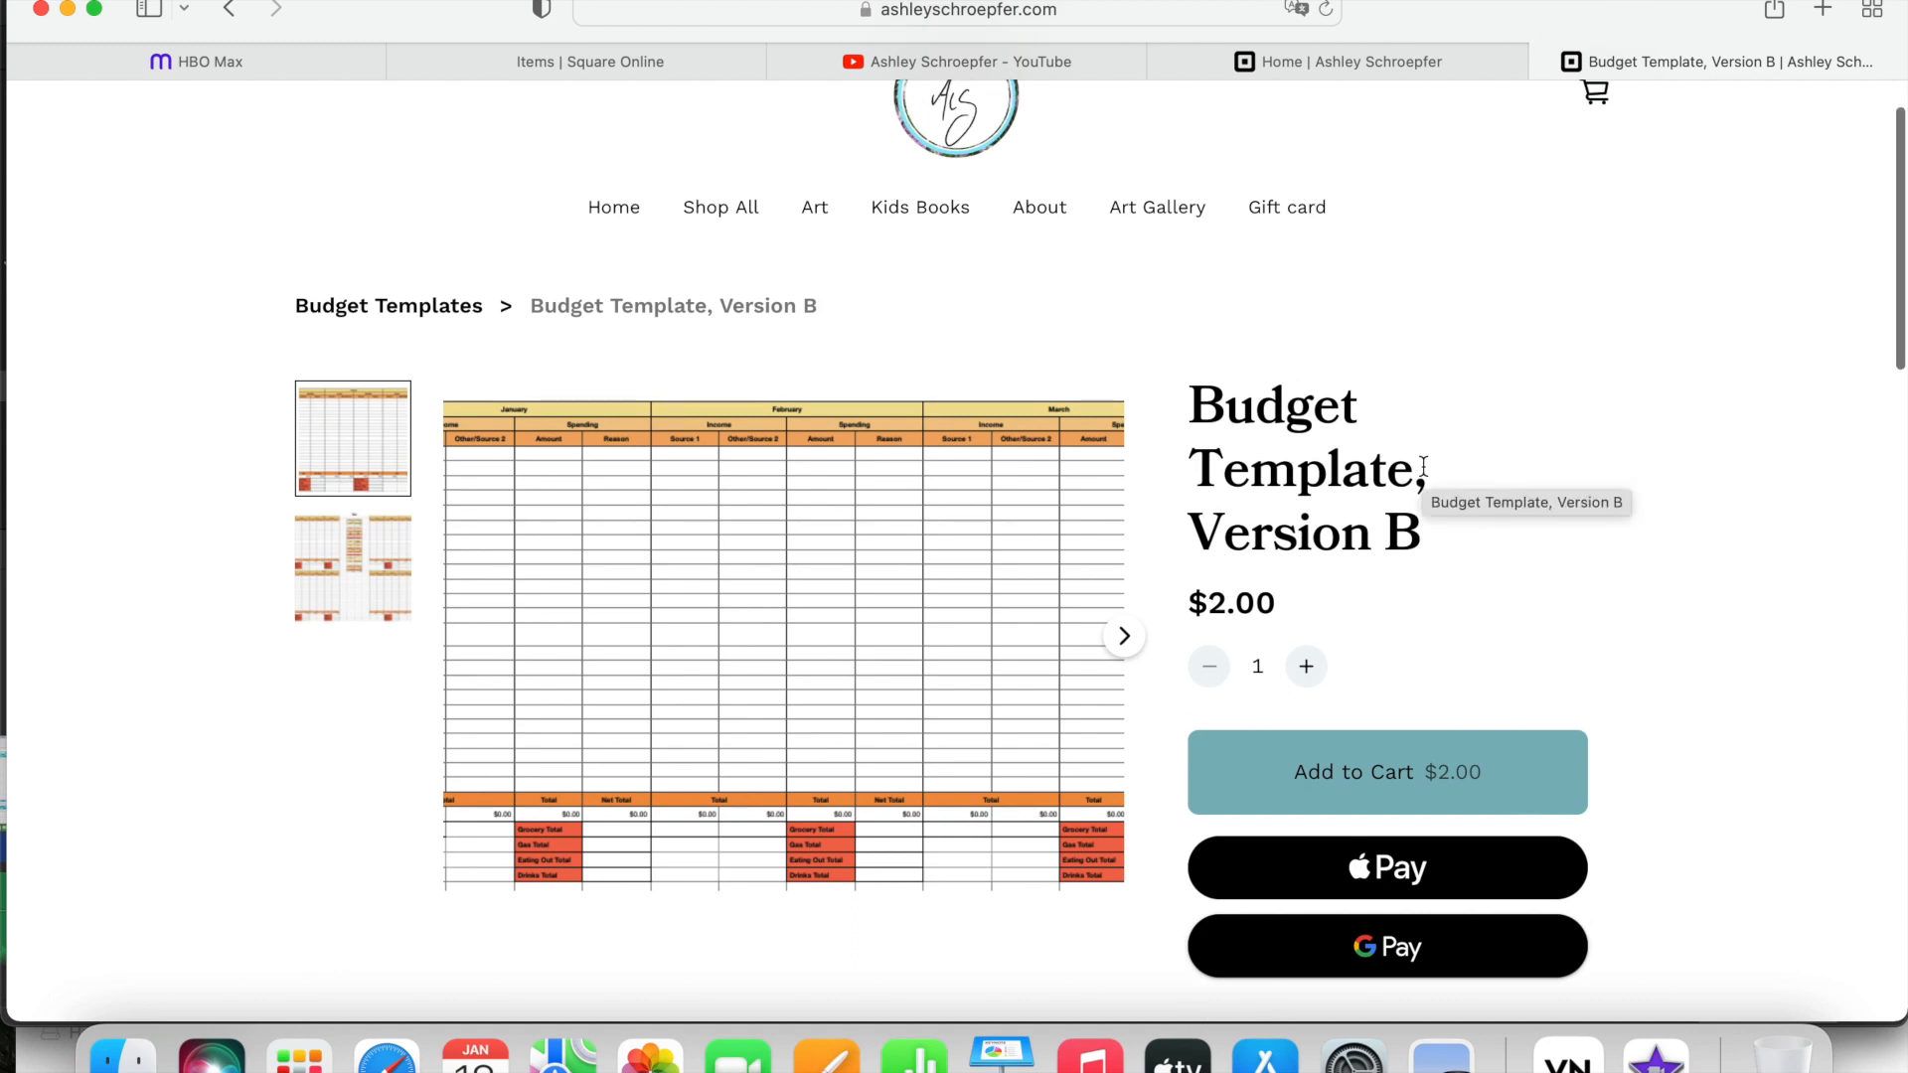